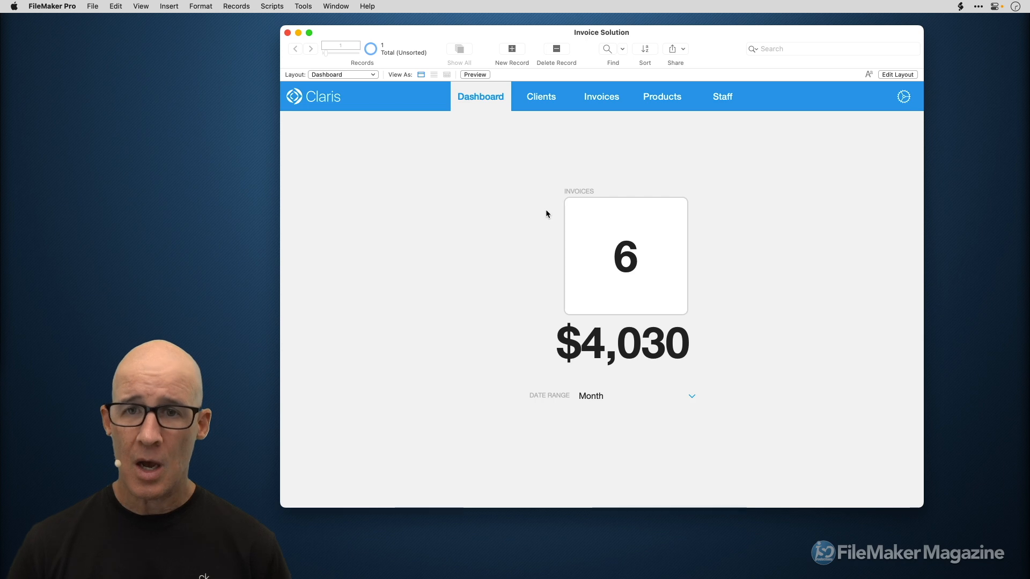
Browse the Clients, Invoices and Products sections of the invoice solution to compare their layouts
{"action": "left_click", "coordinate": [548, 110]}
{"action": "left_click", "coordinate": [612, 108]}
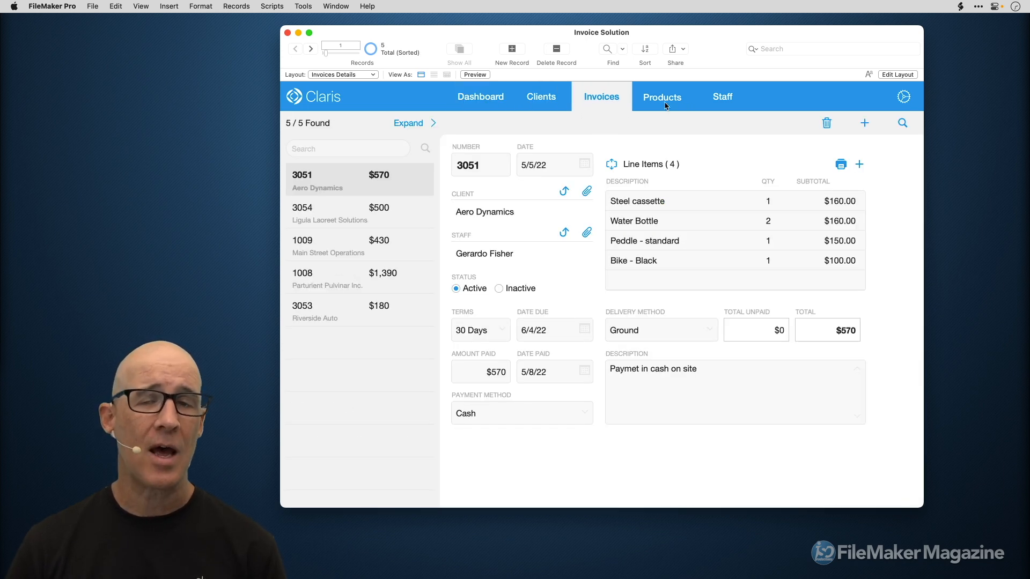
{"action": "left_click", "coordinate": [665, 104]}
{"action": "left_click", "coordinate": [600, 98]}
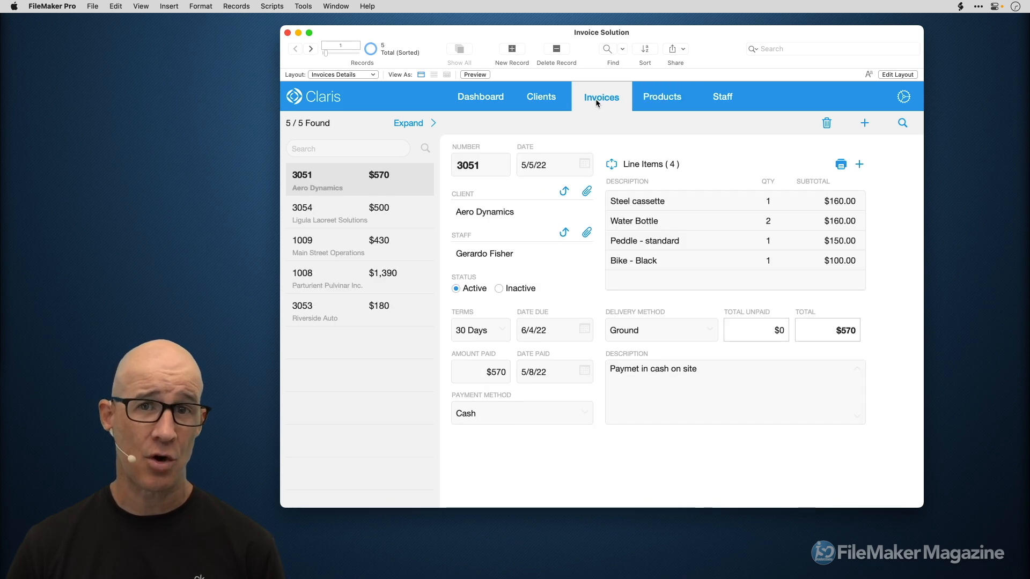
{"action": "left_click", "coordinate": [539, 99]}
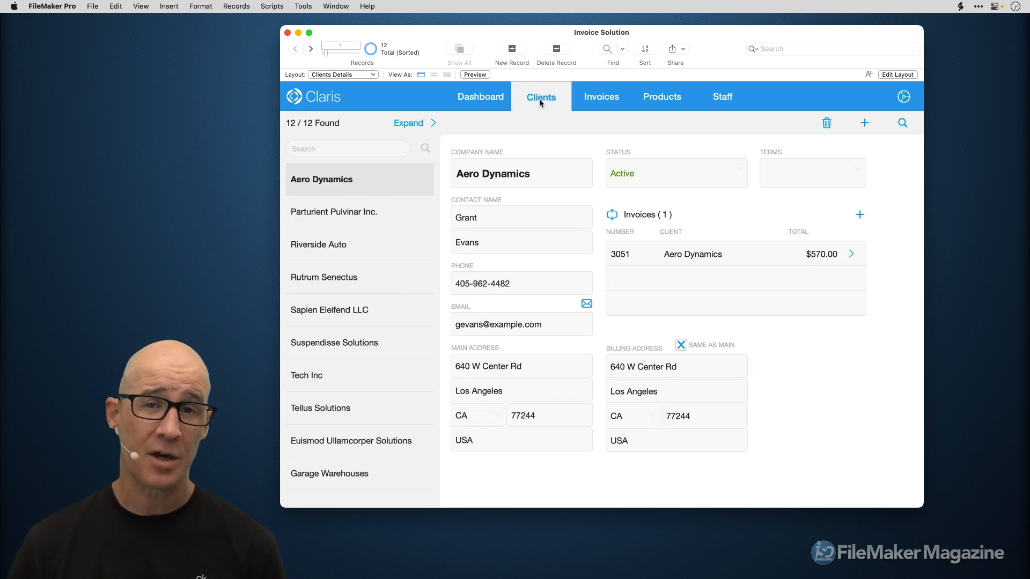
{"action": "left_click", "coordinate": [602, 99]}
{"action": "left_click", "coordinate": [659, 104]}
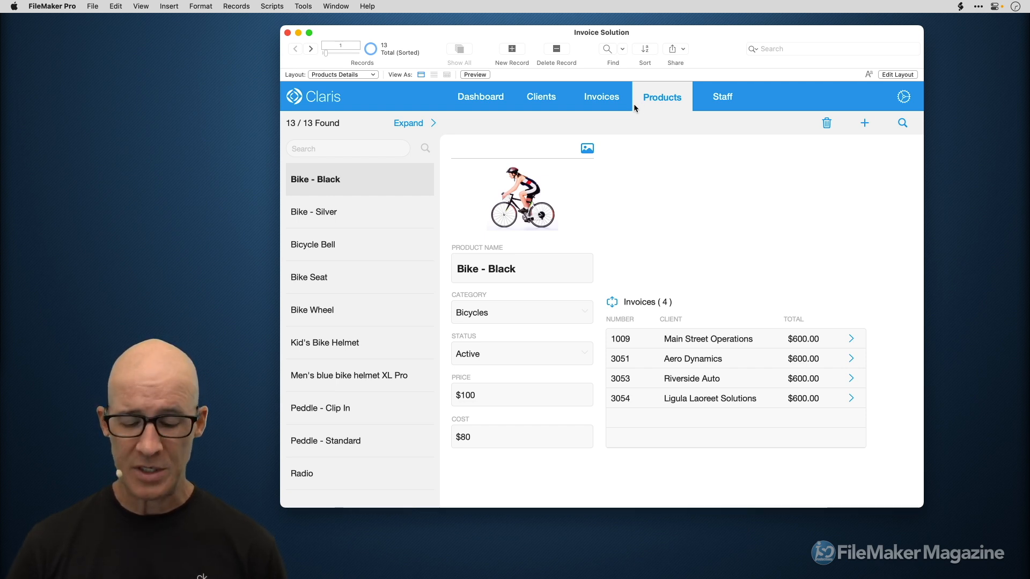
Inspect the Products Details layout in Layout mode with all its objects selected, and return to Browse mode
{"action": "key", "text": "super+l"}
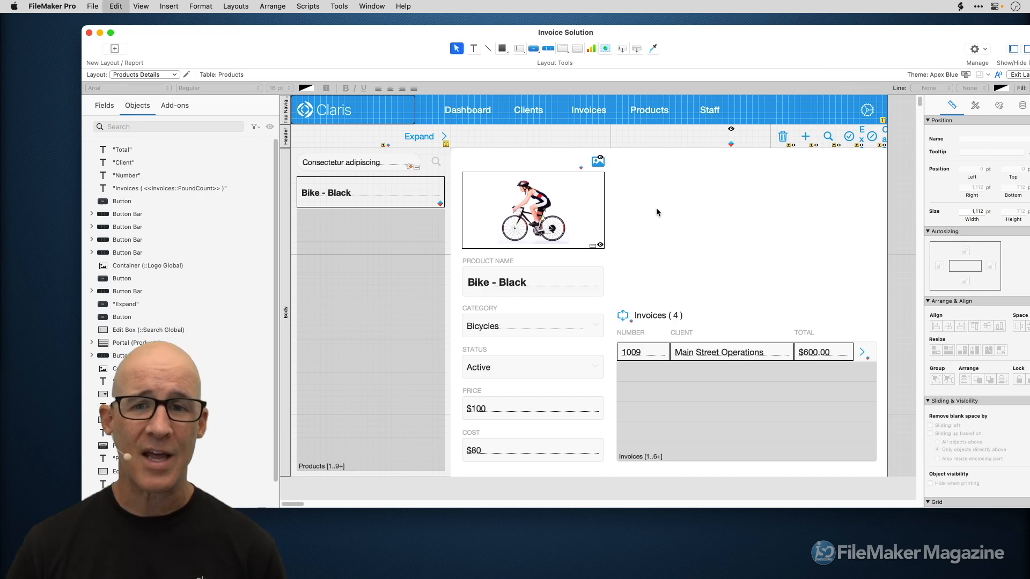
{"action": "key", "text": "super+a"}
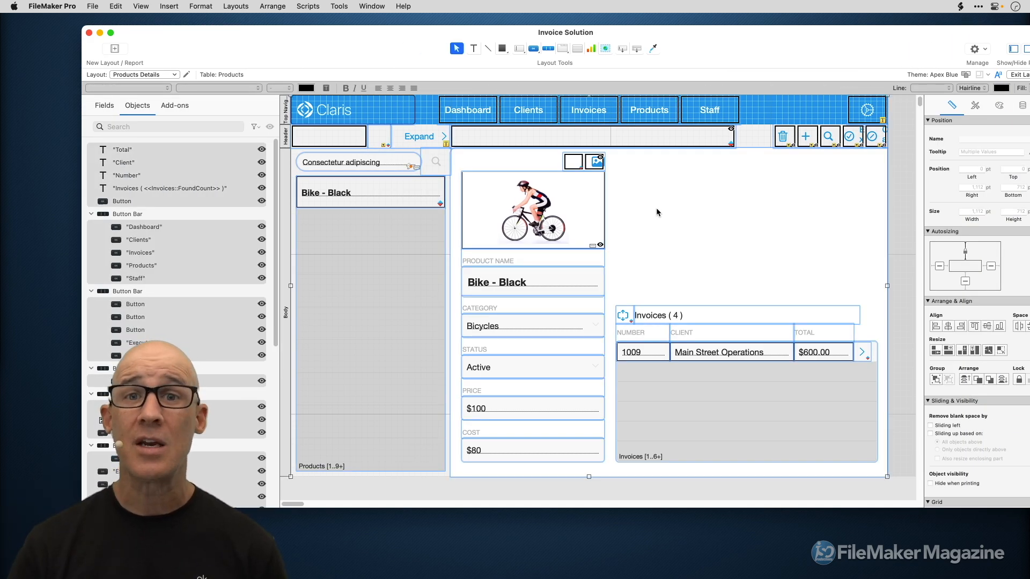
{"action": "key", "text": "super+b"}
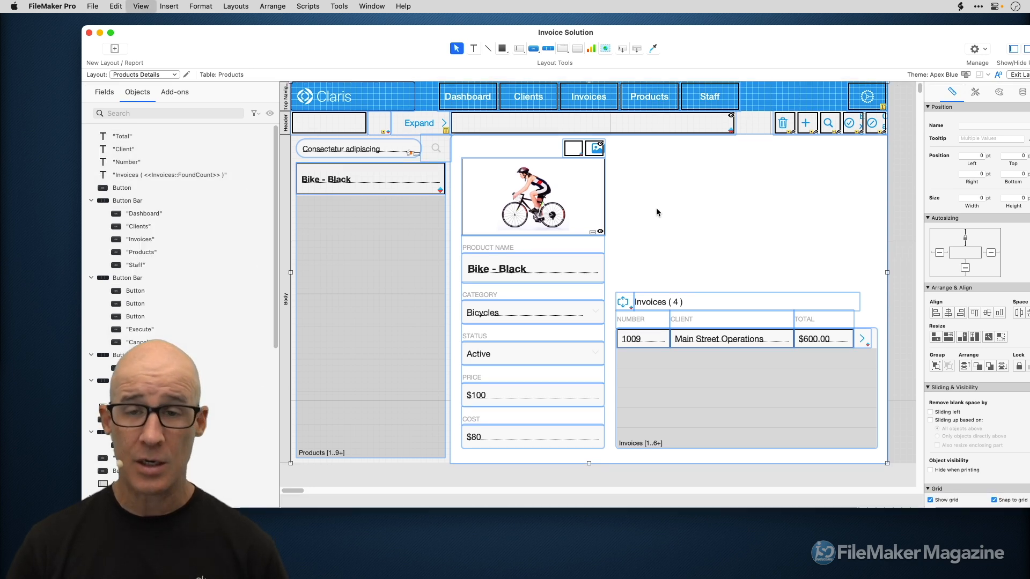
Step through the Clients, Dashboard and Invoices sections again, ending on Products
{"action": "left_click", "coordinate": [542, 105]}
{"action": "left_click", "coordinate": [493, 99]}
{"action": "left_click", "coordinate": [545, 102]}
{"action": "left_click", "coordinate": [604, 99]}
{"action": "left_click", "coordinate": [672, 102]}
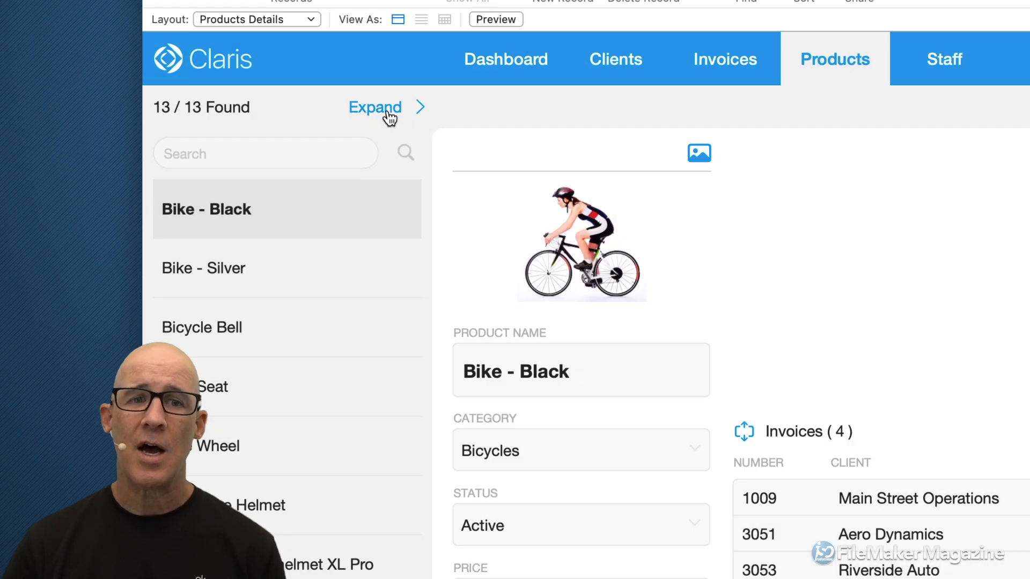
Switch back and forth between the expanded list and the detail view of Products, ending on the detail view
{"action": "left_click", "coordinate": [387, 110]}
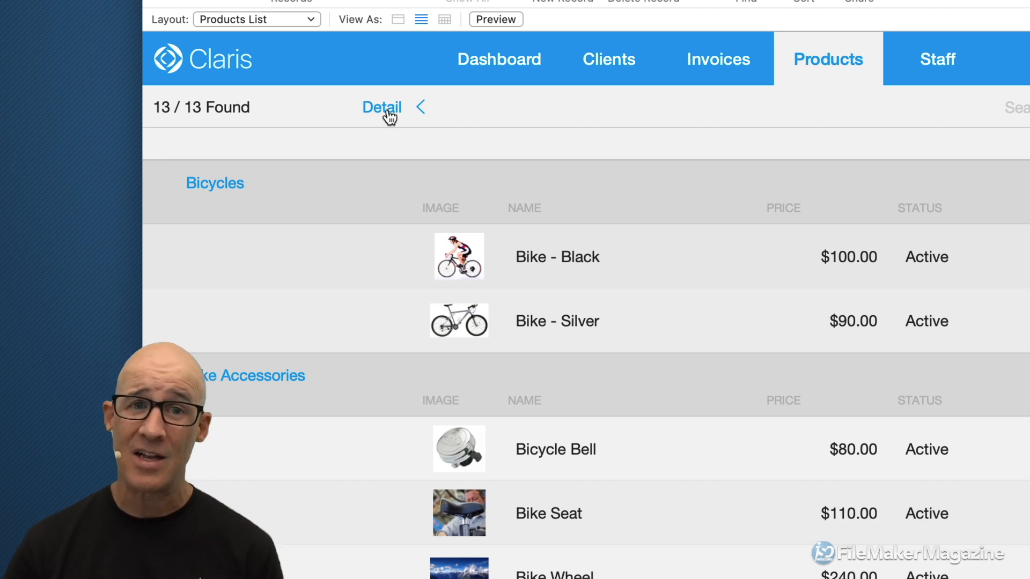
{"action": "left_click", "coordinate": [387, 108]}
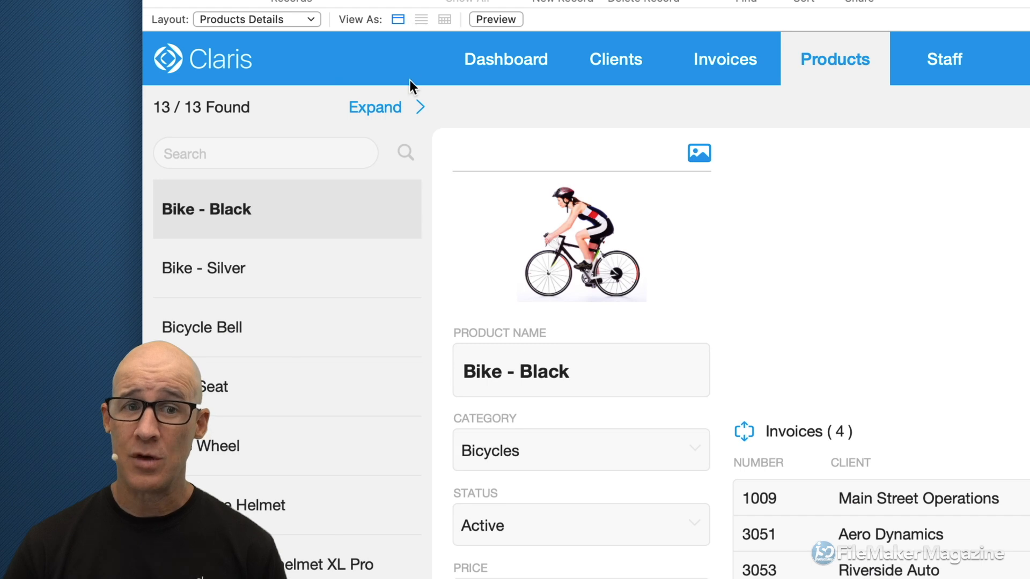
{"action": "left_click", "coordinate": [401, 107]}
{"action": "left_click", "coordinate": [400, 107]}
{"action": "left_click", "coordinate": [400, 107]}
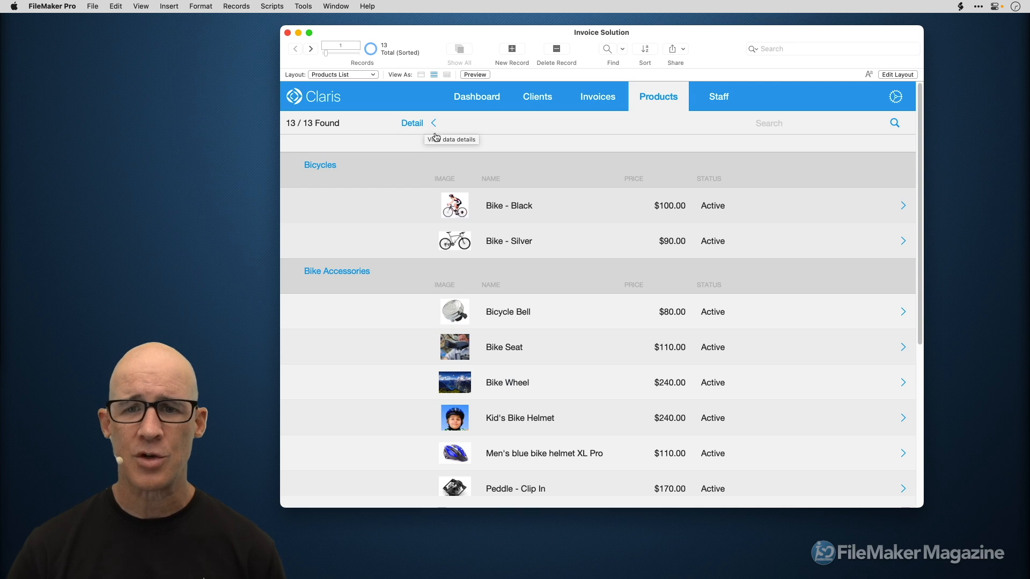
{"action": "left_click", "coordinate": [429, 126]}
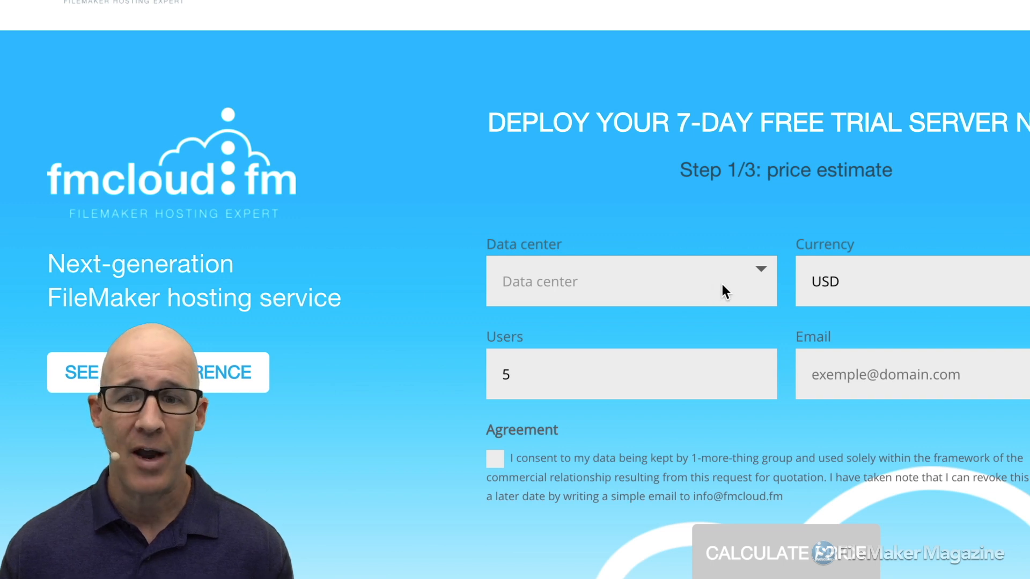
{"action": "left_click", "coordinate": [757, 280]}
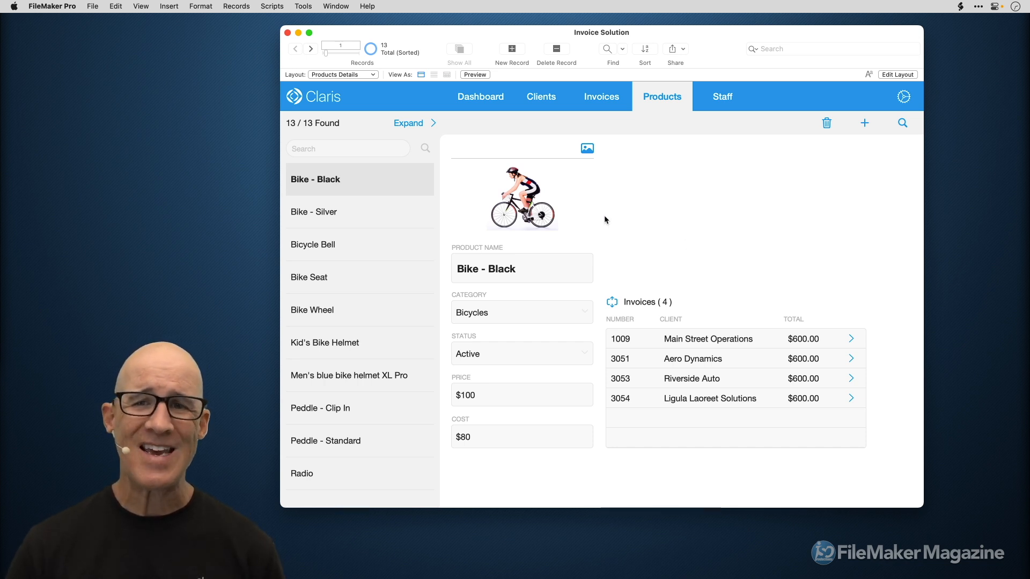
Open the layout management window for the solution and enlarge it to show all layout folders
{"action": "left_click_drag", "start_coordinate": [699, 43], "coordinate": [738, 42]}
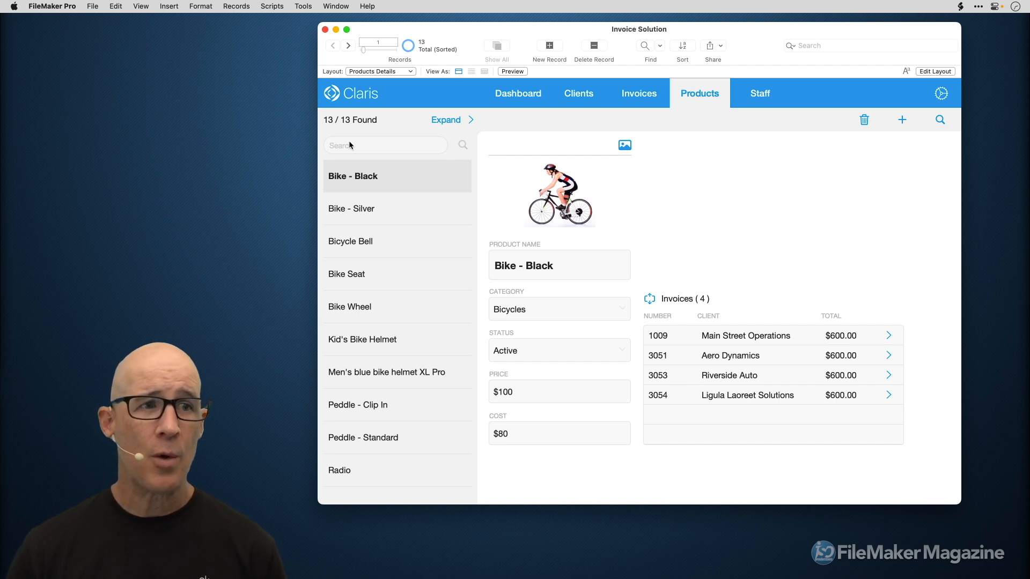
{"action": "left_click", "coordinate": [91, 5]}
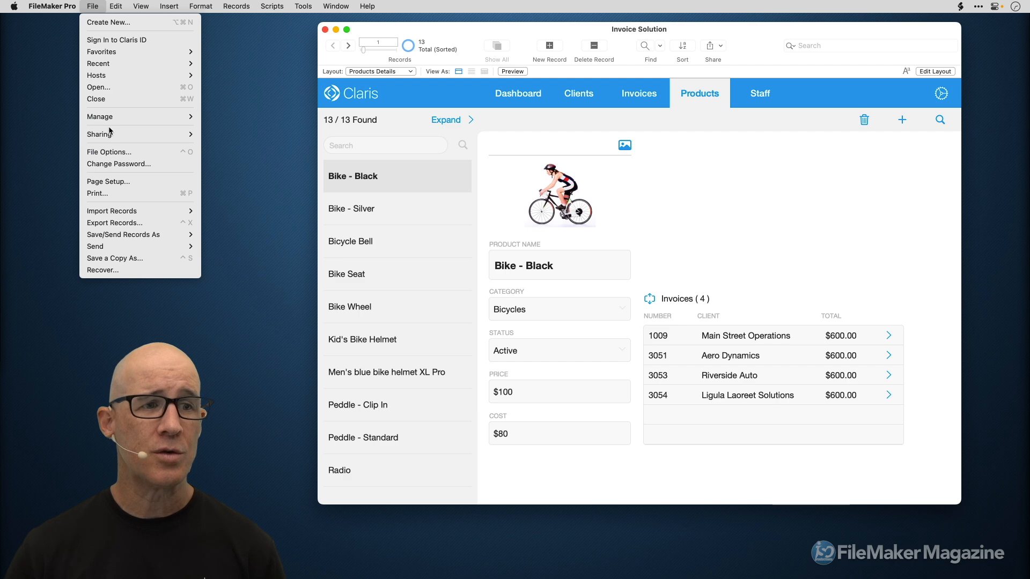
{"action": "mouse_move", "coordinate": [112, 119]}
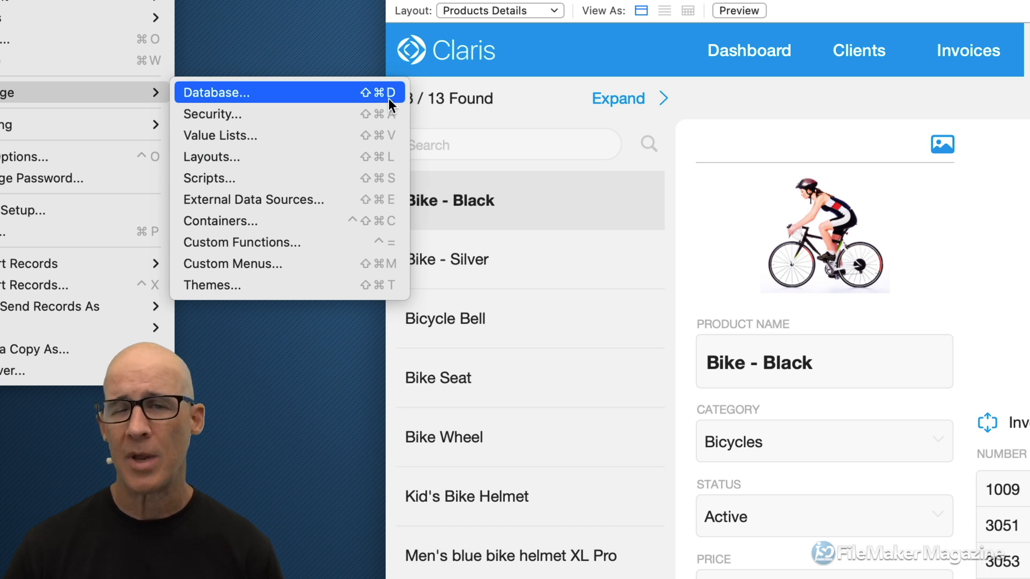
{"action": "left_click", "coordinate": [387, 160]}
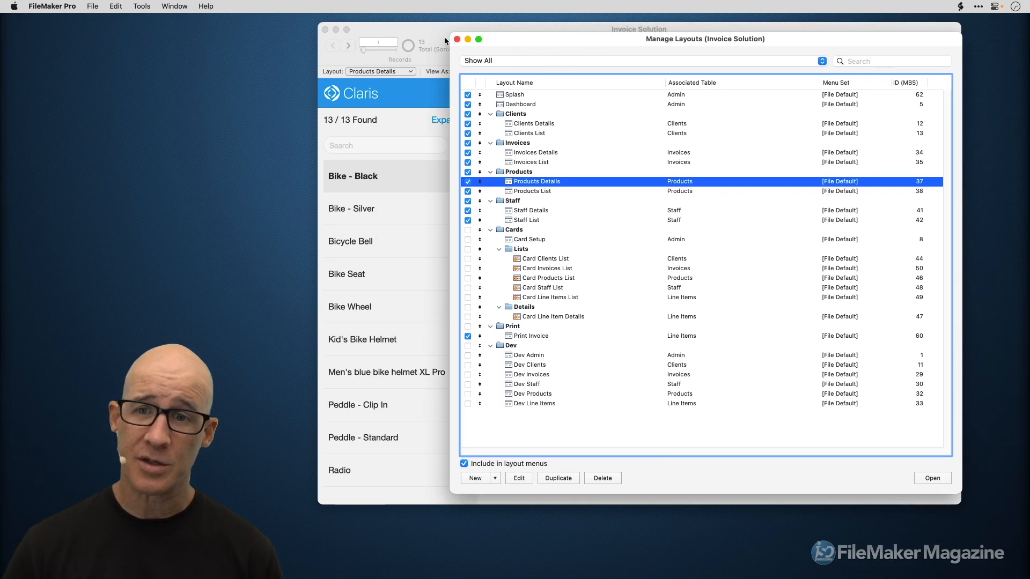
{"action": "left_click_drag", "start_coordinate": [958, 487], "coordinate": [995, 542]}
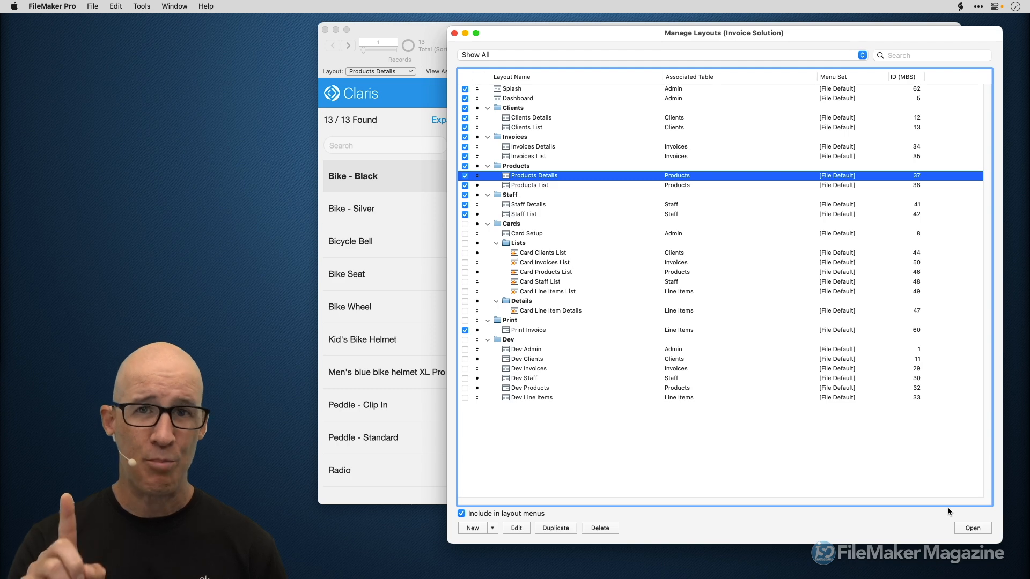
Open the database definition and select all tables from Admin to Products for review
{"action": "key", "text": "super+shift+d"}
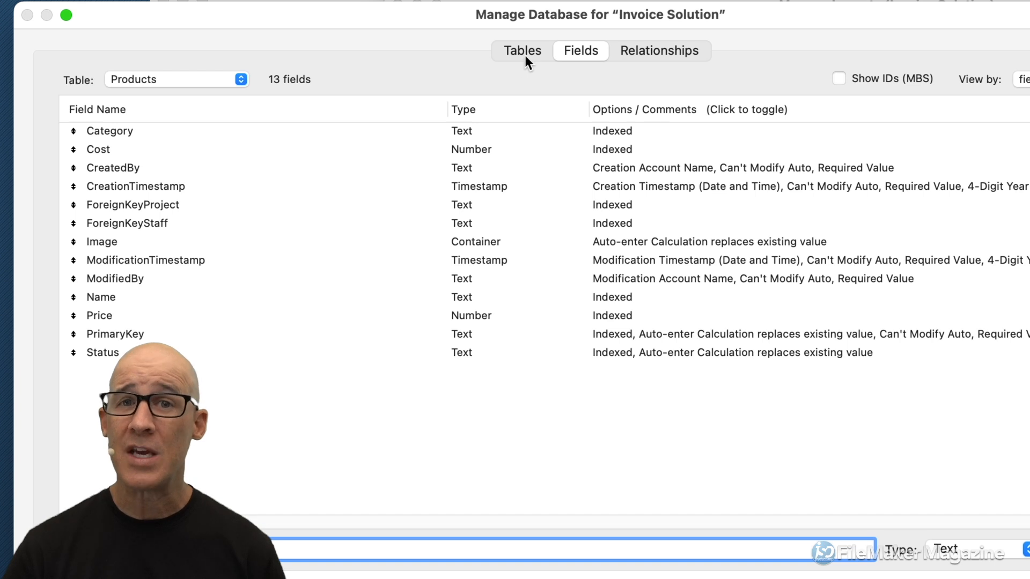
{"action": "left_click", "coordinate": [525, 56]}
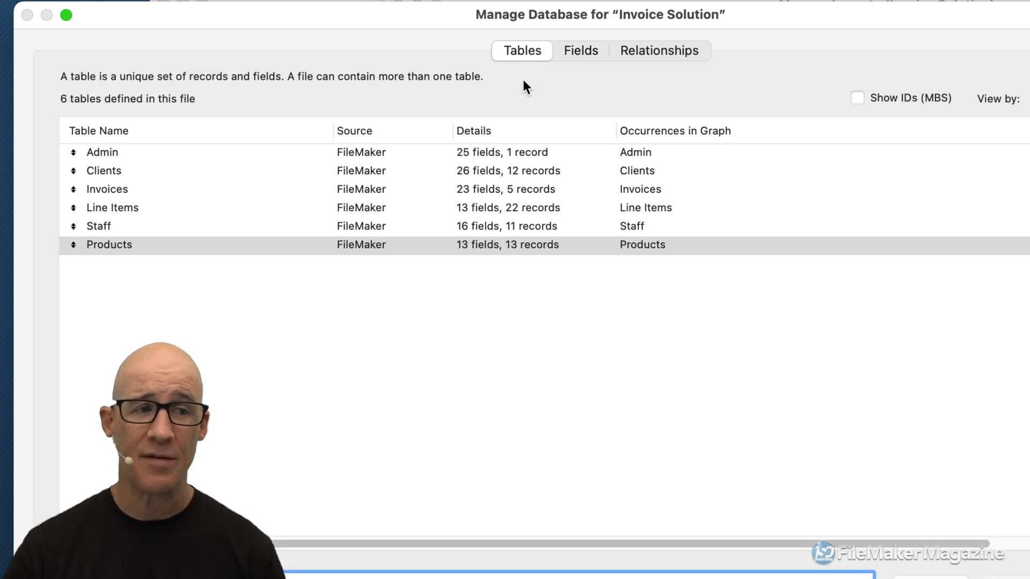
{"action": "left_click", "coordinate": [161, 150]}
{"action": "left_click", "coordinate": [185, 242], "text": "shift"}
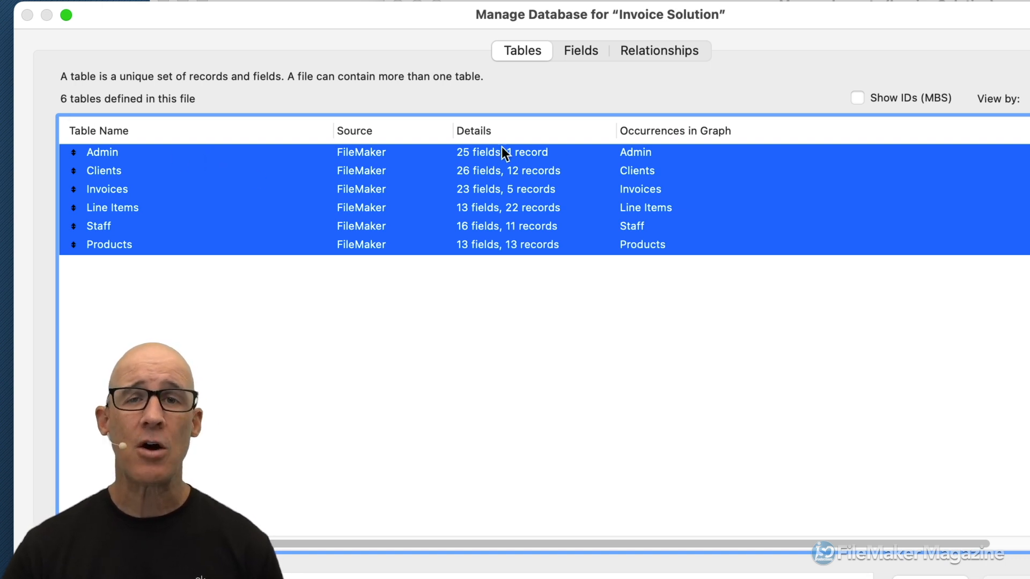
Open the relationships graph and move all table occurrences together to the right, leaving free space beside Admin and Staff
{"action": "left_click", "coordinate": [662, 50]}
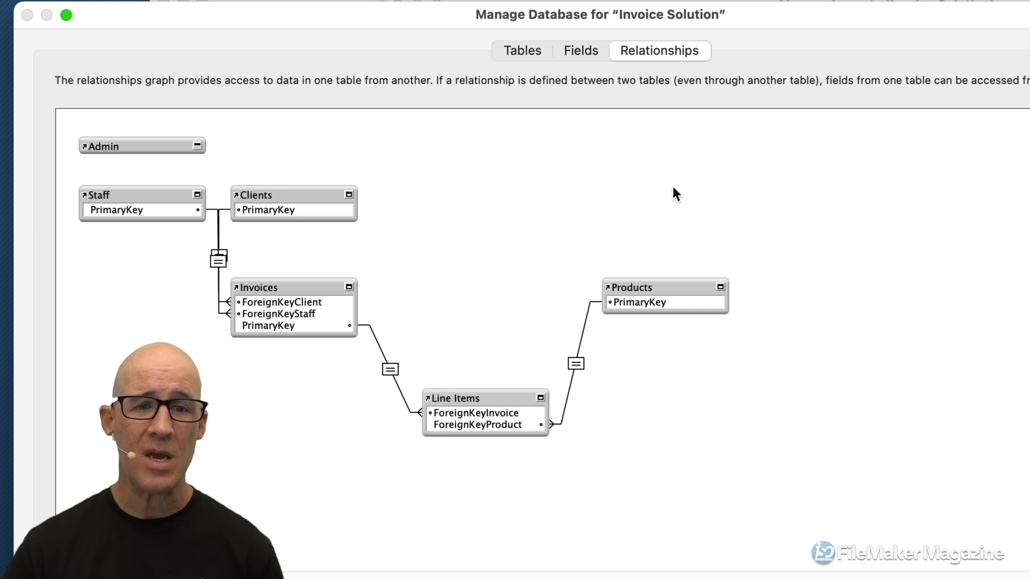
{"action": "left_click_drag", "start_coordinate": [750, 418], "coordinate": [69, 127]}
{"action": "left_click_drag", "start_coordinate": [137, 147], "coordinate": [308, 149]}
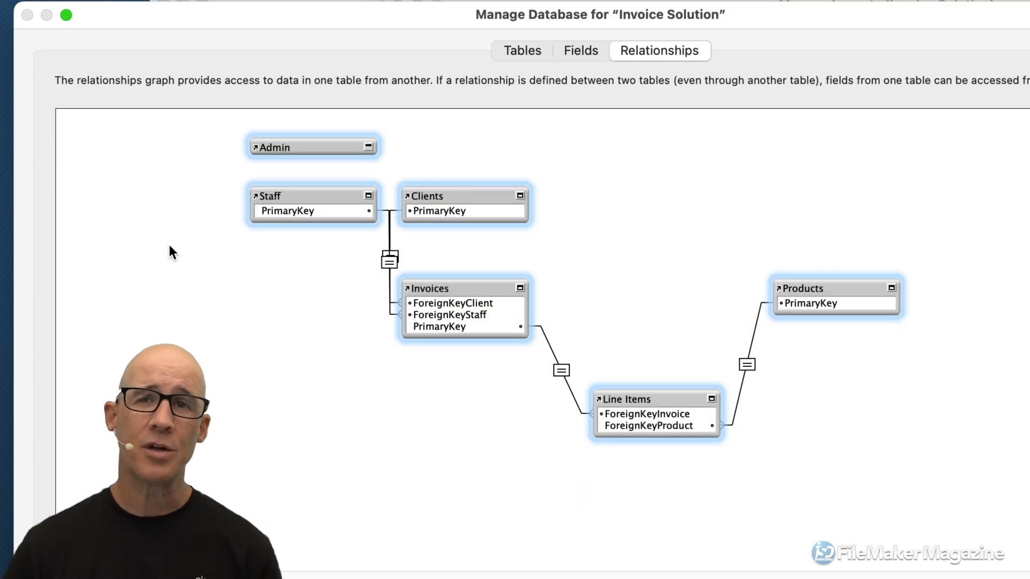
Examine the connected table occurrences in the graph, highlighting Invoices, Line Items and Products as a group, and clear the selection
{"action": "left_click", "coordinate": [596, 245]}
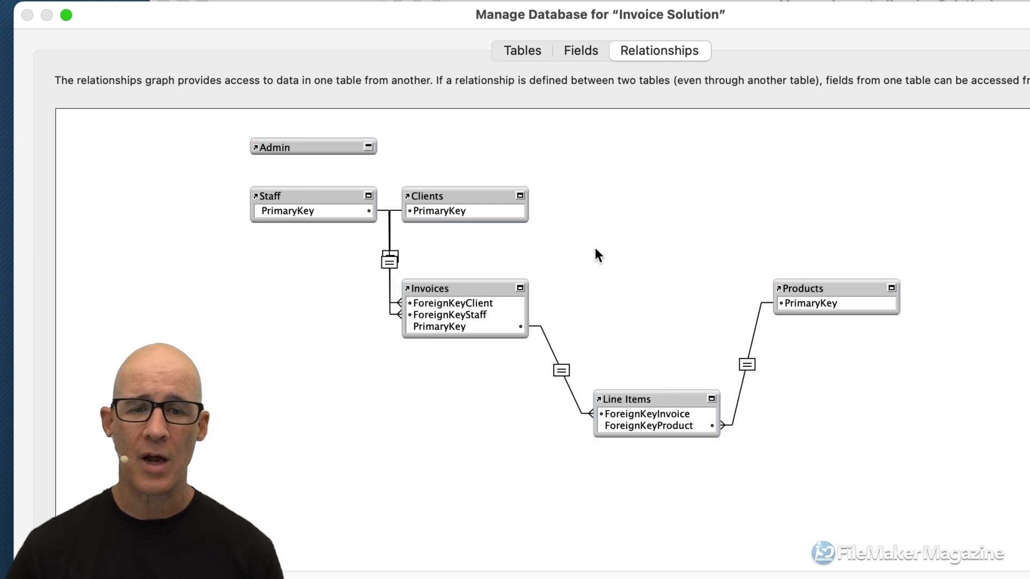
{"action": "left_click_drag", "start_coordinate": [338, 175], "coordinate": [821, 428]}
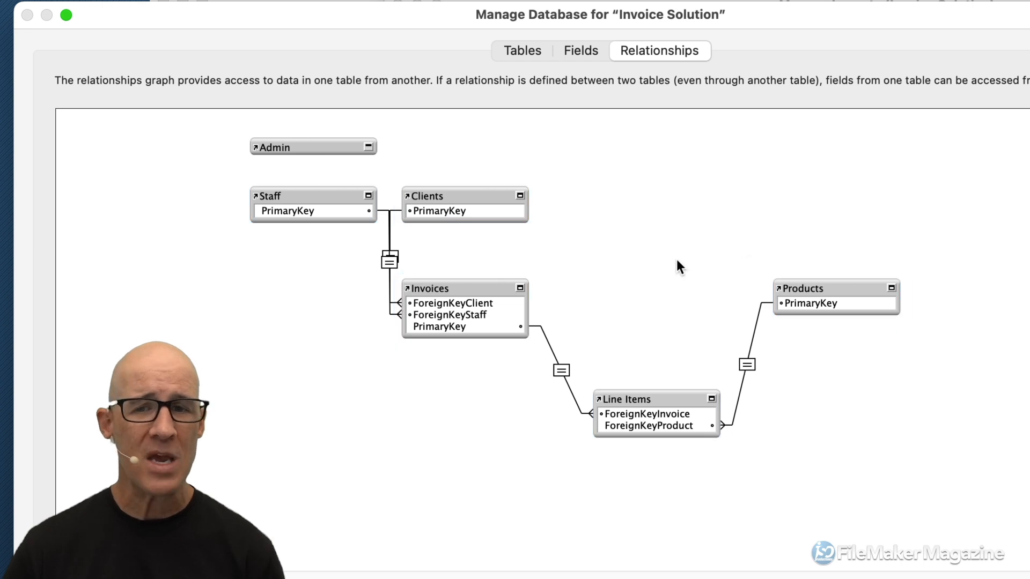
{"action": "left_click_drag", "start_coordinate": [495, 256], "coordinate": [816, 421]}
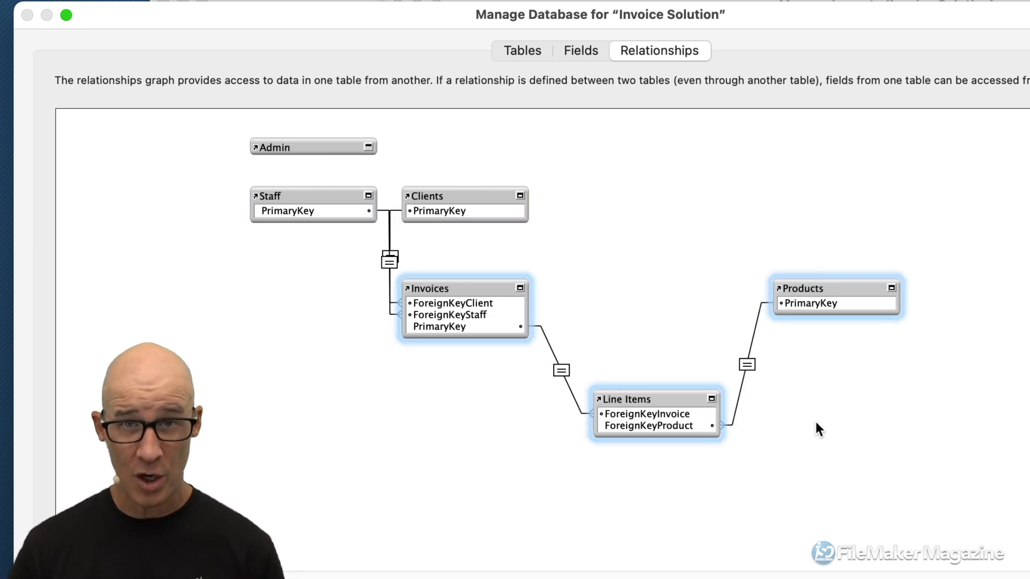
{"action": "left_click", "coordinate": [815, 421]}
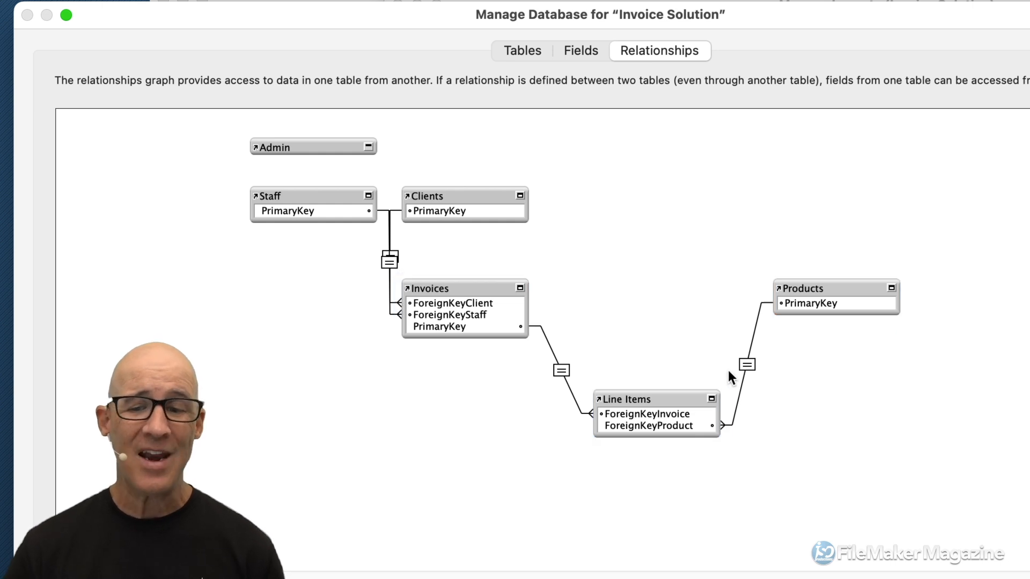
Duplicate the Line Items table occurrence three times and move the copies together to the empty area left of Admin and Staff
{"action": "left_click_drag", "start_coordinate": [681, 399], "coordinate": [637, 309]}
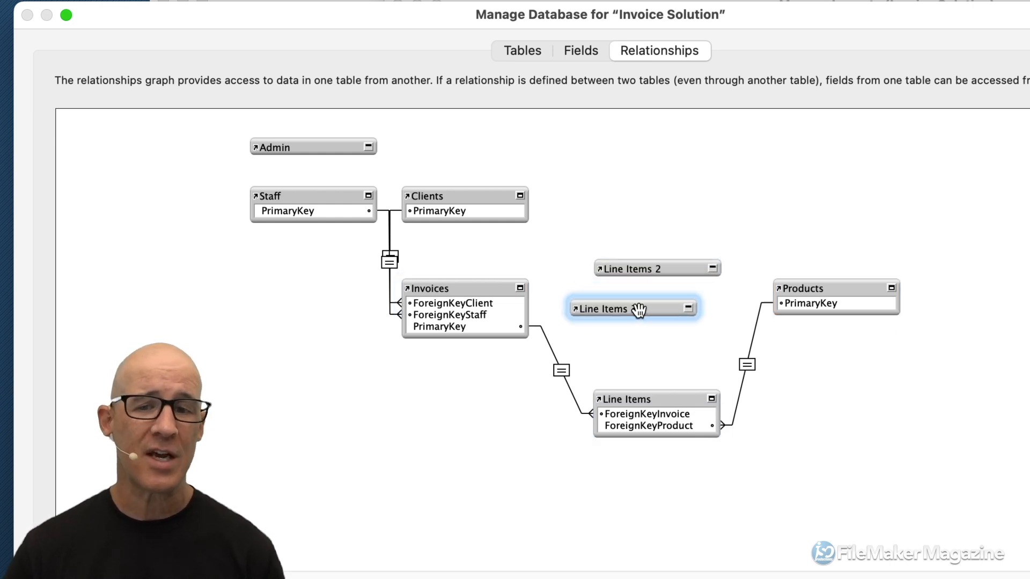
{"action": "left_click_drag", "start_coordinate": [660, 268], "coordinate": [639, 217]}
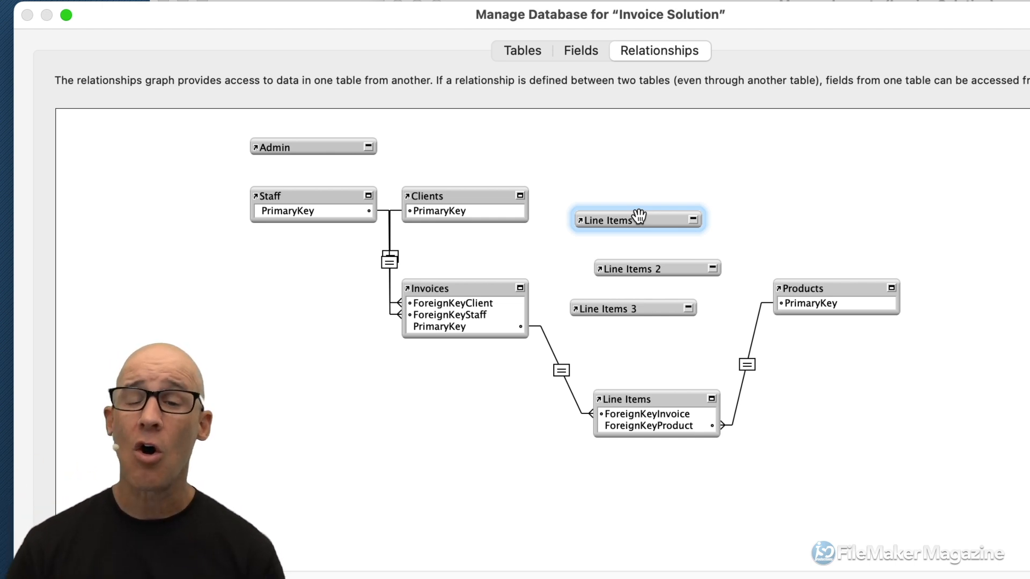
{"action": "left_click_drag", "start_coordinate": [655, 175], "coordinate": [631, 358]}
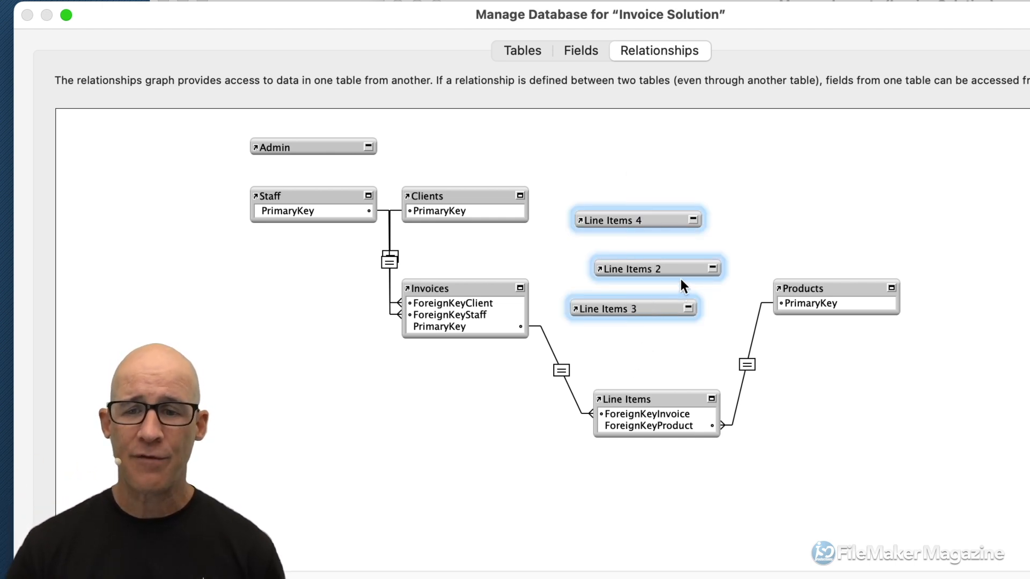
{"action": "left_click_drag", "start_coordinate": [676, 268], "coordinate": [172, 189]}
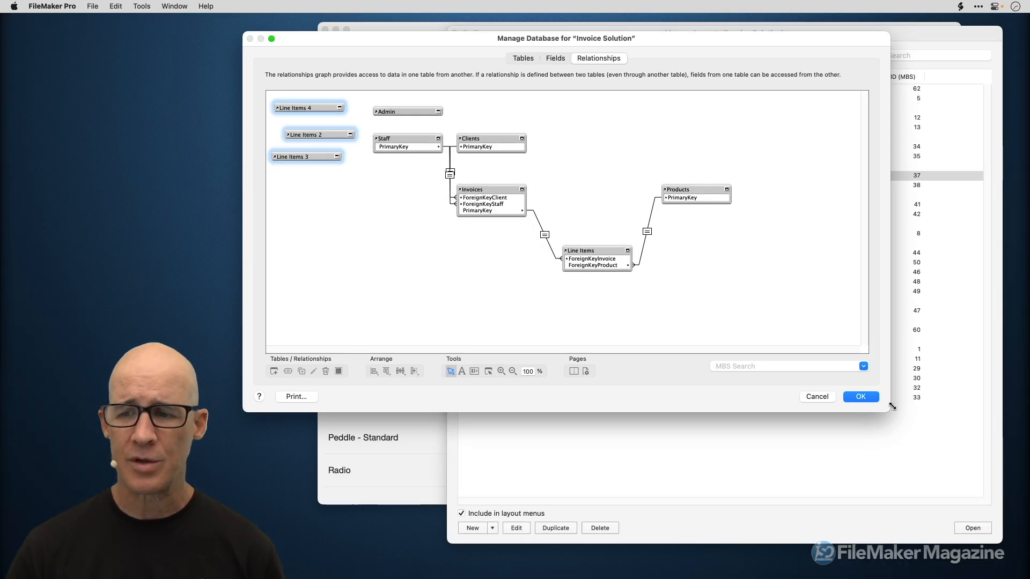
Shrink the database definition window and align the left edges of the three Line Items copies
{"action": "left_click_drag", "start_coordinate": [892, 407], "coordinate": [807, 324]}
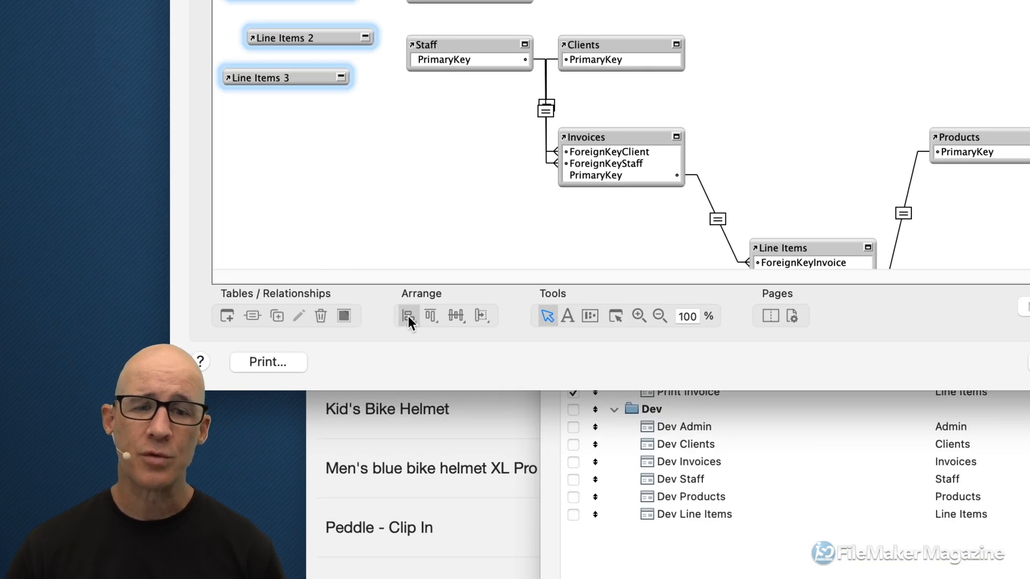
{"action": "left_click", "coordinate": [408, 316]}
{"action": "left_click", "coordinate": [430, 329]}
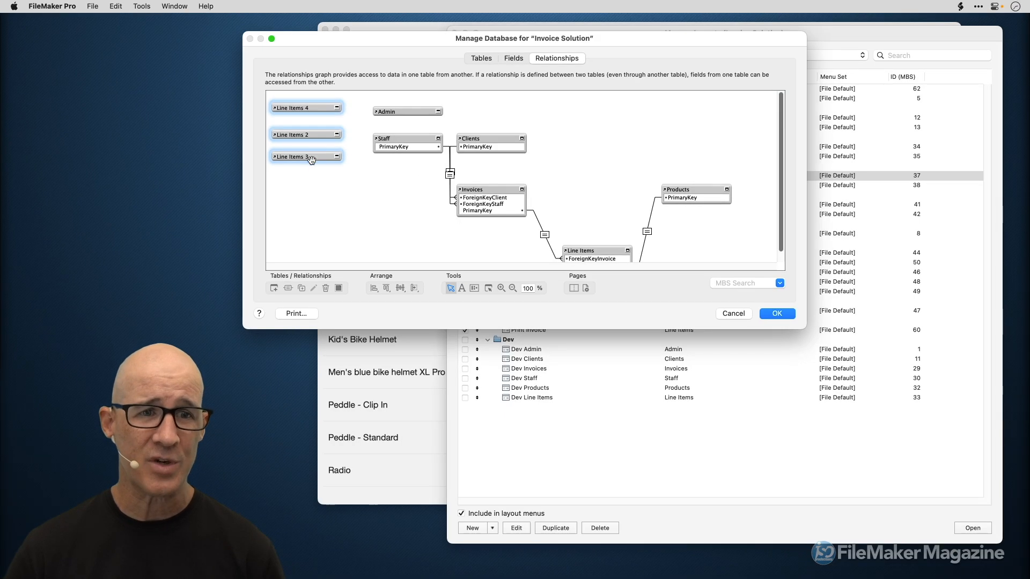
Deselect the copies and move Line Items 2 up directly beneath Line Items 4
{"action": "left_click", "coordinate": [297, 89]}
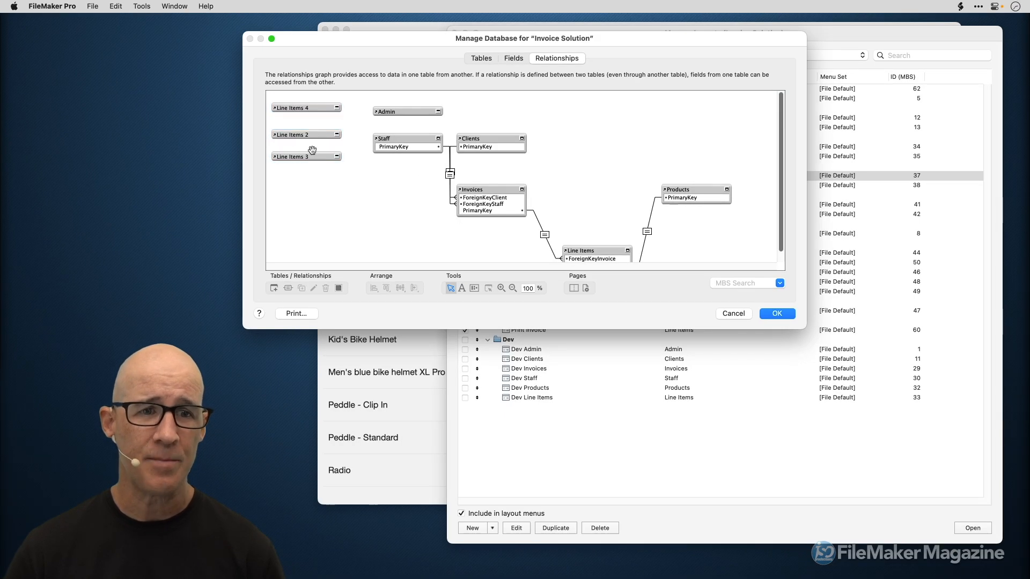
{"action": "left_click", "coordinate": [311, 139]}
{"action": "left_click_drag", "start_coordinate": [311, 134], "coordinate": [313, 119]}
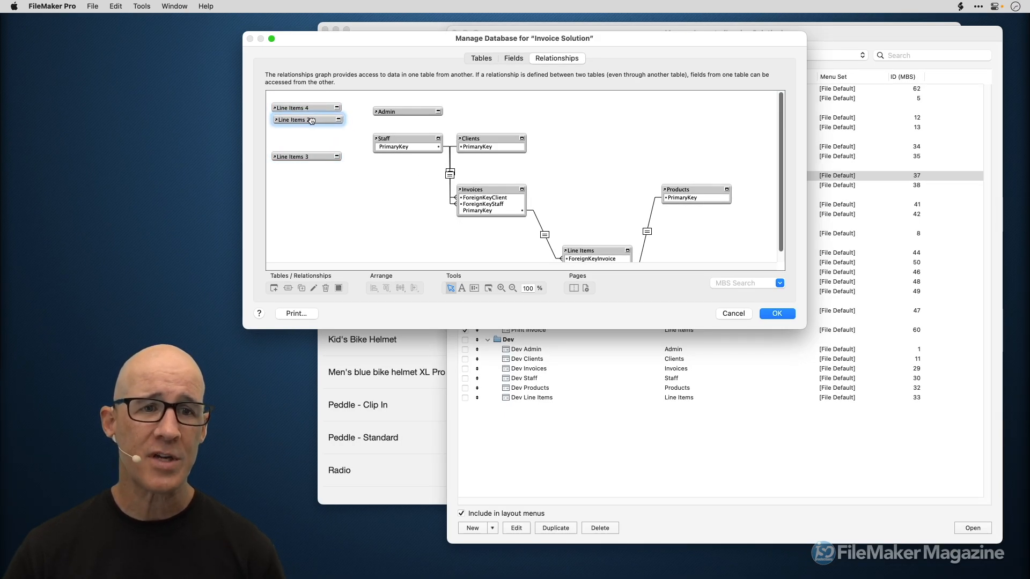
Move Line Items 3 up beneath Line Items 2, then add three more duplicates and stack them below to form a six-occurrence column
{"action": "mouse_move", "coordinate": [311, 156]}
{"action": "left_mouse_down"}
{"action": "mouse_move", "coordinate": [313, 131]}
{"action": "mouse_move", "coordinate": [315, 158]}
{"action": "left_mouse_up"}
{"action": "key", "text": "super+d"}
{"action": "key", "text": "super+d"}
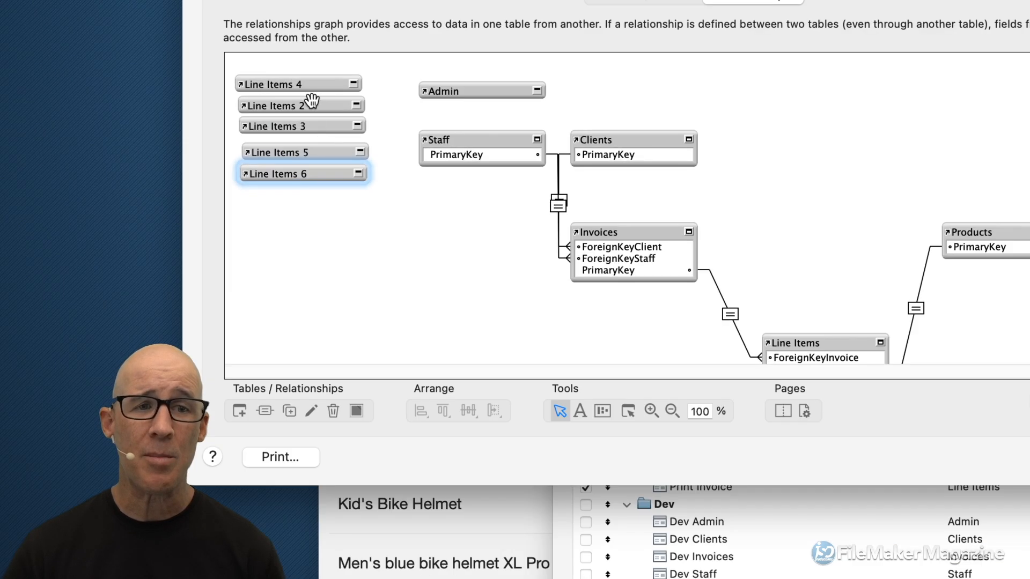
{"action": "left_click", "coordinate": [306, 84]}
{"action": "left_click", "coordinate": [321, 105]}
{"action": "left_click", "coordinate": [322, 126]}
{"action": "left_click", "coordinate": [324, 151]}
{"action": "key", "text": "super+d"}
{"action": "left_click_drag", "start_coordinate": [336, 182], "coordinate": [326, 195]}
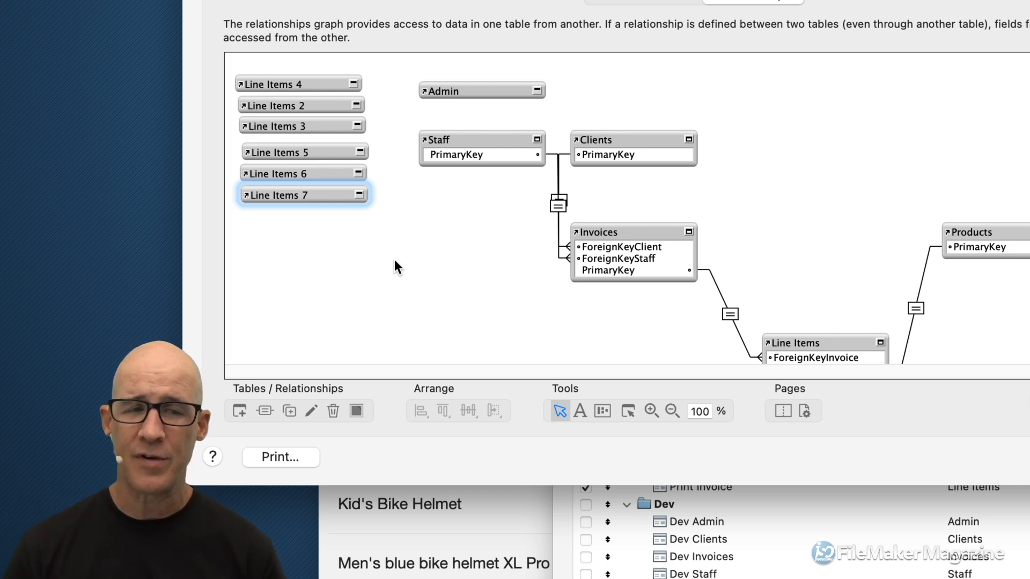
Align the left edges of the six stacked Line Items copies, distribute them vertically and clear the selection
{"action": "left_click_drag", "start_coordinate": [329, 241], "coordinate": [297, 91]}
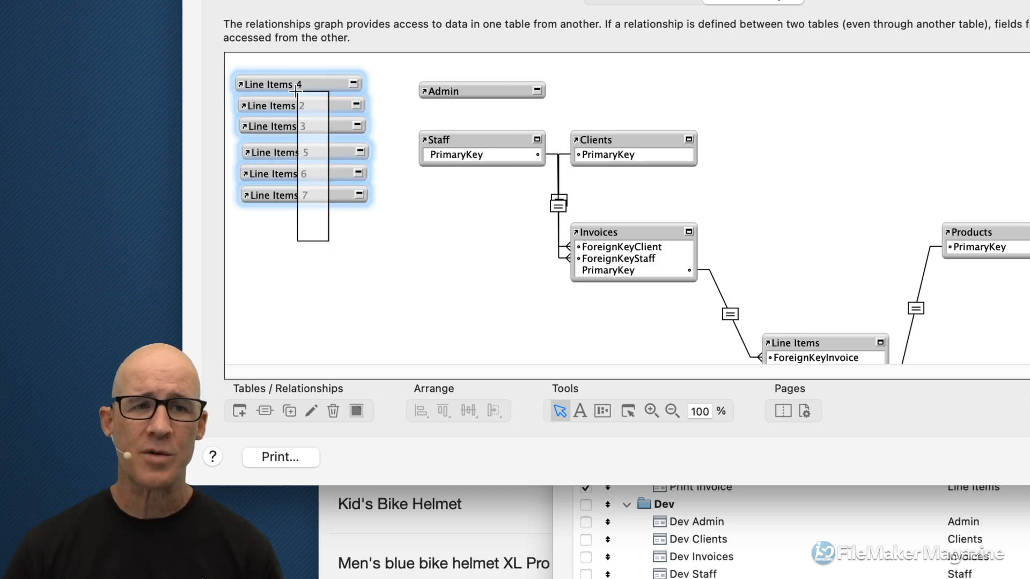
{"action": "left_click", "coordinate": [421, 410]}
{"action": "left_click", "coordinate": [449, 429]}
{"action": "left_click", "coordinate": [469, 411]}
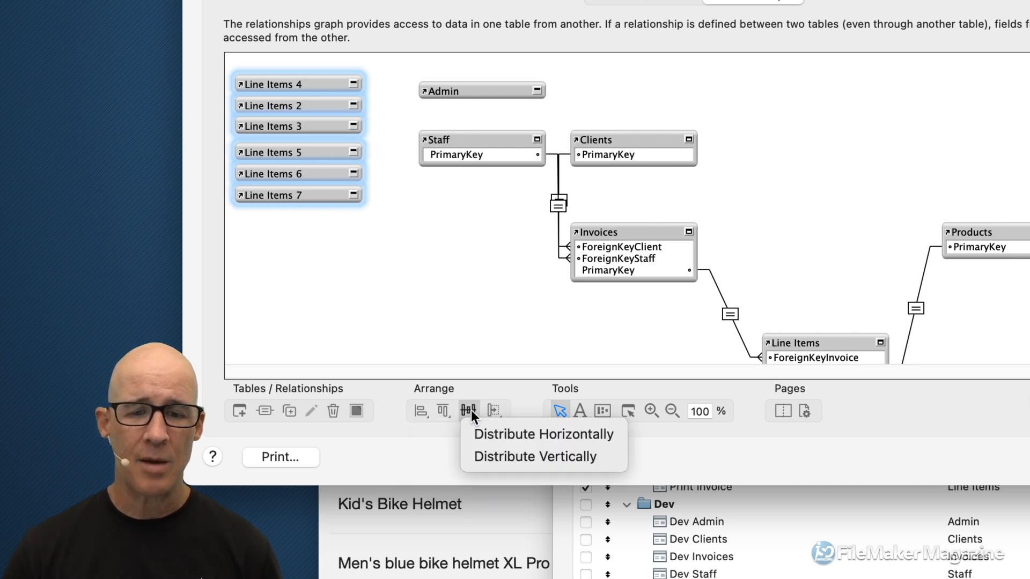
{"action": "left_click", "coordinate": [506, 457]}
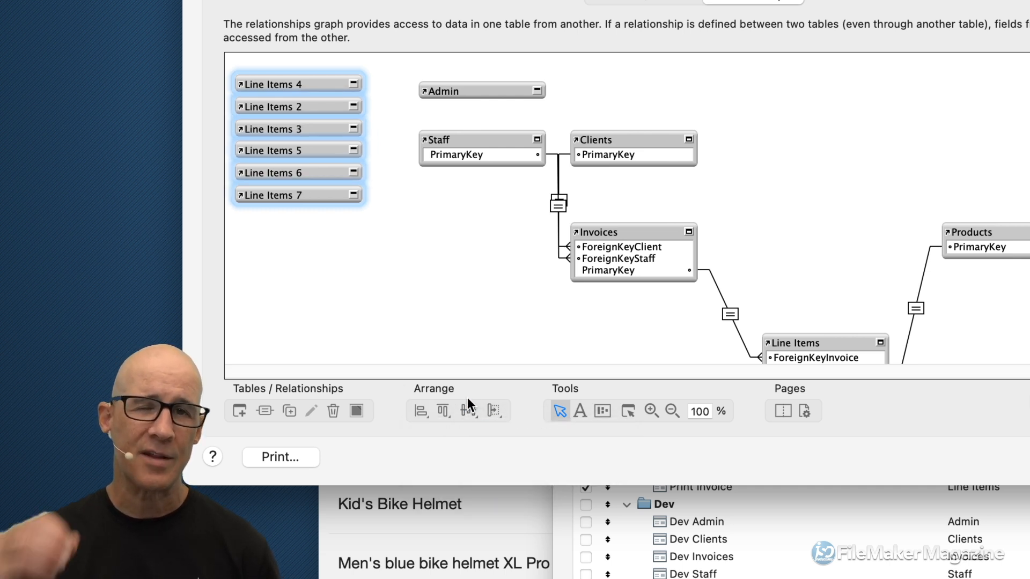
{"action": "left_click", "coordinate": [385, 144]}
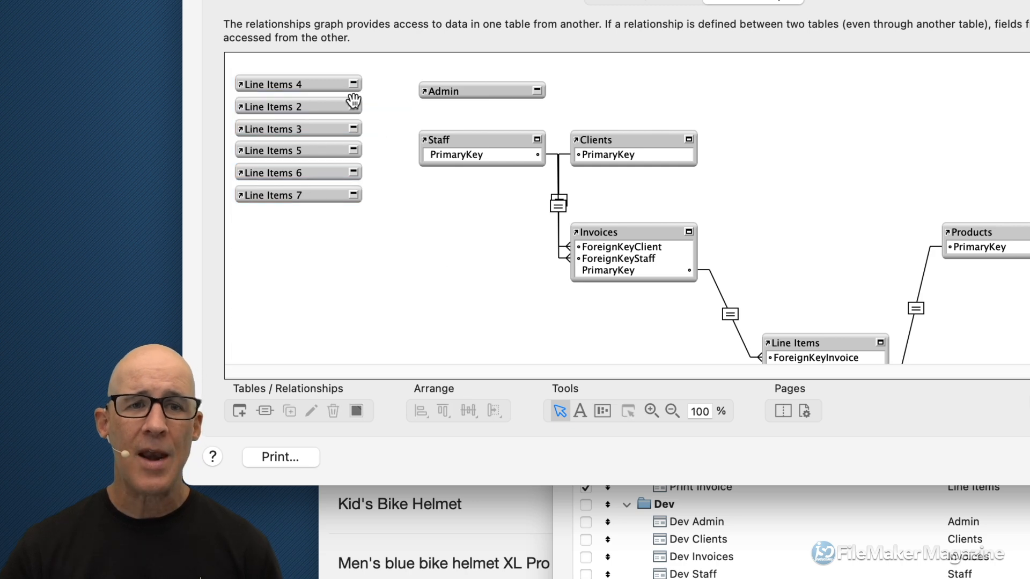
Change the source table of Line Items 4 to Admin and of Line Items 2 to Clients
{"action": "double_click", "coordinate": [327, 85]}
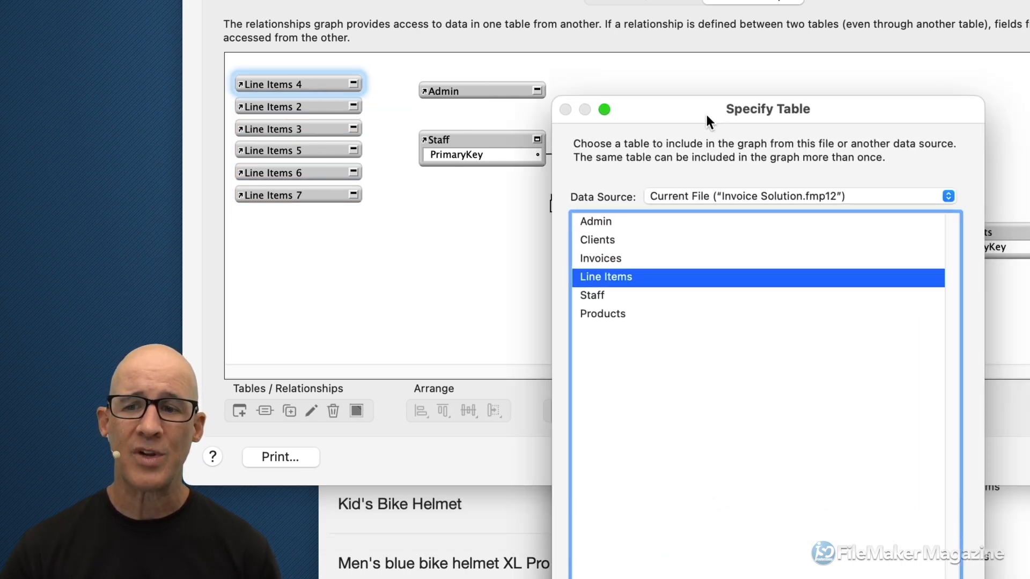
{"action": "double_click", "coordinate": [580, 215]}
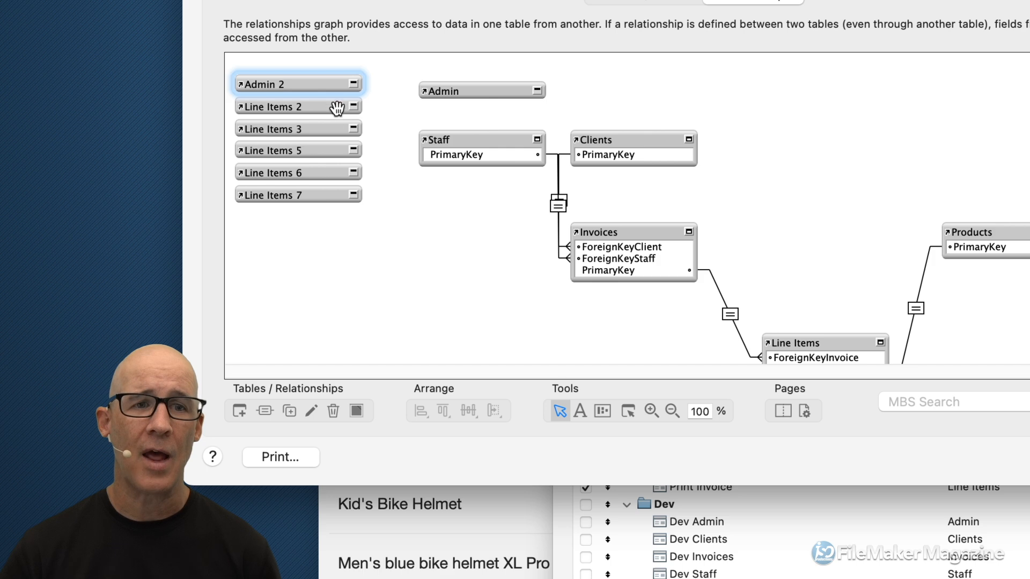
{"action": "left_click", "coordinate": [336, 109]}
{"action": "double_click", "coordinate": [337, 109]}
{"action": "double_click", "coordinate": [603, 233]}
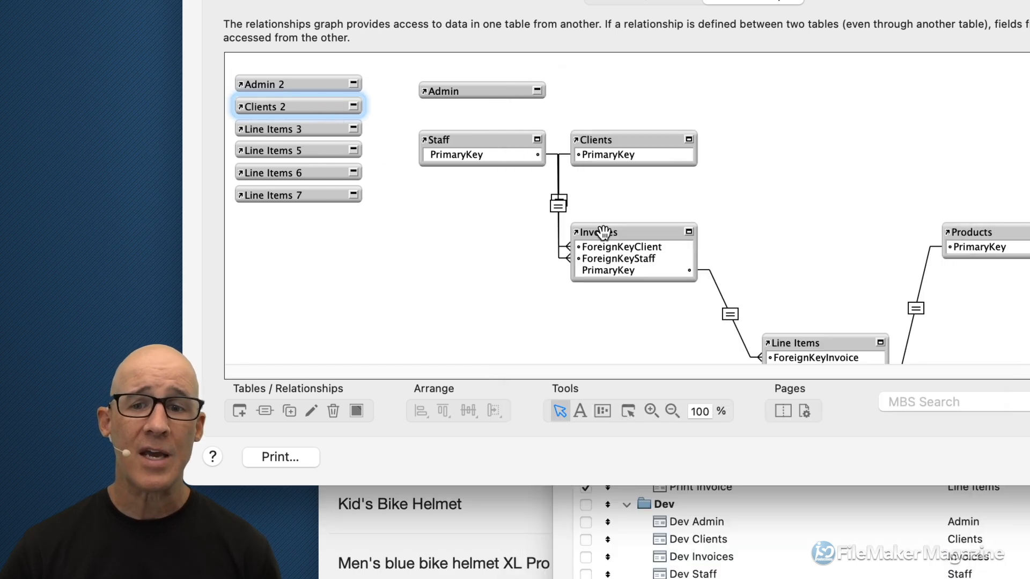
Change the source table of Line Items 3 to Invoices and confirm Line Items as the source of Line Items 5
{"action": "left_click", "coordinate": [321, 128]}
{"action": "double_click", "coordinate": [321, 128]}
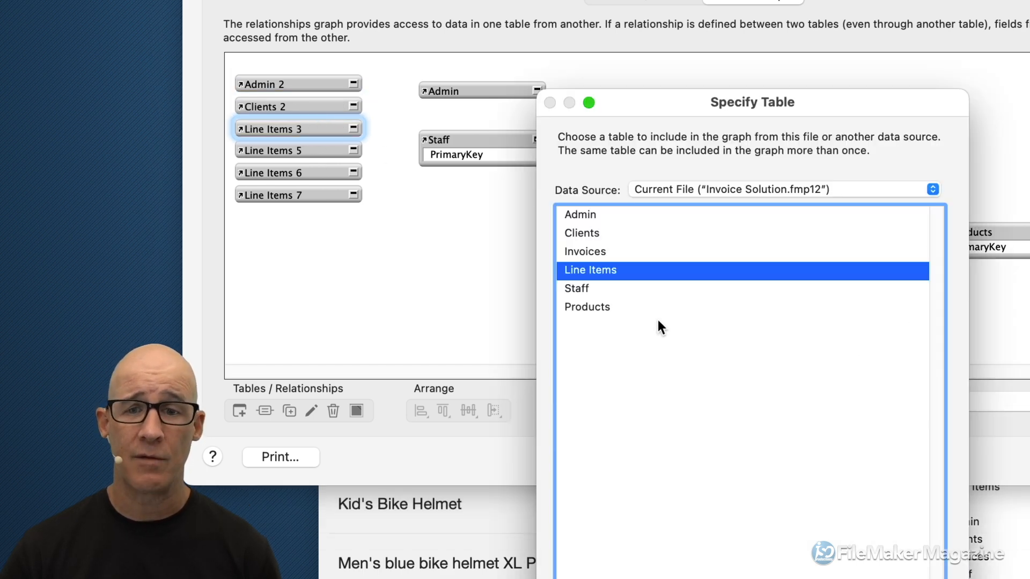
{"action": "double_click", "coordinate": [595, 250]}
{"action": "double_click", "coordinate": [298, 150]}
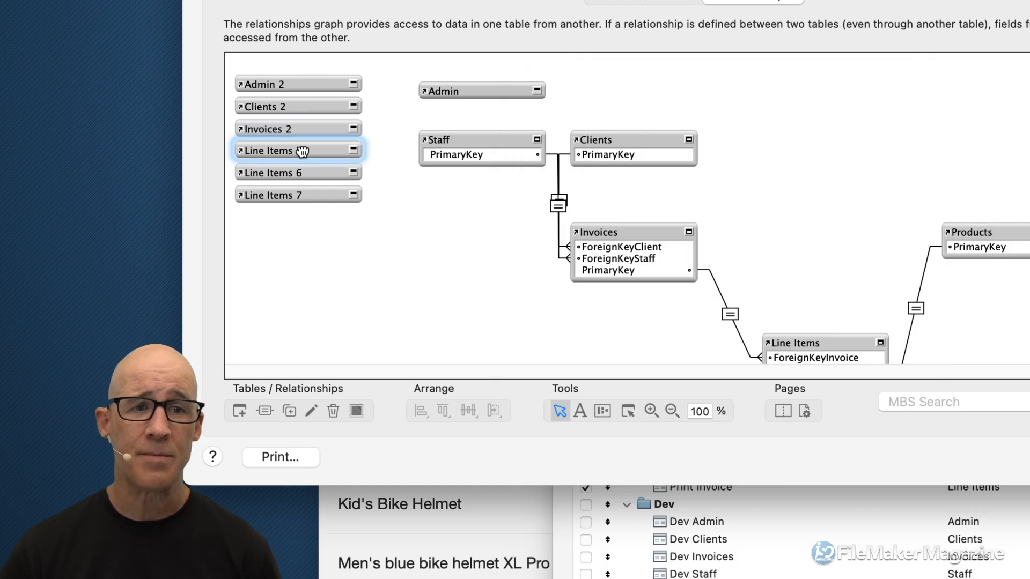
{"action": "double_click", "coordinate": [583, 269]}
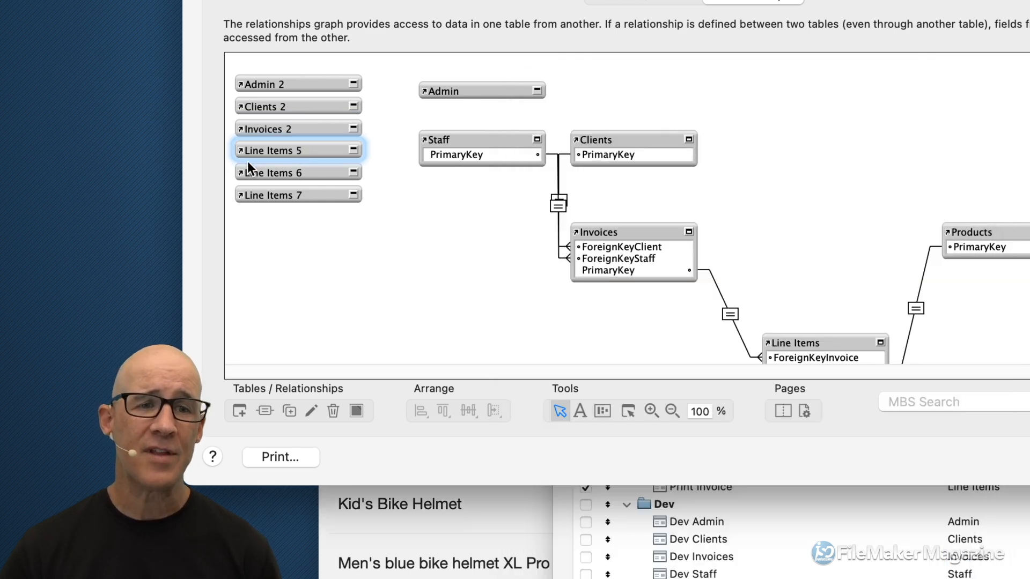
Change the source table of Line Items 6 to Staff and of Line Items 7 to Products
{"action": "double_click", "coordinate": [285, 174]}
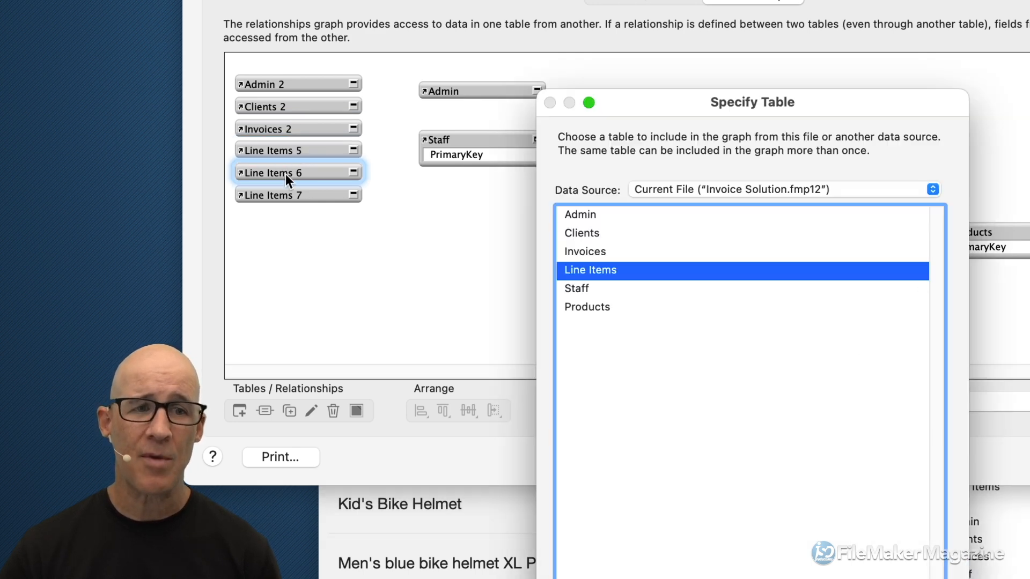
{"action": "left_click", "coordinate": [577, 288]}
{"action": "double_click", "coordinate": [599, 288]}
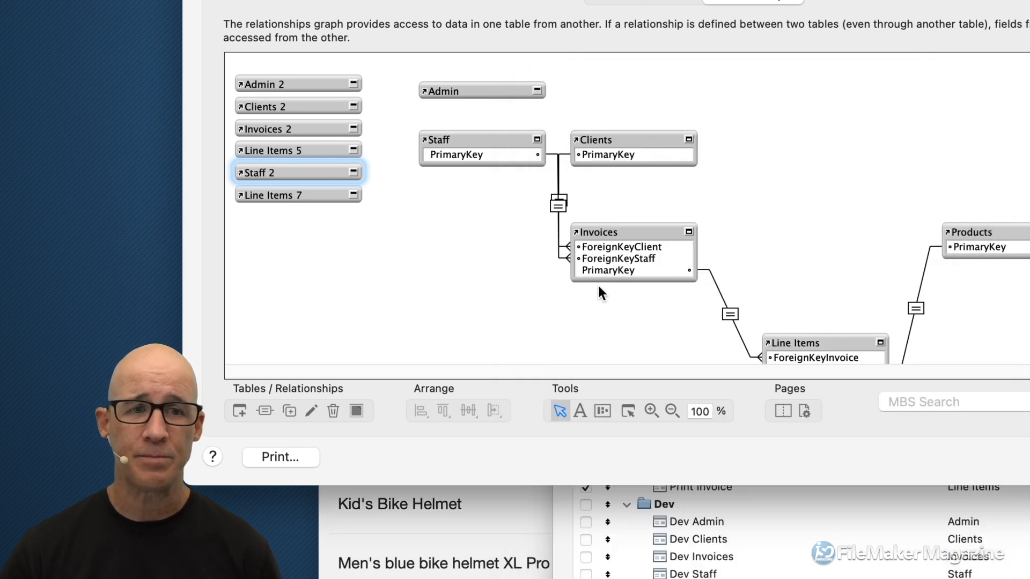
{"action": "double_click", "coordinate": [299, 195]}
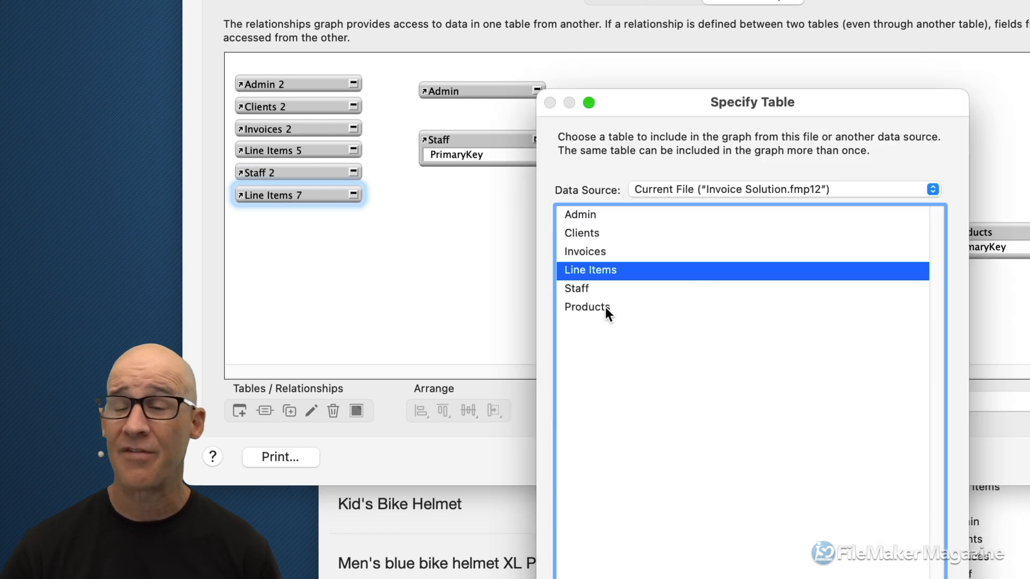
{"action": "double_click", "coordinate": [605, 307]}
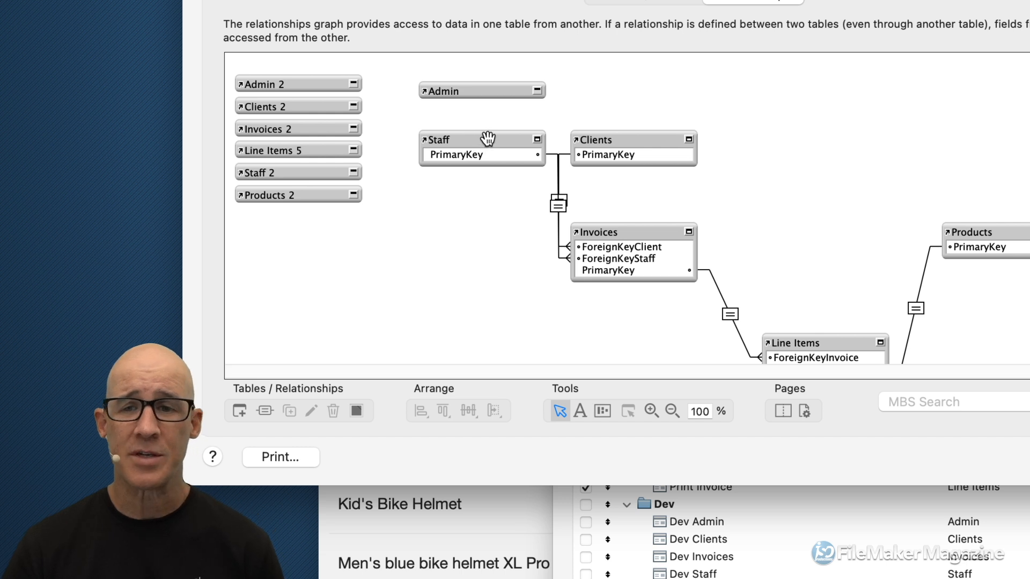
Highlight each of the six standalone table occurrences in turn, from Admin 2 down to Products 2
{"action": "left_click", "coordinate": [310, 81]}
{"action": "left_click", "coordinate": [306, 103]}
{"action": "left_click", "coordinate": [306, 127]}
{"action": "left_click", "coordinate": [301, 150]}
{"action": "left_click", "coordinate": [311, 166]}
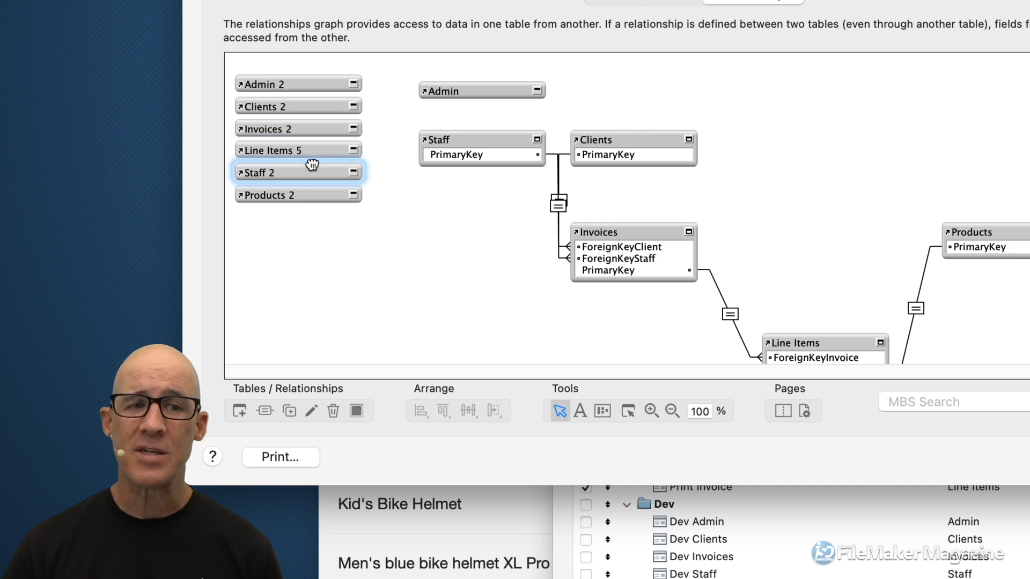
{"action": "left_click", "coordinate": [311, 191]}
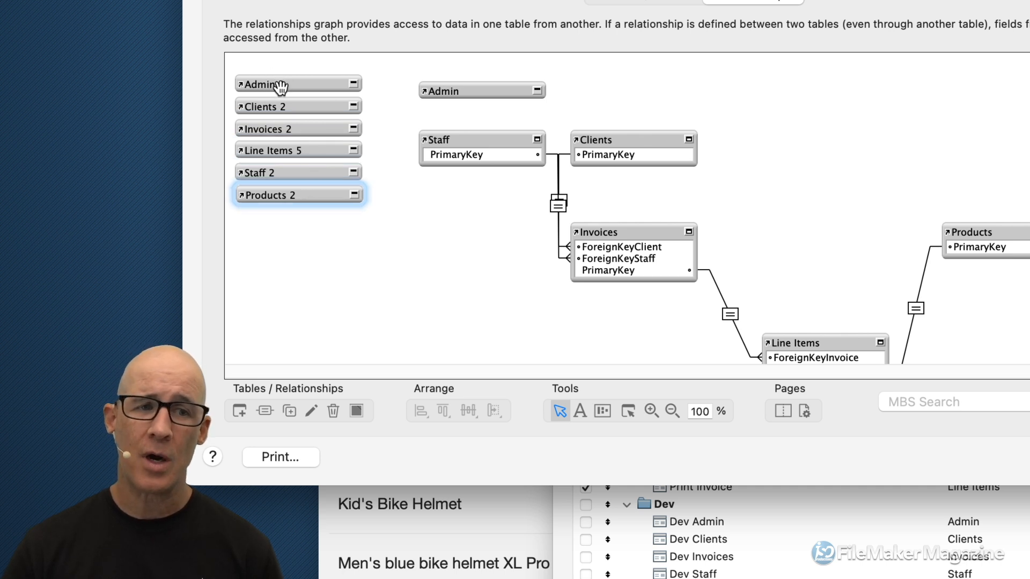
{"action": "double_click", "coordinate": [280, 84]}
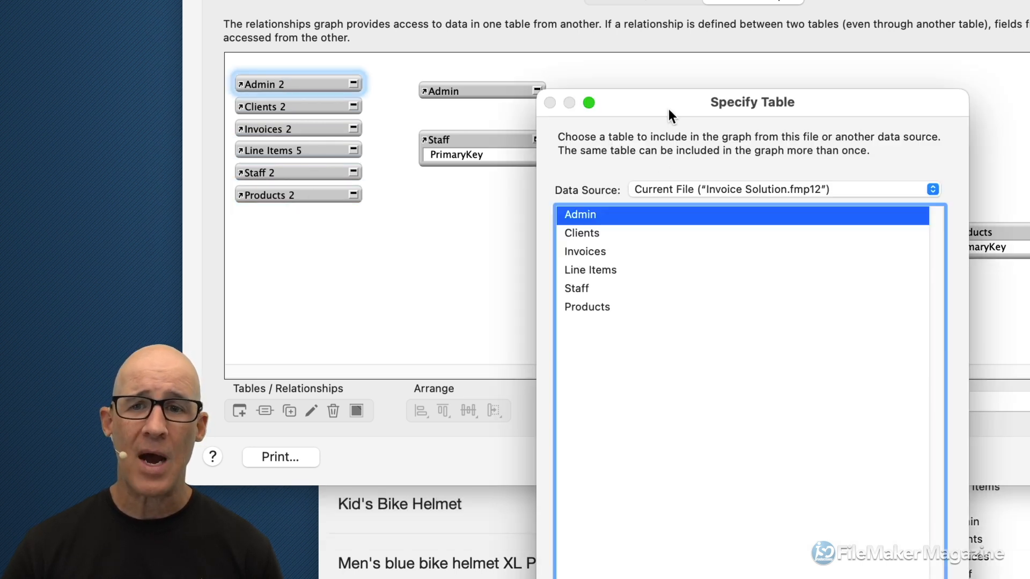
{"action": "left_click_drag", "start_coordinate": [667, 110], "coordinate": [598, 46]}
{"action": "left_click", "coordinate": [552, 558]}
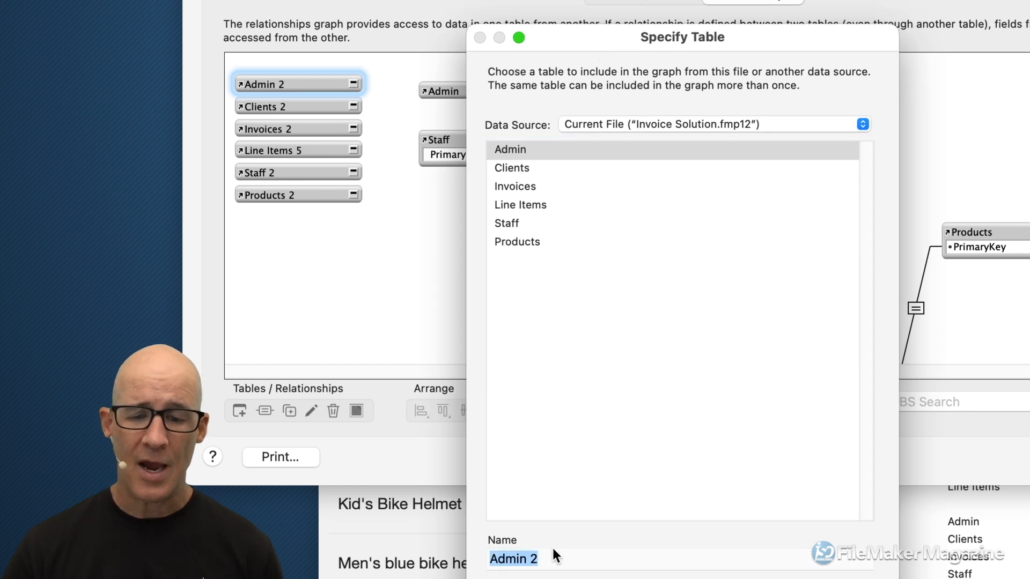
{"action": "left_click", "coordinate": [552, 558]}
{"action": "key", "text": "BackSpace"}
{"action": "key", "text": "BackSpace"}
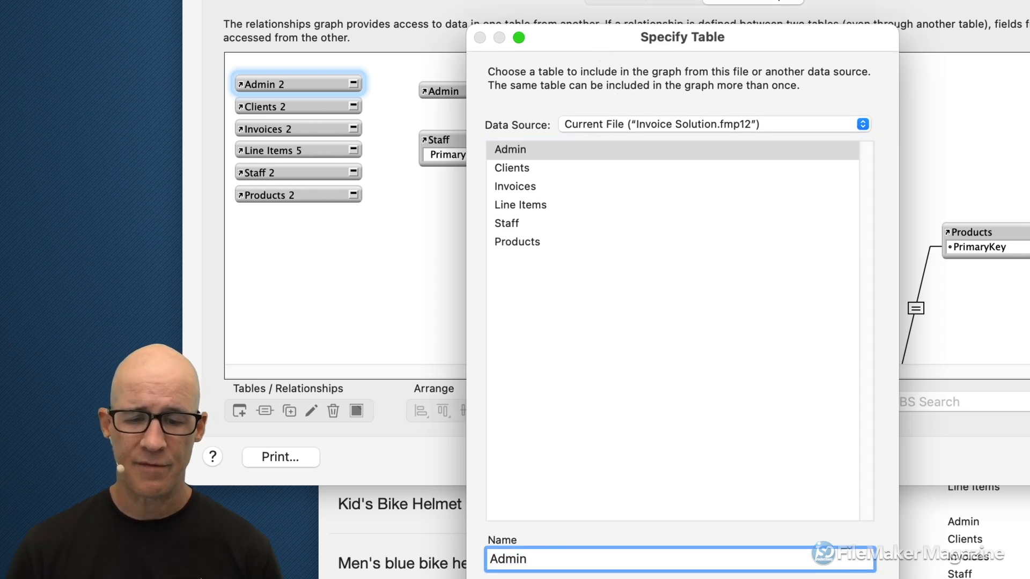
{"action": "key", "text": "super+Left"}
{"action": "type", "text": "@"}
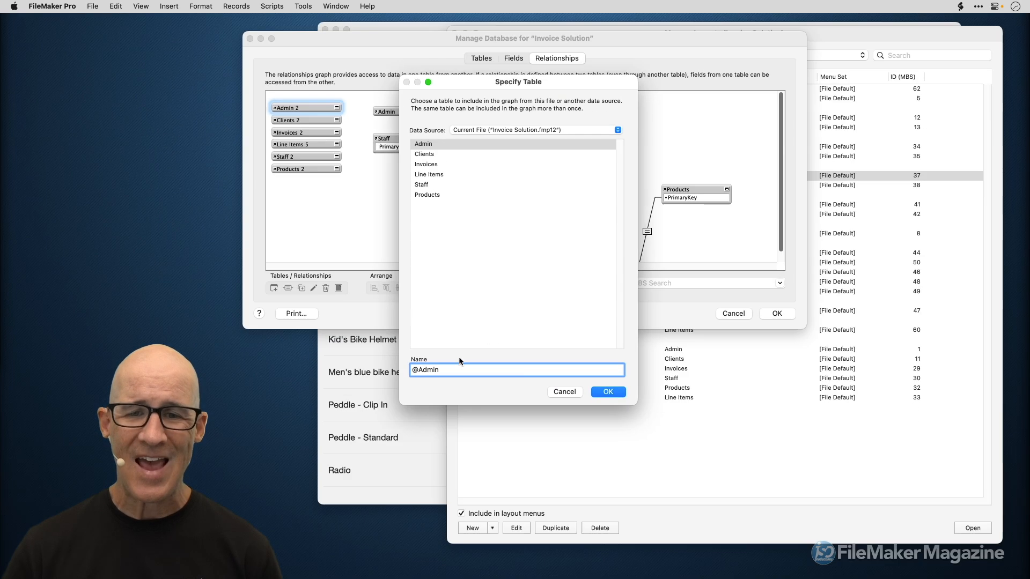
{"action": "left_click", "coordinate": [860, 578]}
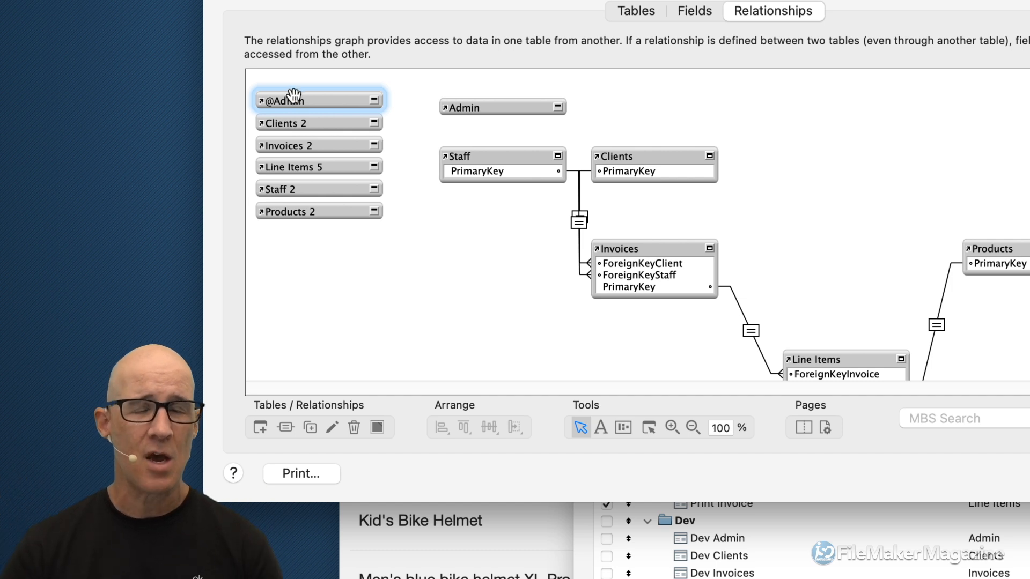
{"action": "left_click_drag", "start_coordinate": [400, 79], "coordinate": [294, 231]}
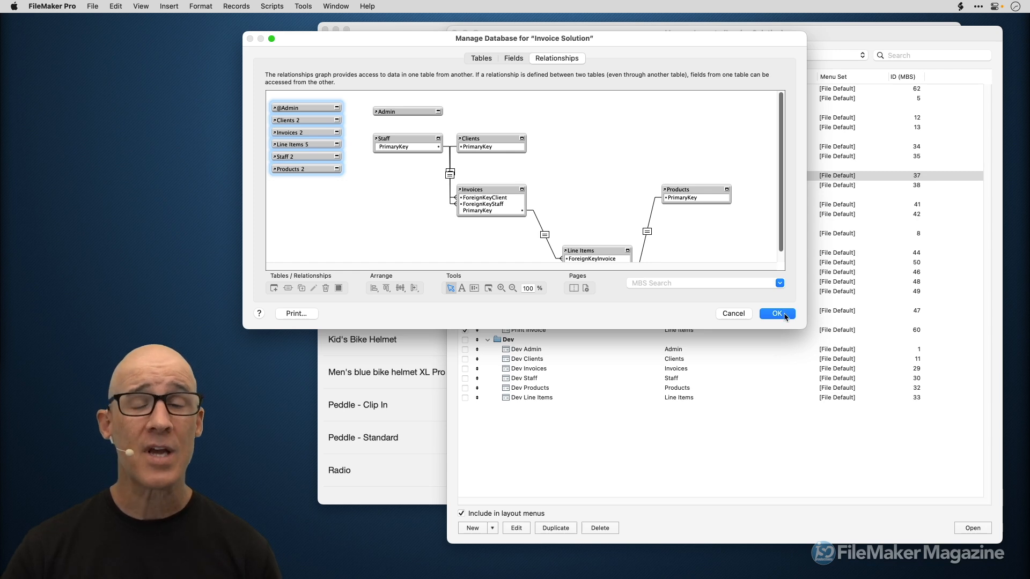
{"action": "left_click", "coordinate": [784, 315]}
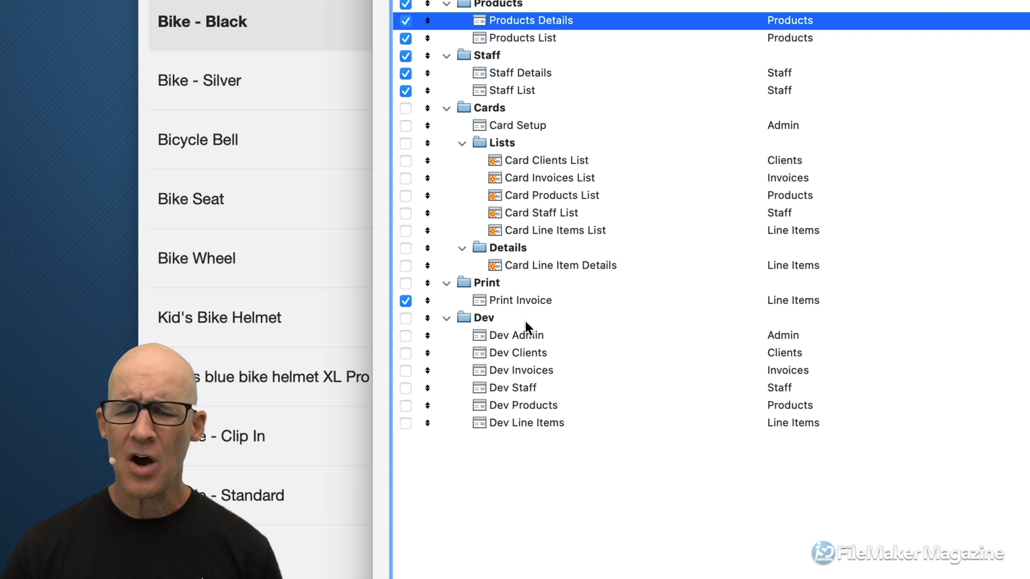
Examine the Dev folder's layouts from Dev Admin through Dev Line Items and clear the selection
{"action": "left_click", "coordinate": [525, 322]}
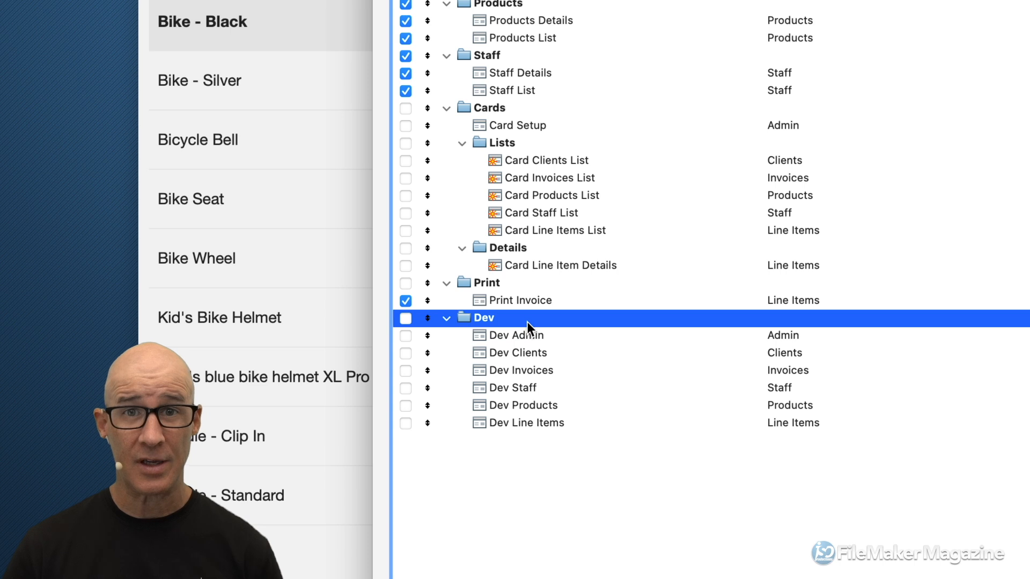
{"action": "left_click", "coordinate": [555, 337]}
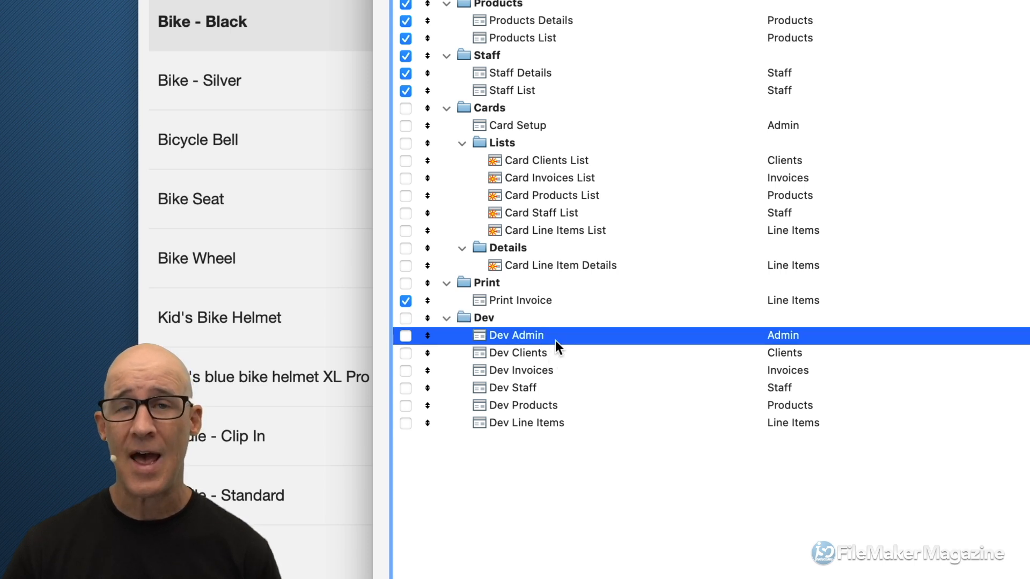
{"action": "left_click", "coordinate": [592, 421], "text": "shift"}
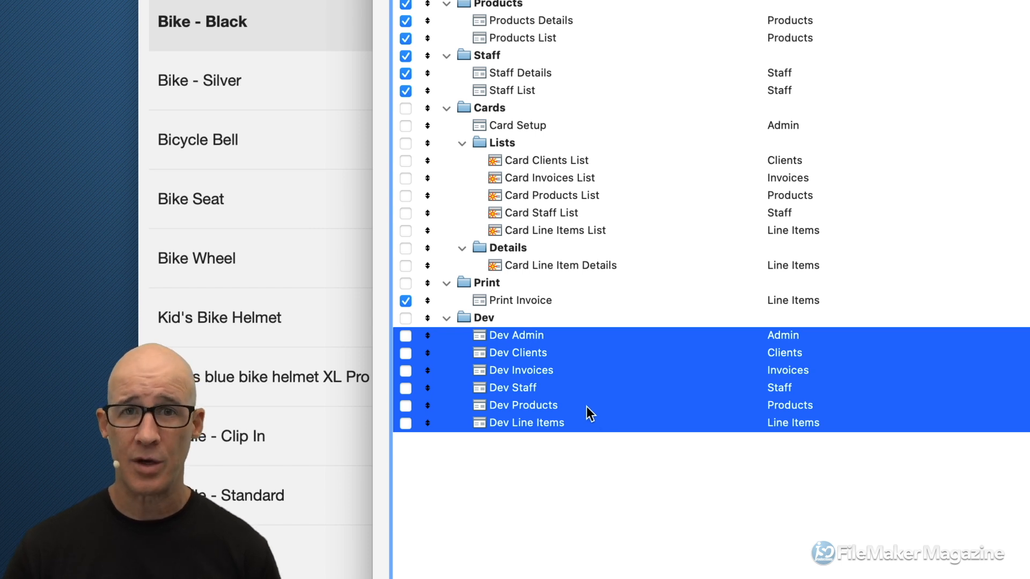
{"action": "left_click", "coordinate": [594, 438]}
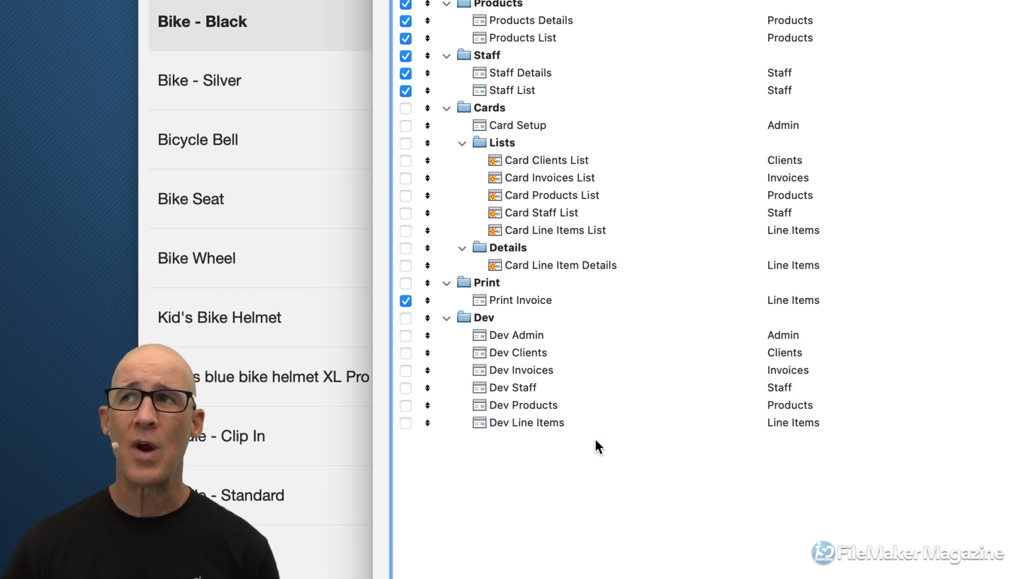
Review which table occurrences the Dev Admin layout can show records from, and open the database definition from that list
{"action": "double_click", "coordinate": [548, 336]}
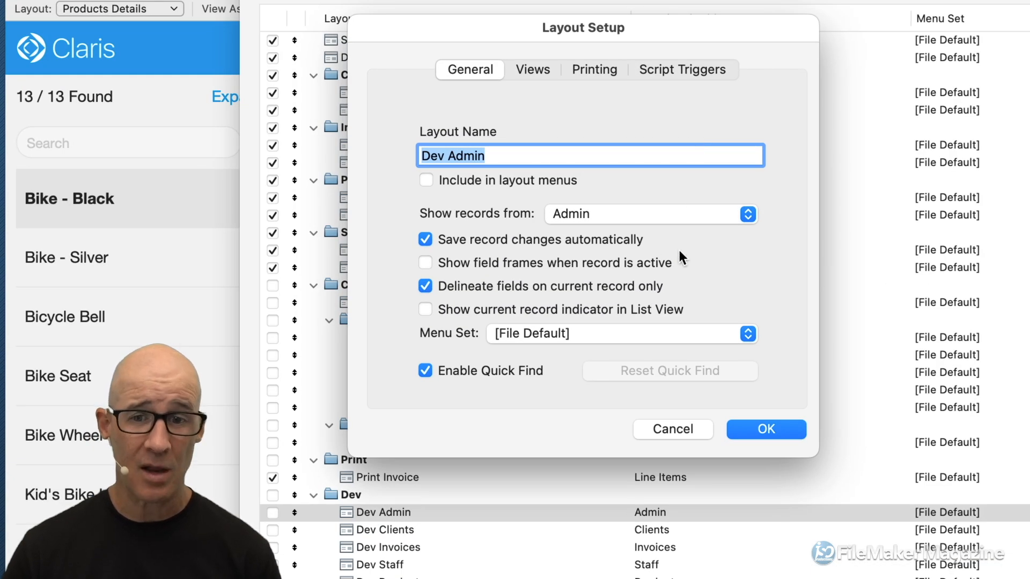
{"action": "left_click", "coordinate": [625, 214]}
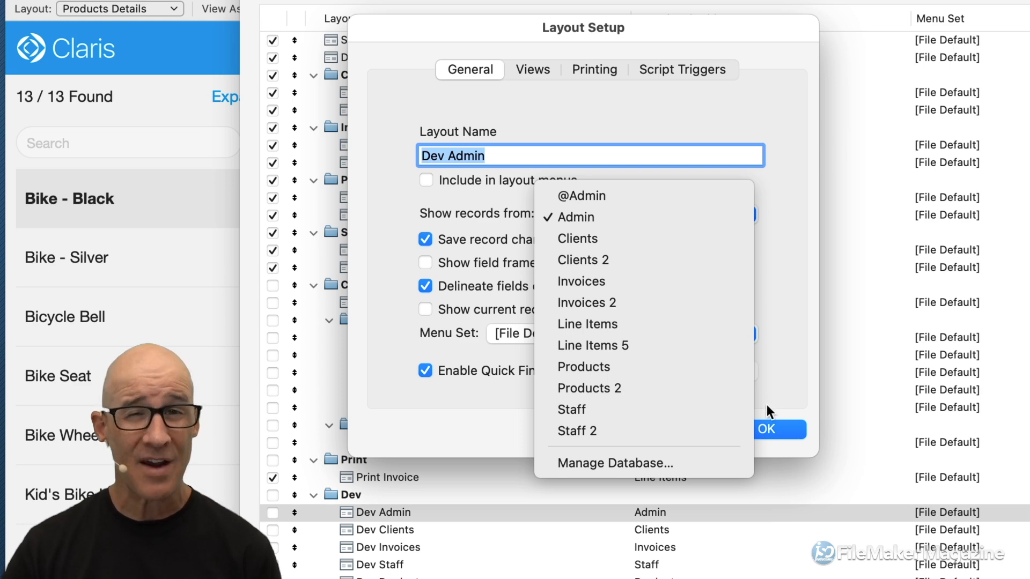
{"action": "left_click", "coordinate": [671, 462]}
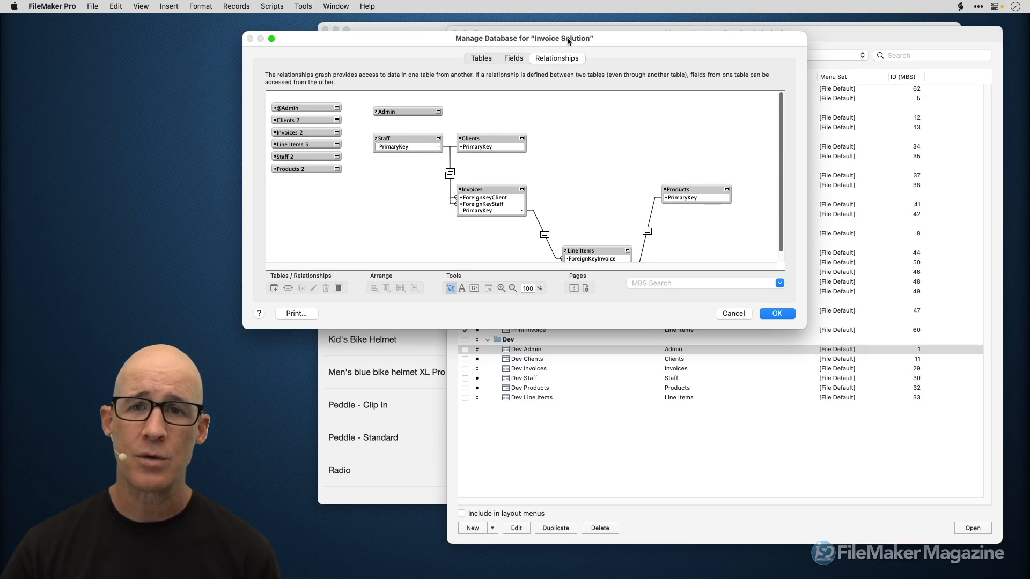
Move the connected Line Items occurrence slightly up in the relationships graph and highlight Products and Clients
{"action": "left_click_drag", "start_coordinate": [564, 44], "coordinate": [624, 59]}
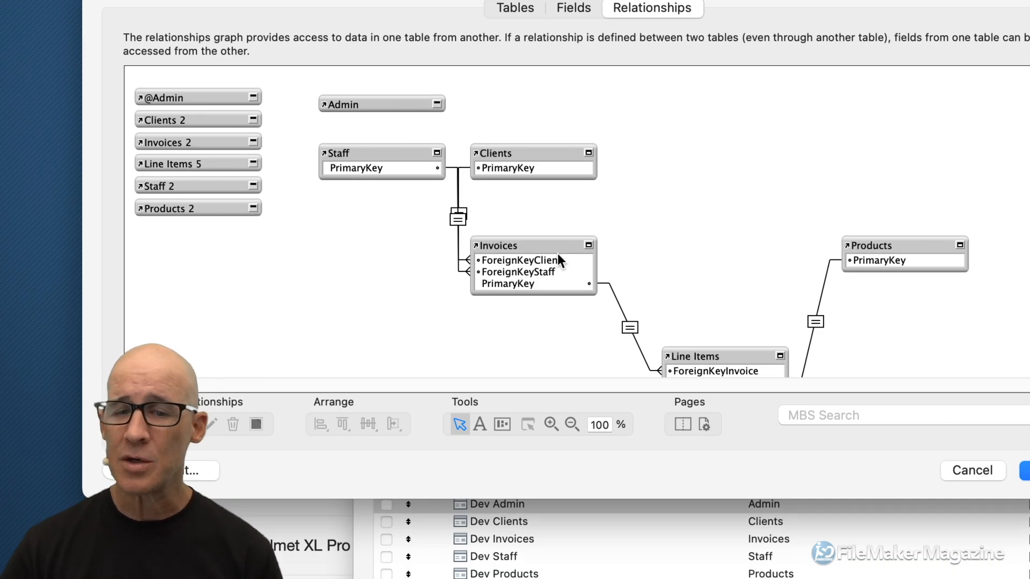
{"action": "left_click", "coordinate": [558, 257]}
{"action": "left_click", "coordinate": [716, 352]}
{"action": "left_click_drag", "start_coordinate": [716, 353], "coordinate": [712, 312]}
{"action": "left_click", "coordinate": [864, 244]}
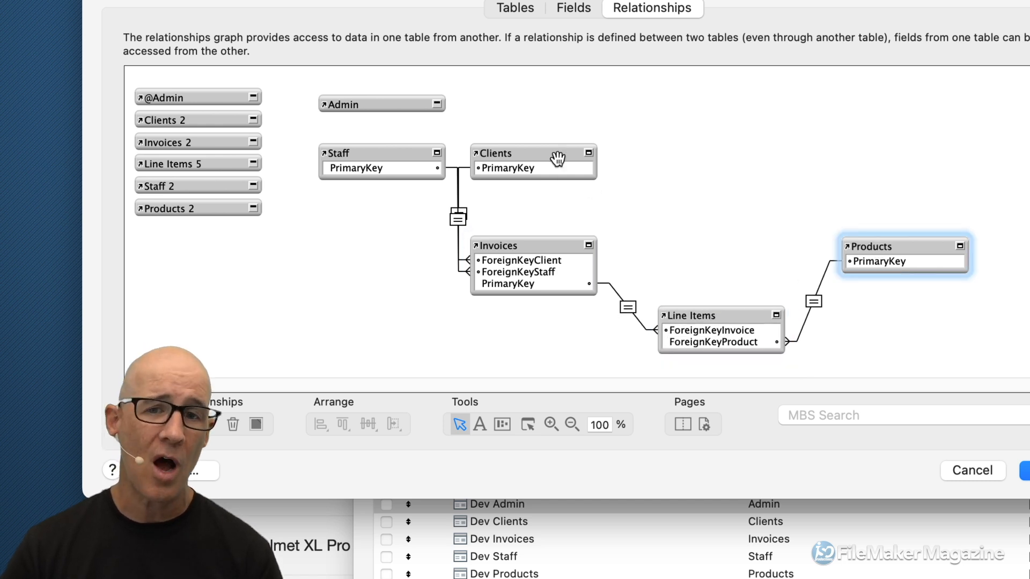
{"action": "left_click", "coordinate": [558, 159]}
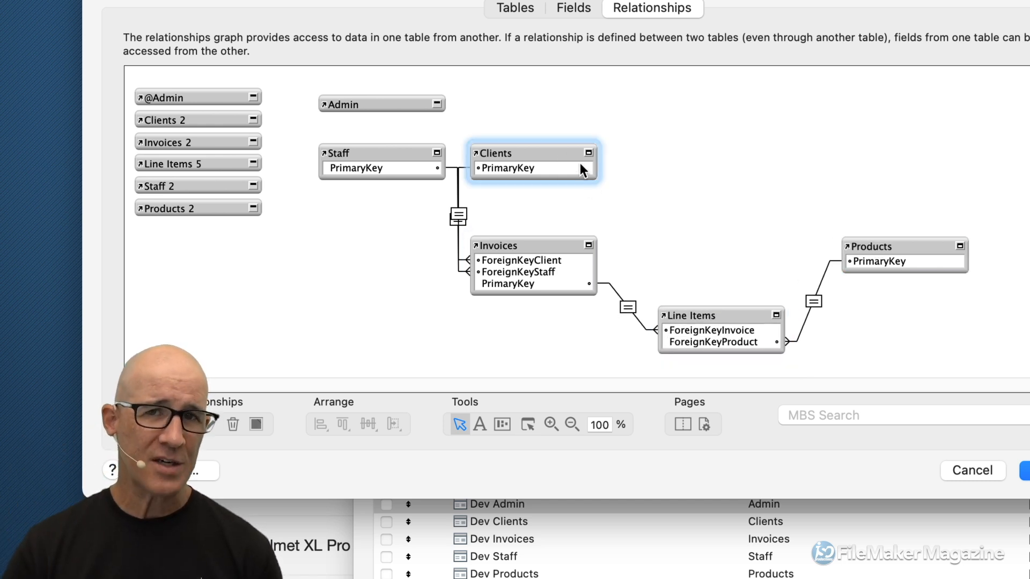
{"action": "left_click", "coordinate": [204, 95]}
{"action": "left_click", "coordinate": [198, 118]}
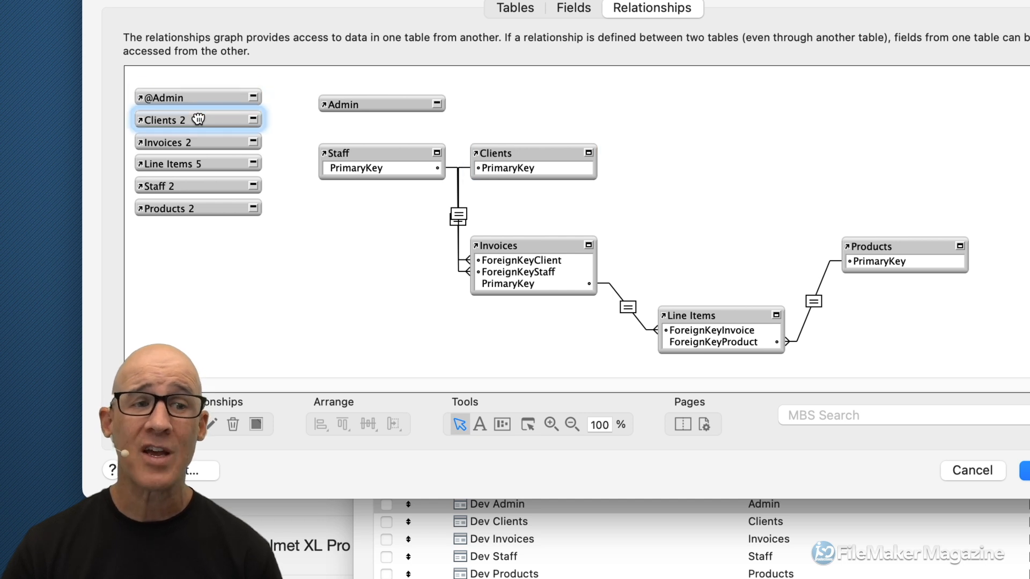
{"action": "left_click", "coordinate": [195, 143]}
{"action": "left_click", "coordinate": [204, 162]}
{"action": "left_click", "coordinate": [205, 185]}
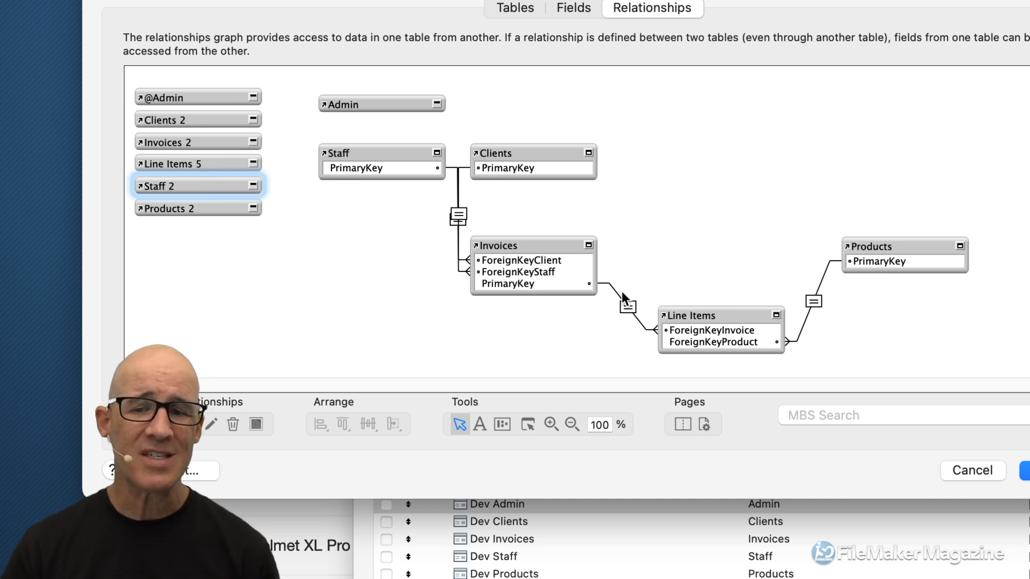
{"action": "left_click", "coordinate": [695, 315]}
{"action": "left_click", "coordinate": [576, 256]}
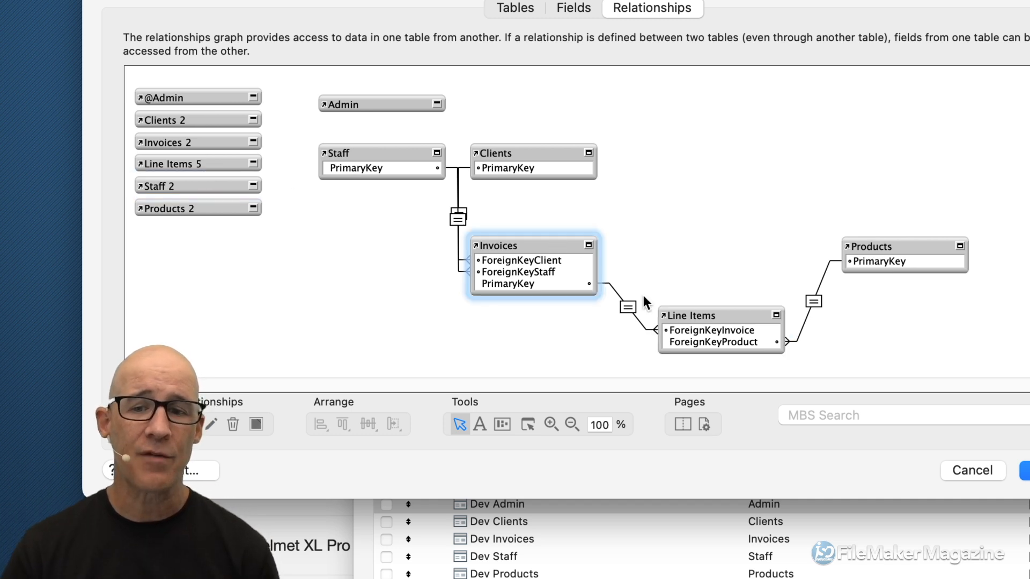
{"action": "left_click", "coordinate": [684, 314]}
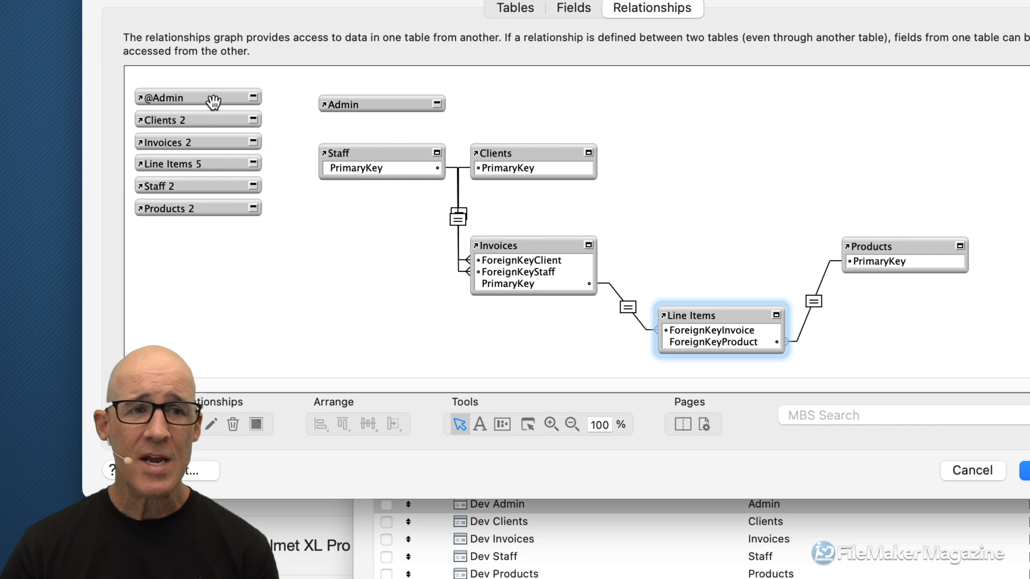
{"action": "left_click", "coordinate": [208, 98]}
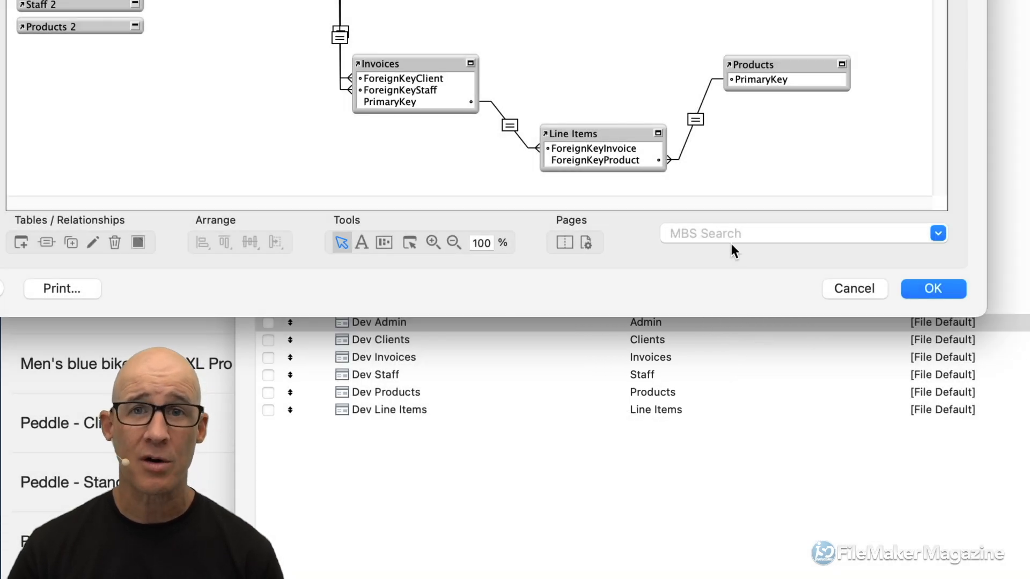
Examine how Invoices, Line Items and Products connect in the graph, including the relationships on both sides of Line Items
{"action": "left_click", "coordinate": [620, 128]}
{"action": "left_click", "coordinate": [379, 55]}
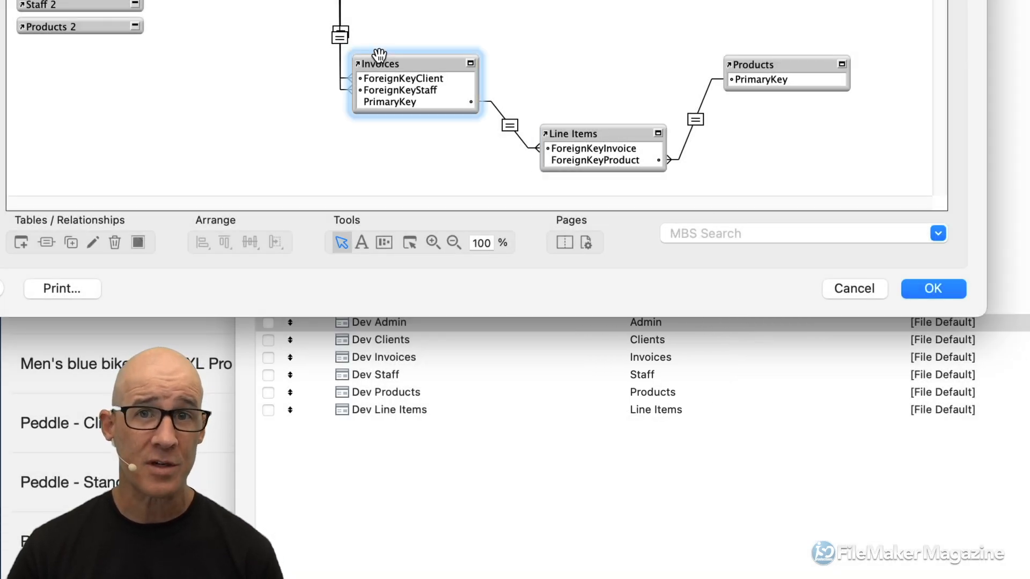
{"action": "left_click", "coordinate": [767, 73]}
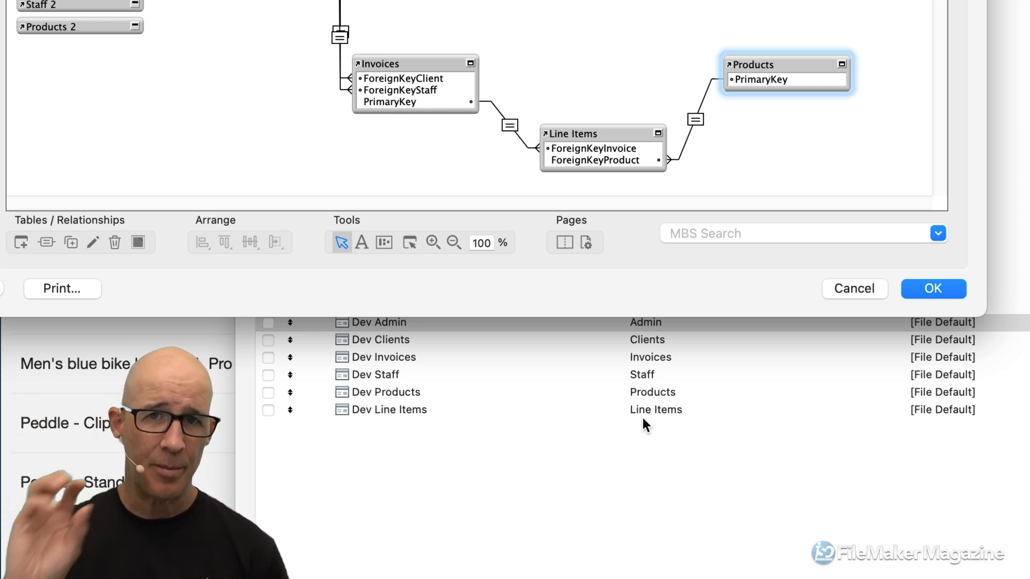
{"action": "left_click", "coordinate": [602, 134]}
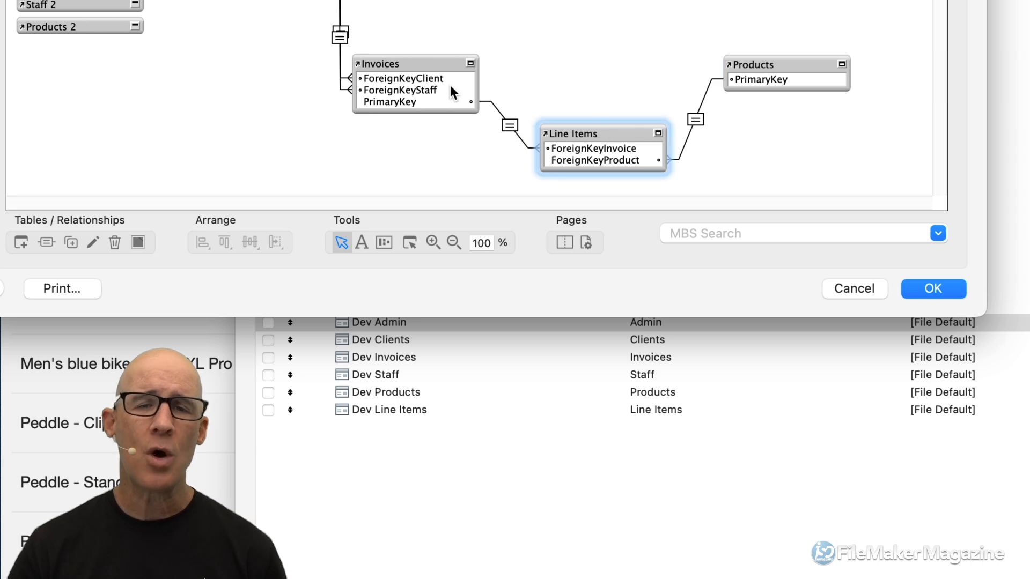
{"action": "left_click", "coordinate": [439, 69]}
{"action": "left_click", "coordinate": [581, 135]}
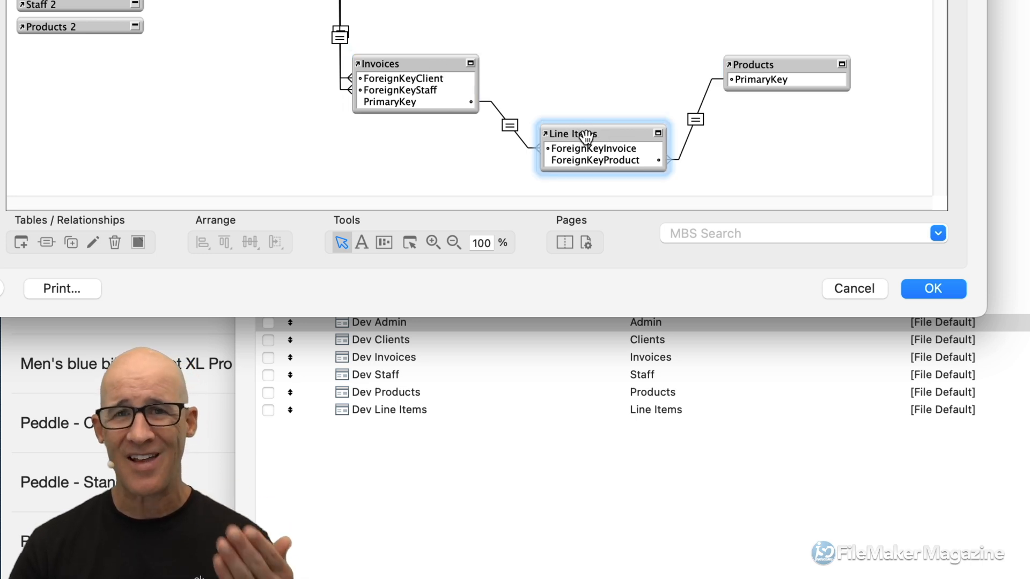
{"action": "left_click", "coordinate": [510, 125]}
{"action": "left_click", "coordinate": [696, 119]}
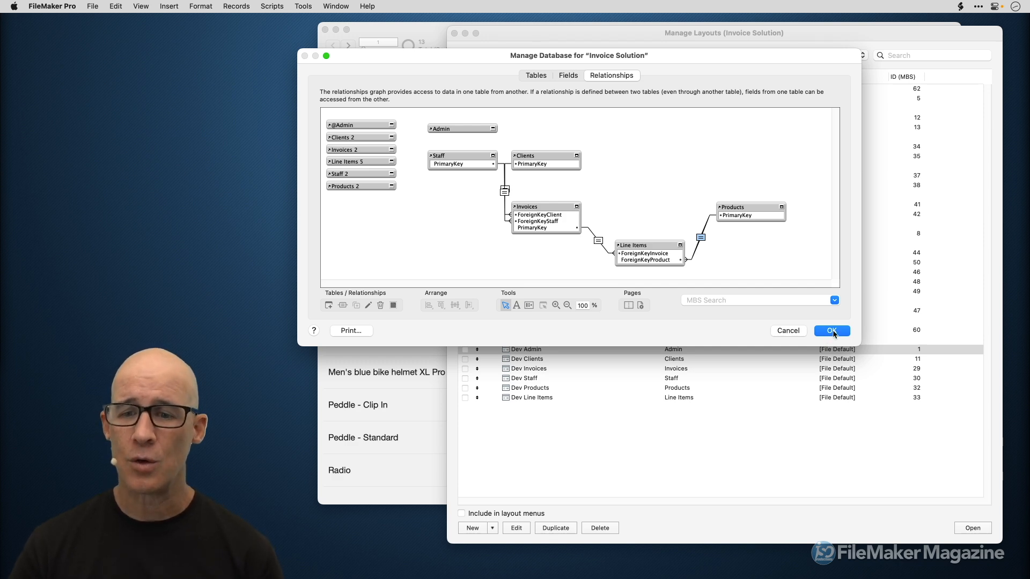
Save the database definition changes and open the Dev Invoices layout in its own window
{"action": "left_click", "coordinate": [831, 331]}
{"action": "left_click", "coordinate": [689, 303]}
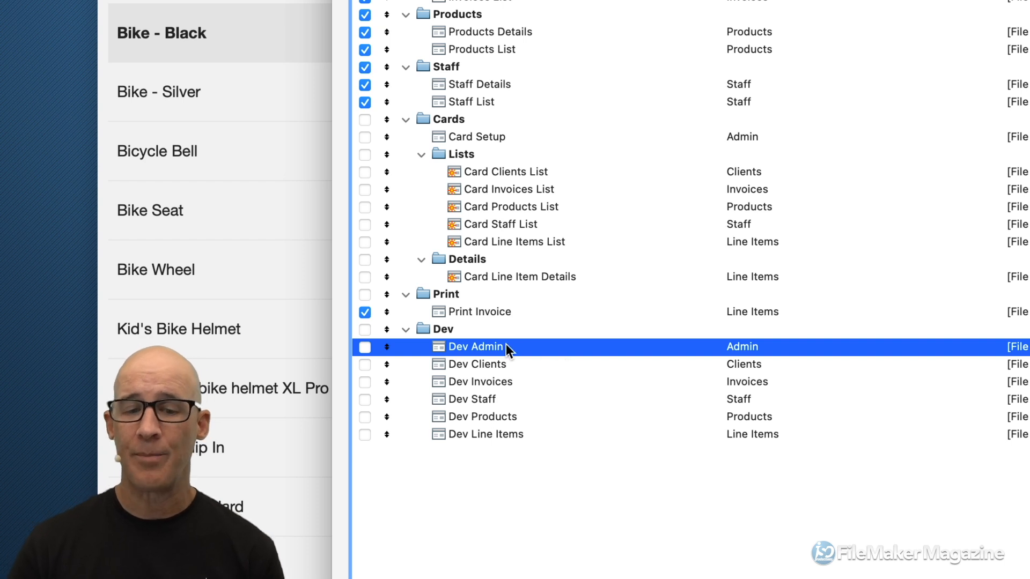
{"action": "left_click", "coordinate": [513, 382]}
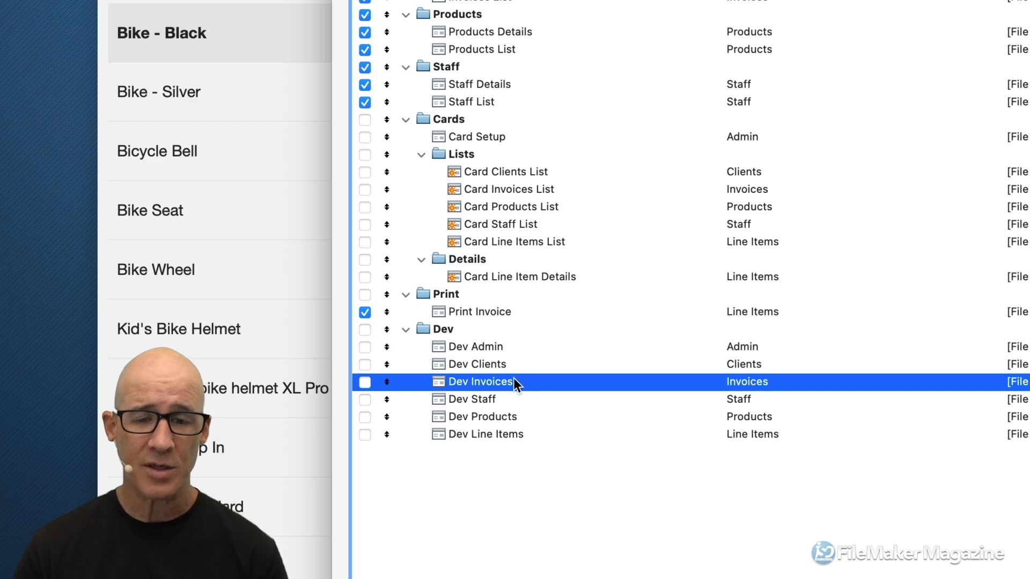
{"action": "left_click", "coordinate": [519, 415]}
{"action": "left_click", "coordinate": [521, 383]}
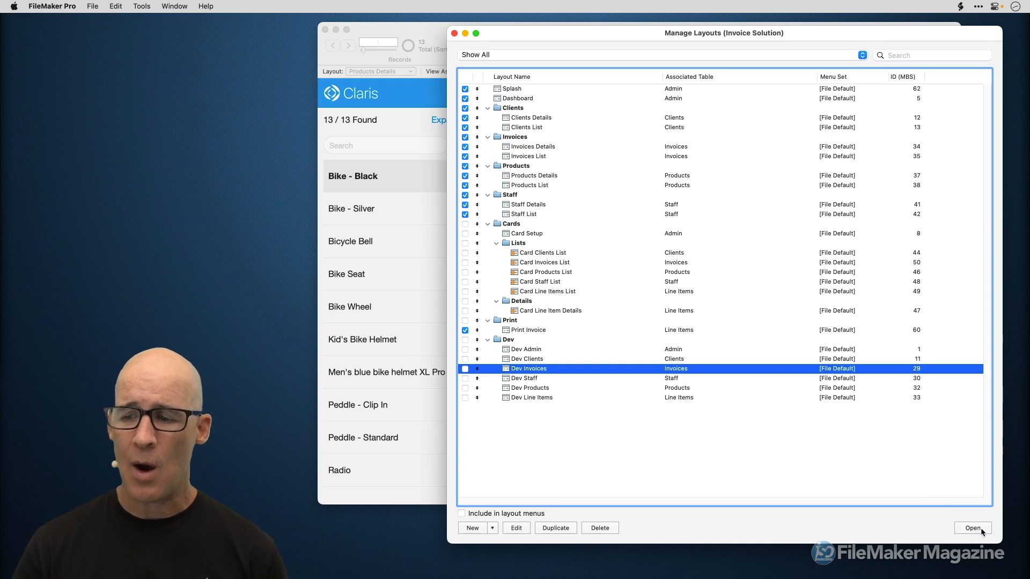
{"action": "left_click", "coordinate": [980, 528]}
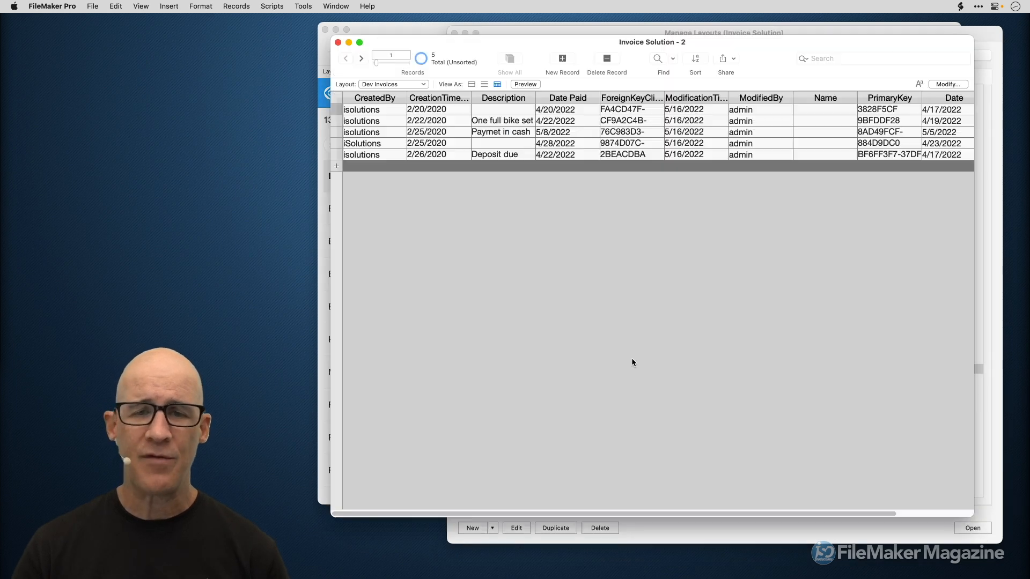
Shrink the Dev Invoices window and move it clear of the Dev layouts in the layout list
{"action": "left_click_drag", "start_coordinate": [972, 516], "coordinate": [913, 326]}
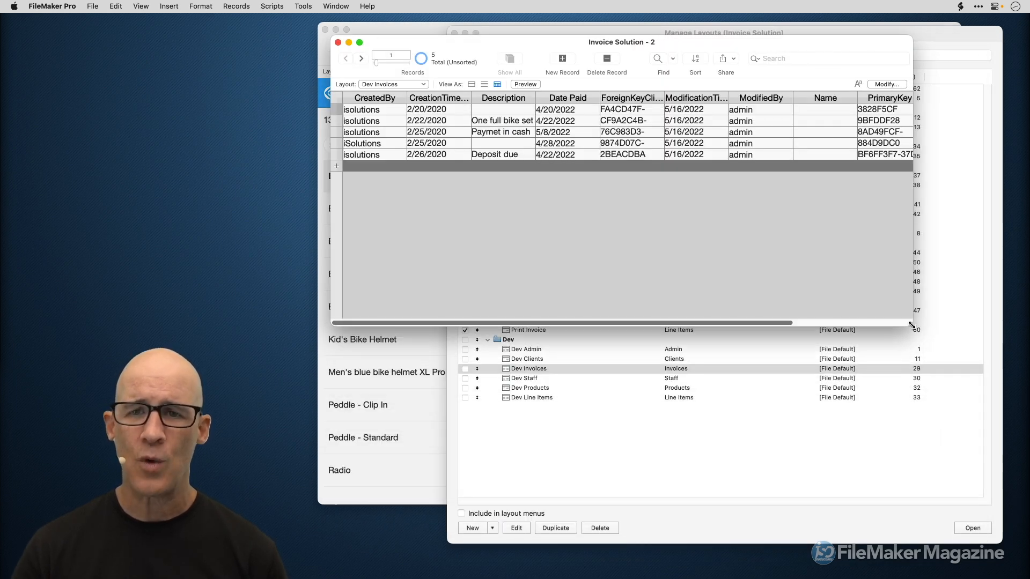
{"action": "left_click_drag", "start_coordinate": [704, 47], "coordinate": [440, 63]}
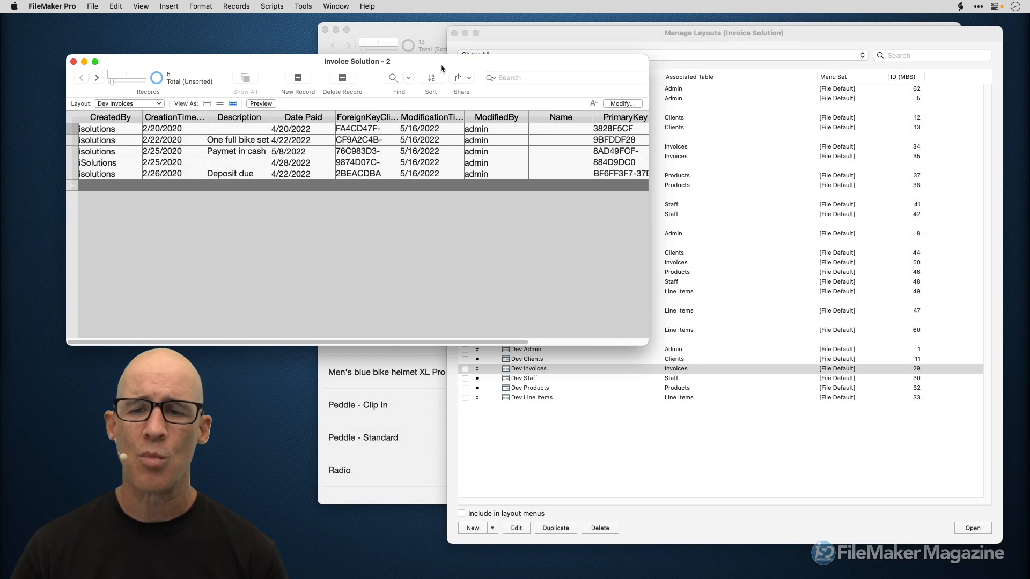
Select the Dev Admin, Dev Invoices and Dev Products layouts together and open them in separate windows
{"action": "left_click", "coordinate": [605, 402]}
{"action": "left_click", "coordinate": [544, 350]}
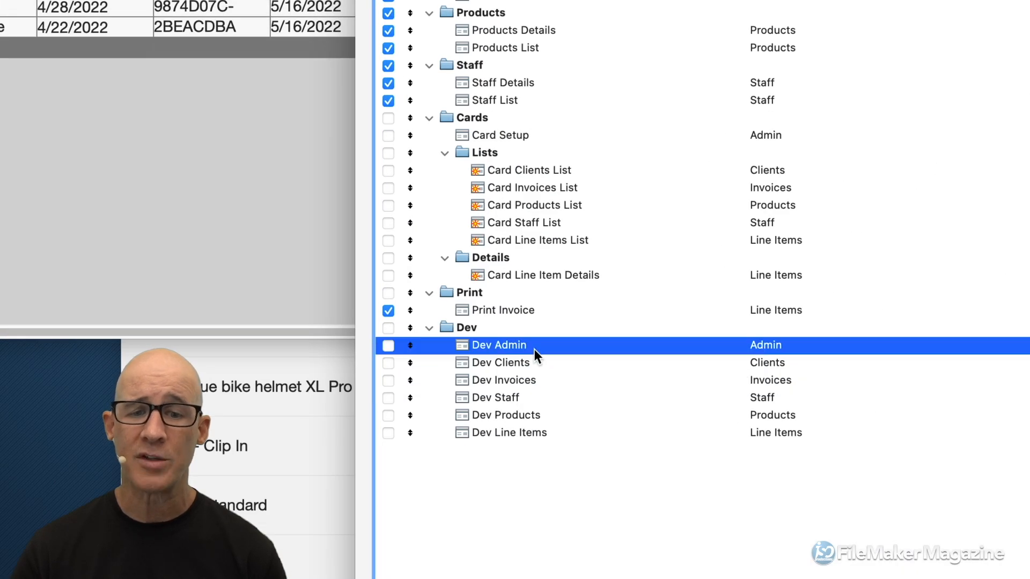
{"action": "left_click", "coordinate": [551, 427], "text": "shift"}
{"action": "left_click", "coordinate": [568, 381]}
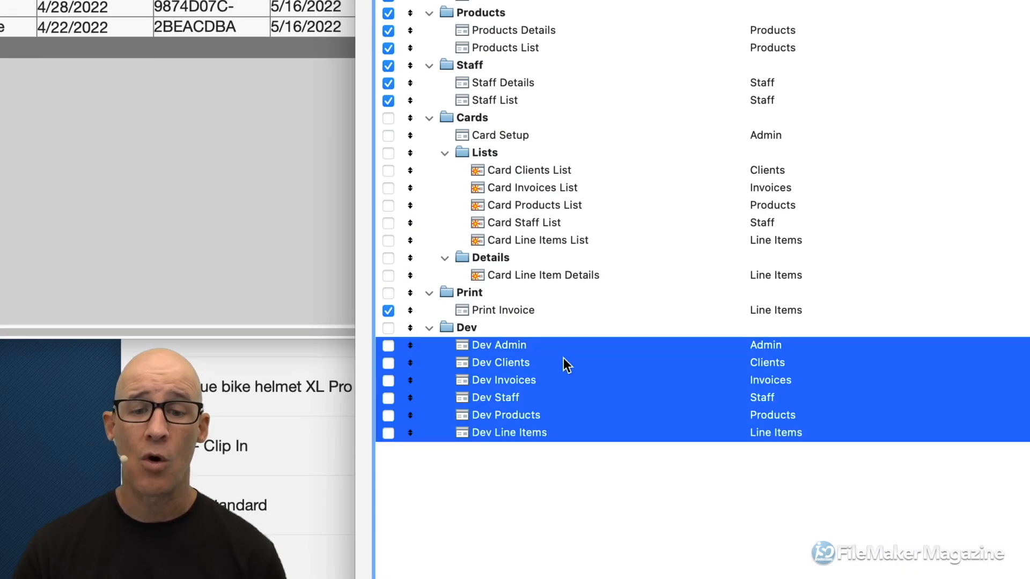
{"action": "left_click", "coordinate": [555, 348]}
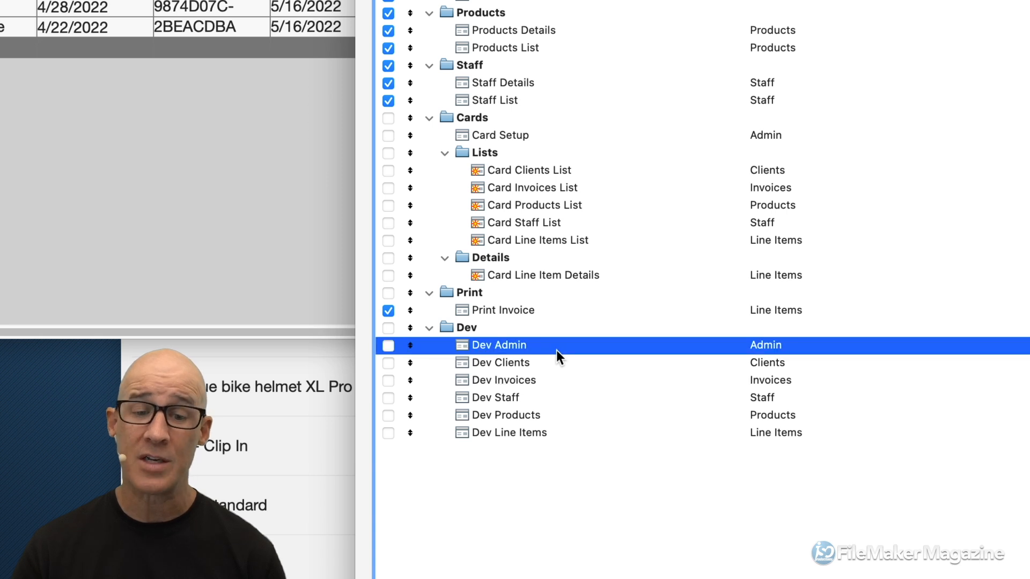
{"action": "left_click", "coordinate": [562, 382], "text": "super"}
{"action": "left_click", "coordinate": [559, 418], "text": "super"}
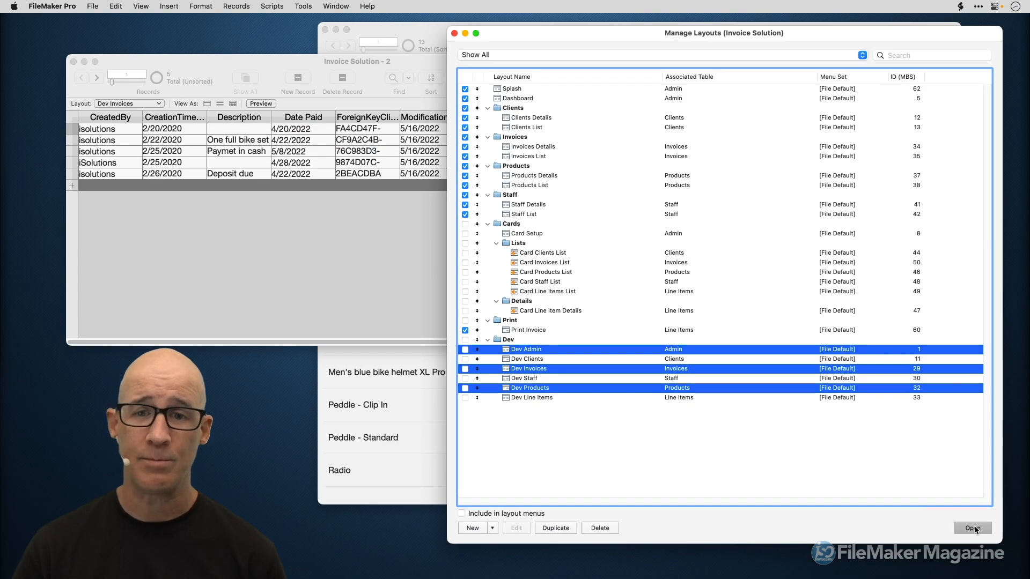
{"action": "left_click", "coordinate": [980, 530]}
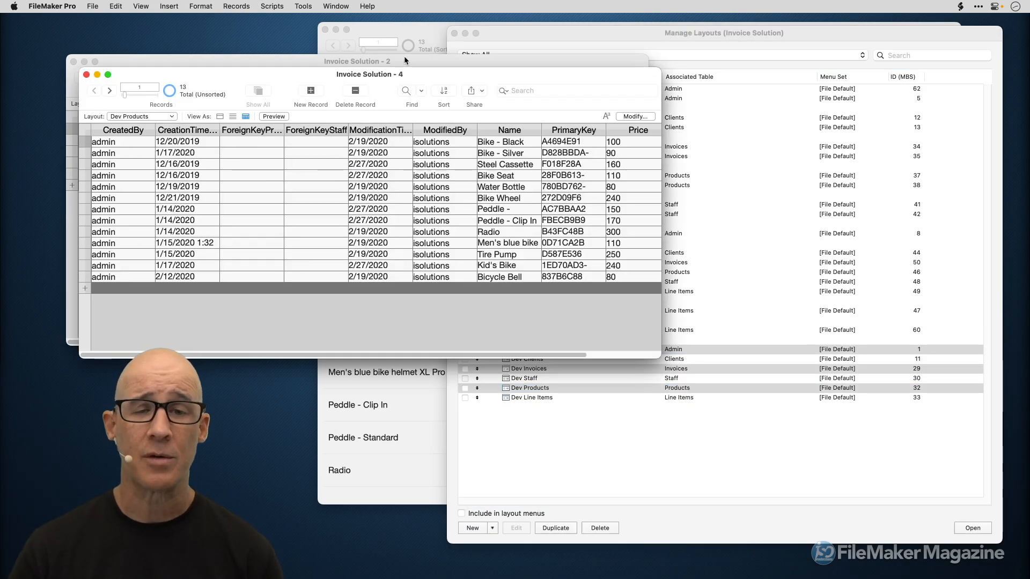
Spread the Dev Products and Dev Invoices windows apart so the Dev Admin window is exposed between them
{"action": "left_click_drag", "start_coordinate": [393, 72], "coordinate": [487, 144]}
{"action": "left_click", "coordinate": [378, 63]}
{"action": "left_click_drag", "start_coordinate": [378, 63], "coordinate": [349, 163]}
{"action": "left_click", "coordinate": [404, 71]}
{"action": "left_click", "coordinate": [723, 146]}
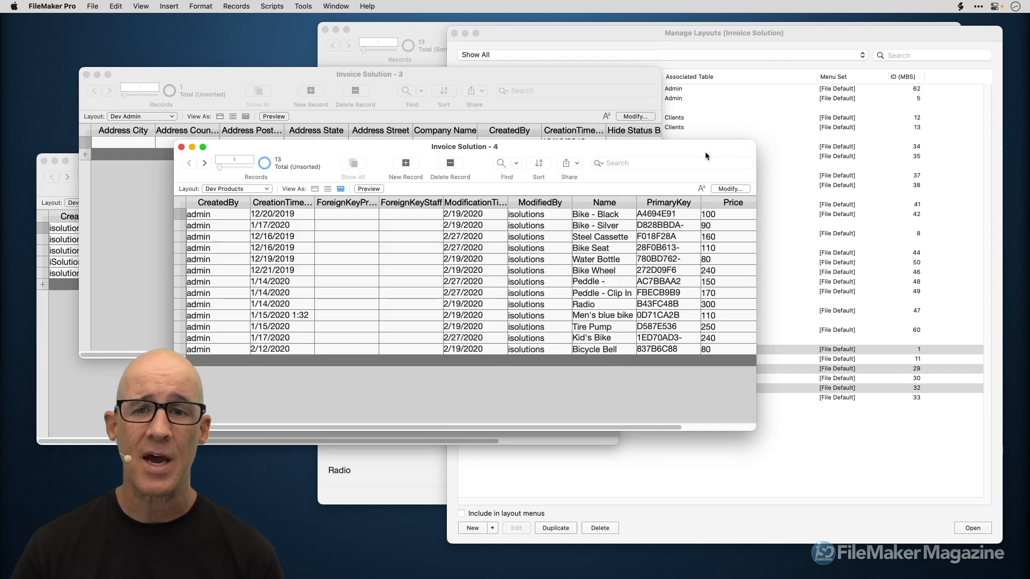
Bring the Dev Admin, Dev Products and Dev Invoices windows to the front in turn to view their records
{"action": "left_click", "coordinate": [384, 74]}
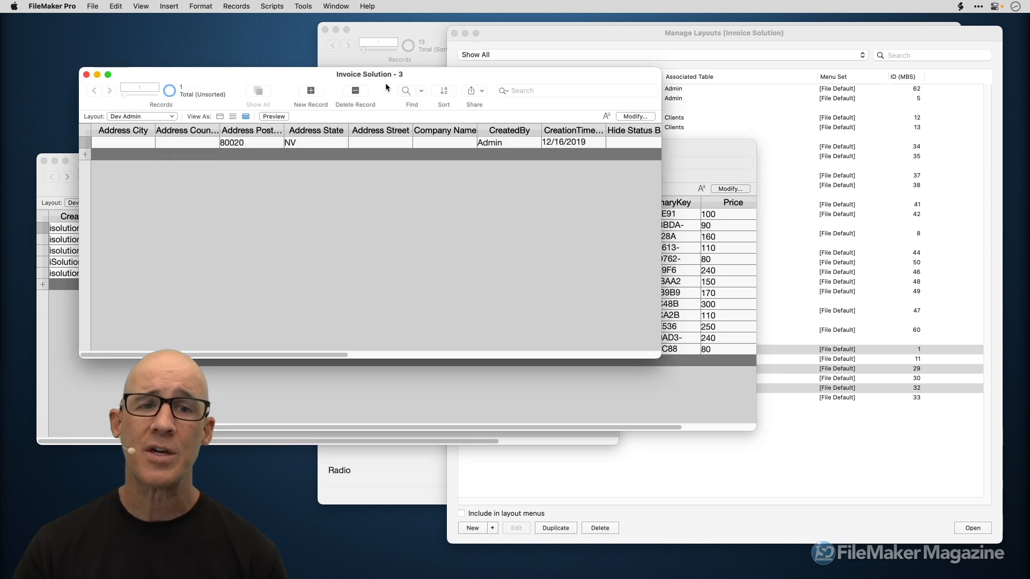
{"action": "left_click", "coordinate": [683, 153]}
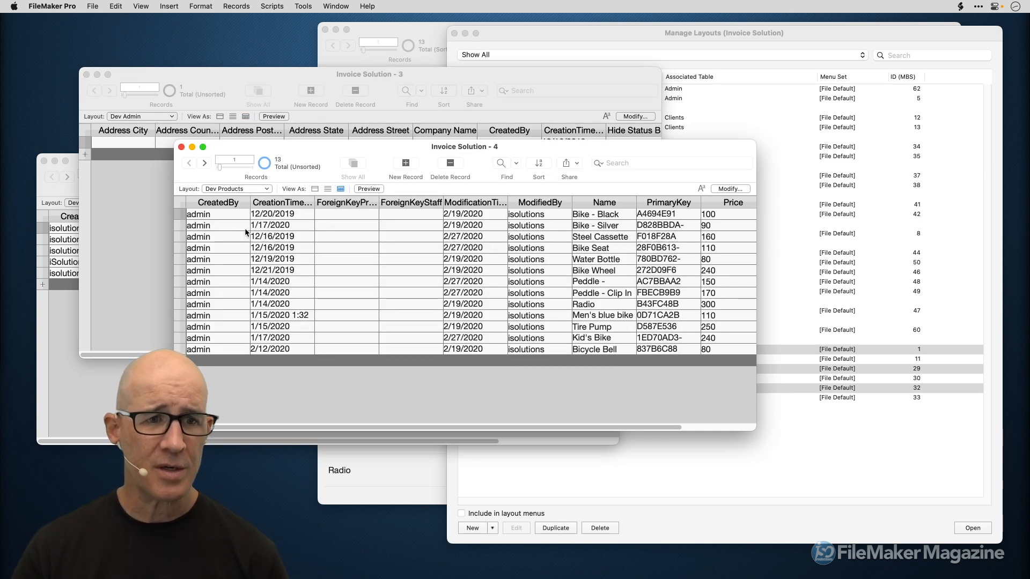
{"action": "left_click", "coordinate": [68, 303]}
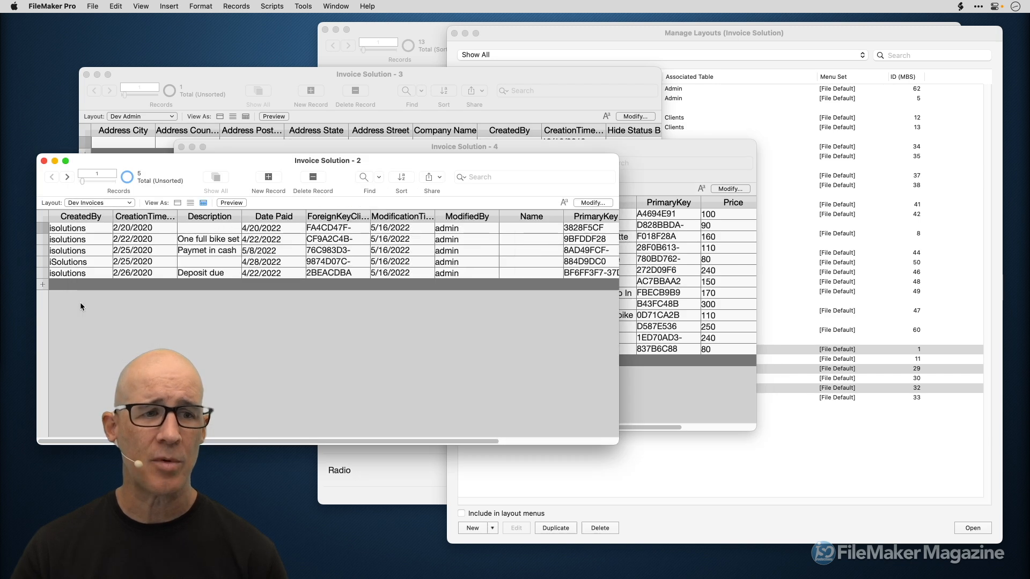
Close the Dev Invoices and Dev Admin windows and move the remaining Dev Products window slightly up
{"action": "key", "text": "super+w"}
{"action": "key", "text": "super+w"}
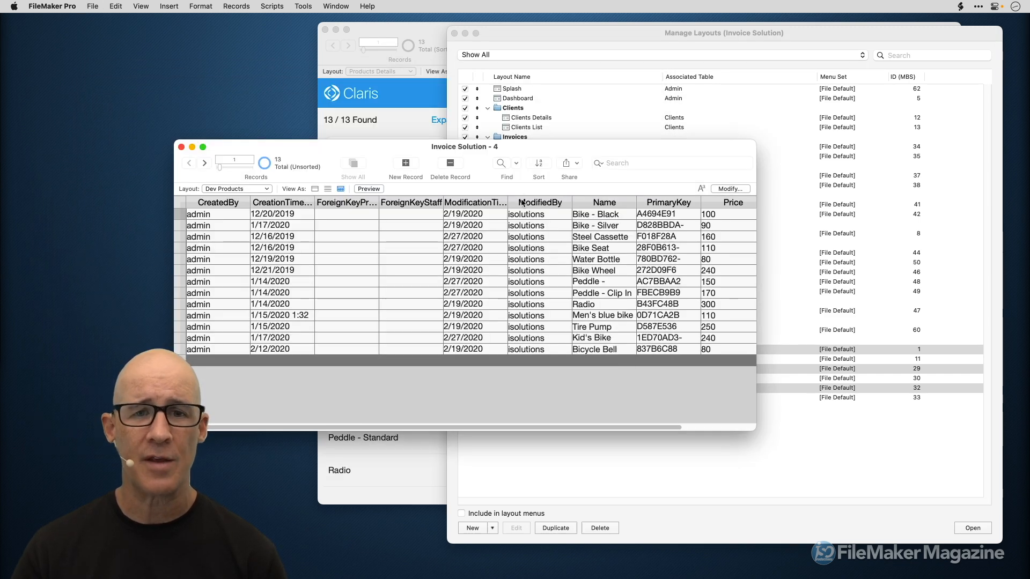
{"action": "left_click_drag", "start_coordinate": [505, 144], "coordinate": [514, 99]}
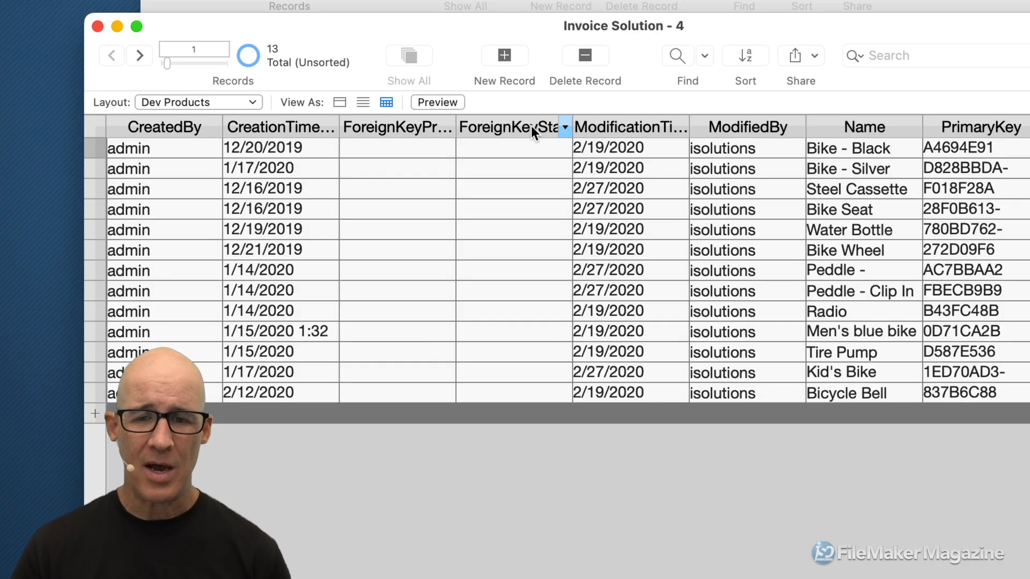
Check the Table View options offered for the Dev Products records and dismiss them without choosing one
{"action": "right_click", "coordinate": [600, 452]}
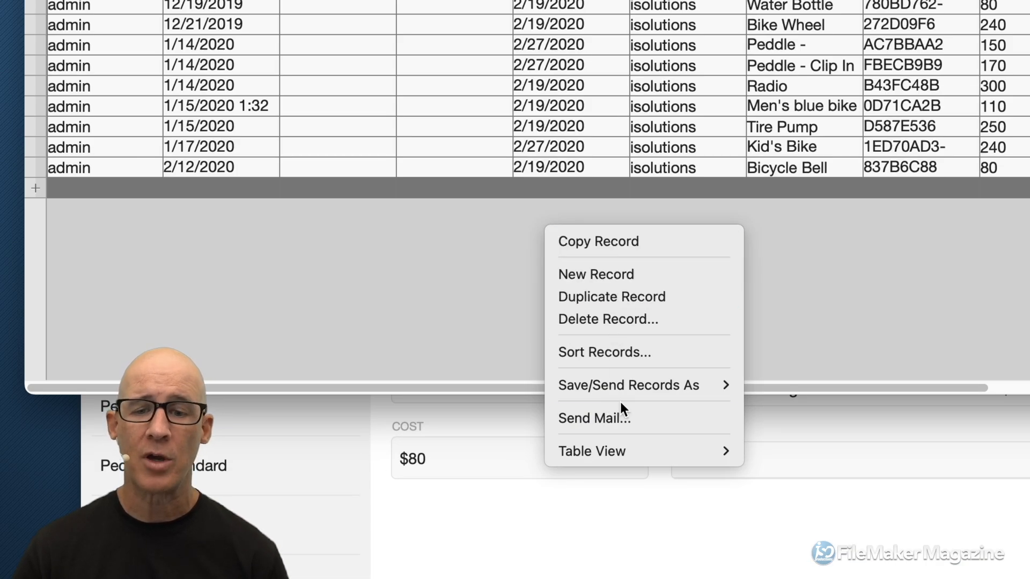
{"action": "mouse_move", "coordinate": [631, 452]}
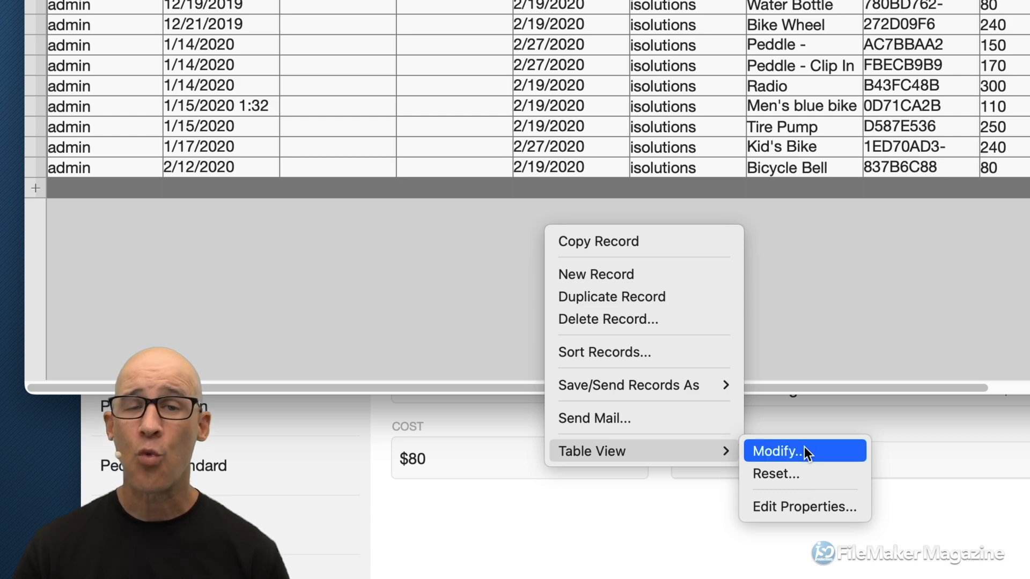
{"action": "left_click", "coordinate": [799, 264]}
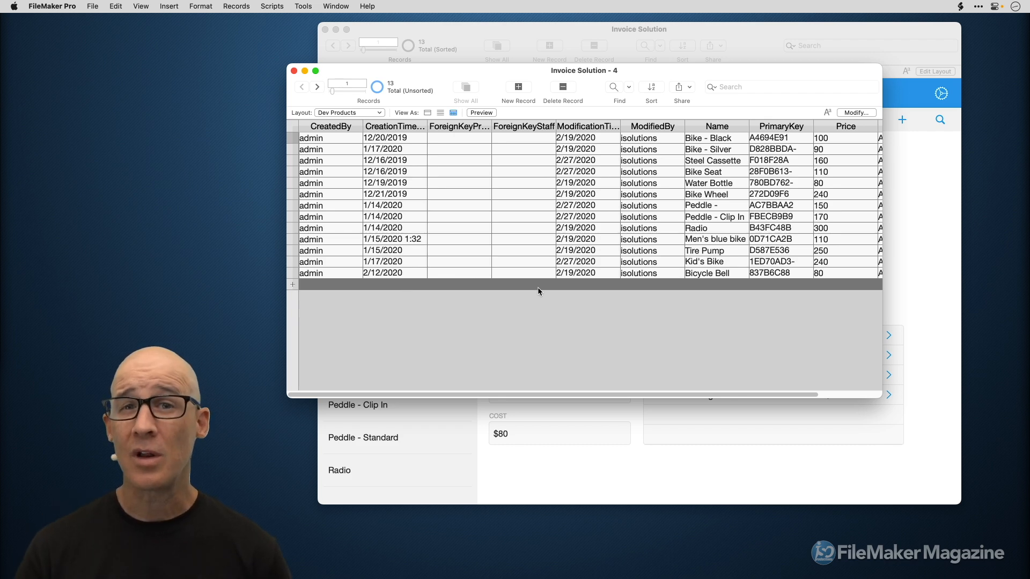
Open the Dev Products layout for editing, shorten its body part, and reduce the layout width to about 327 pt
{"action": "key", "text": "super+l"}
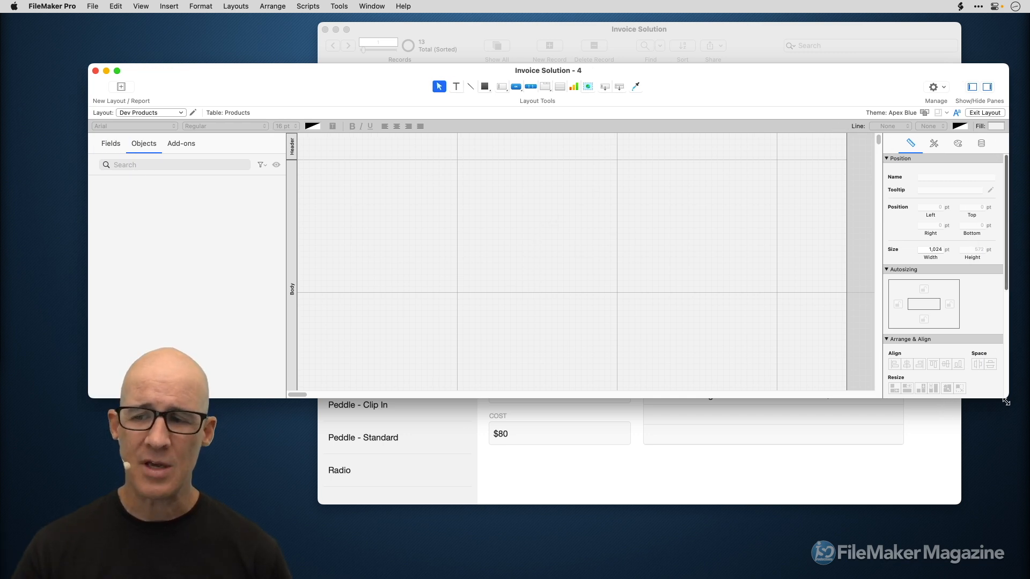
{"action": "left_click_drag", "start_coordinate": [1007, 398], "coordinate": [1002, 479]}
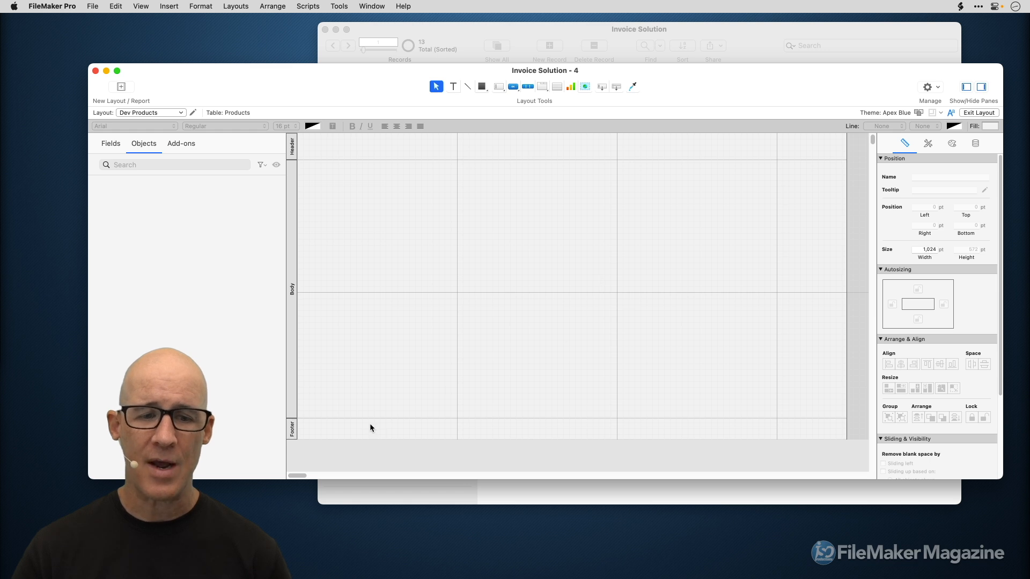
{"action": "left_click_drag", "start_coordinate": [370, 418], "coordinate": [375, 207]}
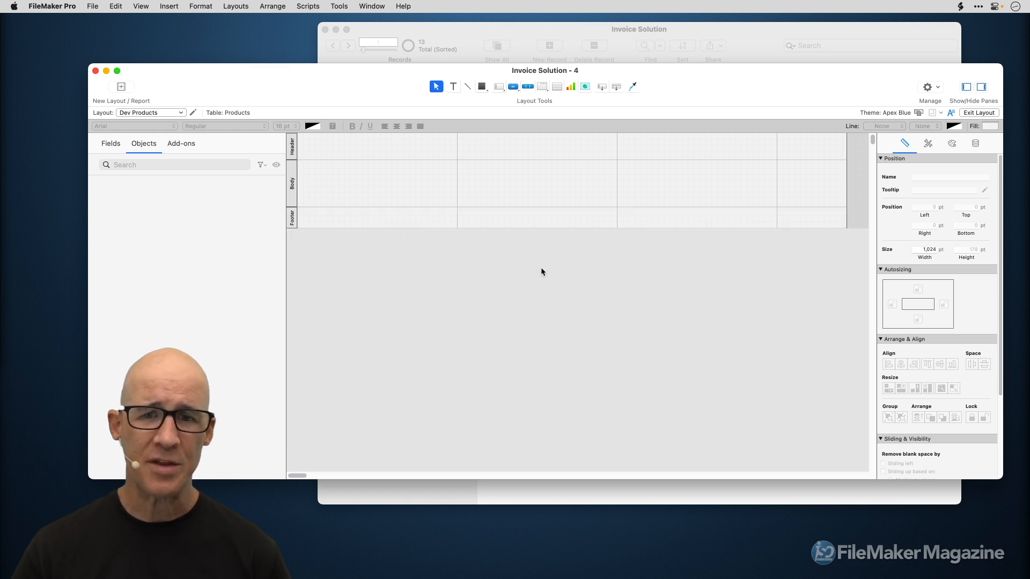
{"action": "left_click_drag", "start_coordinate": [847, 170], "coordinate": [472, 179]}
Shrink the Dev Products layout window and reposition it over the main Invoice Solution window
{"action": "left_click_drag", "start_coordinate": [401, 83], "coordinate": [428, 70]}
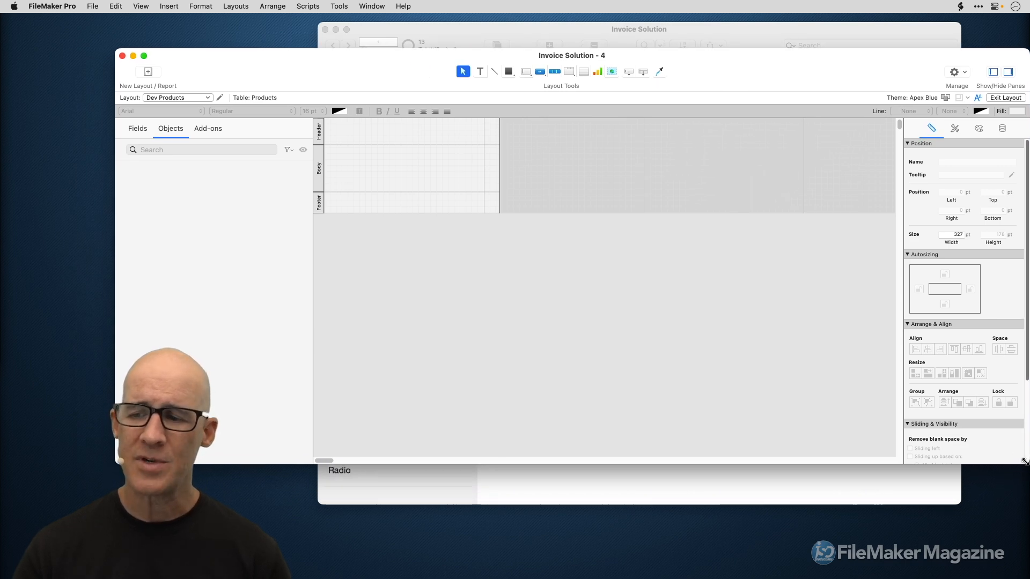
{"action": "left_click_drag", "start_coordinate": [1027, 460], "coordinate": [852, 361]}
{"action": "left_click_drag", "start_coordinate": [631, 57], "coordinate": [687, 81]}
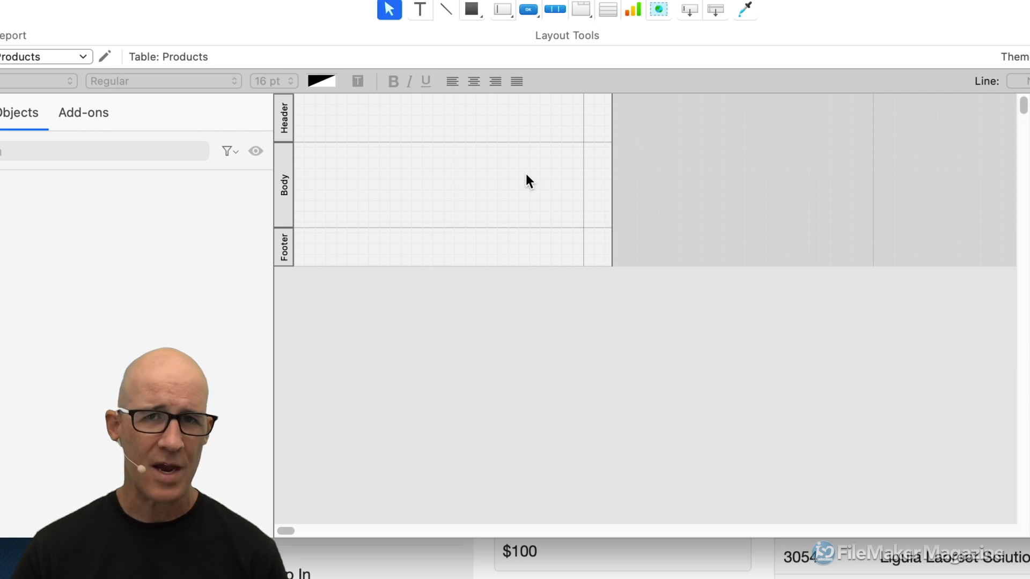
{"action": "left_click", "coordinate": [286, 129]}
{"action": "left_click", "coordinate": [283, 161]}
{"action": "left_click", "coordinate": [285, 244]}
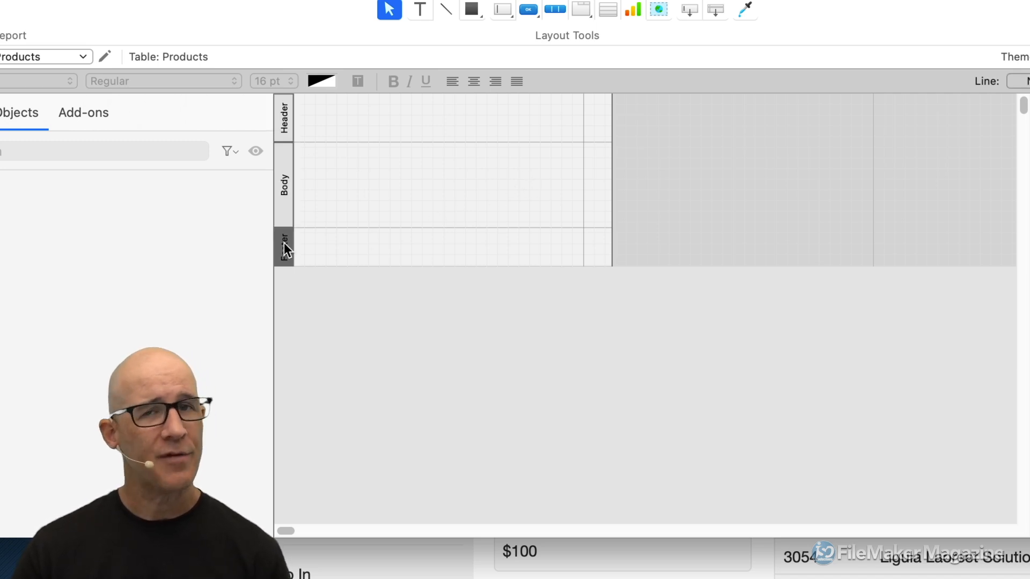
{"action": "left_click", "coordinate": [283, 120]}
{"action": "left_click", "coordinate": [282, 160]}
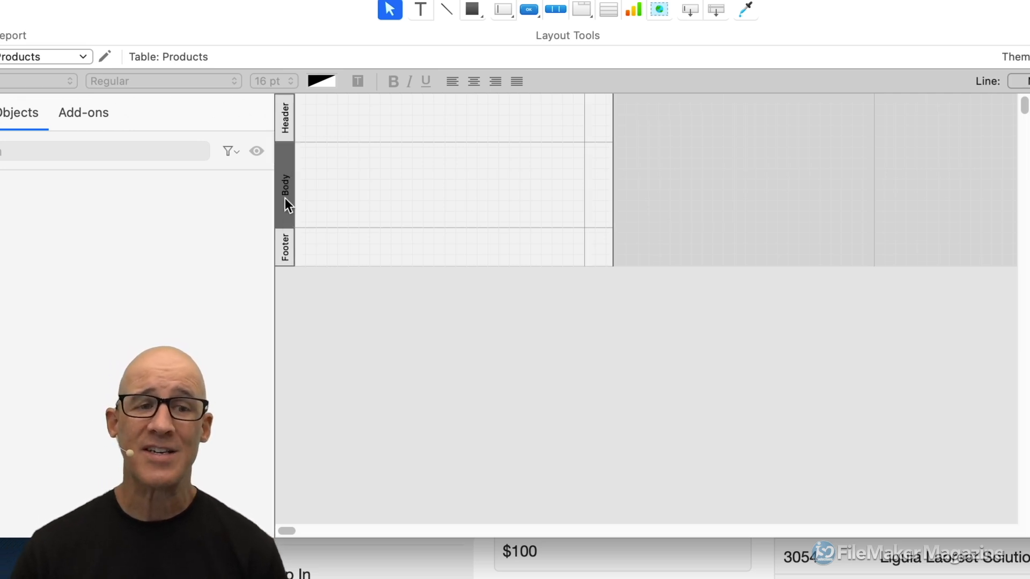
{"action": "left_click", "coordinate": [285, 241]}
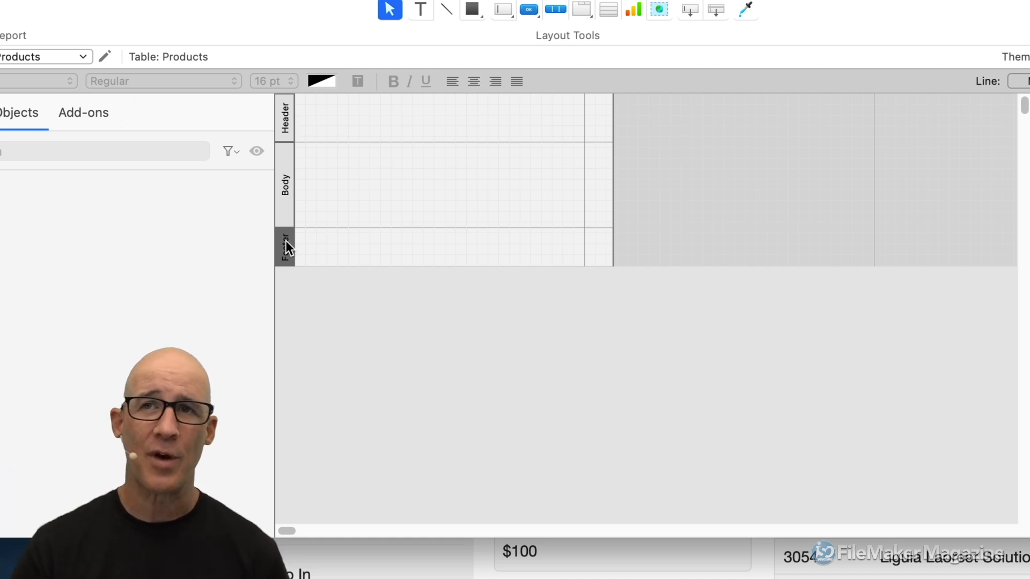
Convert the Dev Products layout's header part to Top Navigation and its footer part to Bottom Navigation
{"action": "double_click", "coordinate": [282, 119]}
{"action": "left_click", "coordinate": [516, 75]}
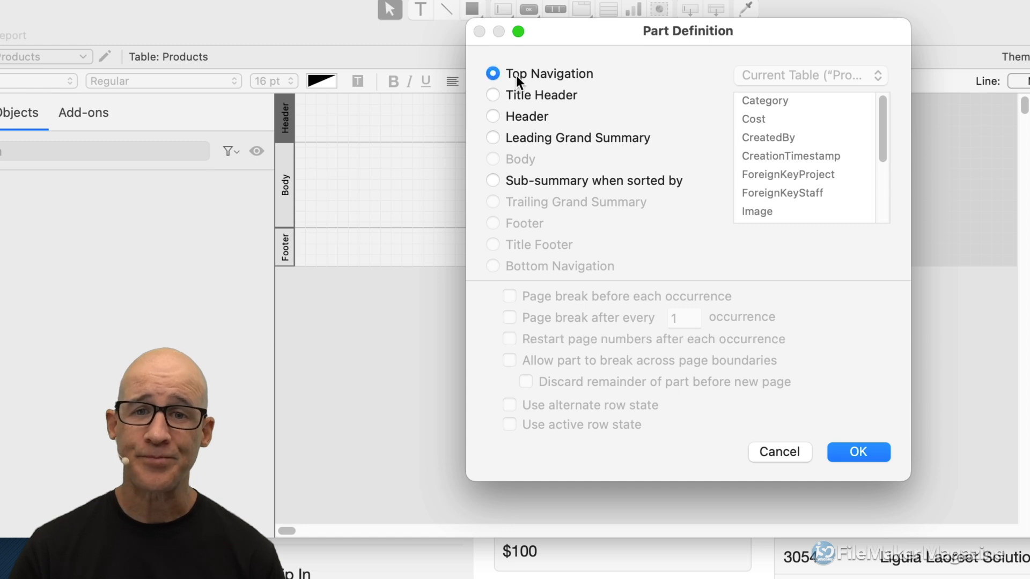
{"action": "left_click", "coordinate": [859, 452]}
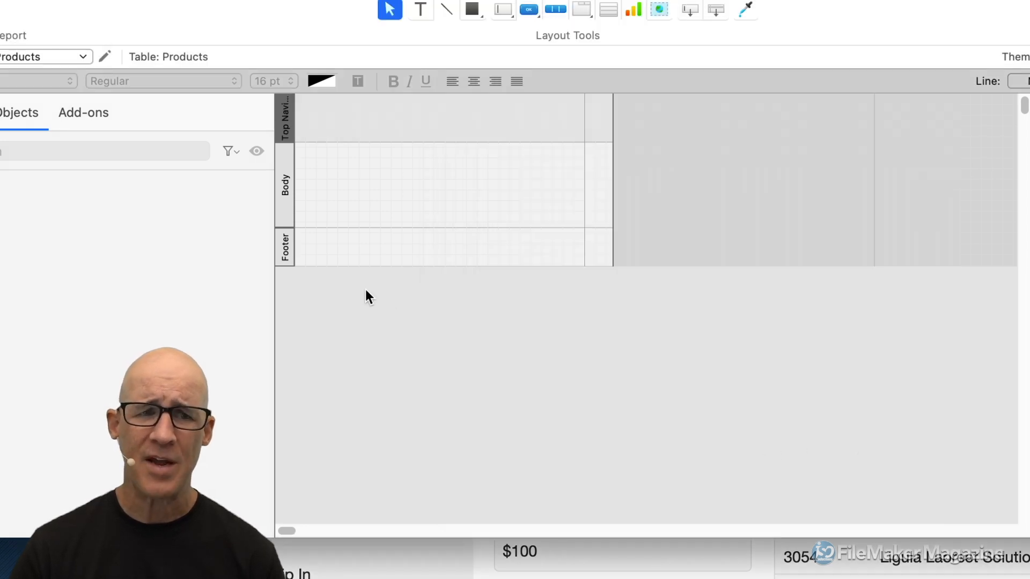
{"action": "left_click", "coordinate": [285, 247]}
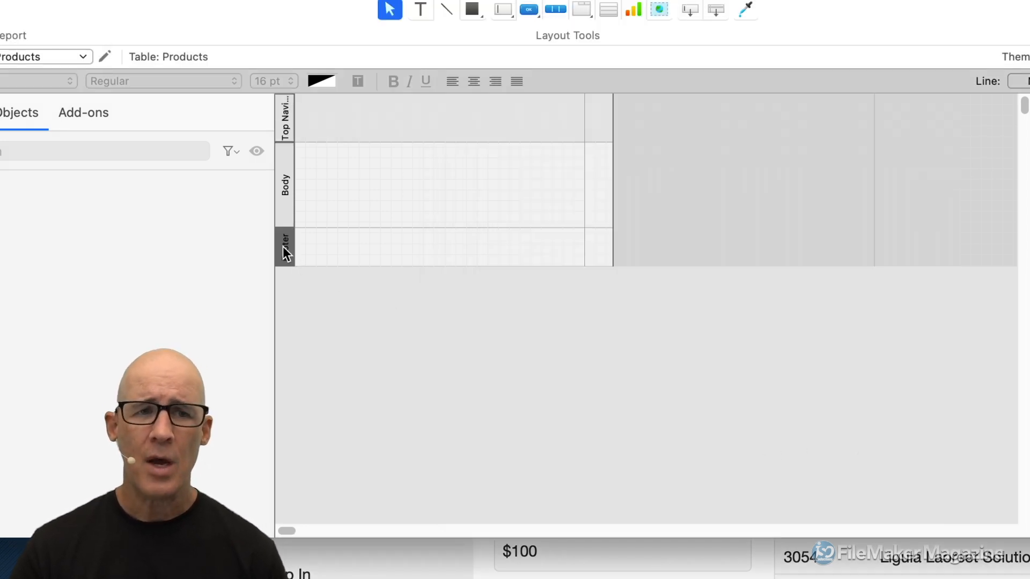
{"action": "double_click", "coordinate": [282, 247]}
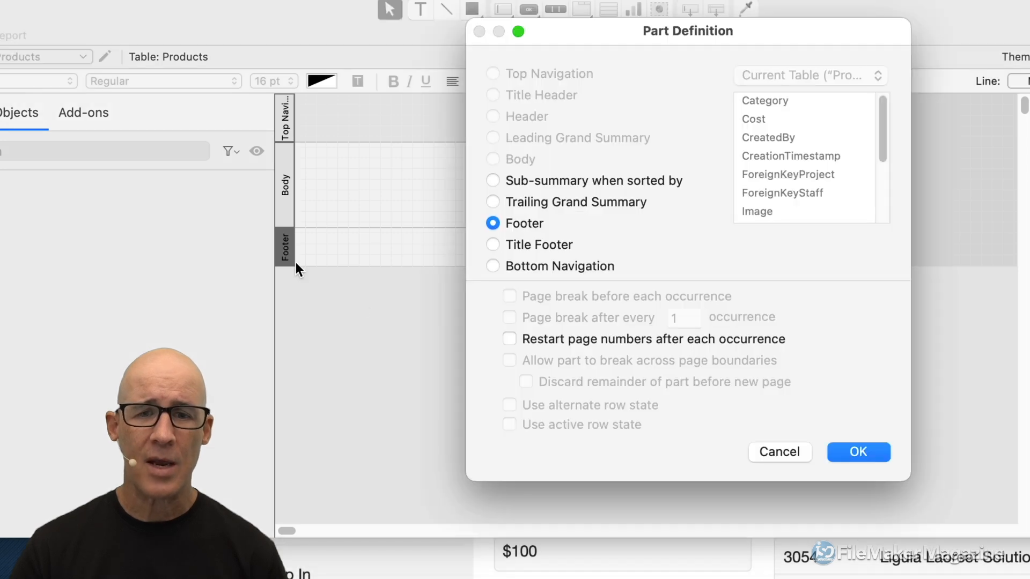
{"action": "left_click", "coordinate": [552, 266]}
{"action": "left_click", "coordinate": [860, 452]}
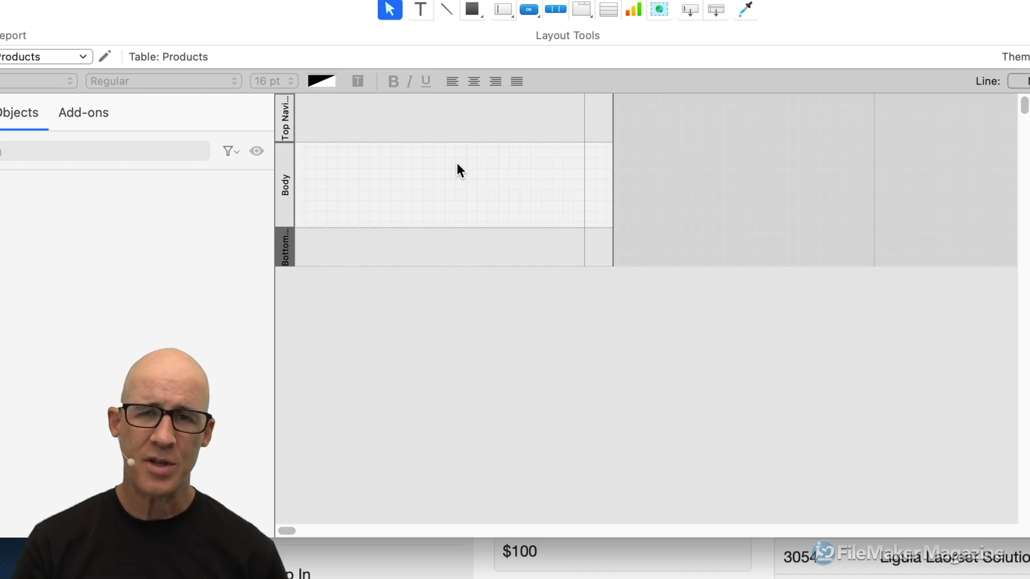
Check the Dev Products records in Browse mode, and review the layout's general settings and available views in Layout Setup
{"action": "key", "text": "super+b"}
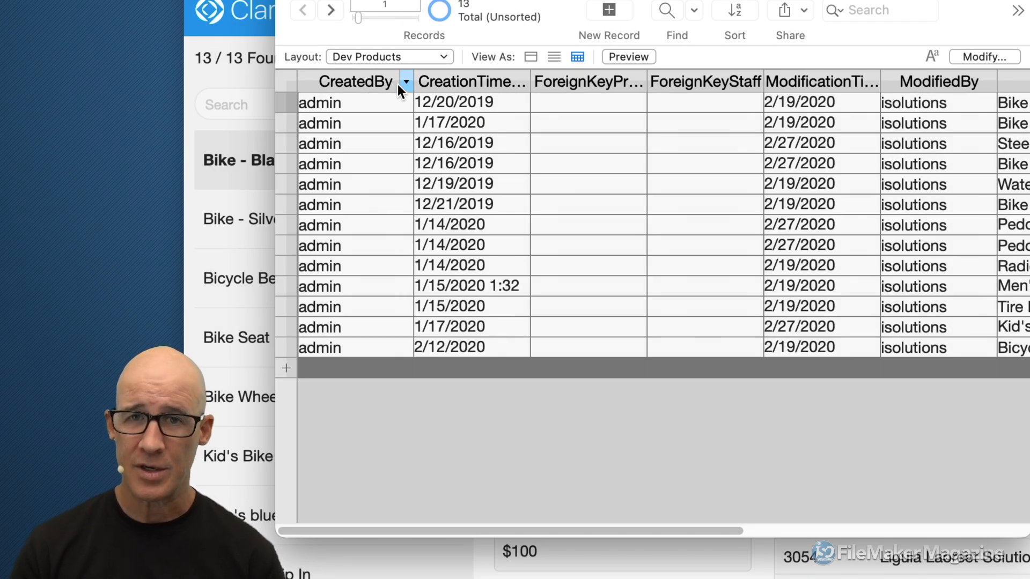
{"action": "key", "text": "super+l"}
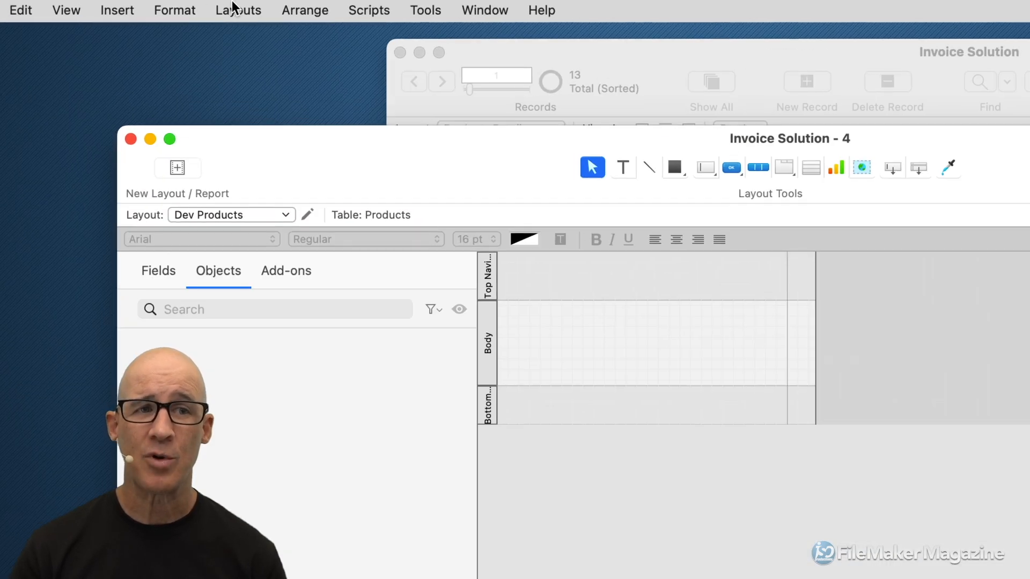
{"action": "left_click", "coordinate": [232, 8]}
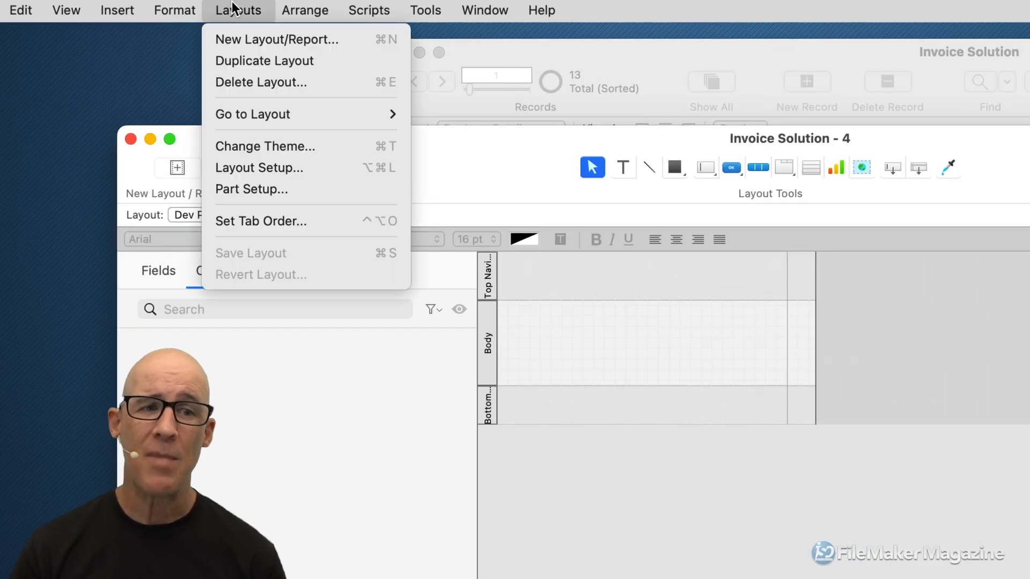
{"action": "left_click", "coordinate": [343, 171]}
{"action": "left_click_drag", "start_coordinate": [843, 157], "coordinate": [467, 60]}
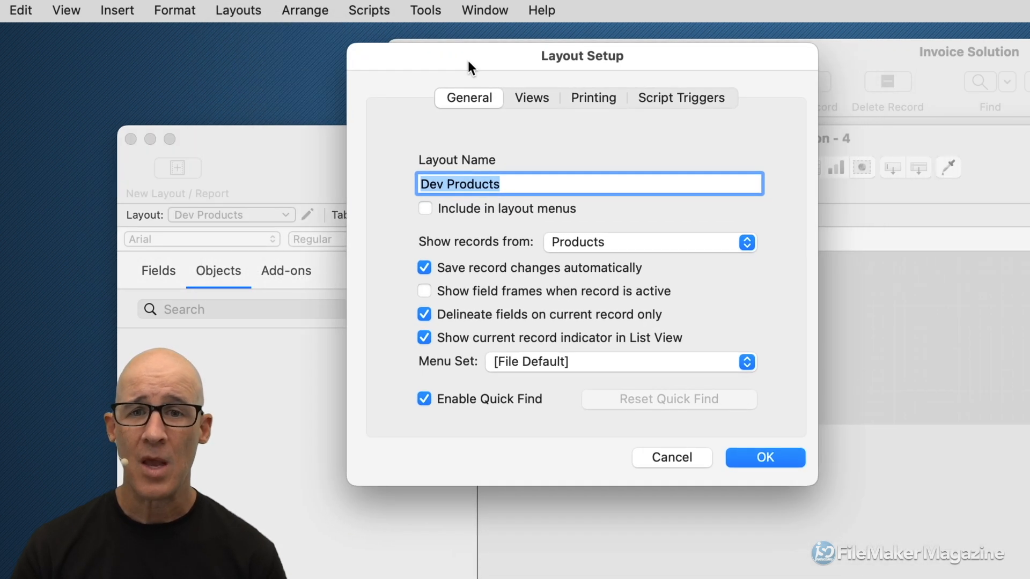
{"action": "left_click", "coordinate": [540, 101]}
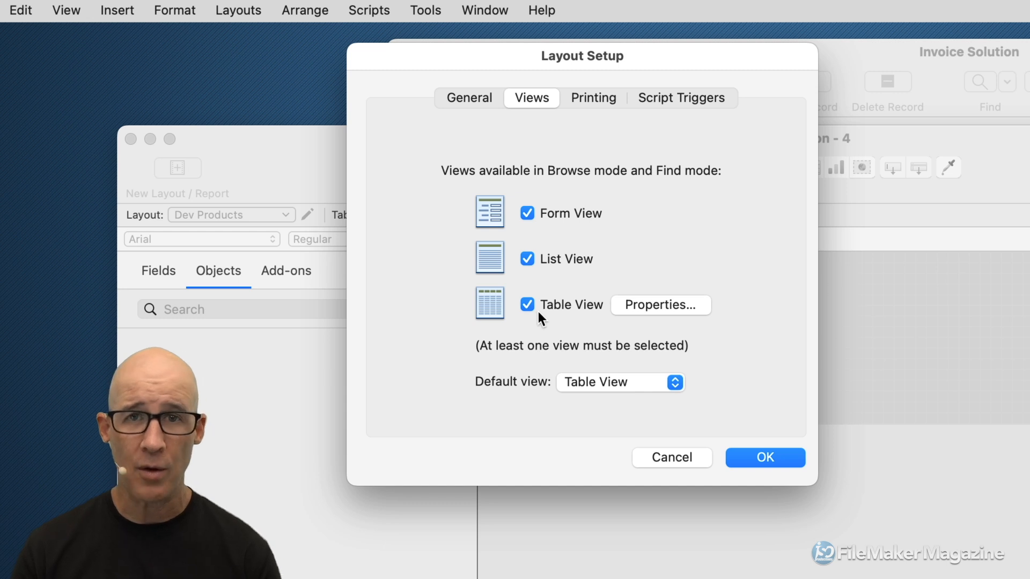
{"action": "left_click_drag", "start_coordinate": [499, 55], "coordinate": [617, 86]}
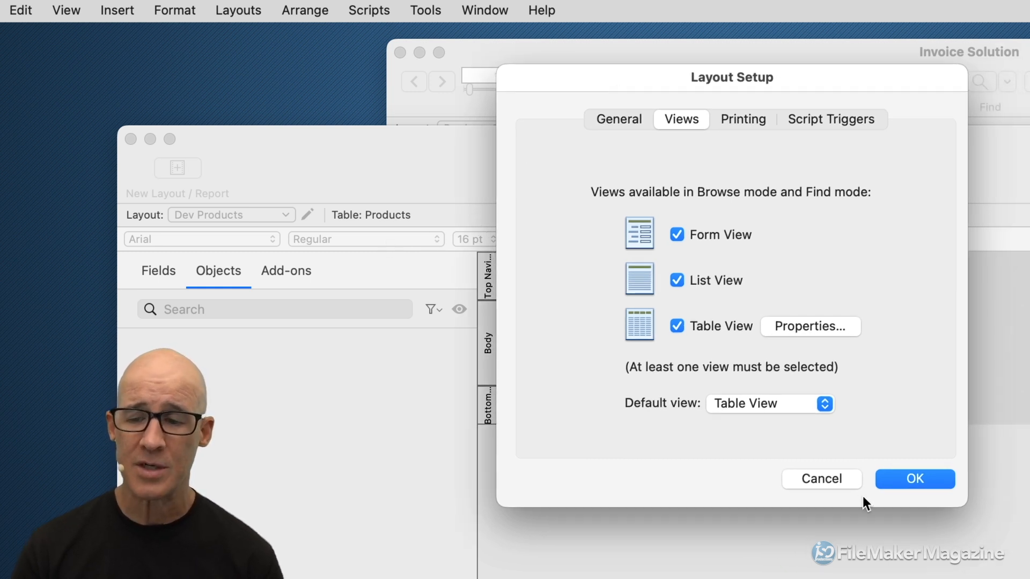
{"action": "left_click", "coordinate": [910, 480]}
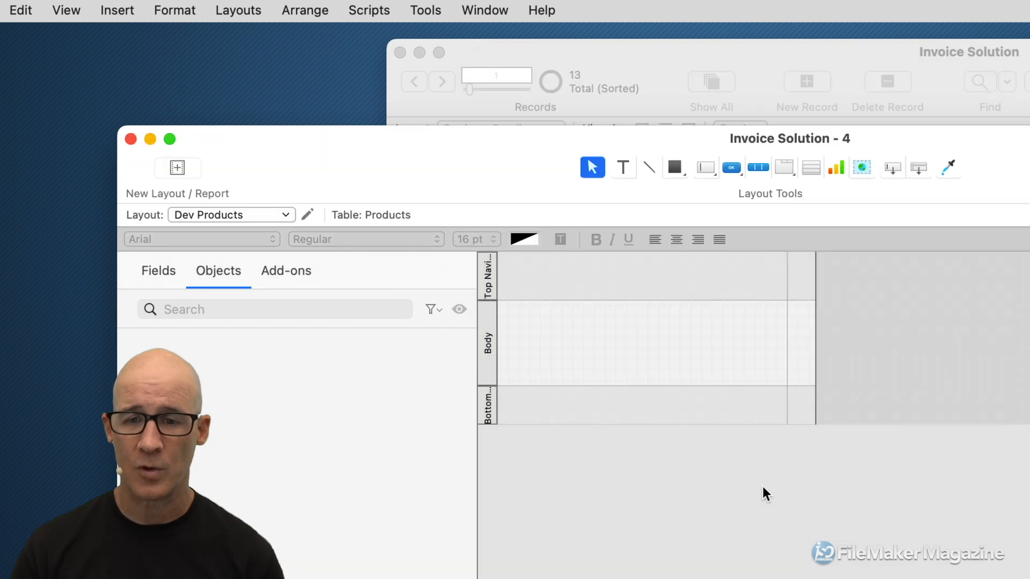
Browse the Dev Products records and compare how the layout looks in Form View and List View
{"action": "key", "text": "super+b"}
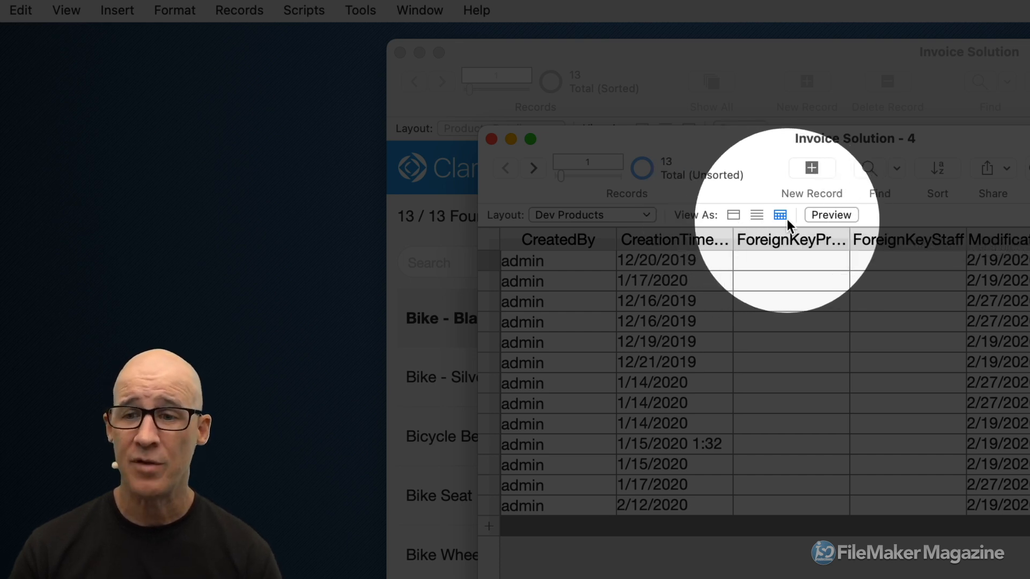
{"action": "left_click", "coordinate": [757, 215]}
{"action": "left_click", "coordinate": [732, 215]}
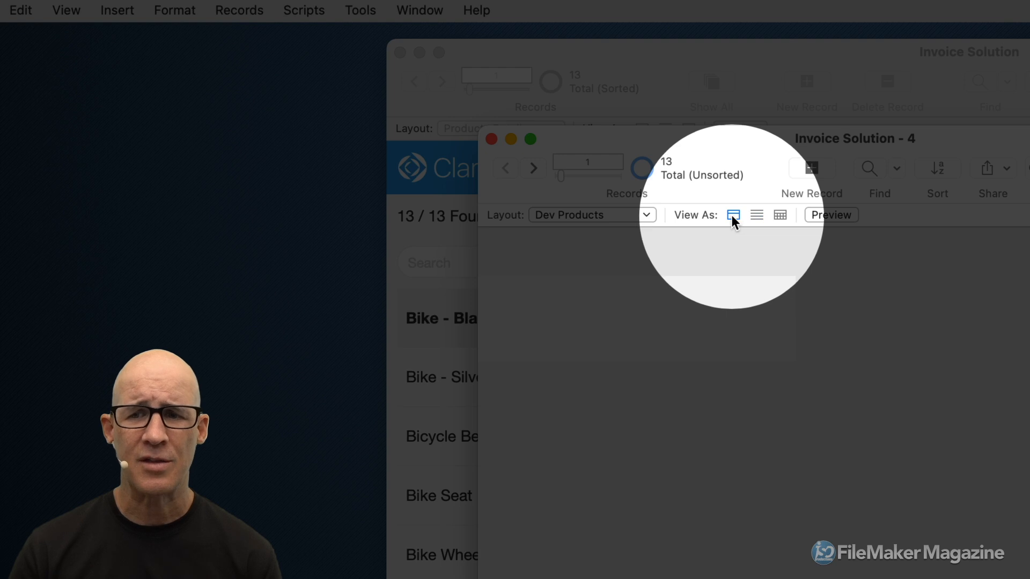
{"action": "left_click", "coordinate": [757, 214]}
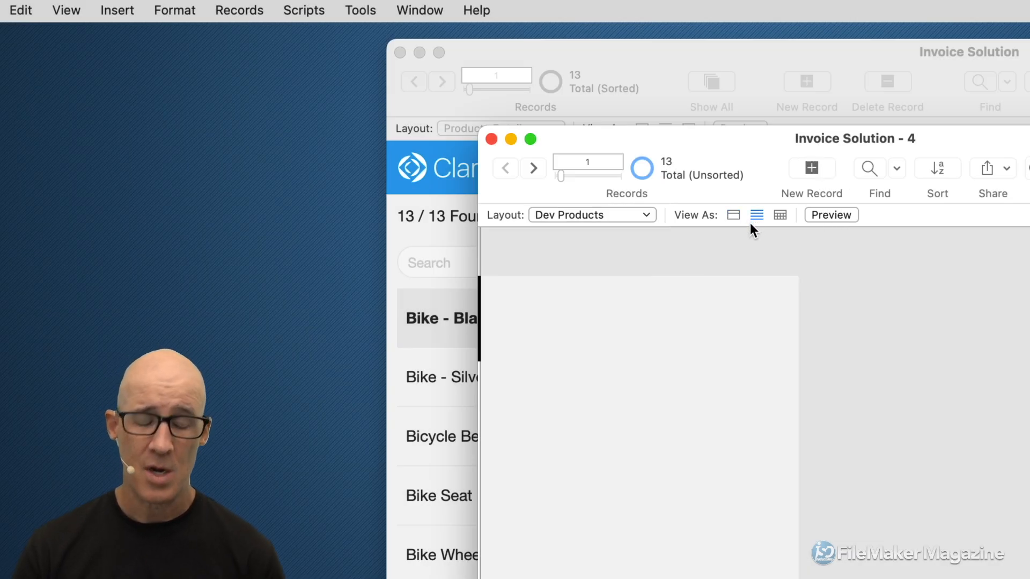
Try limiting the Dev Products layout to Table View by turning off Form View and List View in Layout Setup
{"action": "key", "text": "super+l"}
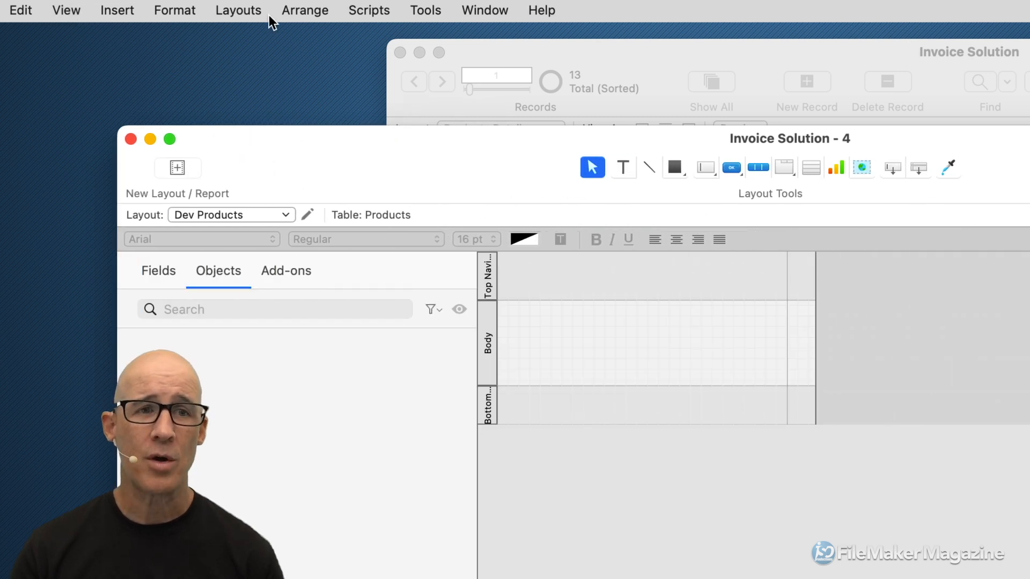
{"action": "left_click", "coordinate": [249, 10]}
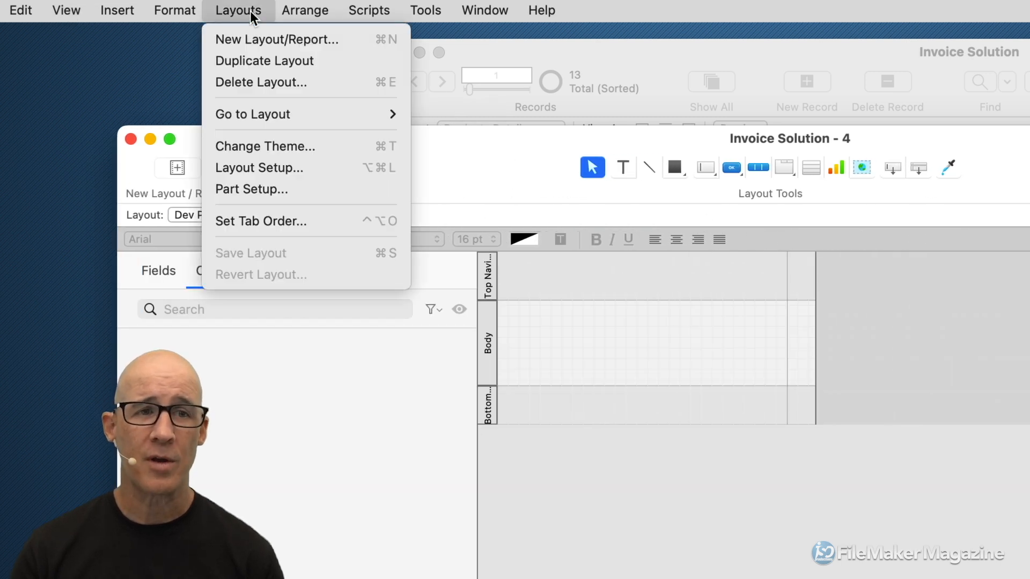
{"action": "left_click", "coordinate": [295, 167]}
{"action": "left_click", "coordinate": [692, 124]}
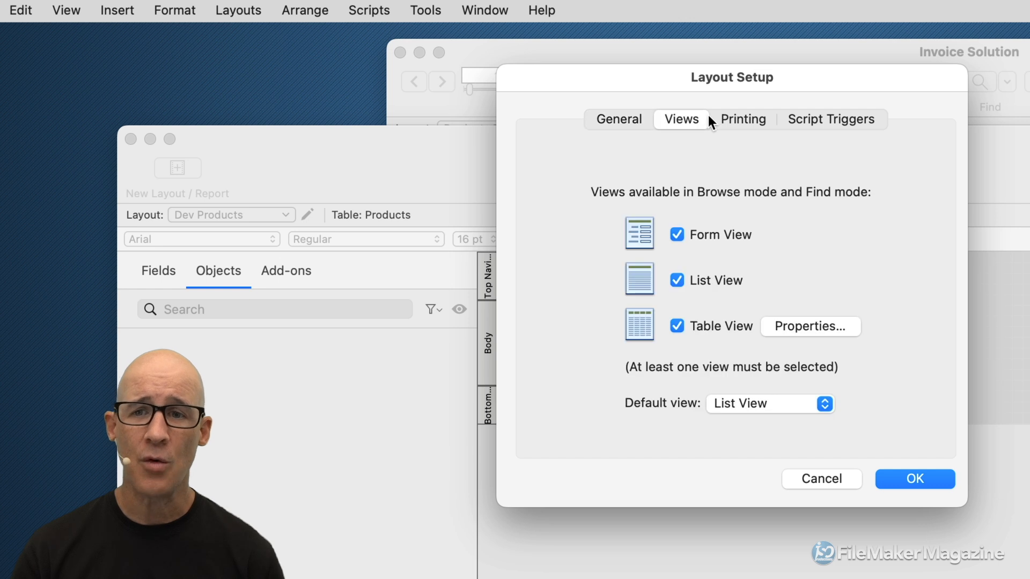
{"action": "left_click", "coordinate": [709, 276]}
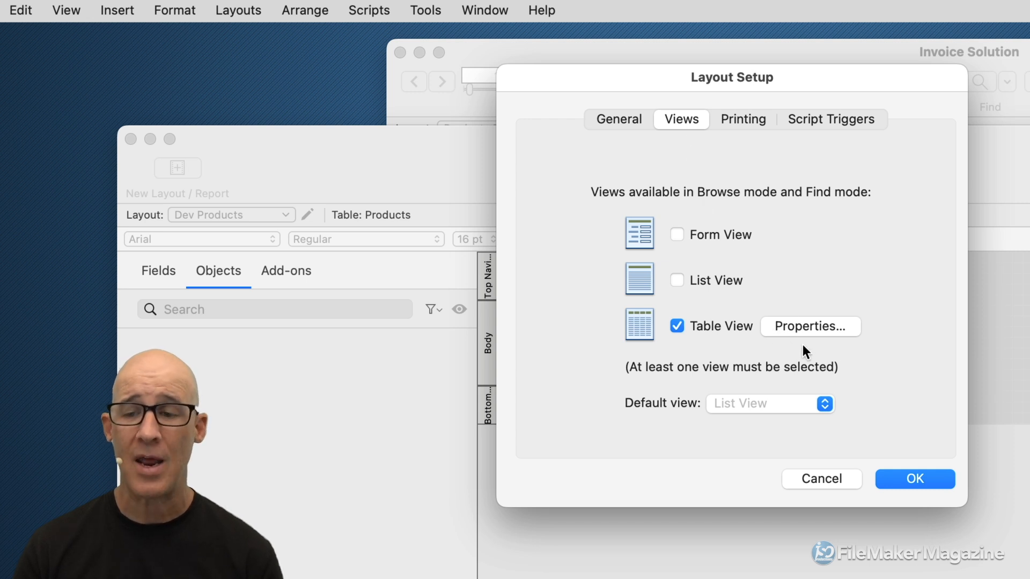
Review the grid, part, column and row options in Table View Properties, and cancel out of the layout setup
{"action": "left_click", "coordinate": [809, 327]}
{"action": "left_click_drag", "start_coordinate": [688, 79], "coordinate": [689, 74]}
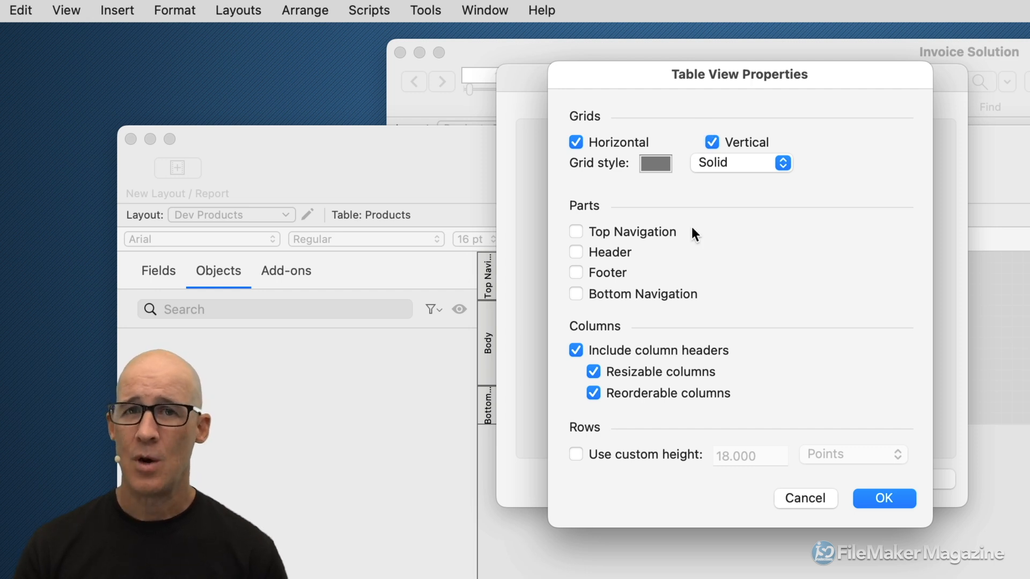
{"action": "left_click", "coordinate": [797, 491]}
{"action": "left_click", "coordinate": [842, 484]}
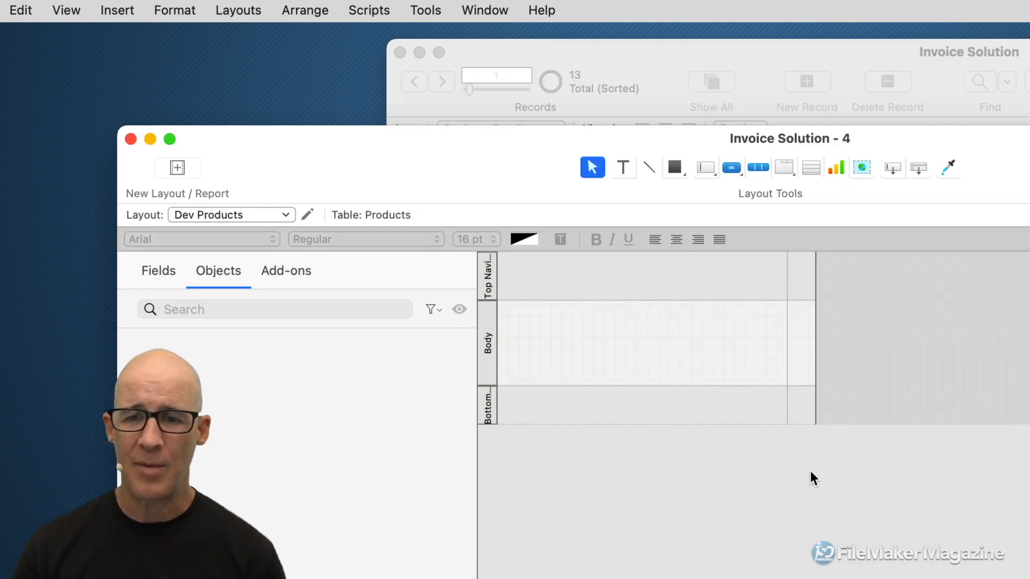
Return to Browse mode, reposition the Dev Products window near the top of the screen, and show its records in Table View
{"action": "left_click_drag", "start_coordinate": [642, 137], "coordinate": [585, 79]}
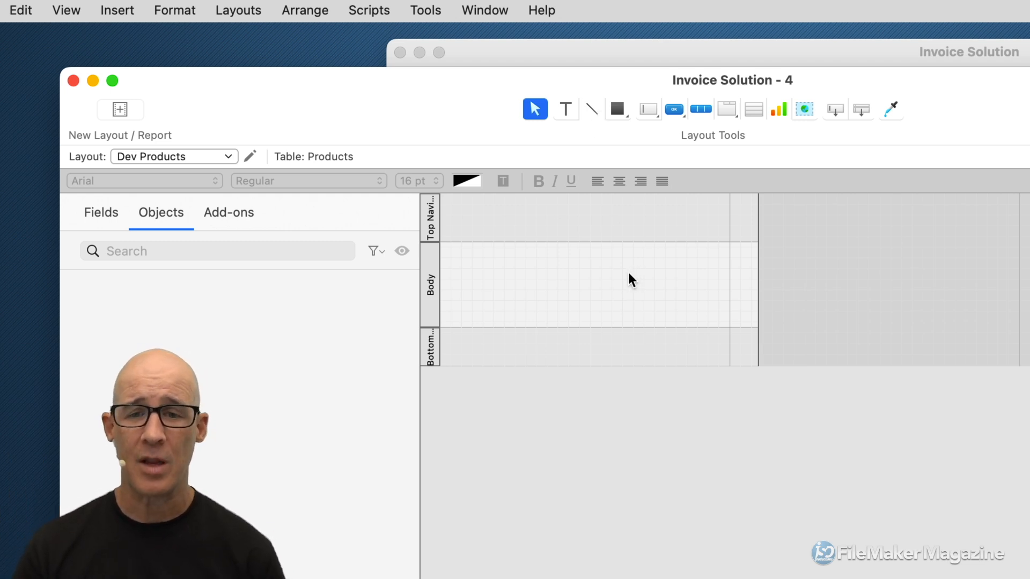
{"action": "key", "text": "super+b"}
{"action": "left_click_drag", "start_coordinate": [684, 115], "coordinate": [447, 85]}
{"action": "left_click", "coordinate": [485, 128]}
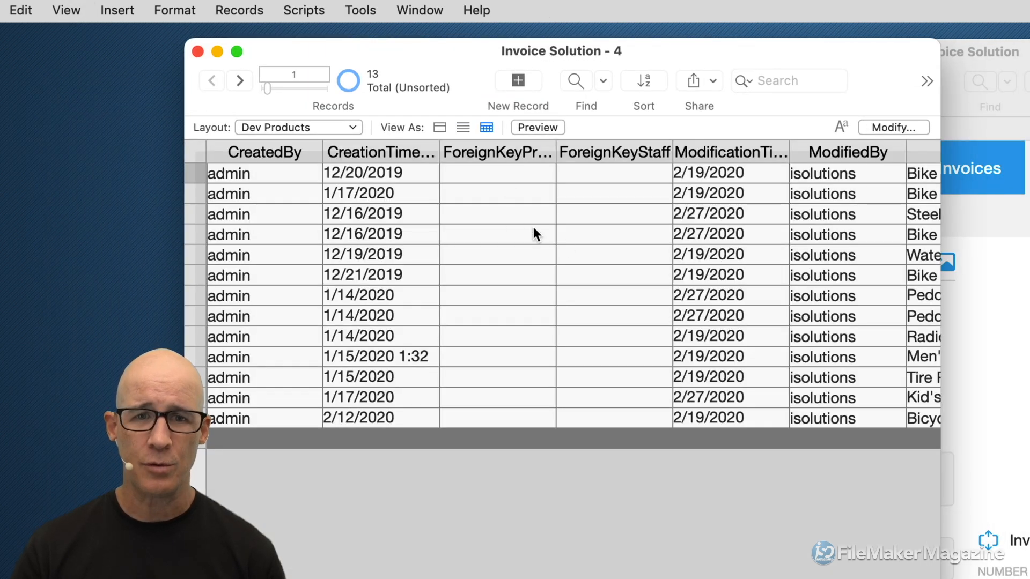
In the Dev Products Table View Properties, include the Top Navigation, Header, Footer and Bottom Navigation parts and set a light gray grid color
{"action": "right_click", "coordinate": [483, 154]}
{"action": "mouse_move", "coordinate": [688, 533]}
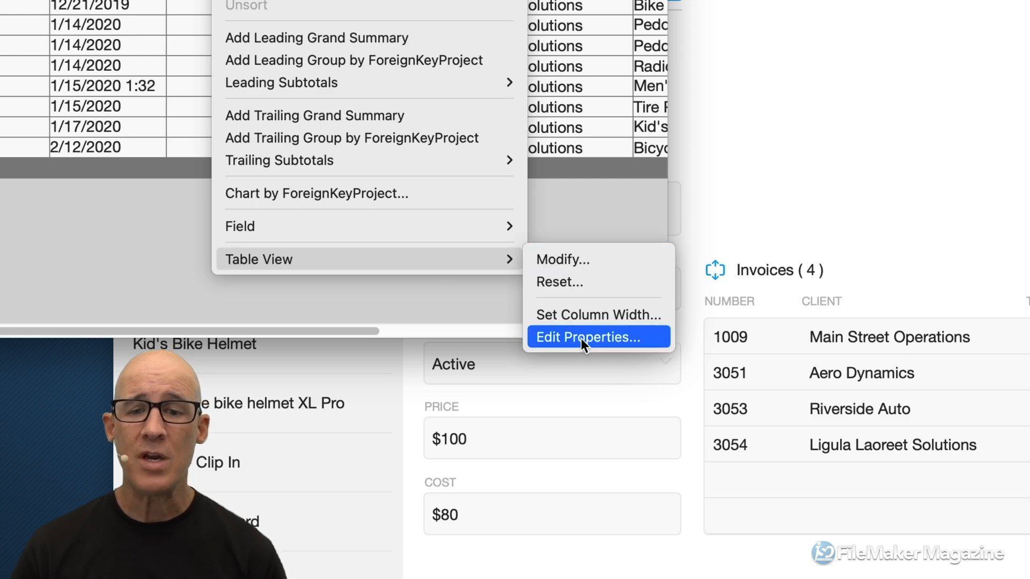
{"action": "left_click", "coordinate": [581, 338]}
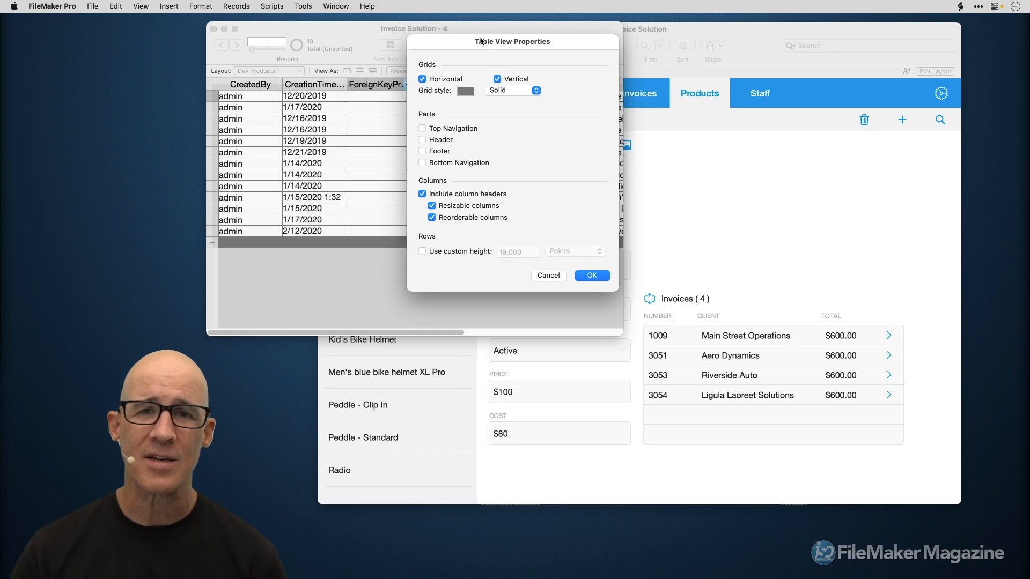
{"action": "left_click_drag", "start_coordinate": [464, 38], "coordinate": [560, 64]}
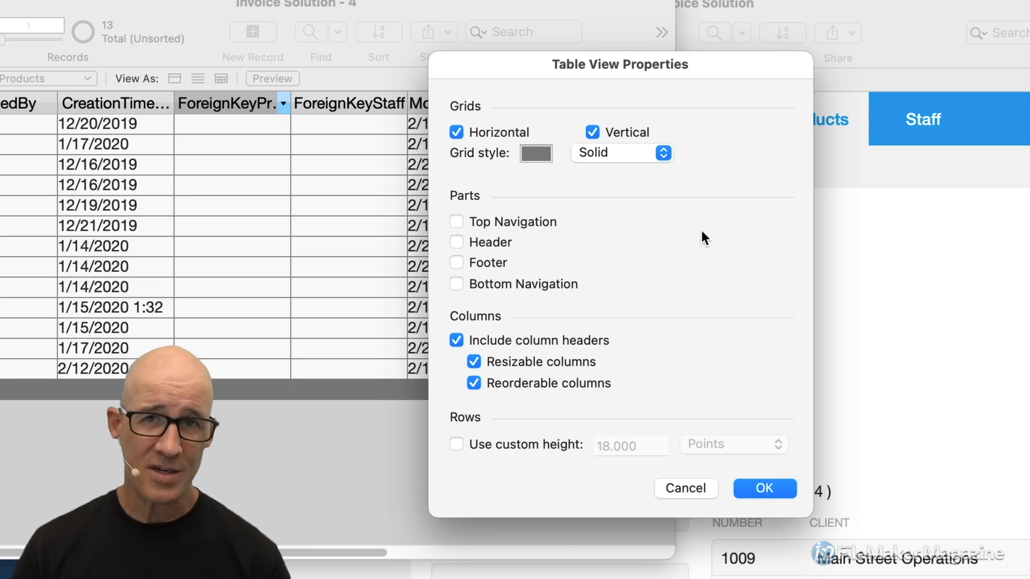
{"action": "left_click", "coordinate": [479, 224]}
{"action": "left_click", "coordinate": [487, 242]}
{"action": "left_click", "coordinate": [492, 261]}
{"action": "left_click", "coordinate": [503, 284]}
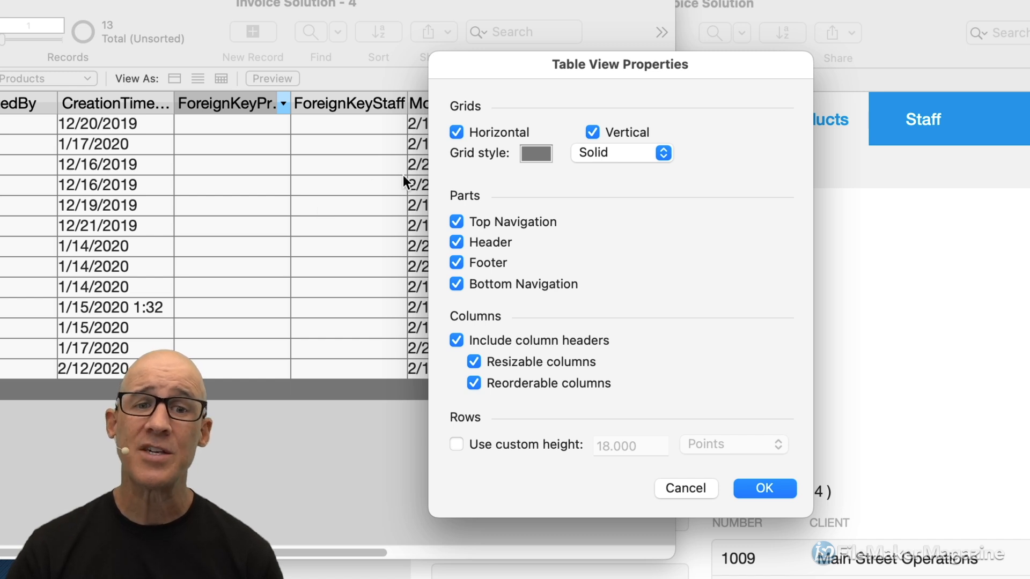
{"action": "left_click", "coordinate": [539, 152]}
{"action": "left_click", "coordinate": [488, 232]}
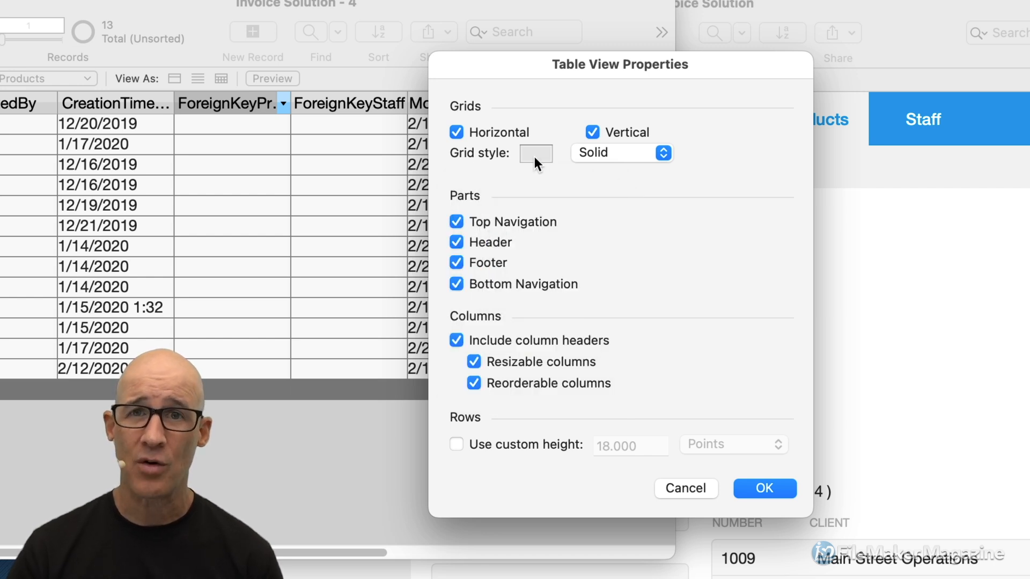
Try turning the horizontal and vertical grids off, restore both, and check the available grid line styles without choosing another
{"action": "left_click", "coordinate": [501, 132]}
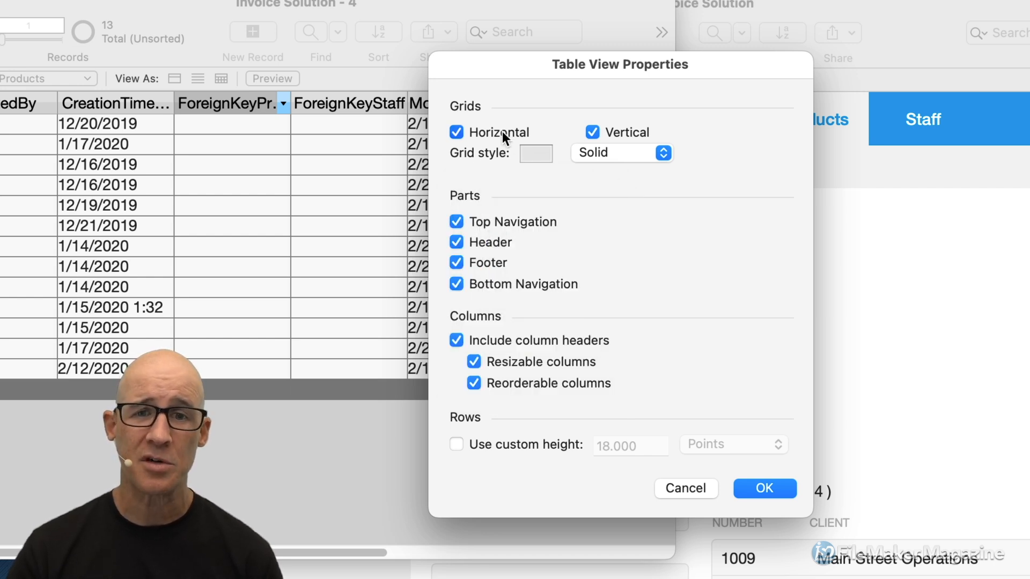
{"action": "left_click", "coordinate": [590, 132]}
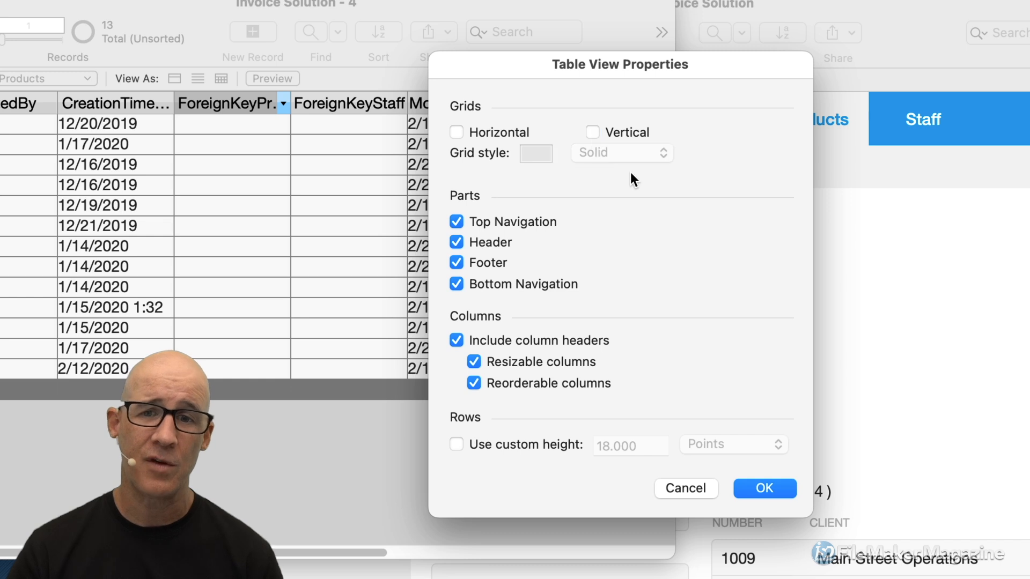
{"action": "left_click", "coordinate": [596, 133]}
{"action": "left_click", "coordinate": [523, 132]}
{"action": "left_click", "coordinate": [596, 153]}
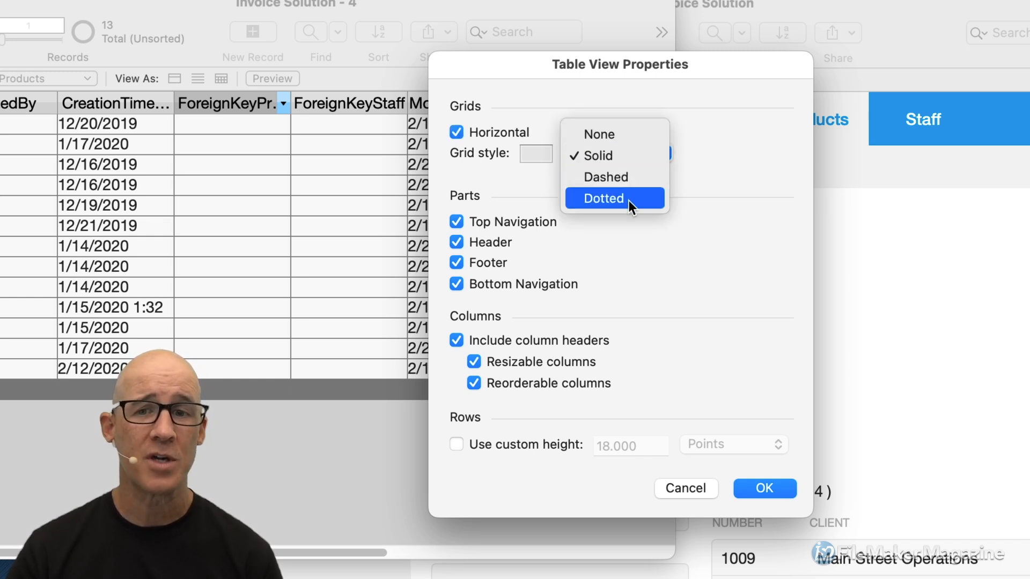
{"action": "left_click", "coordinate": [727, 158]}
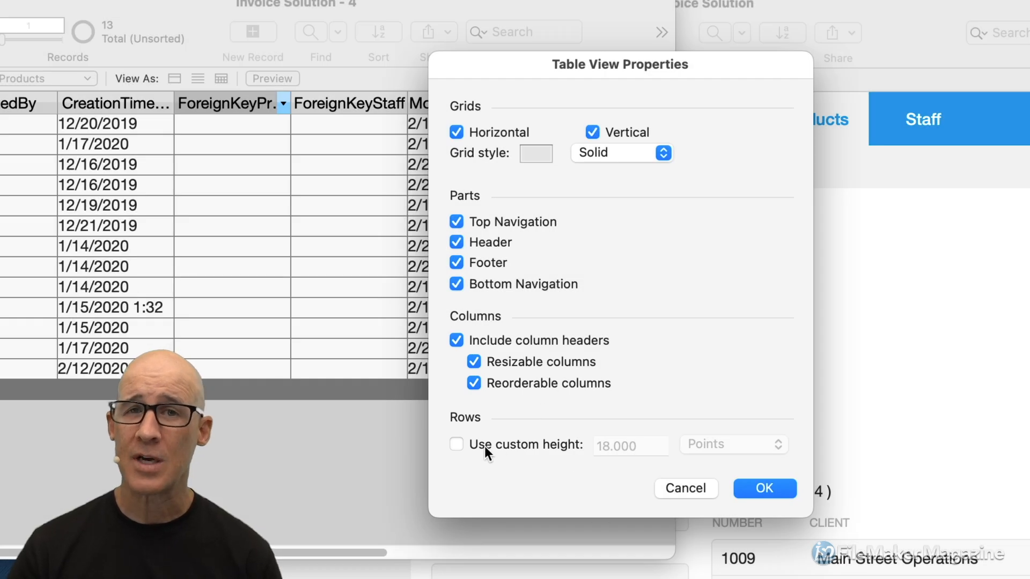
Try the custom row height option, turn it off again, accept the table view properties, and reposition the Dev Products window
{"action": "left_click", "coordinate": [484, 446]}
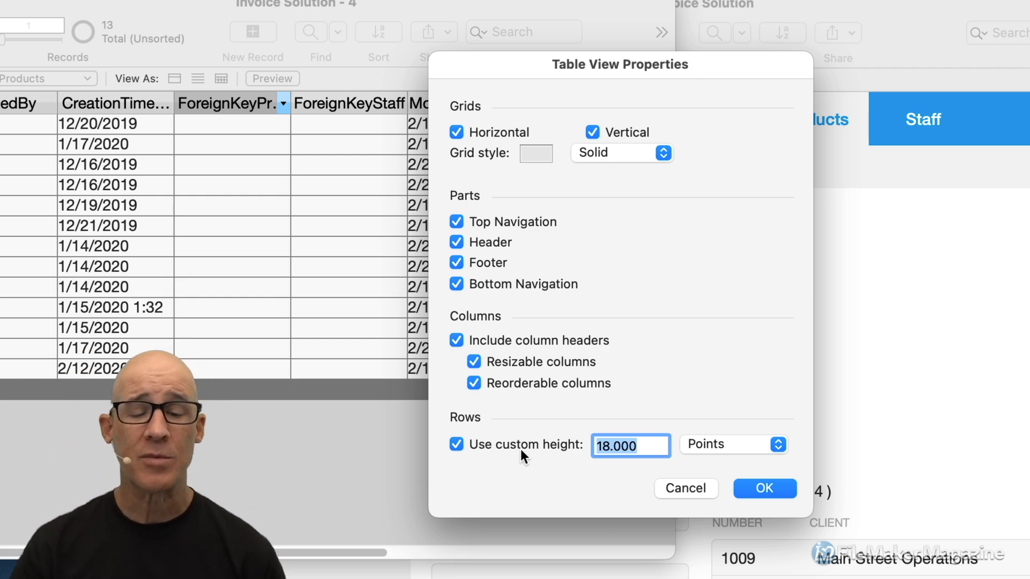
{"action": "left_click", "coordinate": [519, 447]}
{"action": "left_click", "coordinate": [769, 491]}
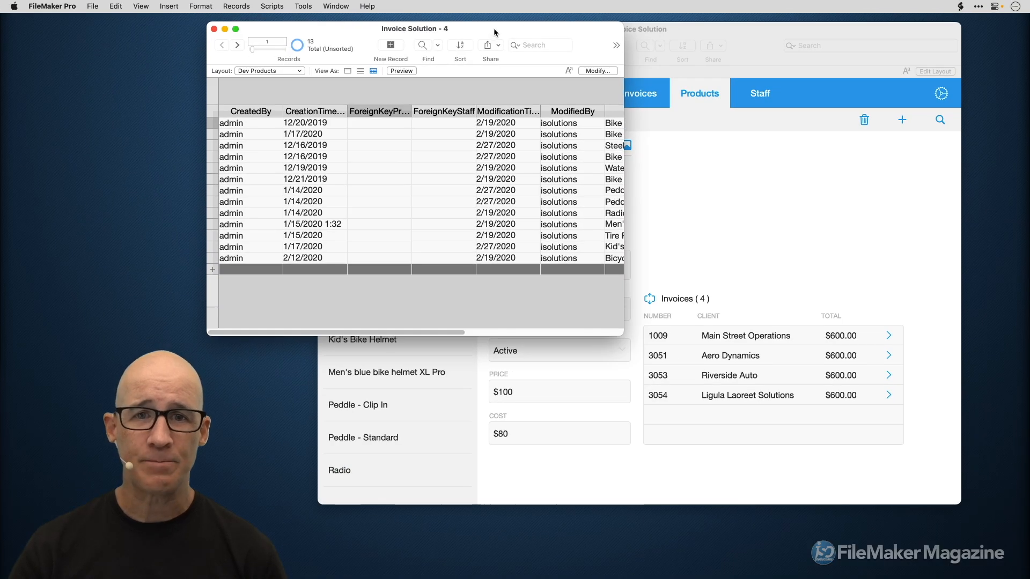
{"action": "left_click_drag", "start_coordinate": [492, 32], "coordinate": [577, 34]}
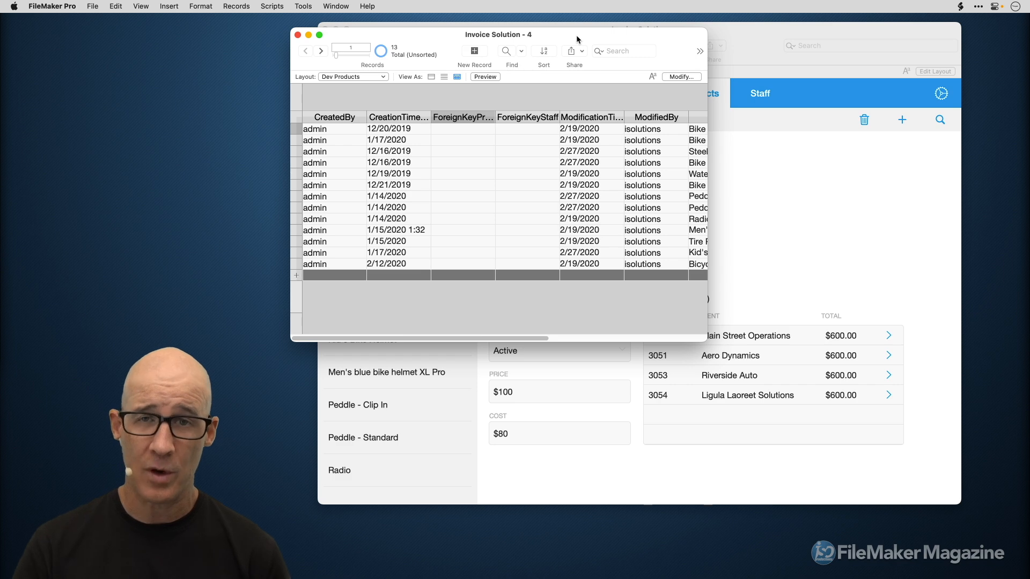
In Layout mode, enlarge the window, make the Top Navigation part about 98 pt high, and return to Browse mode
{"action": "key", "text": "super+l"}
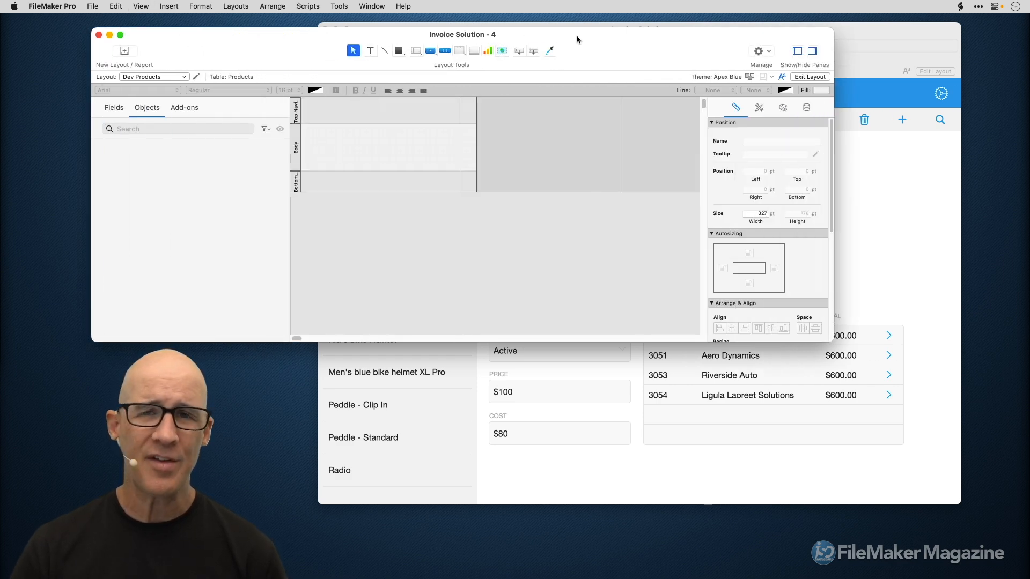
{"action": "left_click_drag", "start_coordinate": [670, 65], "coordinate": [674, 67]}
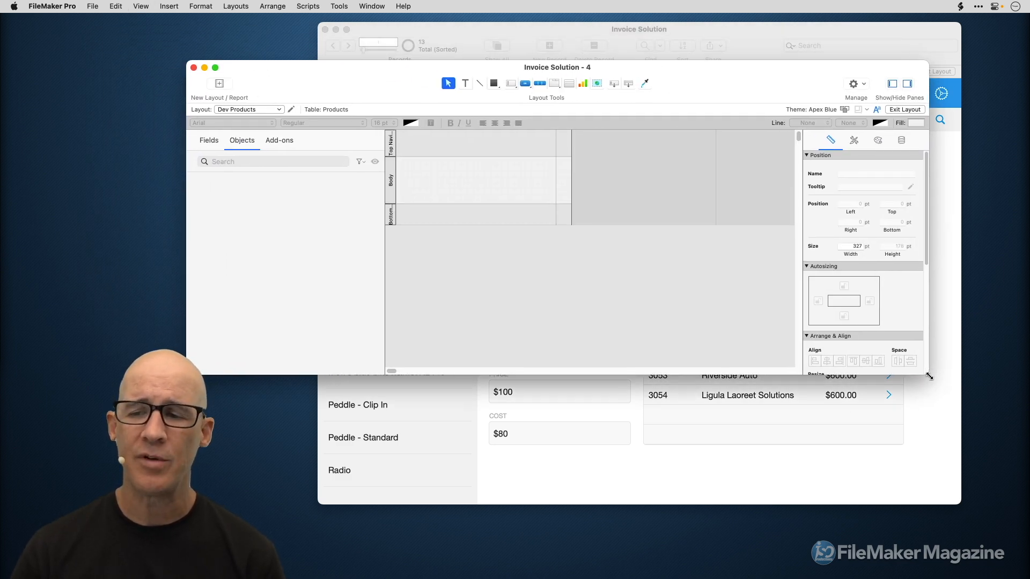
{"action": "left_click_drag", "start_coordinate": [928, 376], "coordinate": [961, 465]}
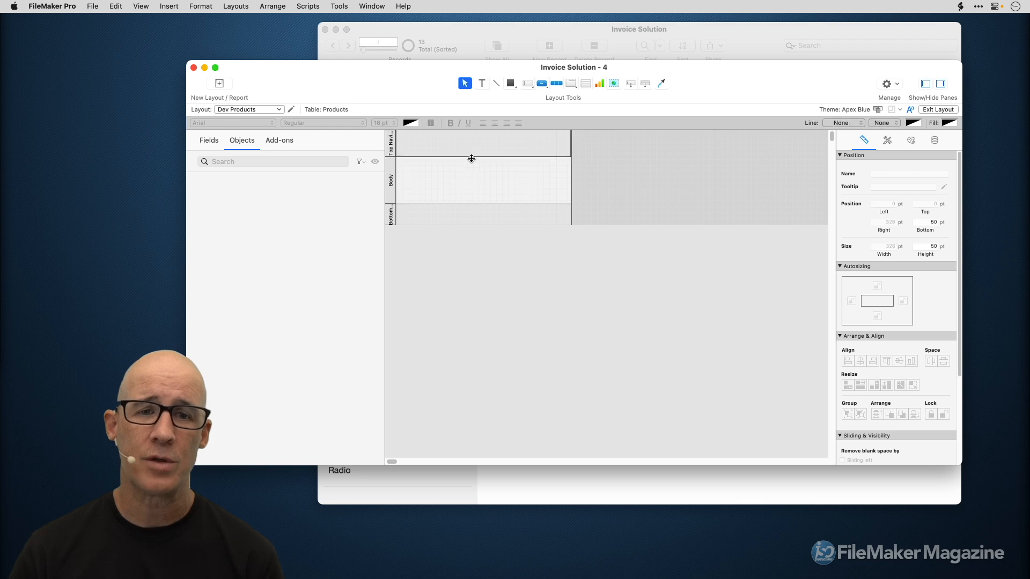
{"action": "left_click_drag", "start_coordinate": [471, 156], "coordinate": [474, 182]}
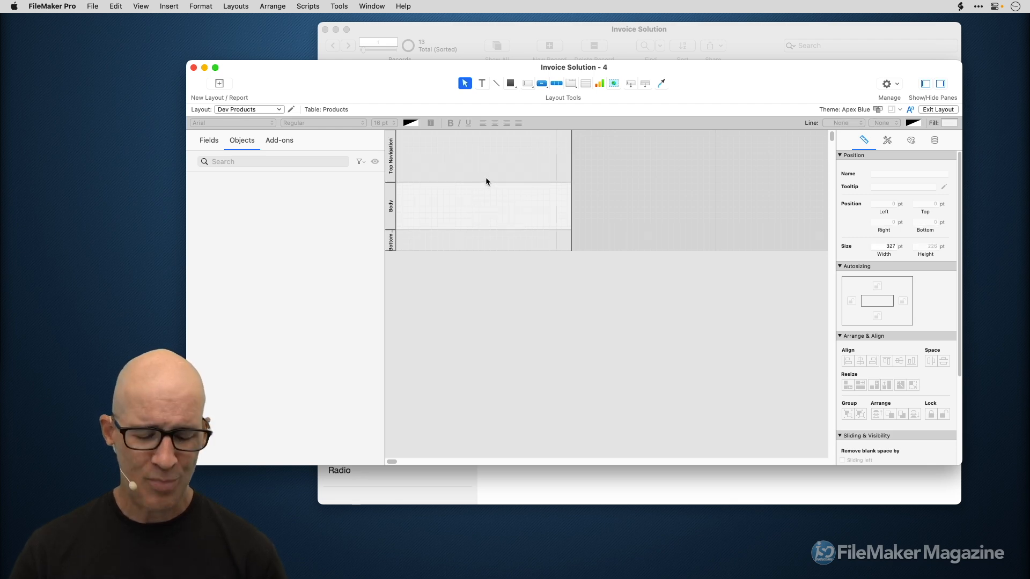
{"action": "key", "text": "super+b"}
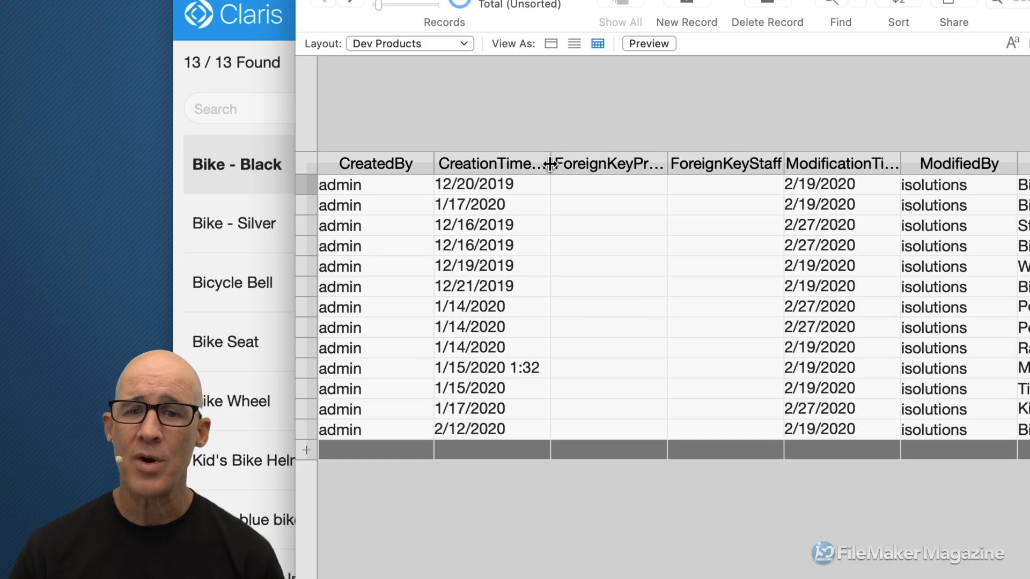
Widen the CreationTimestamp column slightly and review its sort, summary, chart and field options without choosing any
{"action": "mouse_move", "coordinate": [550, 164]}
{"action": "left_mouse_down"}
{"action": "mouse_move", "coordinate": [770, 171]}
{"action": "mouse_move", "coordinate": [559, 167]}
{"action": "left_mouse_up"}
{"action": "left_click", "coordinate": [552, 165]}
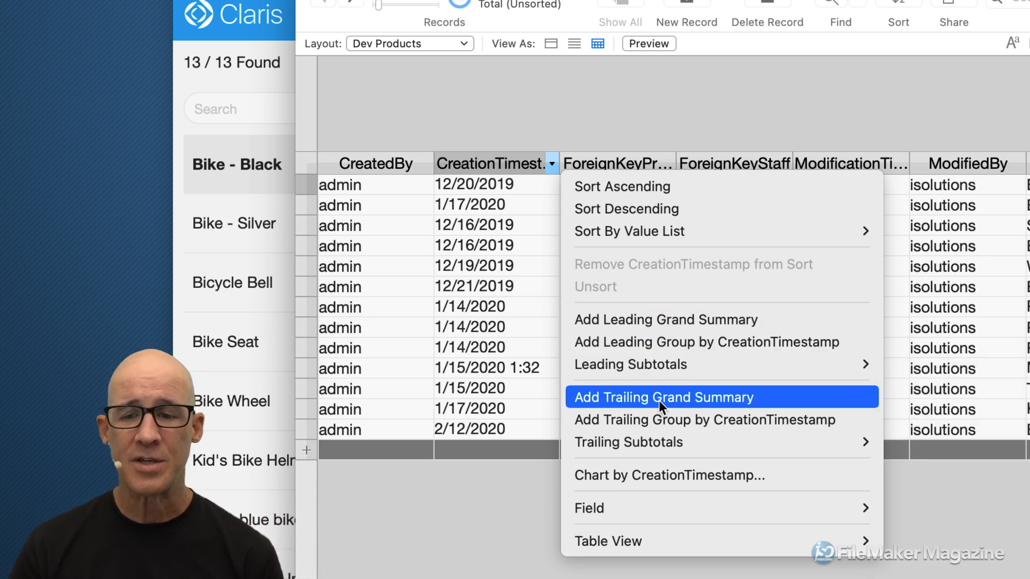
{"action": "mouse_move", "coordinate": [638, 441]}
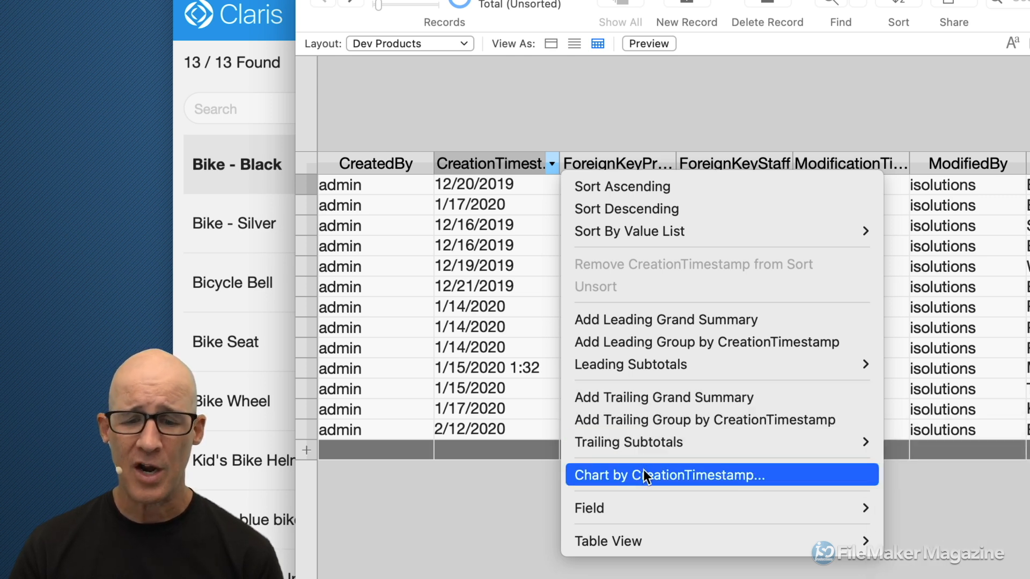
{"action": "mouse_move", "coordinate": [679, 537]}
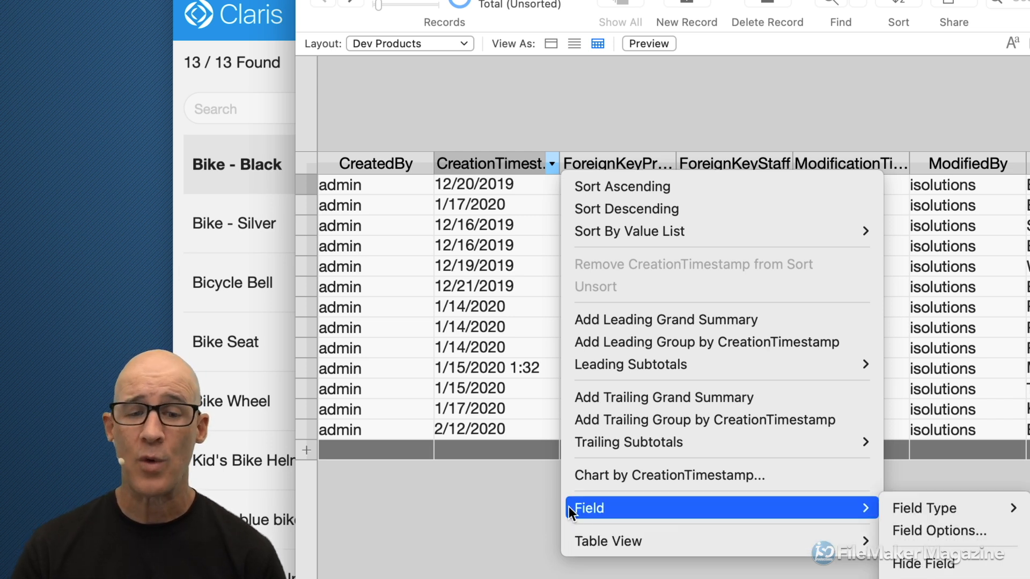
{"action": "left_click", "coordinate": [513, 496]}
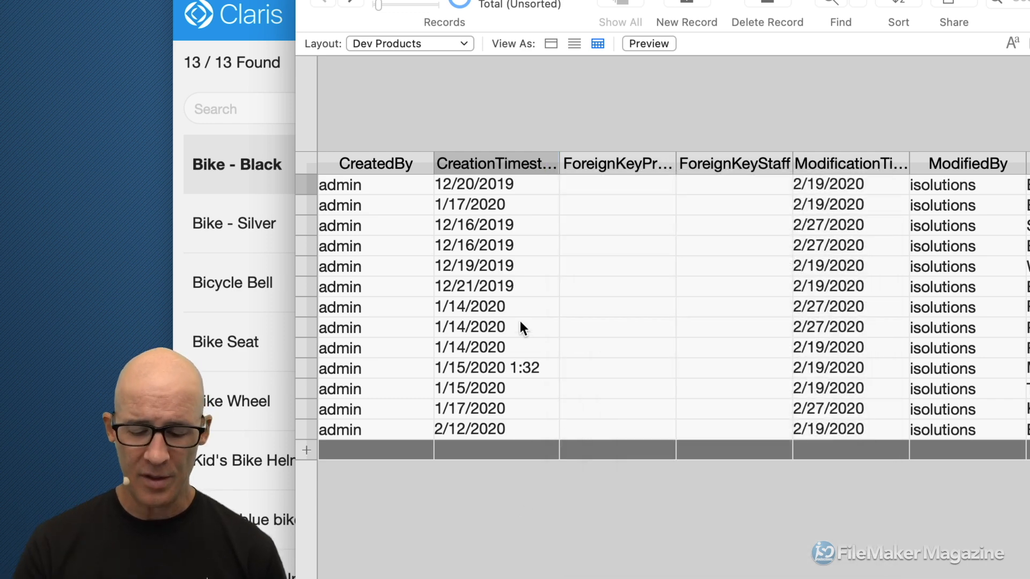
Return to Layout mode, select the Top Navigation part, and show its appearance settings in a smaller window
{"action": "key", "text": "super+l"}
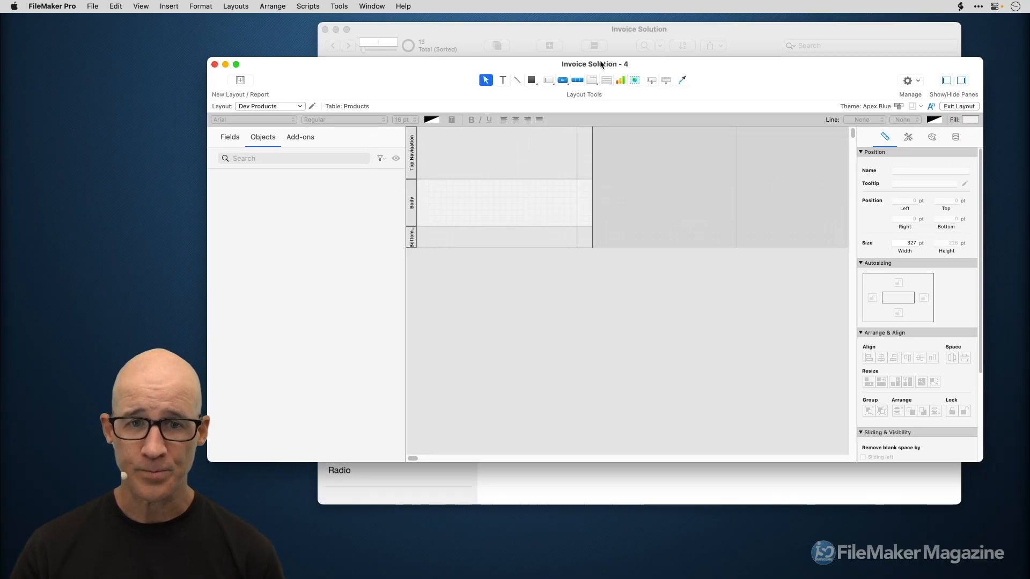
{"action": "left_click", "coordinate": [412, 155]}
{"action": "left_click_drag", "start_coordinate": [982, 460], "coordinate": [917, 431]}
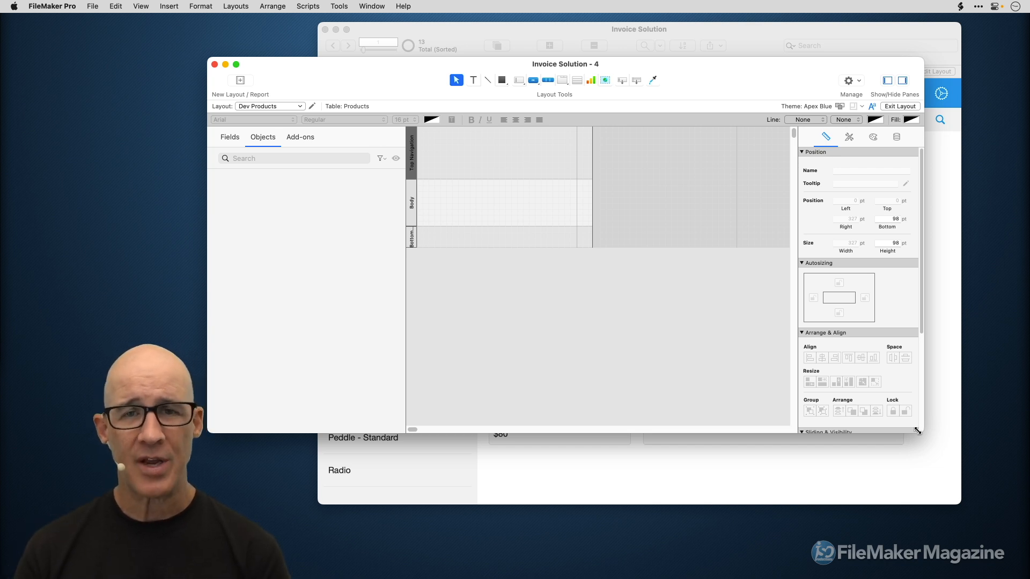
{"action": "left_click", "coordinate": [872, 138]}
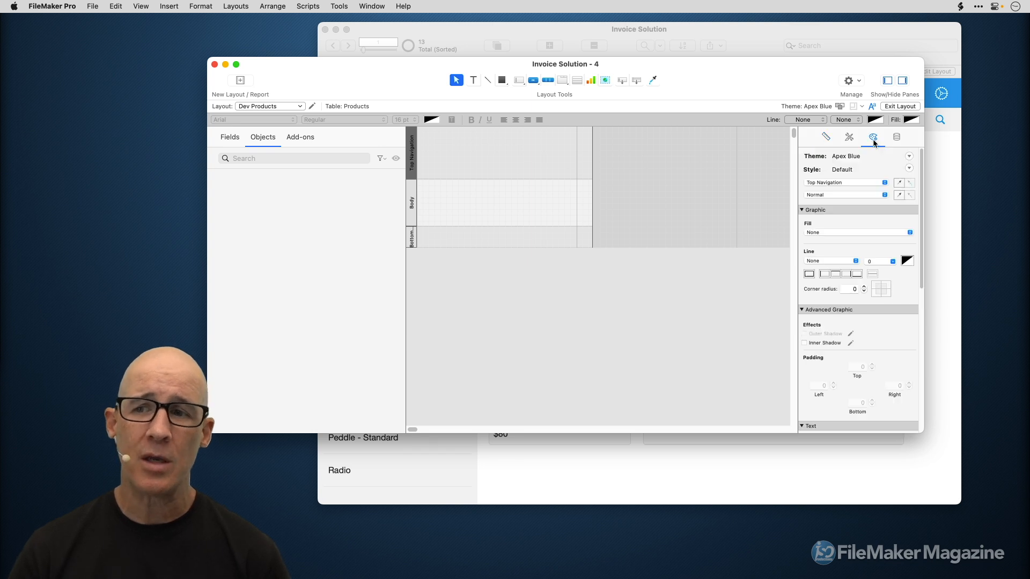
{"action": "left_click_drag", "start_coordinate": [813, 95], "coordinate": [804, 92]}
{"action": "left_click_drag", "start_coordinate": [909, 431], "coordinate": [772, 380]}
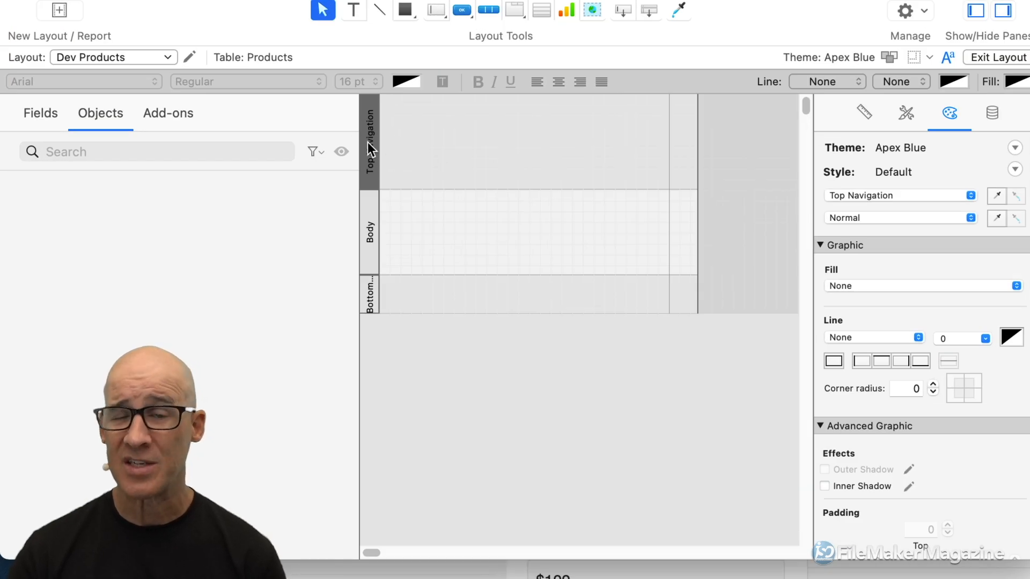
Give the Top Navigation part a solid color fill, trying a light green and a darker green before choosing red
{"action": "left_click", "coordinate": [866, 287]}
{"action": "left_click", "coordinate": [875, 304]}
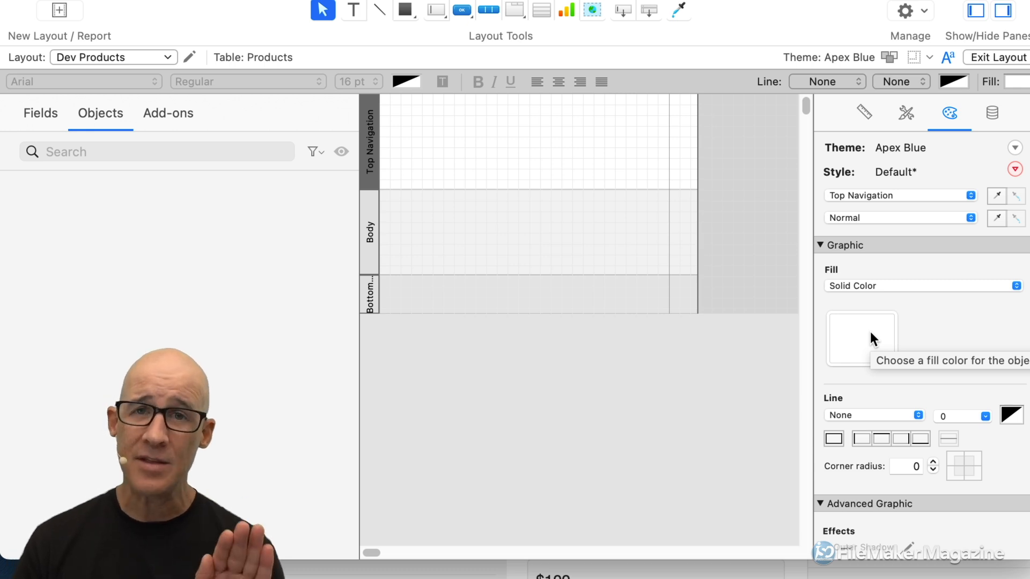
{"action": "left_click", "coordinate": [869, 333]}
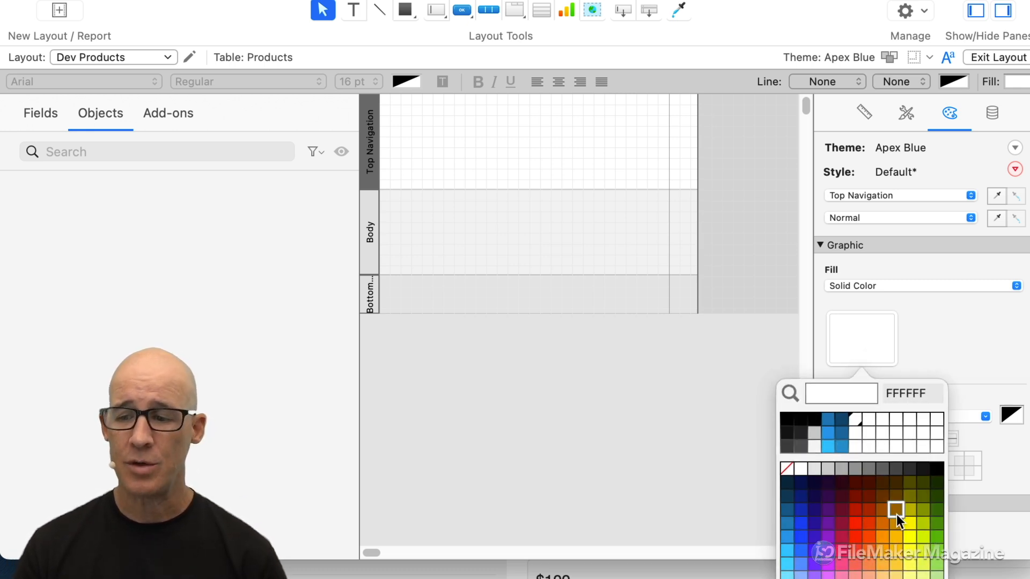
{"action": "left_click", "coordinate": [932, 544]}
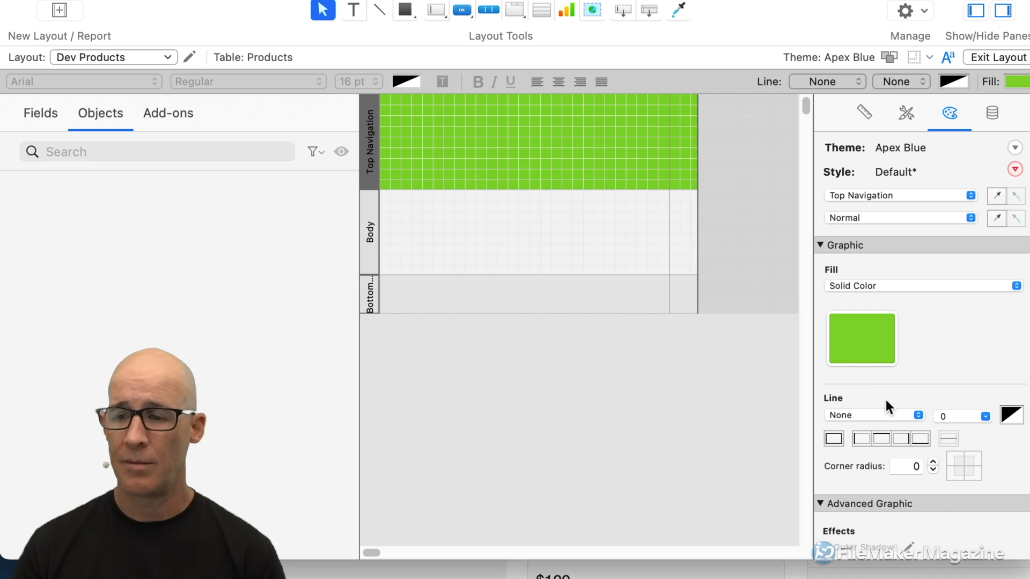
{"action": "left_click", "coordinate": [868, 356]}
{"action": "left_click", "coordinate": [938, 537]}
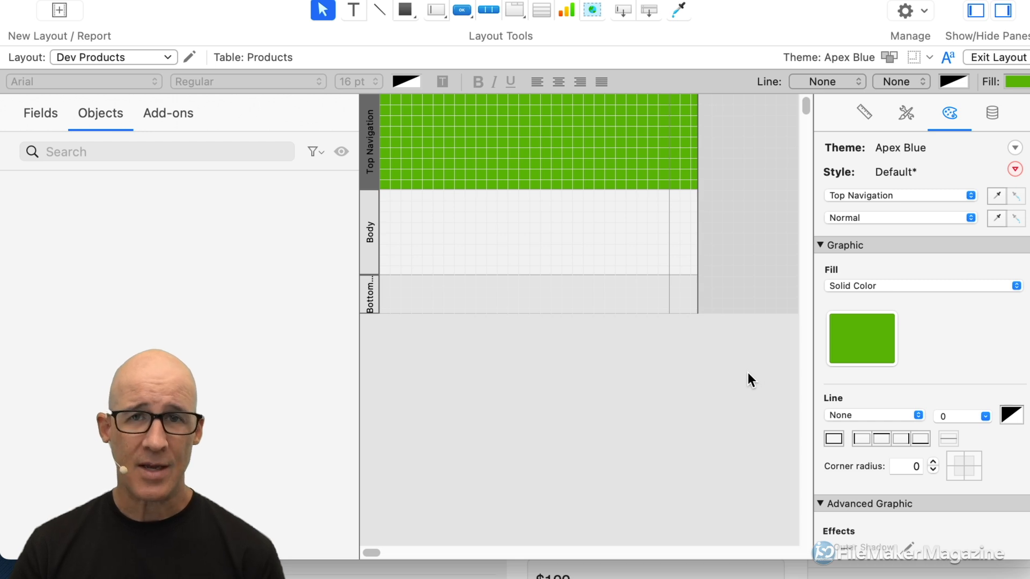
{"action": "left_click", "coordinate": [847, 334]}
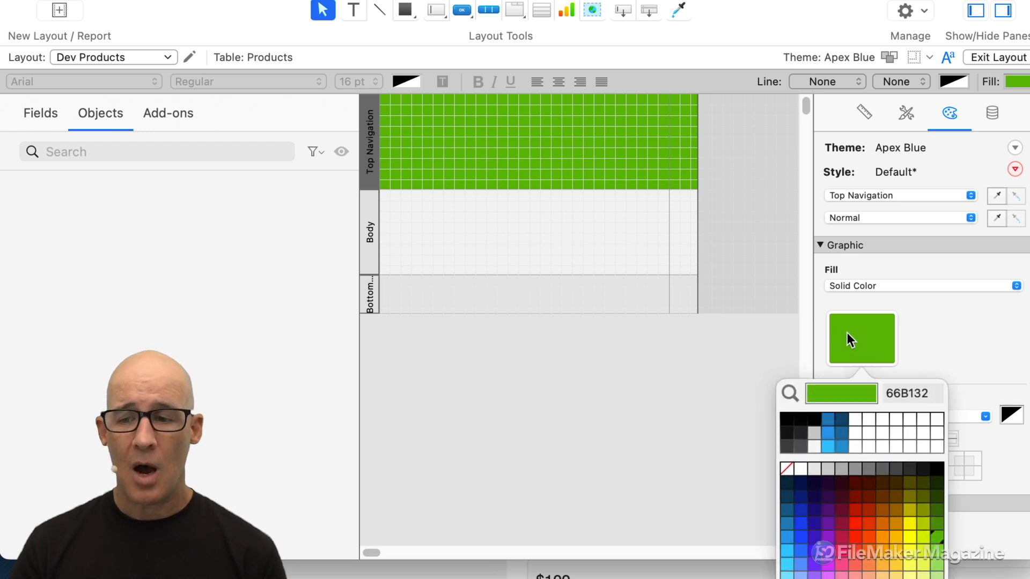
{"action": "left_click", "coordinate": [854, 536]}
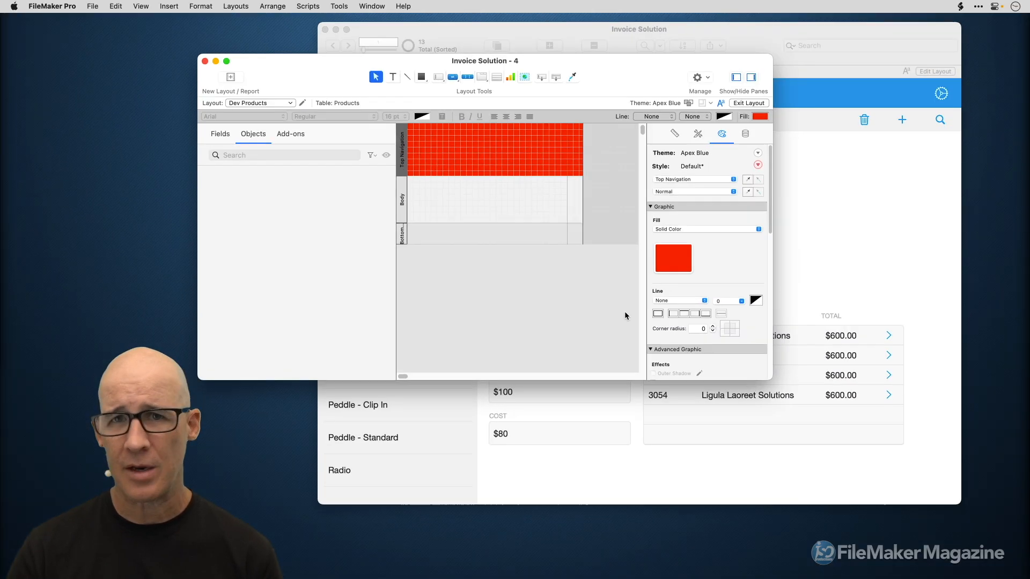
Change the Dev Products layout's theme to Minimalist and widen the window
{"action": "left_click_drag", "start_coordinate": [1029, 552], "coordinate": [1029, 499]}
{"action": "left_click_drag", "start_coordinate": [771, 347], "coordinate": [764, 340]}
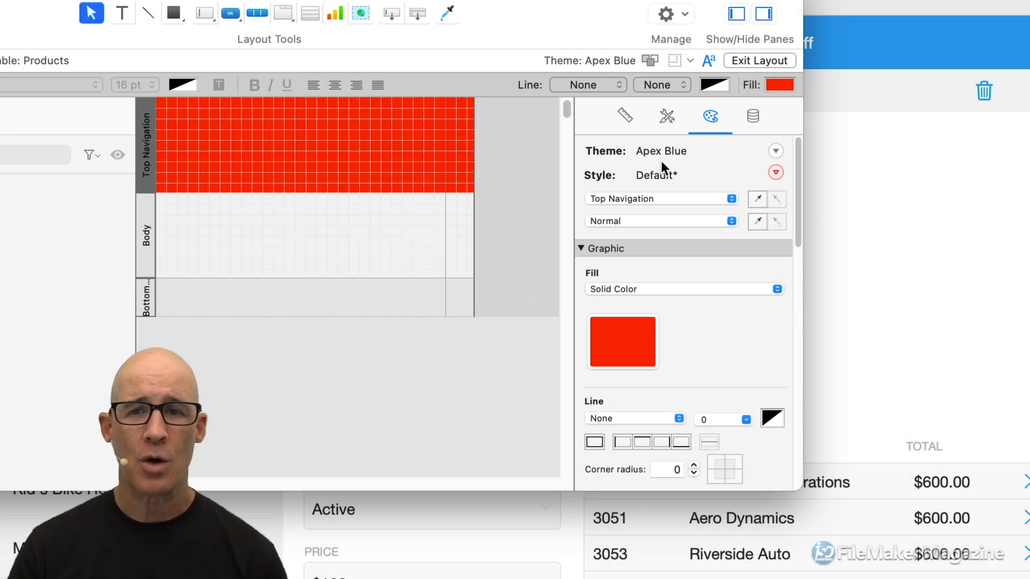
{"action": "left_click", "coordinate": [650, 60]}
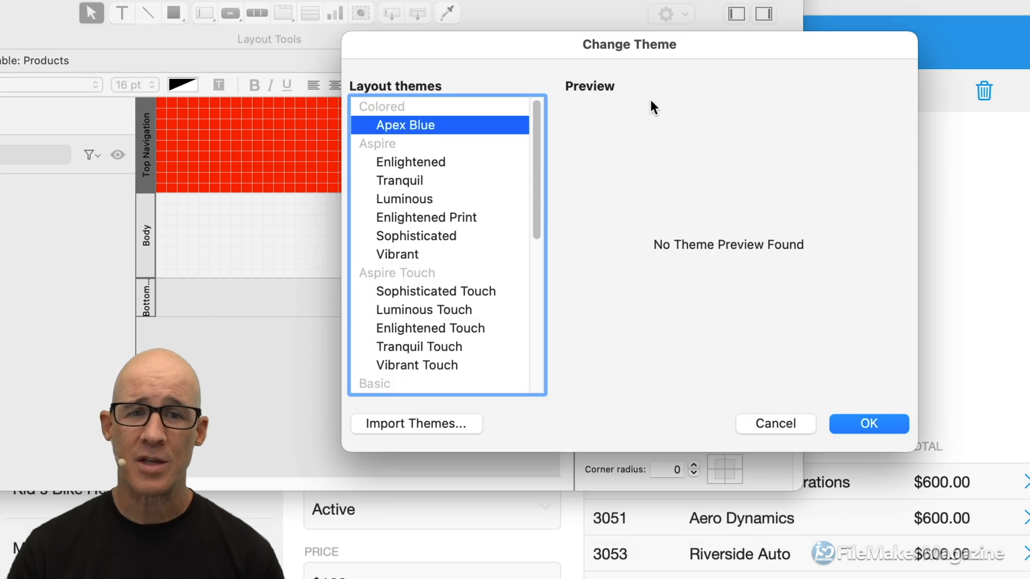
{"action": "left_click_drag", "start_coordinate": [535, 158], "coordinate": [530, 266]}
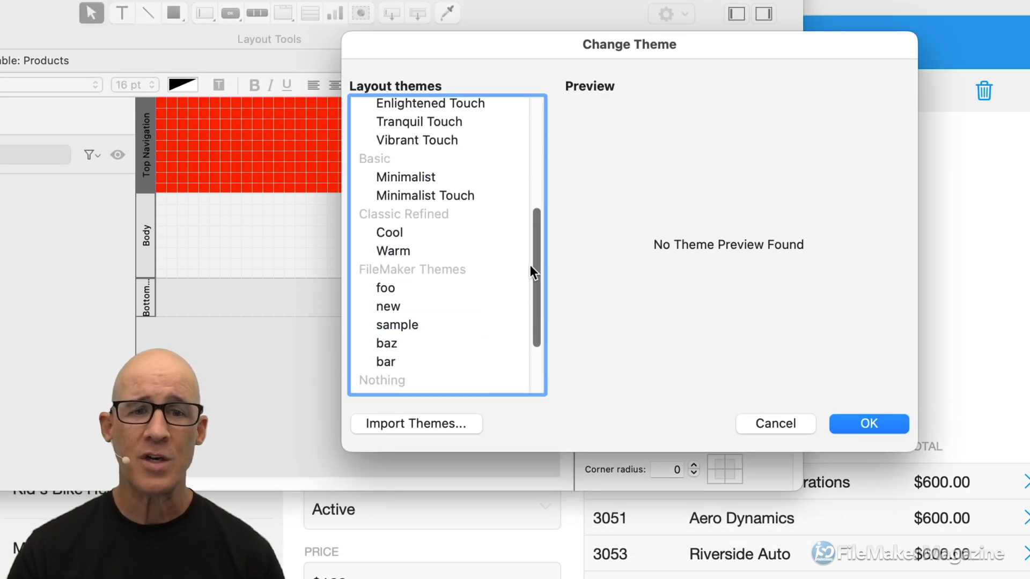
{"action": "left_click", "coordinate": [440, 179]}
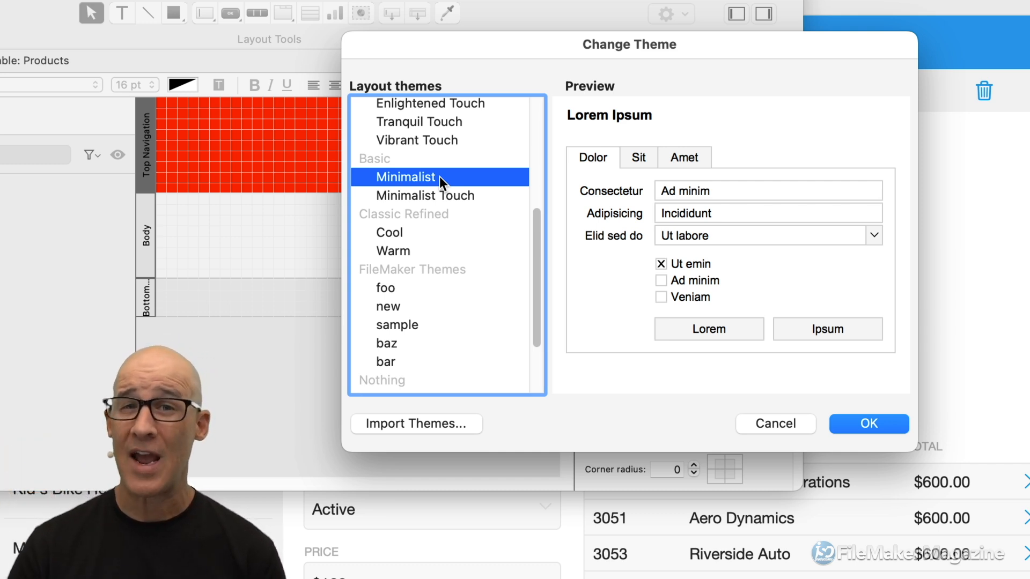
{"action": "left_click", "coordinate": [877, 425]}
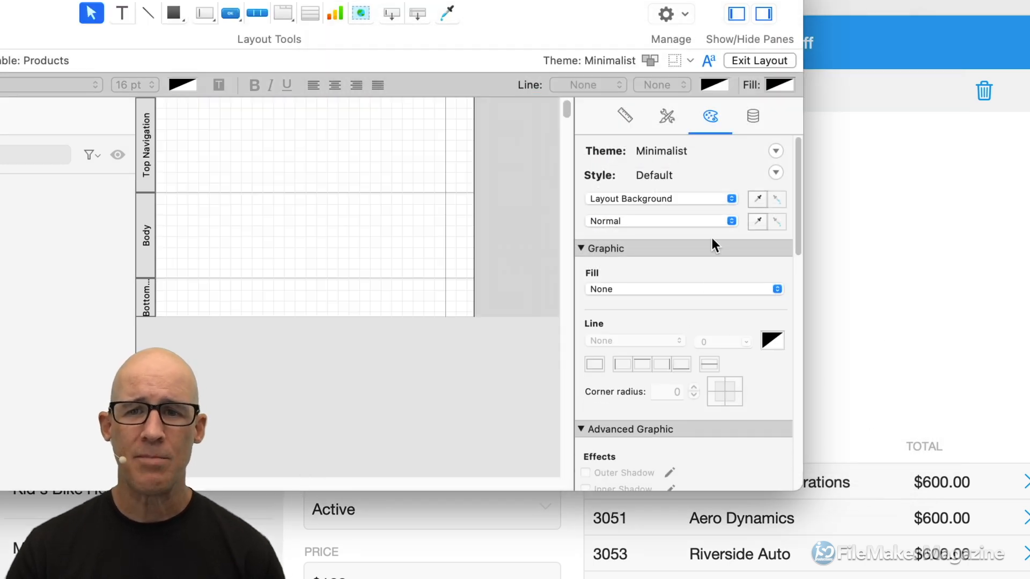
{"action": "left_click_drag", "start_coordinate": [798, 485], "coordinate": [918, 488]}
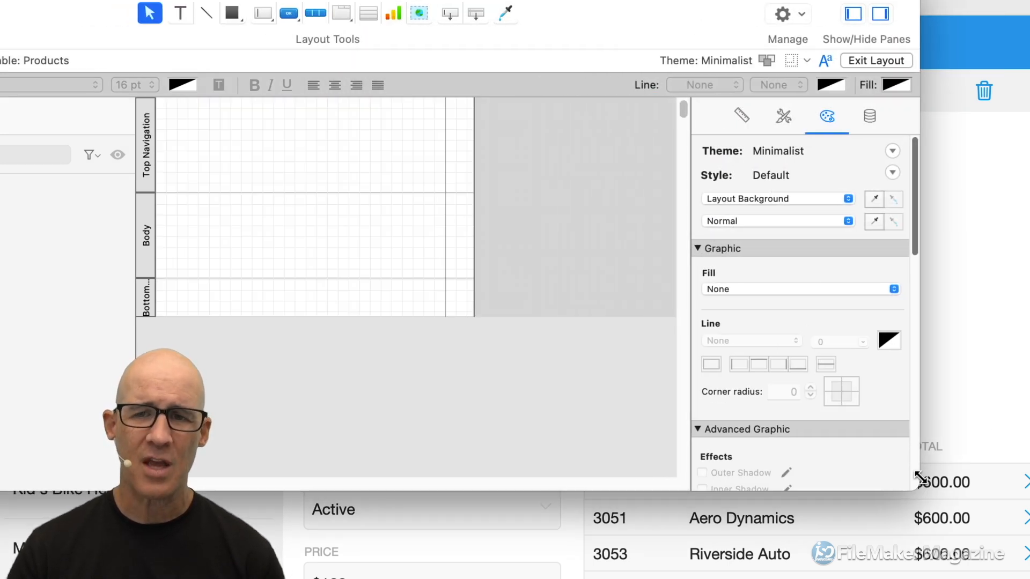
From the Products table's field list, place the PrimaryKey field in the Body part and delete its label
{"action": "left_click_drag", "start_coordinate": [628, 15], "coordinate": [715, 54]}
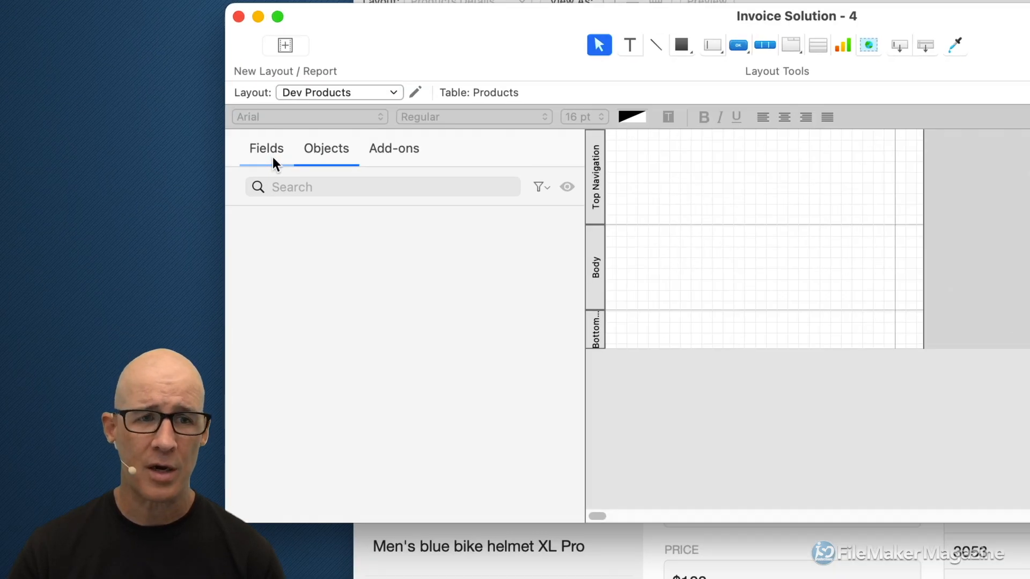
{"action": "left_click", "coordinate": [271, 158]}
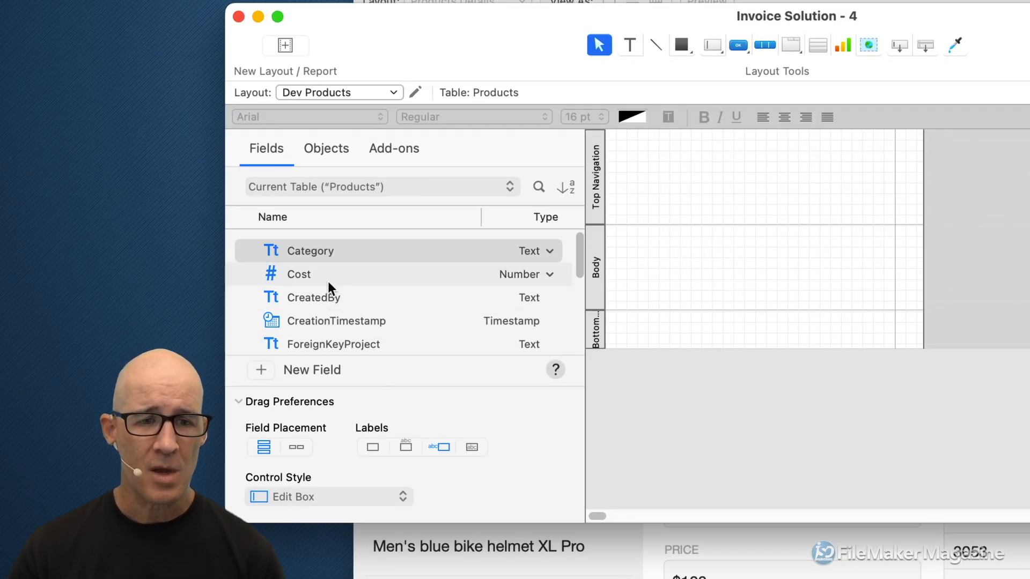
{"action": "scroll", "coordinate": [334, 295], "scroll_direction": "down", "scroll_amount": 5}
{"action": "scroll", "coordinate": [340, 292], "scroll_direction": "up", "scroll_amount": 3}
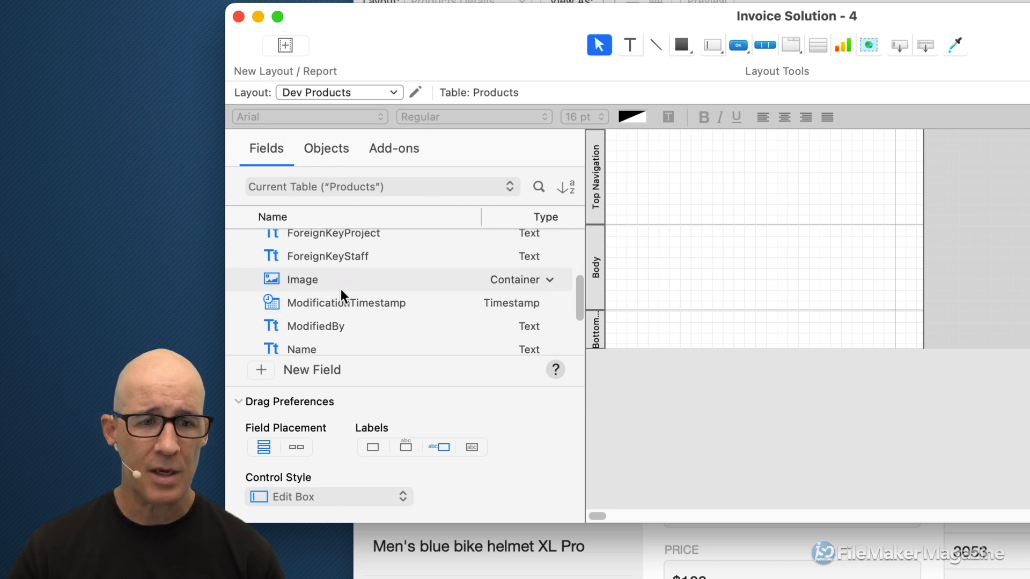
{"action": "left_click_drag", "start_coordinate": [580, 288], "coordinate": [573, 320]}
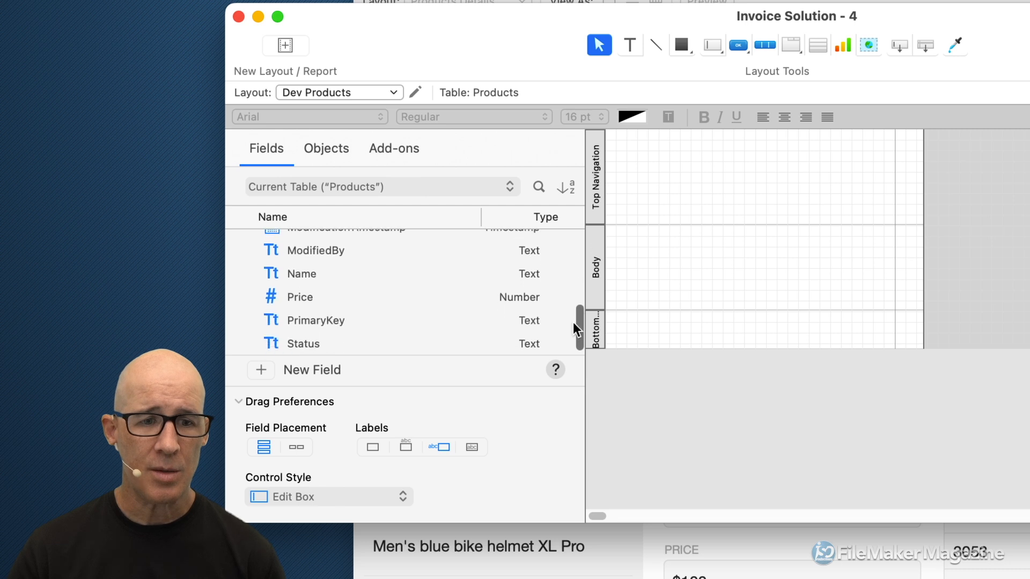
{"action": "left_click_drag", "start_coordinate": [397, 320], "coordinate": [674, 248]}
{"action": "left_click", "coordinate": [648, 260]}
{"action": "key", "text": "BackSpace"}
Set the PrimaryKey field's text to the DejaVu Sans Mono font at size 13
{"action": "left_click_drag", "start_coordinate": [706, 27], "coordinate": [642, 31]}
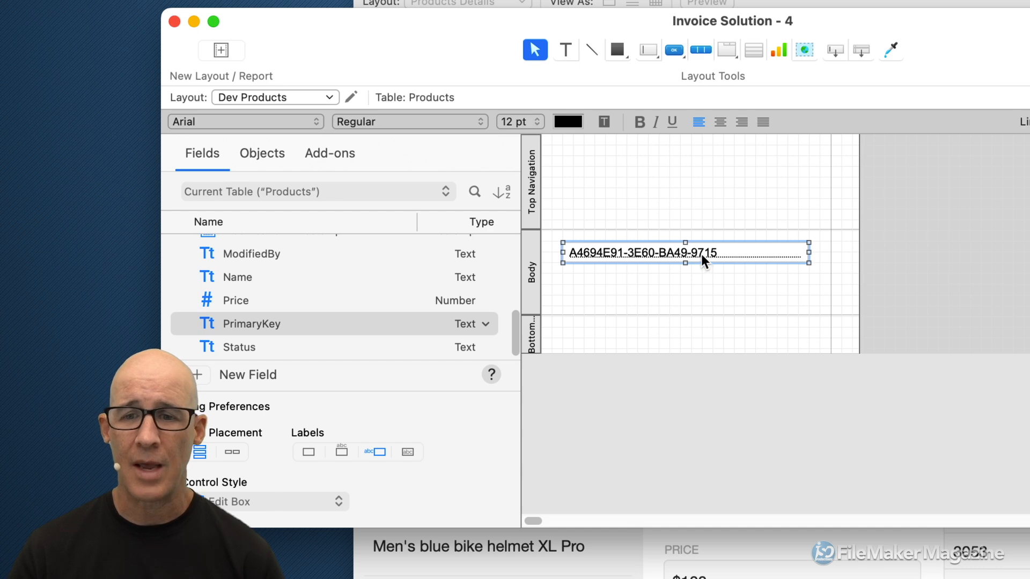
{"action": "left_click_drag", "start_coordinate": [817, 28], "coordinate": [536, 44]}
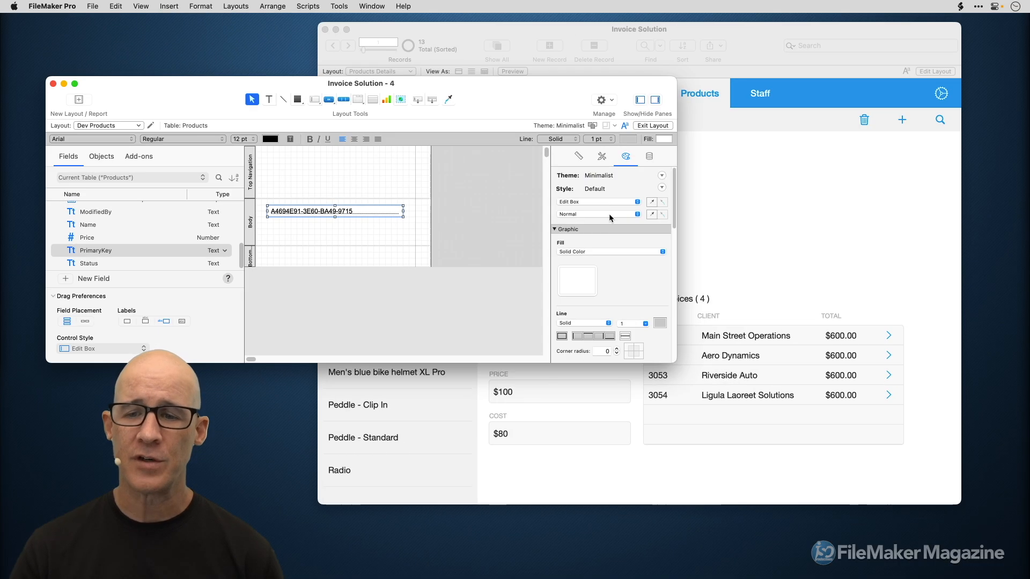
{"action": "scroll", "coordinate": [610, 217], "scroll_direction": "down", "scroll_amount": 10}
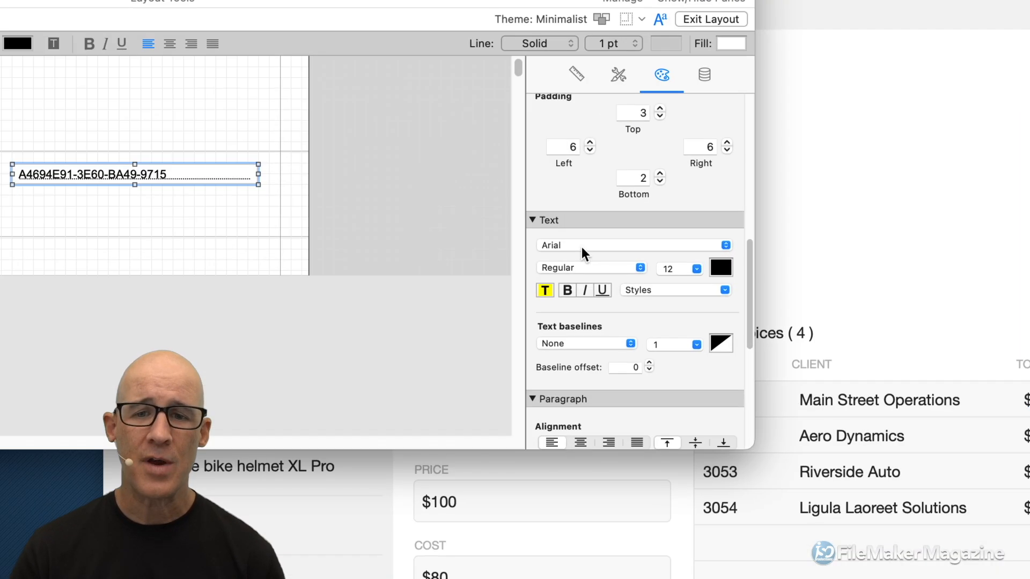
{"action": "left_click", "coordinate": [583, 251]}
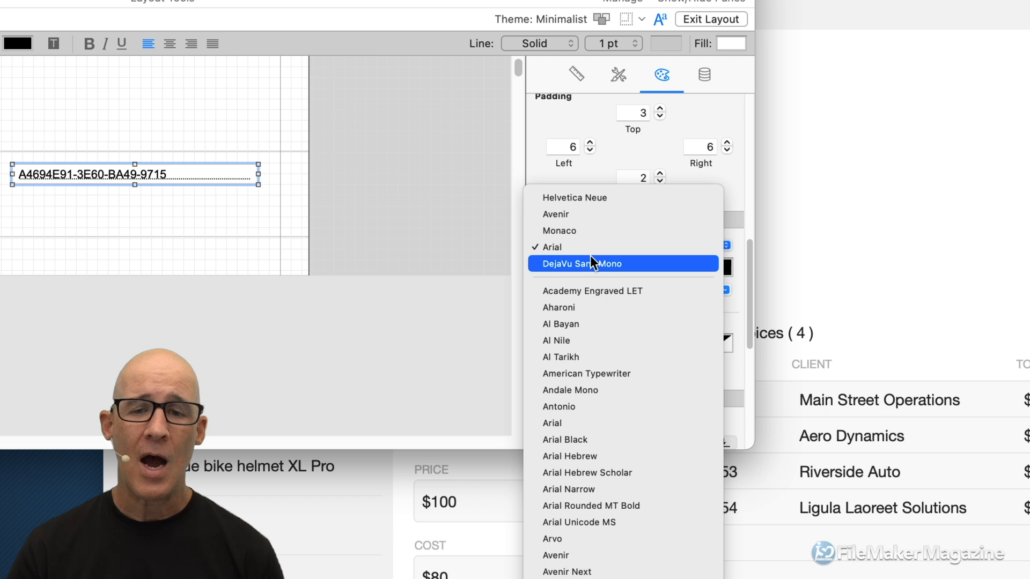
{"action": "left_click", "coordinate": [601, 269]}
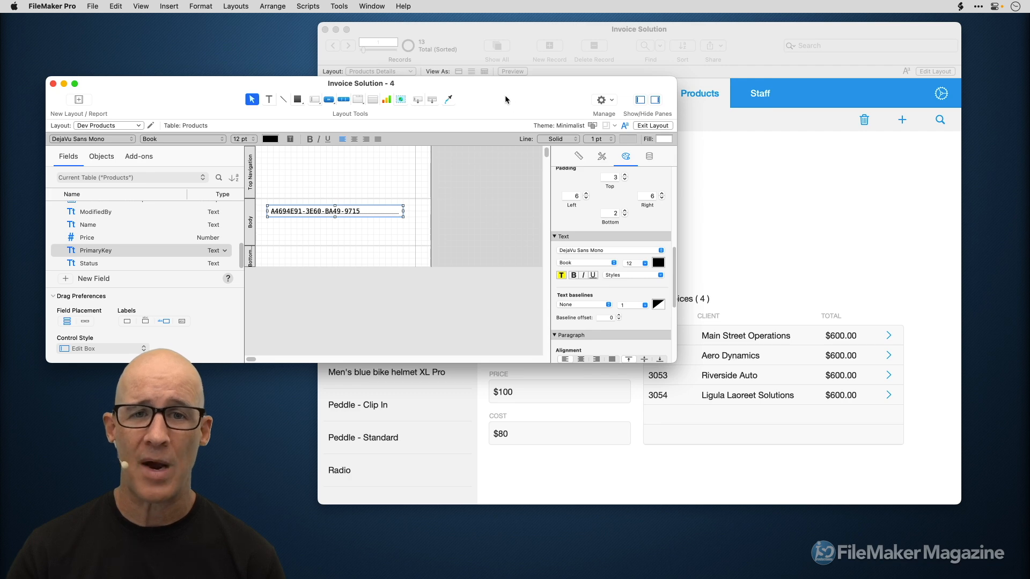
{"action": "left_click_drag", "start_coordinate": [505, 96], "coordinate": [633, 90]}
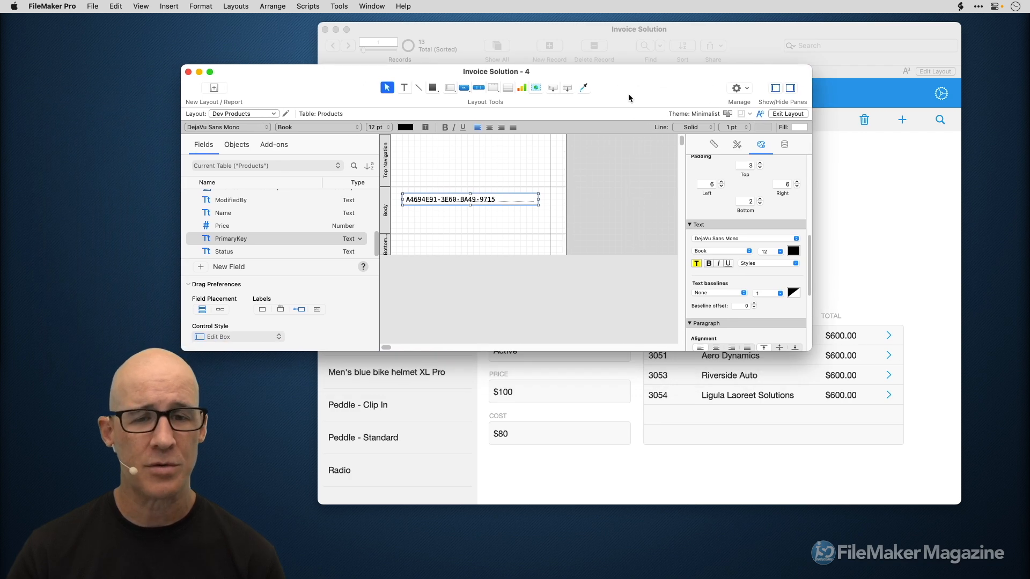
{"action": "double_click", "coordinate": [771, 252]}
{"action": "type", "text": "13"}
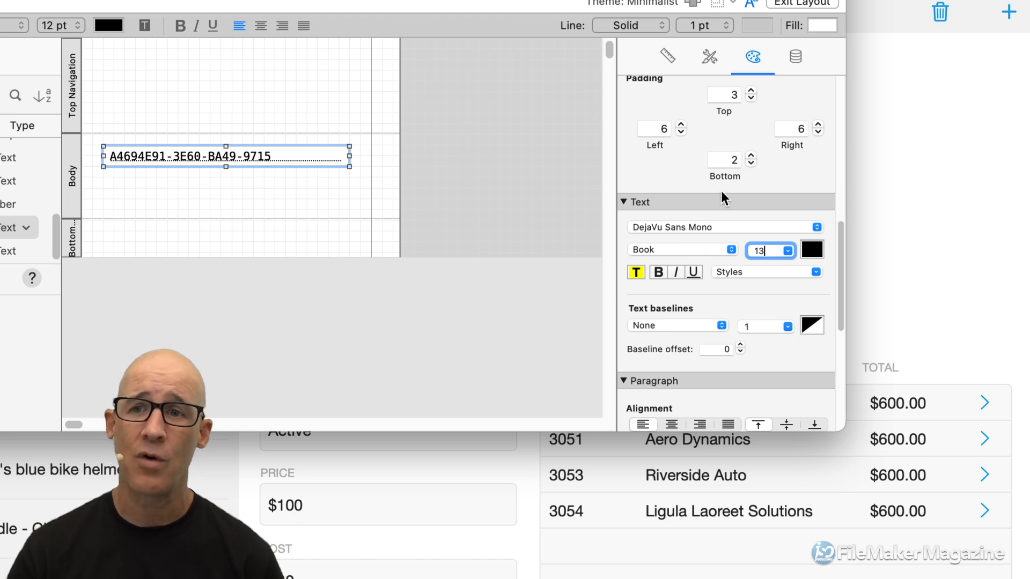
Save the PrimaryKey field's font changes to its current Default style
{"action": "scroll", "coordinate": [761, 161], "scroll_direction": "up", "scroll_amount": 10}
{"action": "left_click", "coordinate": [818, 111]}
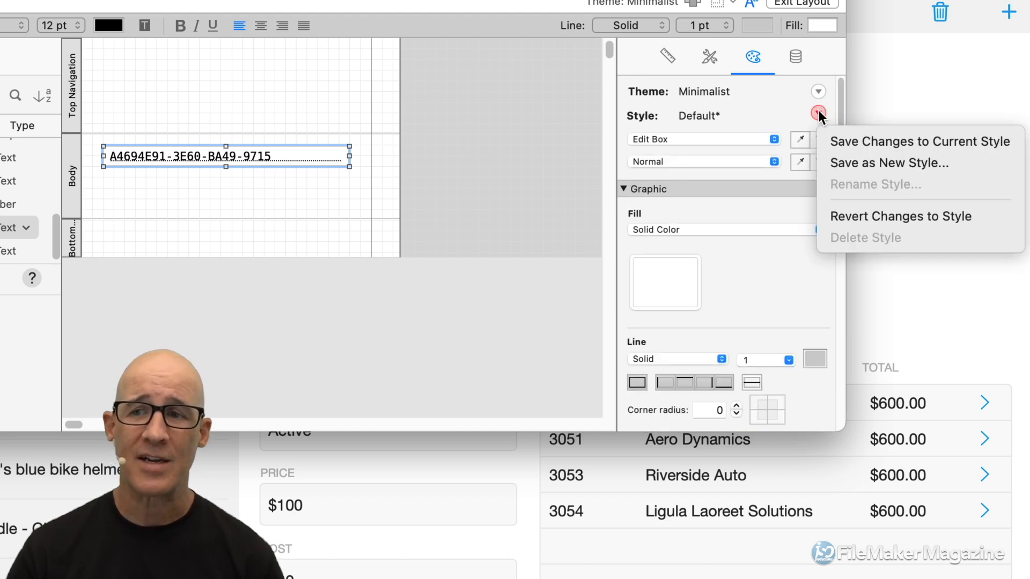
{"action": "left_click", "coordinate": [848, 143]}
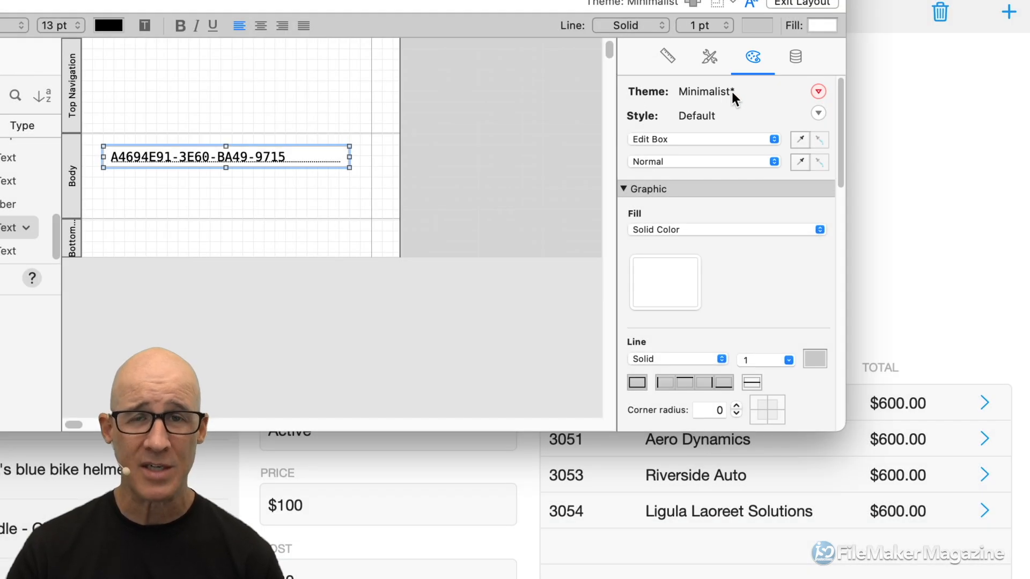
Save the modified Minimalist theme as a new theme named Developer
{"action": "left_click", "coordinate": [820, 92]}
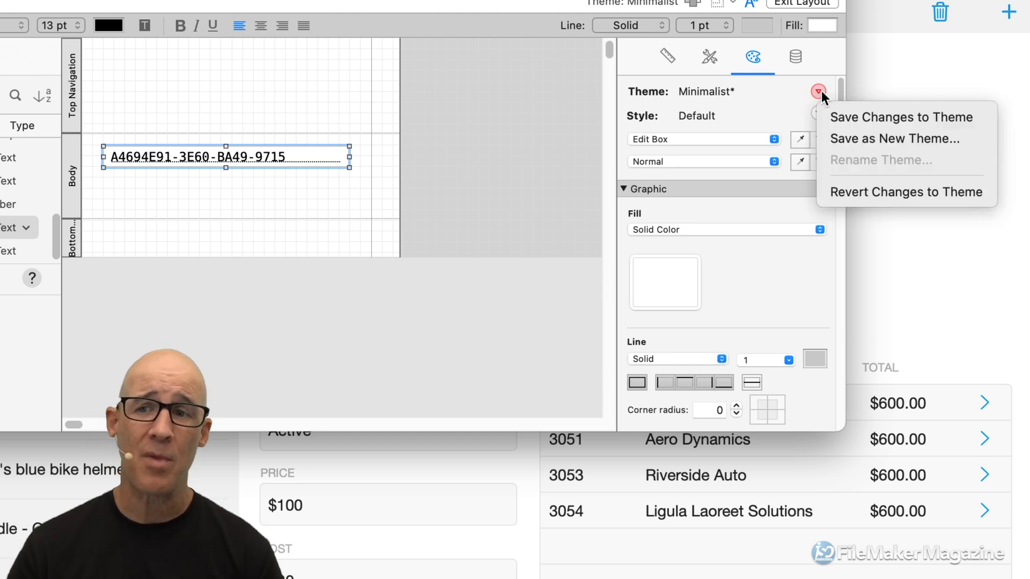
{"action": "left_click", "coordinate": [881, 139]}
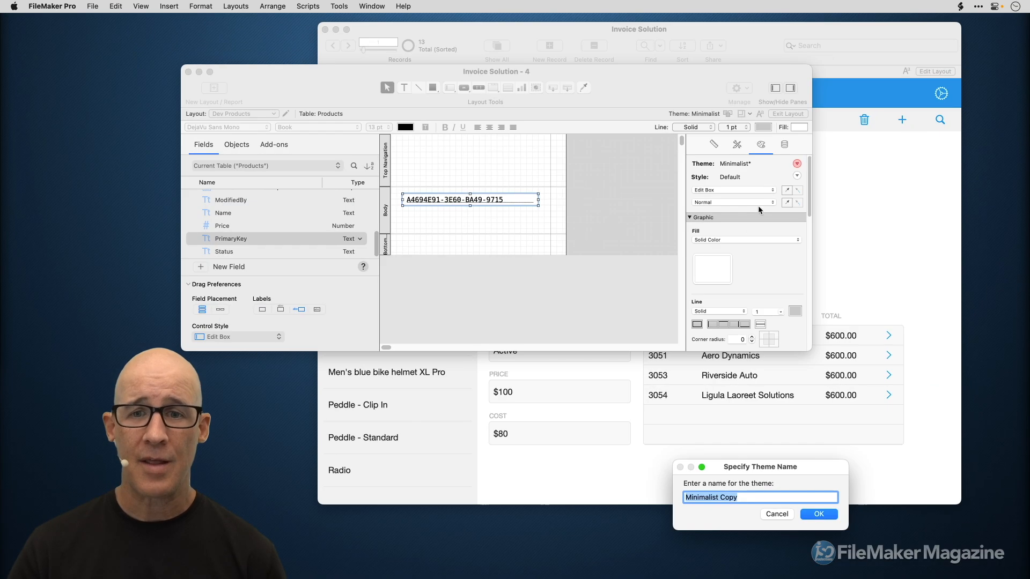
{"action": "left_click_drag", "start_coordinate": [746, 467], "coordinate": [550, 156]}
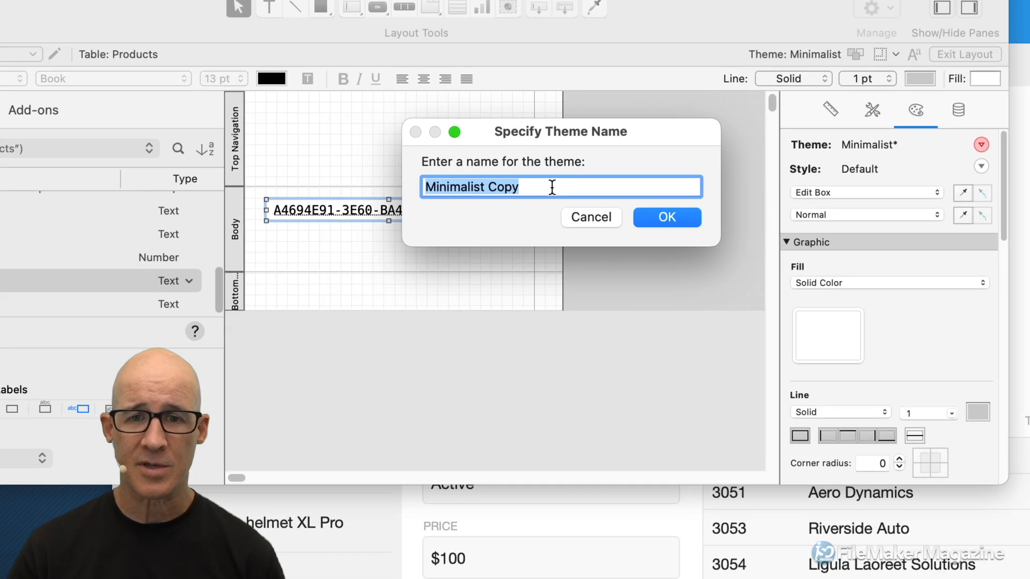
{"action": "type", "text": "Develope"}
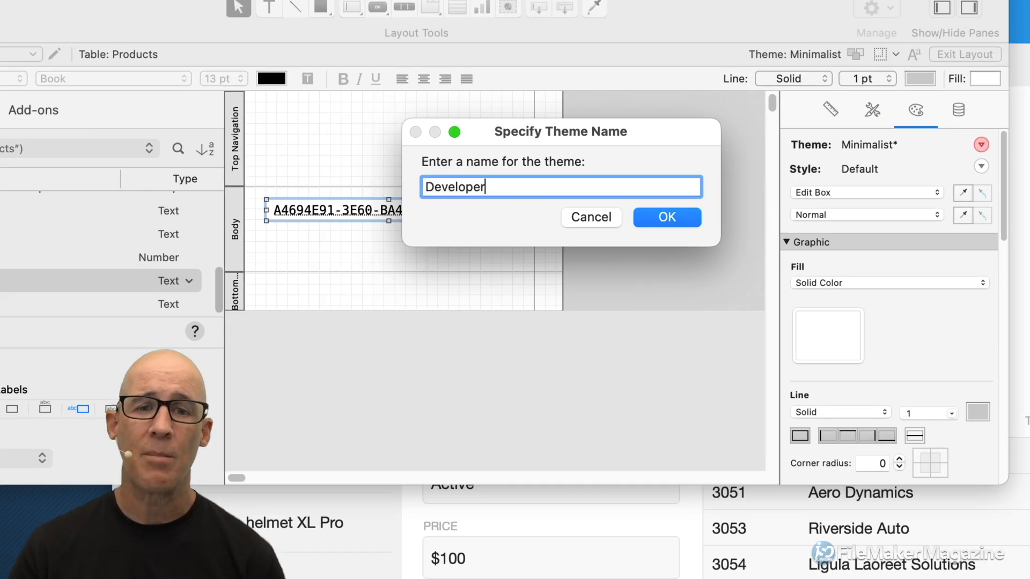
{"action": "type", "text": "r"}
{"action": "left_click", "coordinate": [659, 217]}
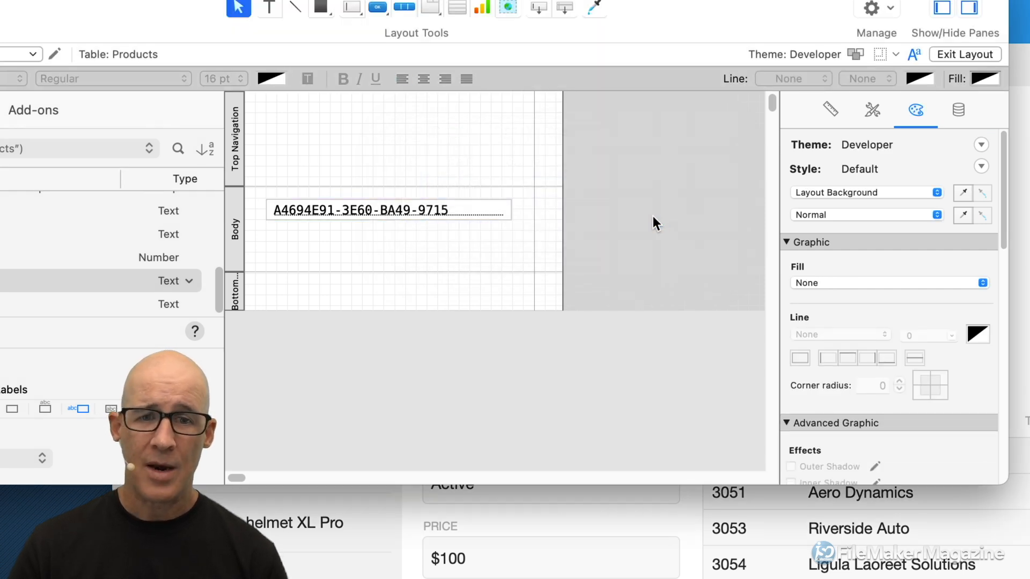
Make the PrimaryKey field slightly wider and taller, and enlarge the layout window
{"action": "left_click_drag", "start_coordinate": [514, 220], "coordinate": [545, 231]}
{"action": "left_click", "coordinate": [508, 216]}
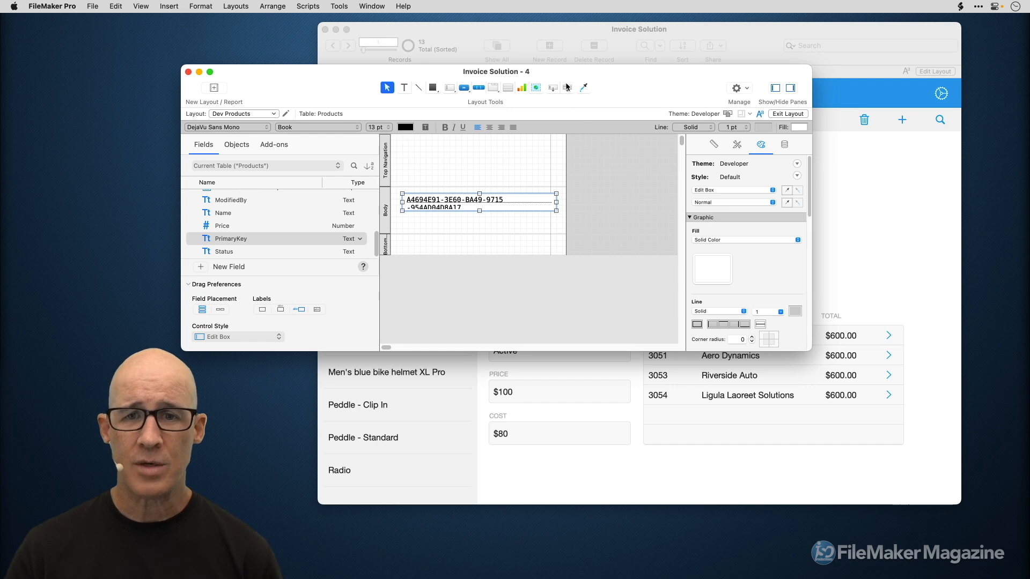
{"action": "left_click_drag", "start_coordinate": [569, 71], "coordinate": [480, 47]}
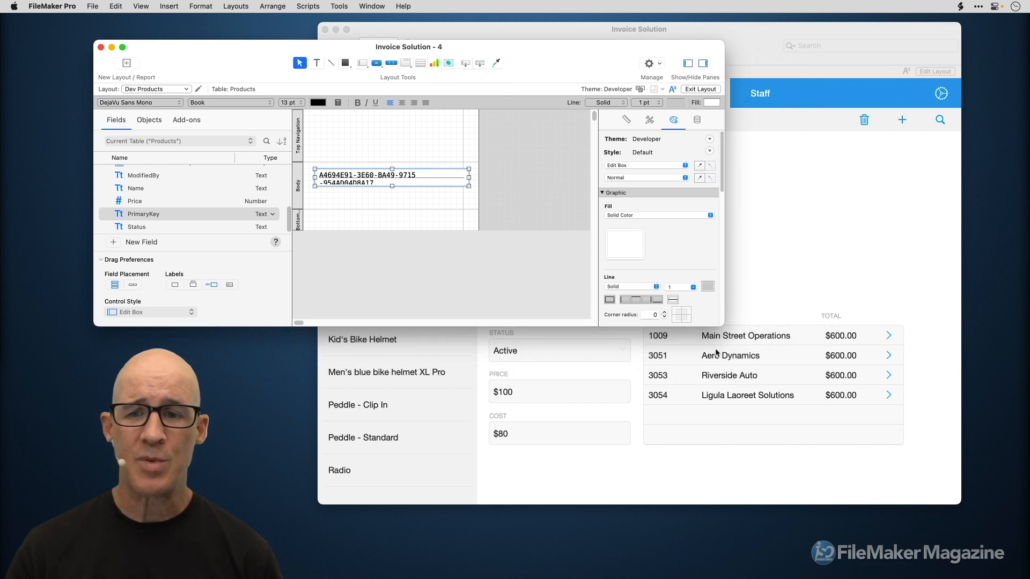
{"action": "left_click_drag", "start_coordinate": [722, 326], "coordinate": [958, 423]}
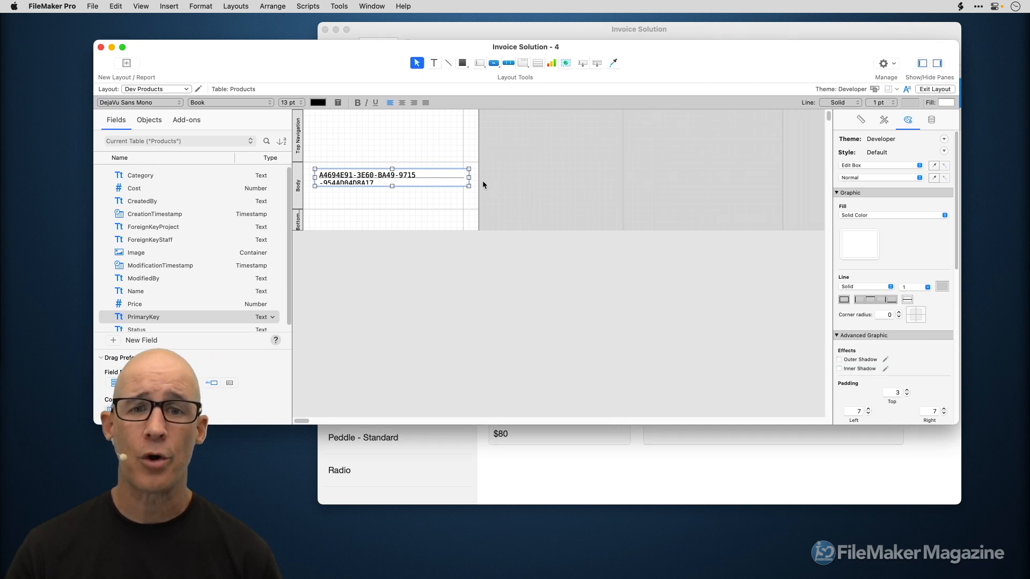
Widen the Dev Products layout and stretch the PrimaryKey field so the whole key fits on one line
{"action": "left_click_drag", "start_coordinate": [479, 177], "coordinate": [816, 190]}
{"action": "left_click_drag", "start_coordinate": [724, 64], "coordinate": [662, 66]}
{"action": "left_click_drag", "start_coordinate": [896, 425], "coordinate": [1009, 446]}
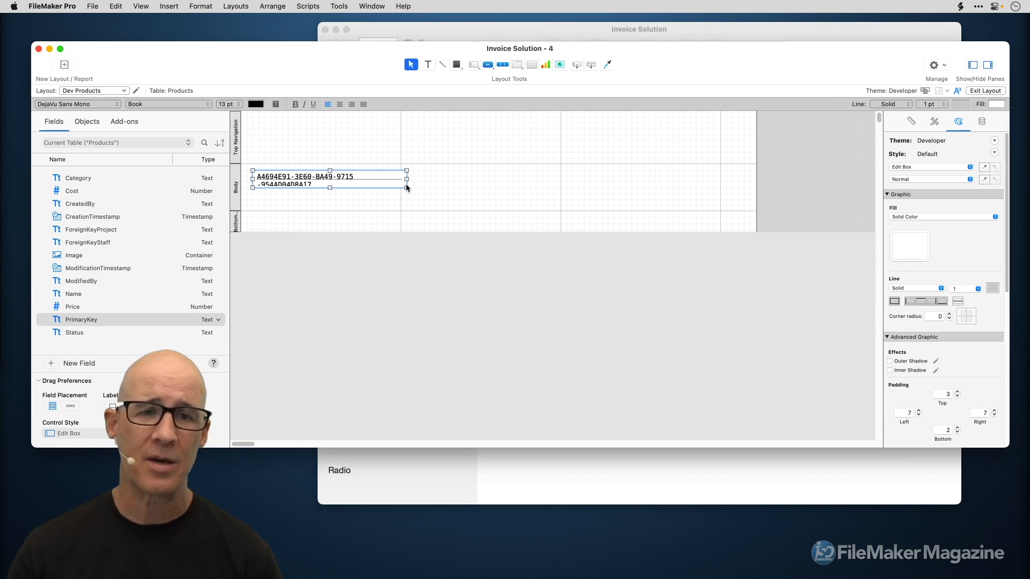
{"action": "left_click_drag", "start_coordinate": [406, 178], "coordinate": [465, 177]}
Center the PrimaryKey field's text vertically and save the change to its Default style
{"action": "scroll", "coordinate": [973, 362], "scroll_direction": "down", "scroll_amount": 10}
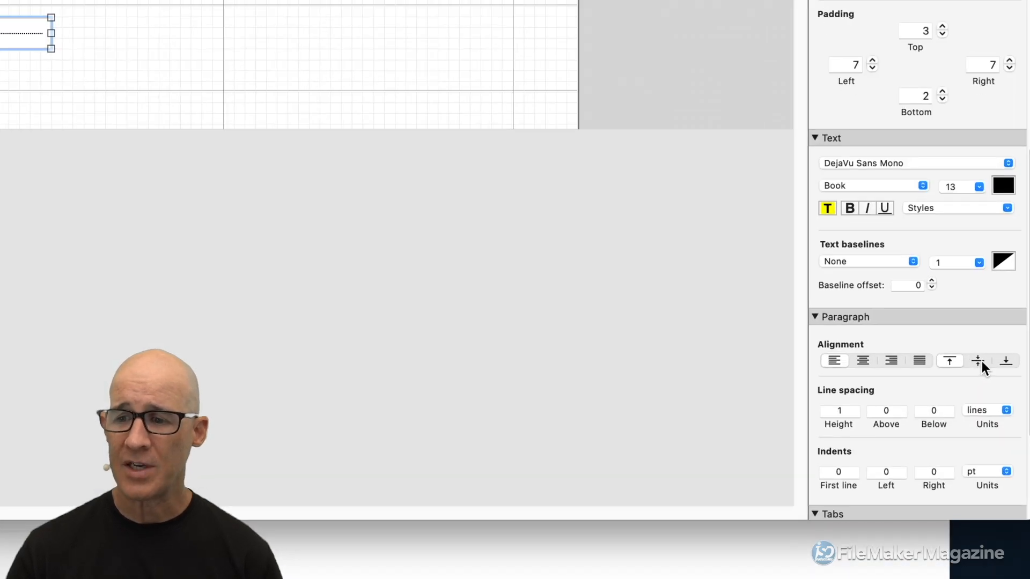
{"action": "left_click", "coordinate": [978, 361]}
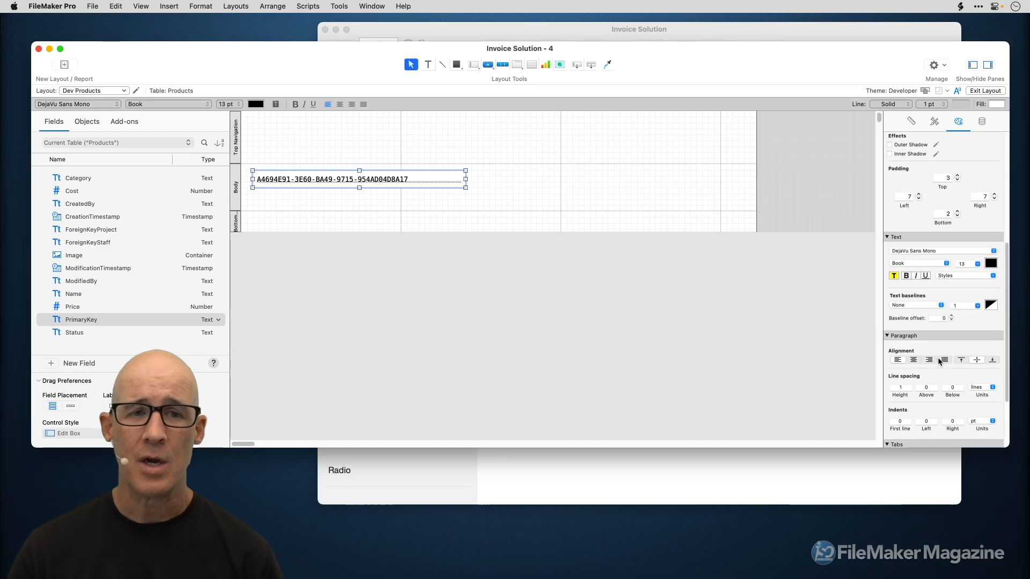
{"action": "scroll", "coordinate": [993, 0], "scroll_direction": "up", "scroll_amount": 10}
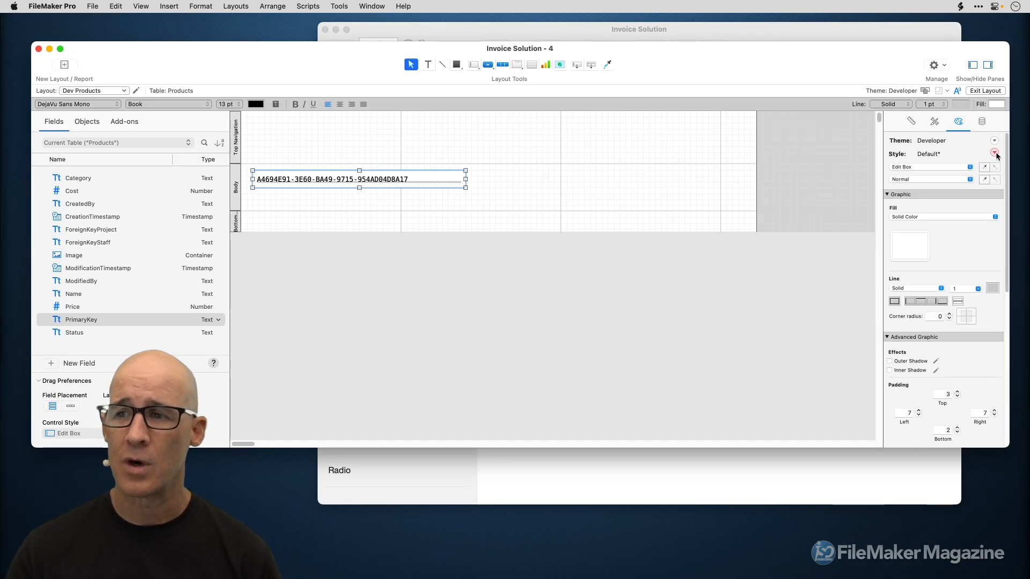
{"action": "left_click", "coordinate": [995, 153]}
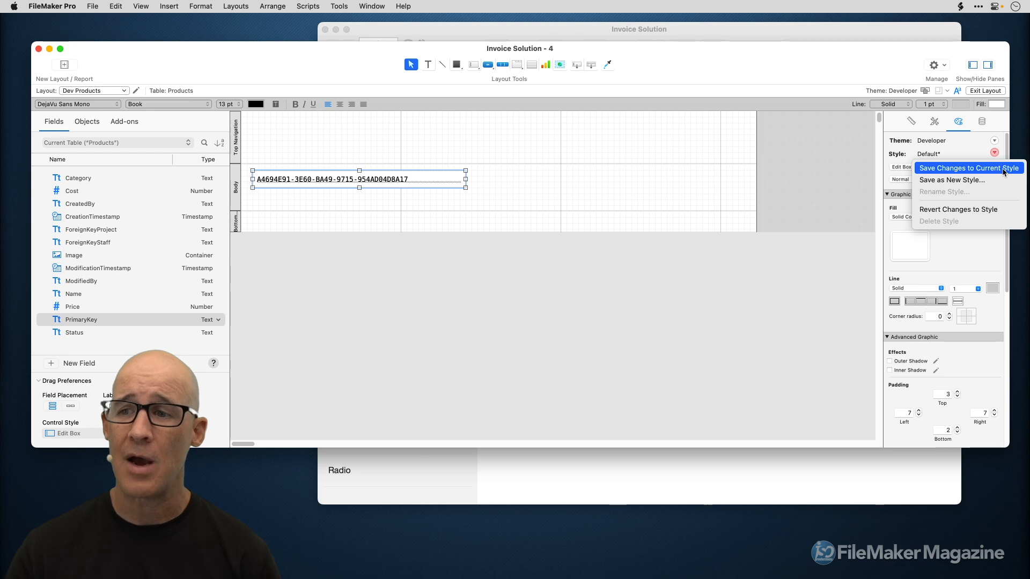
{"action": "left_click", "coordinate": [1003, 168]}
Save the style change to the Developer theme and narrow the PrimaryKey field slightly
{"action": "left_click", "coordinate": [994, 140]}
{"action": "left_click", "coordinate": [997, 155]}
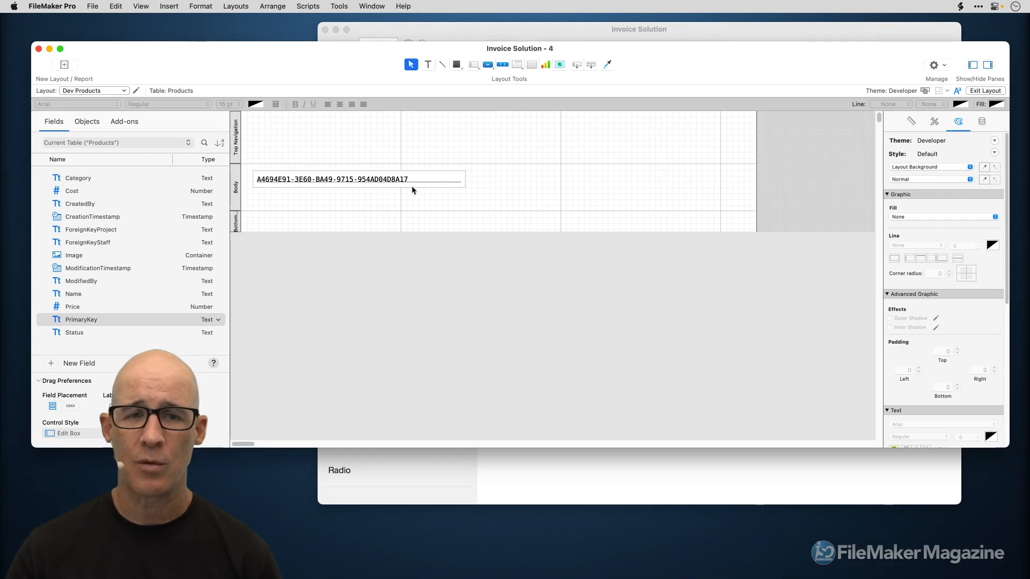
{"action": "left_click", "coordinate": [457, 179]}
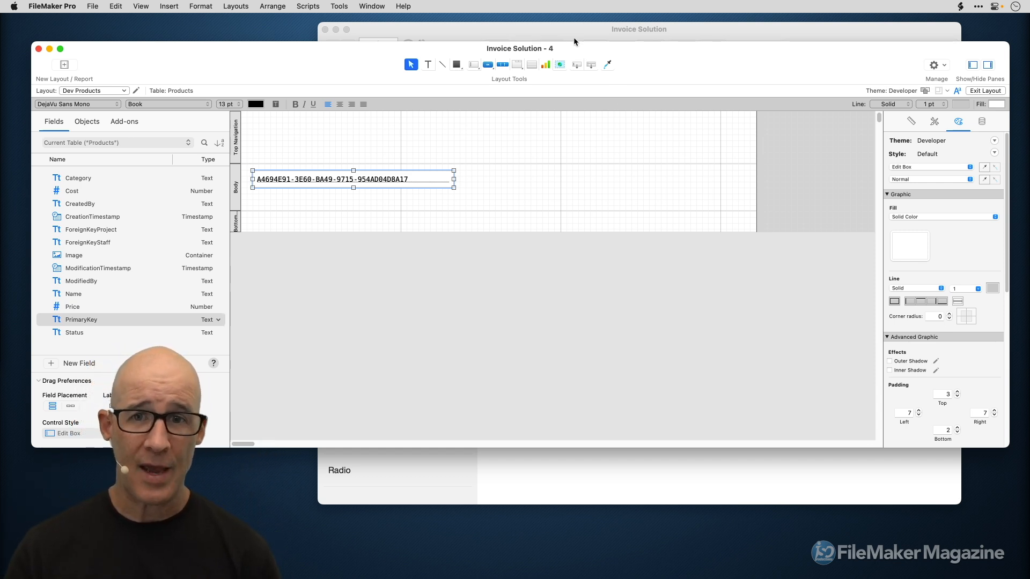
Open a new window on the Products Details layout in Browse mode and move it clear of the Dev Products window
{"action": "left_click_drag", "start_coordinate": [576, 46], "coordinate": [623, 56]}
{"action": "left_click", "coordinate": [376, 6]}
{"action": "left_click", "coordinate": [394, 18]}
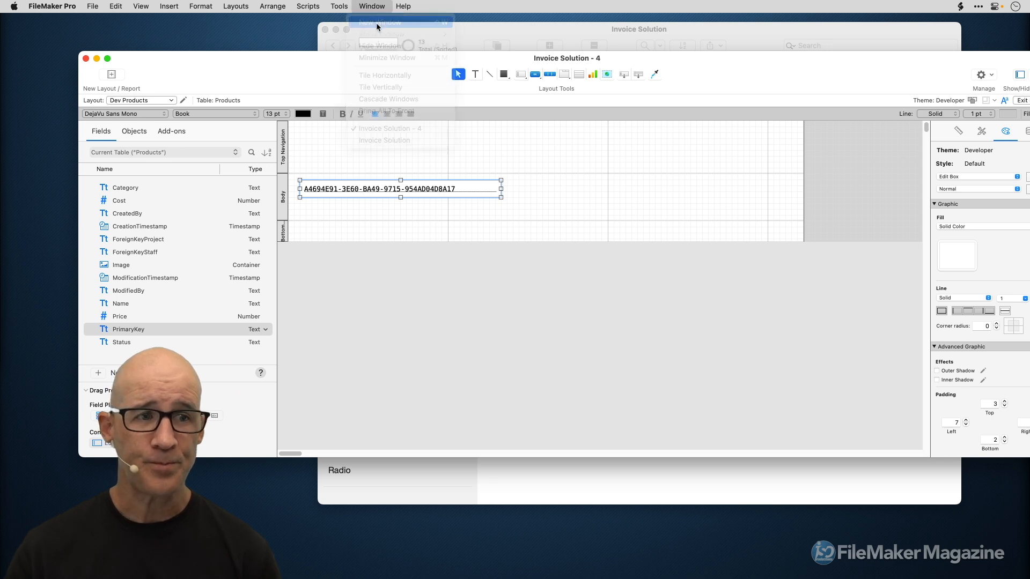
{"action": "left_click_drag", "start_coordinate": [434, 82], "coordinate": [394, 43]}
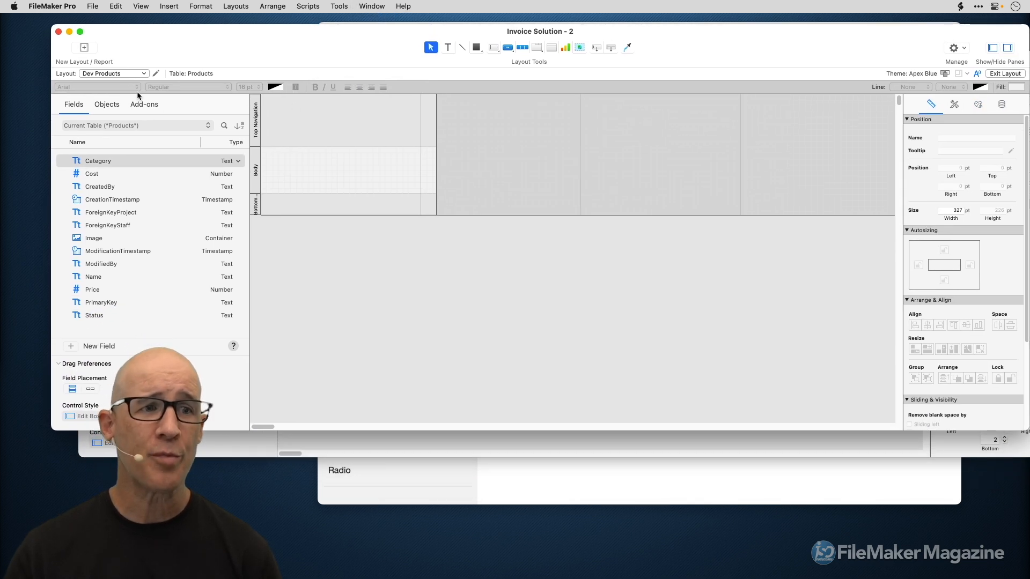
{"action": "left_click", "coordinate": [126, 73]}
{"action": "mouse_move", "coordinate": [129, 134]}
{"action": "left_click", "coordinate": [188, 134]}
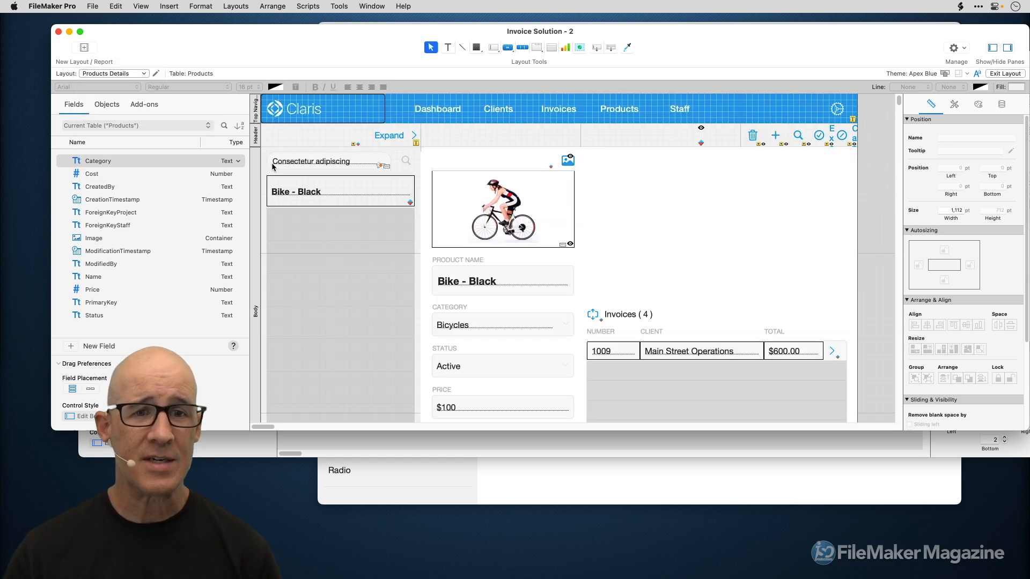
{"action": "key", "text": "super+b"}
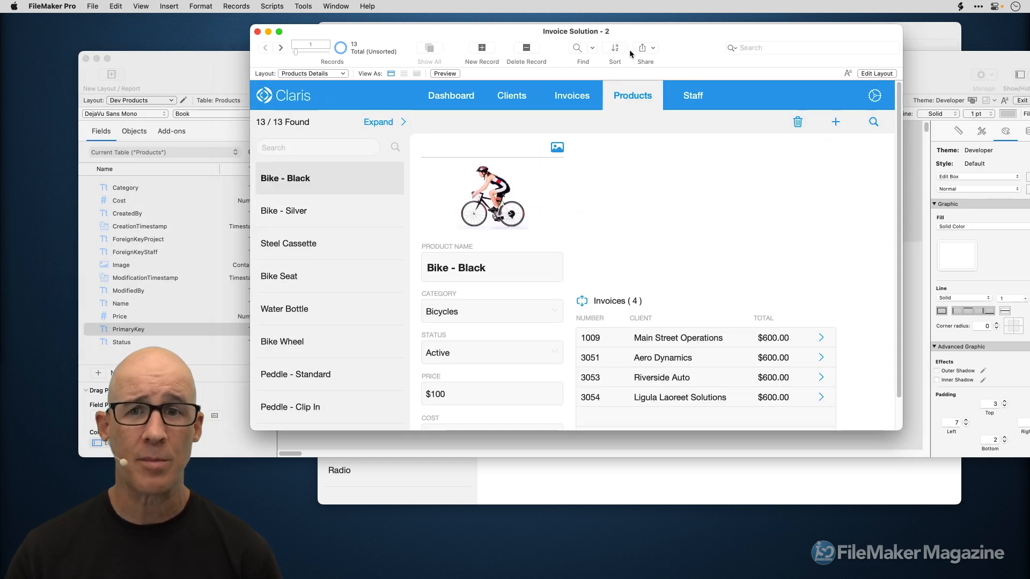
{"action": "left_click_drag", "start_coordinate": [507, 31], "coordinate": [462, 29]}
{"action": "double_click", "coordinate": [445, 53]}
Show the Dev Products layout in Browse mode, shrink its window and place it beside the Products Details window
{"action": "left_click", "coordinate": [693, 82]}
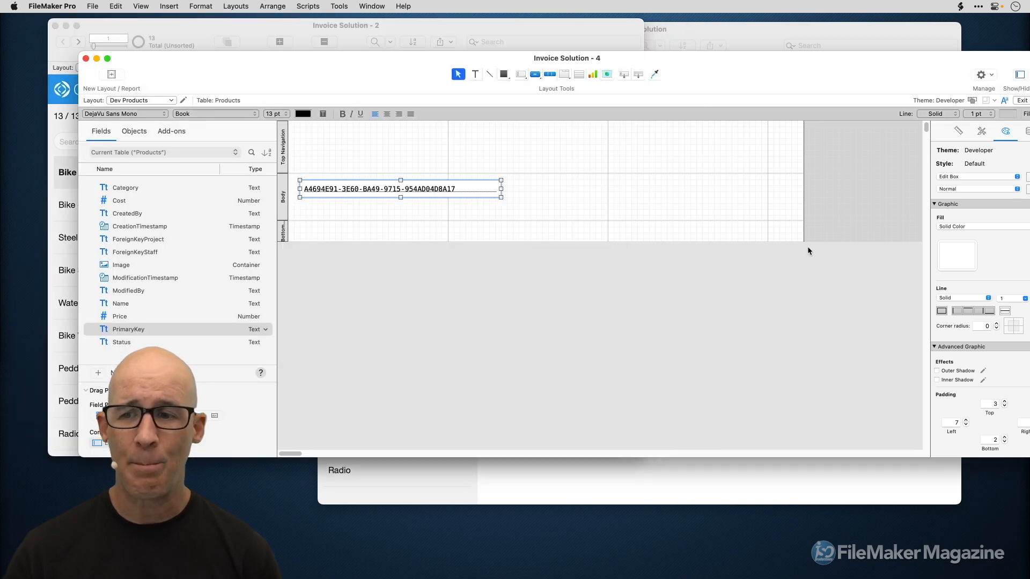
{"action": "key", "text": "super+b"}
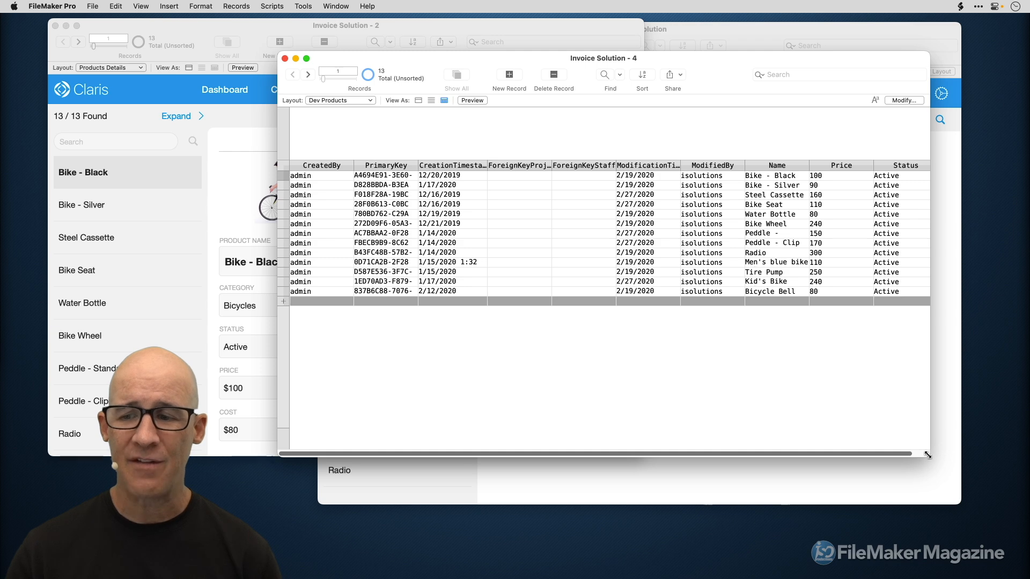
{"action": "left_click_drag", "start_coordinate": [919, 457], "coordinate": [792, 362]}
{"action": "left_click_drag", "start_coordinate": [577, 59], "coordinate": [788, 133]}
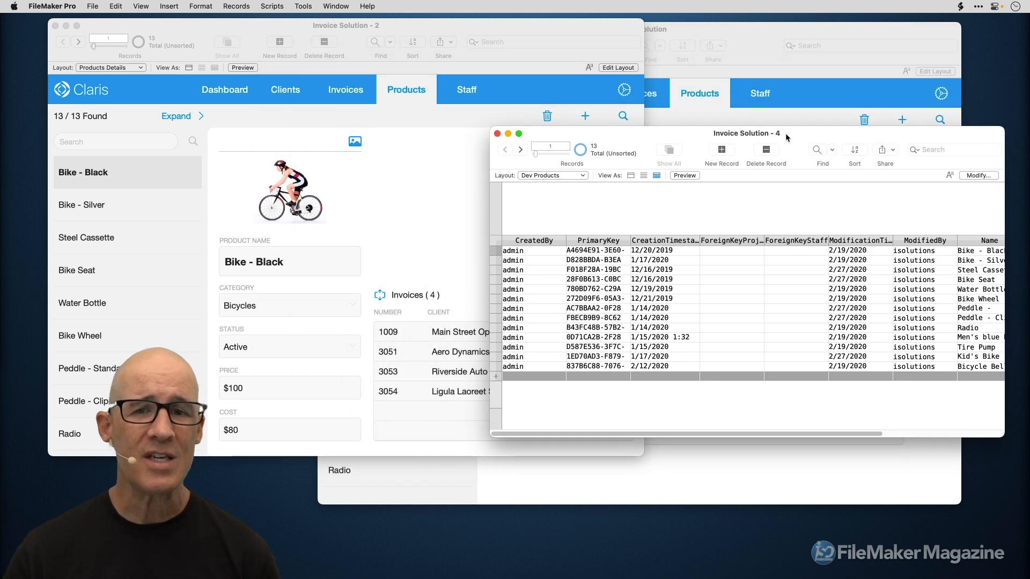
{"action": "left_click_drag", "start_coordinate": [601, 129], "coordinate": [667, 91]}
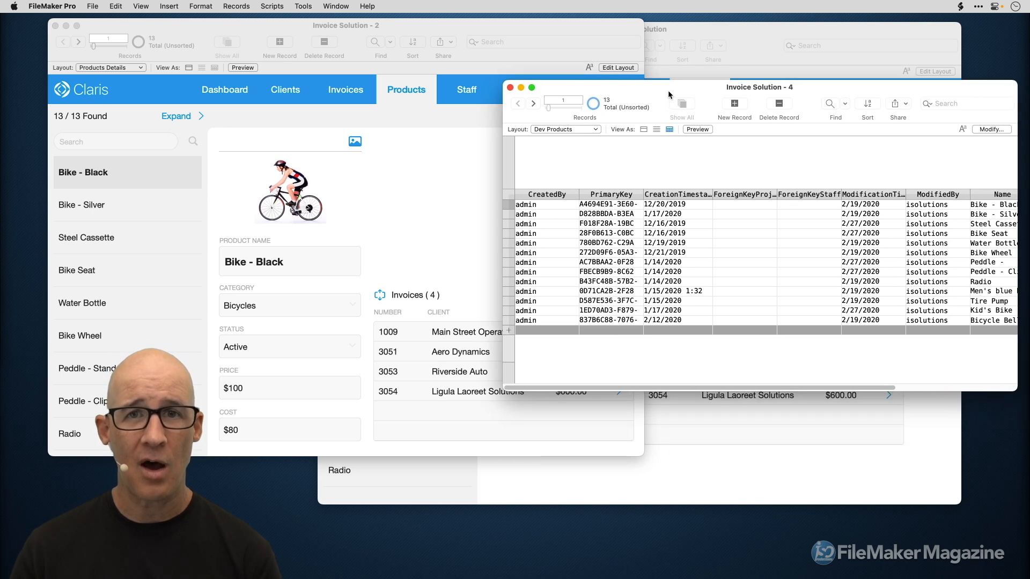
Compare the Products Details and Dev Products windows, and move the Name column directly after PrimaryKey in the Dev Products table
{"action": "left_click", "coordinate": [465, 25]}
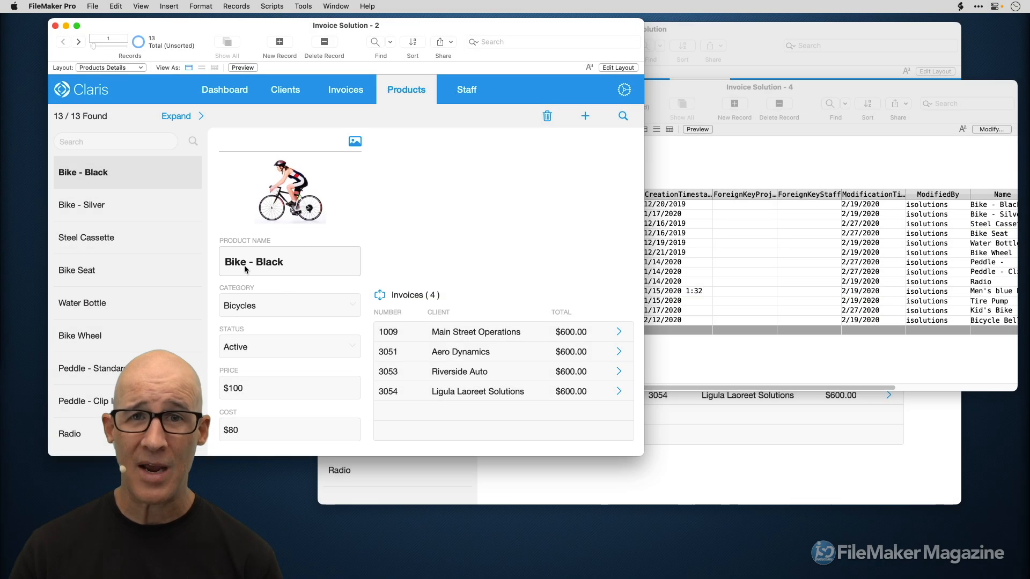
{"action": "left_click", "coordinate": [836, 253]}
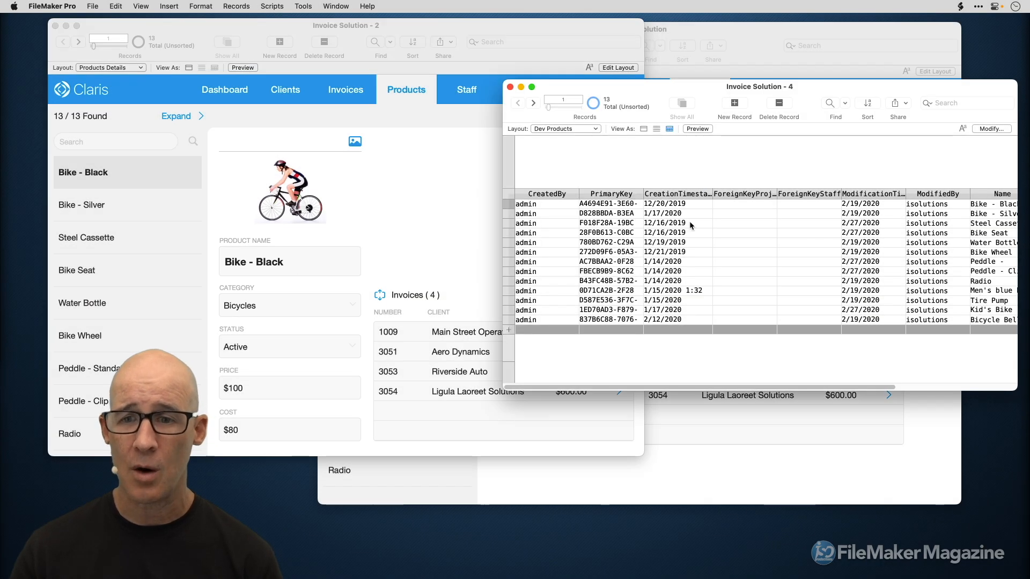
{"action": "left_click", "coordinate": [986, 196]}
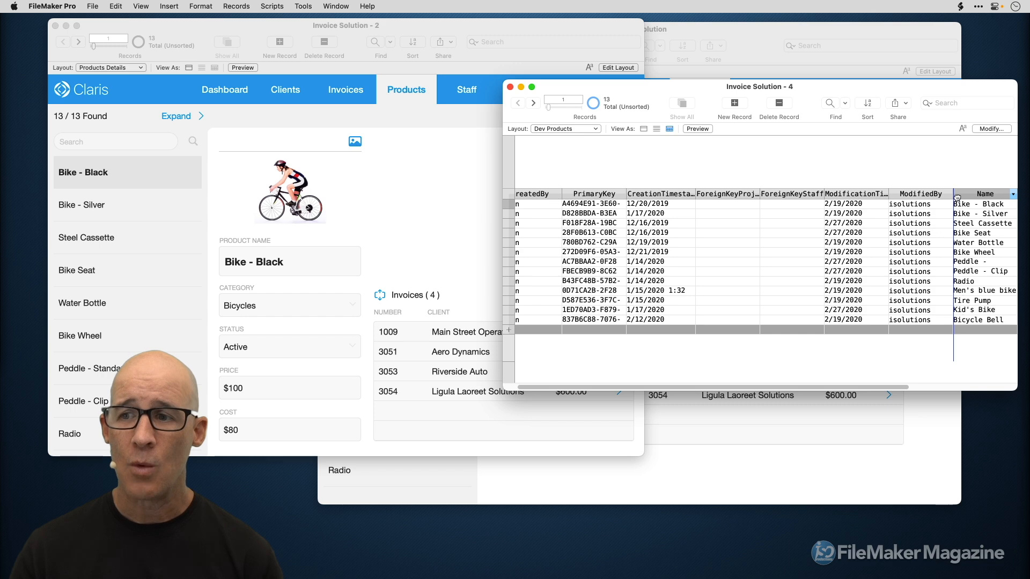
{"action": "left_click_drag", "start_coordinate": [981, 196], "coordinate": [820, 201]}
{"action": "scroll", "coordinate": [605, 203], "scroll_direction": "left", "scroll_amount": 2}
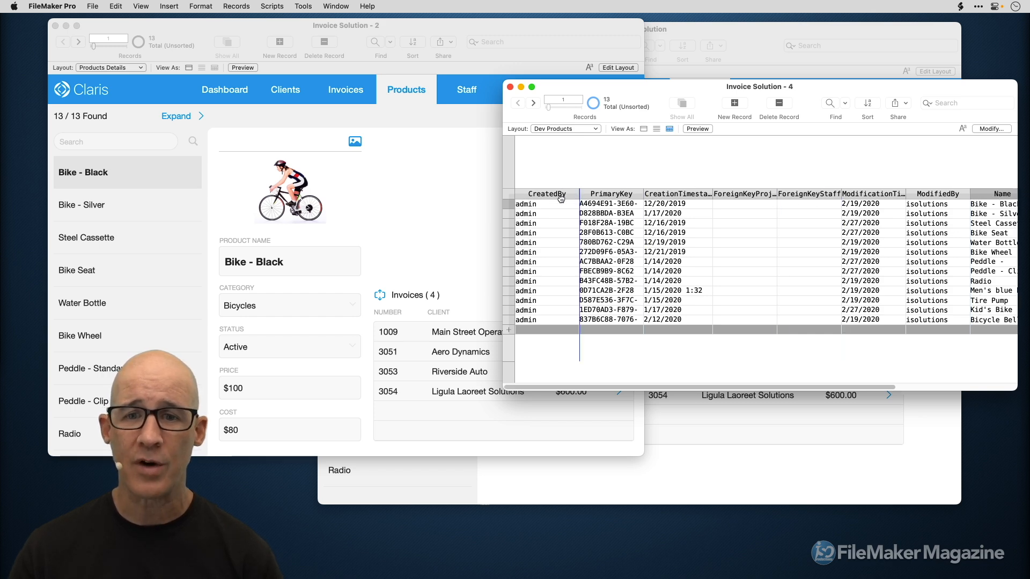
{"action": "left_click_drag", "start_coordinate": [641, 195], "coordinate": [644, 196]}
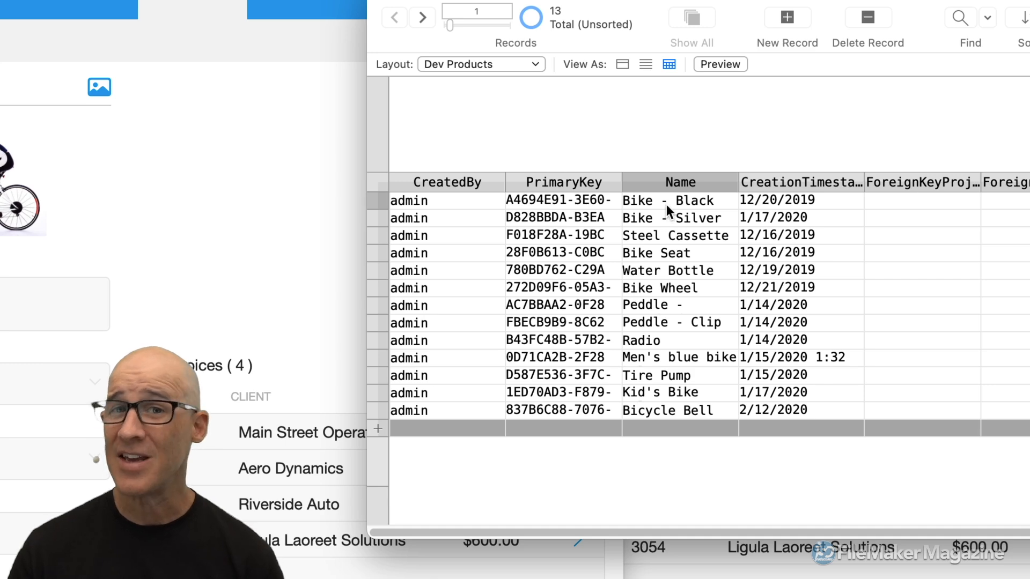
Highlight the first record's PrimaryKey characters, check the Products Details window, and highlight the record's Name text in Dev Products
{"action": "left_click", "coordinate": [509, 200]}
{"action": "left_click_drag", "start_coordinate": [509, 200], "coordinate": [540, 205]}
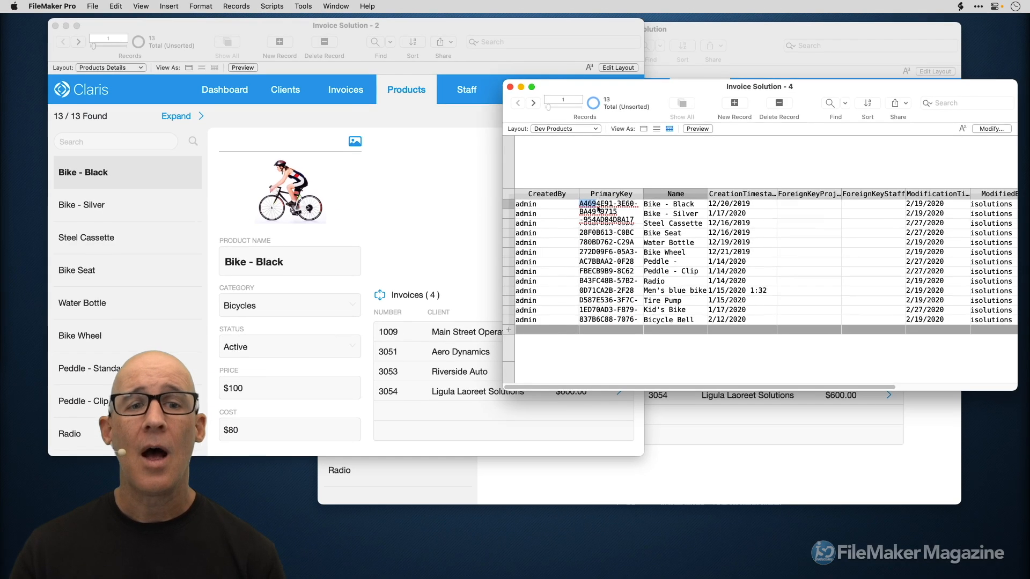
{"action": "left_click", "coordinate": [397, 177]}
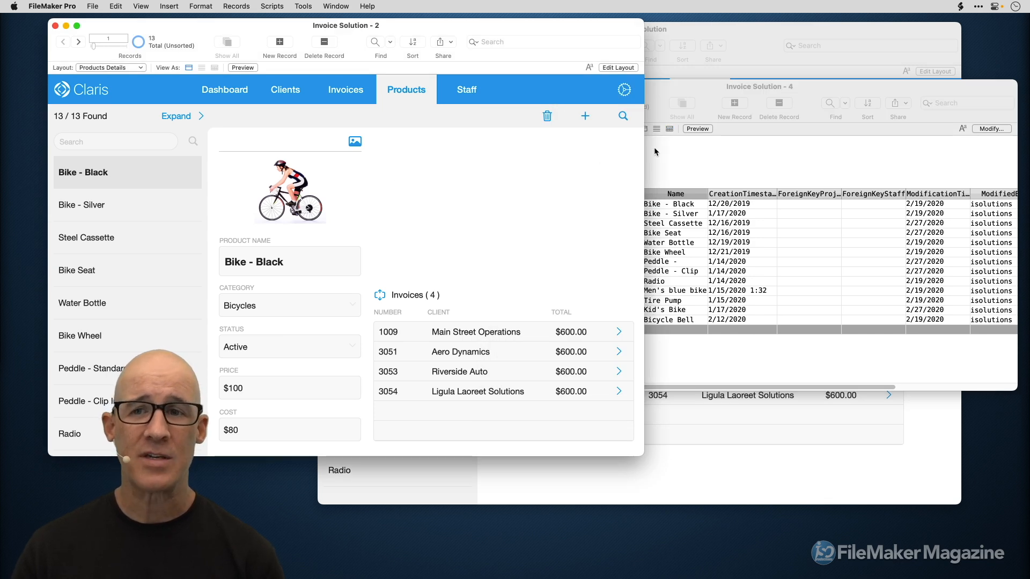
{"action": "left_click", "coordinate": [771, 159]}
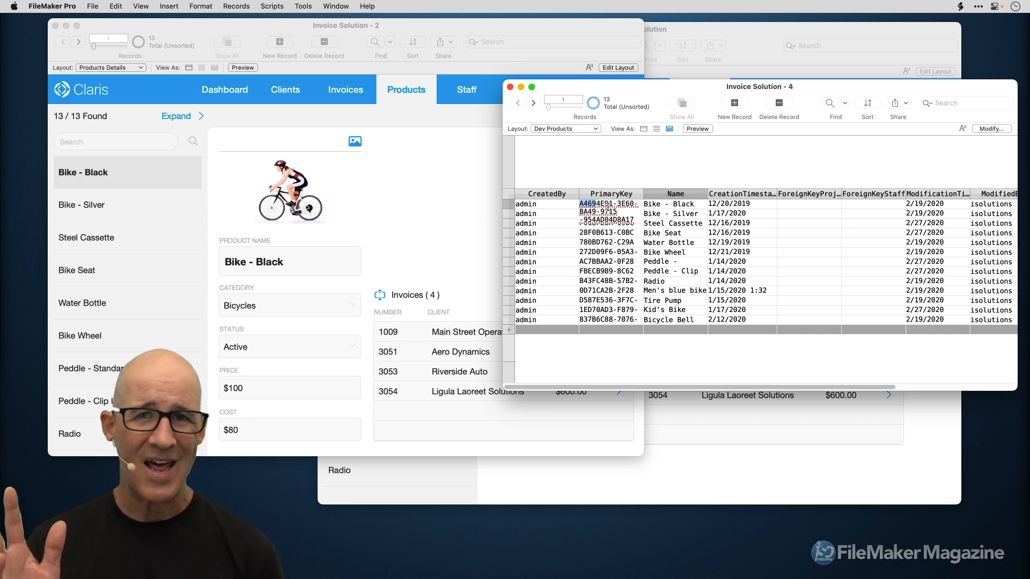
{"action": "left_click", "coordinate": [692, 205]}
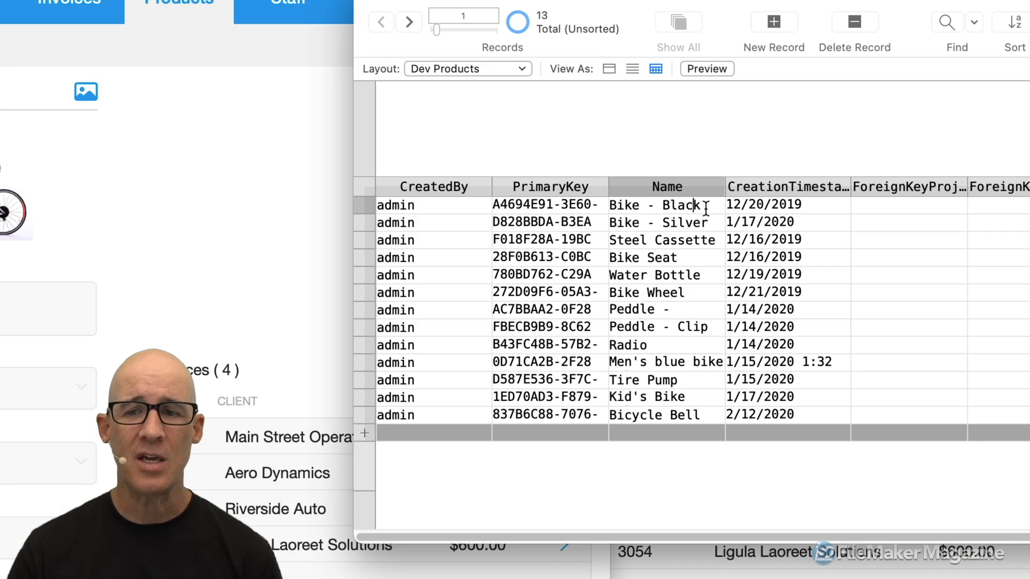
{"action": "left_click_drag", "start_coordinate": [706, 207], "coordinate": [610, 198]}
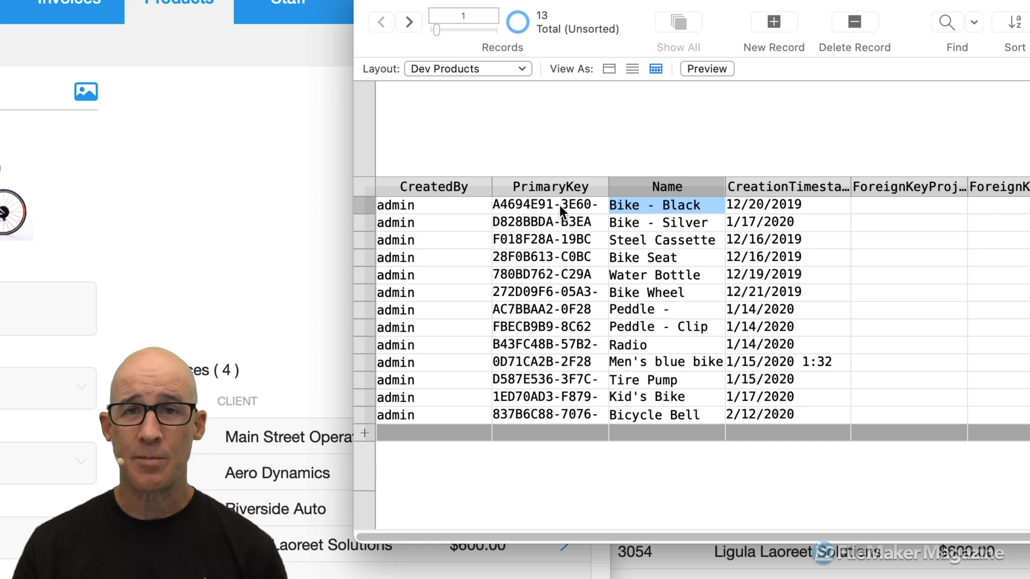
Inspect the lone PrimaryKey field on the Dev Products layout in Layout mode and return to Browse mode
{"action": "key", "text": "super+l"}
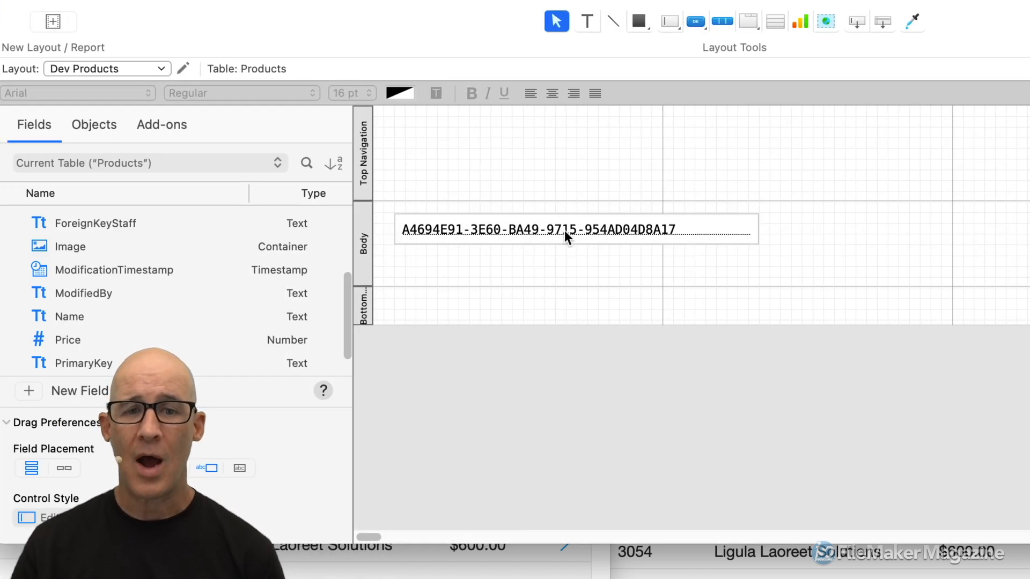
{"action": "left_click", "coordinate": [565, 236]}
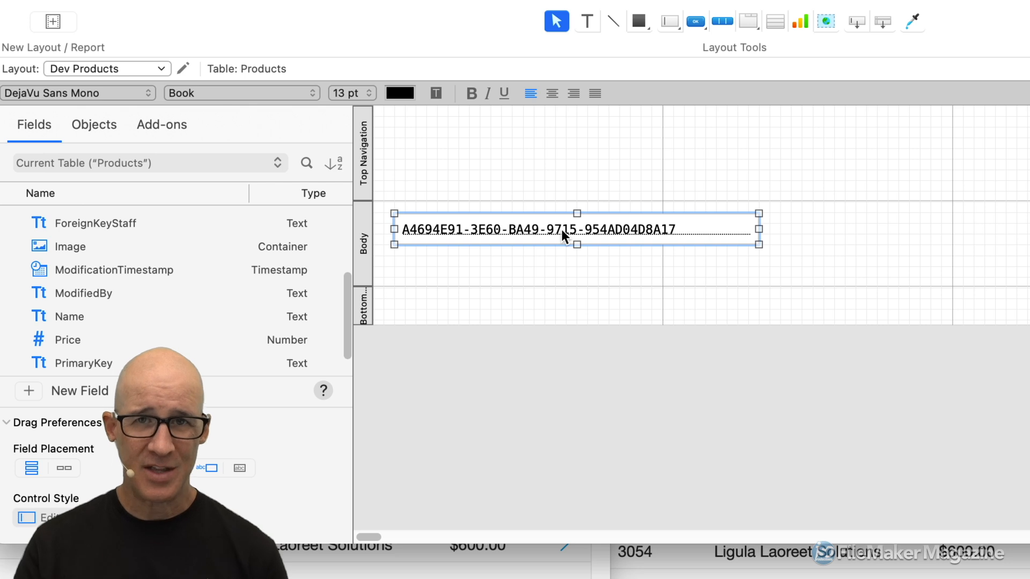
{"action": "key", "text": "super+b"}
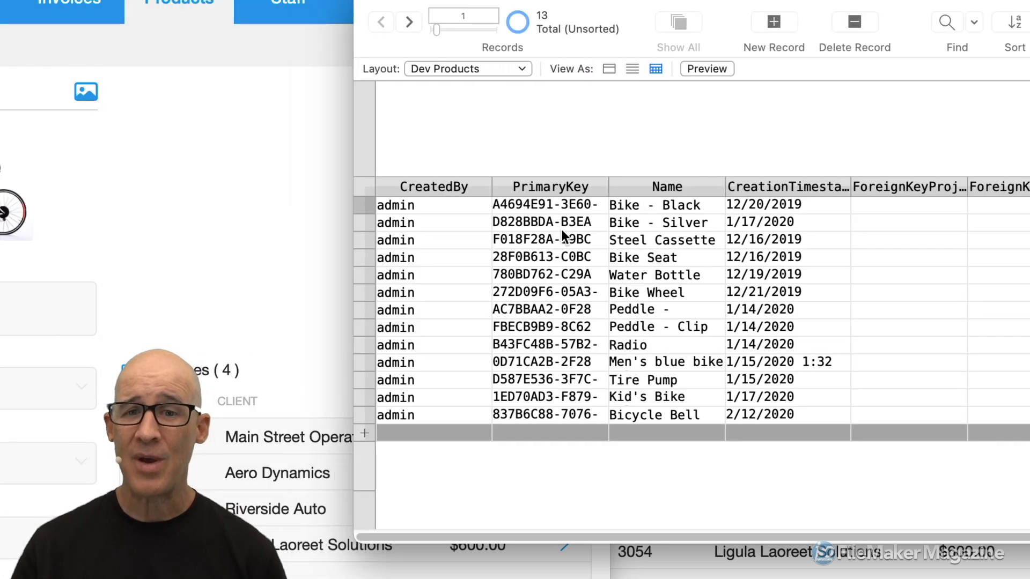
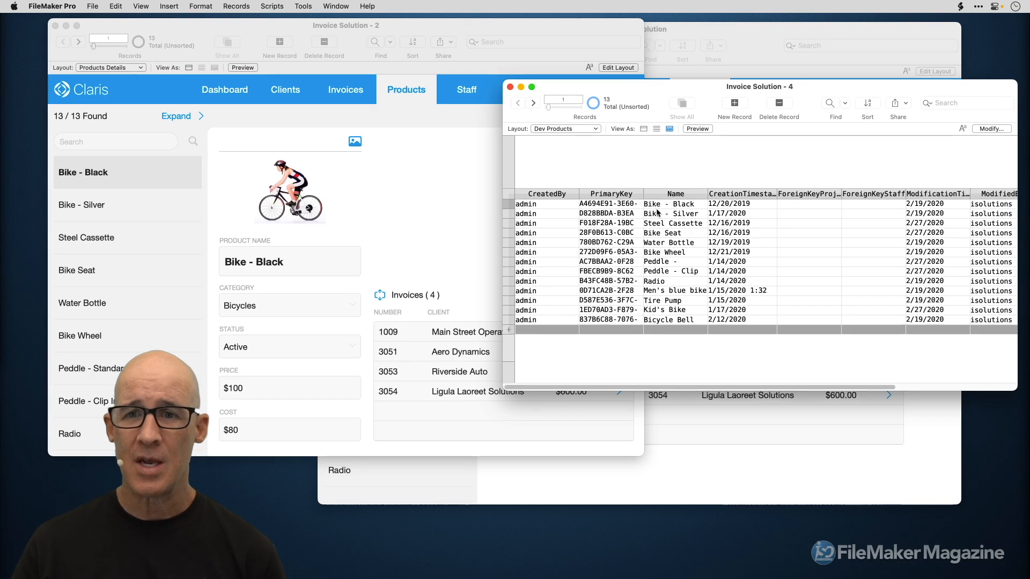
Move the Dev Products window over the Products Details window, and bring Products Details to the front, shifted toward it
{"action": "left_click_drag", "start_coordinate": [789, 90], "coordinate": [613, 86]}
{"action": "left_click_drag", "start_coordinate": [840, 384], "coordinate": [867, 375]}
{"action": "left_click_drag", "start_coordinate": [754, 375], "coordinate": [856, 373]}
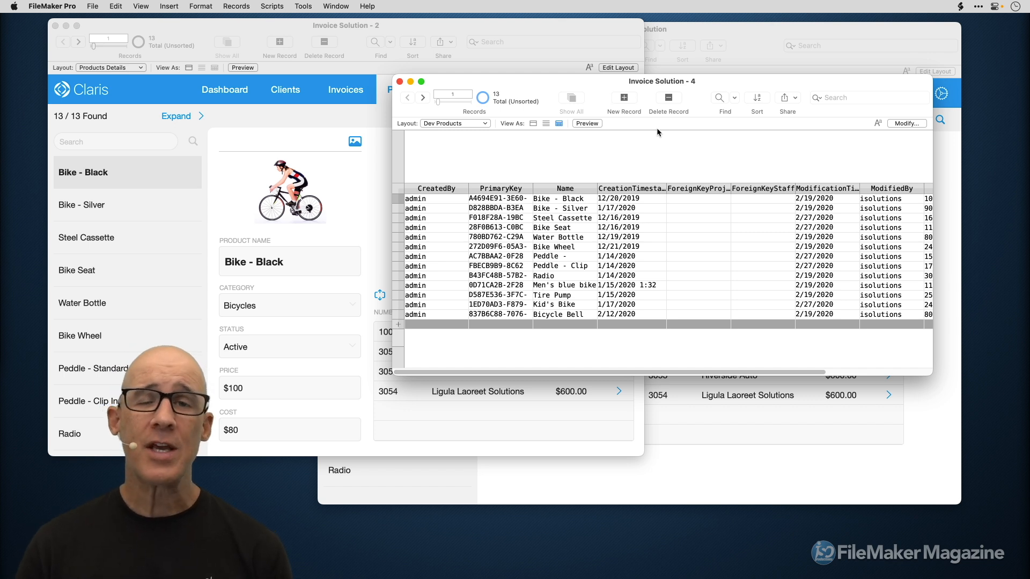
{"action": "mouse_move", "coordinate": [670, 86]}
{"action": "left_mouse_down"}
{"action": "mouse_move", "coordinate": [689, 87]}
{"action": "mouse_move", "coordinate": [672, 86]}
{"action": "left_mouse_up"}
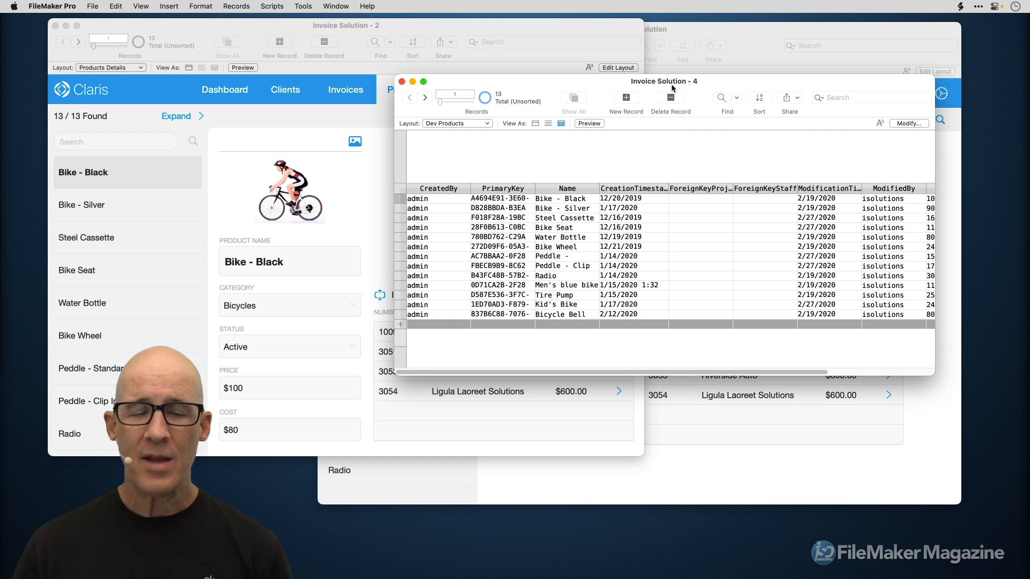
{"action": "left_click", "coordinate": [442, 27]}
{"action": "left_click_drag", "start_coordinate": [442, 27], "coordinate": [513, 30]}
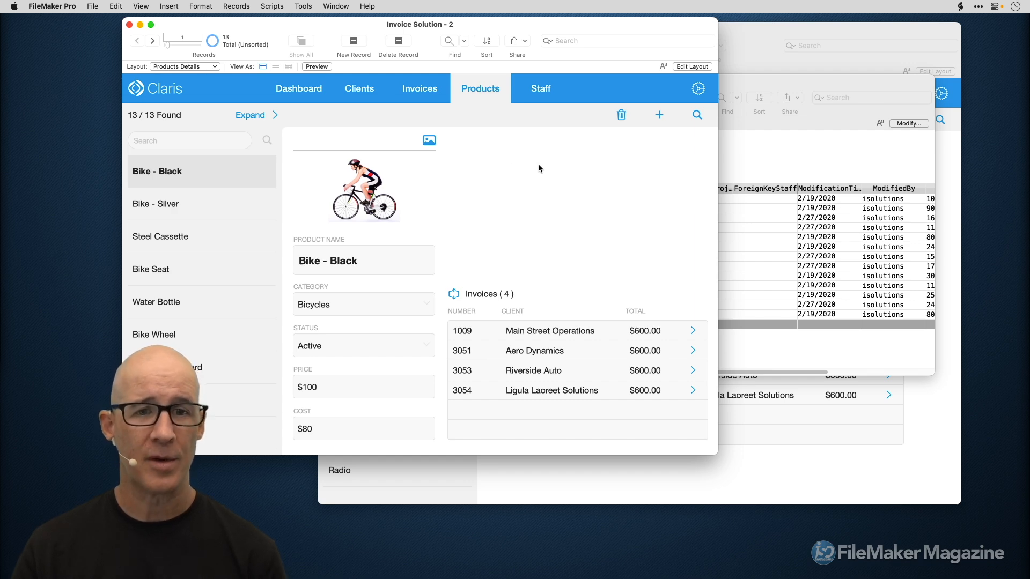
View the Bike - Black product's related invoices in the Invoices pop-up list twice, closing it each time
{"action": "left_click", "coordinate": [453, 294]}
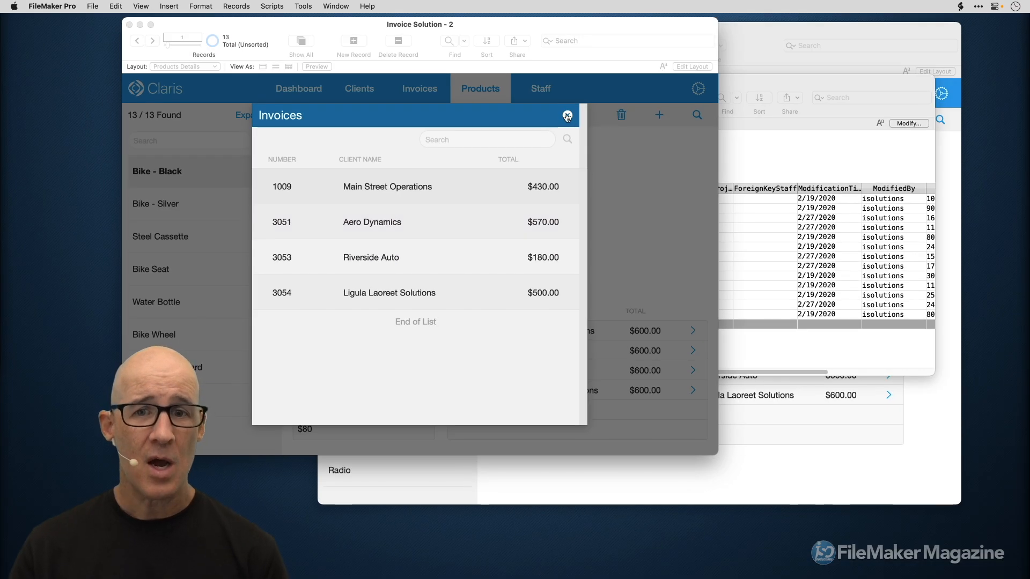
{"action": "left_click", "coordinate": [568, 114]}
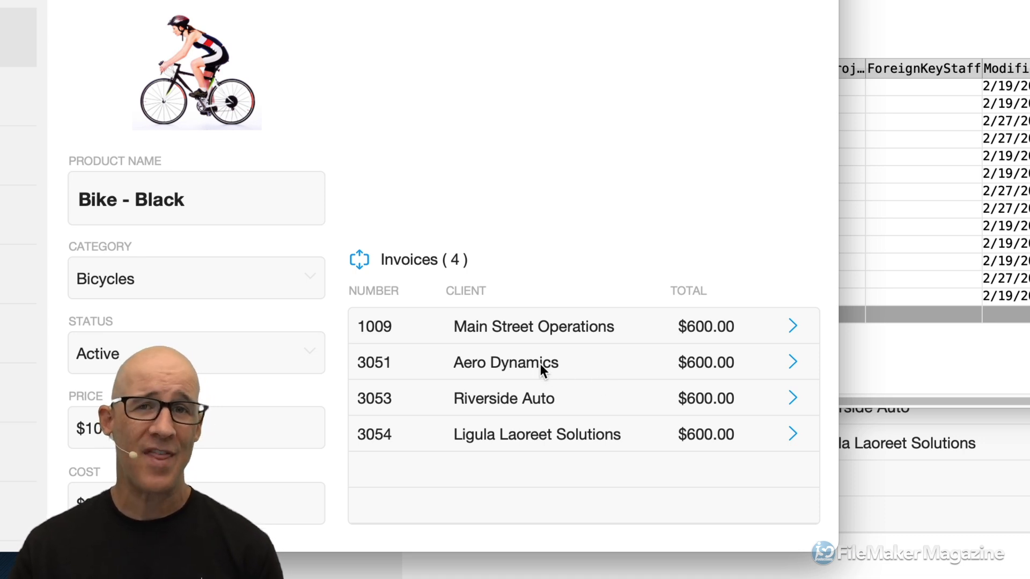
{"action": "left_click", "coordinate": [359, 259]}
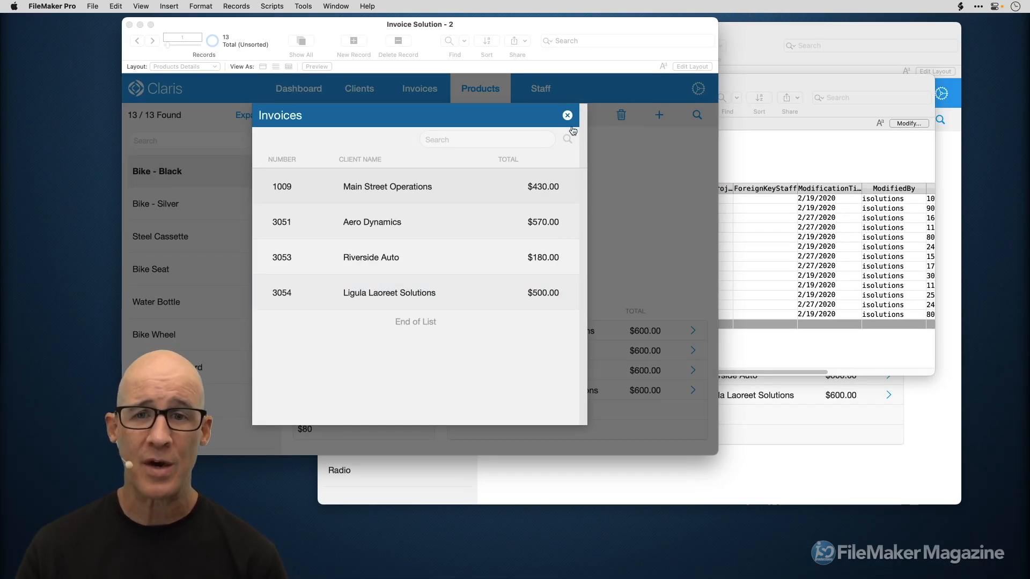
{"action": "left_click", "coordinate": [567, 117]}
Move the Products Details window back aside and reposition the Dev Products window in front of it
{"action": "left_click_drag", "start_coordinate": [589, 23], "coordinate": [532, 27]}
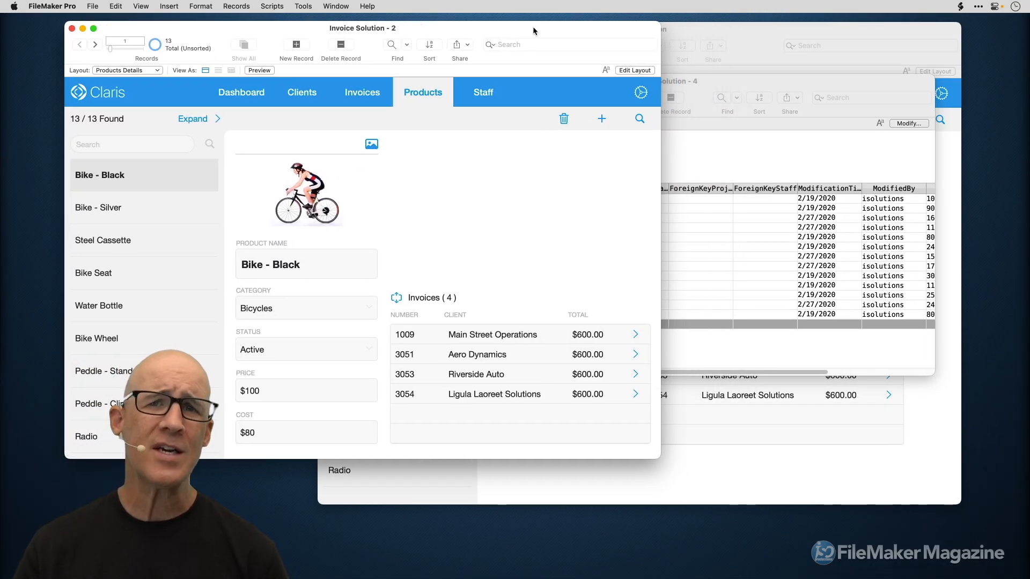
{"action": "left_click", "coordinate": [726, 83]}
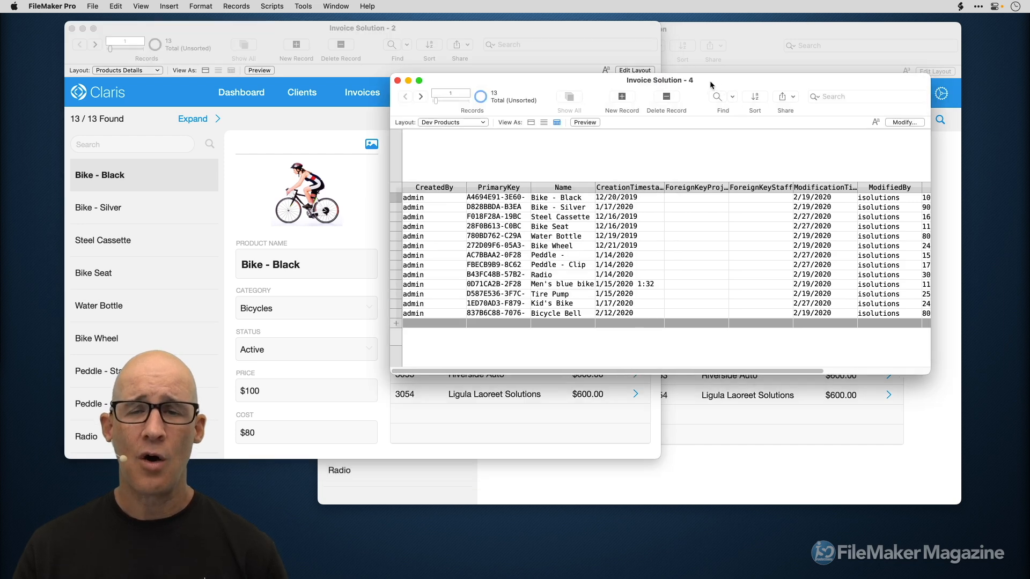
{"action": "left_click_drag", "start_coordinate": [716, 81], "coordinate": [674, 65]}
{"action": "left_click_drag", "start_coordinate": [890, 357], "coordinate": [908, 383]}
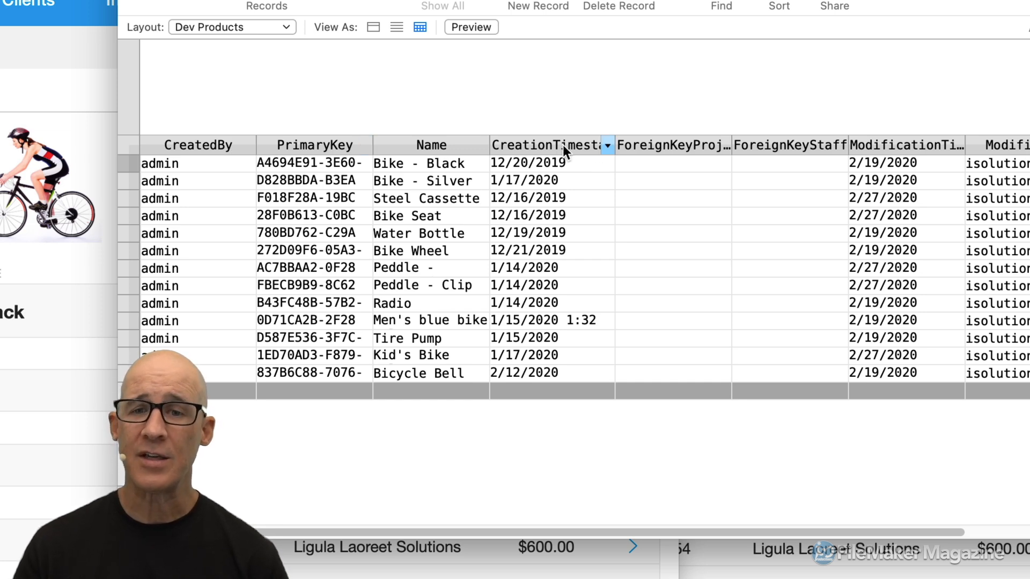
Hide the PrimaryKey column of Dev Products by modifying the table view
{"action": "right_click", "coordinate": [578, 141]}
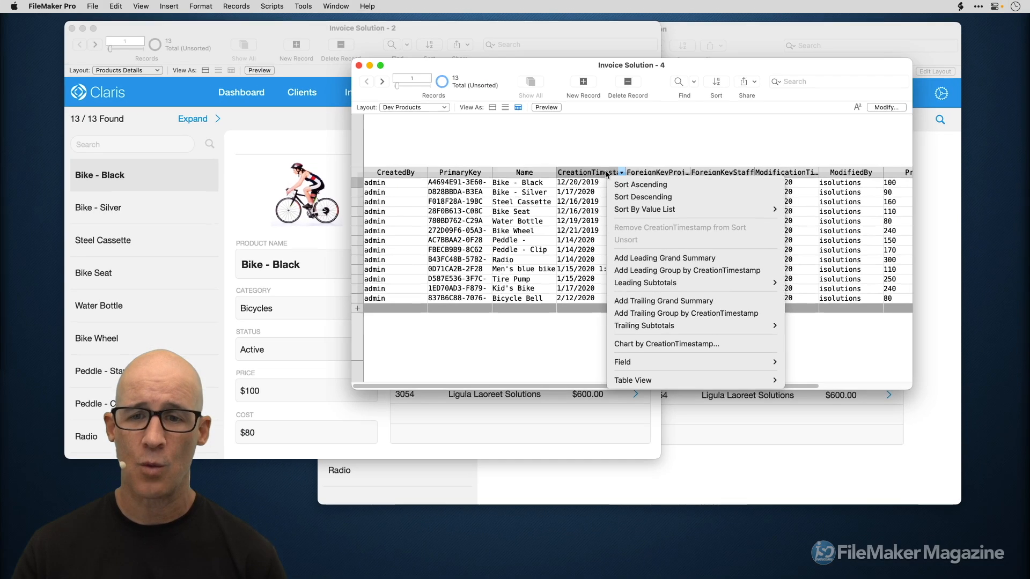
{"action": "mouse_move", "coordinate": [852, 530]}
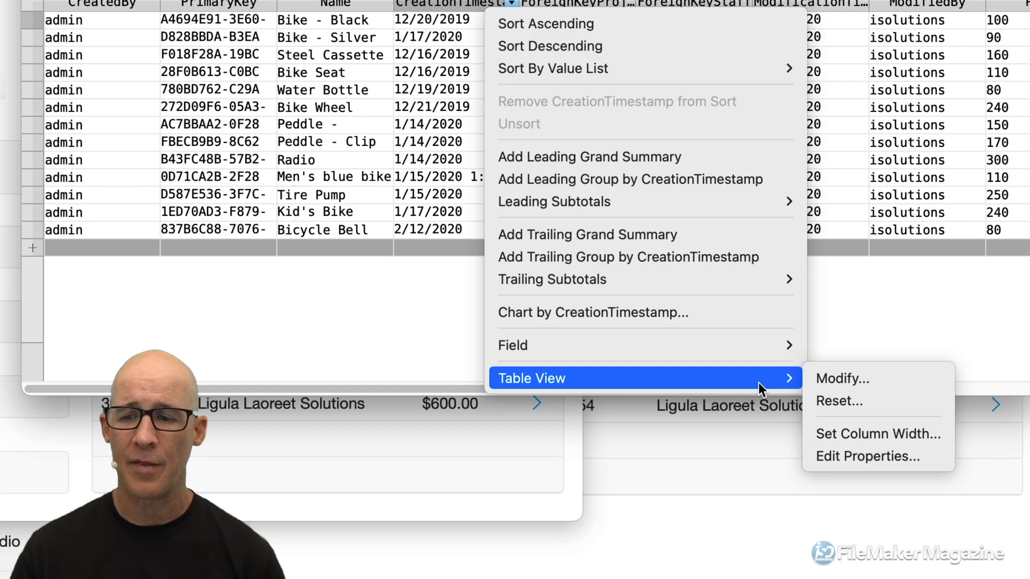
{"action": "left_click", "coordinate": [864, 382]}
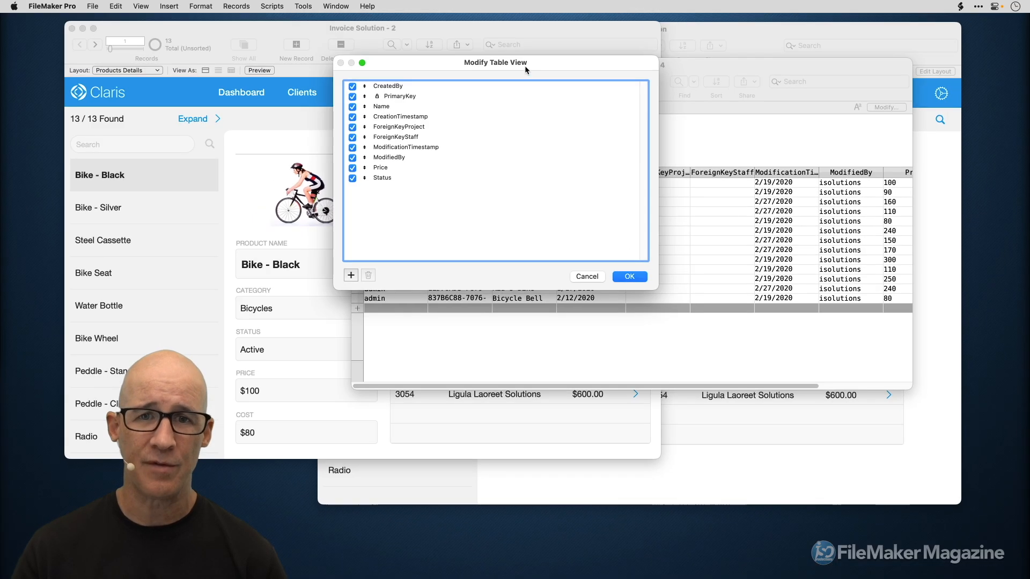
{"action": "left_click_drag", "start_coordinate": [525, 65], "coordinate": [630, 92]}
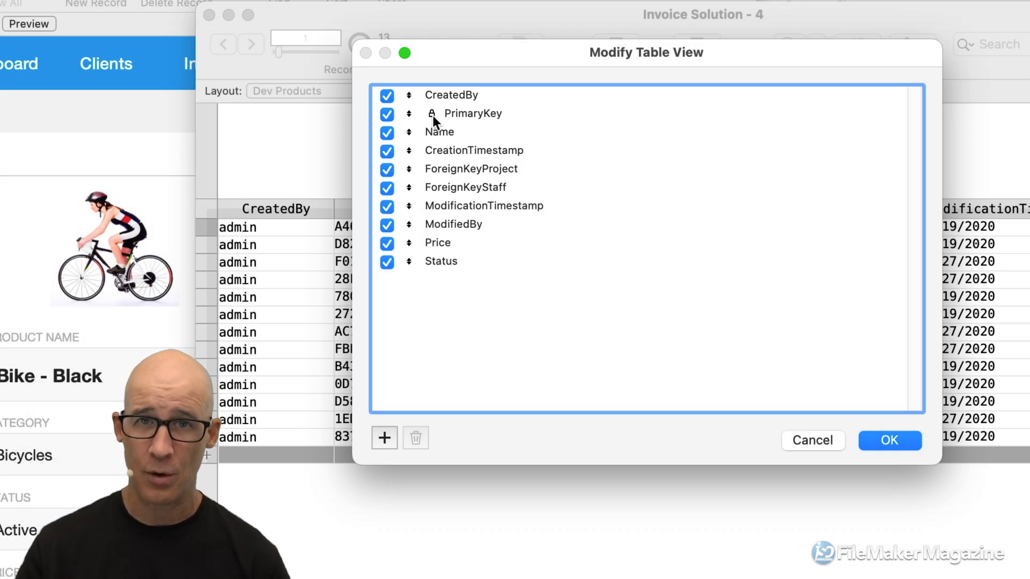
{"action": "left_click", "coordinate": [388, 114]}
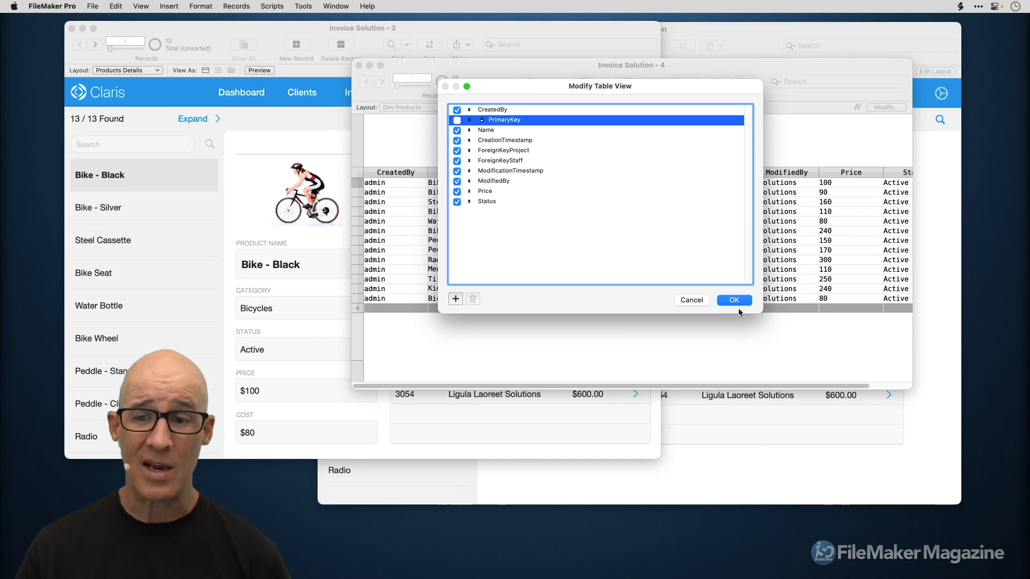
{"action": "left_click", "coordinate": [889, 440]}
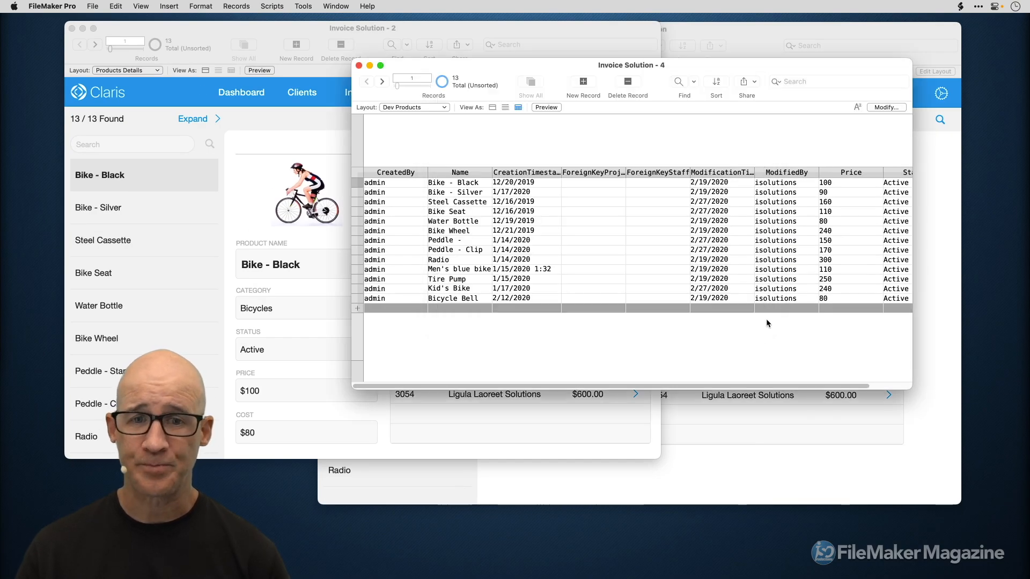
Switch Dev Products to Layout mode, fit its window on screen, and extend the Body part downward
{"action": "key", "text": "super+l"}
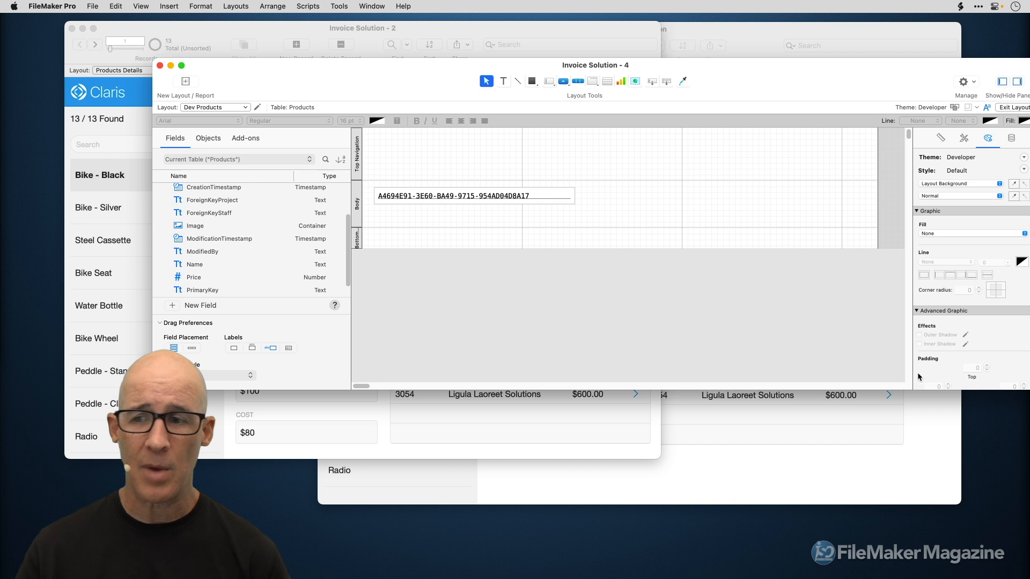
{"action": "left_click_drag", "start_coordinate": [1029, 389], "coordinate": [907, 484]}
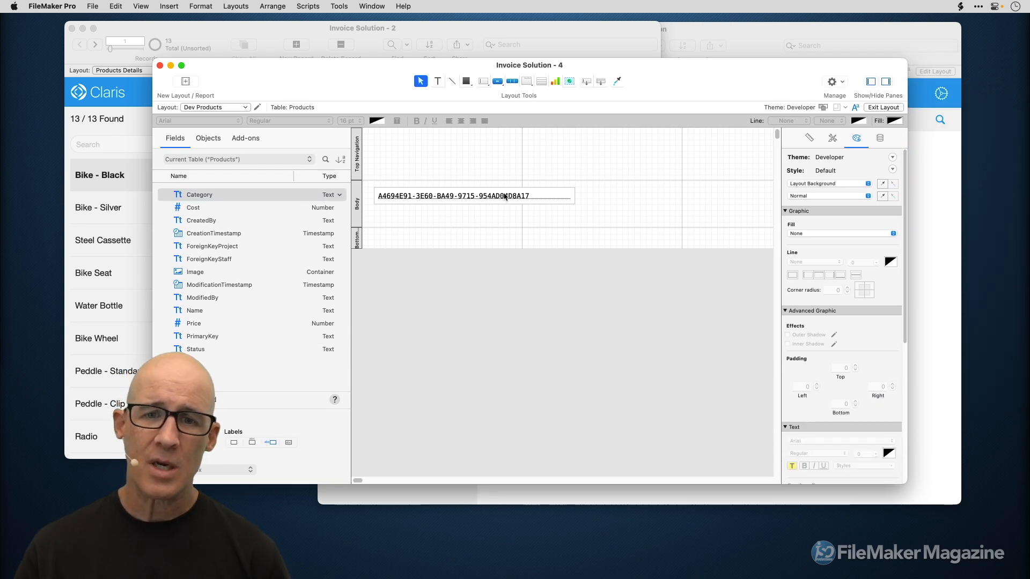
{"action": "left_click_drag", "start_coordinate": [454, 228], "coordinate": [438, 256]}
Select the Body part and set its height to 24000 pt
{"action": "left_click", "coordinate": [345, 209]}
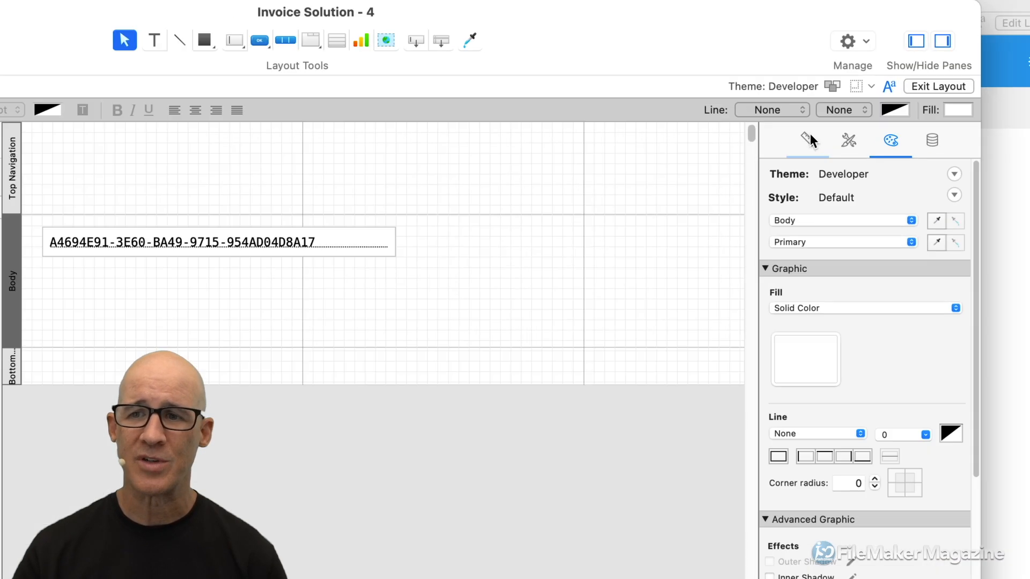
{"action": "left_click", "coordinate": [810, 138]}
{"action": "left_click", "coordinate": [919, 333]}
{"action": "type", "text": "24000"}
{"action": "key", "text": "Return"}
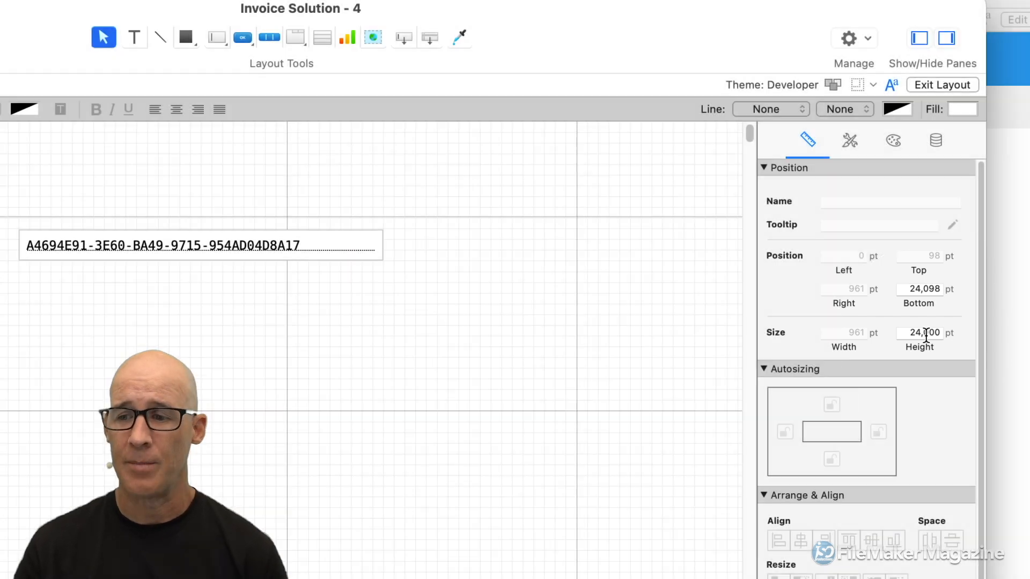
Set the Body part's height to 2400 pt
{"action": "double_click", "coordinate": [925, 333]}
{"action": "type", "text": "2400"}
{"action": "key", "text": "Return"}
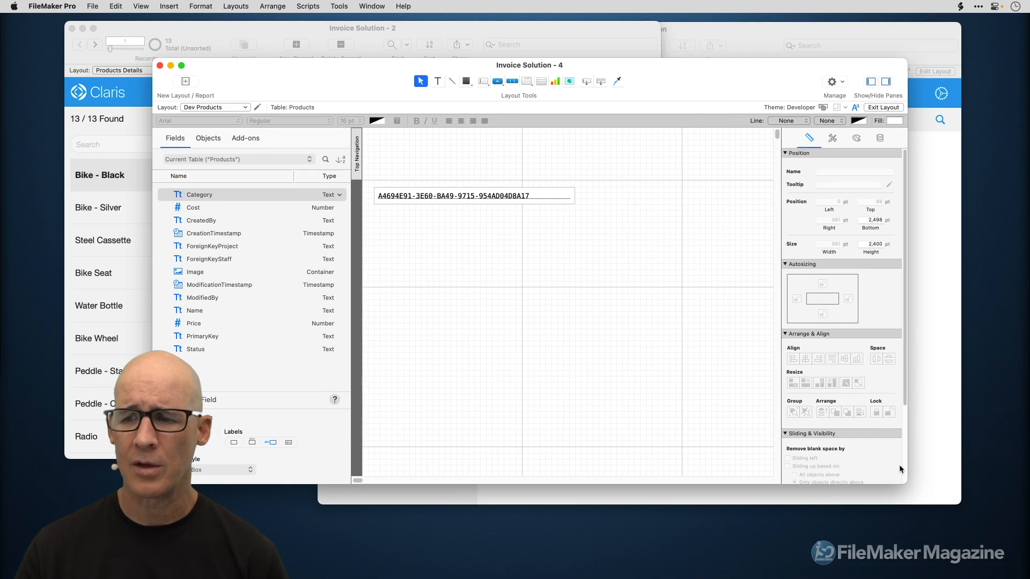
{"action": "left_click_drag", "start_coordinate": [905, 481], "coordinate": [776, 467]}
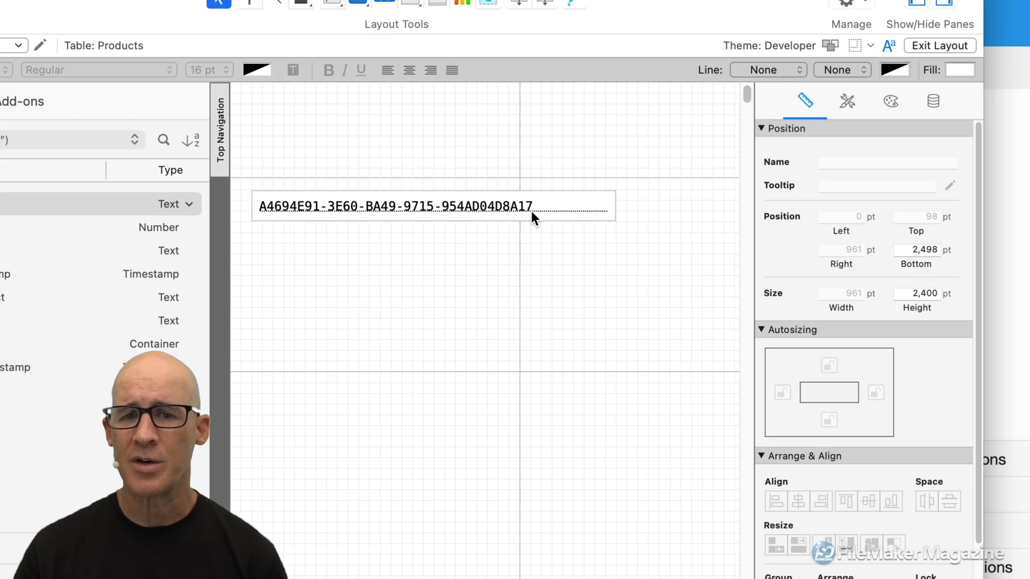
Try to shrink the Body part of Dev Products by setting its height to 1 pt
{"action": "left_click", "coordinate": [527, 198]}
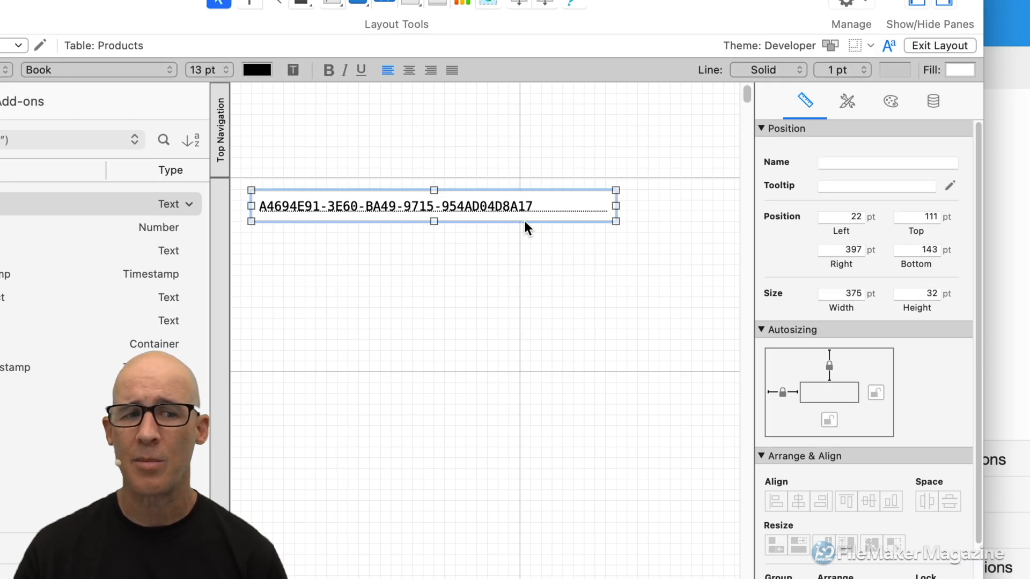
{"action": "left_click", "coordinate": [222, 223]}
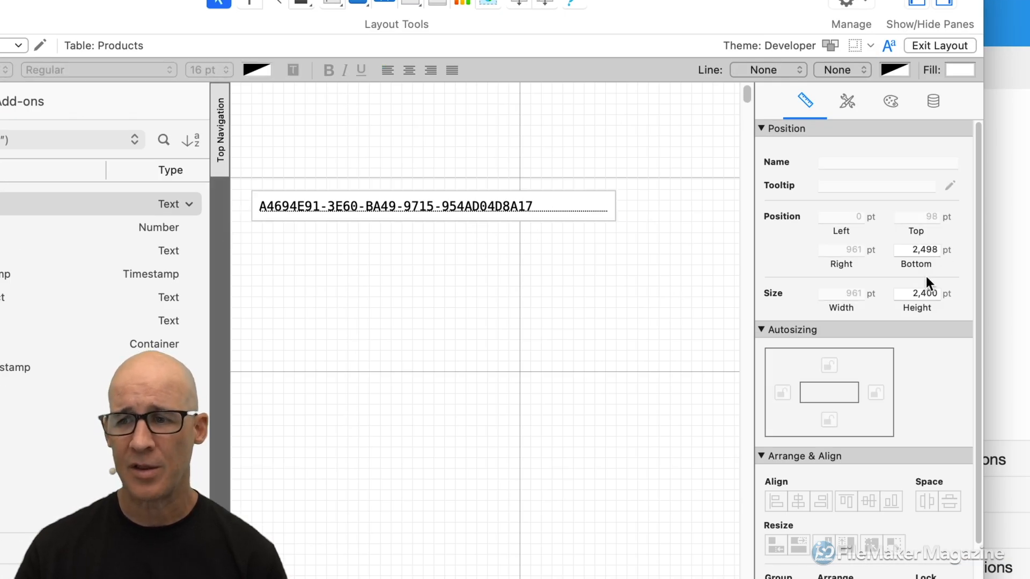
{"action": "double_click", "coordinate": [921, 294]}
{"action": "type", "text": "1"}
{"action": "key", "text": "Return"}
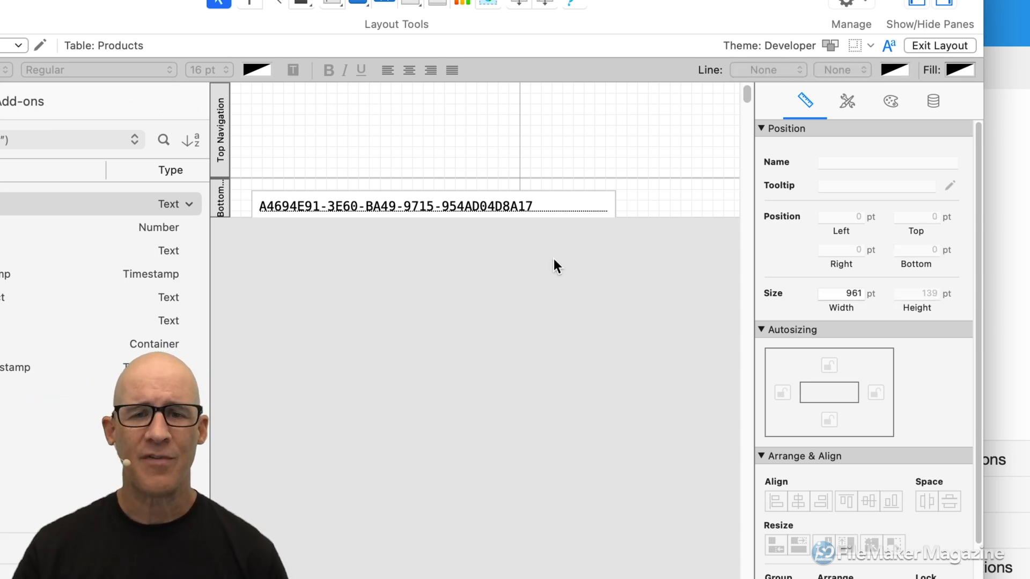
{"action": "key", "text": "super+z"}
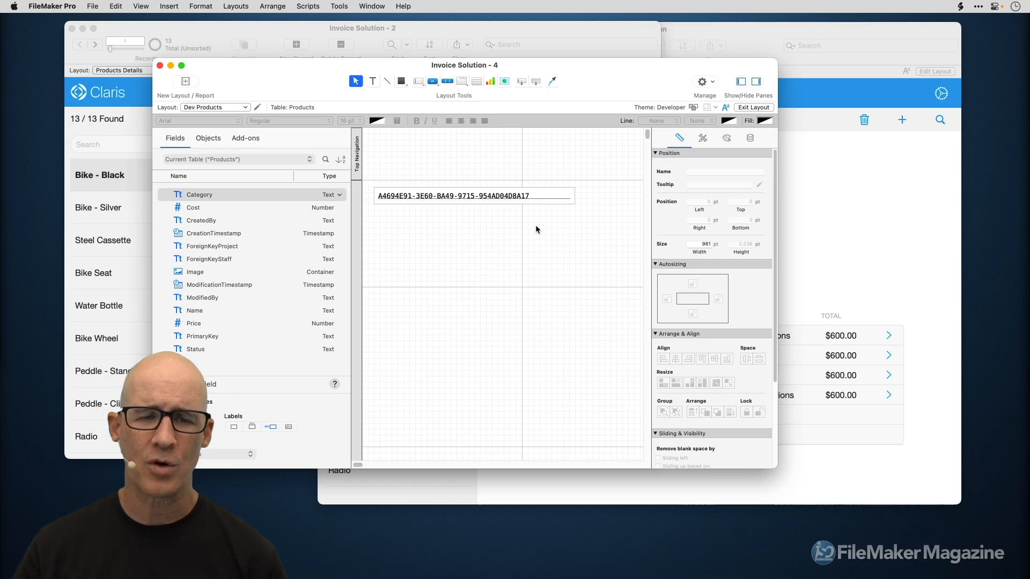
Select the Body part and set its height to 100 pt
{"action": "left_click", "coordinate": [221, 377]}
{"action": "left_click", "coordinate": [357, 289]}
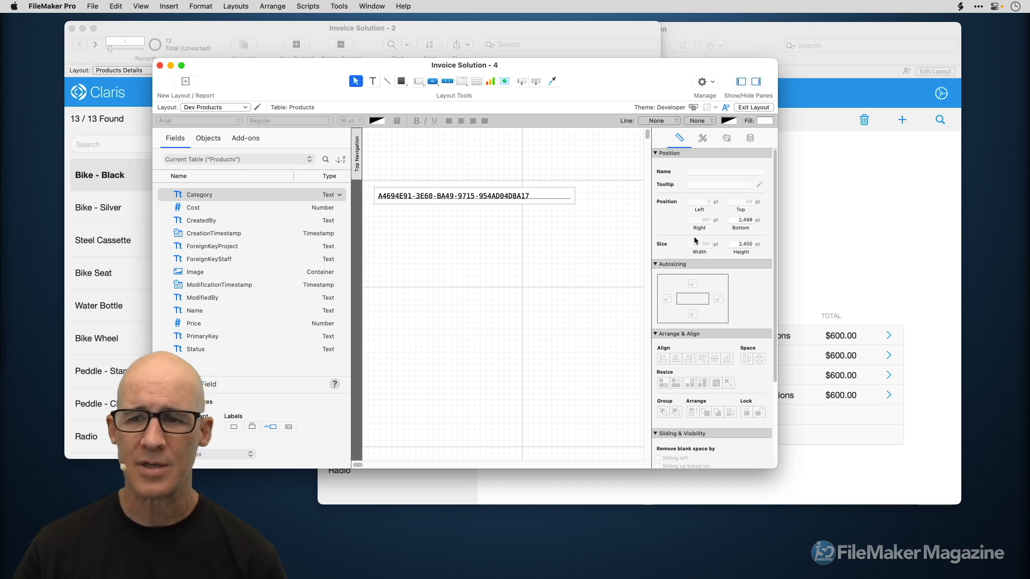
{"action": "double_click", "coordinate": [745, 244]}
{"action": "type", "text": "100"}
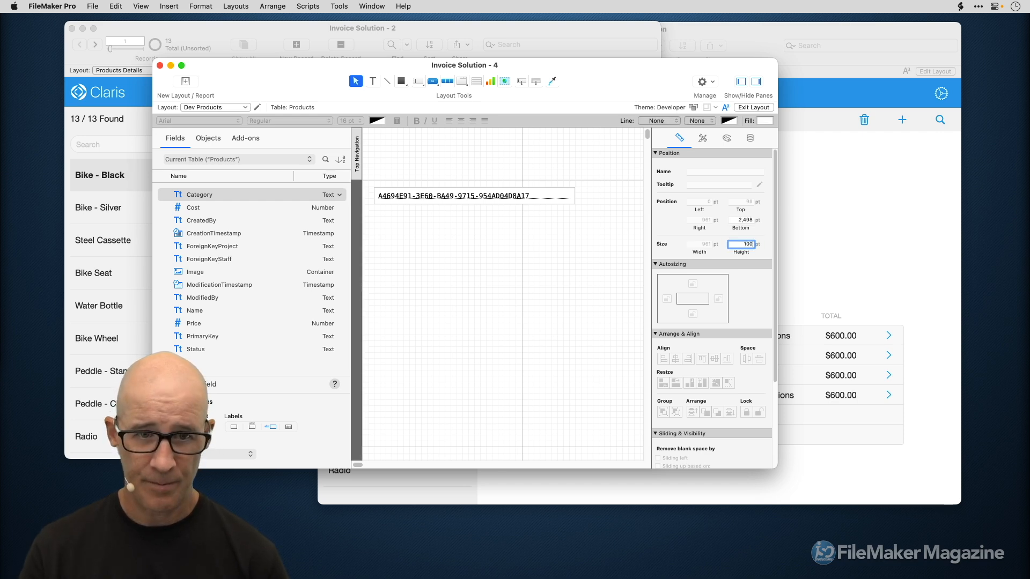
{"action": "key", "text": "Return"}
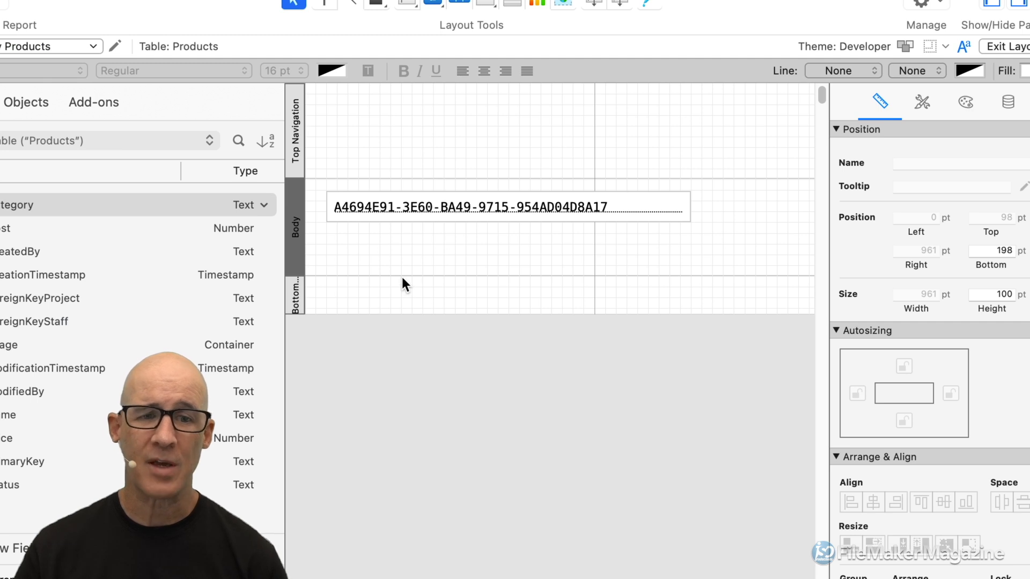
Extend the Body part downward until the whole layout is about 462 pt high
{"action": "left_click_drag", "start_coordinate": [402, 275], "coordinate": [436, 303]}
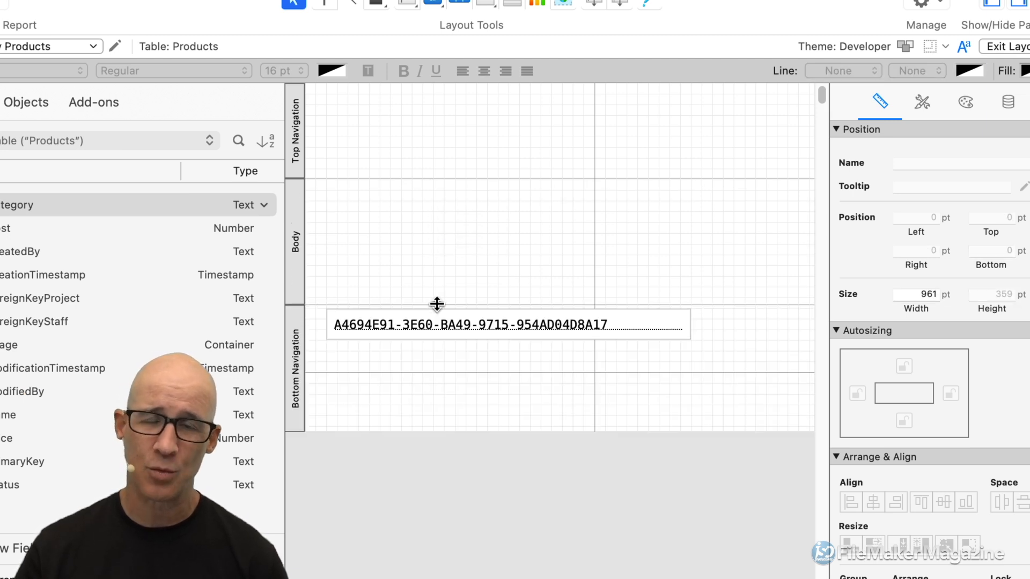
{"action": "key", "text": "super+z"}
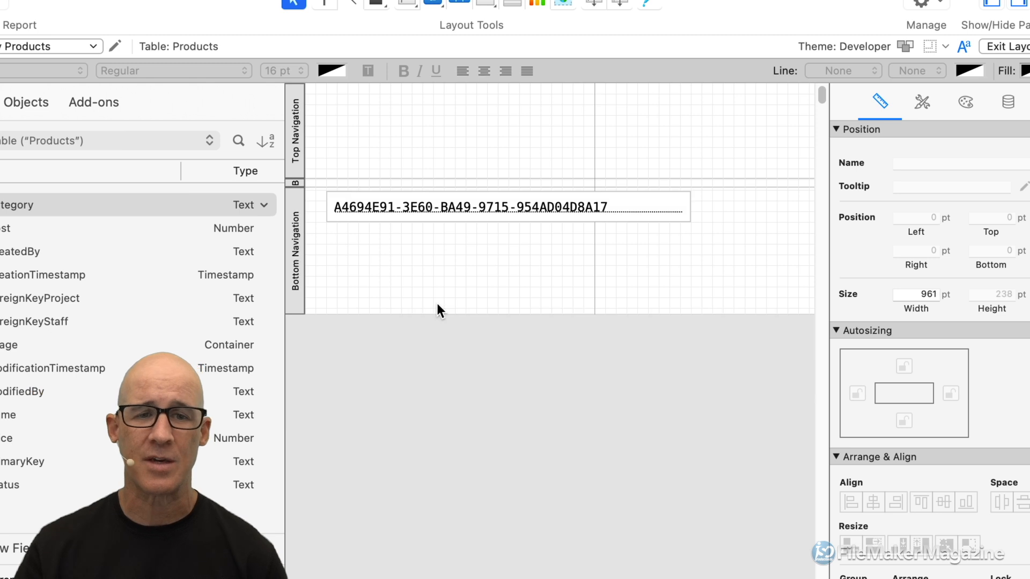
{"action": "left_click_drag", "start_coordinate": [446, 188], "coordinate": [445, 251]}
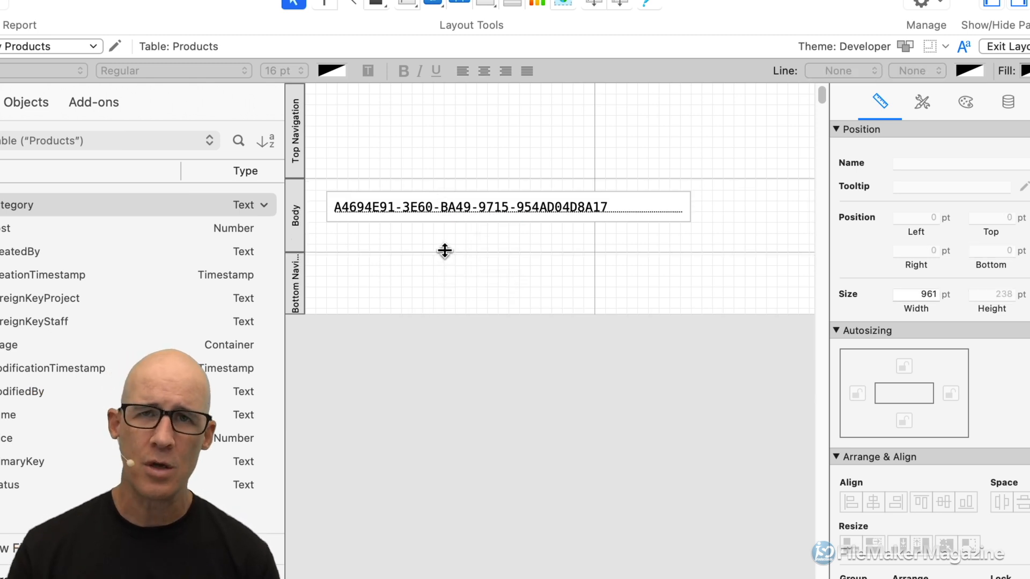
{"action": "left_click_drag", "start_coordinate": [464, 250], "coordinate": [485, 469]}
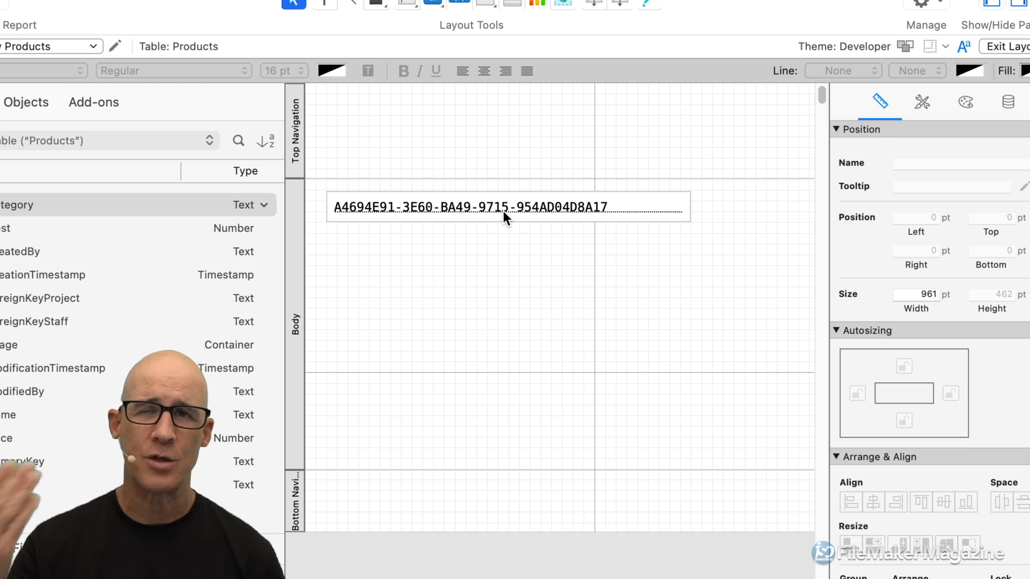
Duplicate the PrimaryKey field downward twice in the Body, assigning the copies to ForeignKeyProject and ForeignKeyStaff
{"action": "left_click", "coordinate": [503, 211]}
{"action": "left_click_drag", "start_coordinate": [503, 211], "coordinate": [501, 253]}
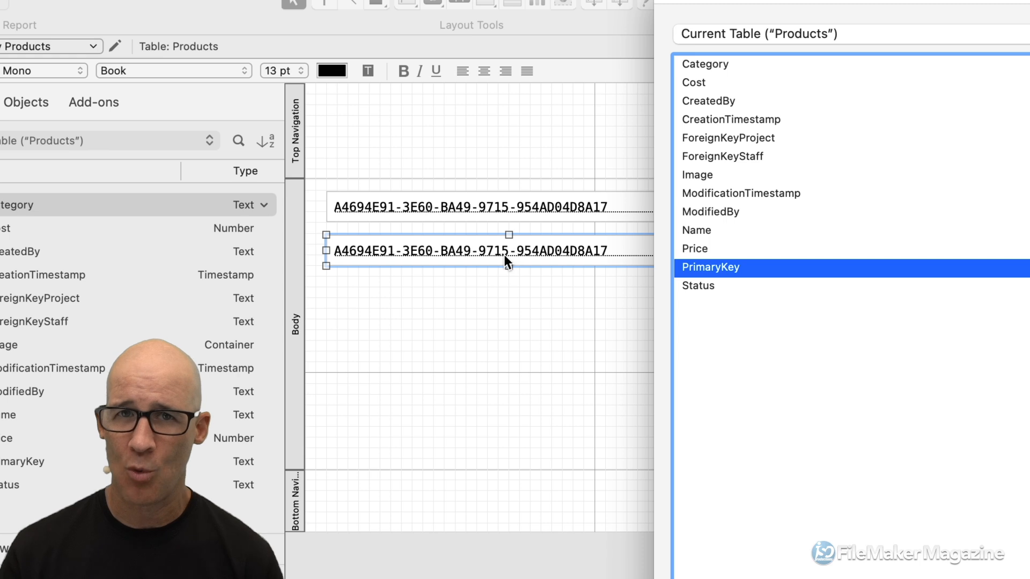
{"action": "left_click", "coordinate": [717, 137]}
{"action": "left_click", "coordinate": [730, 159]}
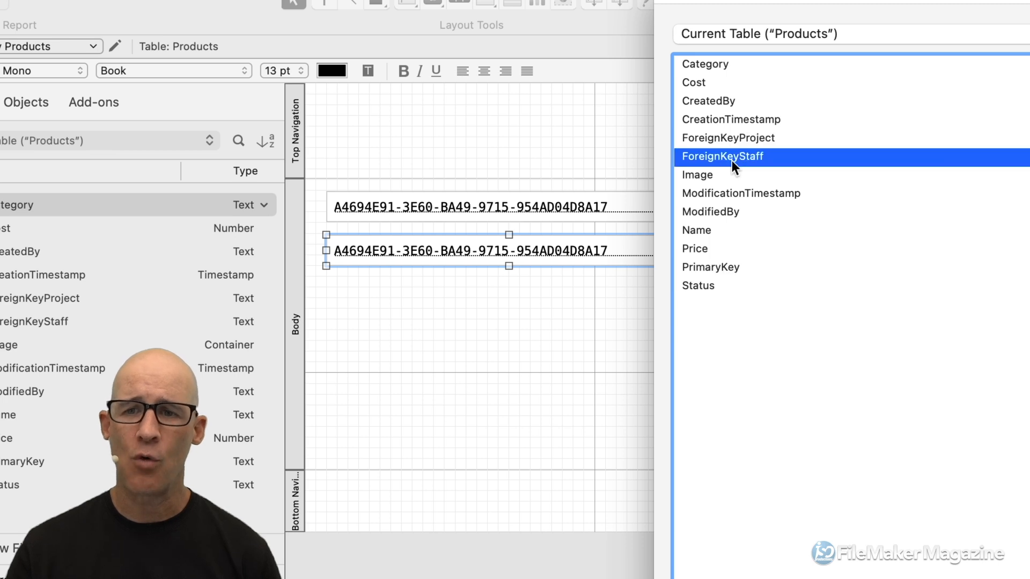
{"action": "left_click", "coordinate": [729, 139]}
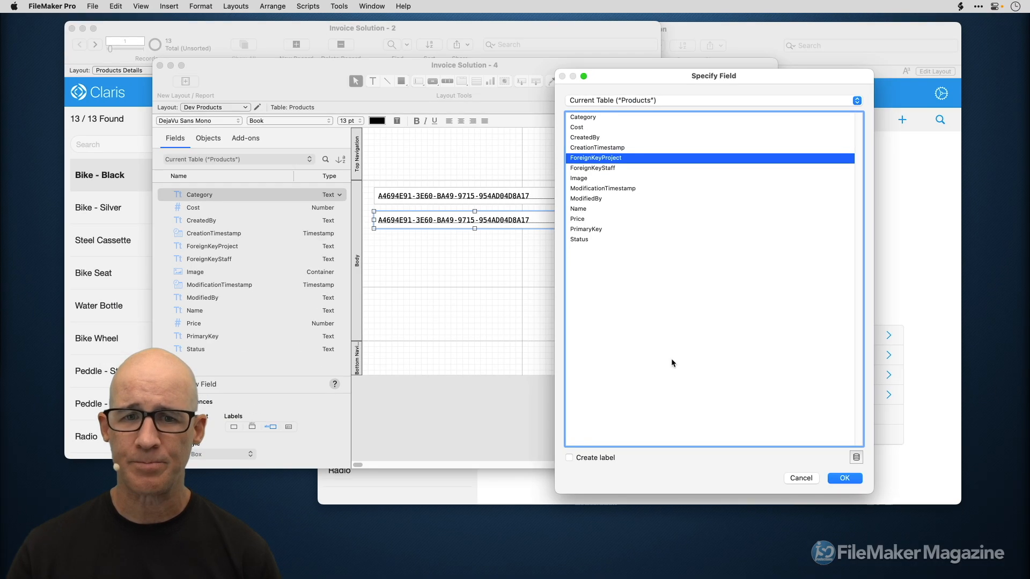
{"action": "left_click", "coordinate": [842, 479]}
{"action": "left_click_drag", "start_coordinate": [518, 226], "coordinate": [521, 247]}
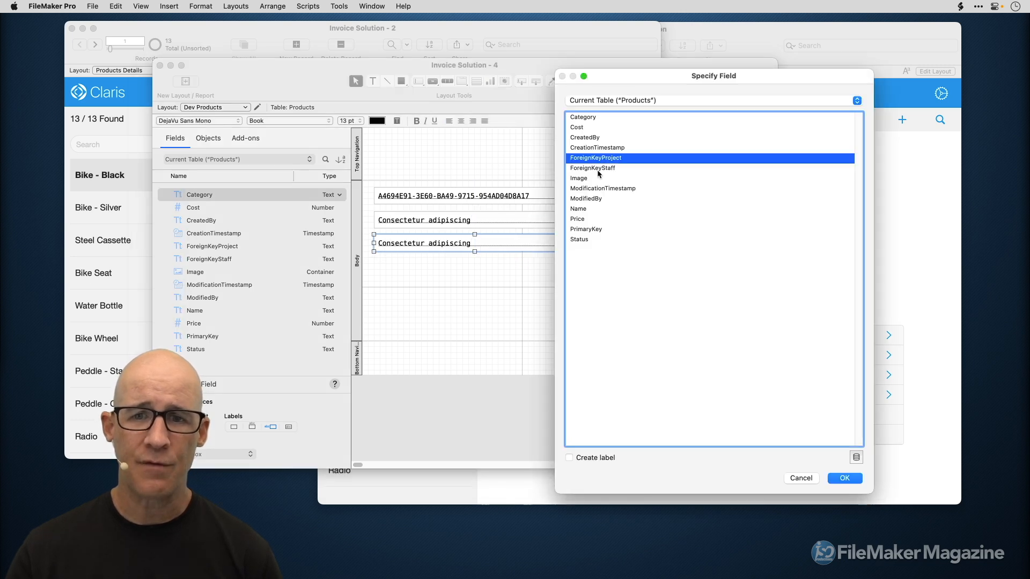
{"action": "double_click", "coordinate": [597, 172]}
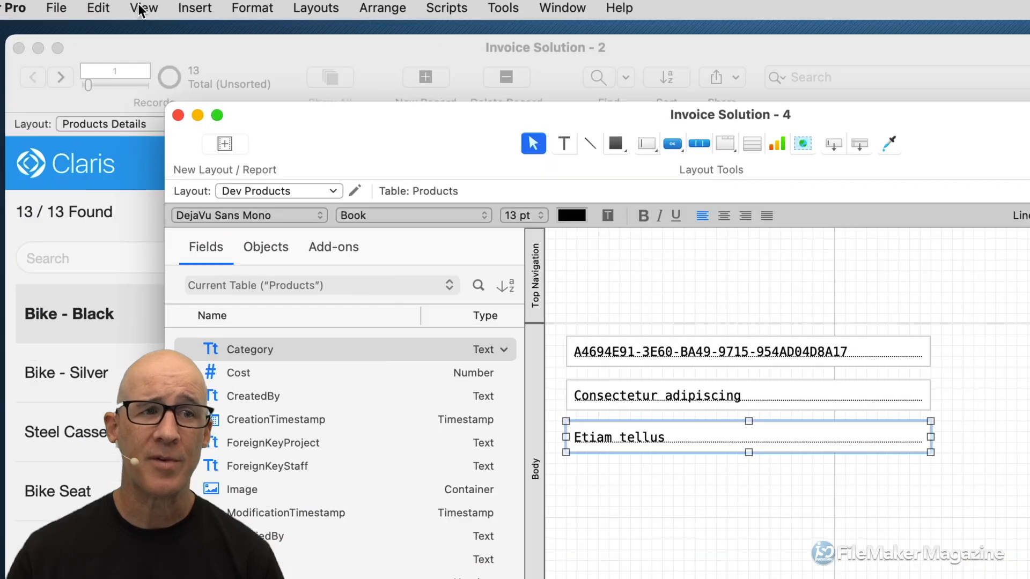
Turn off the display of sample data so the layout fields show their field names
{"action": "left_click", "coordinate": [141, 8]}
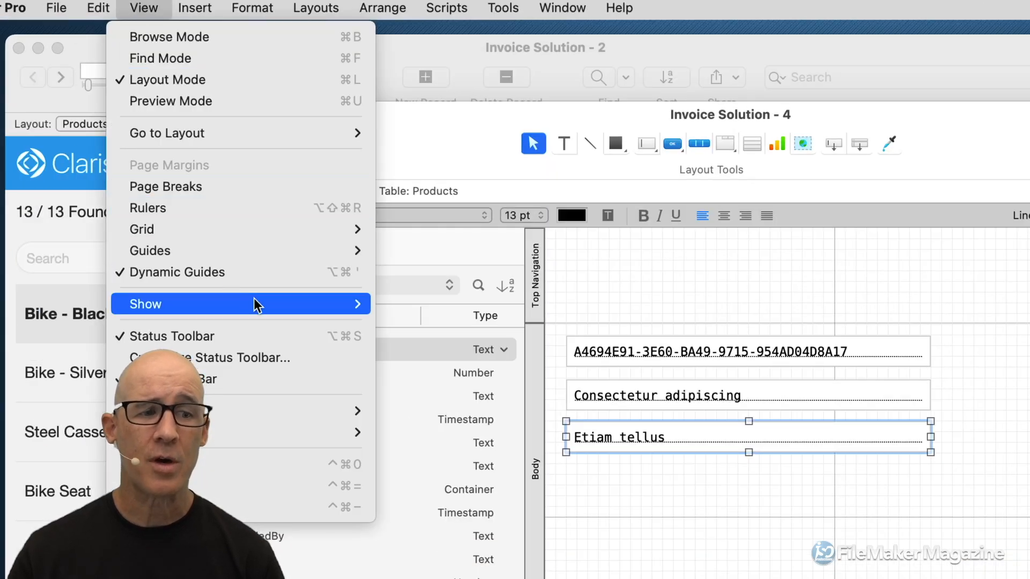
{"action": "mouse_move", "coordinate": [304, 305]}
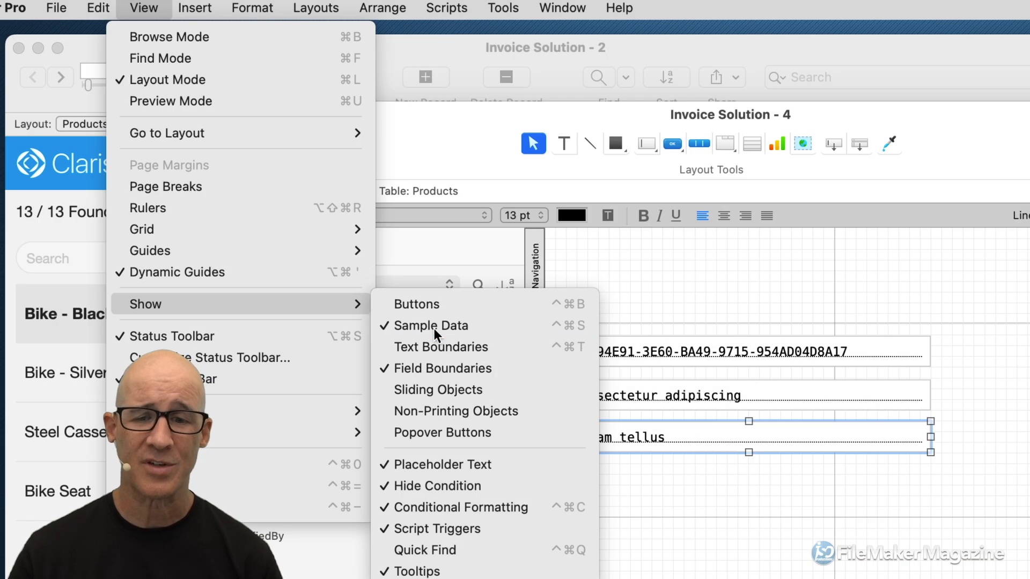
{"action": "left_click", "coordinate": [433, 327]}
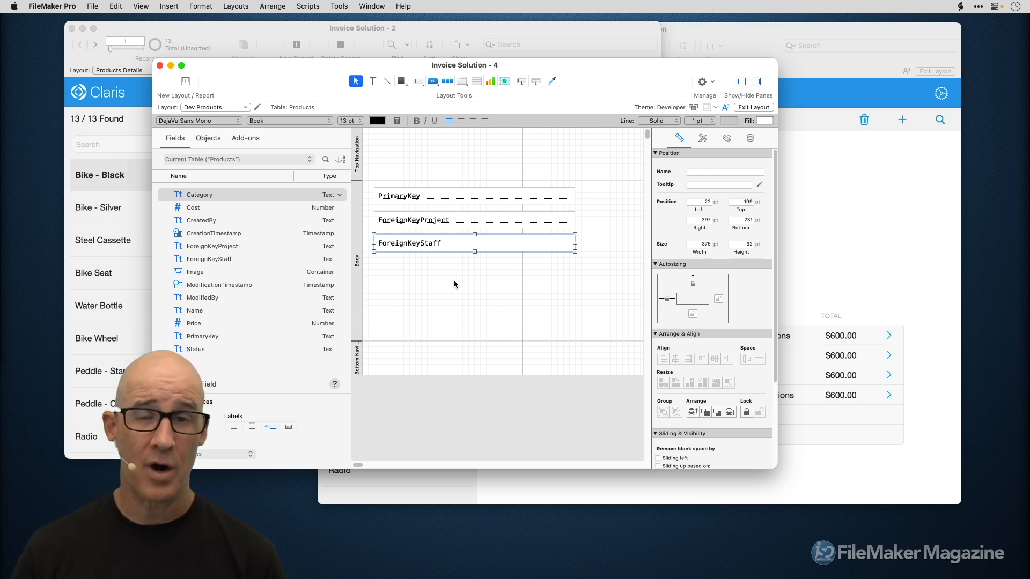
Return Dev Products to Browse mode and modify the table view to place ForeignKeyProject and ForeignKeyStaff directly below PrimaryKey
{"action": "key", "text": "super+b"}
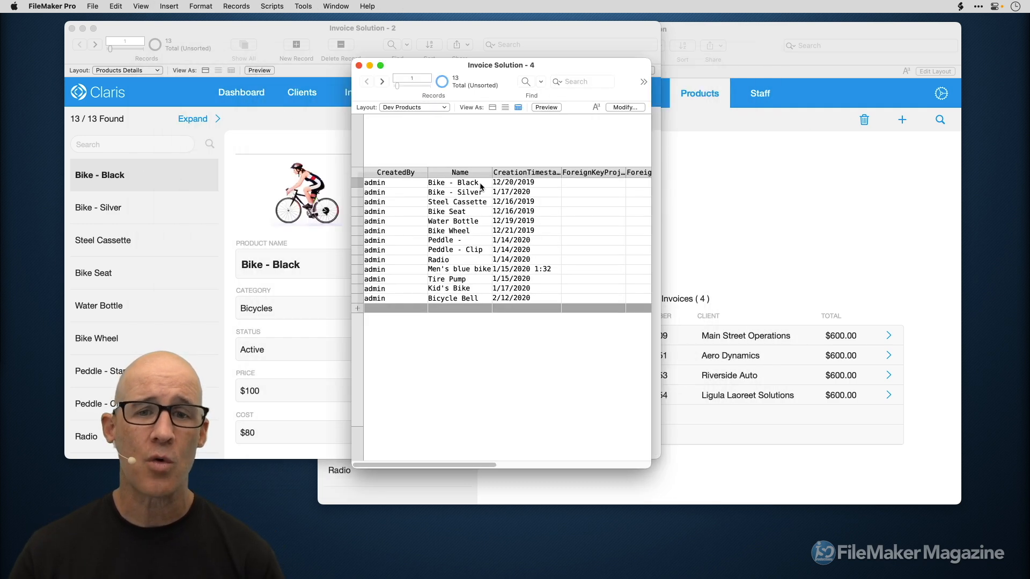
{"action": "right_click", "coordinate": [478, 177]}
{"action": "mouse_move", "coordinate": [547, 380]}
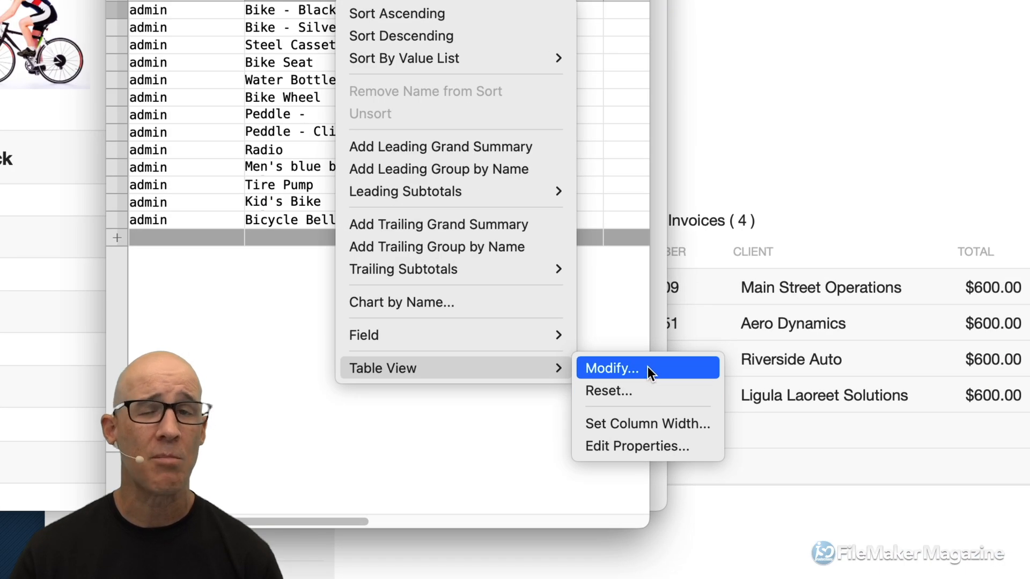
{"action": "left_click", "coordinate": [648, 366]}
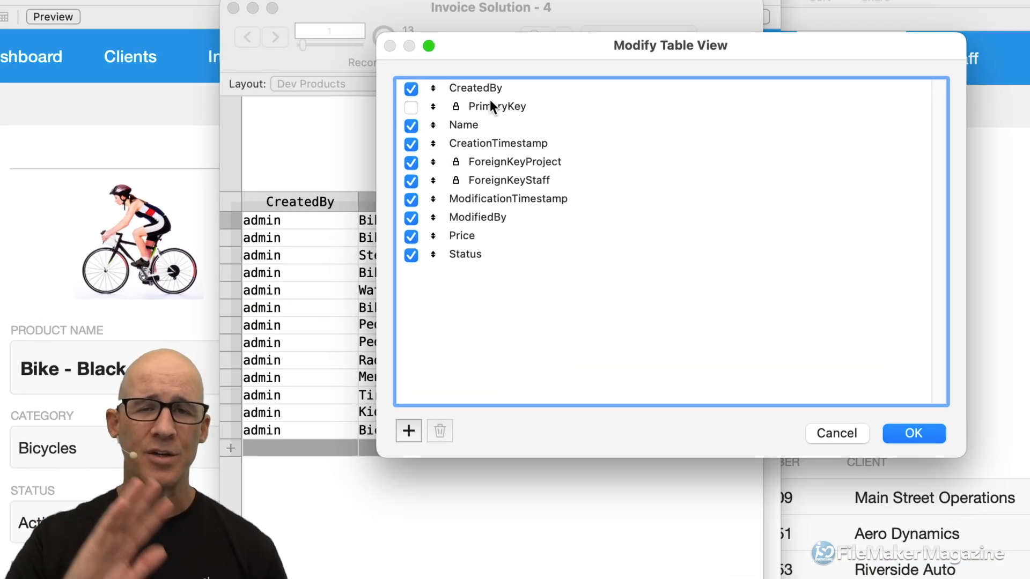
{"action": "left_click", "coordinate": [458, 167]}
{"action": "left_click", "coordinate": [476, 175], "text": "shift"}
{"action": "left_click_drag", "start_coordinate": [436, 170], "coordinate": [438, 119]}
Hide all listed columns of the Dev Products table view at once and apply the change
{"action": "key", "text": "super+a"}
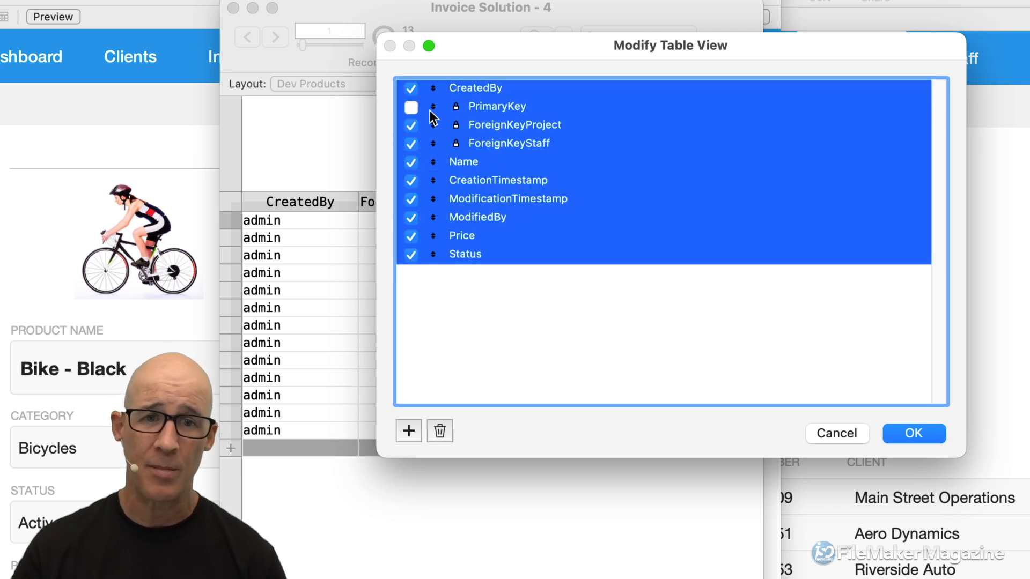
{"action": "left_click", "coordinate": [411, 91]}
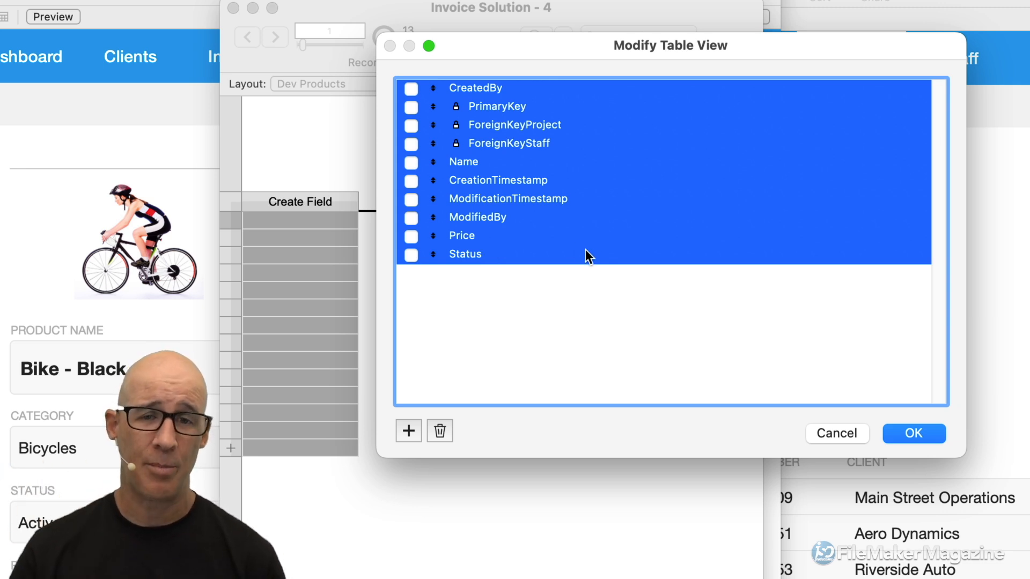
{"action": "left_click", "coordinate": [564, 296]}
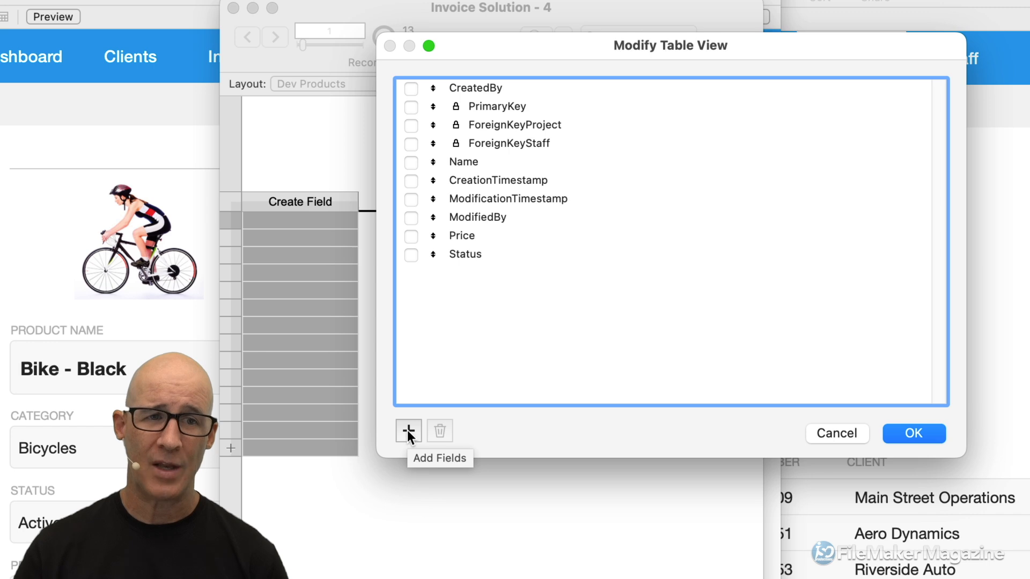
{"action": "left_click", "coordinate": [914, 433]}
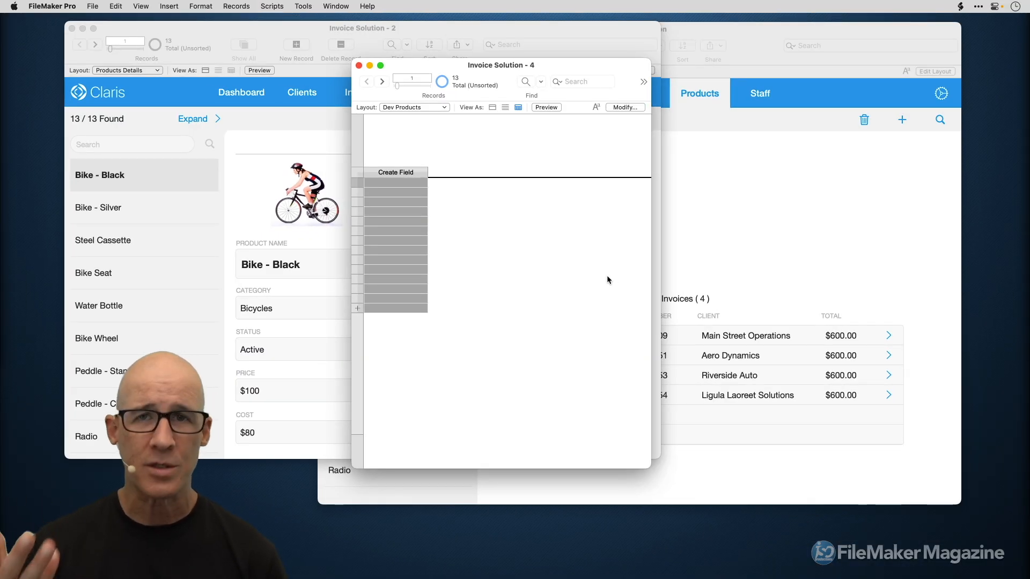
Open the relationships graph and examine the standalone table occurrences alongside the related Line Items and Products occurrences
{"action": "key", "text": "super+shift+d"}
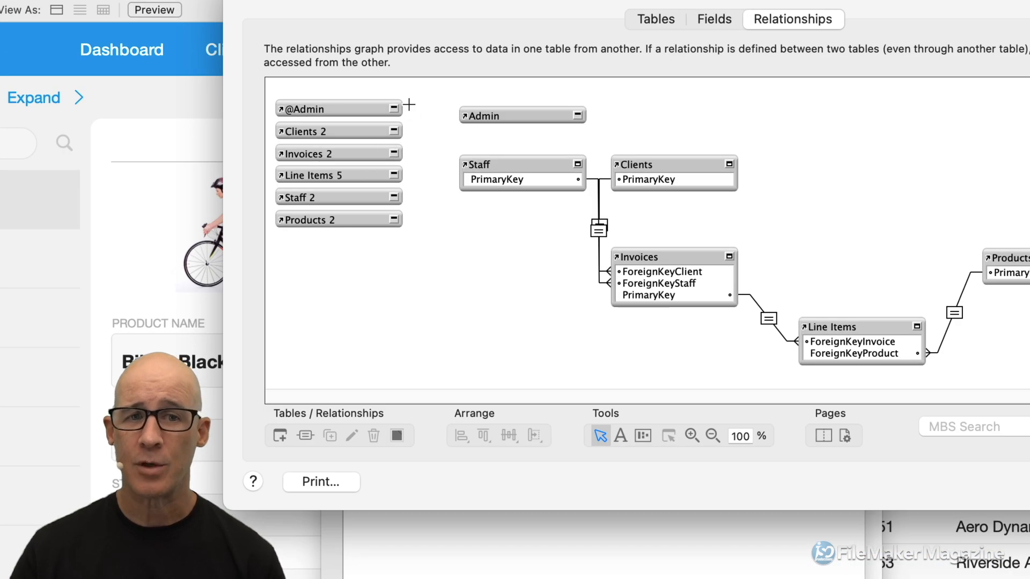
{"action": "left_click_drag", "start_coordinate": [398, 120], "coordinate": [369, 197]}
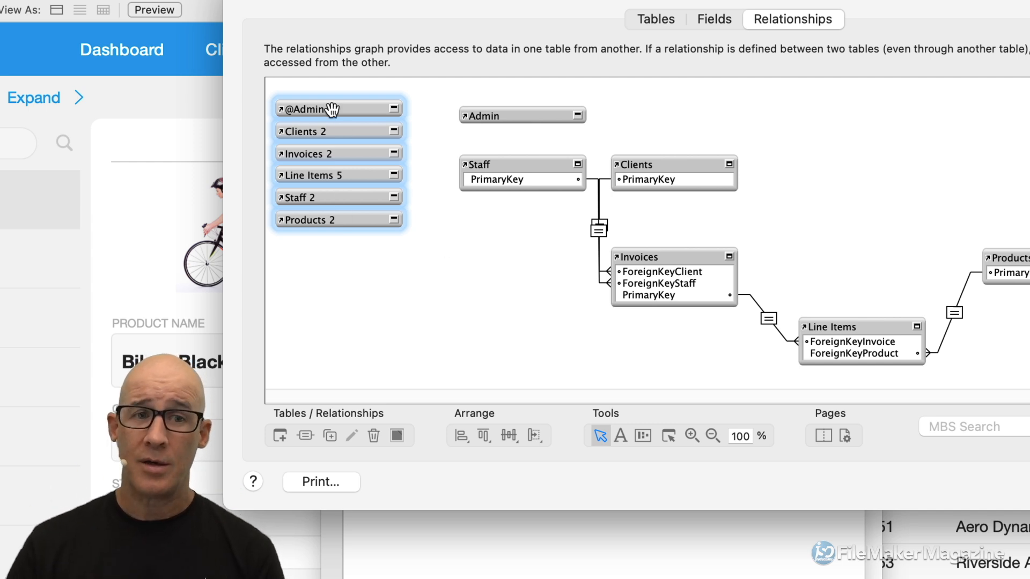
{"action": "left_click", "coordinate": [831, 328]}
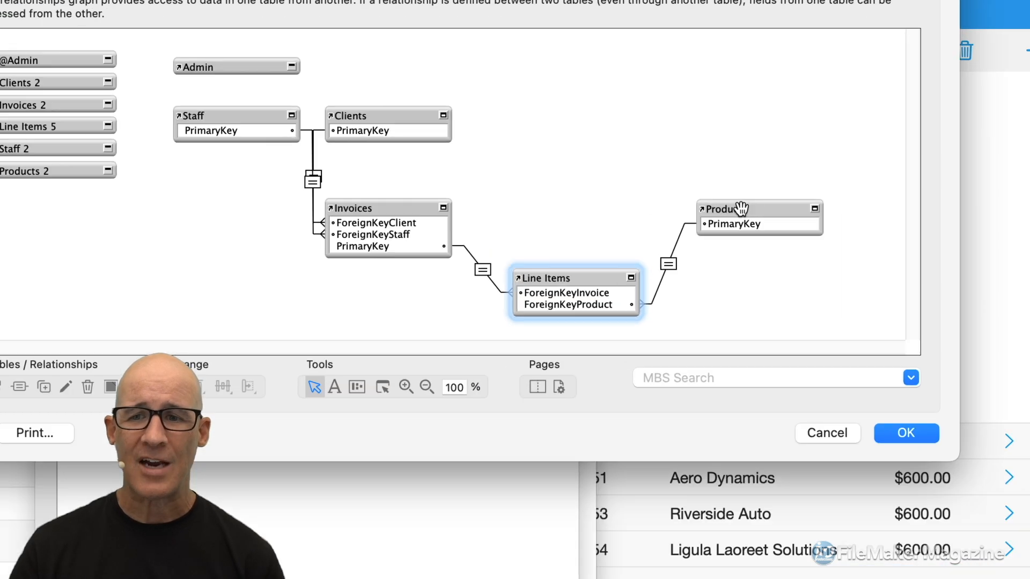
{"action": "left_click", "coordinate": [740, 209]}
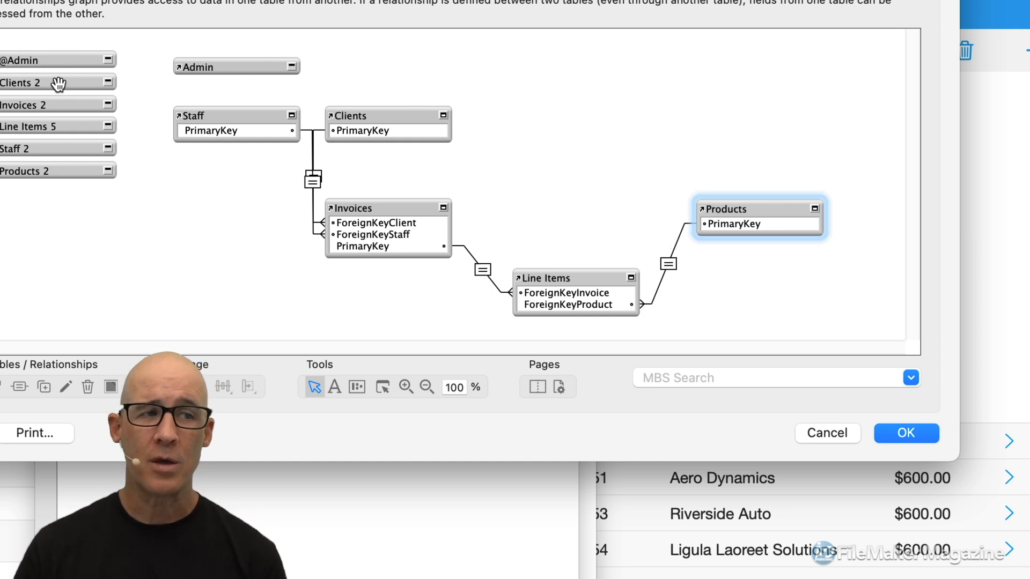
Duplicate the Products 2 table occurrence beside it with Line Items as the copy's source table, and expand both field lists
{"action": "left_click", "coordinate": [46, 170]}
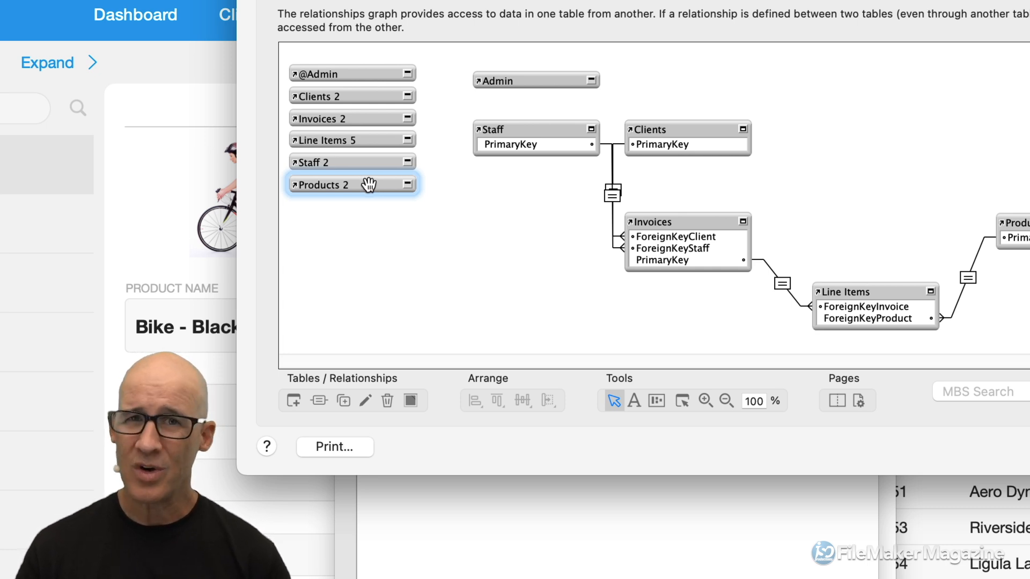
{"action": "left_click_drag", "start_coordinate": [369, 185], "coordinate": [512, 183]}
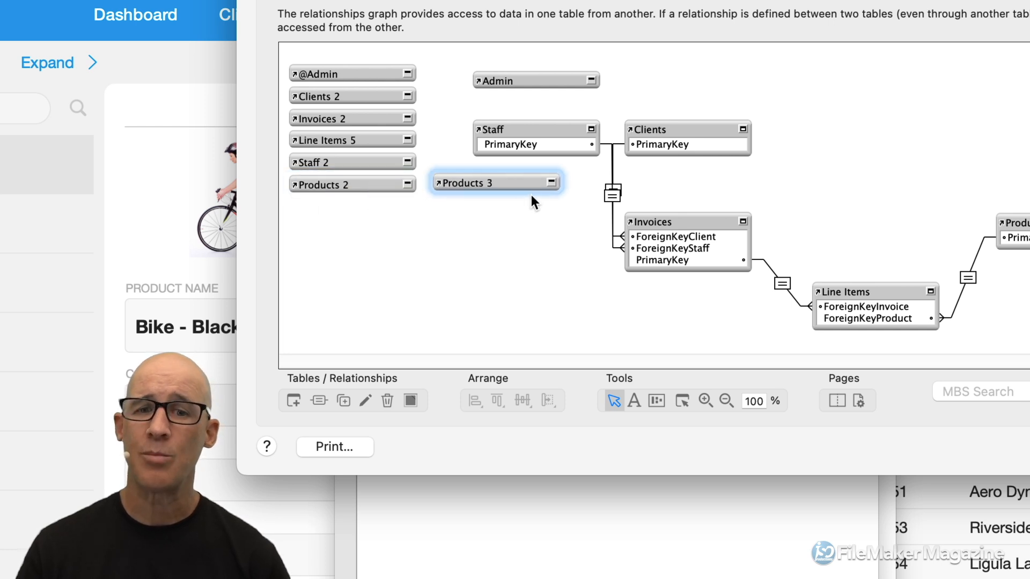
{"action": "double_click", "coordinate": [528, 183]}
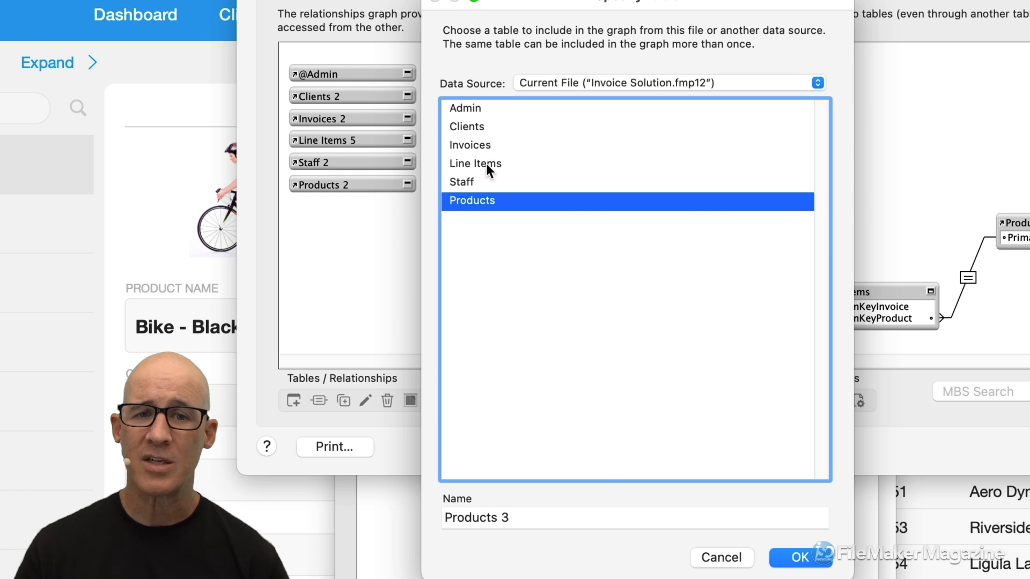
{"action": "double_click", "coordinate": [486, 163]}
{"action": "left_click", "coordinate": [552, 183]}
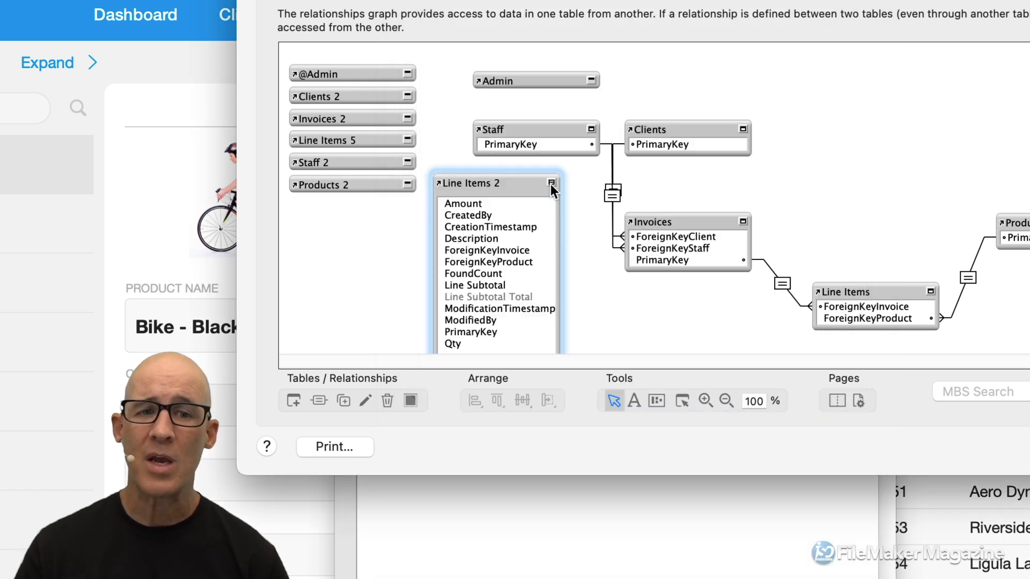
{"action": "left_click", "coordinate": [408, 184]}
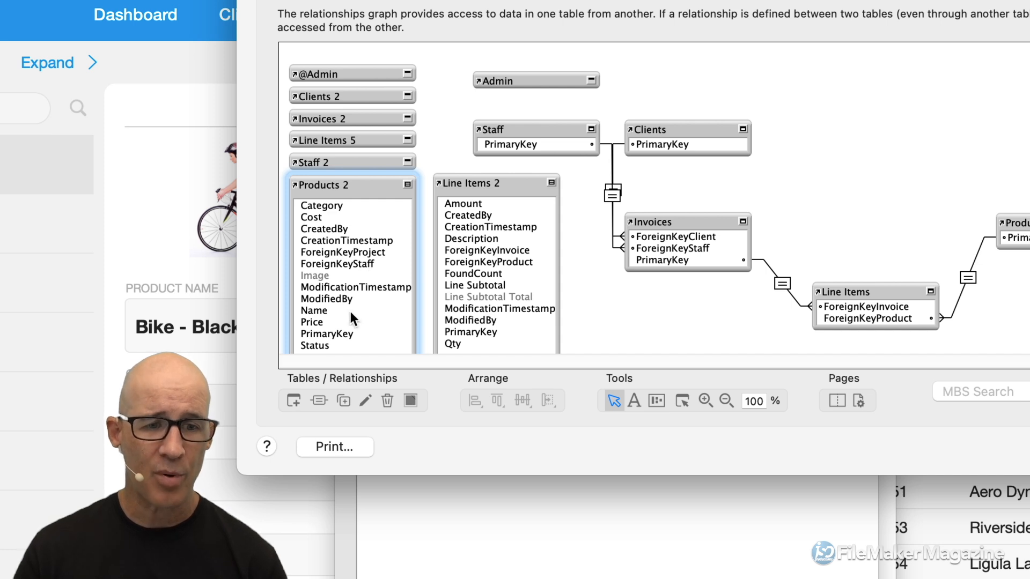
Relate PrimaryKey in Products 2 to ForeignKeyProduct in Line Items 2, collapse both occurrences and save the database changes
{"action": "left_click_drag", "start_coordinate": [349, 333], "coordinate": [493, 263]}
{"action": "left_click", "coordinate": [552, 183]}
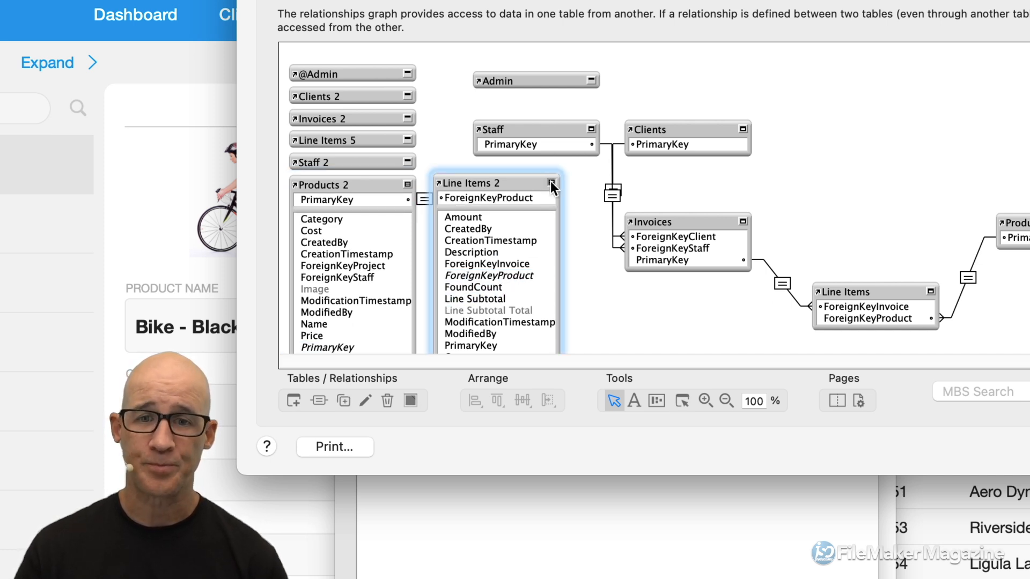
{"action": "left_click", "coordinate": [407, 184]}
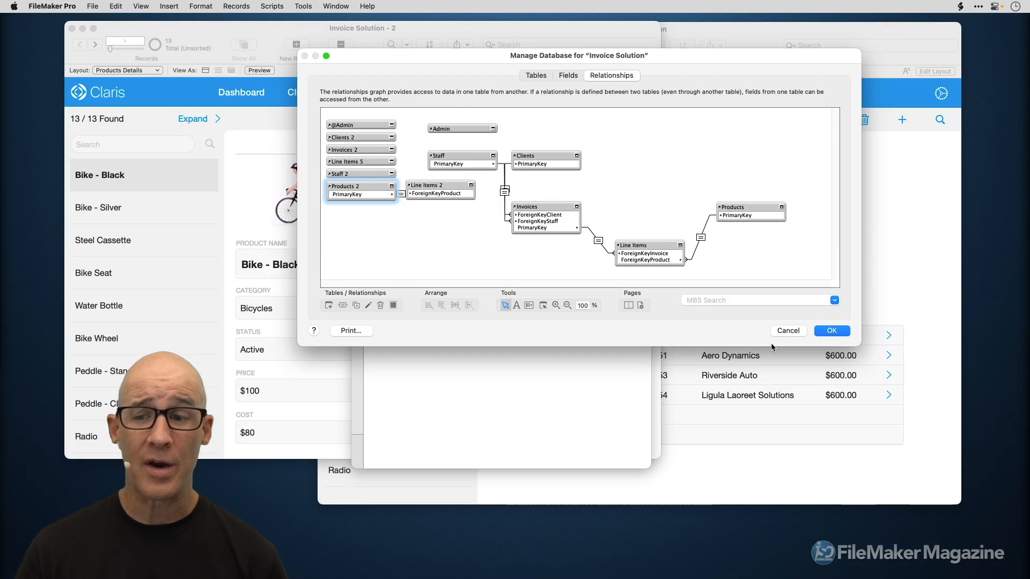
{"action": "left_click", "coordinate": [835, 332]}
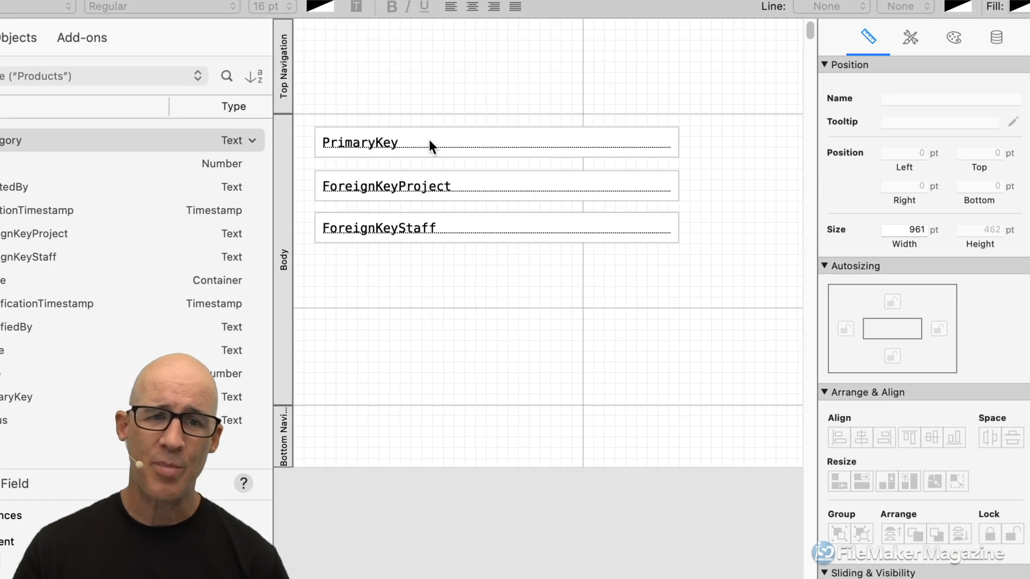
Inspect the PrimaryKey, ForeignKeyProject and ForeignKeyStaff fields in the body of the Dev Products layout
{"action": "left_click", "coordinate": [429, 140]}
{"action": "left_click", "coordinate": [442, 186]}
{"action": "left_click", "coordinate": [443, 224]}
{"action": "left_click", "coordinate": [450, 186]}
{"action": "left_click", "coordinate": [457, 145]}
{"action": "left_click", "coordinate": [464, 185]}
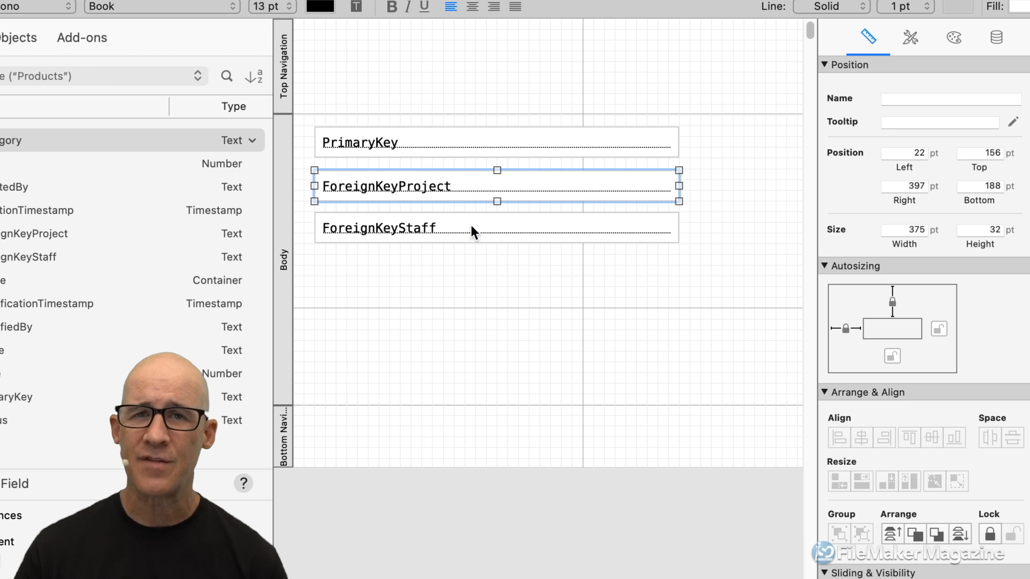
{"action": "left_click", "coordinate": [470, 221]}
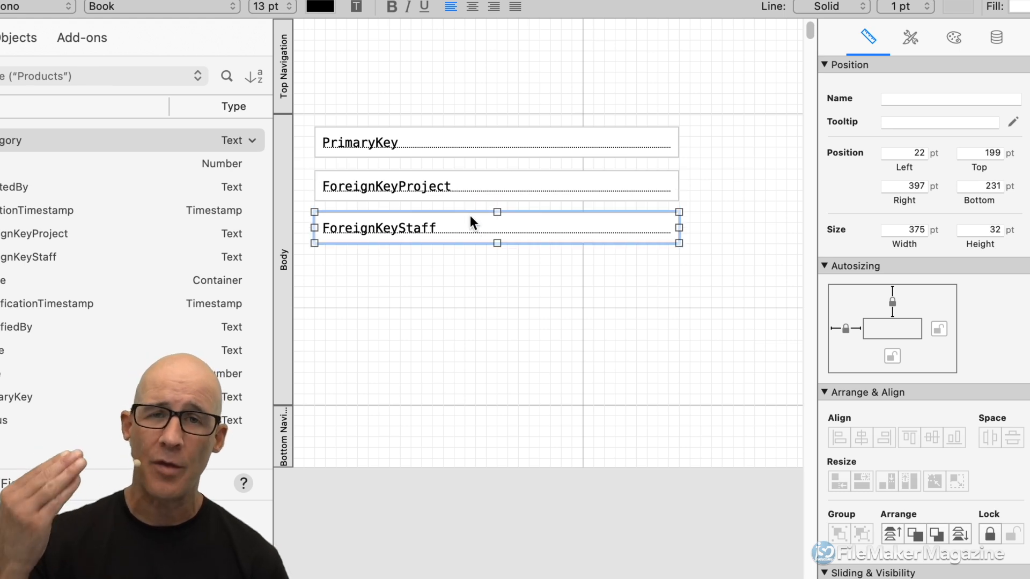
Open the Dev Products layout setup and compare the Products and Products 2 occurrences and their Line Items relationships in the graph
{"action": "right_click", "coordinate": [499, 268]}
{"action": "left_click", "coordinate": [597, 373]}
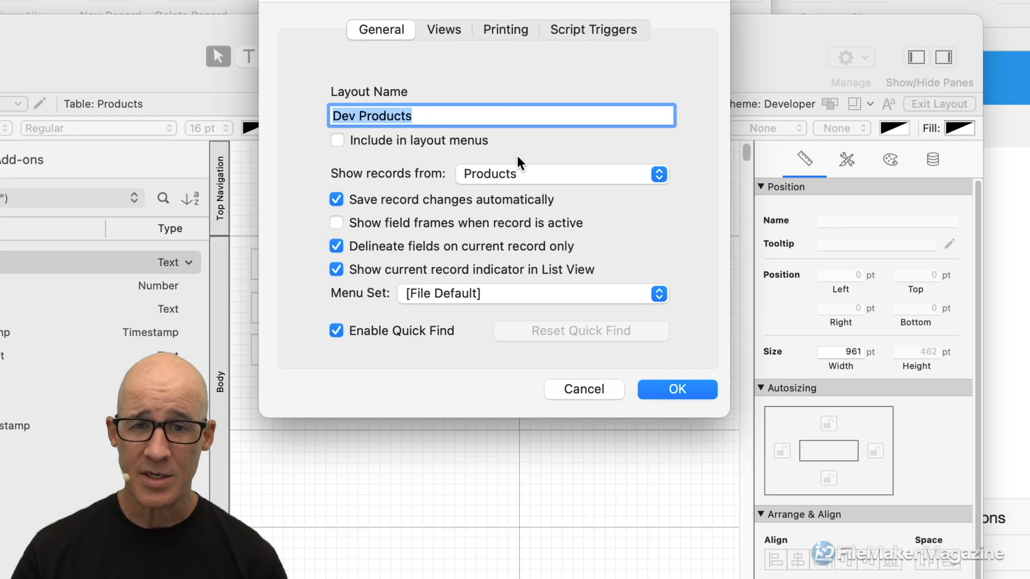
{"action": "left_click", "coordinate": [581, 59]}
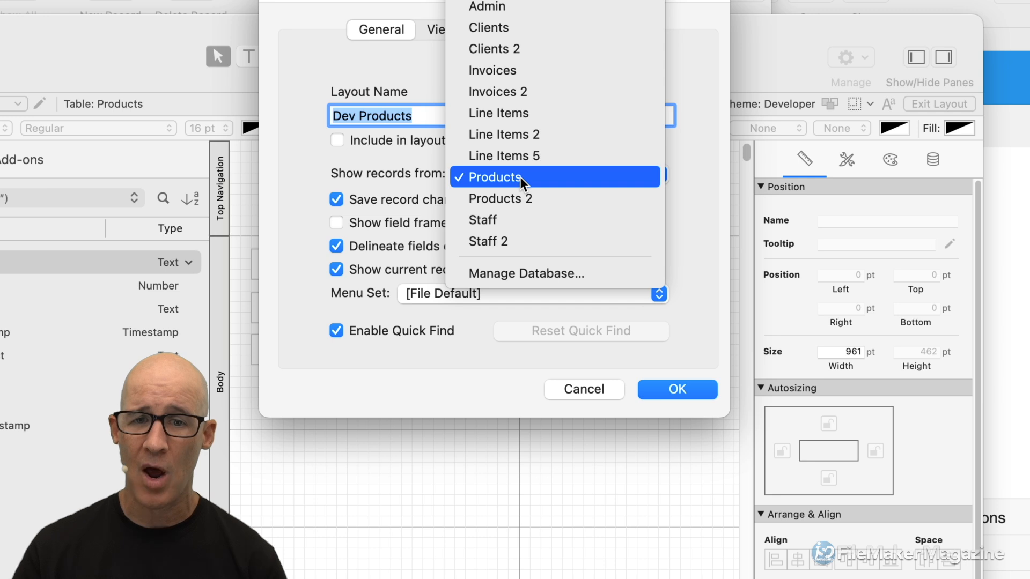
{"action": "left_click", "coordinate": [537, 272]}
{"action": "left_click", "coordinate": [918, 289]}
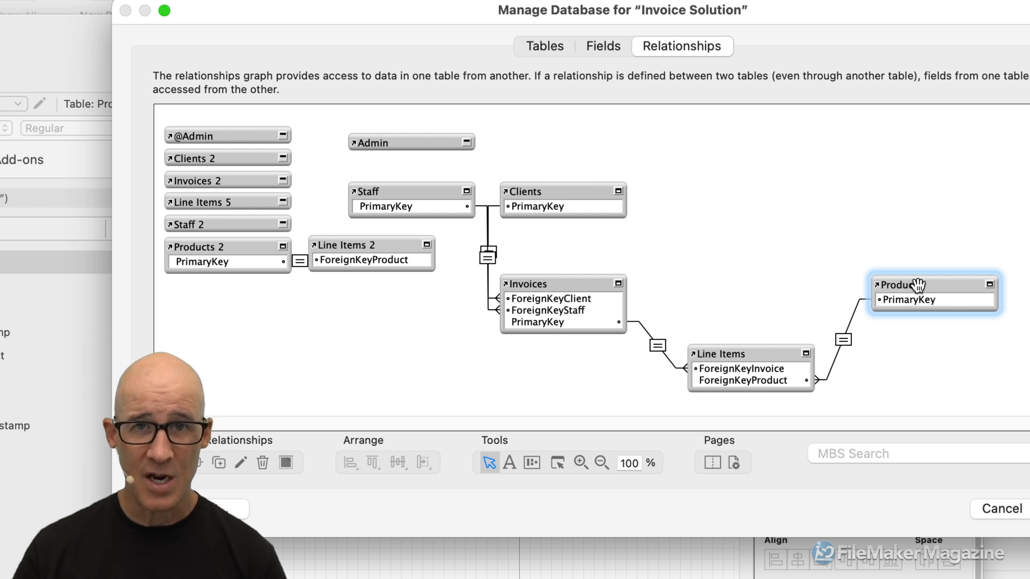
{"action": "left_click", "coordinate": [244, 242]}
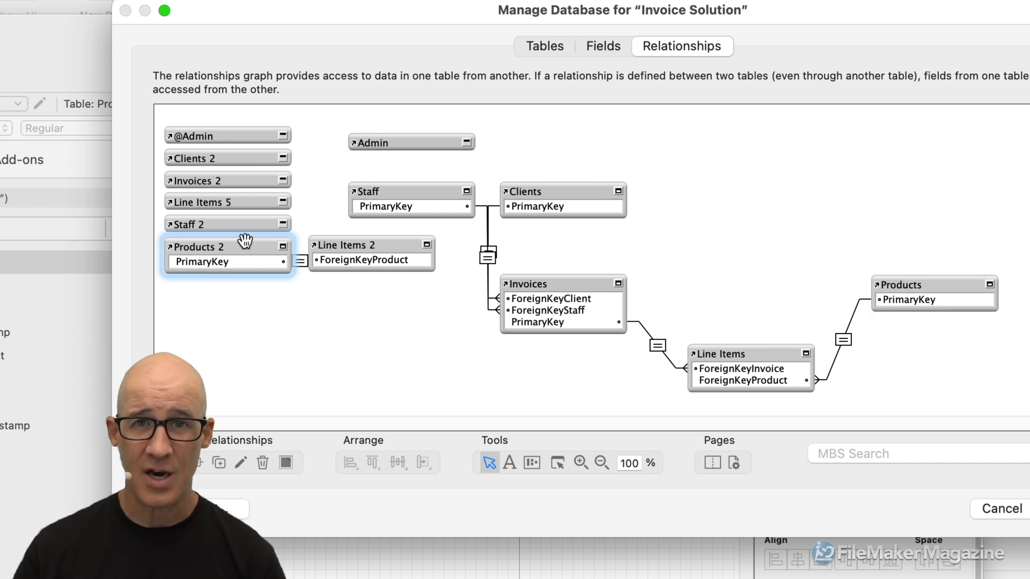
{"action": "left_click", "coordinate": [847, 344]}
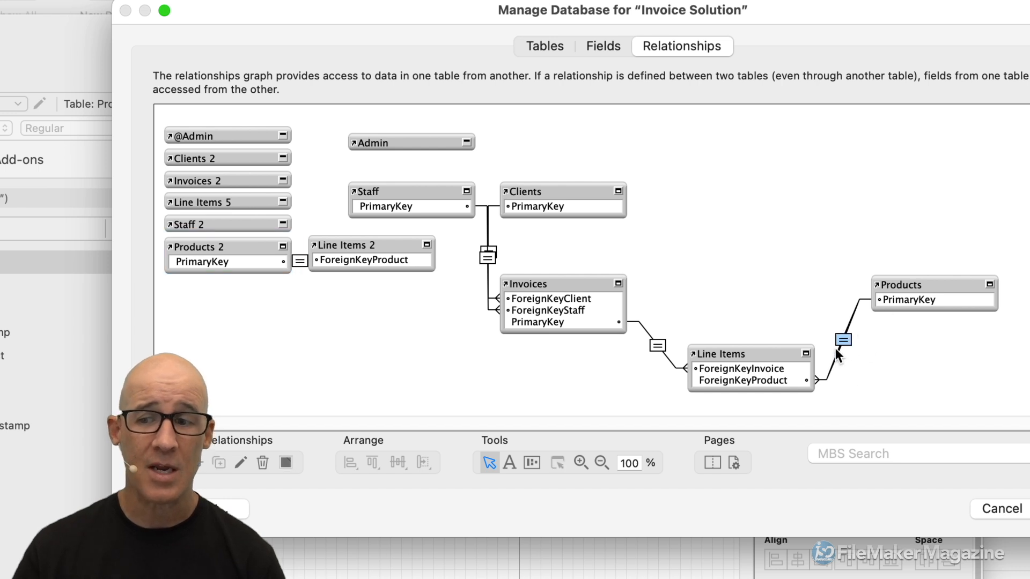
{"action": "left_click", "coordinate": [302, 263]}
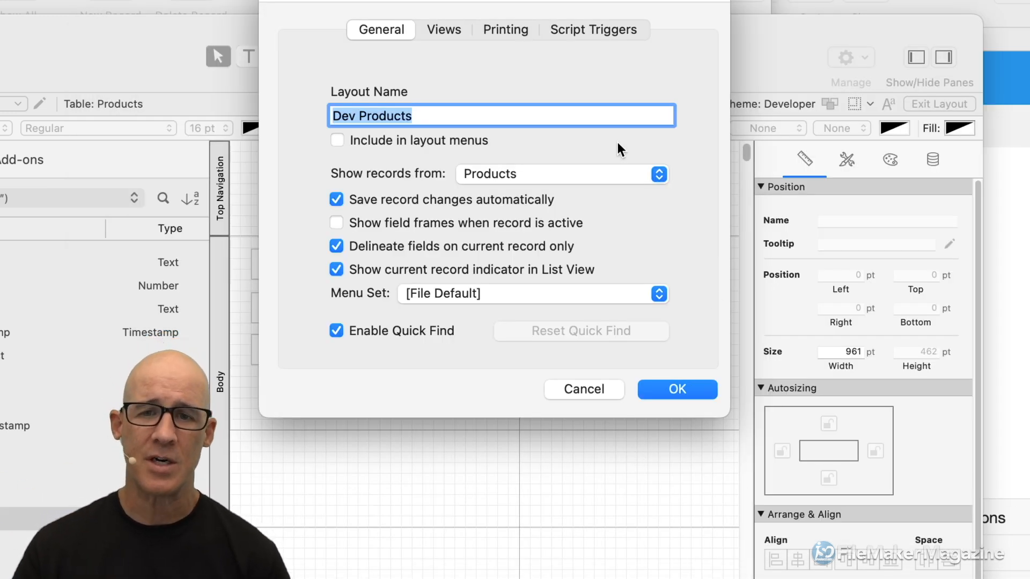
Set the Dev Products layout to show records from Products 2 and apply the layout setup
{"action": "left_click", "coordinate": [604, 175]}
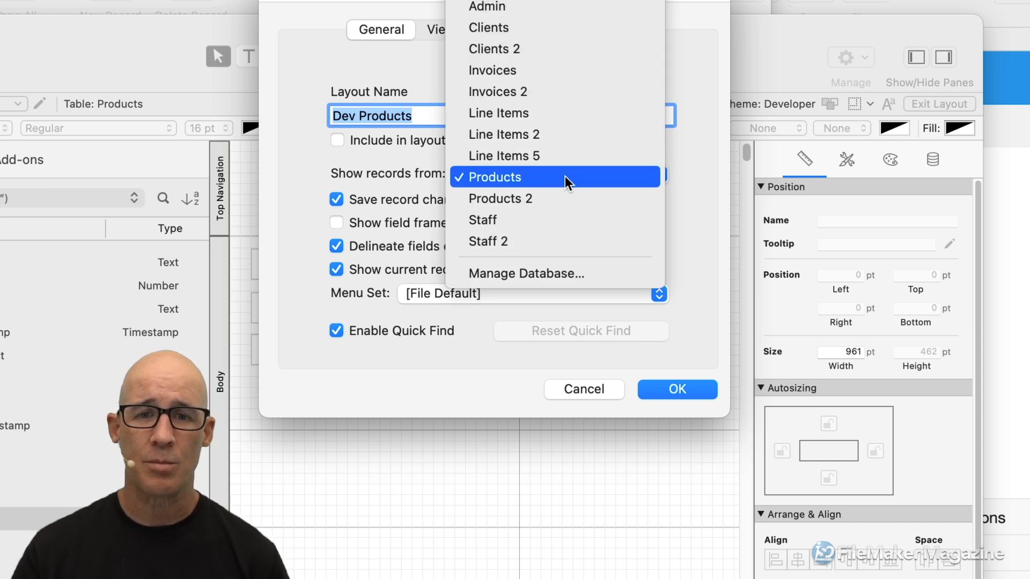
{"action": "left_click", "coordinate": [554, 196]}
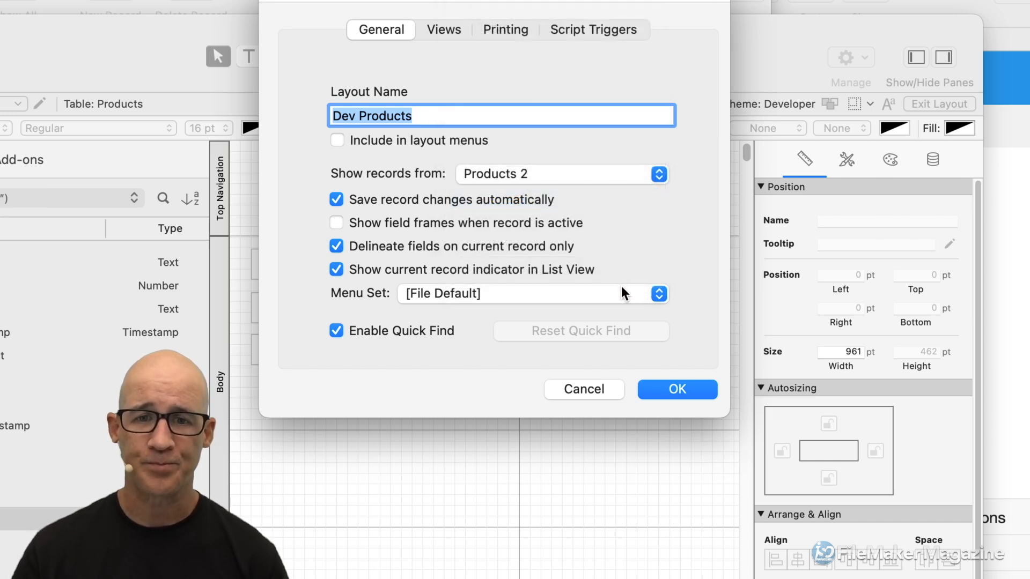
{"action": "left_click", "coordinate": [690, 392]}
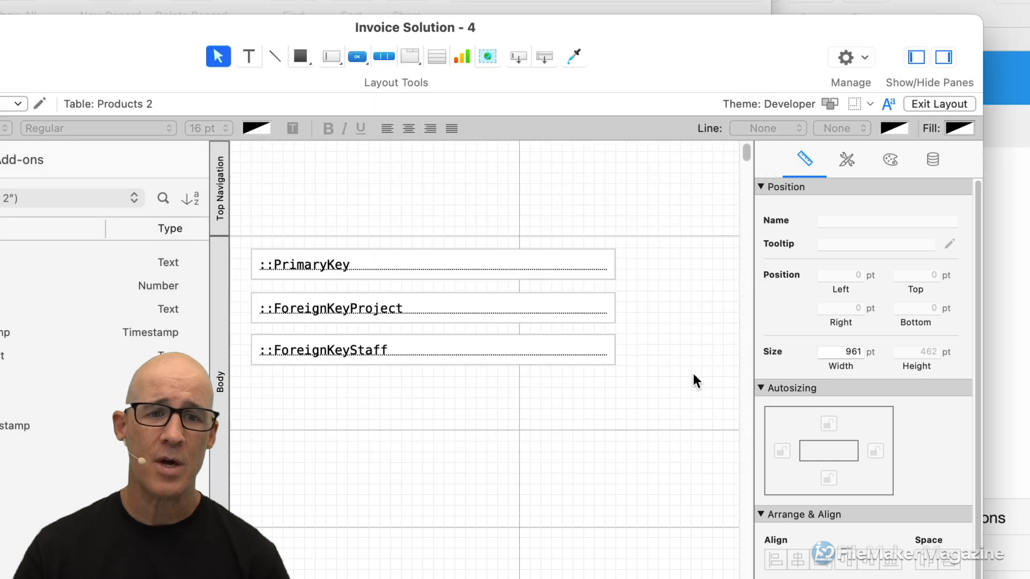
Reassign the PrimaryKey field on the layout to PrimaryKey of the current table, Products 2
{"action": "left_click", "coordinate": [287, 265]}
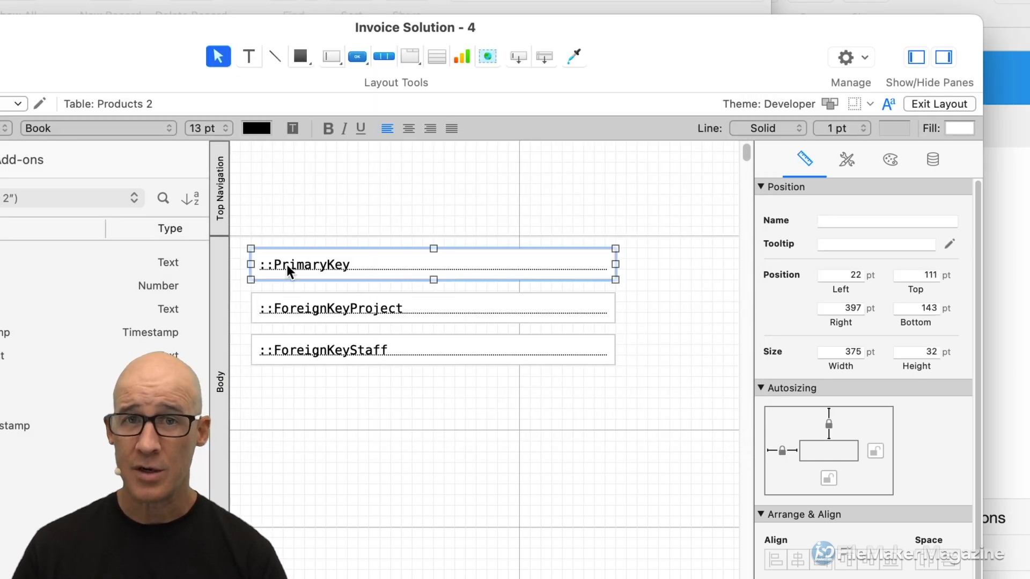
{"action": "double_click", "coordinate": [328, 265]}
{"action": "left_click", "coordinate": [650, 97]}
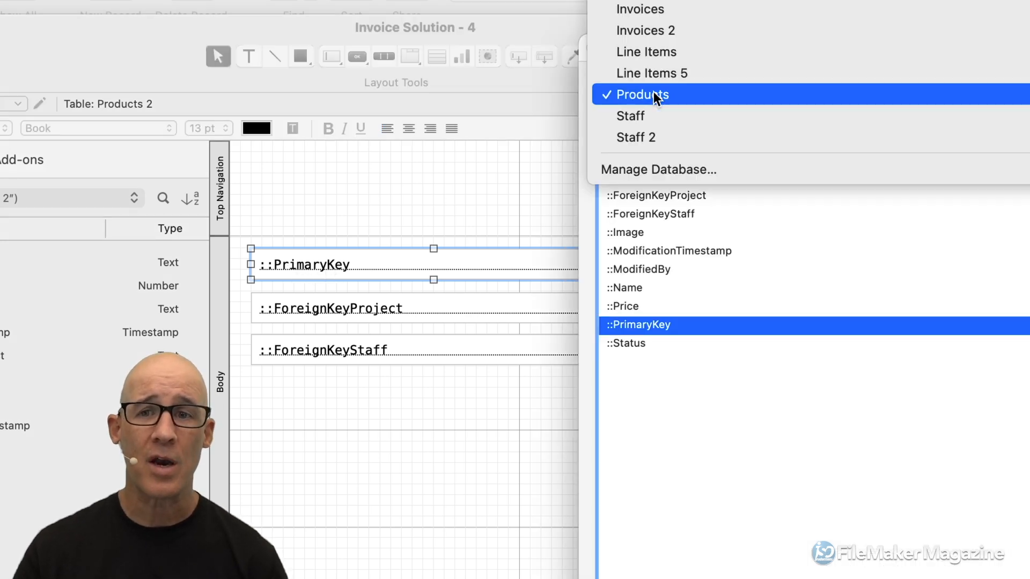
{"action": "left_click", "coordinate": [627, 14]}
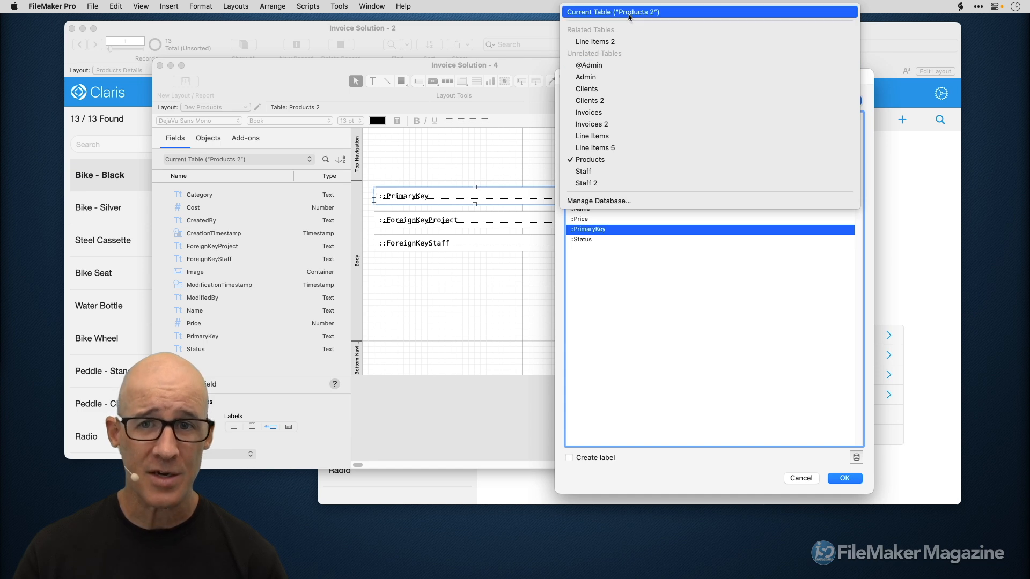
{"action": "double_click", "coordinate": [616, 229]}
Reassign the ForeignKeyProject field on the layout to ForeignKeyProject of the current table, Products 2
{"action": "double_click", "coordinate": [470, 226]}
{"action": "left_click", "coordinate": [627, 105]}
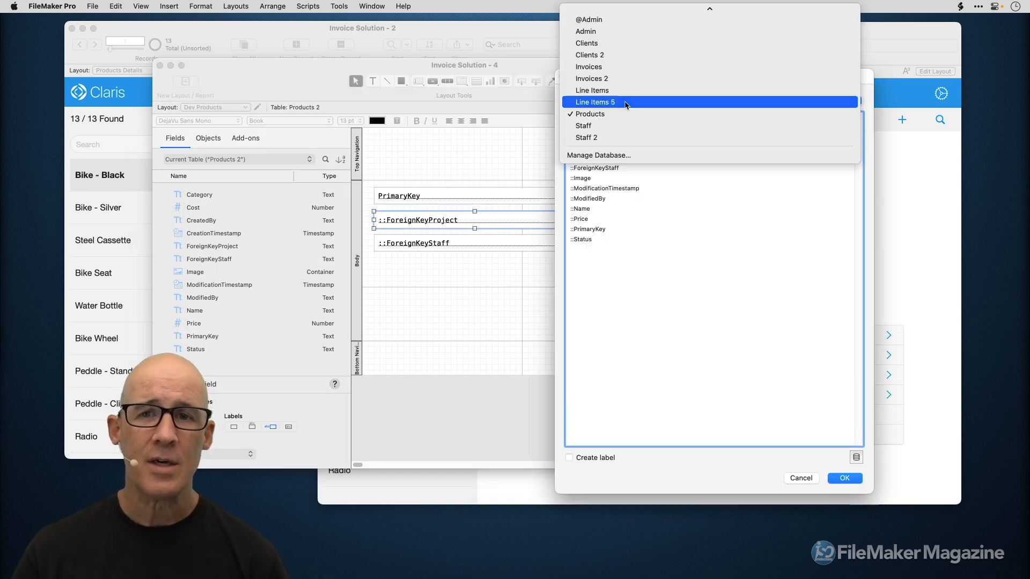
{"action": "left_click", "coordinate": [622, 10]}
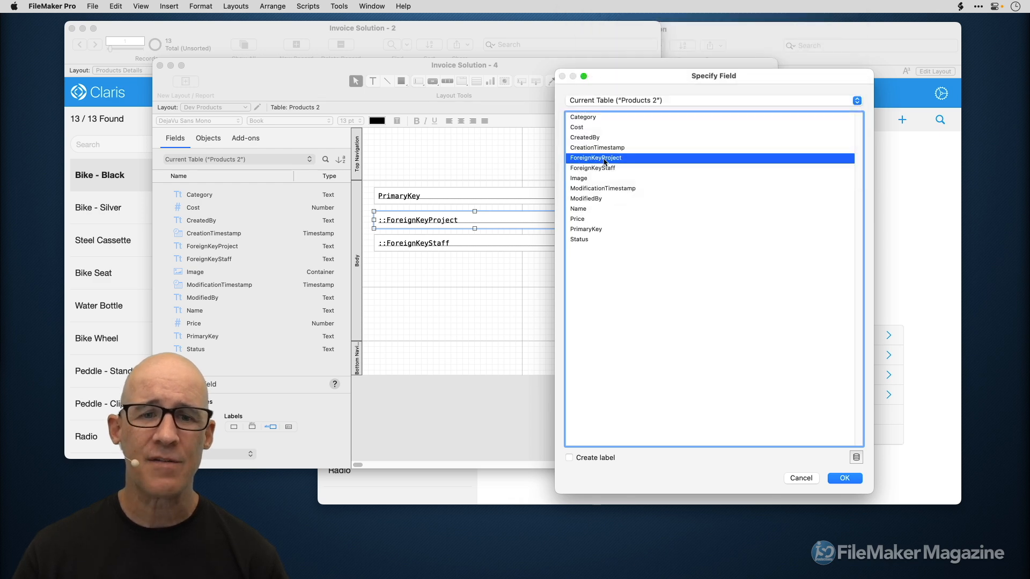
{"action": "double_click", "coordinate": [603, 159]}
Reassign the ForeignKeyStaff field on the layout to ForeignKeyStaff of the current table, Products 2
{"action": "double_click", "coordinate": [497, 242]}
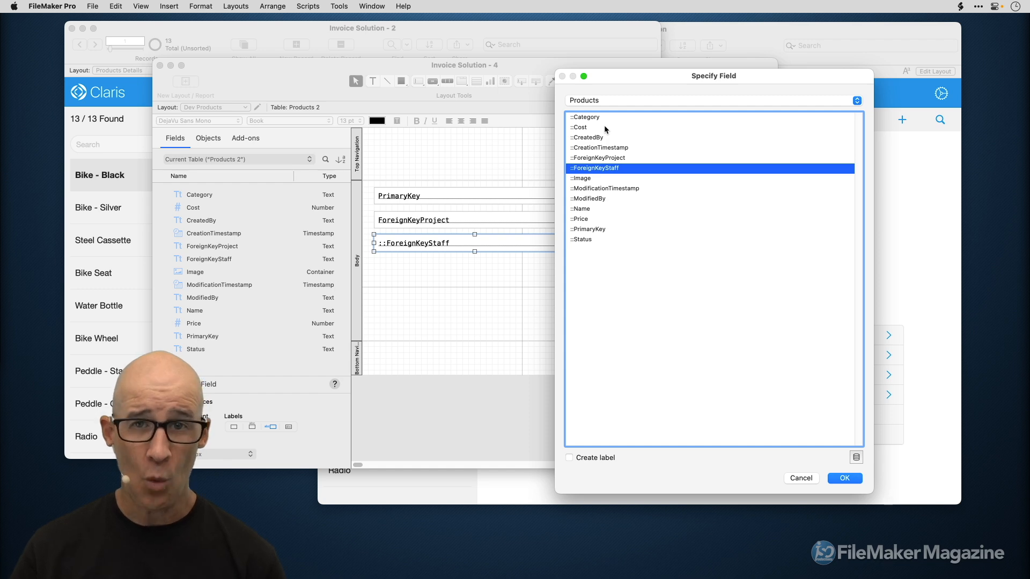
{"action": "left_click", "coordinate": [800, 478]}
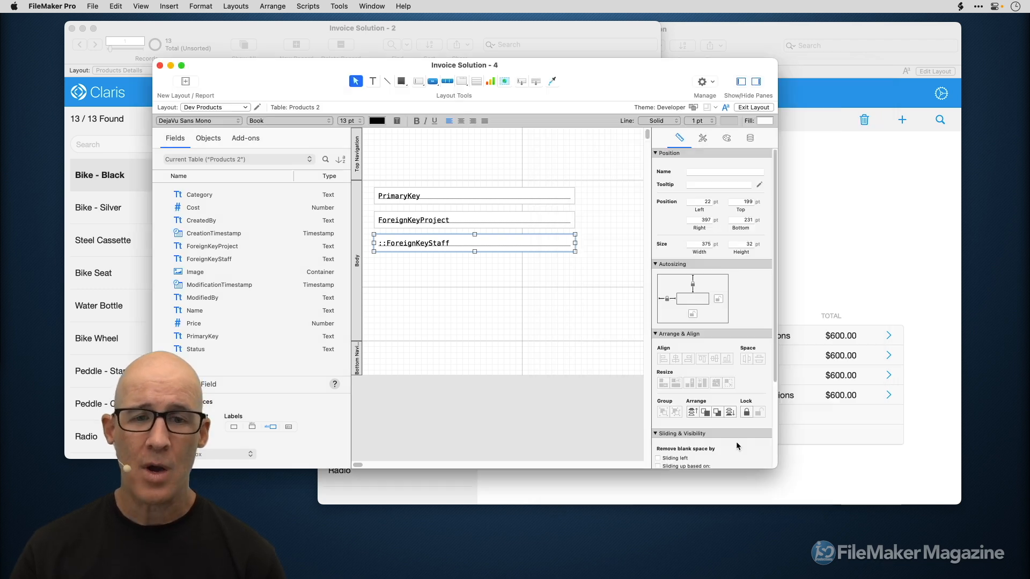
{"action": "double_click", "coordinate": [451, 248]}
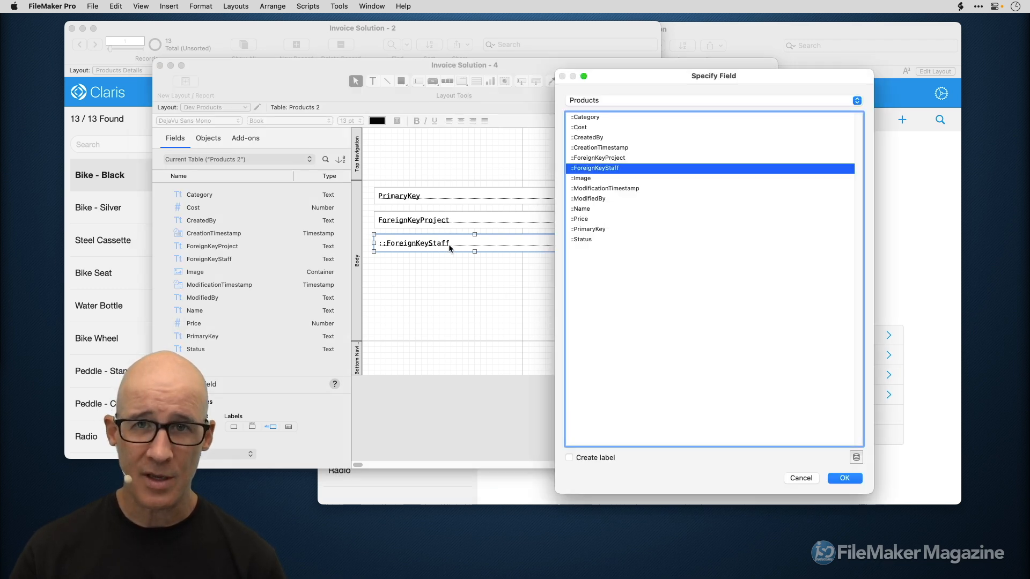
{"action": "left_click", "coordinate": [623, 101]}
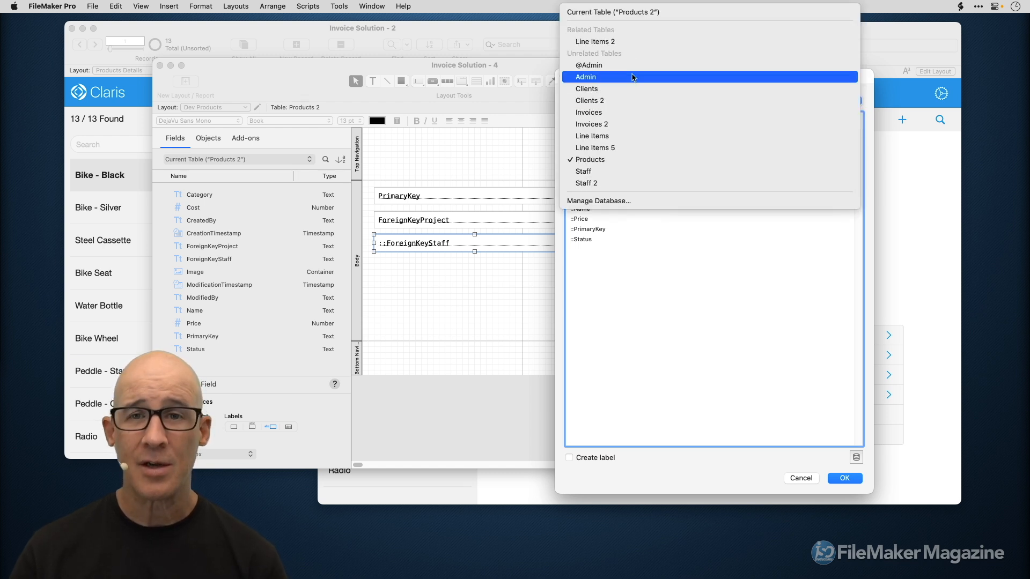
{"action": "left_click", "coordinate": [624, 12]}
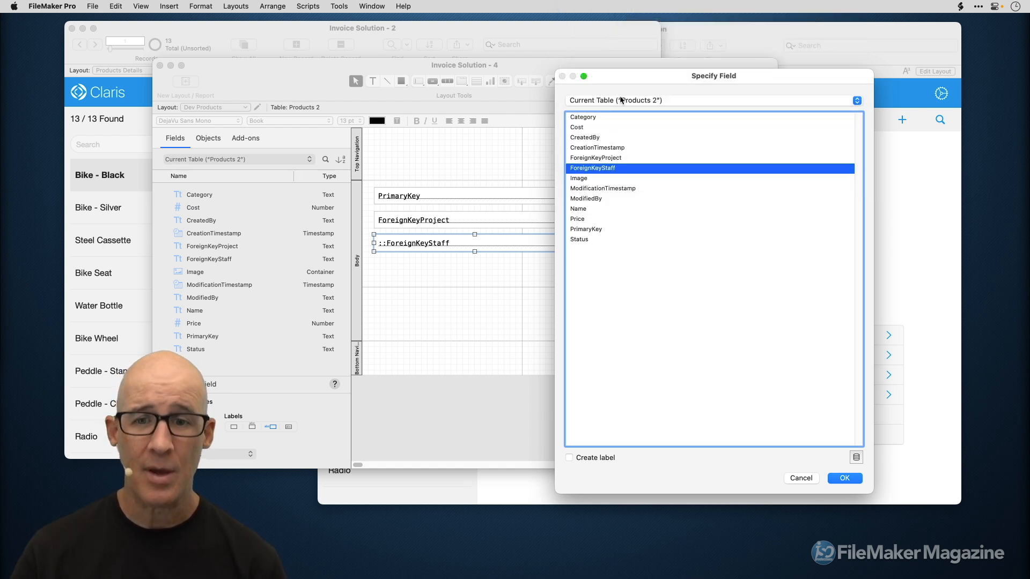
{"action": "double_click", "coordinate": [617, 169]}
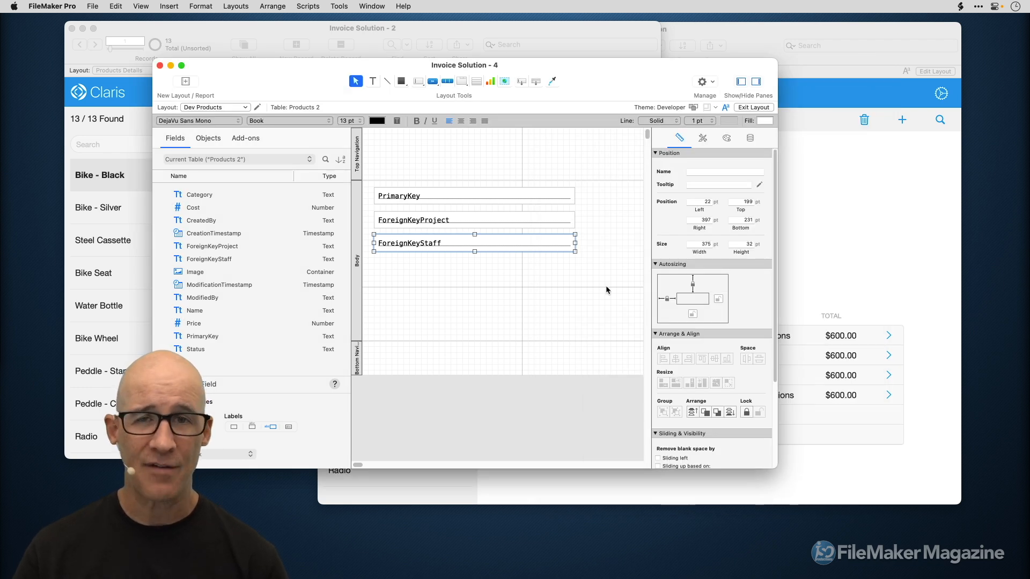
Delete the three key fields from the layout body and place ForeignKeyProject, ForeignKeyStaff and PrimaryKey from Products 2 there together
{"action": "left_click_drag", "start_coordinate": [605, 272], "coordinate": [453, 188]}
{"action": "key", "text": "BackSpace"}
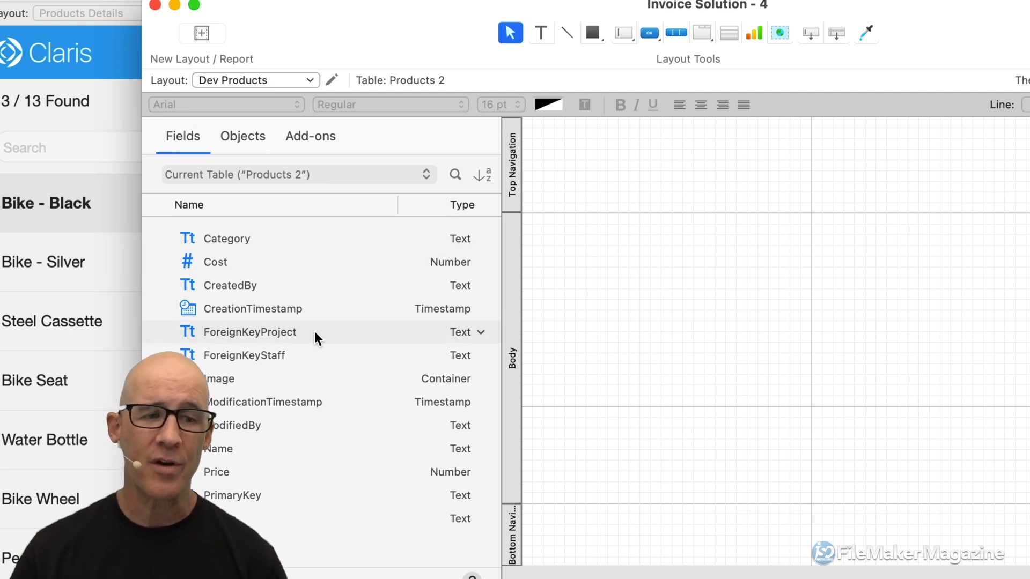
{"action": "left_click", "coordinate": [329, 334]}
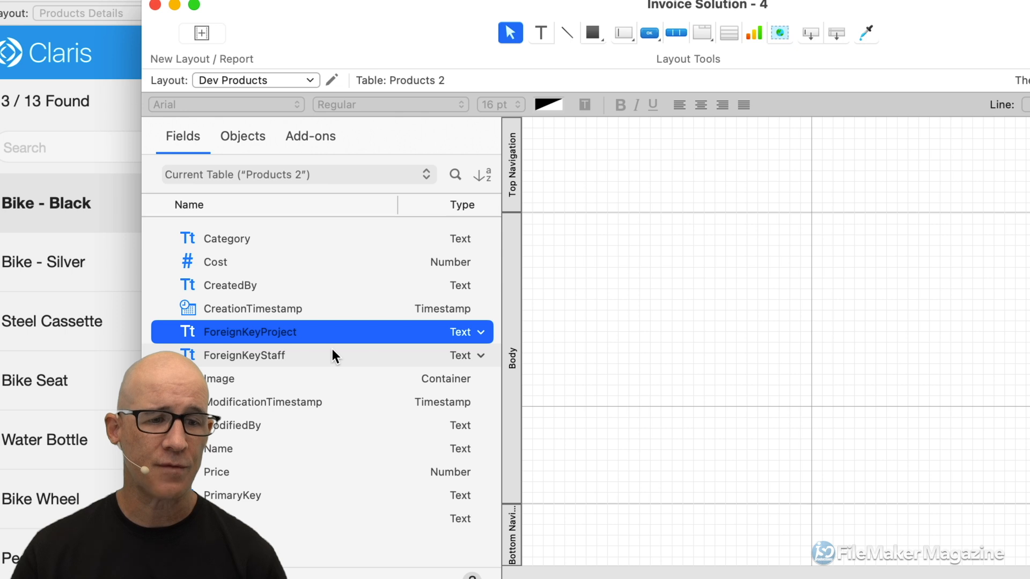
{"action": "left_click", "coordinate": [332, 355], "text": "super"}
{"action": "left_click", "coordinate": [353, 492], "text": "super"}
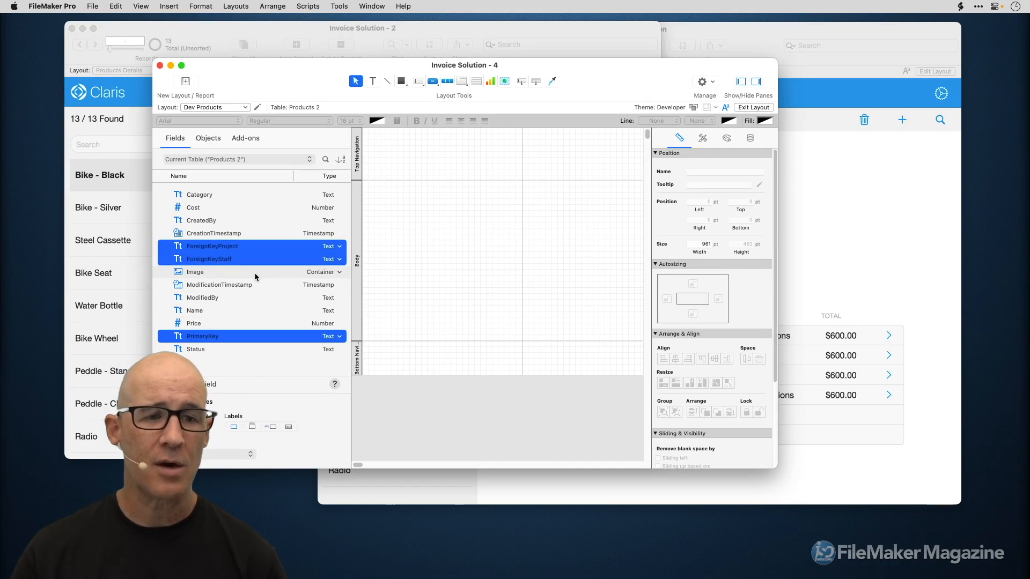
{"action": "left_click_drag", "start_coordinate": [236, 259], "coordinate": [480, 216]}
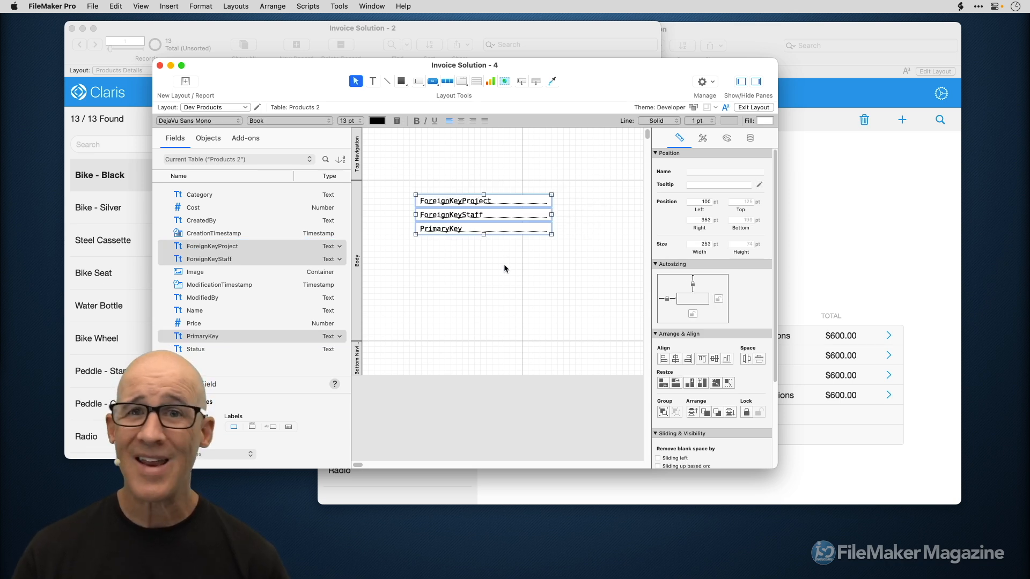
Return to Browse mode and modify the table view to move ForeignKeyProject, ForeignKeyStaff and PrimaryKey above the other columns
{"action": "key", "text": "super+b"}
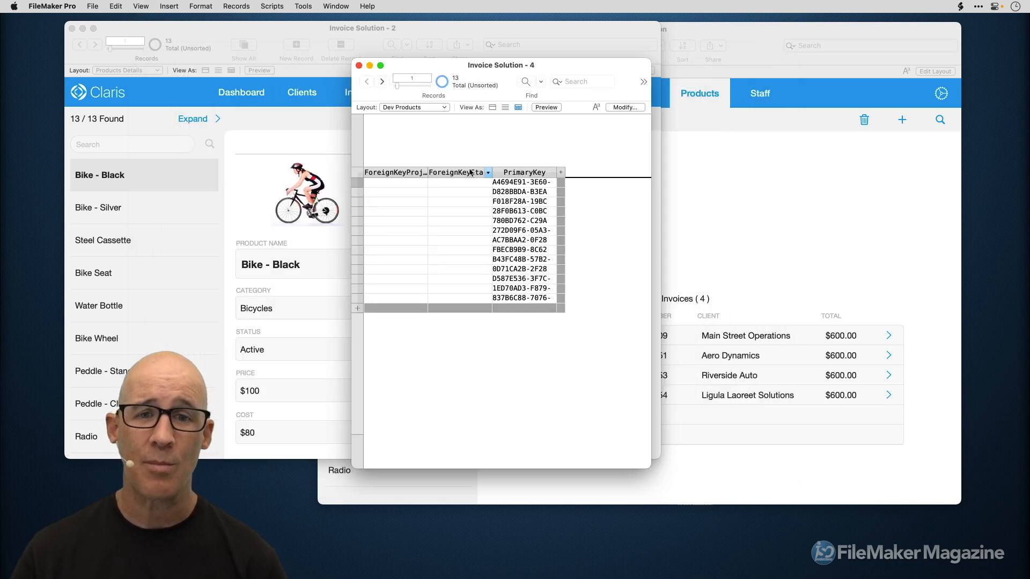
{"action": "right_click", "coordinate": [470, 172]}
{"action": "mouse_move", "coordinate": [590, 380]}
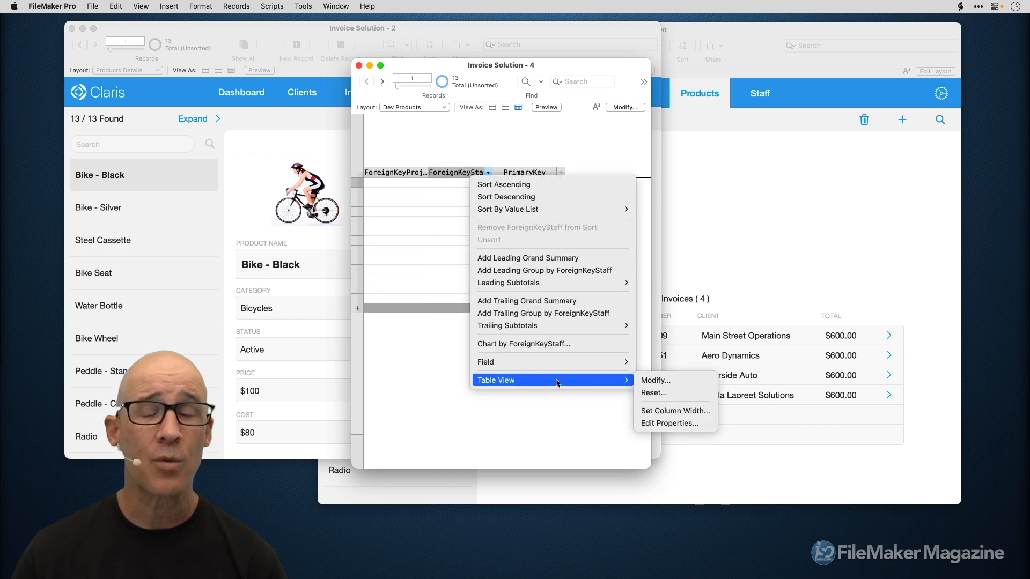
{"action": "left_click", "coordinate": [659, 380]}
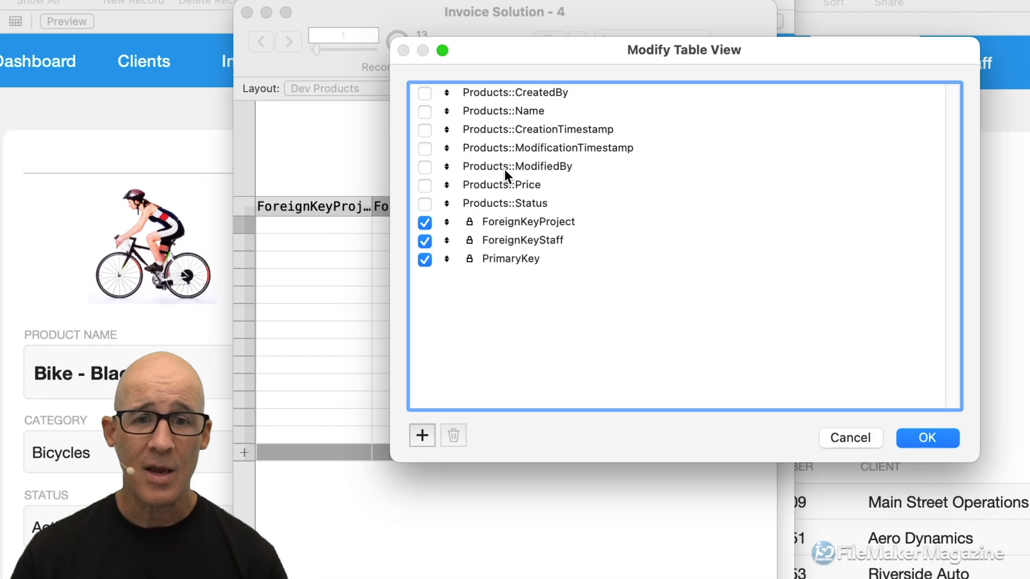
{"action": "left_click", "coordinate": [513, 222]}
{"action": "left_click", "coordinate": [510, 257], "text": "shift"}
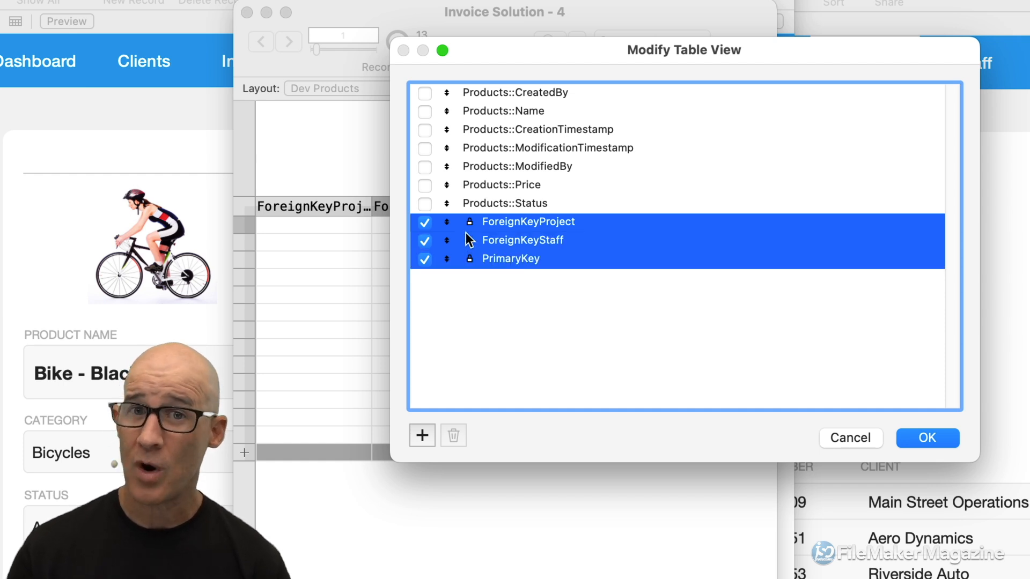
{"action": "left_click_drag", "start_coordinate": [446, 224], "coordinate": [458, 89]}
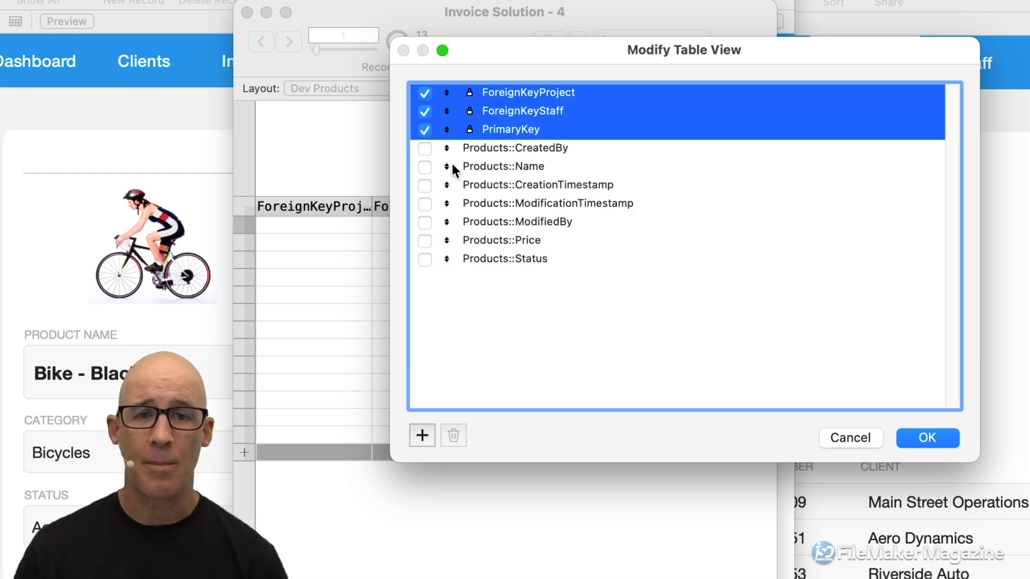
Remove all the unchecked Products:: fields, from CreatedBy through Status, from the table view's column list
{"action": "left_click", "coordinate": [481, 155]}
{"action": "left_click", "coordinate": [493, 252], "text": "shift"}
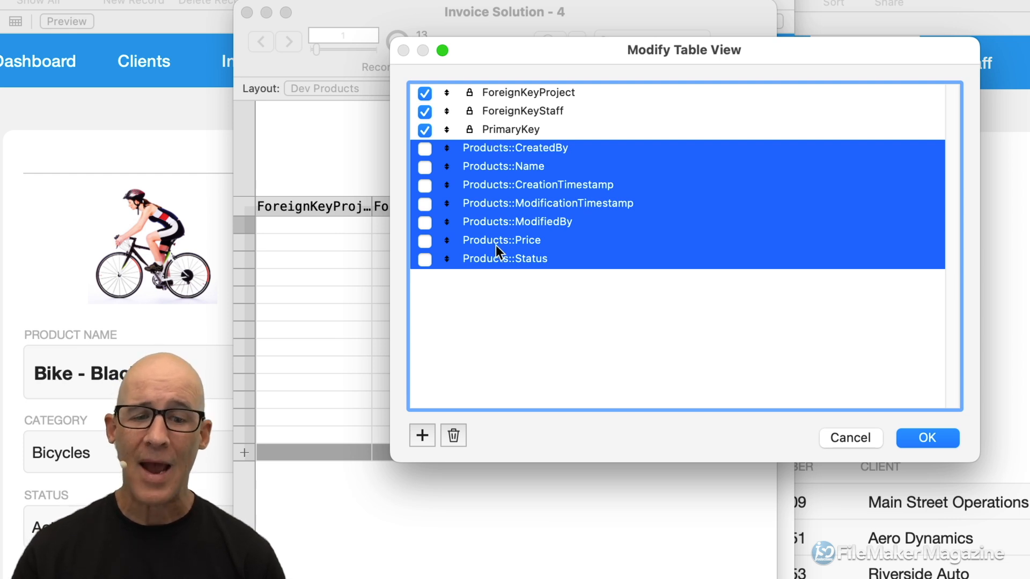
{"action": "left_click", "coordinate": [454, 436]}
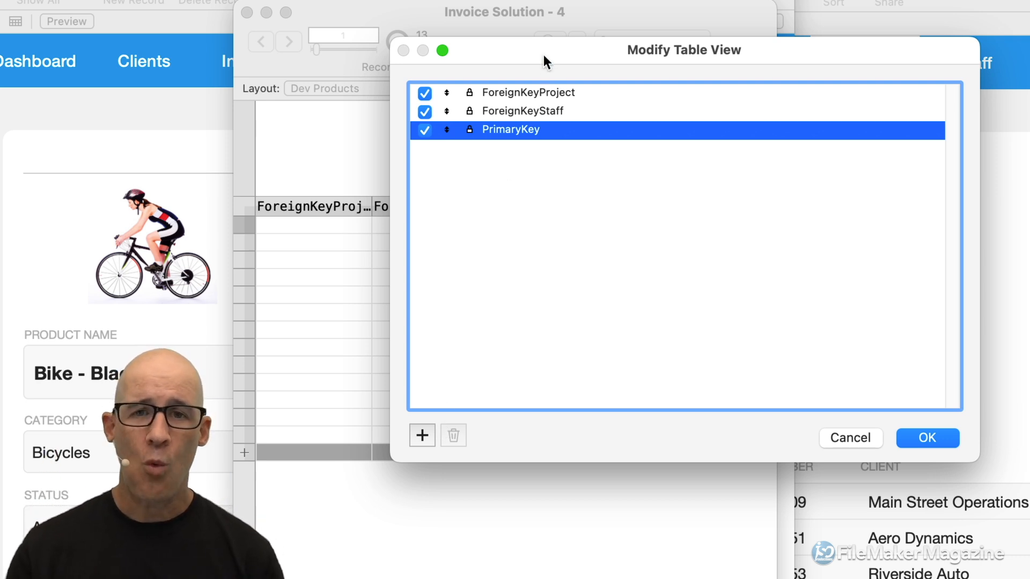
Add the Amount field from the related table Line Items 2 as a table view column and apply the modified view
{"action": "left_click_drag", "start_coordinate": [542, 59], "coordinate": [595, 280]}
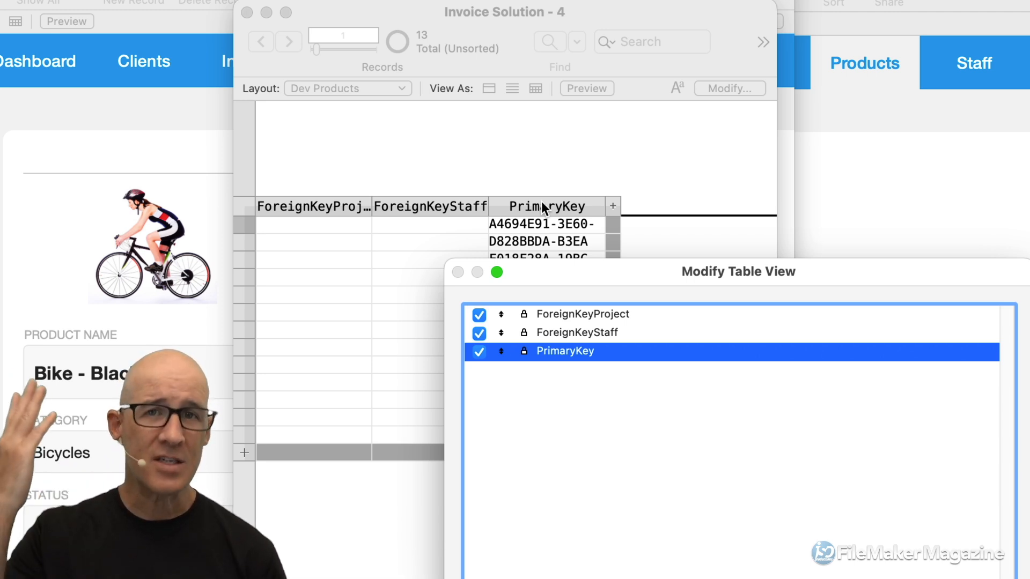
{"action": "left_click_drag", "start_coordinate": [618, 271], "coordinate": [617, 49]}
{"action": "left_click", "coordinate": [463, 482]}
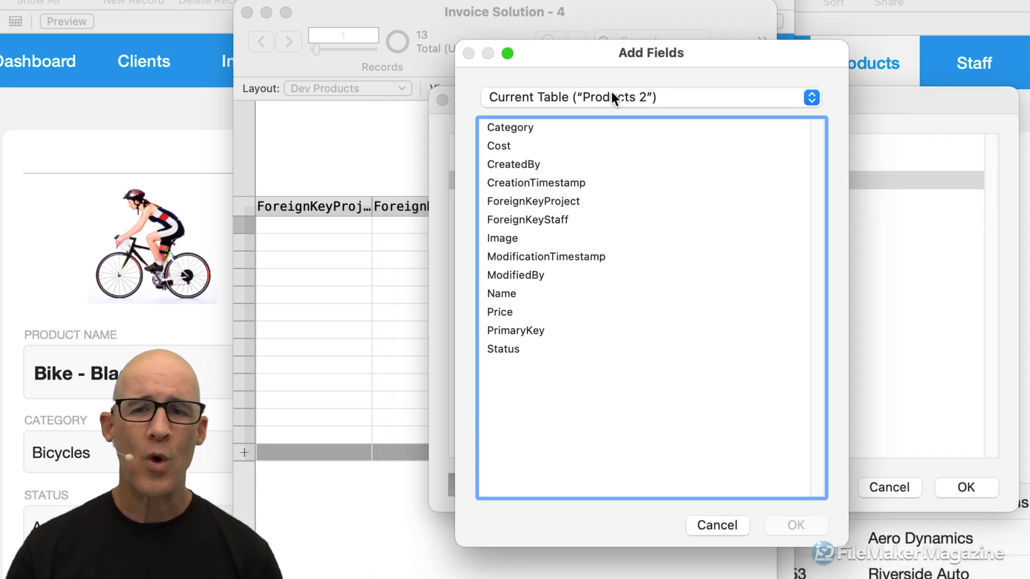
{"action": "left_click", "coordinate": [610, 97]}
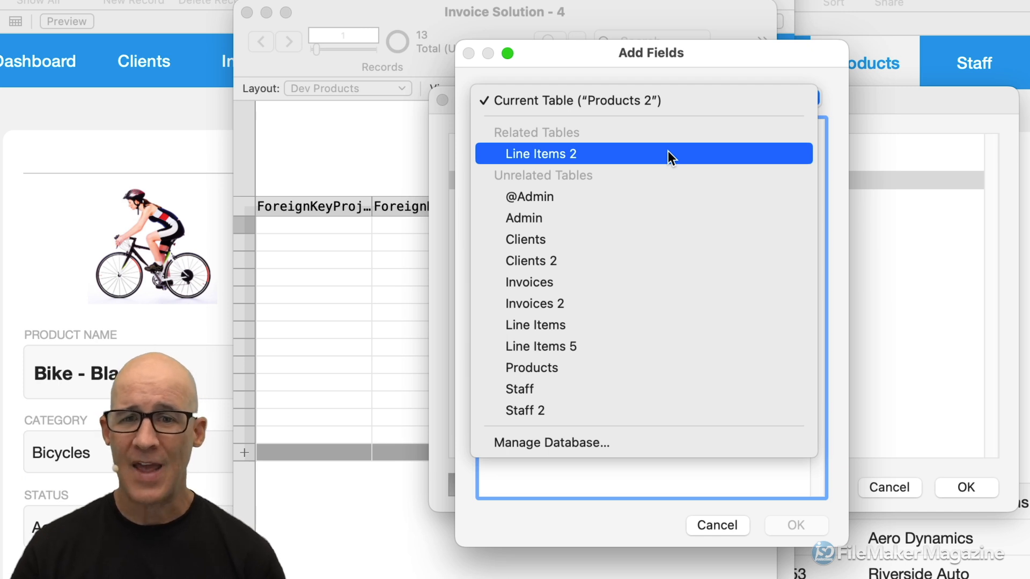
{"action": "left_click", "coordinate": [667, 152]}
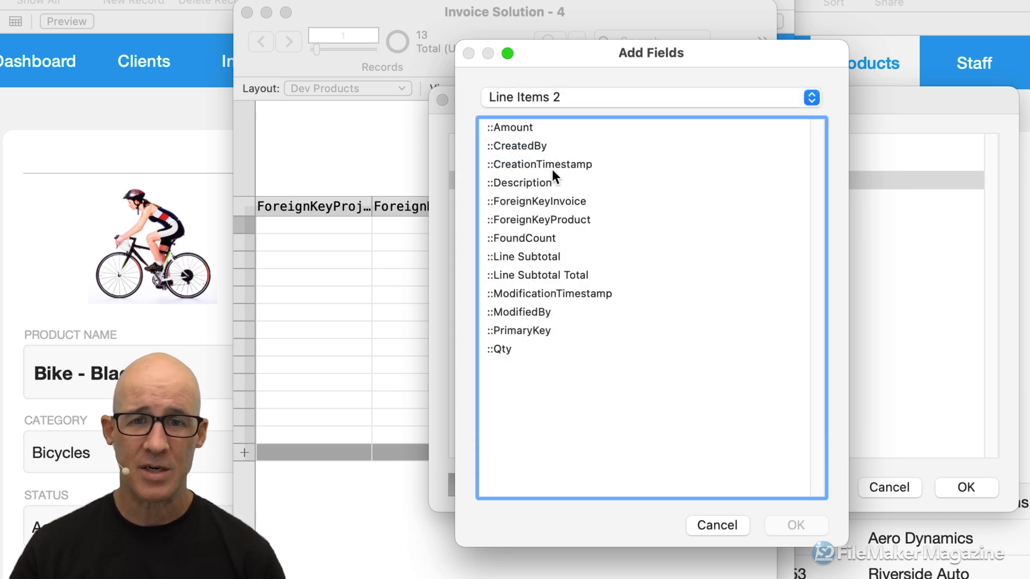
{"action": "double_click", "coordinate": [542, 129]}
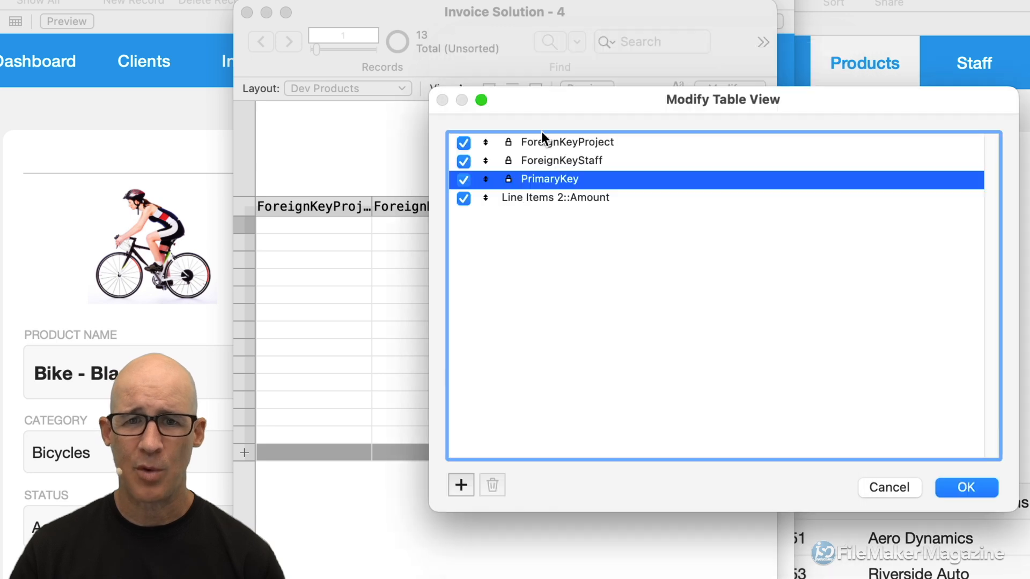
{"action": "left_click", "coordinate": [967, 487]}
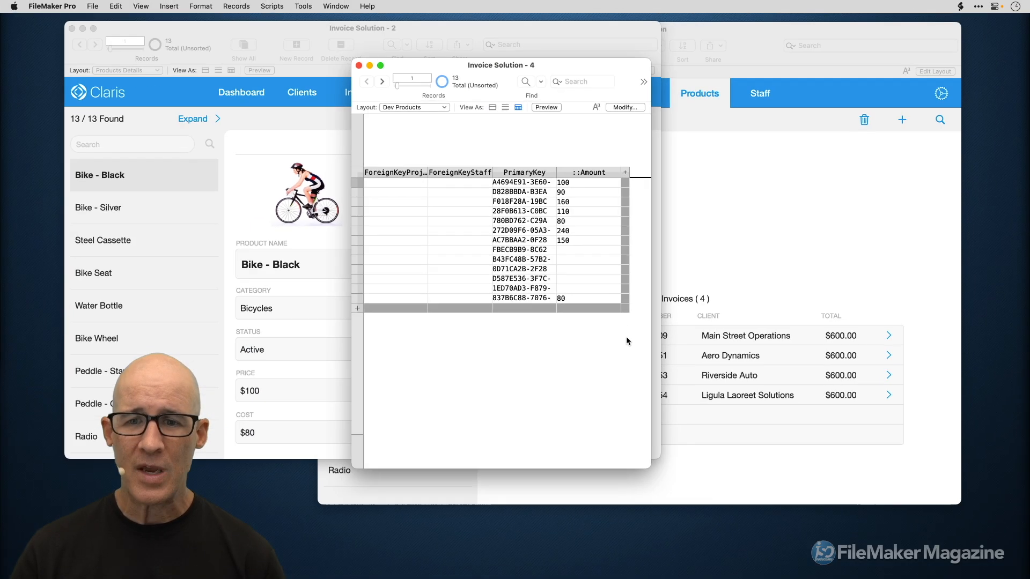
Enlarge the Dev Products window and move the PrimaryKey column to the front of the table
{"action": "left_click_drag", "start_coordinate": [646, 465], "coordinate": [757, 384]}
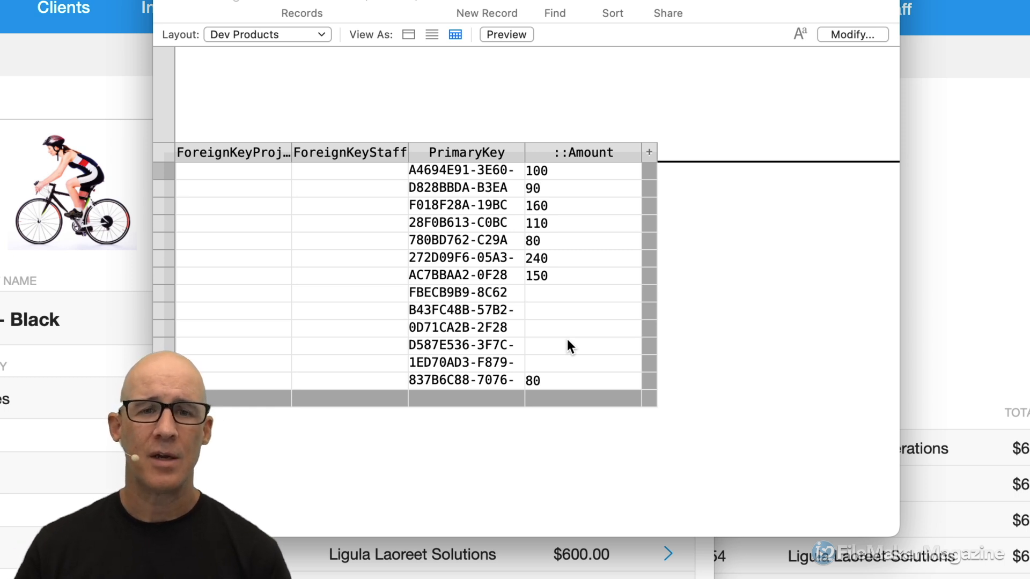
{"action": "left_click_drag", "start_coordinate": [484, 156], "coordinate": [211, 152]}
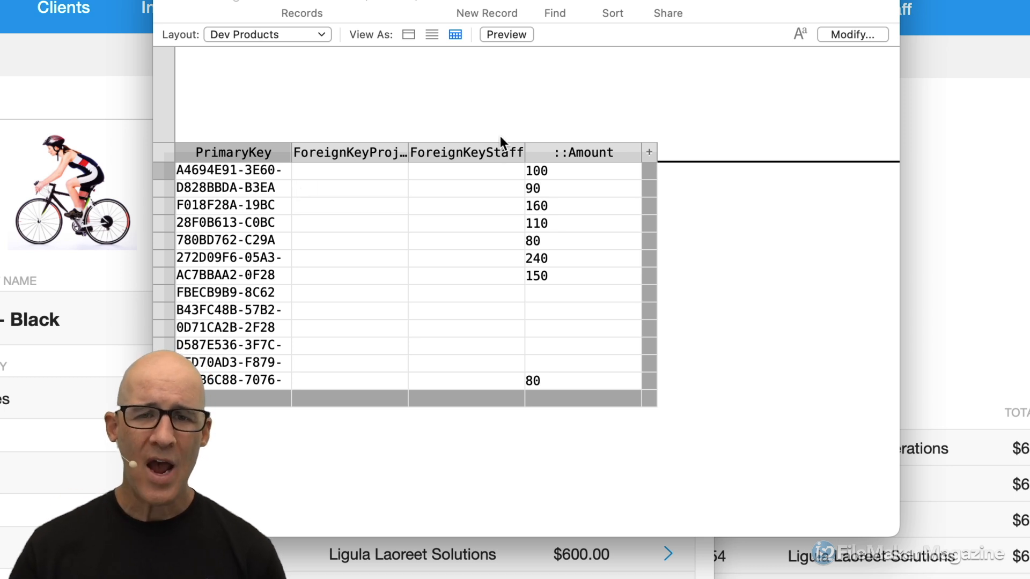
Modify the table view's column order to PrimaryKey, Line Items 2::Amount, ForeignKeyProject, ForeignKeyStaff, and apply it
{"action": "left_click", "coordinate": [510, 148]}
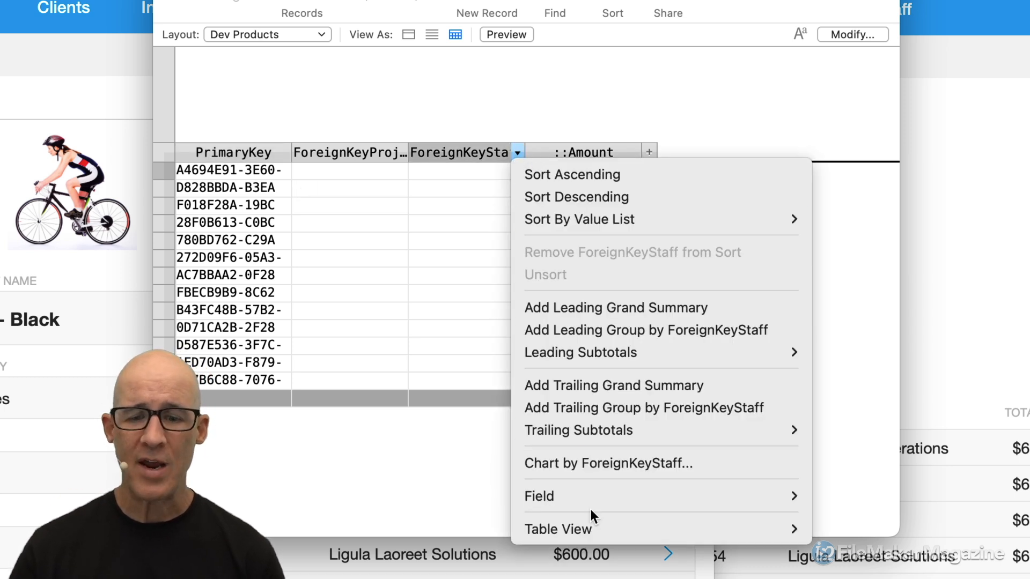
{"action": "mouse_move", "coordinate": [597, 520]}
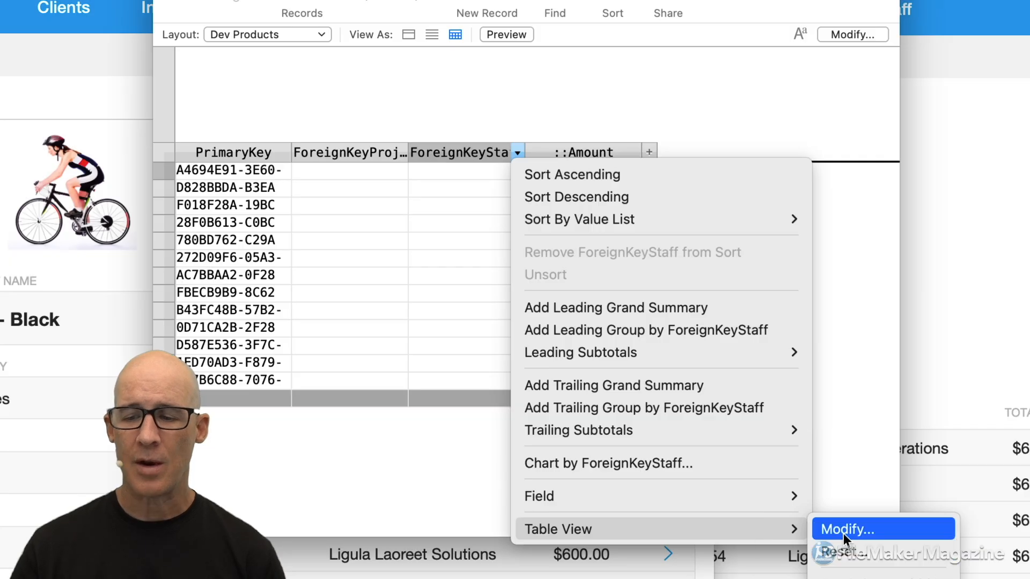
{"action": "left_click", "coordinate": [843, 531]}
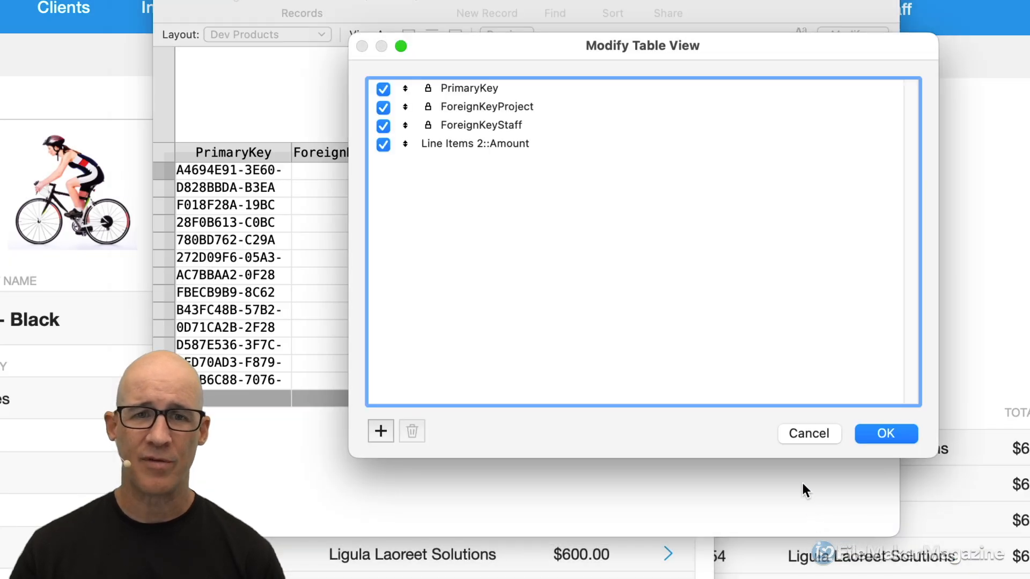
{"action": "left_click", "coordinate": [442, 89]}
{"action": "left_click", "coordinate": [455, 127], "text": "shift"}
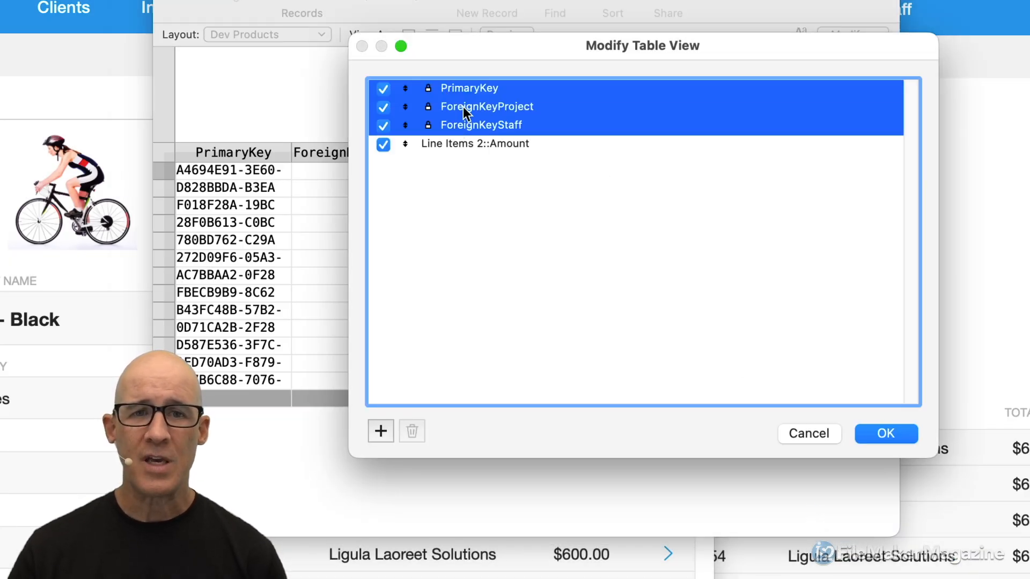
{"action": "left_click_drag", "start_coordinate": [468, 95], "coordinate": [479, 165]}
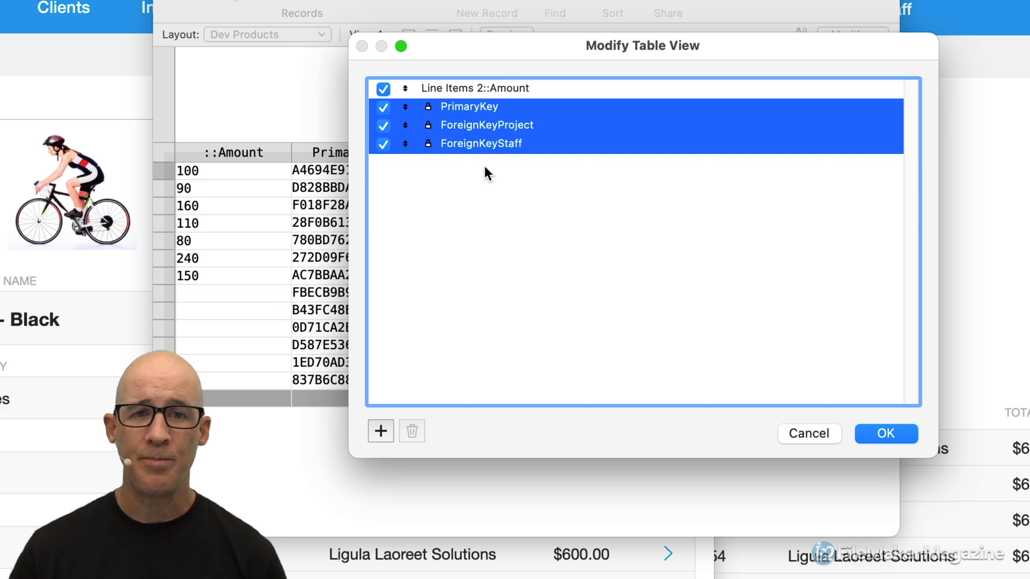
{"action": "mouse_move", "coordinate": [452, 106]}
{"action": "left_mouse_down"}
{"action": "mouse_move", "coordinate": [453, 82]}
{"action": "mouse_move", "coordinate": [460, 90]}
{"action": "left_mouse_up"}
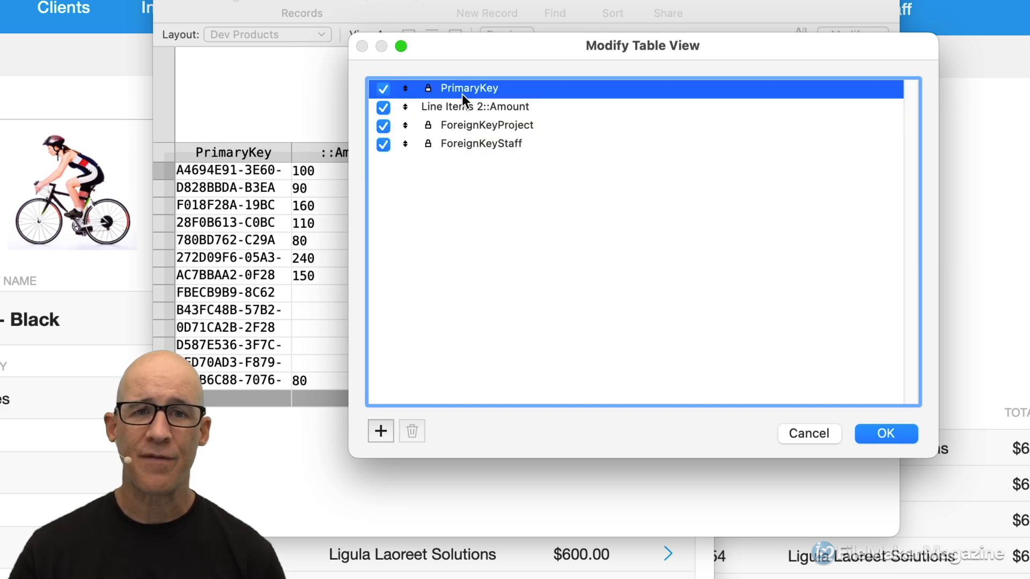
{"action": "left_click_drag", "start_coordinate": [470, 46], "coordinate": [602, 152]}
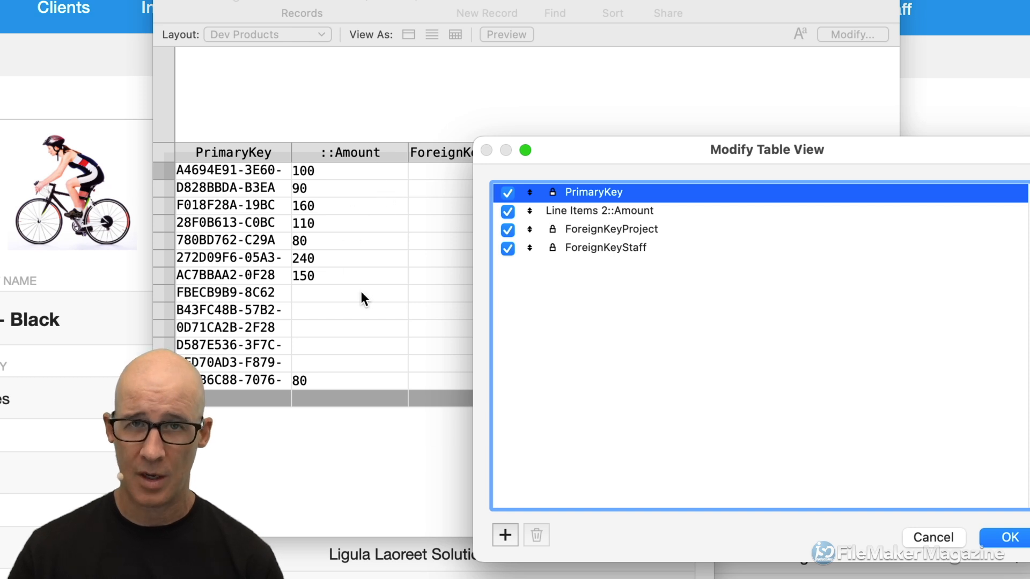
{"action": "left_click_drag", "start_coordinate": [647, 154], "coordinate": [533, 66]}
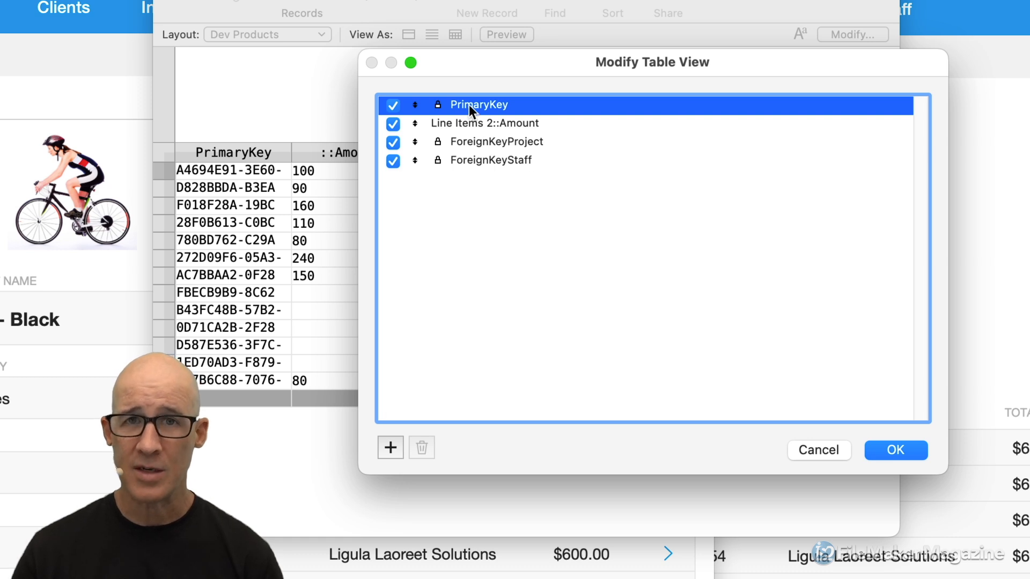
{"action": "left_click", "coordinate": [472, 123]}
{"action": "left_click", "coordinate": [485, 143]}
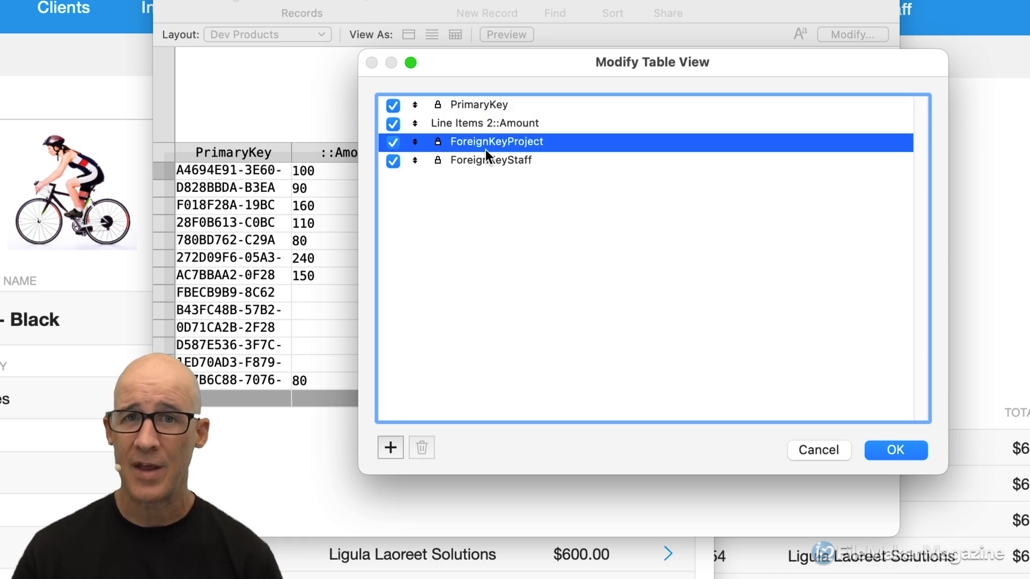
{"action": "left_click", "coordinate": [488, 160]}
{"action": "left_click", "coordinate": [895, 449]}
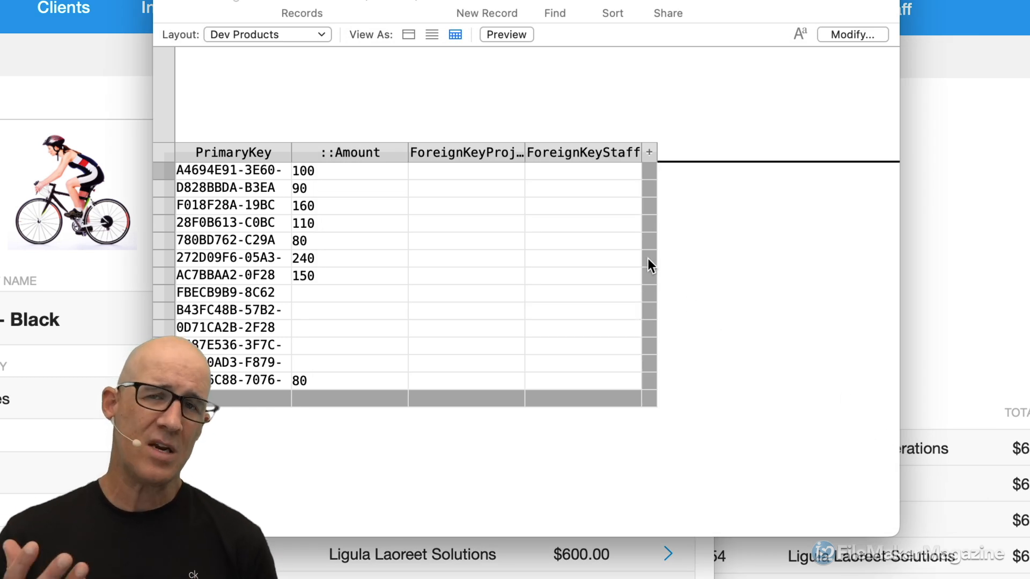
Move the ForeignKeyProject column directly after PrimaryKey and widen it to fit its full heading
{"action": "left_click_drag", "start_coordinate": [507, 150], "coordinate": [307, 156]}
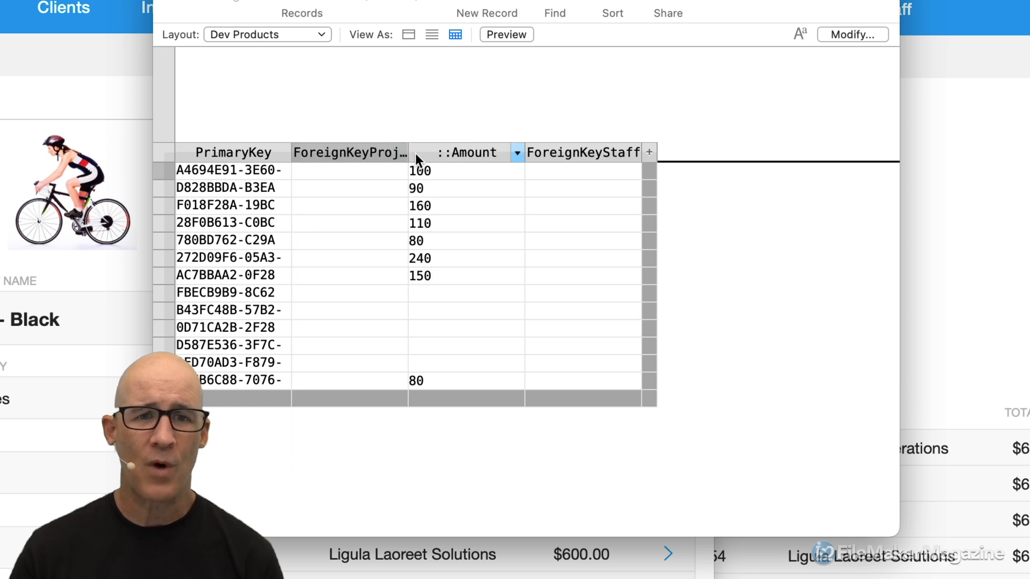
{"action": "left_click_drag", "start_coordinate": [408, 152], "coordinate": [441, 153]}
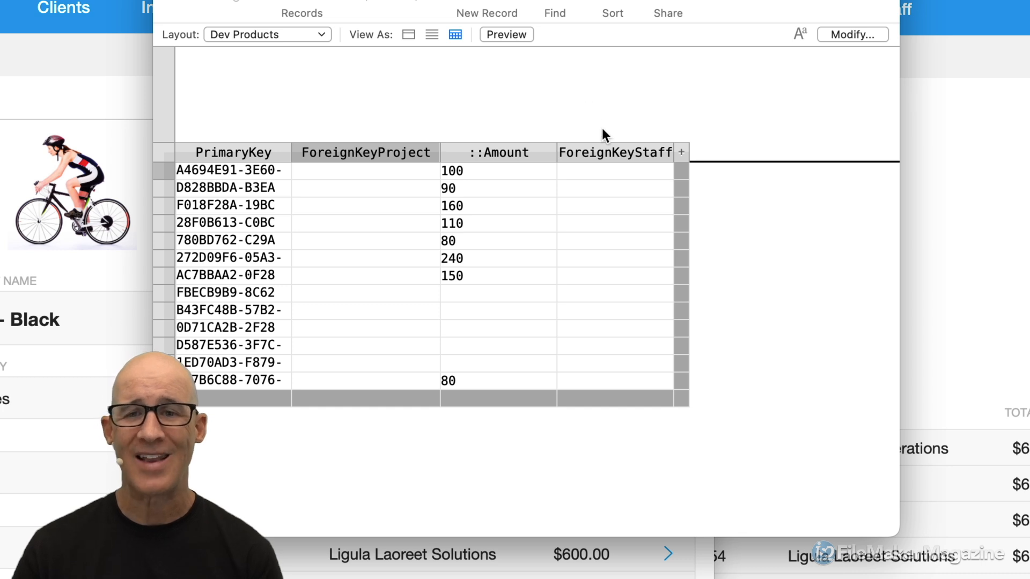
Reset the Dev Products table view to its default appearance
{"action": "right_click", "coordinate": [610, 143]}
{"action": "mouse_move", "coordinate": [770, 529]}
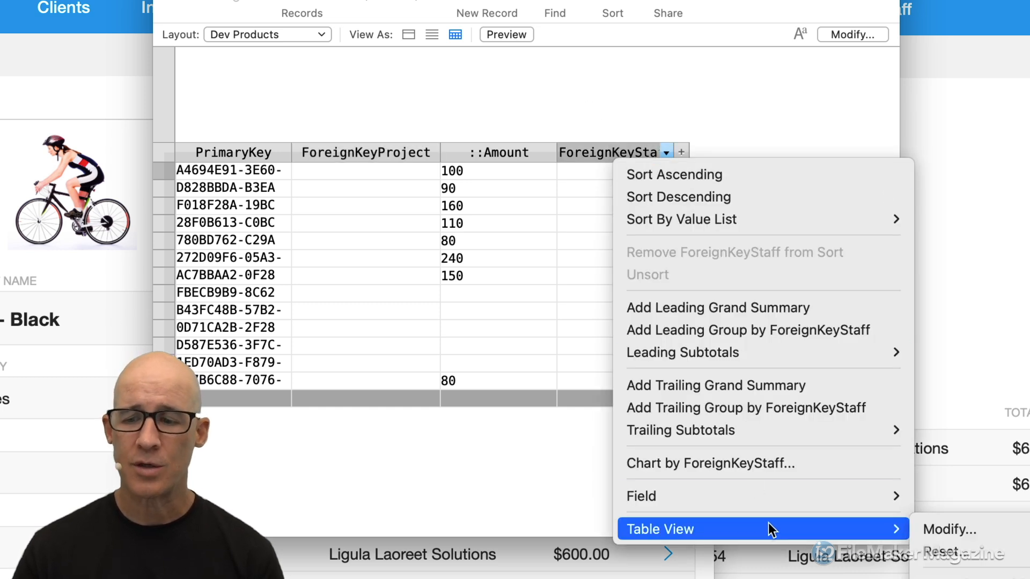
{"action": "left_click", "coordinate": [953, 553]}
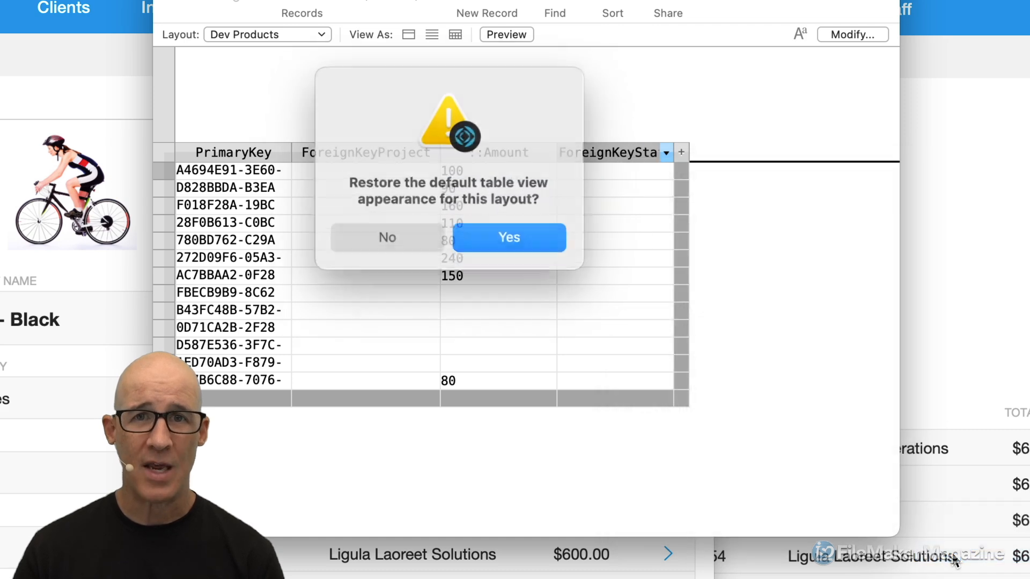
{"action": "left_click", "coordinate": [525, 233]}
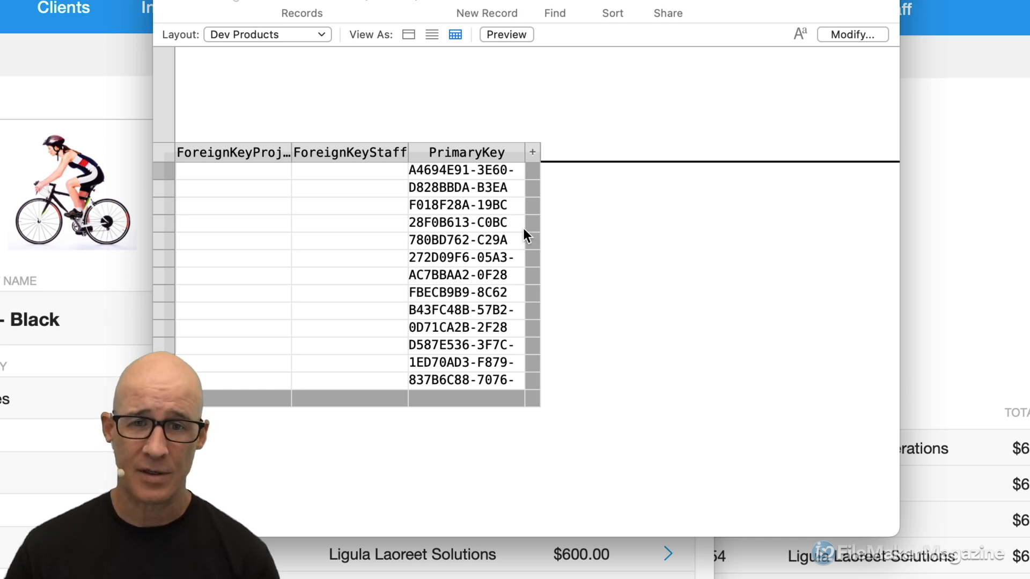
In the table view's field list, hide the PrimaryKey and ForeignKeyStaff columns, and show both again
{"action": "right_click", "coordinate": [590, 138]}
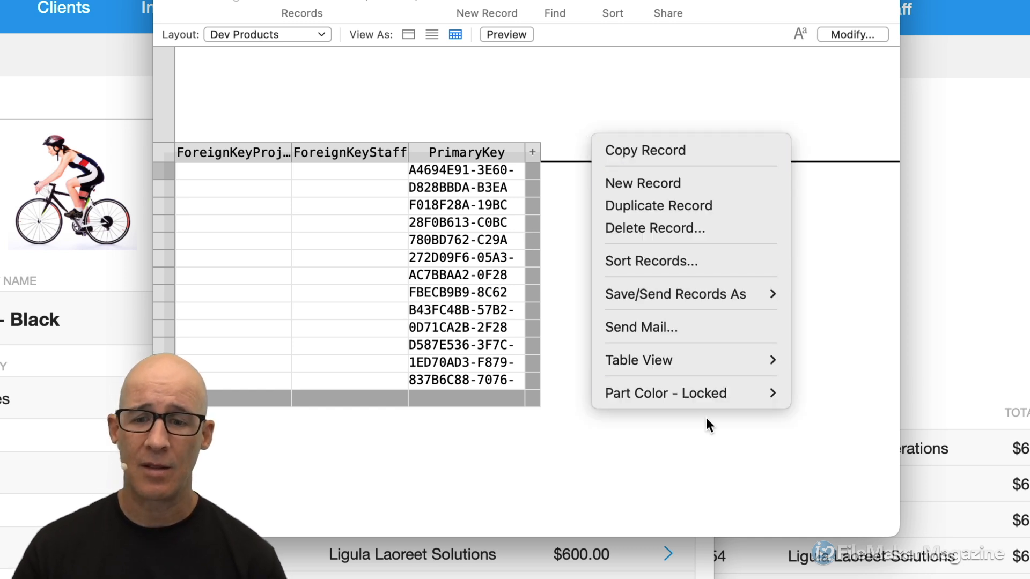
{"action": "mouse_move", "coordinate": [687, 362]}
{"action": "left_click", "coordinate": [842, 360]}
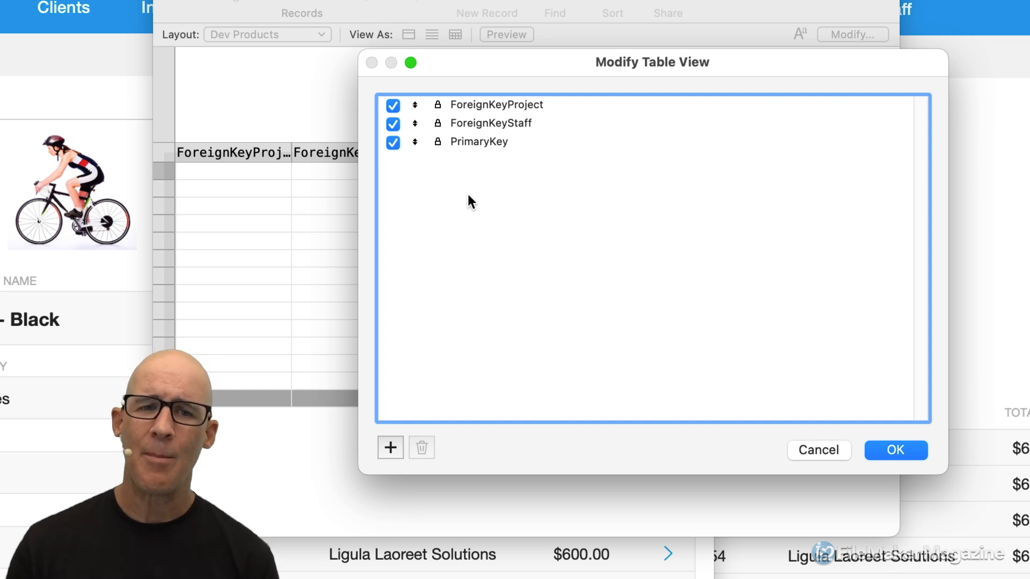
{"action": "left_click_drag", "start_coordinate": [452, 101], "coordinate": [490, 143]}
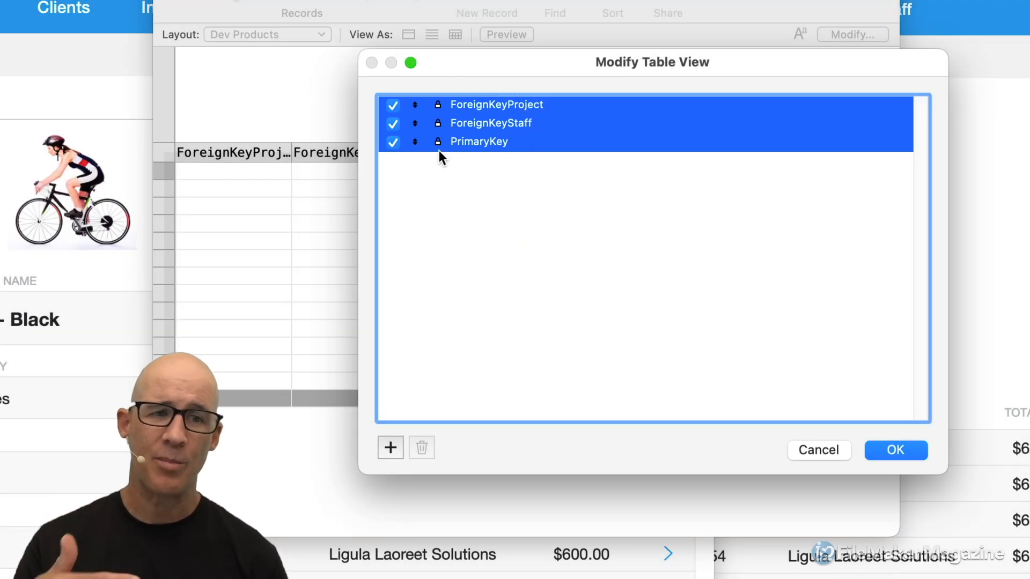
{"action": "left_click", "coordinate": [416, 158]}
{"action": "left_click", "coordinate": [393, 142]}
{"action": "left_click", "coordinate": [393, 124]}
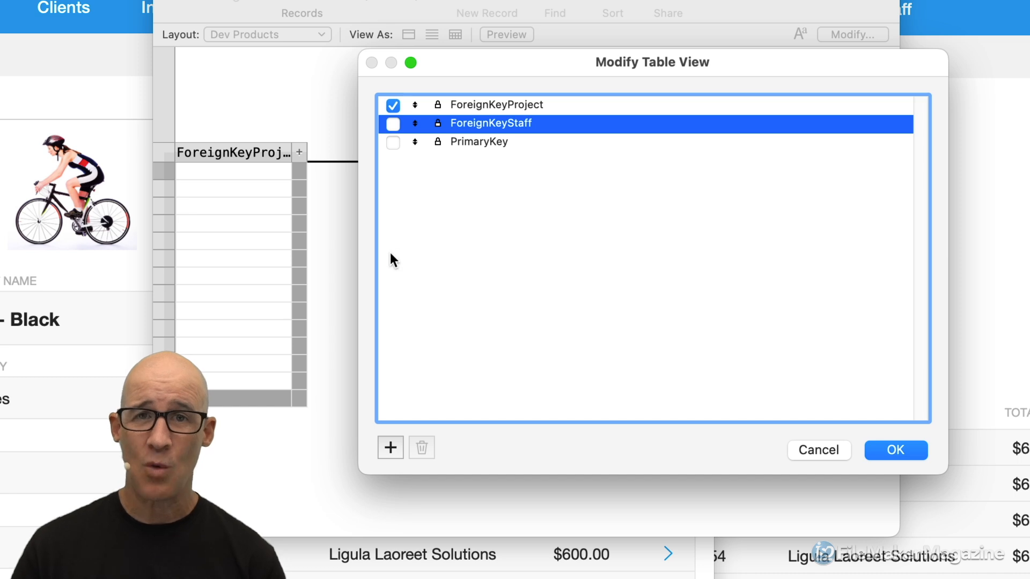
{"action": "left_click", "coordinate": [393, 125]}
{"action": "left_click", "coordinate": [394, 142]}
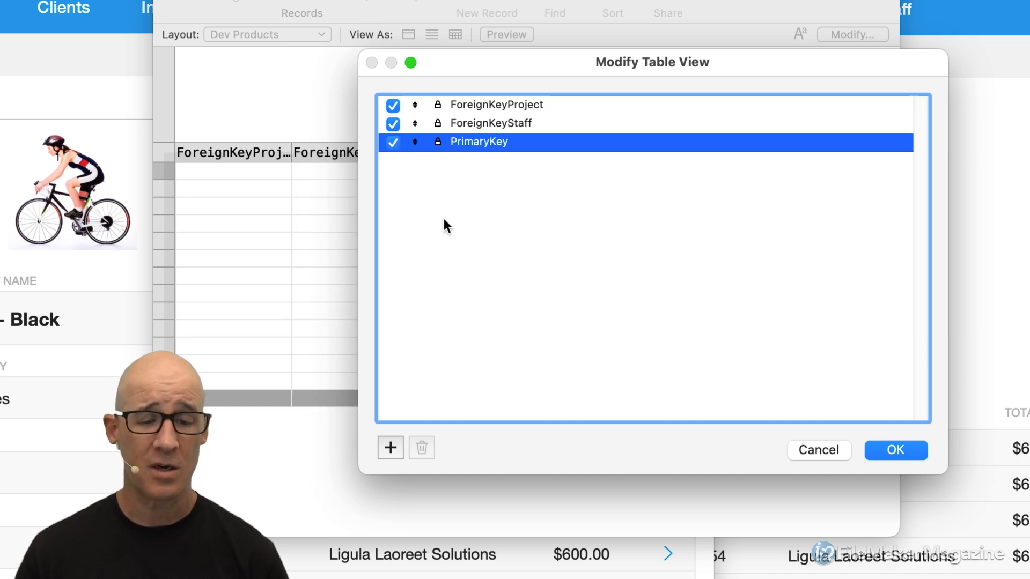
Add the CreatedBy, ForeignKeyInvoice, FoundCount and ModificationTimestamp fields from Line Items 2 to the table view
{"action": "left_click", "coordinate": [394, 443]}
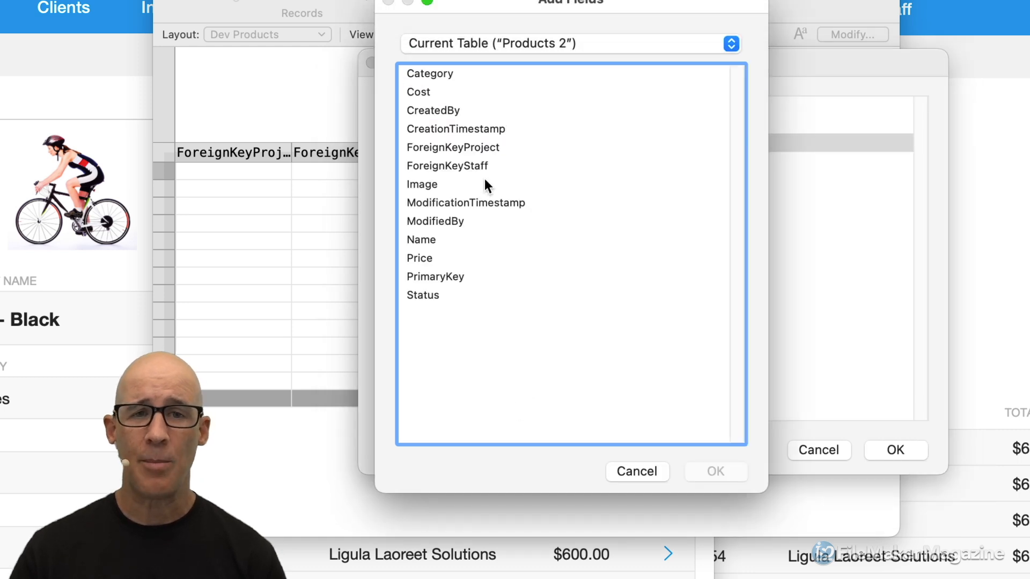
{"action": "left_click", "coordinate": [512, 54]}
{"action": "left_click", "coordinate": [527, 96]}
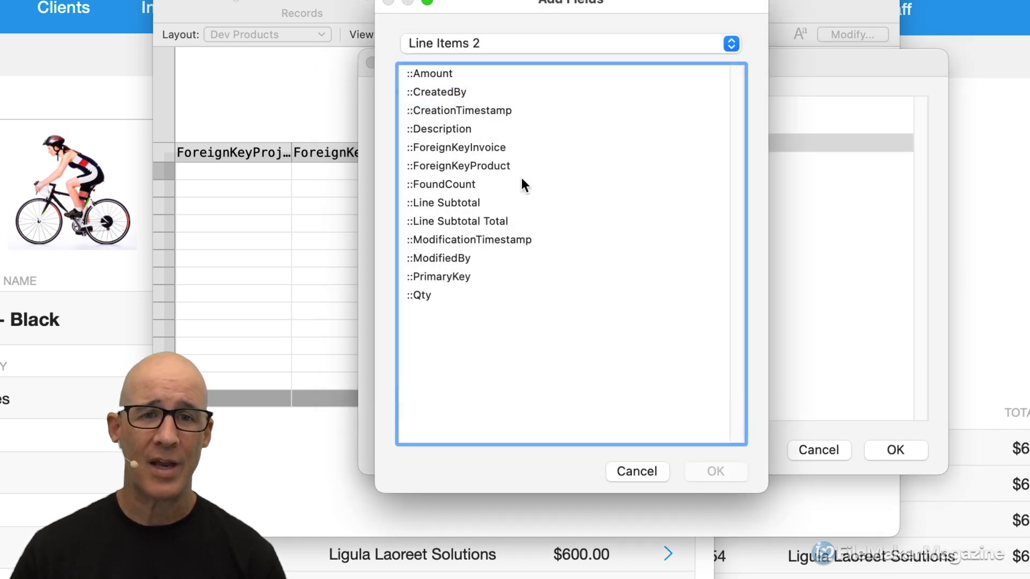
{"action": "left_click", "coordinate": [468, 147]}
{"action": "left_click", "coordinate": [472, 184], "text": "super"}
{"action": "left_click", "coordinate": [478, 240], "text": "super"}
{"action": "left_click", "coordinate": [465, 92], "text": "super"}
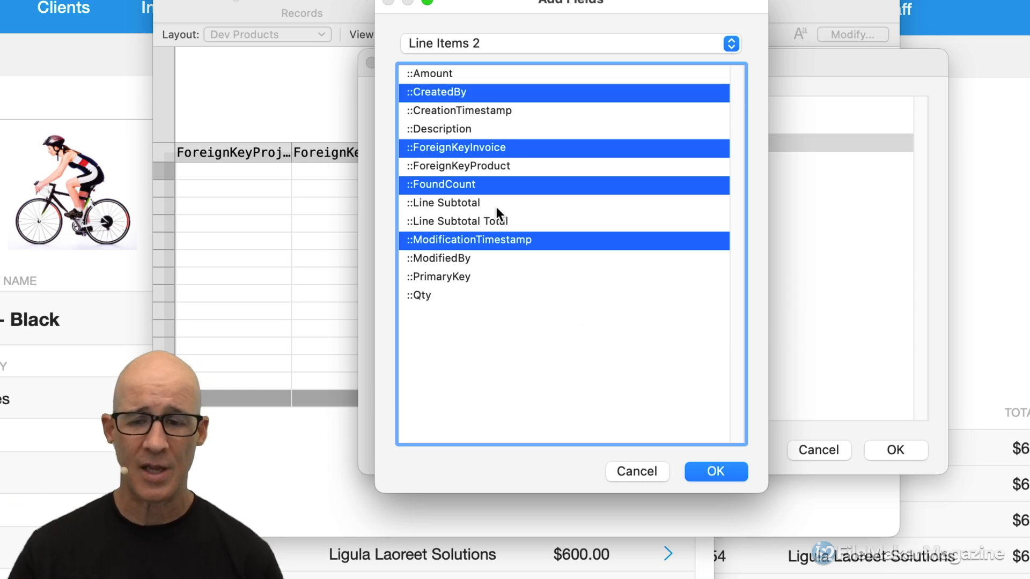
{"action": "left_click", "coordinate": [719, 462]}
{"action": "left_click", "coordinate": [891, 450]}
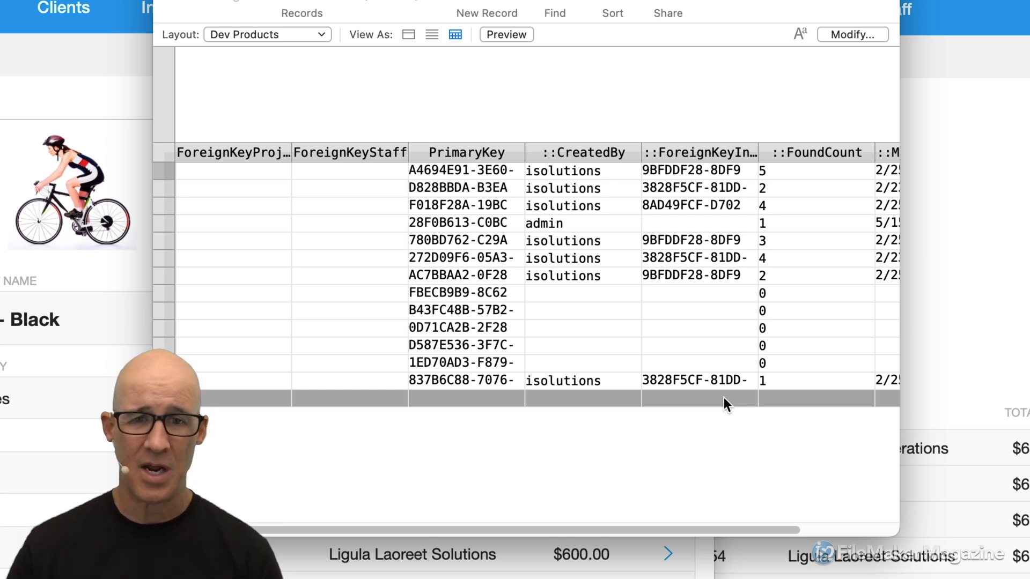
Restore the default table view to remove the added Line Items 2 columns
{"action": "left_click", "coordinate": [509, 150]}
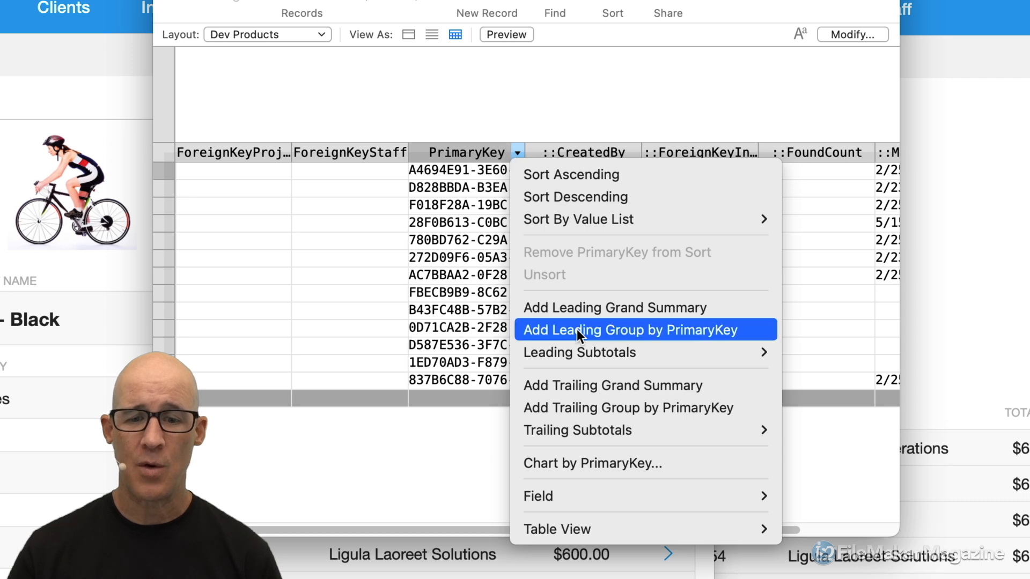
{"action": "mouse_move", "coordinate": [677, 528]}
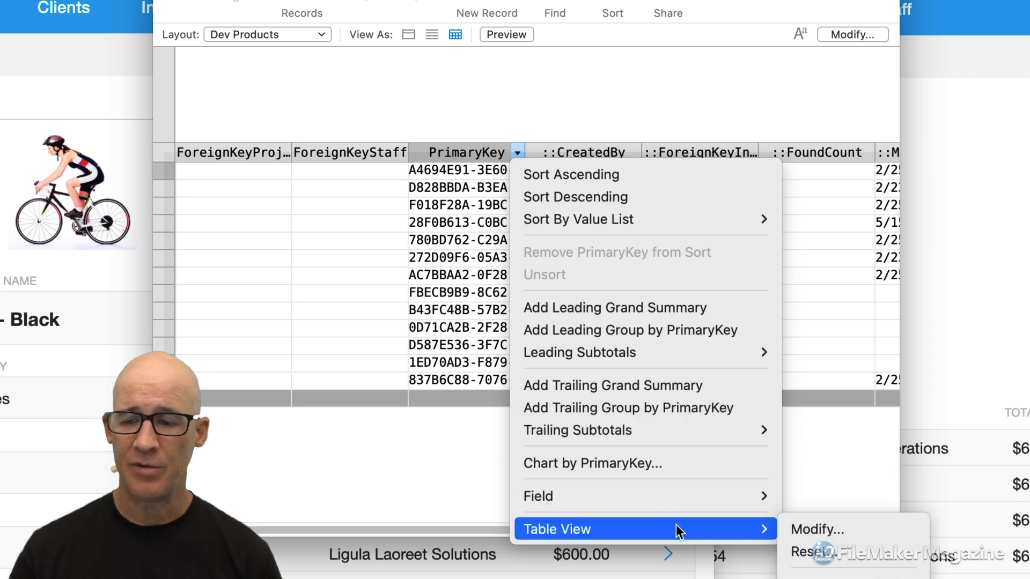
{"action": "left_click", "coordinate": [797, 552]}
{"action": "left_click", "coordinate": [517, 235]}
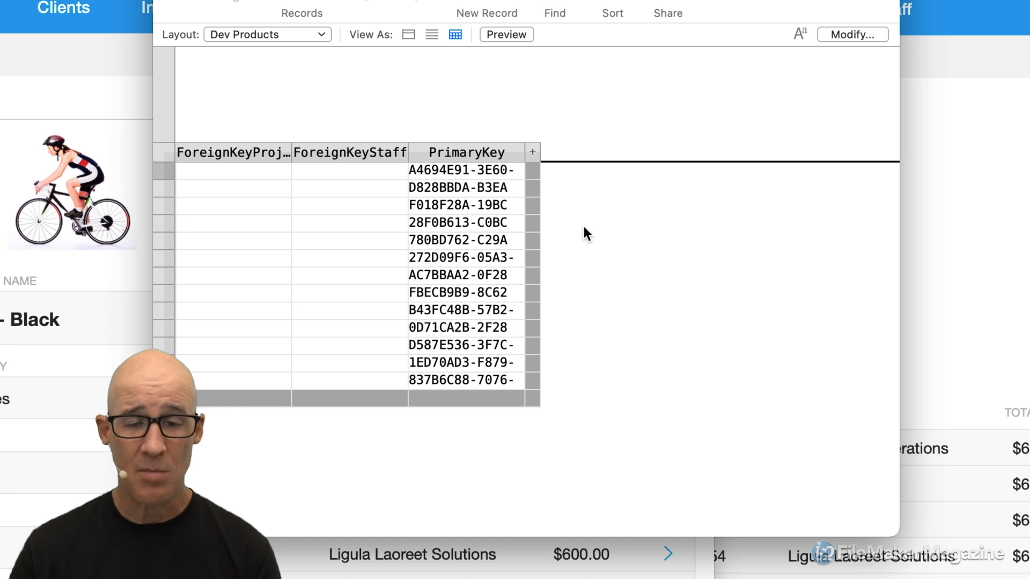
In Layout mode, duplicate the PrimaryKey field below the existing fields and assign the copy to CreatedBy
{"action": "key", "text": "super+l"}
{"action": "left_click_drag", "start_coordinate": [456, 256], "coordinate": [467, 312]}
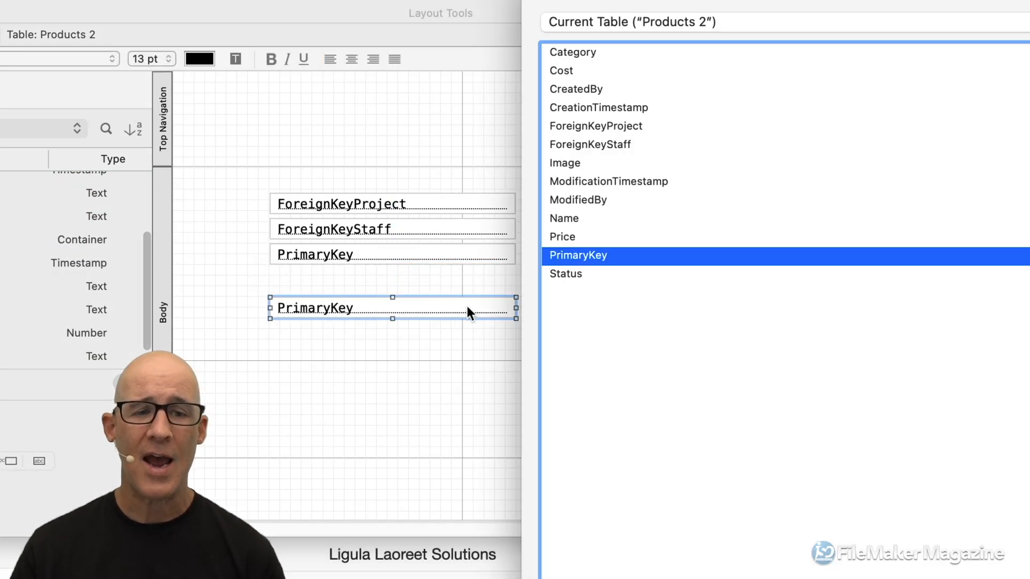
{"action": "left_click", "coordinate": [601, 90]}
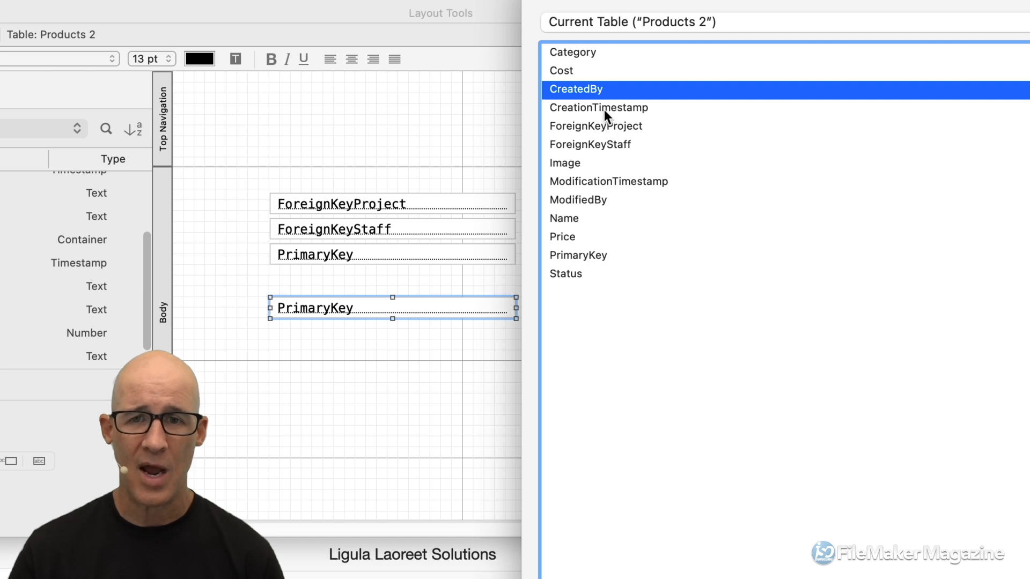
{"action": "left_click", "coordinate": [604, 109]}
{"action": "left_click", "coordinate": [592, 95]}
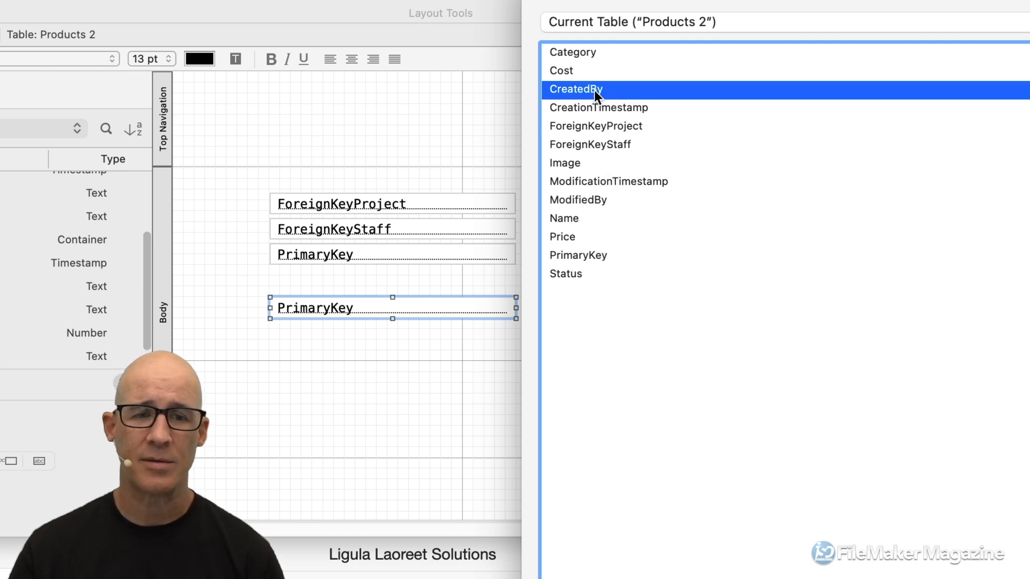
{"action": "double_click", "coordinate": [595, 90]}
Duplicate the CreatedBy field just below itself and assign the copy to CreationTimestamp
{"action": "left_click_drag", "start_coordinate": [471, 308], "coordinate": [452, 342]}
{"action": "double_click", "coordinate": [605, 105]}
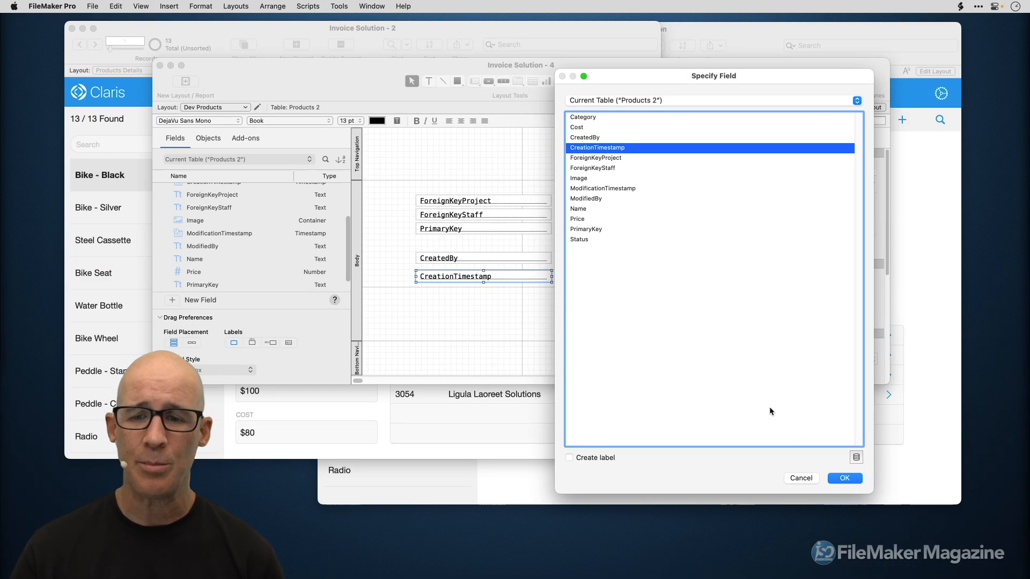
{"action": "left_click", "coordinate": [802, 477]}
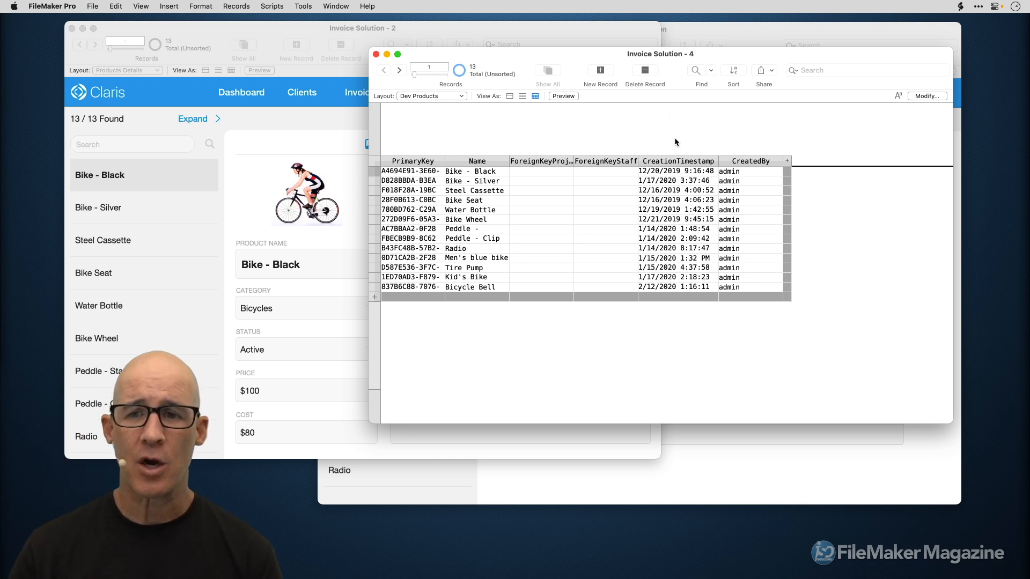
Switch Dev Products to Layout mode and bring up the Products table's field definitions in Manage Database
{"action": "key", "text": "super+l"}
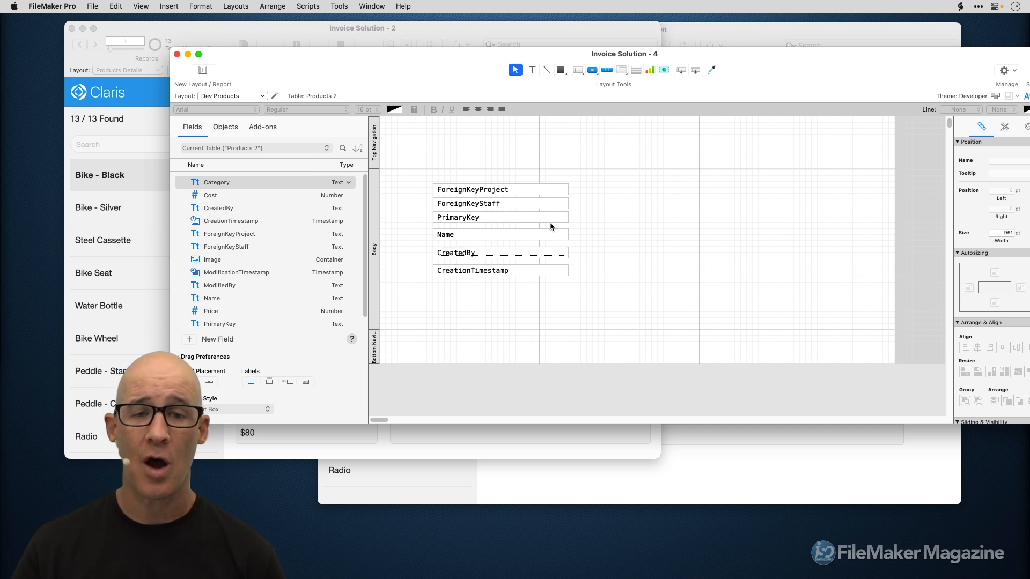
{"action": "key", "text": "super+shift+d"}
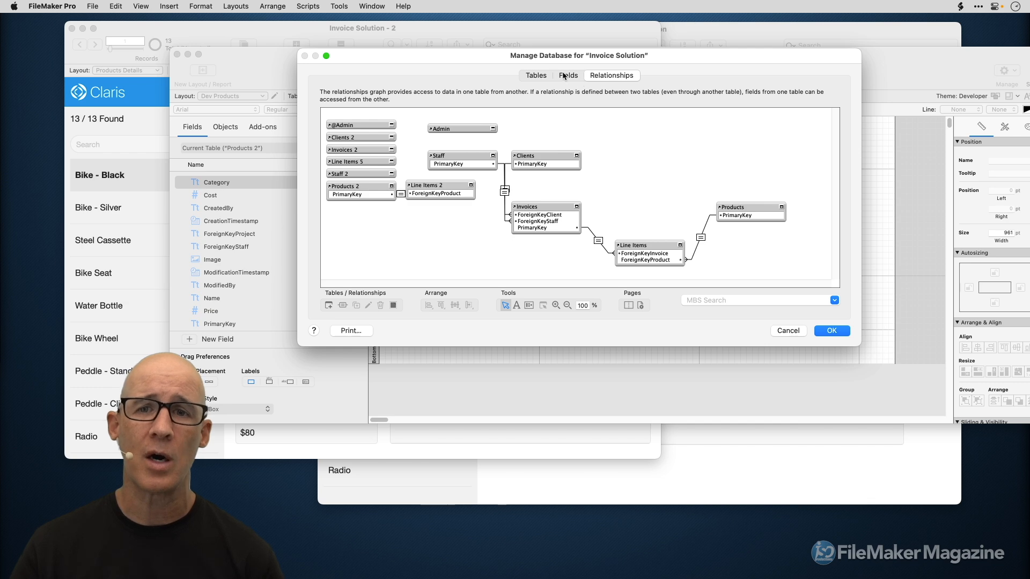
{"action": "left_click", "coordinate": [563, 76]}
{"action": "left_click", "coordinate": [535, 75]}
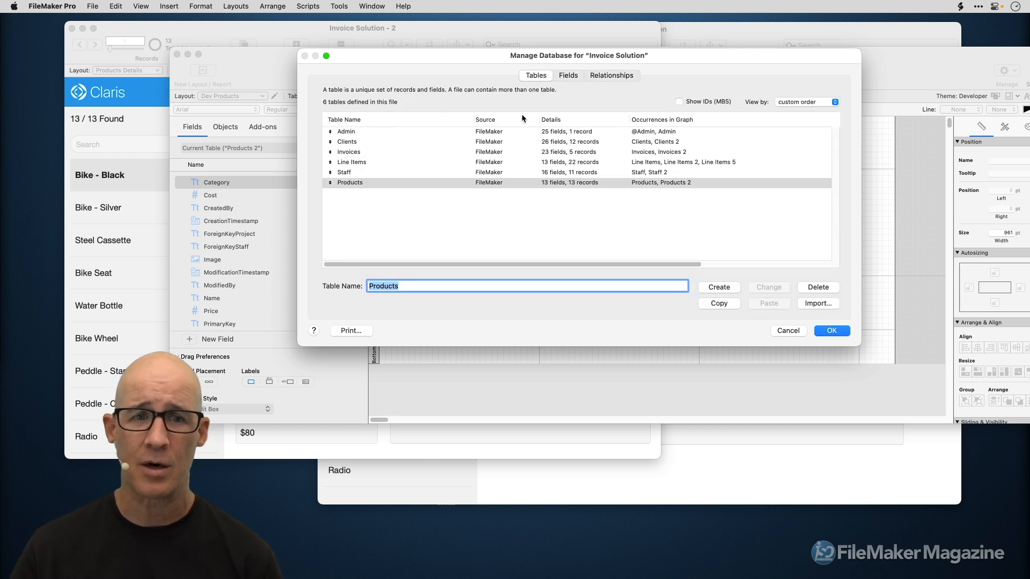
{"action": "double_click", "coordinate": [408, 182]}
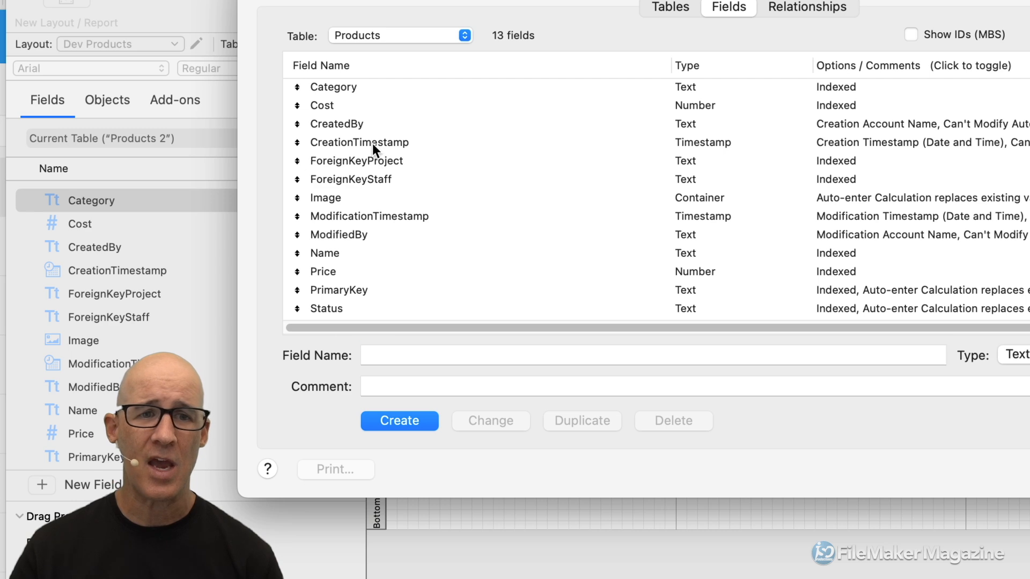
Inspect the auto-enter options of the CreationTimestamp field, cancel them, and close the database definitions
{"action": "left_click", "coordinate": [393, 152]}
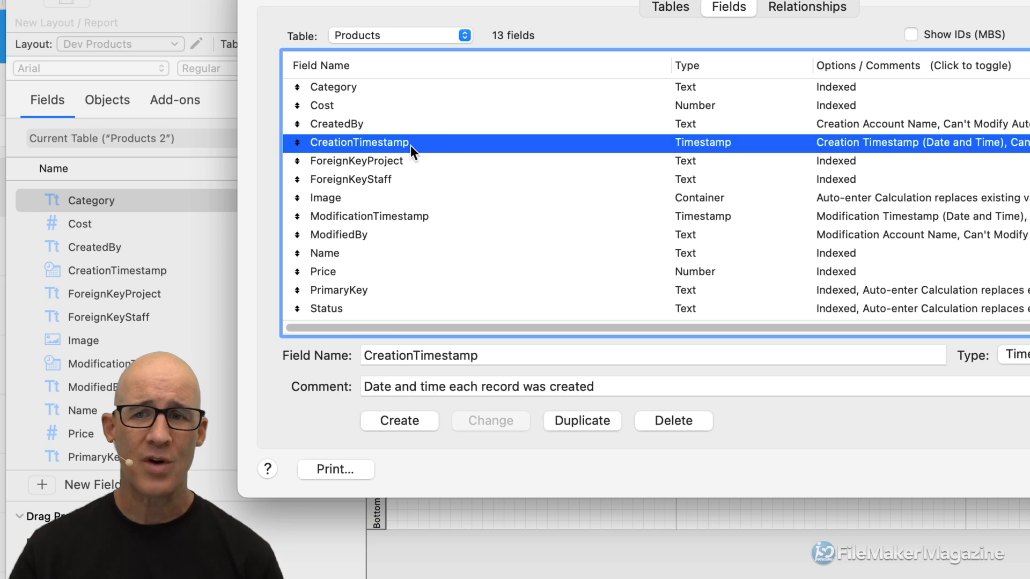
{"action": "double_click", "coordinate": [739, 146]}
{"action": "left_click_drag", "start_coordinate": [754, 101], "coordinate": [591, 38]}
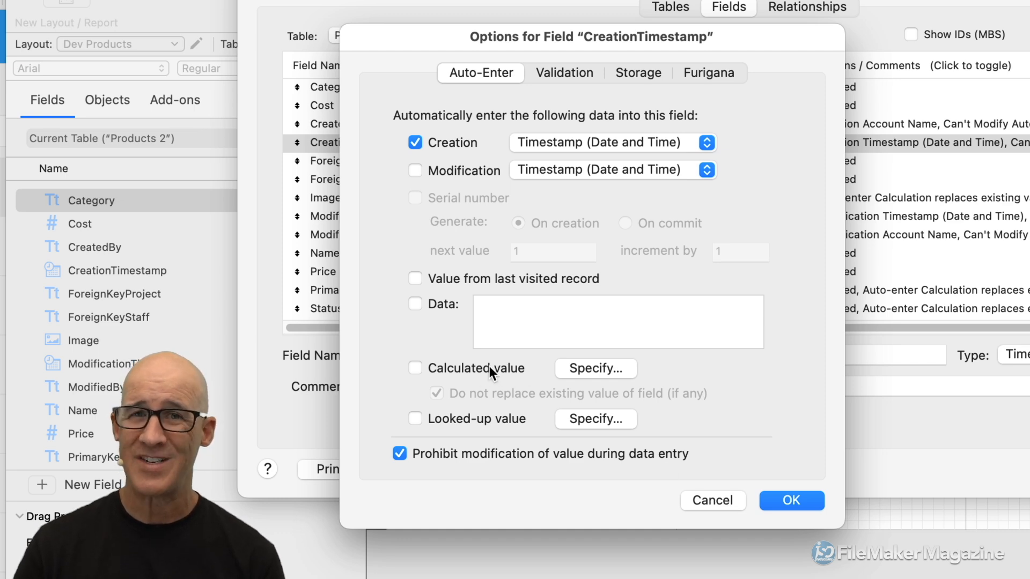
{"action": "left_click", "coordinate": [723, 502]}
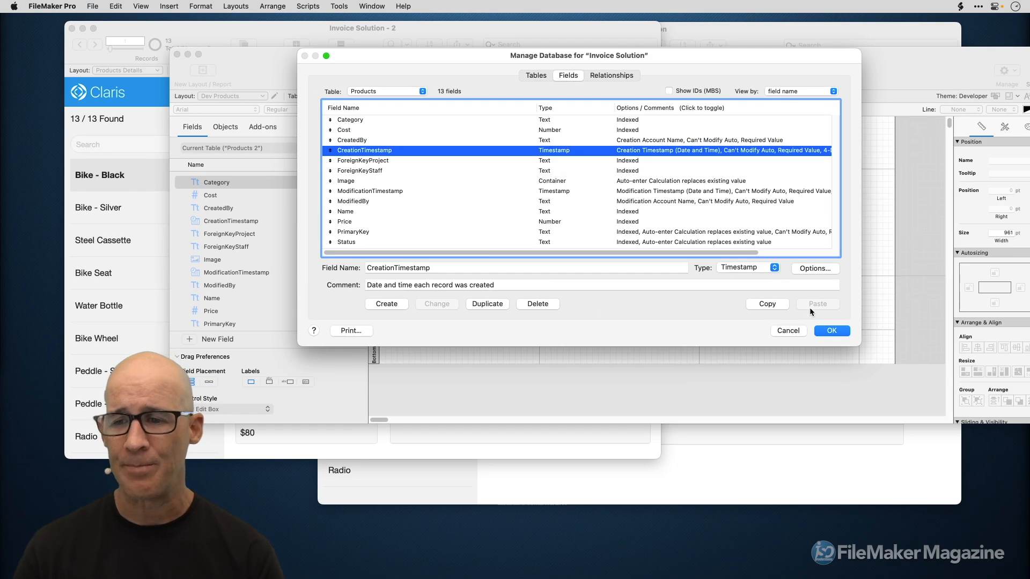
{"action": "left_click", "coordinate": [826, 330]}
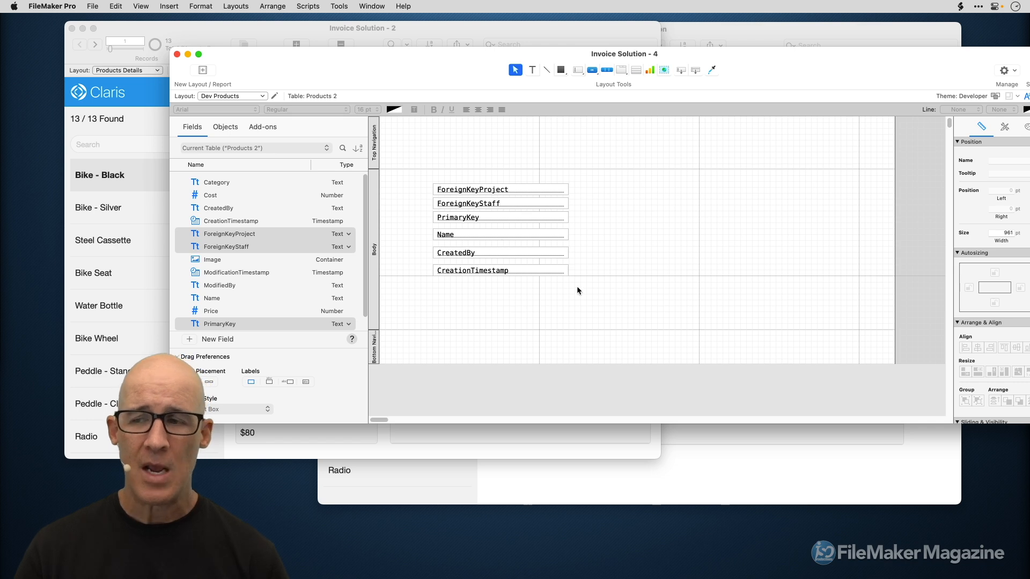
Narrow the layout window to expose the Inspector and show only the data formatting settings for the CreationTimestamp field
{"action": "left_click_drag", "start_coordinate": [1029, 423], "coordinate": [763, 418]}
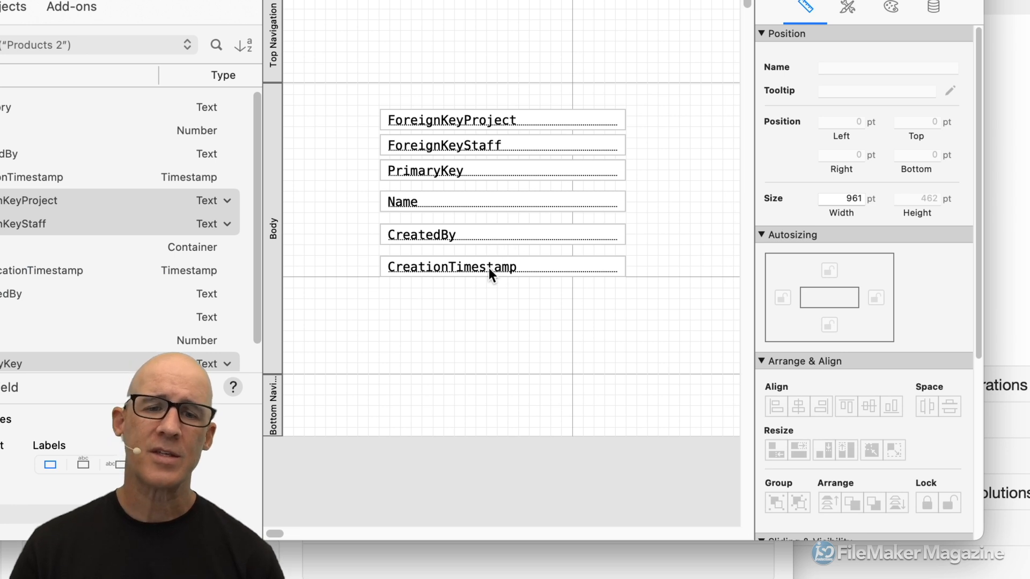
{"action": "left_click", "coordinate": [488, 275]}
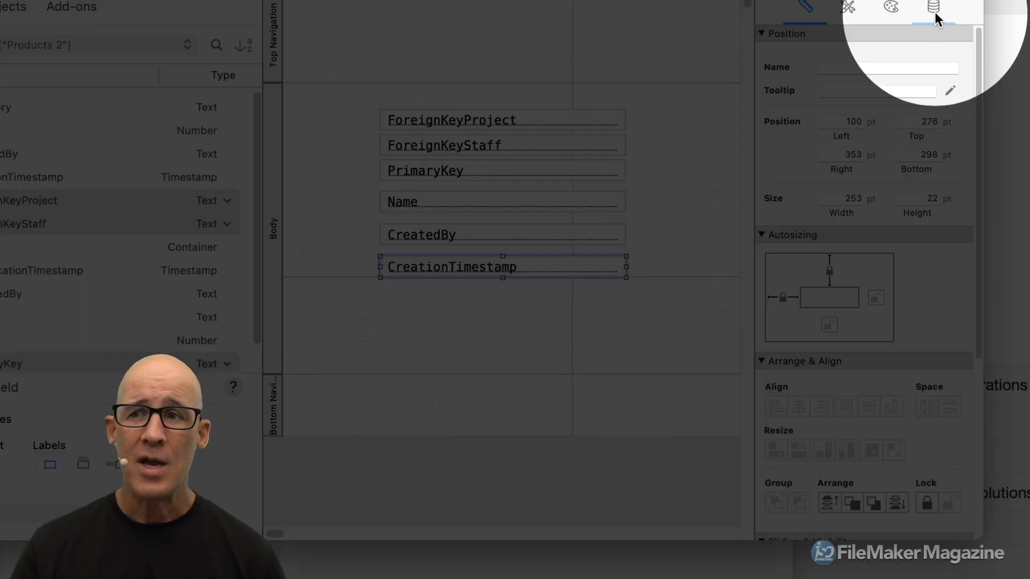
{"action": "left_click", "coordinate": [934, 15]}
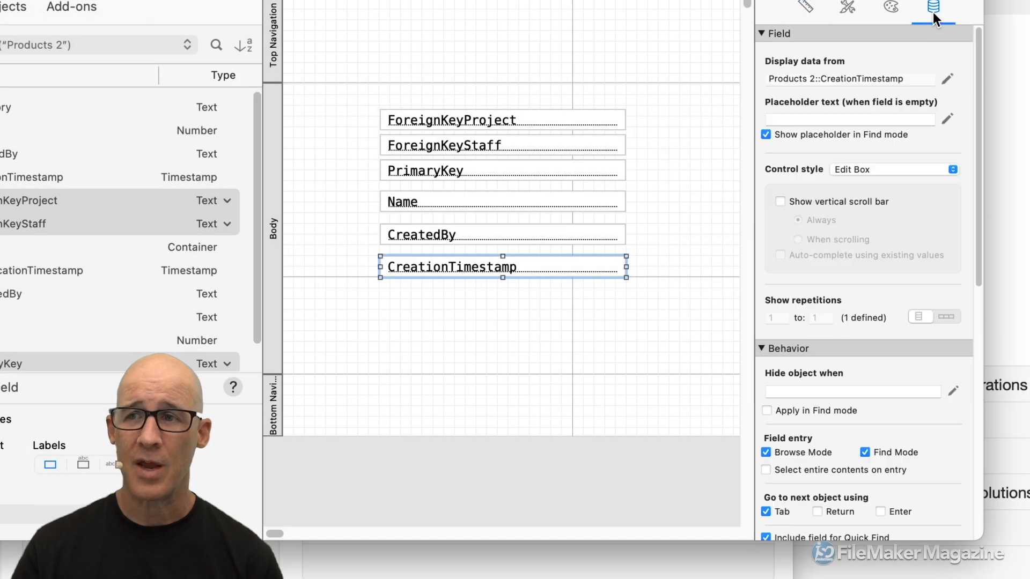
{"action": "left_click", "coordinate": [759, 33]}
{"action": "left_click", "coordinate": [770, 51]}
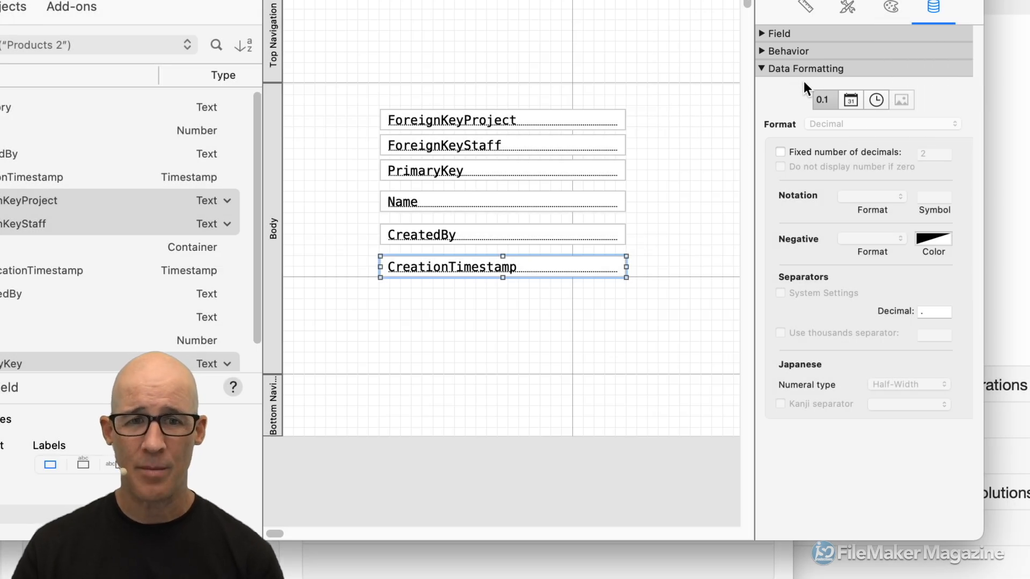
Duplicate the CreatedBy and CreationTimestamp fields lower in the body and delete the extra CreationTimestamp copy
{"action": "left_click", "coordinate": [521, 307]}
{"action": "left_click_drag", "start_coordinate": [543, 306], "coordinate": [492, 303]}
{"action": "left_click", "coordinate": [652, 333]}
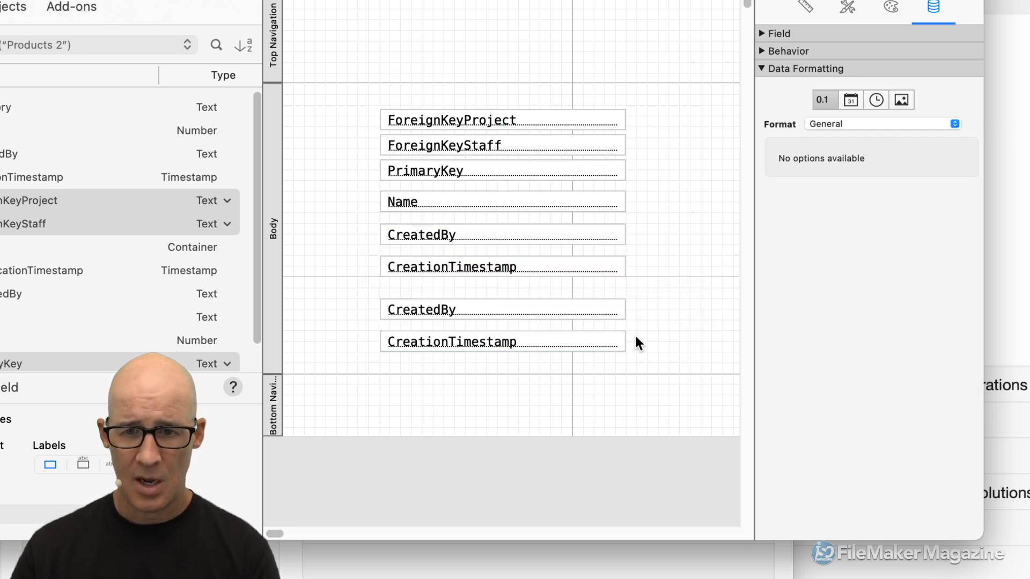
{"action": "left_click", "coordinate": [607, 343]}
{"action": "key", "text": "Delete"}
Assign the duplicated CreatedBy field to Cost and check Cost's data type in the Products field definitions
{"action": "double_click", "coordinate": [542, 310]}
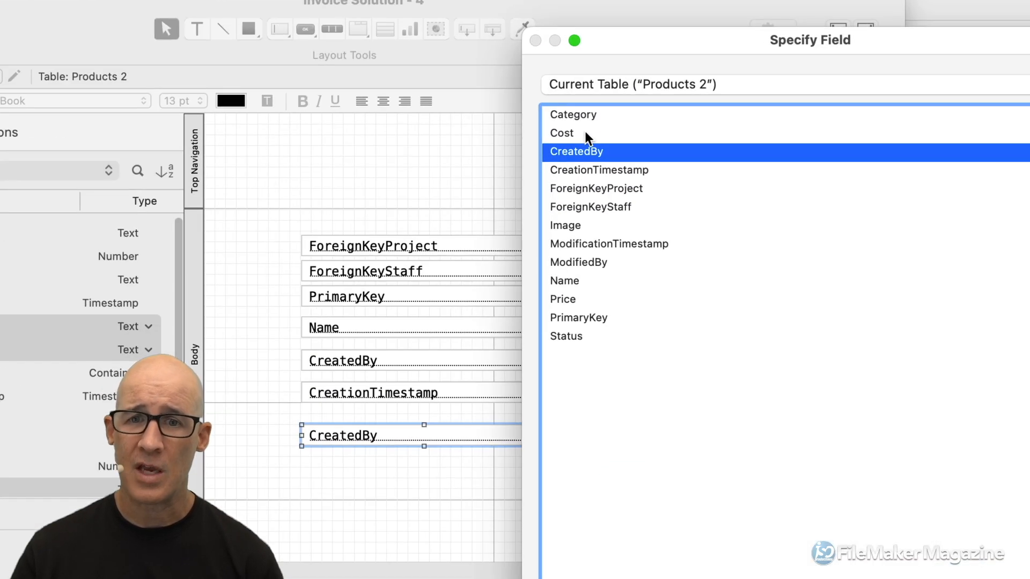
{"action": "double_click", "coordinate": [590, 128]}
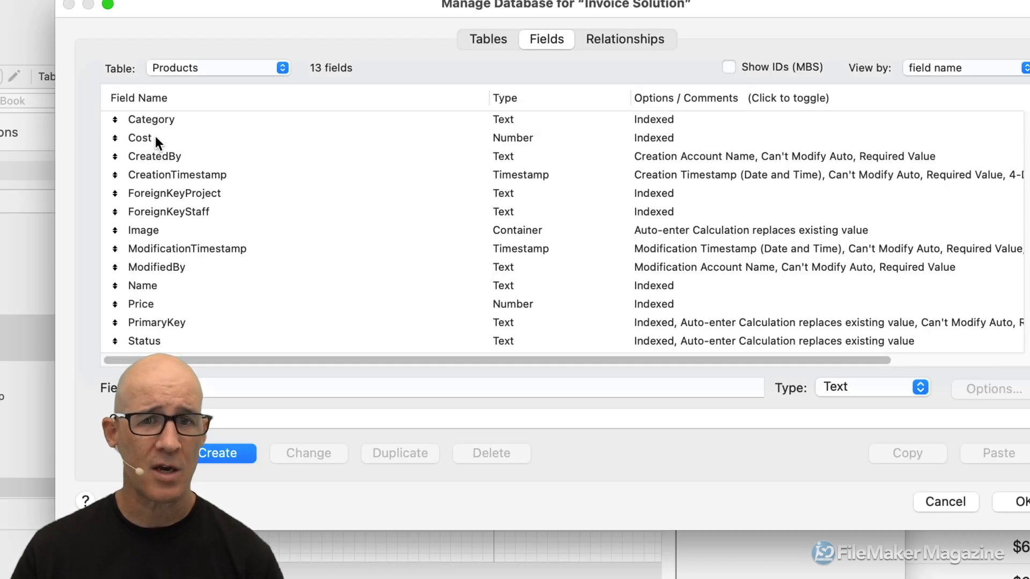
{"action": "left_click", "coordinate": [154, 137]}
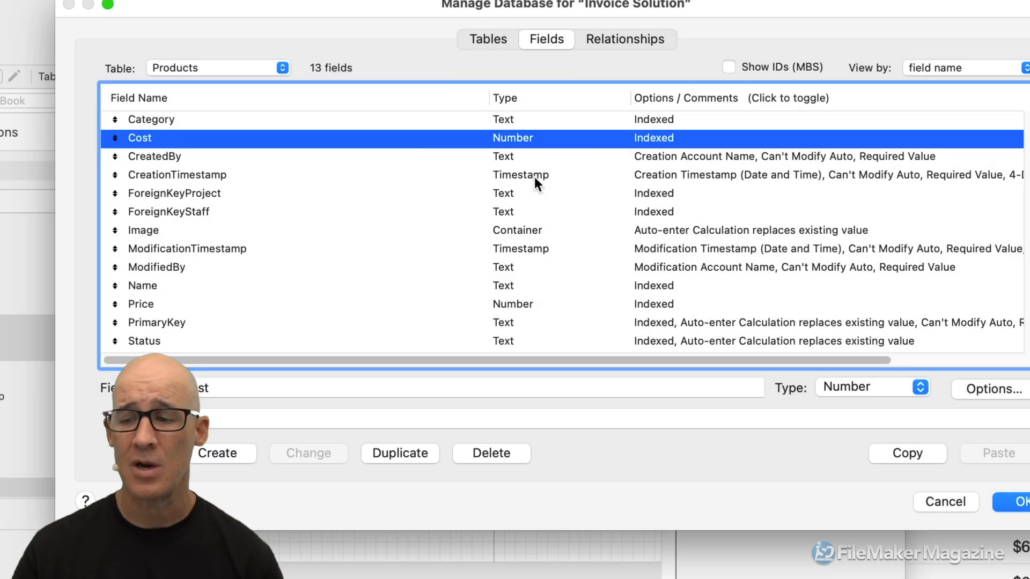
{"action": "left_click", "coordinate": [1014, 502]}
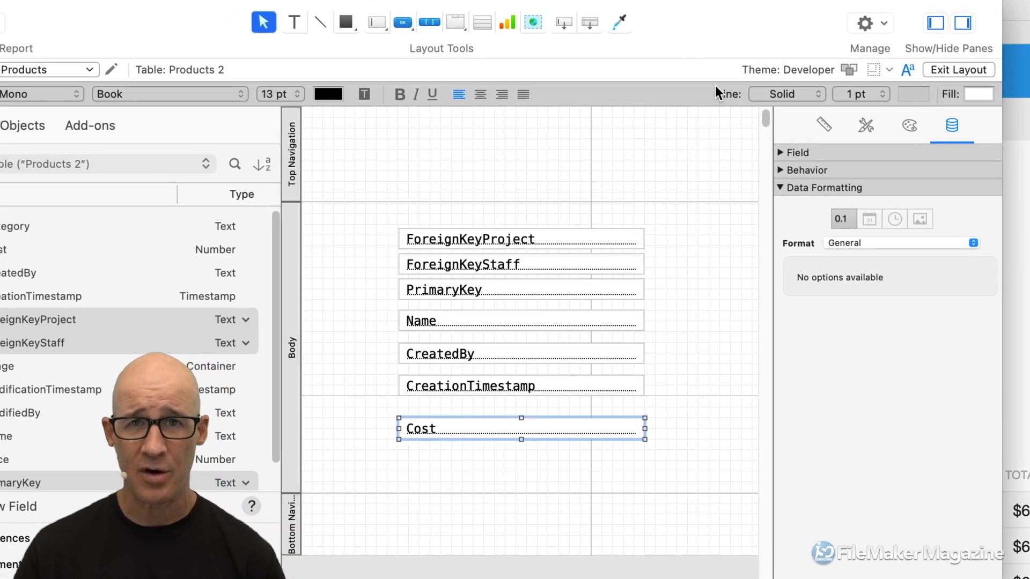
Set the number format of the Cost field to As entered and look over the alternative formats
{"action": "left_click", "coordinate": [848, 243]}
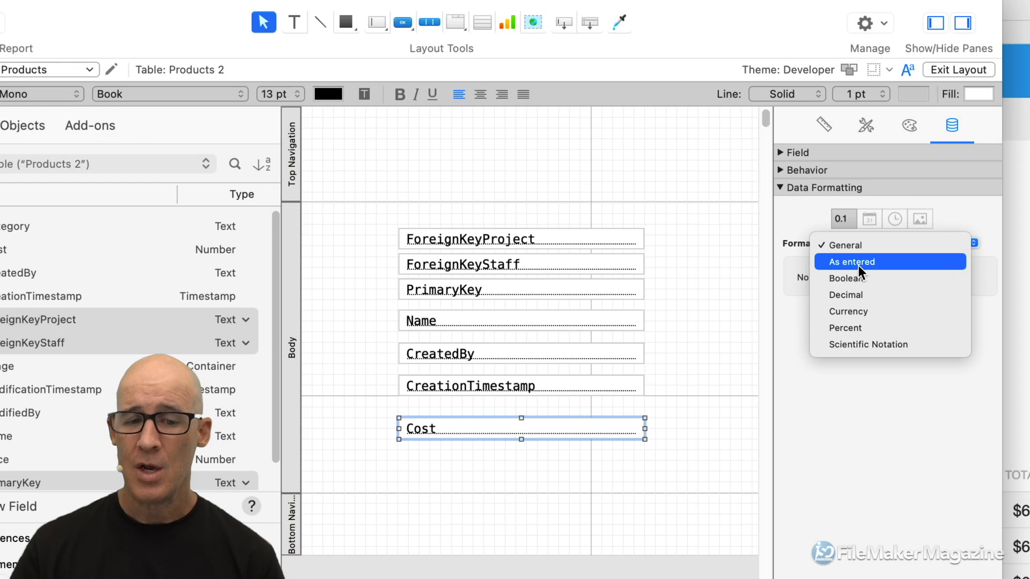
{"action": "left_click", "coordinate": [858, 265]}
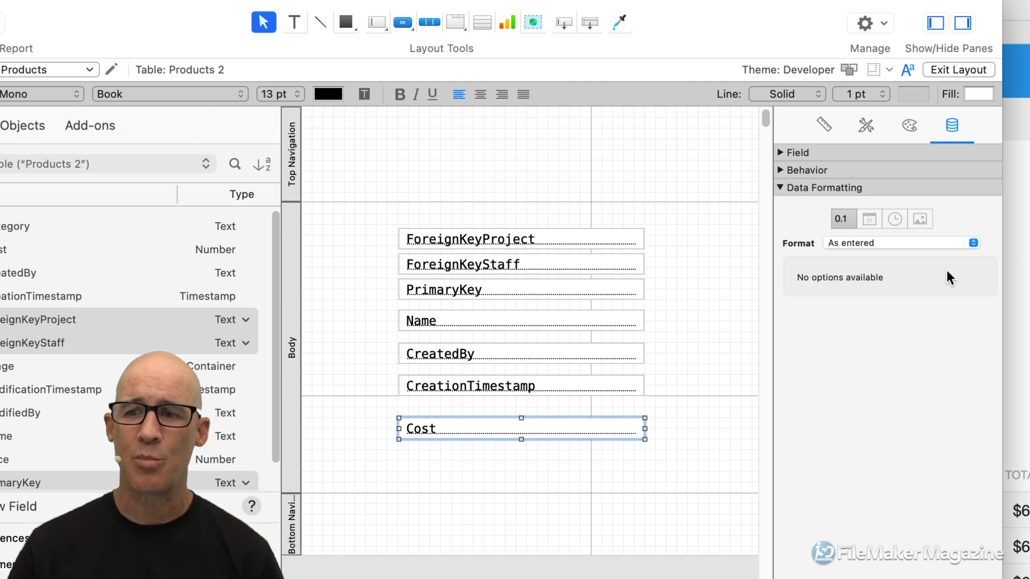
{"action": "left_click", "coordinate": [886, 242]}
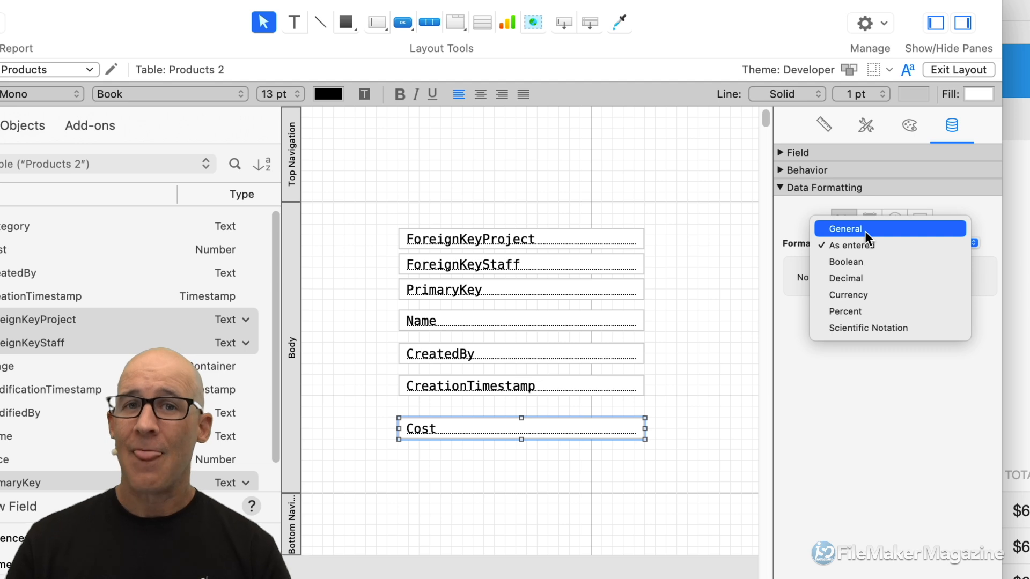
{"action": "left_click", "coordinate": [770, 263]}
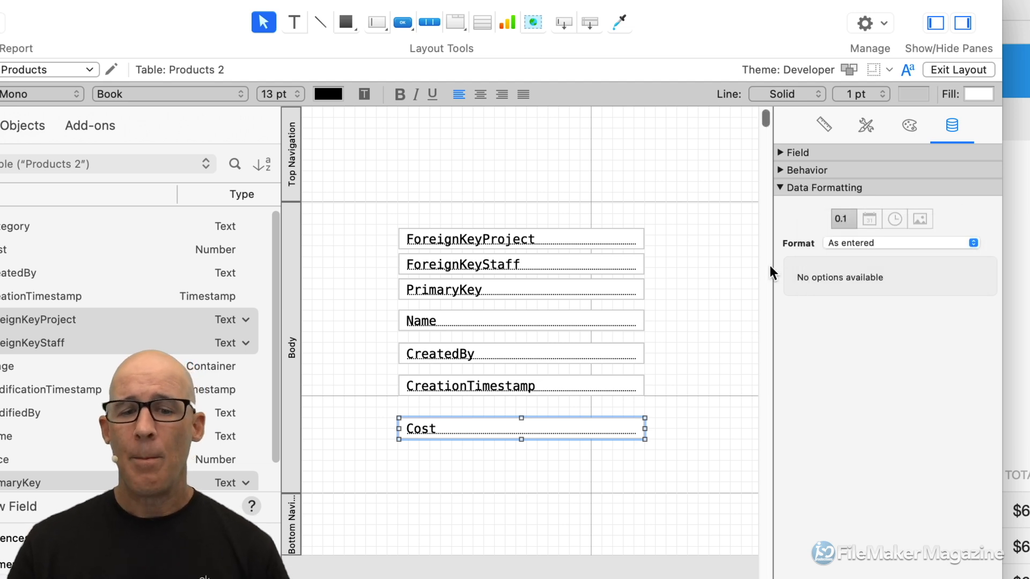
Set the date format of the CreationTimestamp field to Custom
{"action": "left_click", "coordinate": [561, 388]}
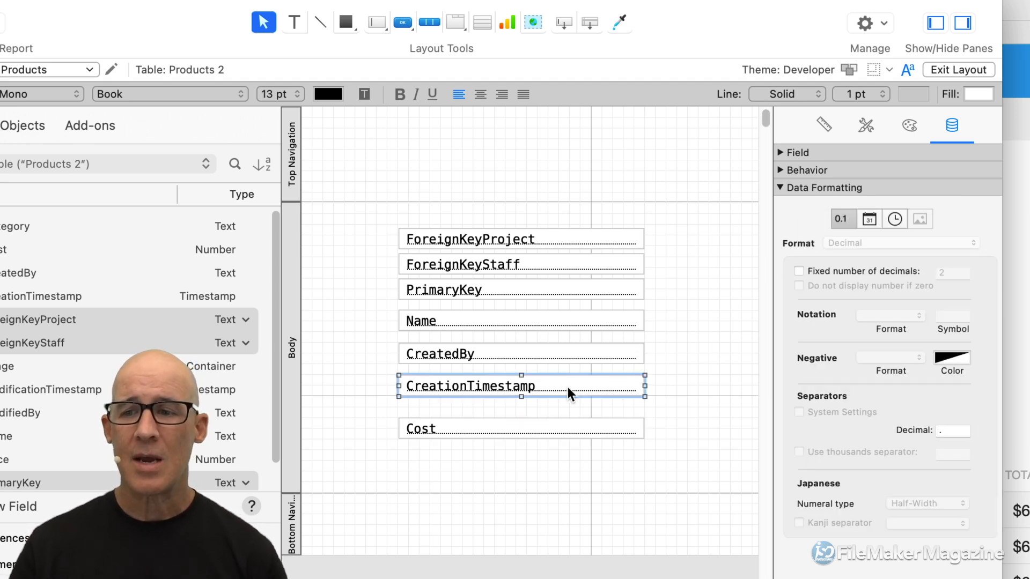
{"action": "left_click", "coordinate": [869, 220]}
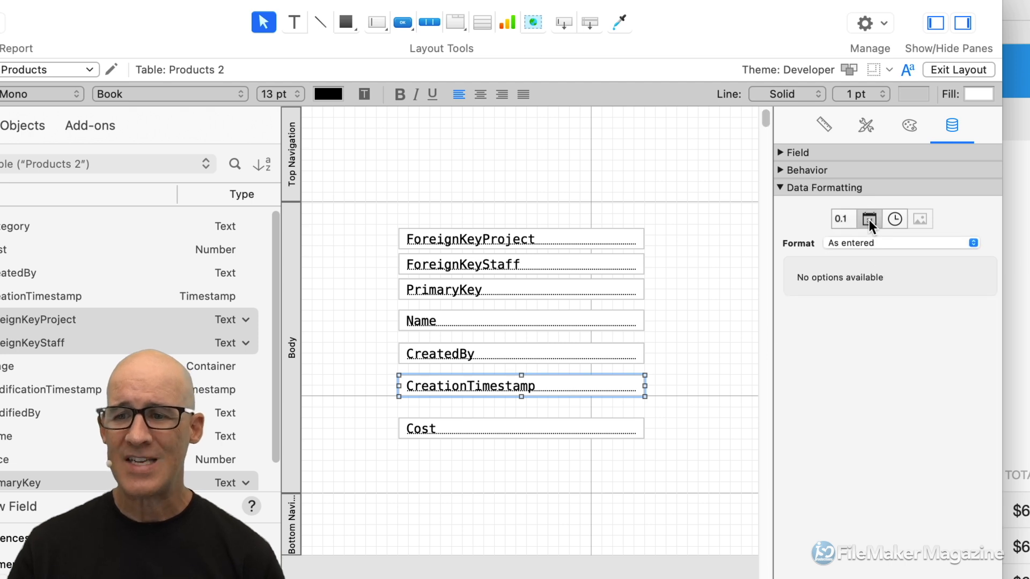
{"action": "left_click", "coordinate": [874, 242]}
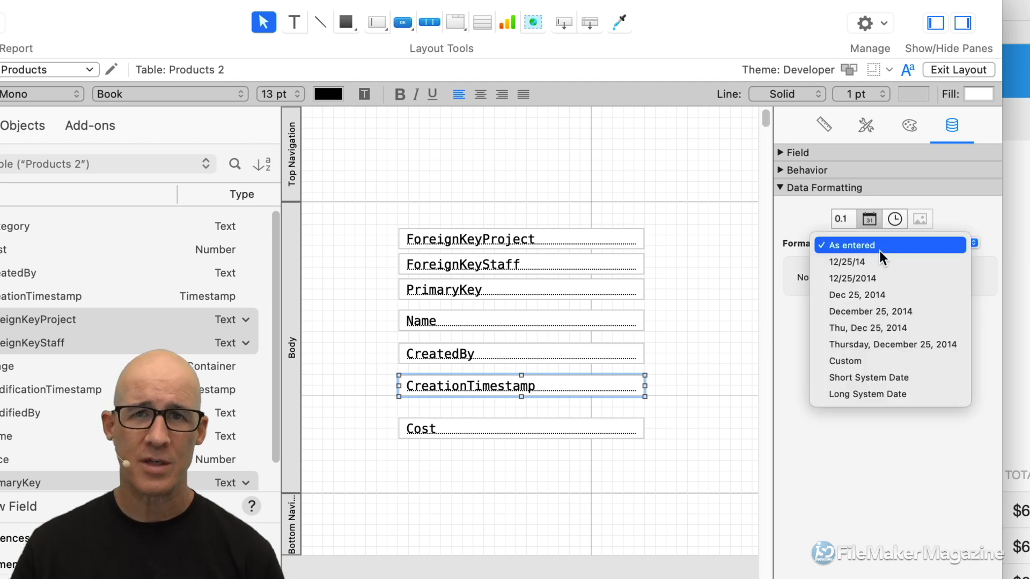
{"action": "left_click", "coordinate": [870, 360]}
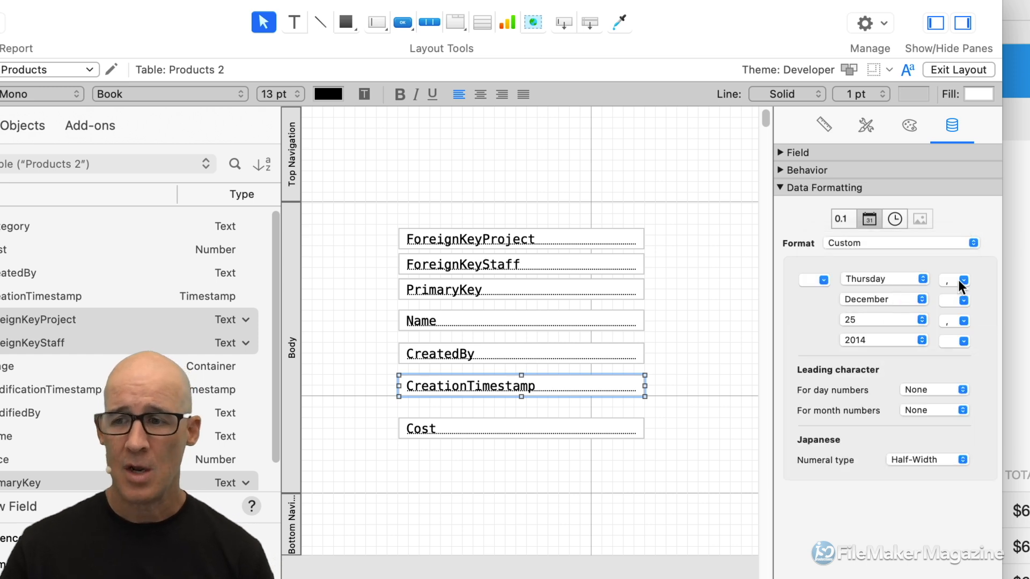
Make the custom date begin with the four-digit year (2014) and the month number (12), each followed by a hyphen
{"action": "left_click", "coordinate": [894, 276]}
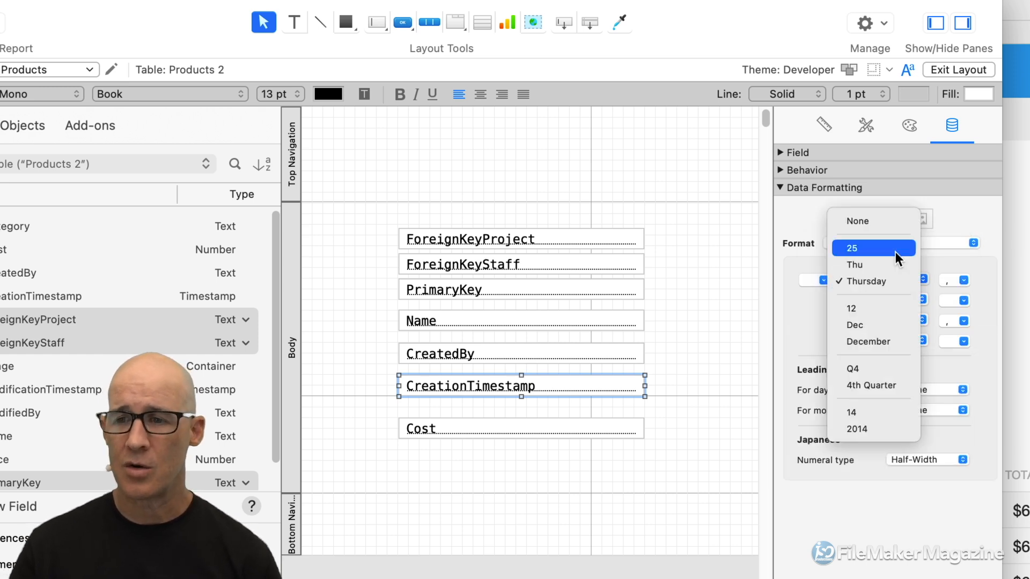
{"action": "left_click", "coordinate": [890, 429]}
{"action": "left_click", "coordinate": [964, 280]}
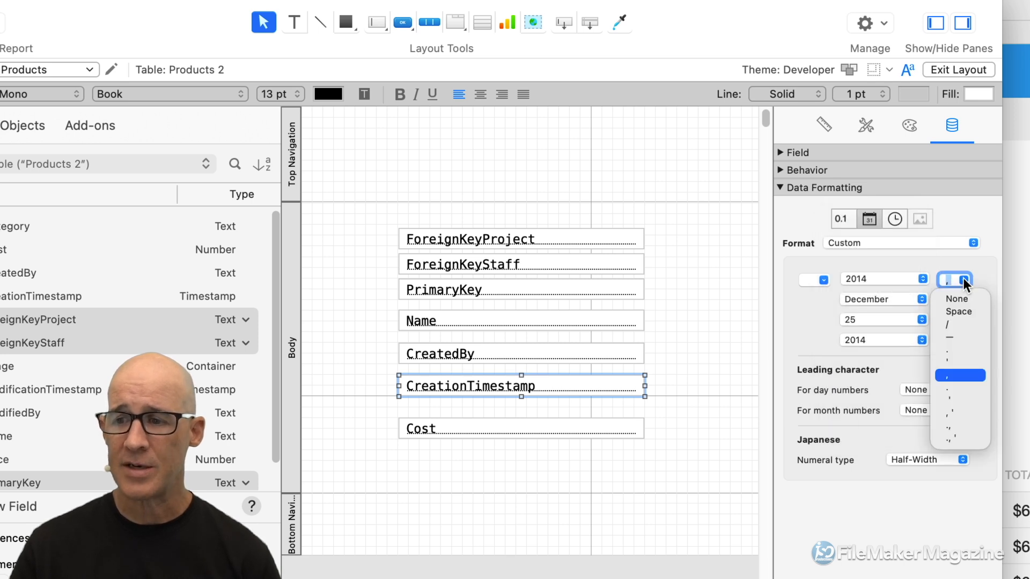
{"action": "left_click", "coordinate": [954, 337]}
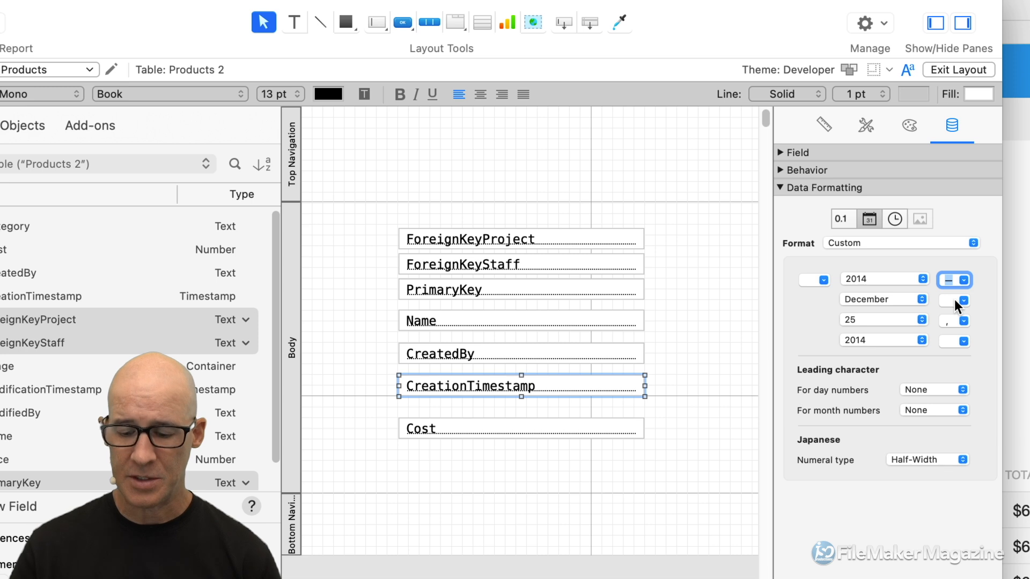
{"action": "left_click", "coordinate": [880, 296]}
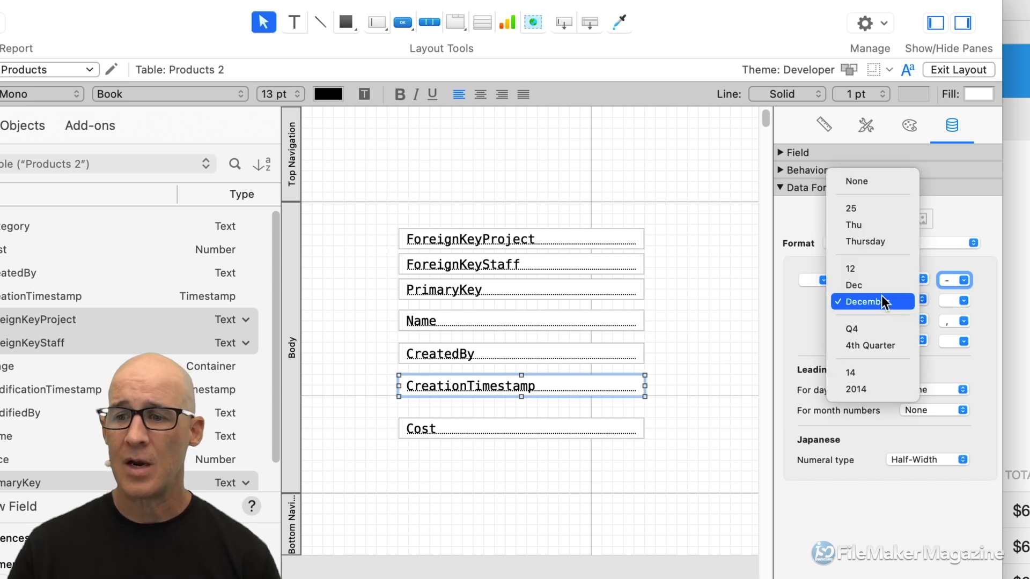
{"action": "left_click", "coordinate": [886, 267]}
{"action": "left_click", "coordinate": [952, 298]}
{"action": "type", "text": "-"}
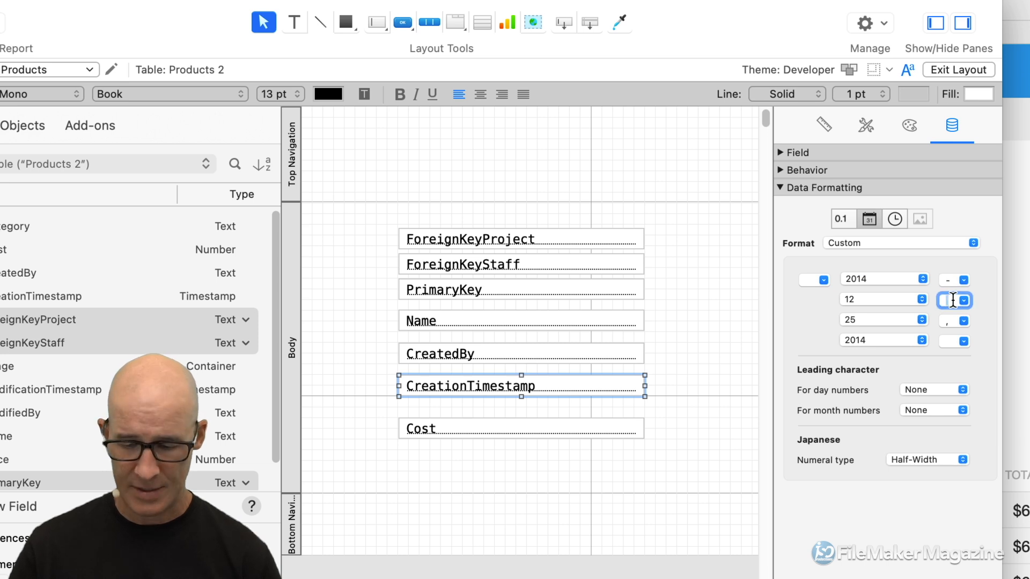
Keep the day number (25) as third date part without a separator, and set the fourth part and its separator to None
{"action": "left_click", "coordinate": [892, 321]}
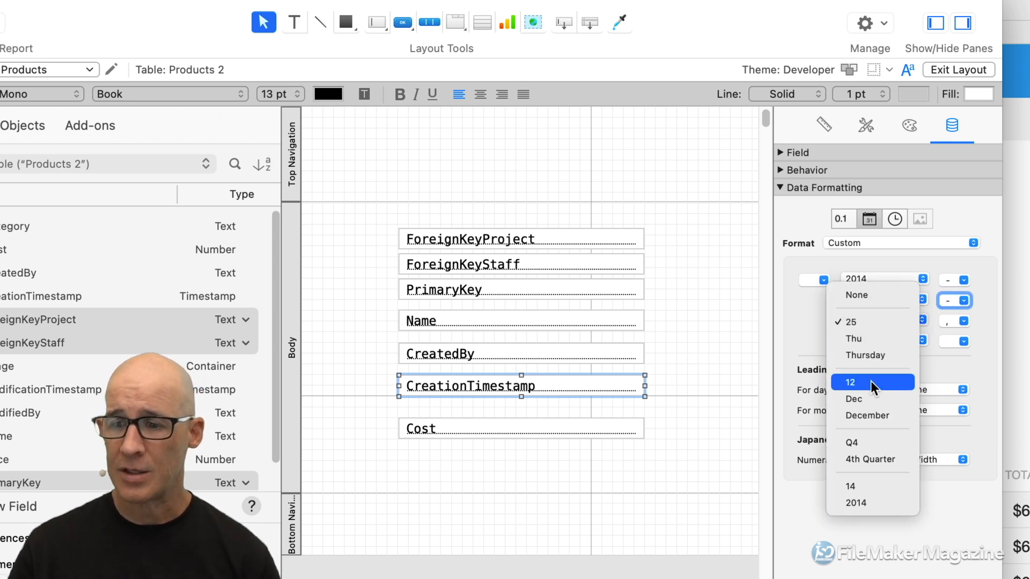
{"action": "left_click", "coordinate": [870, 321]}
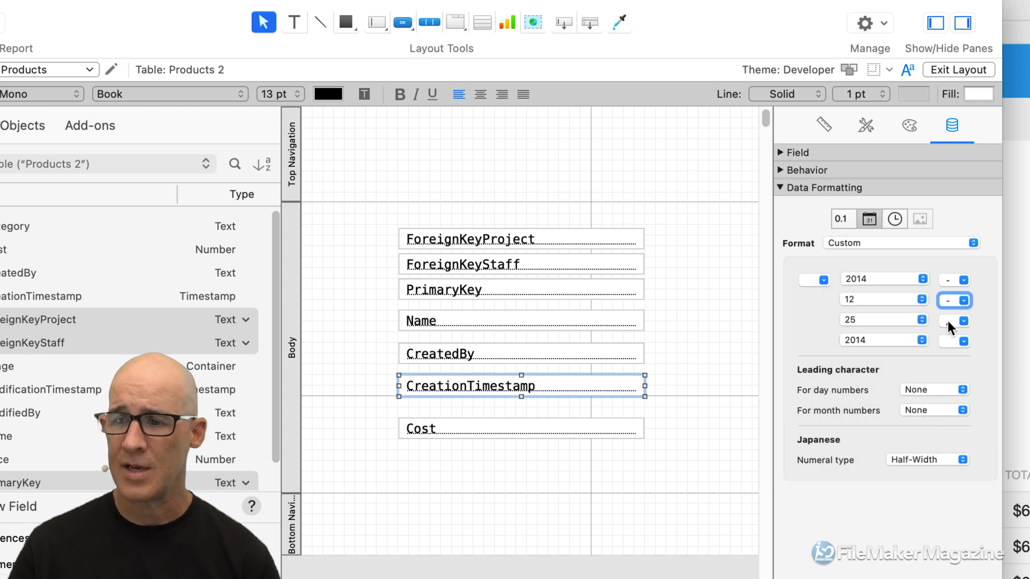
{"action": "left_click", "coordinate": [962, 321]}
{"action": "left_click", "coordinate": [964, 338]}
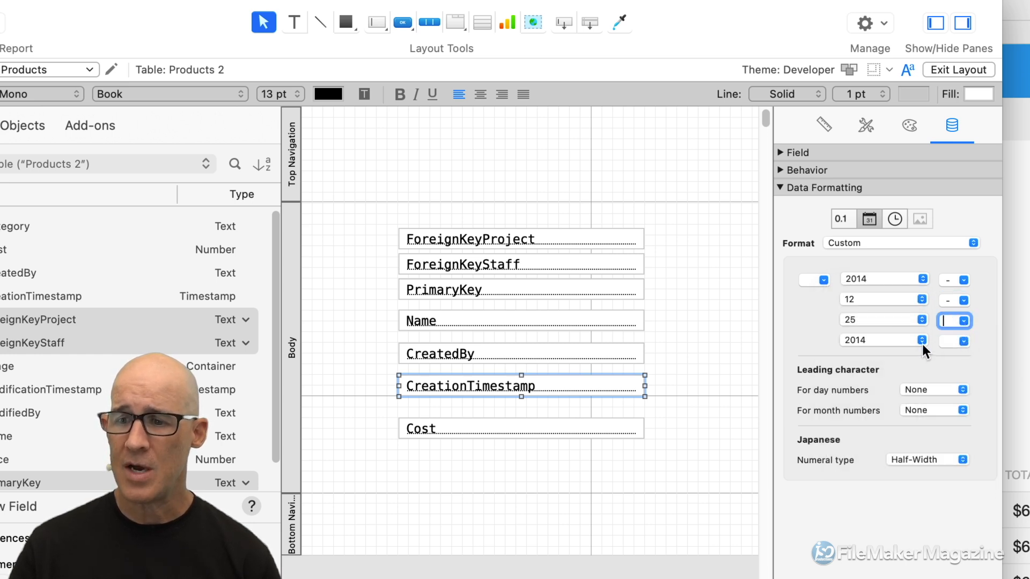
{"action": "left_click", "coordinate": [913, 340]}
{"action": "left_click", "coordinate": [889, 135]}
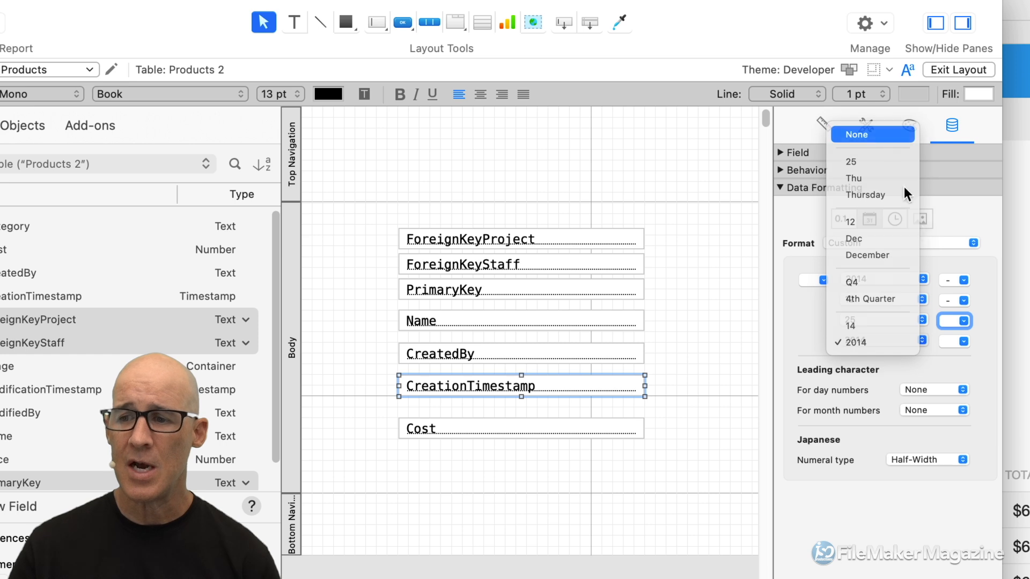
{"action": "left_click", "coordinate": [964, 341]}
{"action": "left_click", "coordinate": [967, 359]}
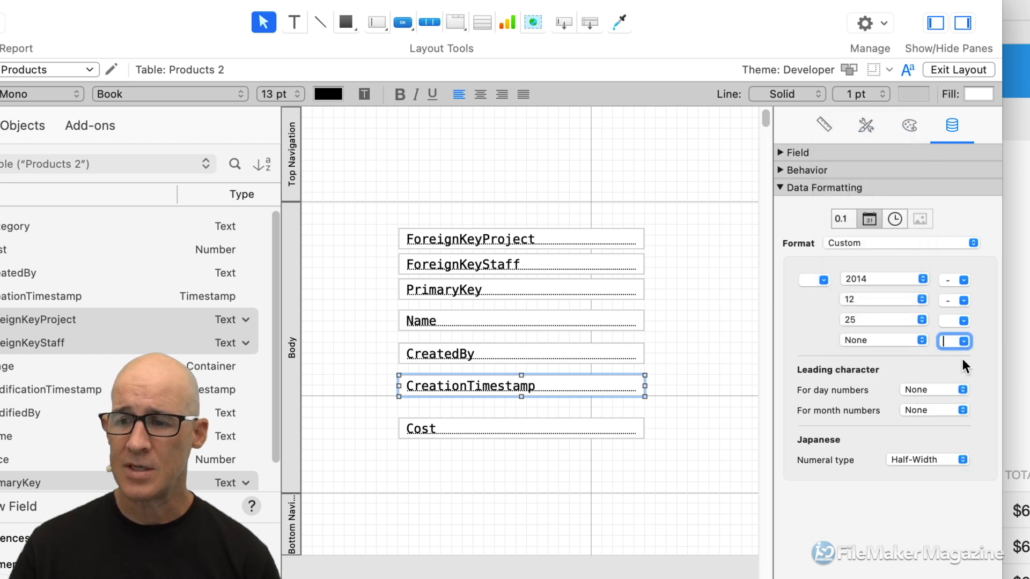
Set the leading character to Zero for both day numbers and month numbers in CreationTimestamp's custom date format
{"action": "left_click", "coordinate": [940, 386]}
{"action": "left_click", "coordinate": [938, 406]}
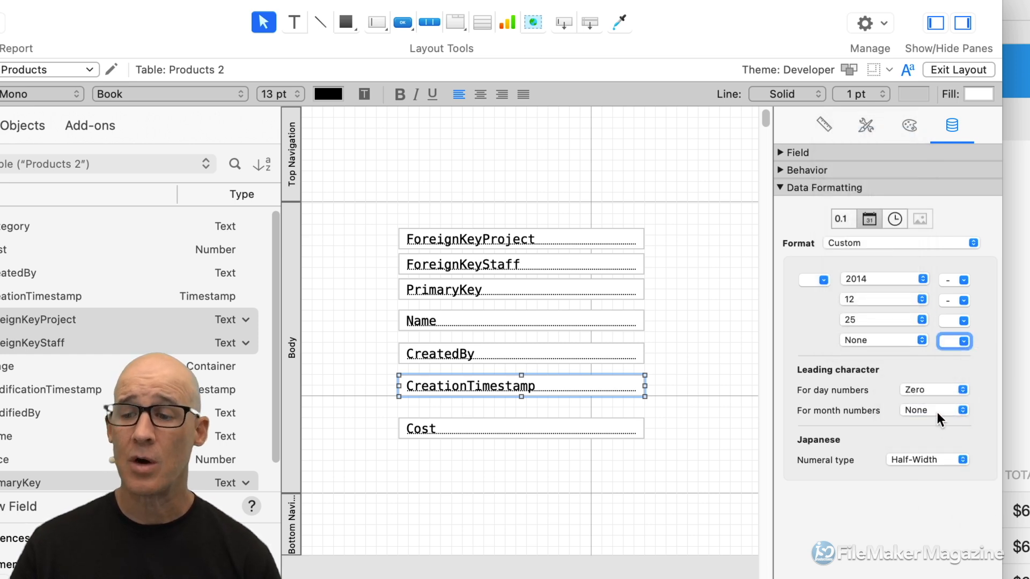
{"action": "left_click", "coordinate": [938, 411]}
{"action": "left_click", "coordinate": [932, 429]}
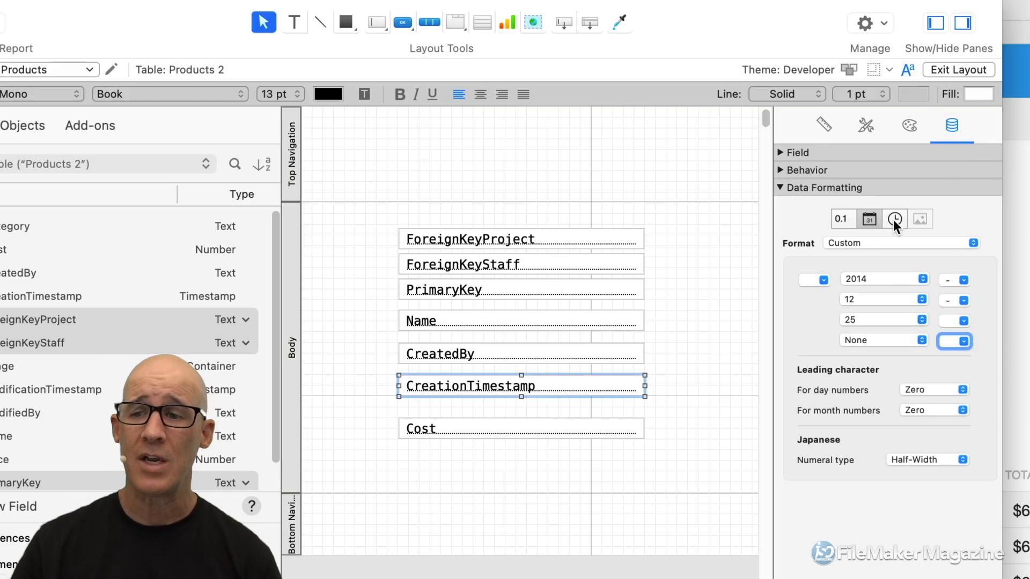
Format the CreationTimestamp field's time as hhmmss in 24 hour notation with Zero as the leading character for hours
{"action": "left_click", "coordinate": [895, 218]}
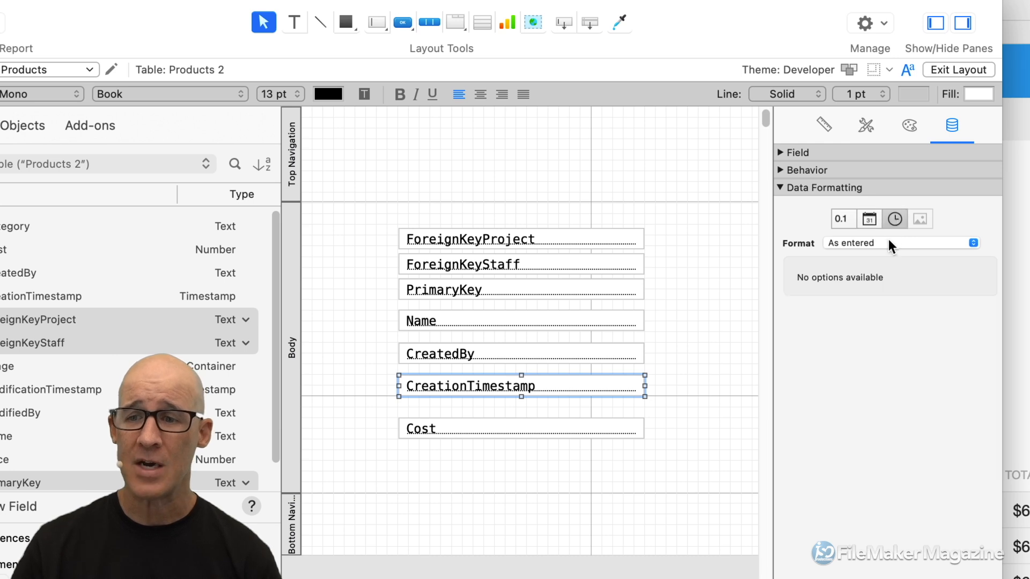
{"action": "left_click", "coordinate": [884, 243]}
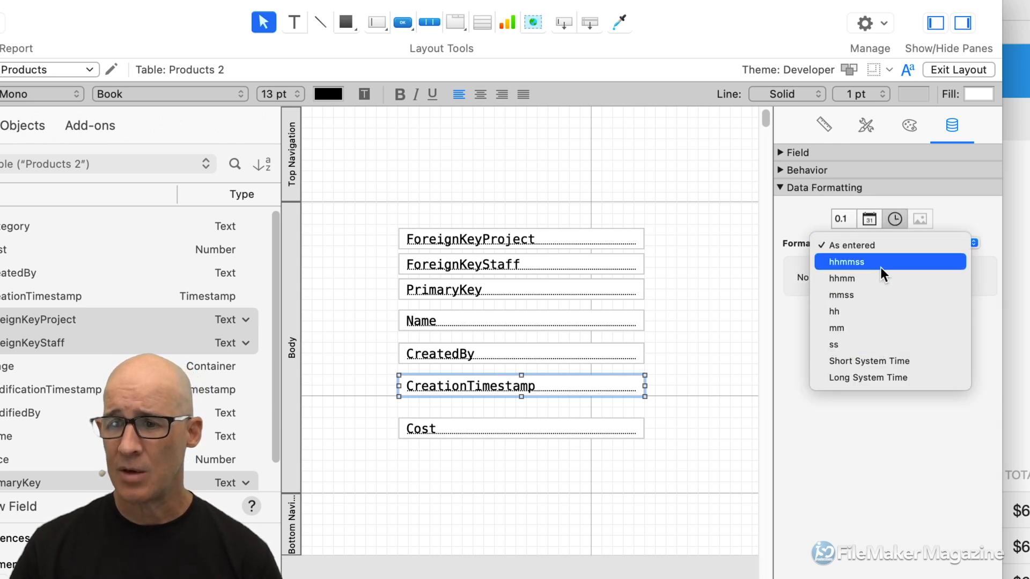
{"action": "left_click", "coordinate": [882, 263]}
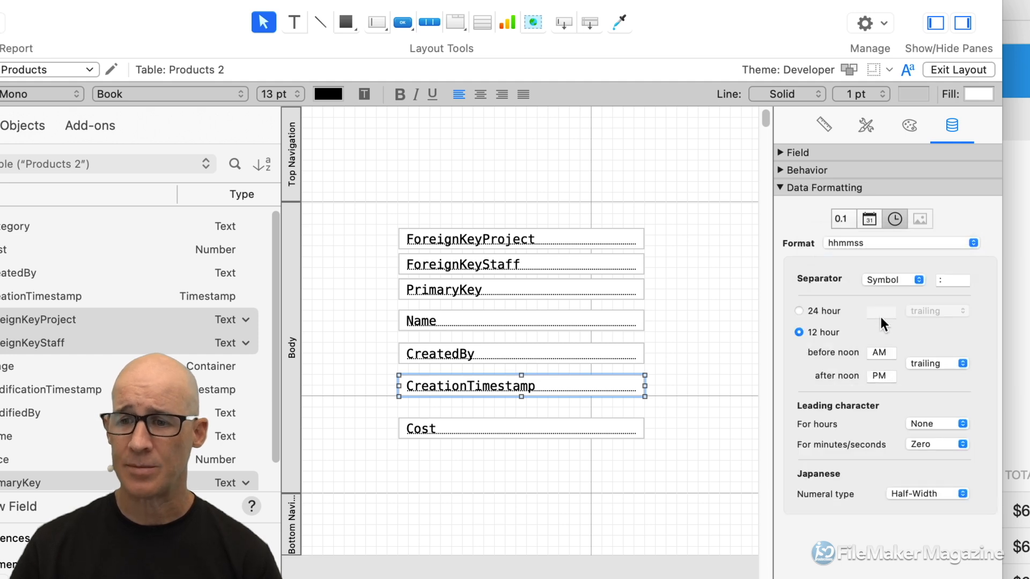
{"action": "left_click", "coordinate": [817, 311]}
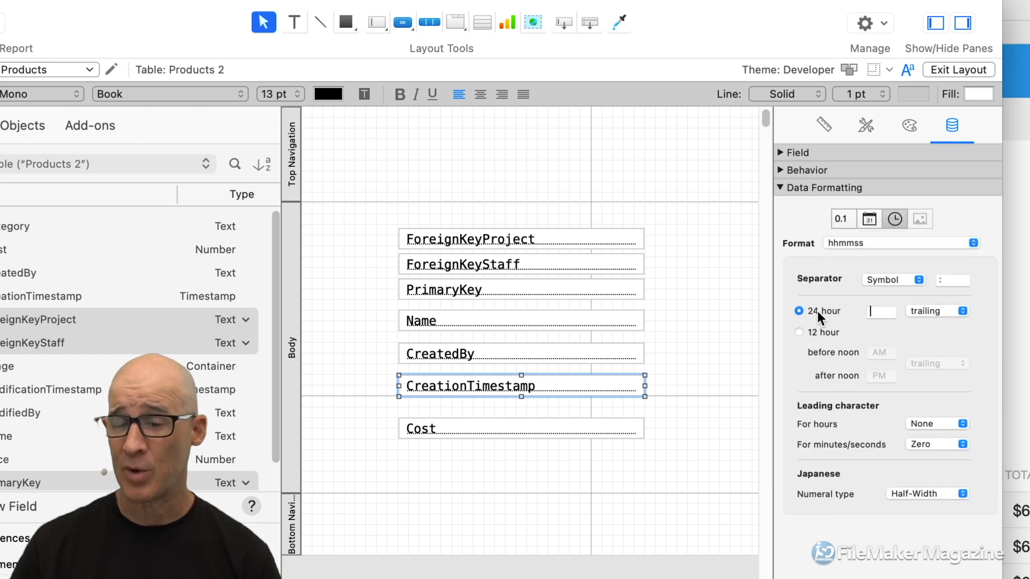
{"action": "left_click", "coordinate": [926, 425]}
{"action": "left_click", "coordinate": [935, 442]}
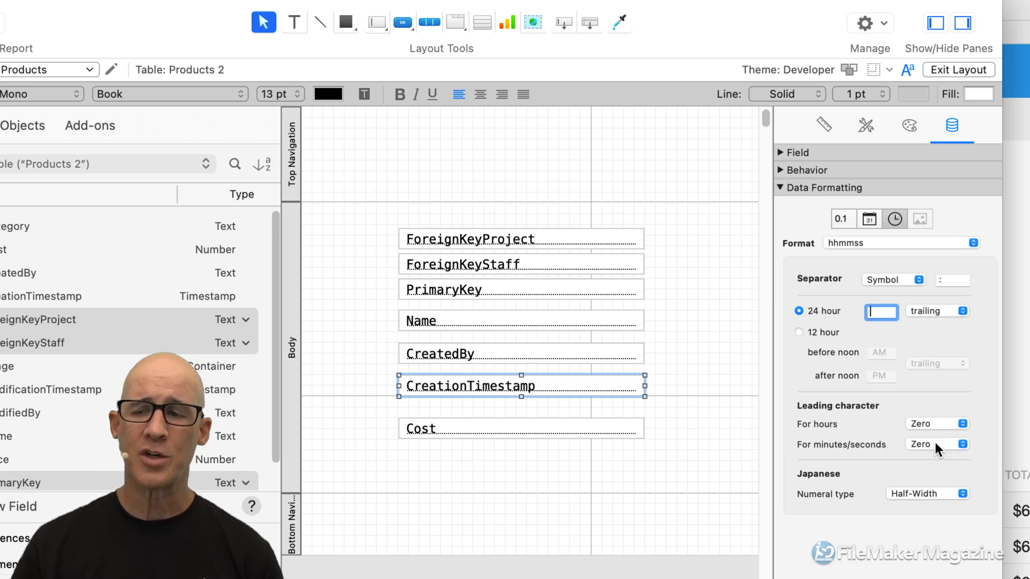
{"action": "left_click", "coordinate": [682, 404]}
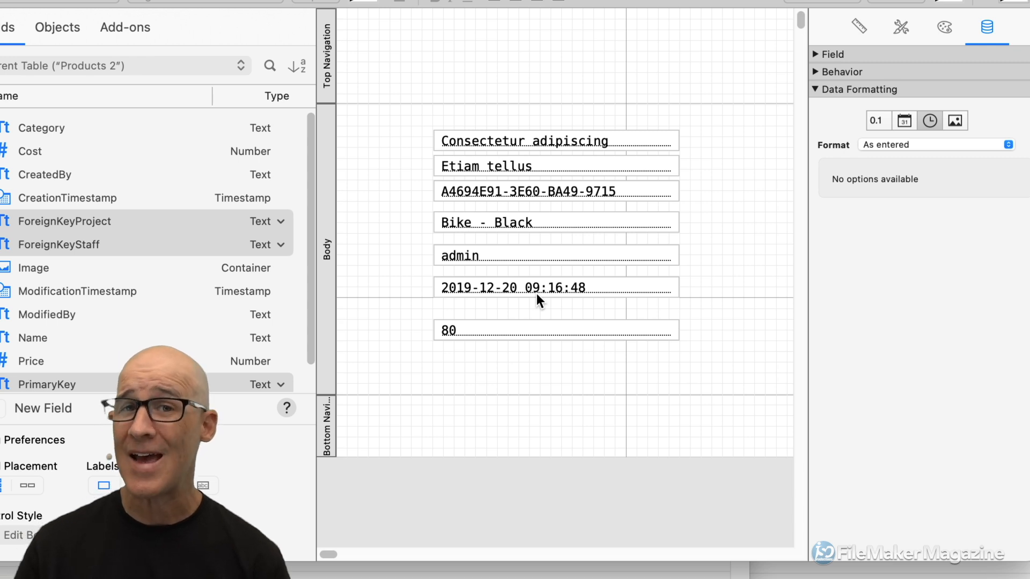
Duplicate the CreationTimestamp field below the Cost field and assign the copy to ModificationTimestamp
{"action": "left_click", "coordinate": [505, 289]}
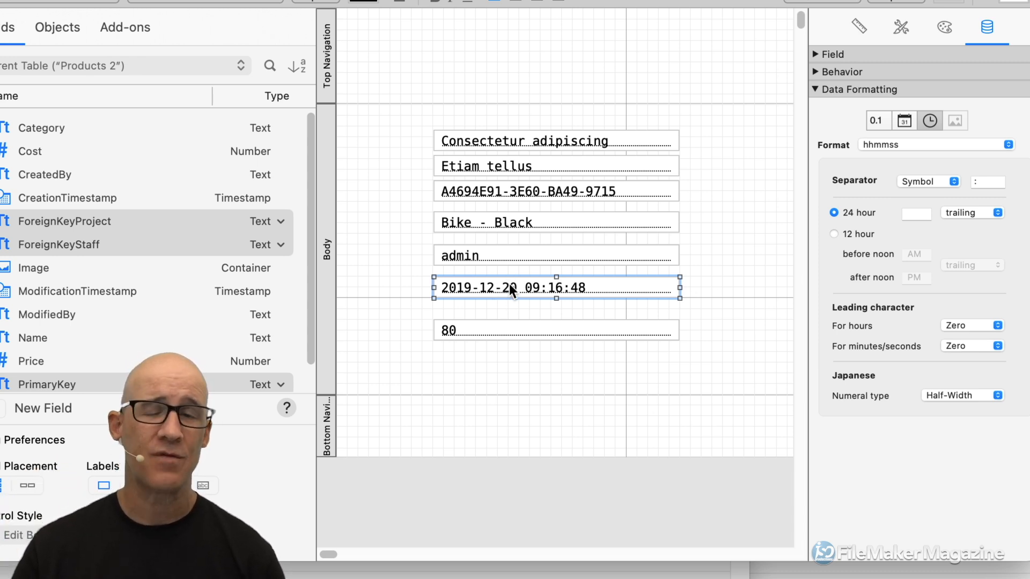
{"action": "left_click_drag", "start_coordinate": [517, 287], "coordinate": [526, 359]}
{"action": "double_click", "coordinate": [528, 360]}
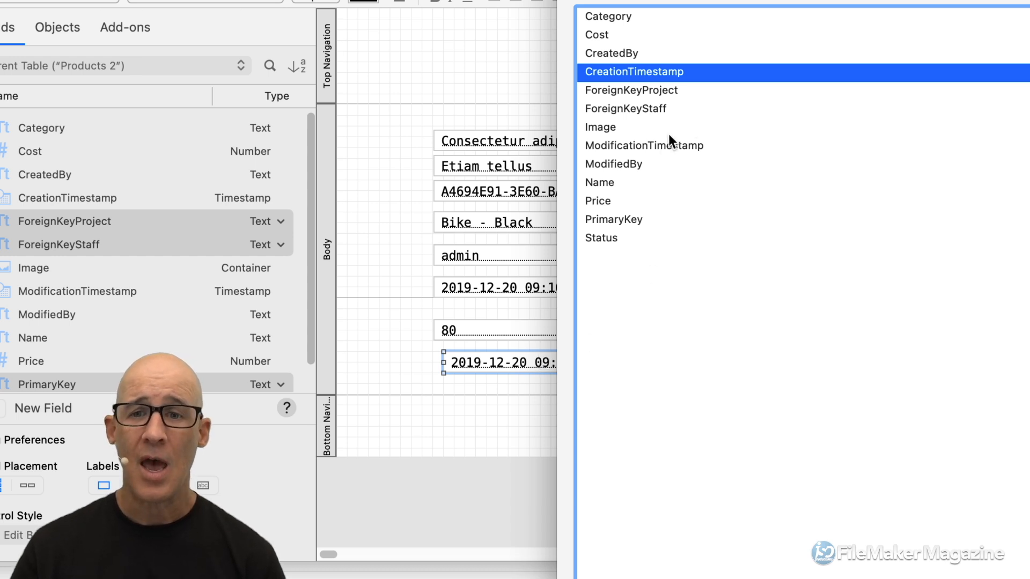
{"action": "left_click", "coordinate": [647, 147]}
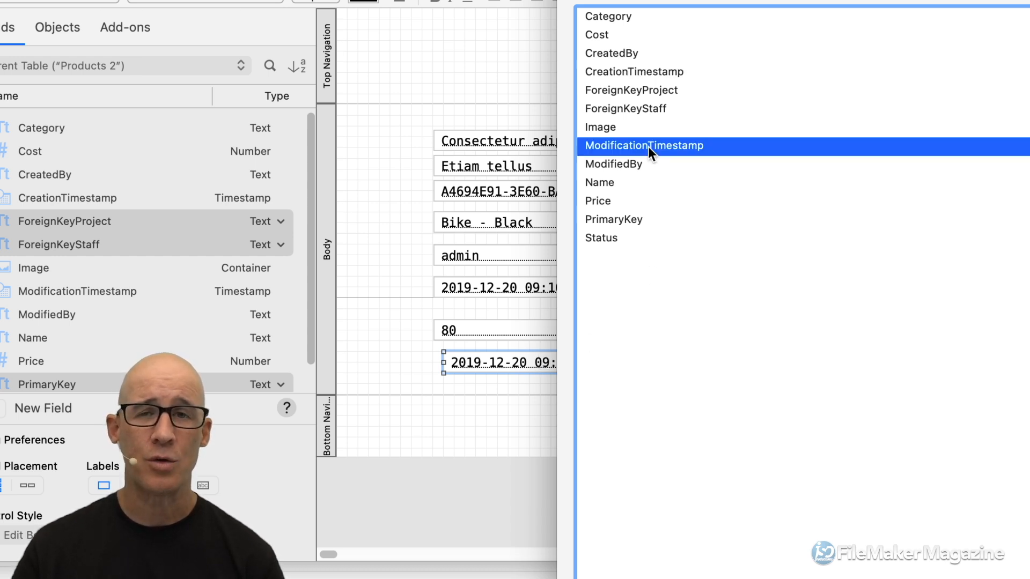
{"action": "double_click", "coordinate": [648, 146]}
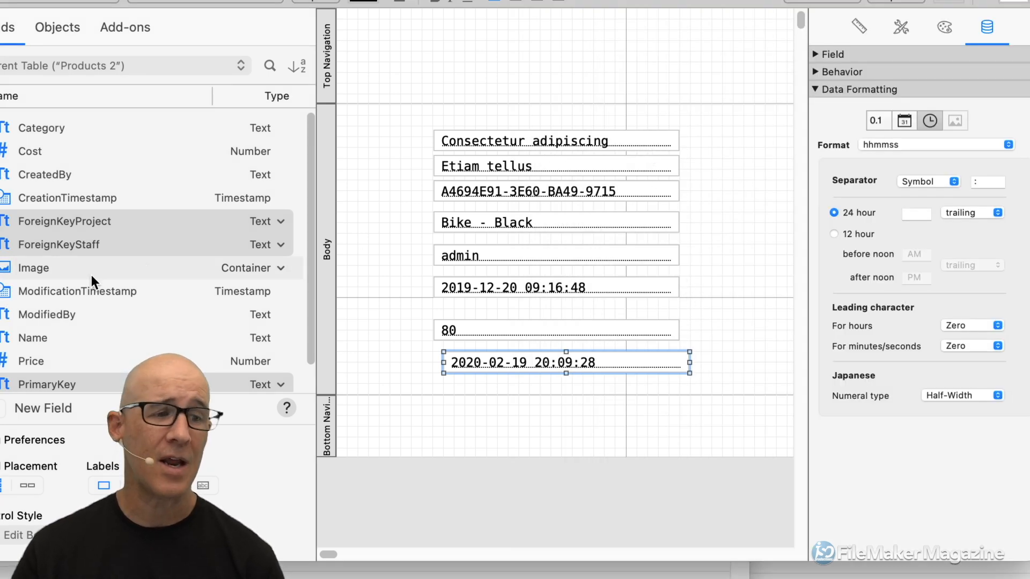
Place ModificationTimestamp from the field list between the CreationTimestamp and Cost fields, and check its date and time formatting
{"action": "left_click", "coordinate": [82, 293]}
{"action": "left_click_drag", "start_coordinate": [74, 292], "coordinate": [612, 310]}
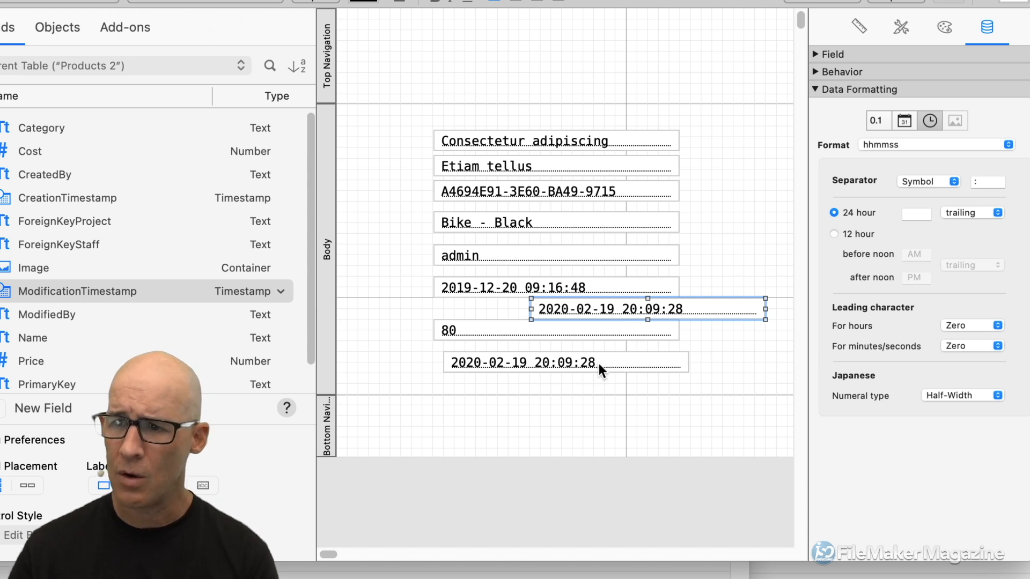
{"action": "left_click", "coordinate": [905, 121]}
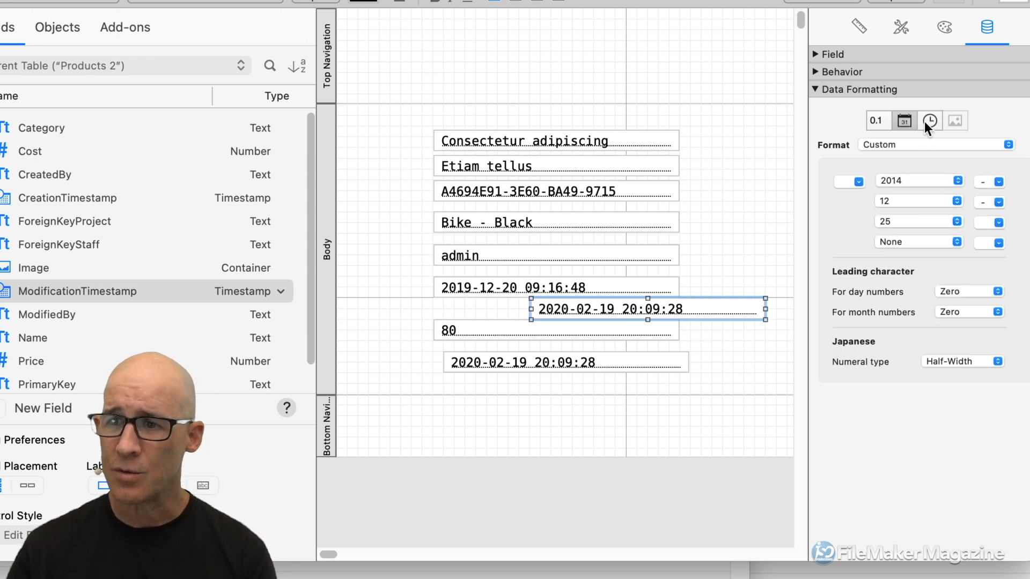
{"action": "left_click", "coordinate": [929, 123]}
{"action": "left_click", "coordinate": [907, 121]}
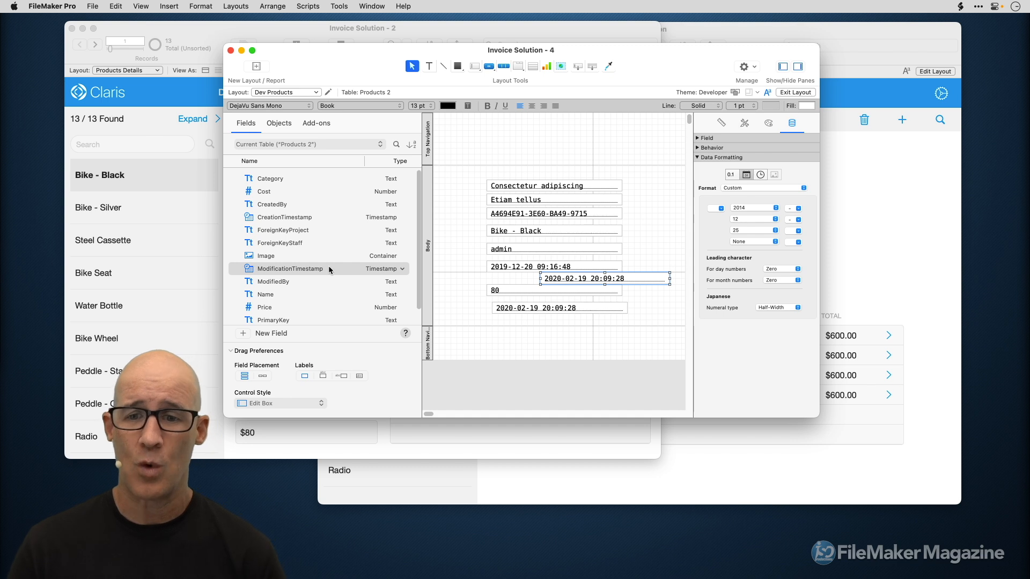
Delete the ModificationTimestamp field that was placed on the layout from the field list
{"action": "left_click", "coordinate": [643, 281]}
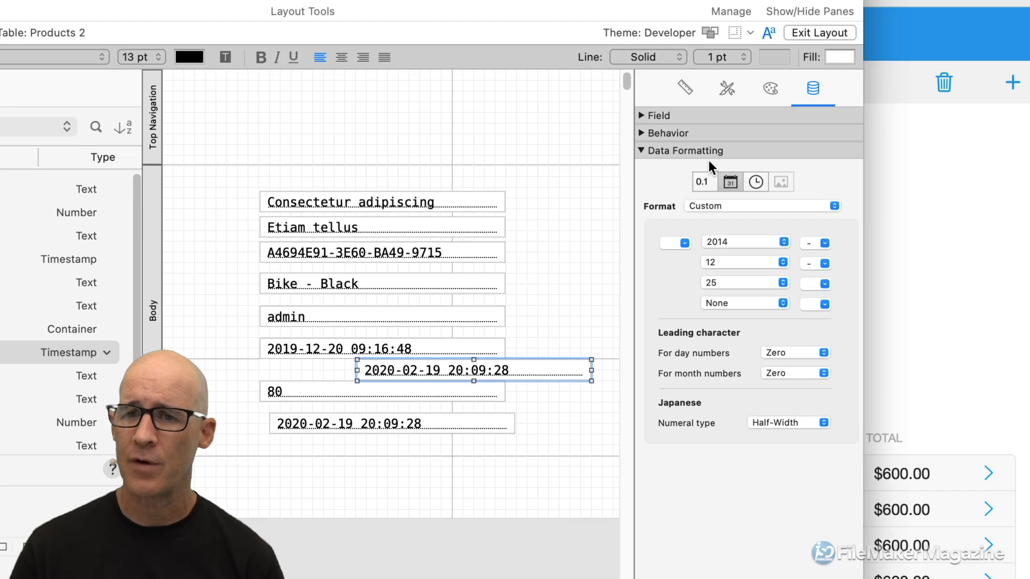
{"action": "left_click", "coordinate": [582, 333]}
{"action": "left_click", "coordinate": [547, 373]}
{"action": "key", "text": "Delete"}
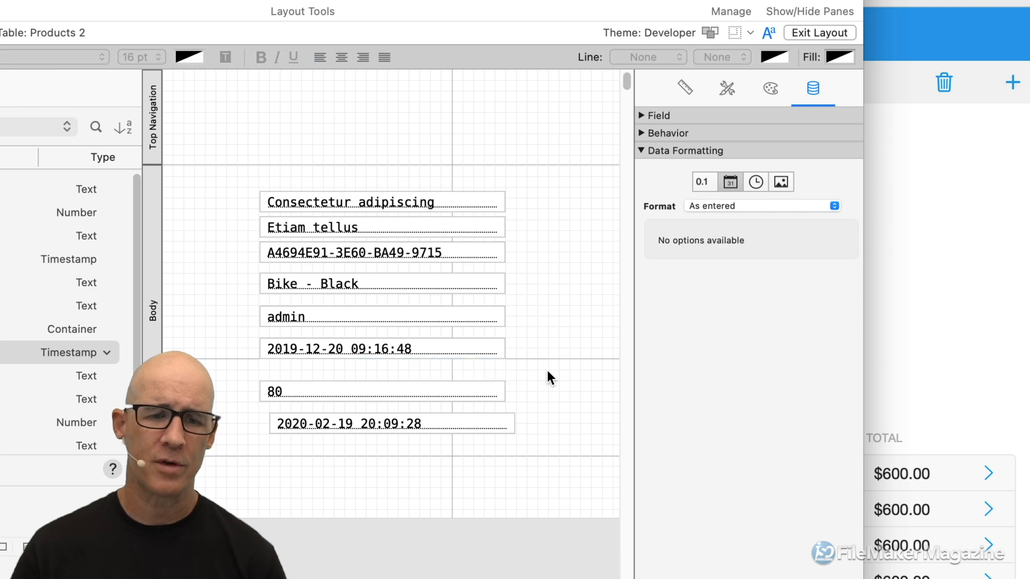
Compare the two timestamp fields and try reassigning the CreationTimestamp field to ModificationTimestamp
{"action": "left_click", "coordinate": [437, 424]}
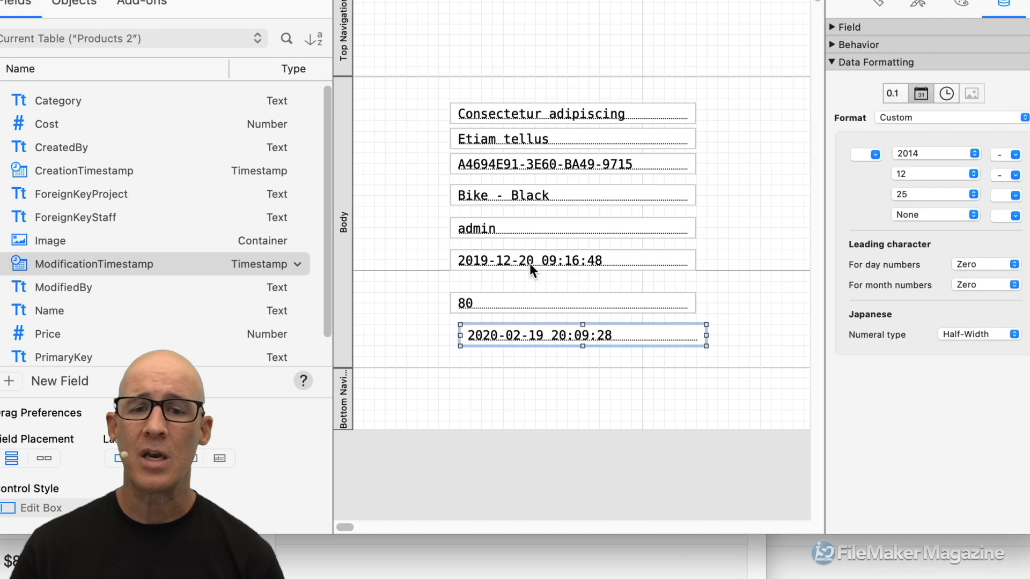
{"action": "left_click", "coordinate": [530, 268]}
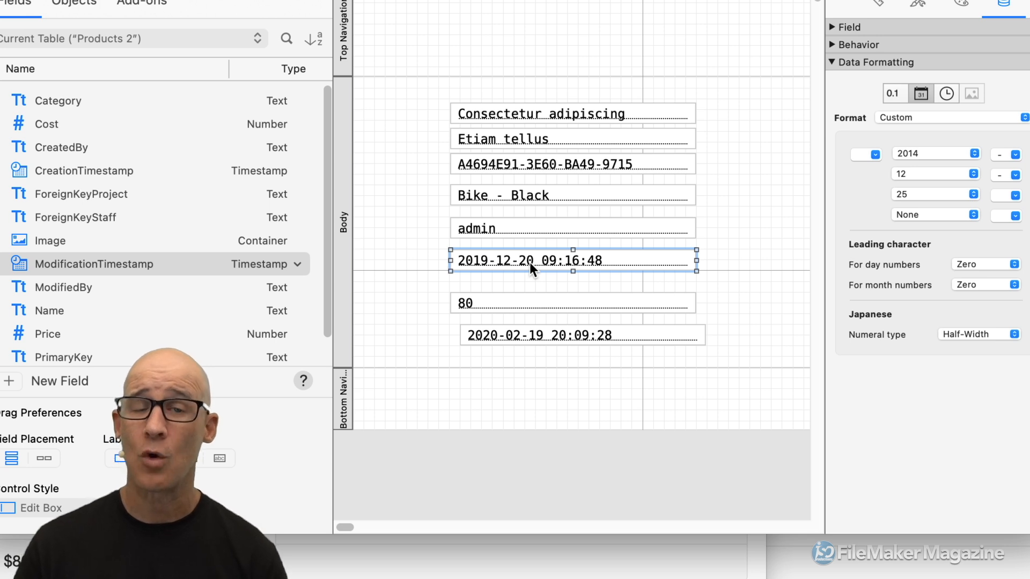
{"action": "double_click", "coordinate": [529, 263]}
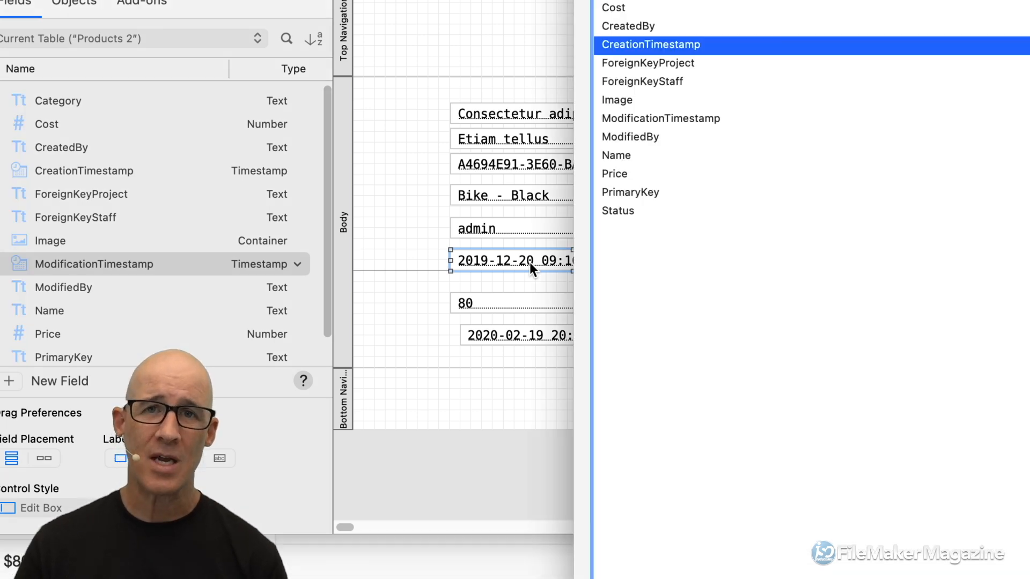
{"action": "left_click", "coordinate": [671, 120]}
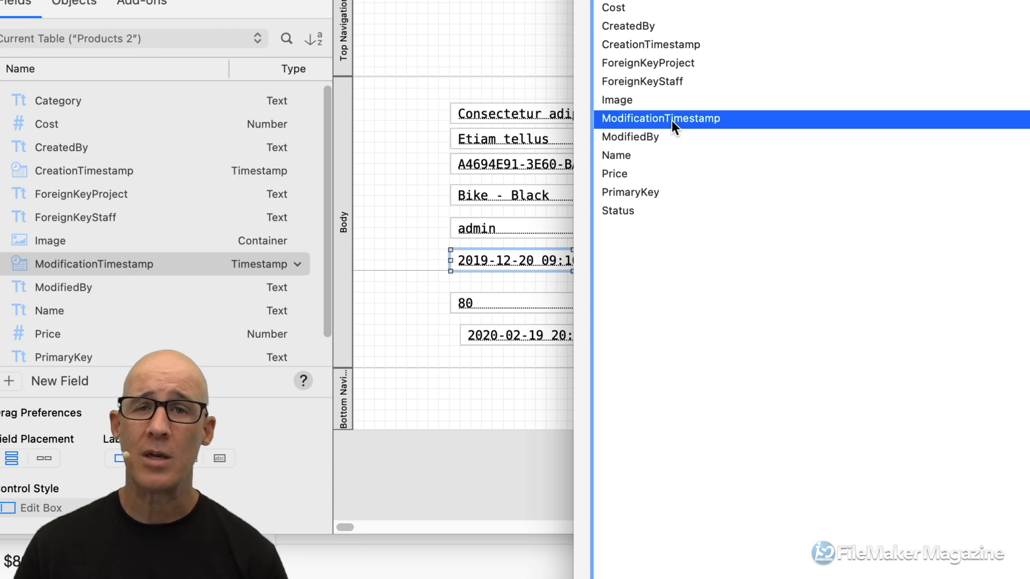
{"action": "double_click", "coordinate": [671, 121]}
Delete the duplicated ModificationTimestamp field below the Cost field and select the CreationTimestamp field
{"action": "left_click", "coordinate": [572, 310]}
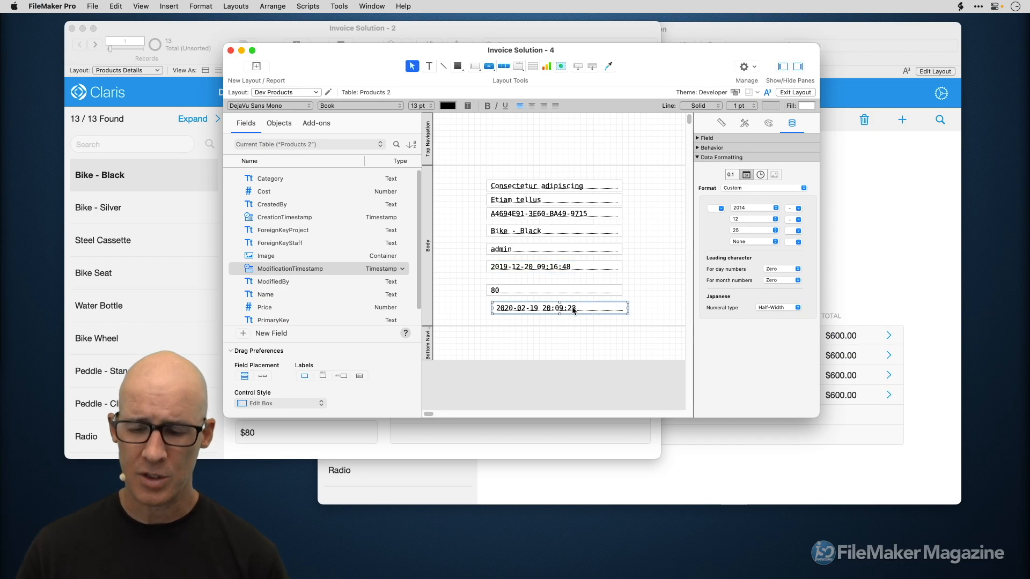
{"action": "key", "text": "Delete"}
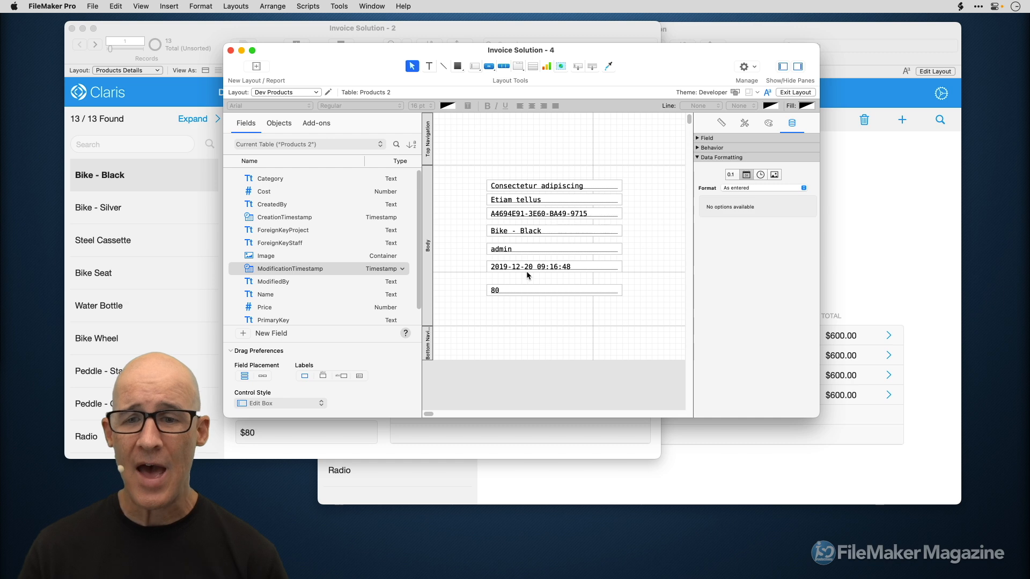
{"action": "left_click", "coordinate": [568, 269]}
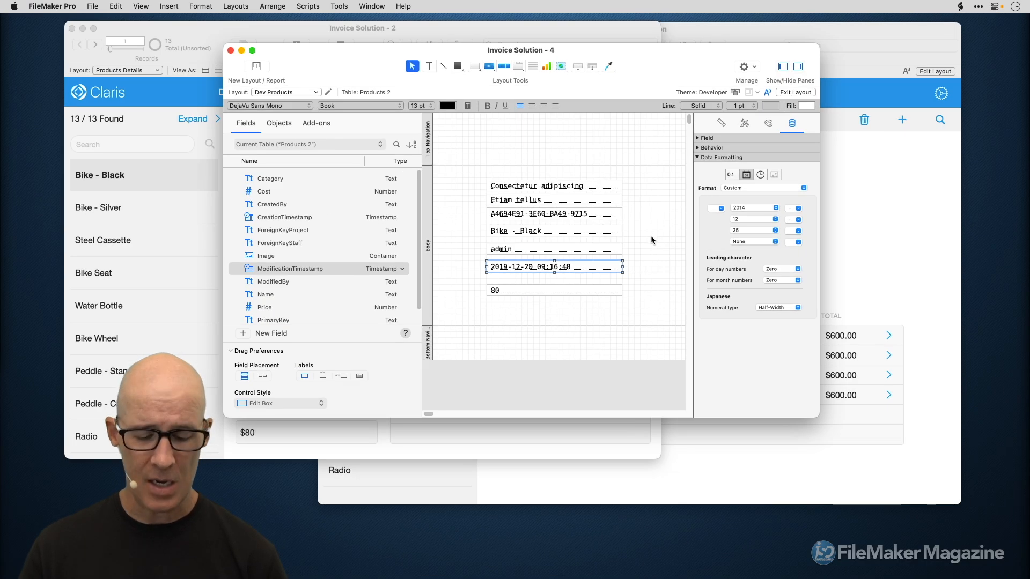
Switch the Dev Products layout to Browse mode and enlarge its window to fit all table columns
{"action": "key", "text": "super+b"}
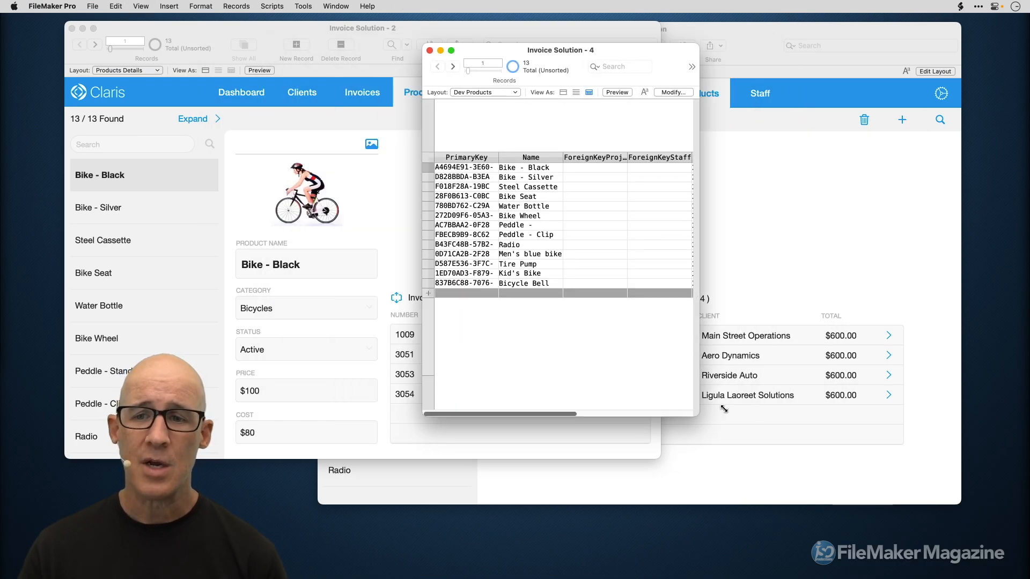
{"action": "left_click_drag", "start_coordinate": [697, 414], "coordinate": [979, 390]}
{"action": "left_click_drag", "start_coordinate": [791, 58], "coordinate": [723, 60]}
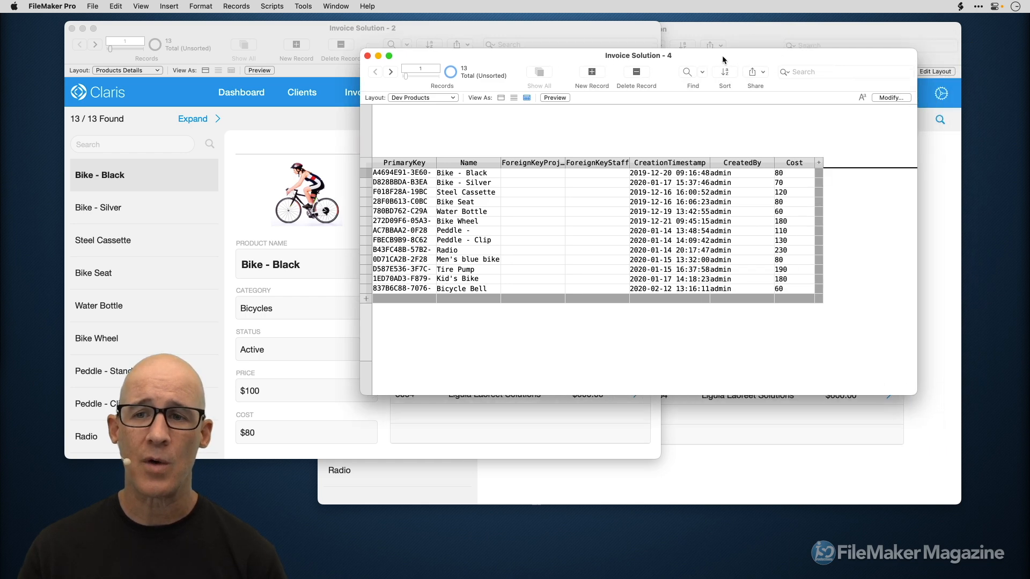
Widen the CreationTimestamp column and sort the records by it in ascending order
{"action": "mouse_move", "coordinate": [709, 162]}
{"action": "left_mouse_down"}
{"action": "mouse_move", "coordinate": [745, 162]}
{"action": "mouse_move", "coordinate": [725, 165]}
{"action": "left_mouse_up"}
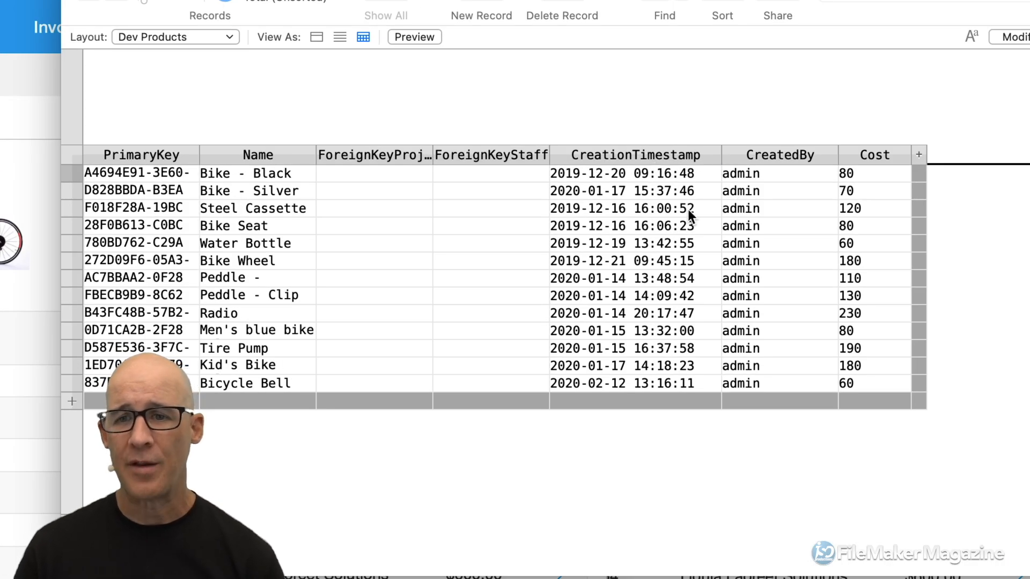
{"action": "left_click", "coordinate": [714, 156]}
{"action": "left_click", "coordinate": [749, 177]}
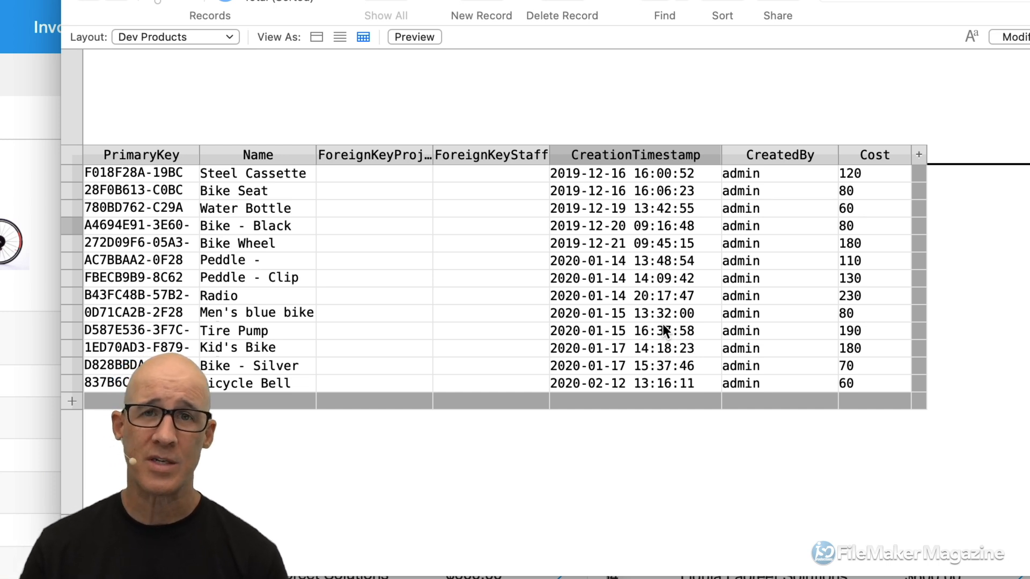
{"action": "left_click_drag", "start_coordinate": [874, 155], "coordinate": [327, 175]}
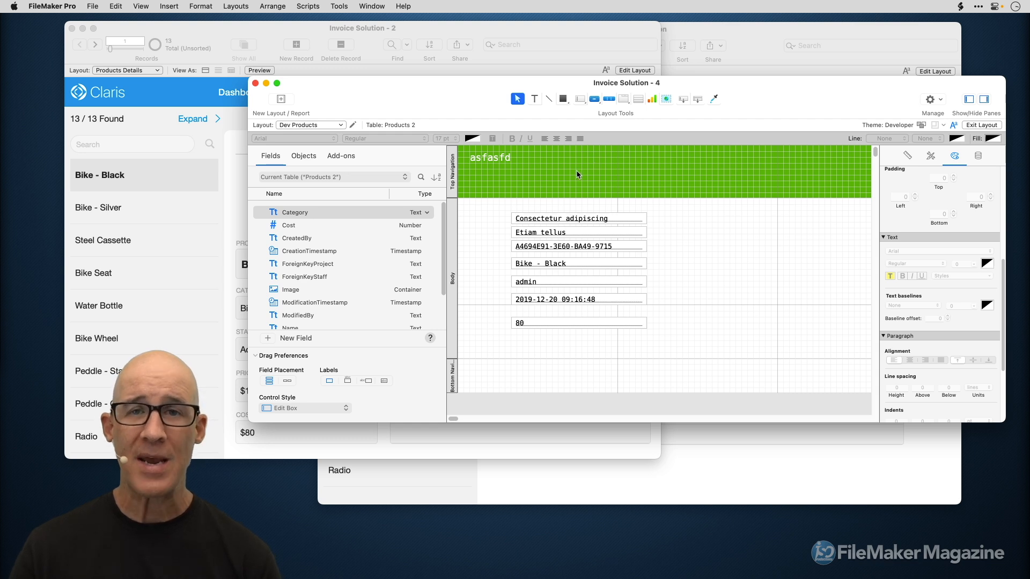
Bring the Products Details window to the front and open its layout in Layout mode
{"action": "left_click_drag", "start_coordinate": [477, 102], "coordinate": [484, 114]}
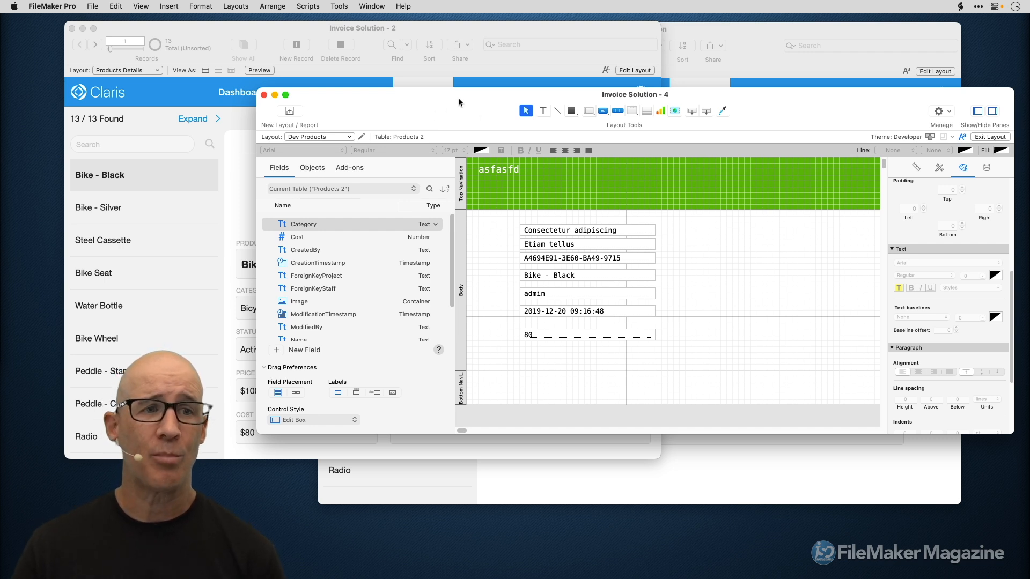
{"action": "left_click", "coordinate": [334, 28]}
{"action": "left_click_drag", "start_coordinate": [227, 35], "coordinate": [360, 63]}
{"action": "key", "text": "super+l"}
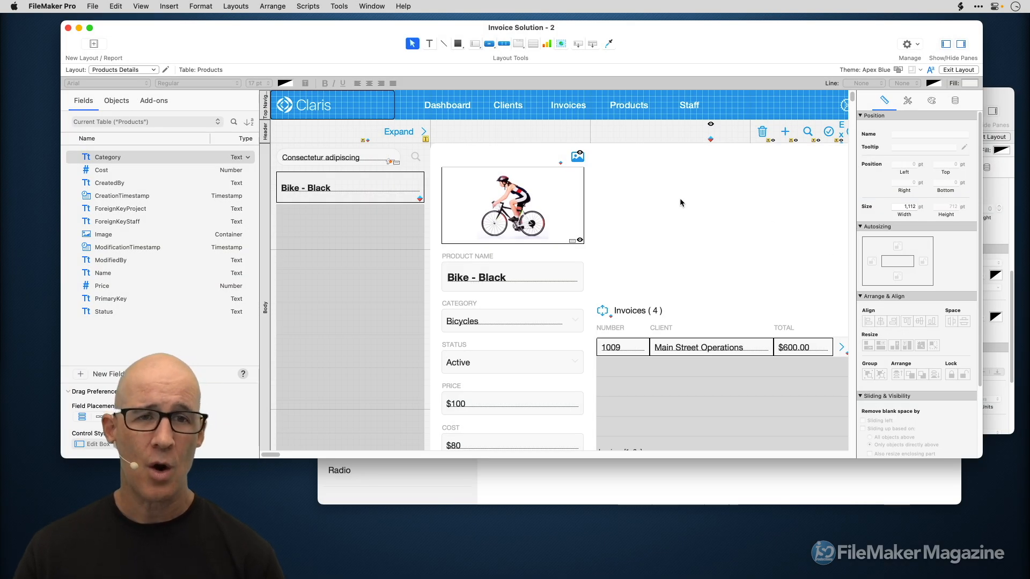
Hide both side panes of the Products Details window and move the window over to the left
{"action": "left_click", "coordinate": [946, 43]}
{"action": "left_click", "coordinate": [961, 43]}
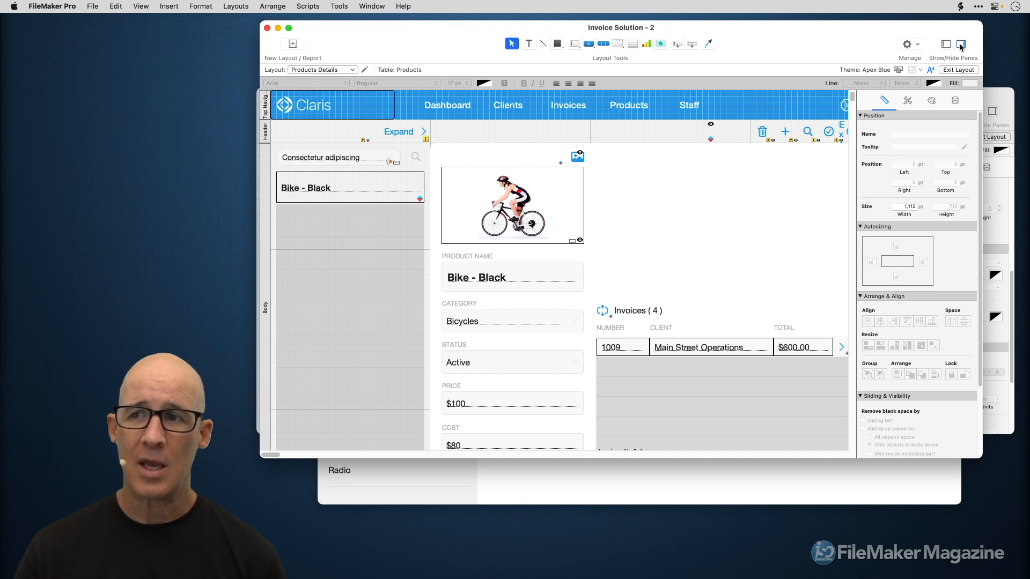
{"action": "left_click_drag", "start_coordinate": [739, 30], "coordinate": [585, 30]}
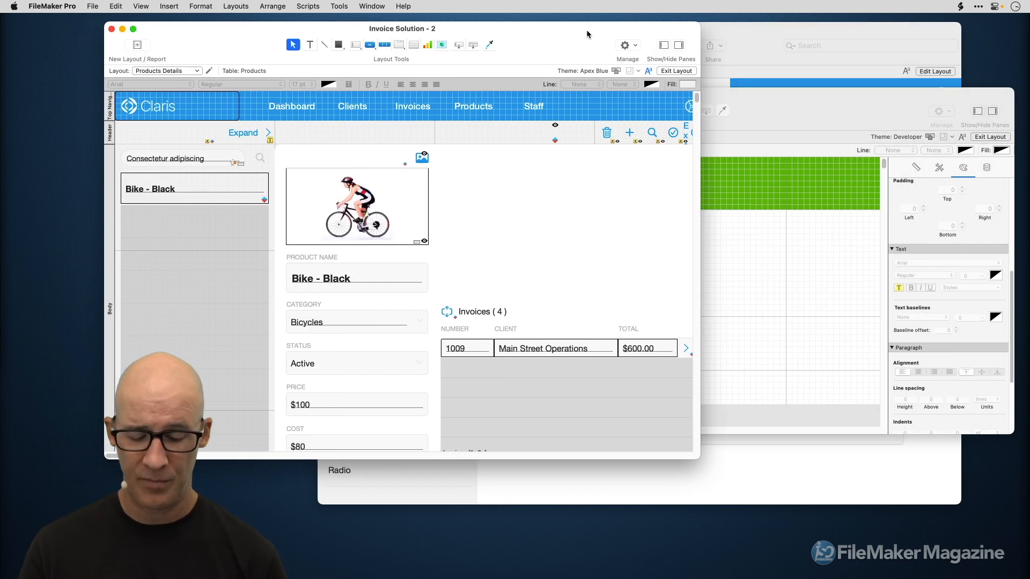
Switch the Products Details layout repeatedly between Browse mode and Layout mode to compare the two views
{"action": "key", "text": "super+b"}
{"action": "key", "text": "super+l"}
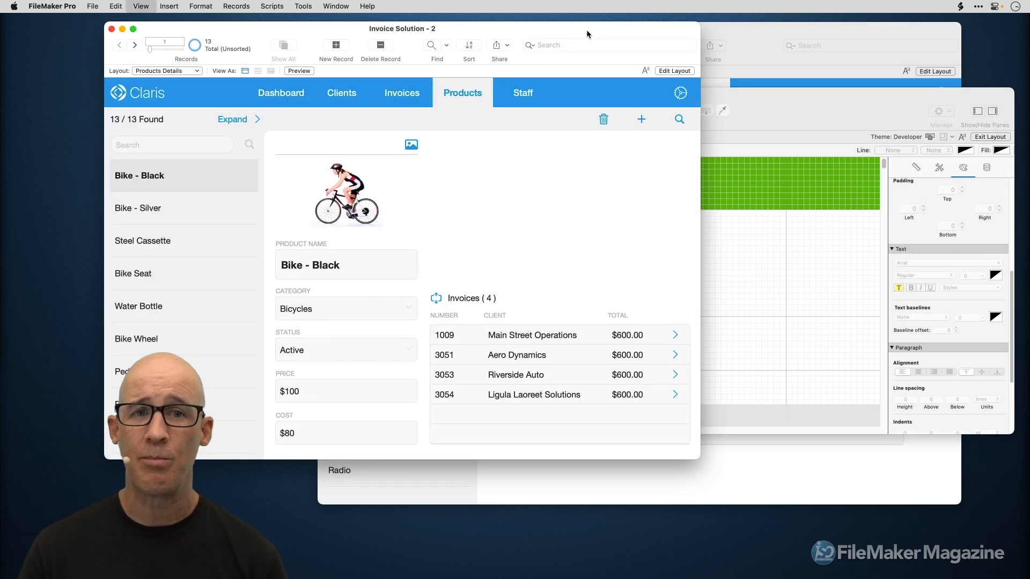
{"action": "key", "text": "super+b"}
{"action": "key", "text": "super+l"}
{"action": "key", "text": "super+b"}
{"action": "key", "text": "super+l"}
{"action": "key", "text": "super+b"}
{"action": "key", "text": "super+l"}
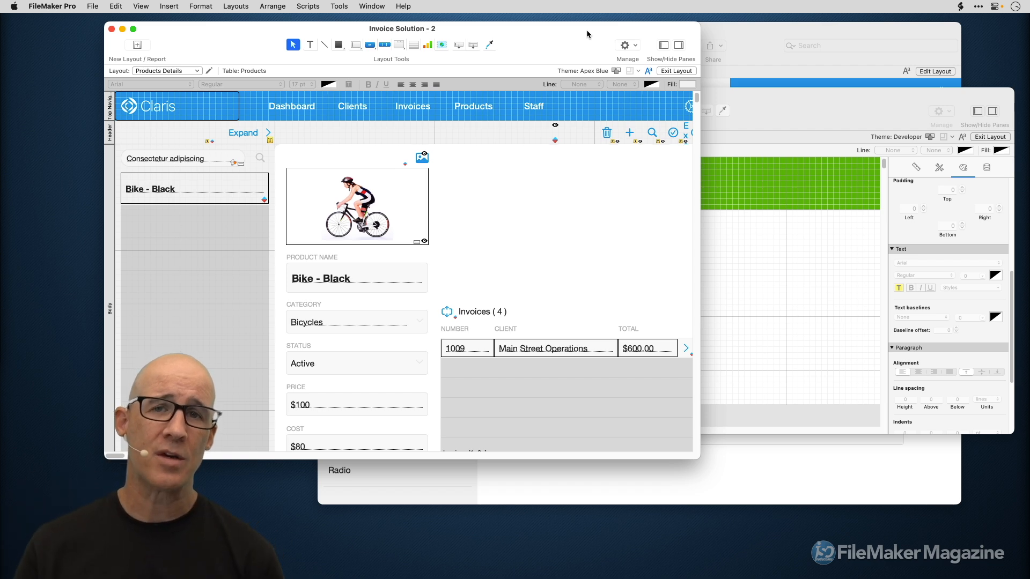
Show both side panes of the Products Details window in Layout mode and move the window fully into view
{"action": "left_click", "coordinate": [665, 46]}
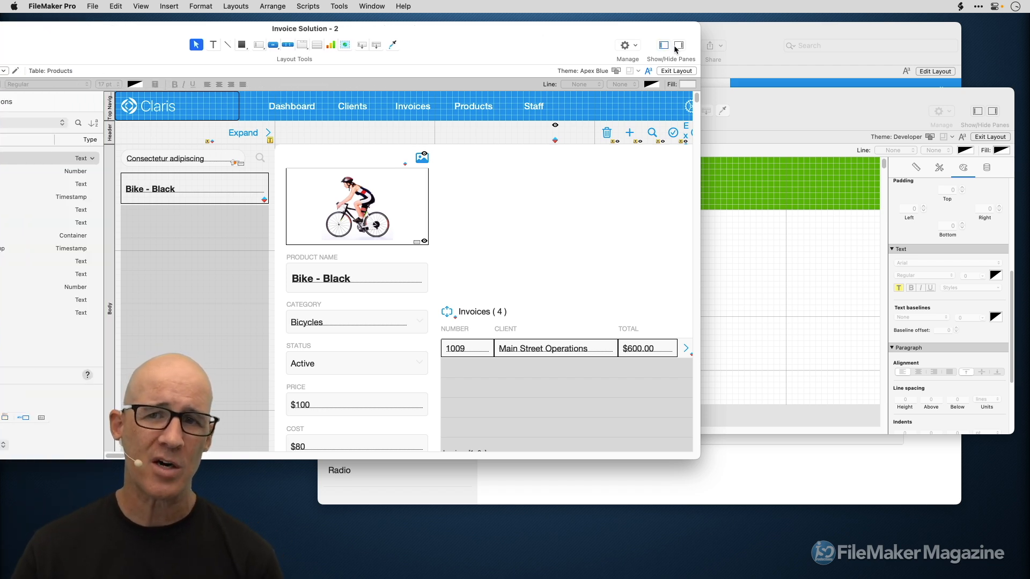
{"action": "left_click", "coordinate": [678, 46]}
{"action": "left_click_drag", "start_coordinate": [520, 30], "coordinate": [671, 29]}
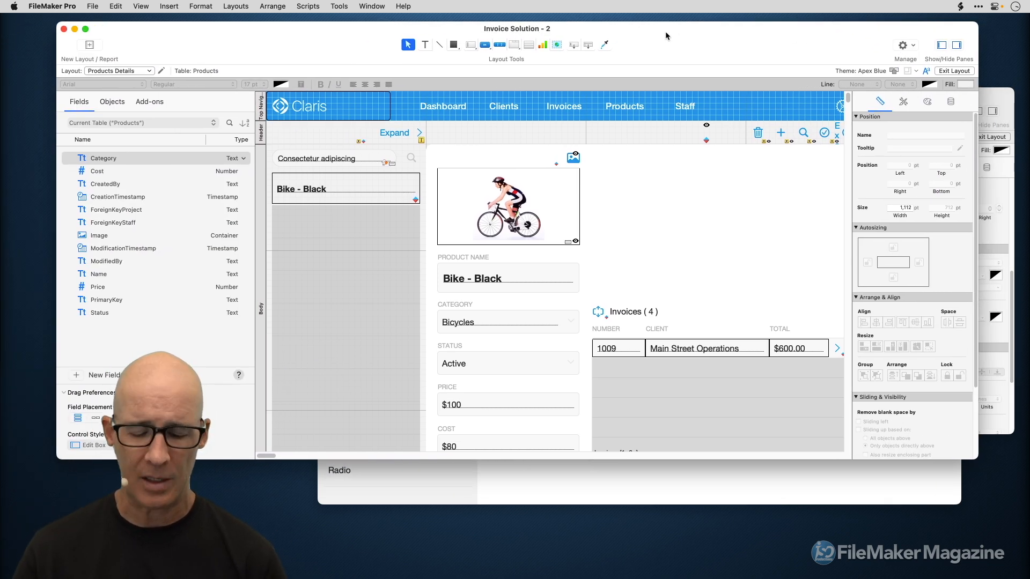
Toggle the Products Details layout between Browse and Layout modes with both panes shown, repositioning the window to compare how its size changes
{"action": "key", "text": "super+b"}
{"action": "key", "text": "super+l"}
{"action": "key", "text": "super+b"}
{"action": "key", "text": "super+l"}
{"action": "key", "text": "super+b"}
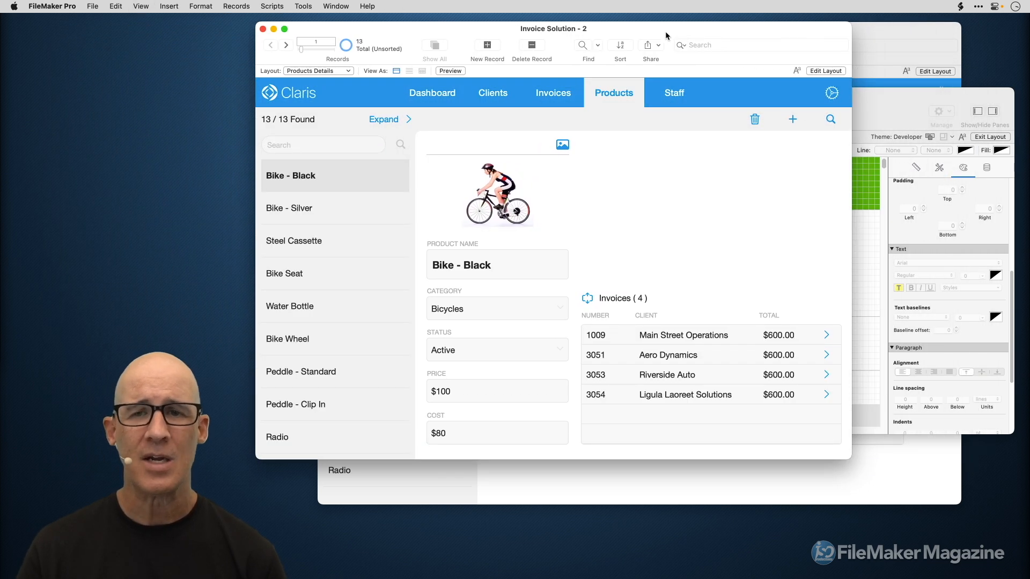
{"action": "left_click_drag", "start_coordinate": [665, 31], "coordinate": [370, 33]}
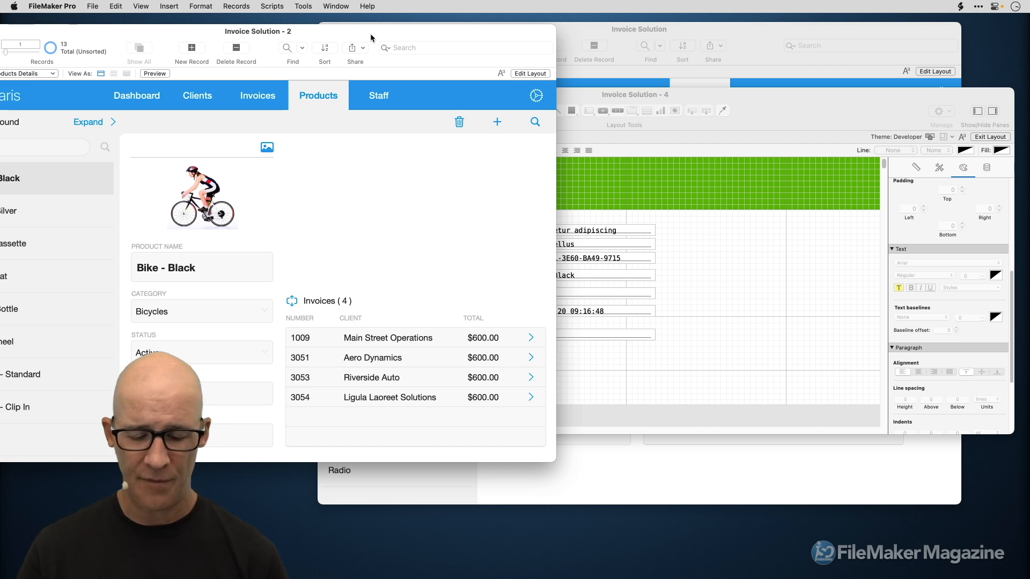
{"action": "key", "text": "super+l"}
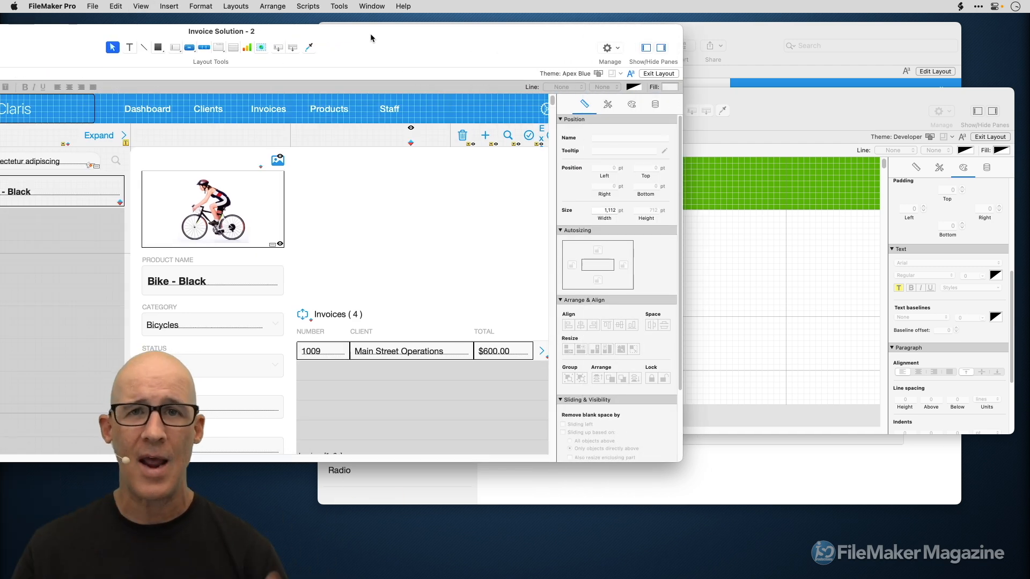
{"action": "left_click_drag", "start_coordinate": [424, 35], "coordinate": [539, 34]}
{"action": "key", "text": "super+b"}
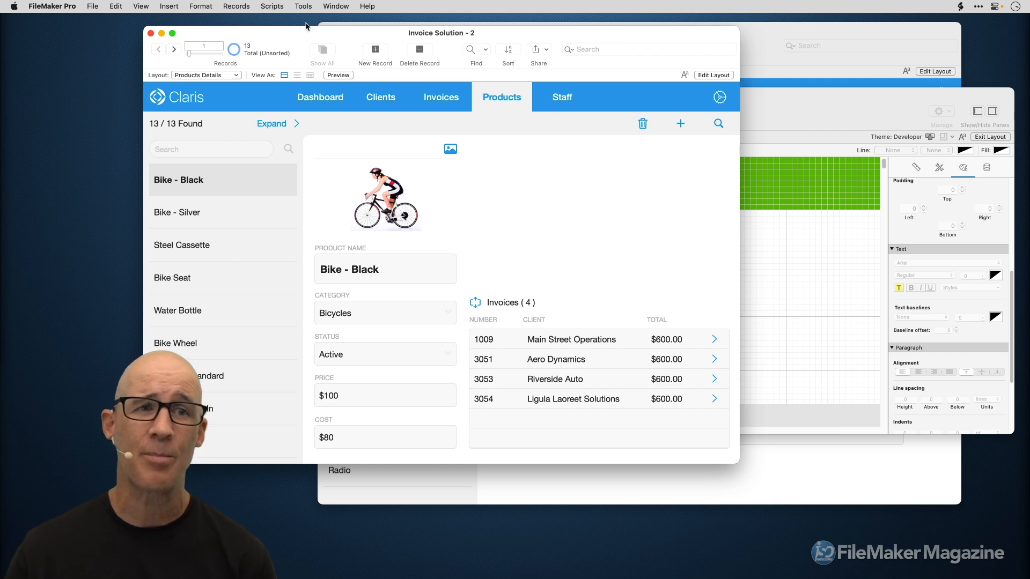
{"action": "key", "text": "super+l"}
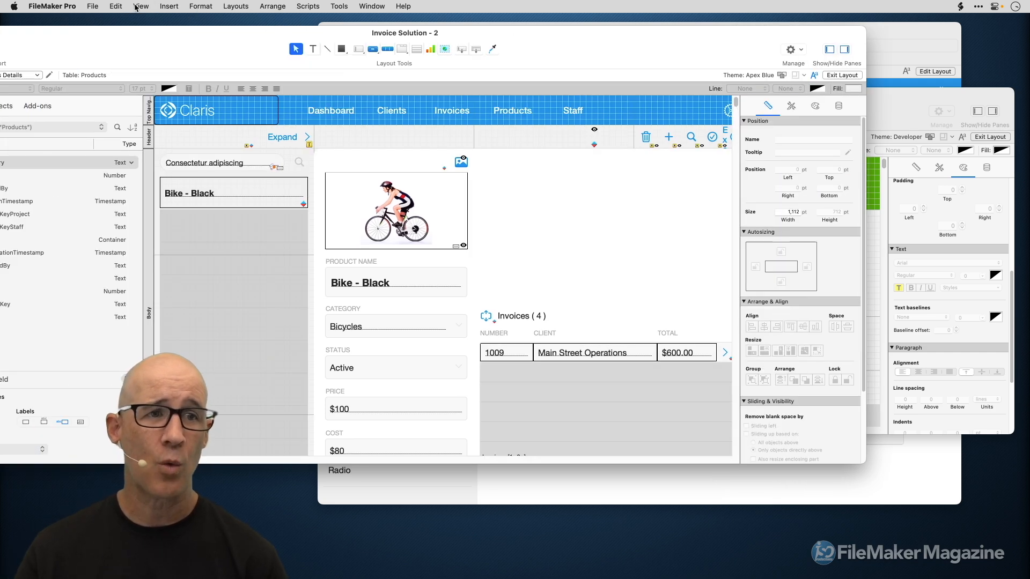
{"action": "left_click", "coordinate": [137, 7]}
{"action": "mouse_move", "coordinate": [170, 169]}
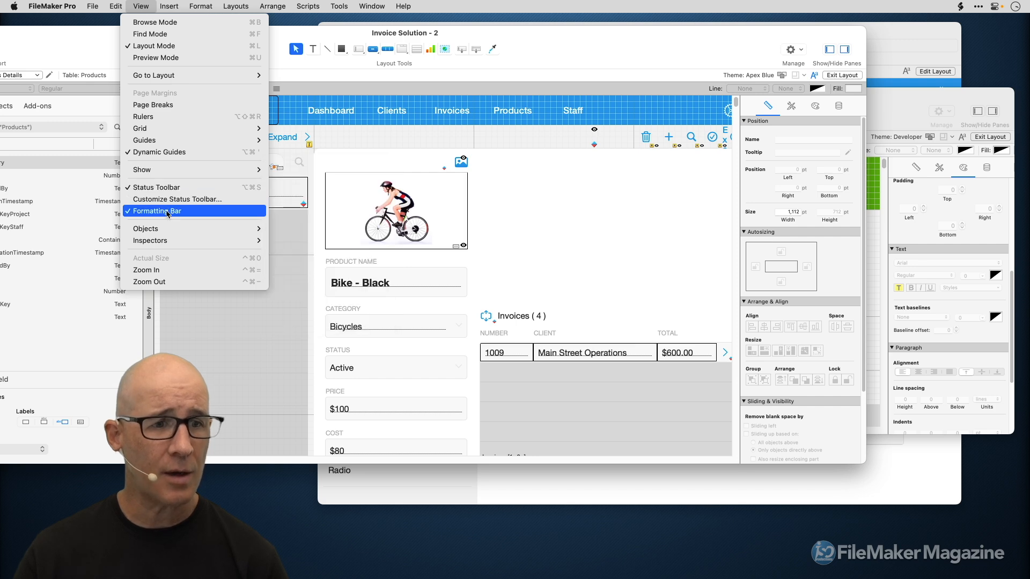
{"action": "mouse_move", "coordinate": [163, 241]}
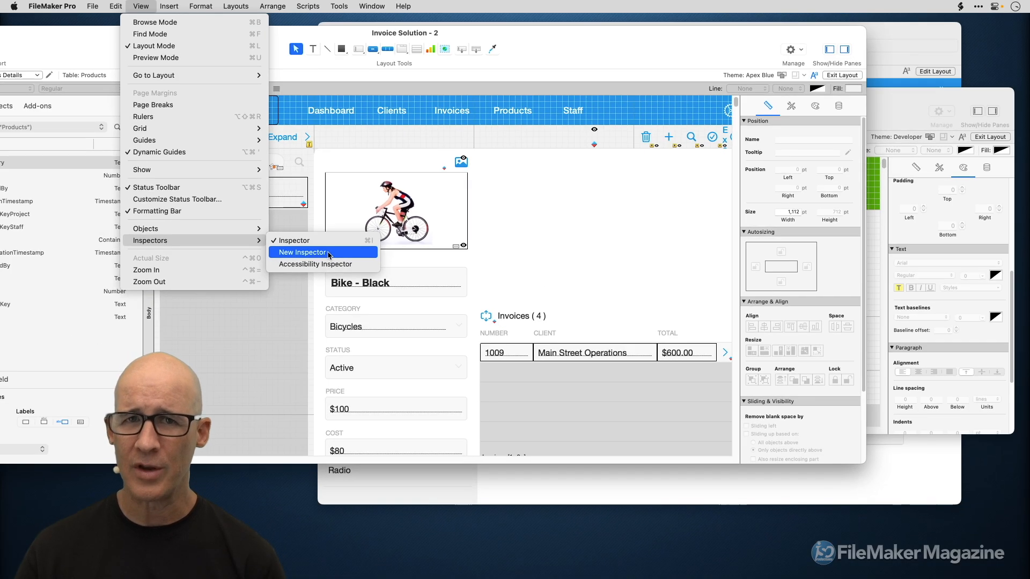
{"action": "left_click", "coordinate": [462, 262]}
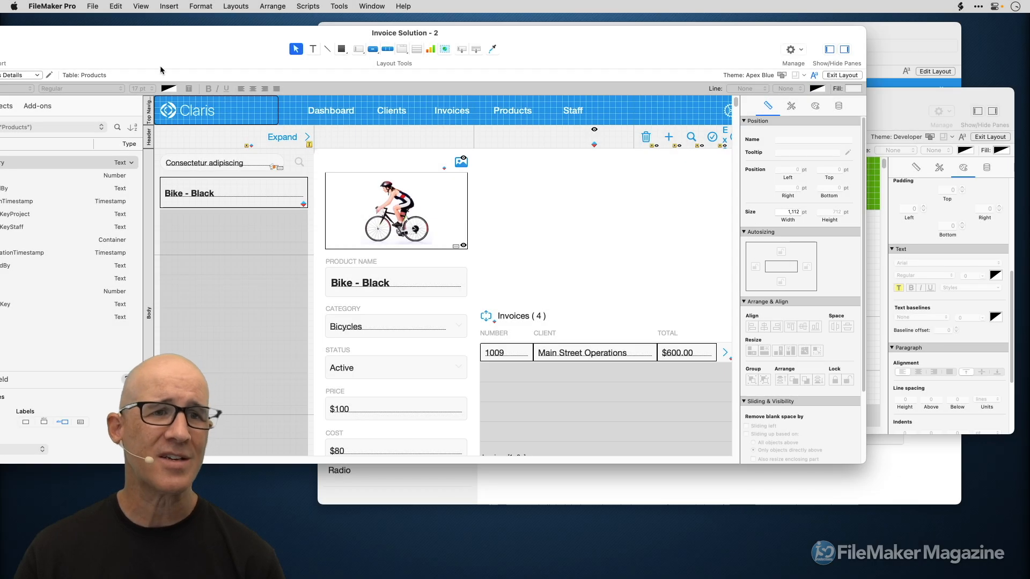
Reposition and narrow the Products Details window, and bring the Dev Products window in front of it
{"action": "left_click_drag", "start_coordinate": [161, 70], "coordinate": [296, 63]}
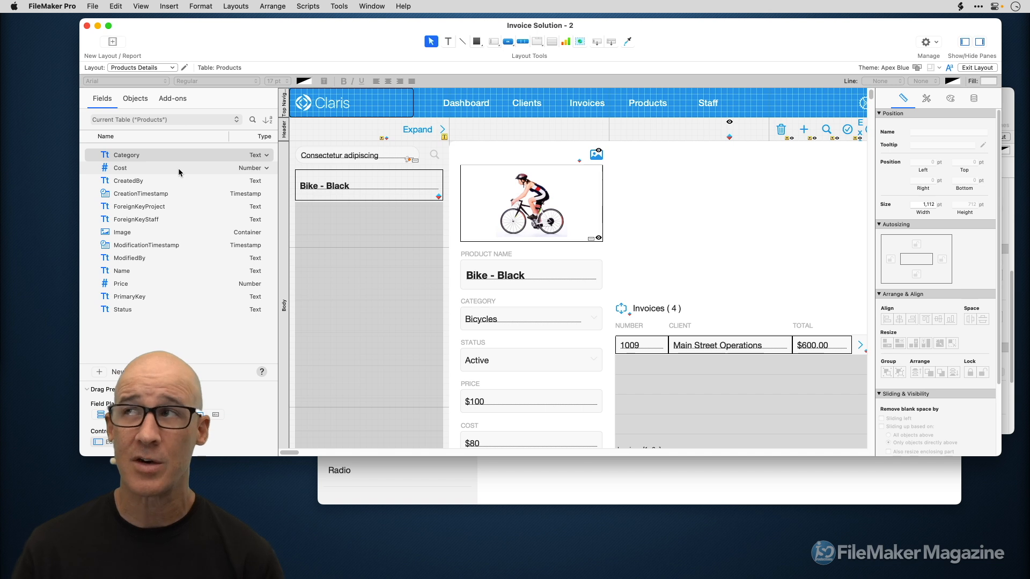
{"action": "left_click_drag", "start_coordinate": [714, 35], "coordinate": [696, 47]}
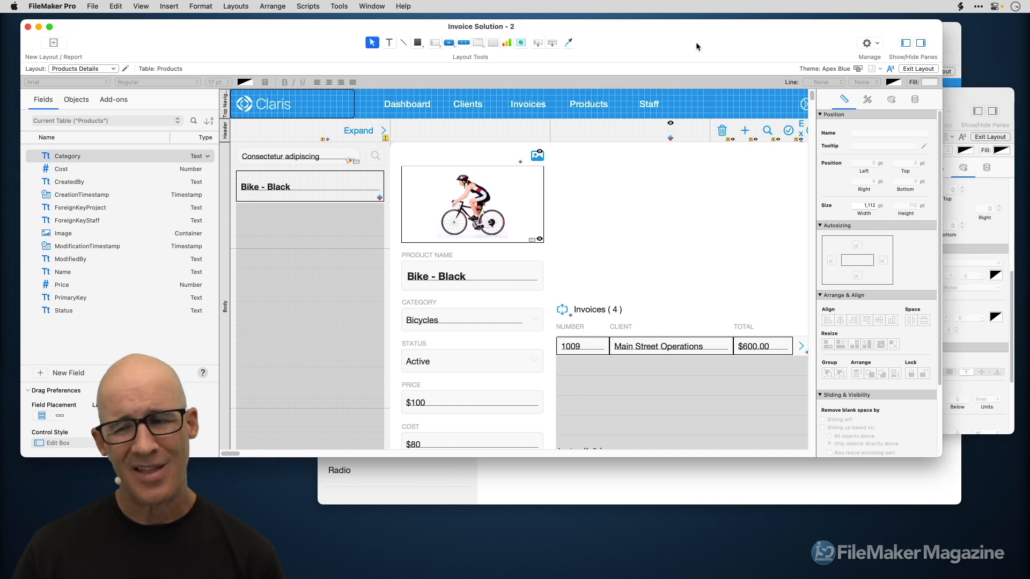
{"action": "left_click_drag", "start_coordinate": [942, 456], "coordinate": [886, 467]}
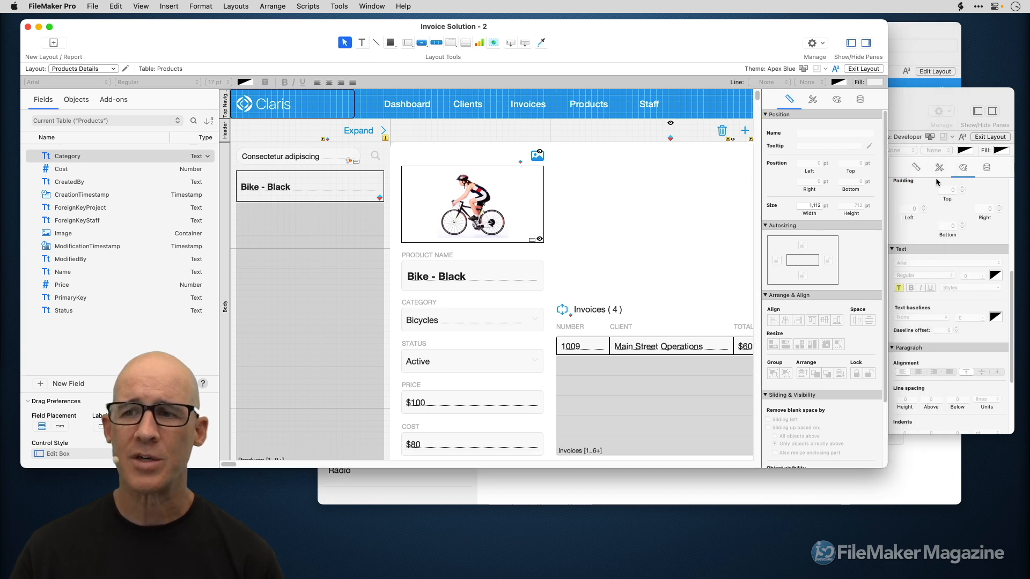
{"action": "left_click", "coordinate": [905, 103]}
{"action": "left_click_drag", "start_coordinate": [761, 107], "coordinate": [707, 85]}
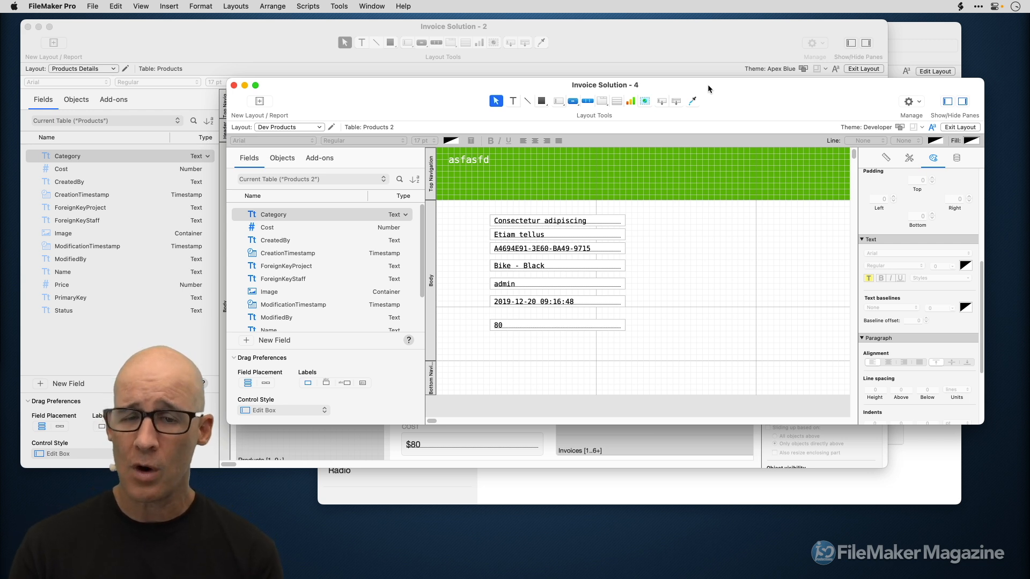
Replace the placeholder text in the Dev Products layout's Top Navigation part with the LayoutTableName symbol
{"action": "double_click", "coordinate": [475, 165]}
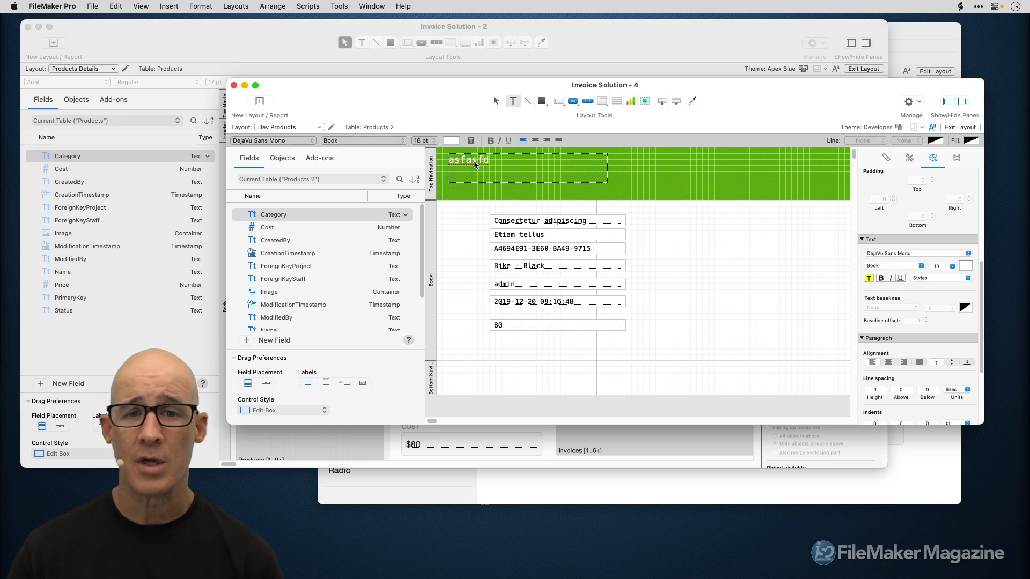
{"action": "left_click_drag", "start_coordinate": [508, 163], "coordinate": [406, 160]}
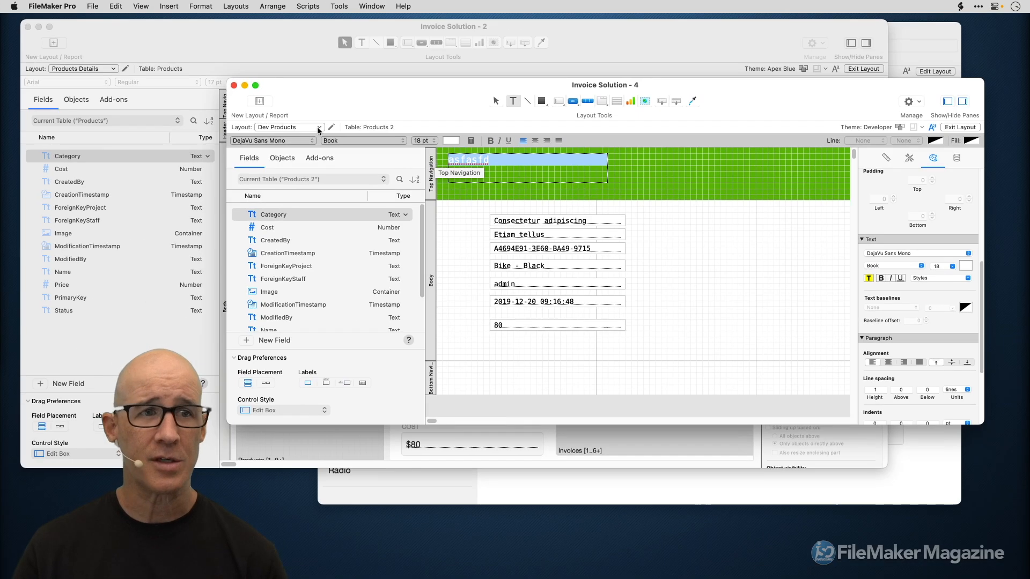
{"action": "left_click", "coordinate": [142, 6]}
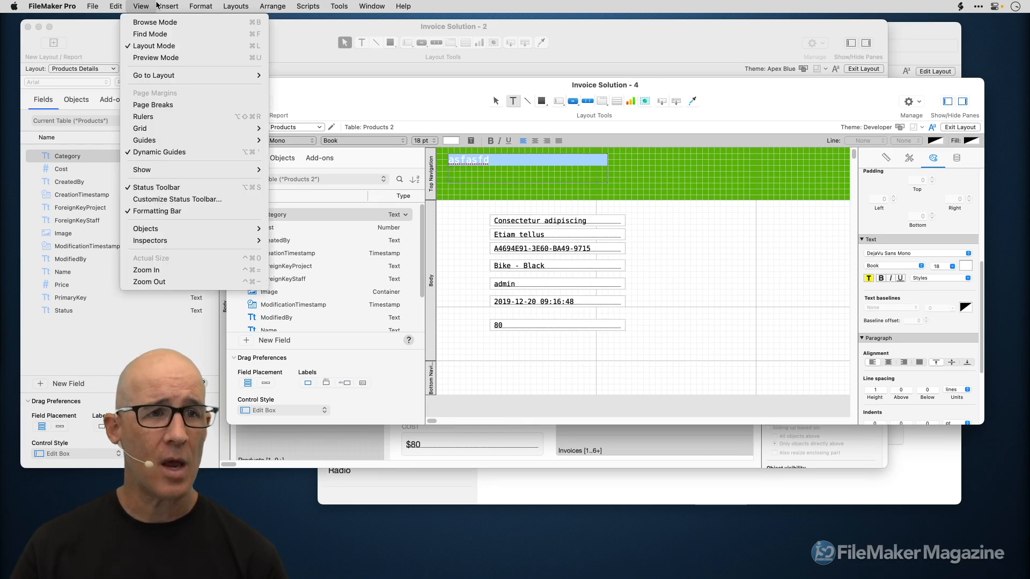
{"action": "mouse_move", "coordinate": [168, 6]}
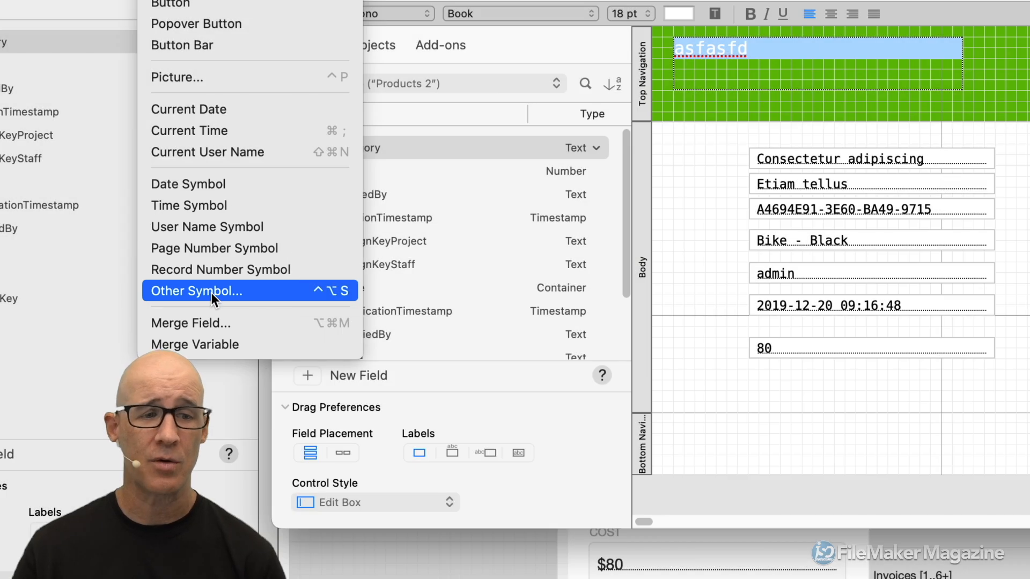
{"action": "left_click", "coordinate": [211, 293]}
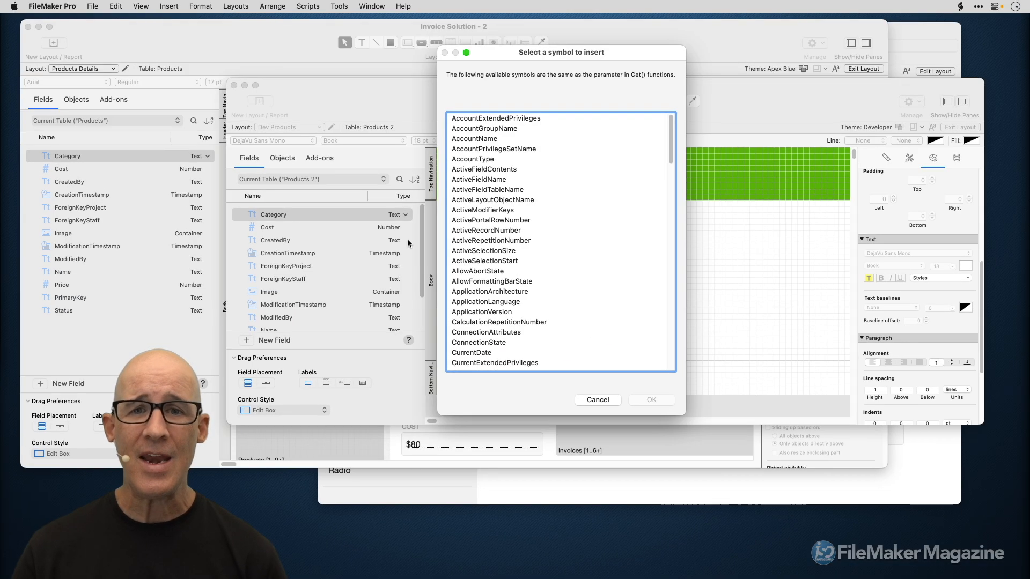
{"action": "left_click_drag", "start_coordinate": [549, 57], "coordinate": [571, 44]}
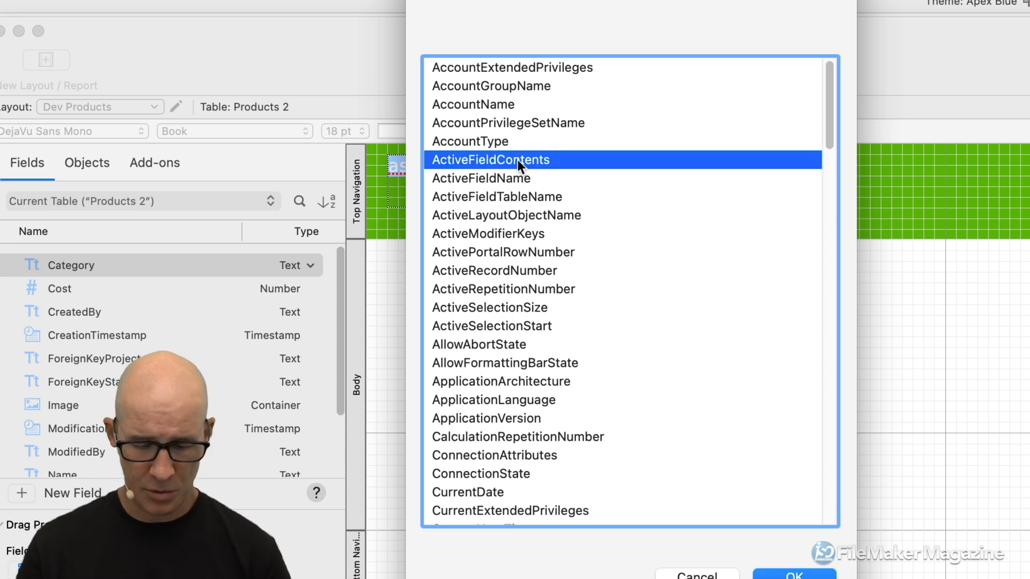
{"action": "key", "text": "l"}
{"action": "scroll", "coordinate": [519, 204], "scroll_direction": "down", "scroll_amount": 4}
{"action": "scroll", "coordinate": [531, 258], "scroll_direction": "down", "scroll_amount": 1}
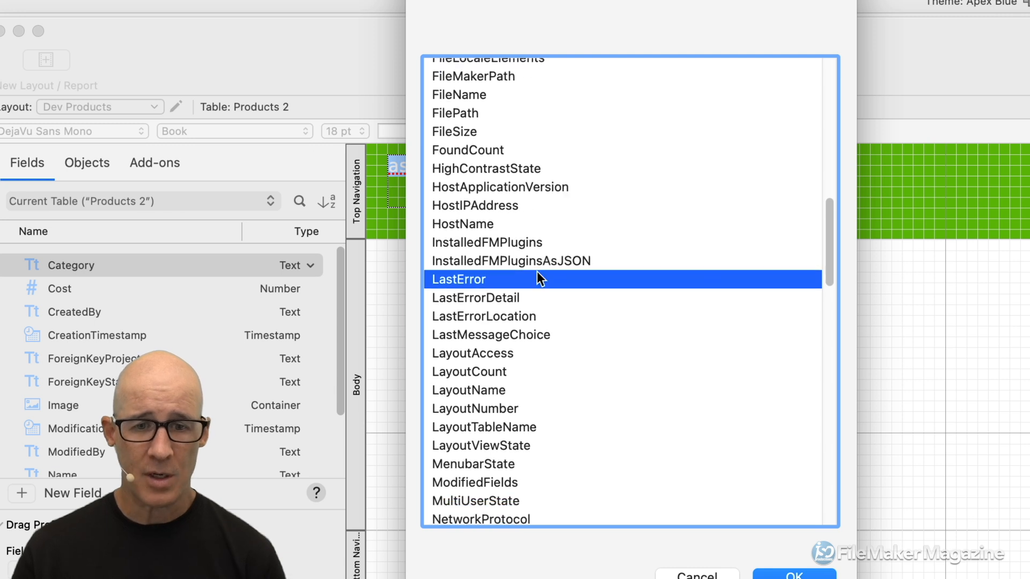
{"action": "scroll", "coordinate": [523, 300], "scroll_direction": "down", "scroll_amount": 1}
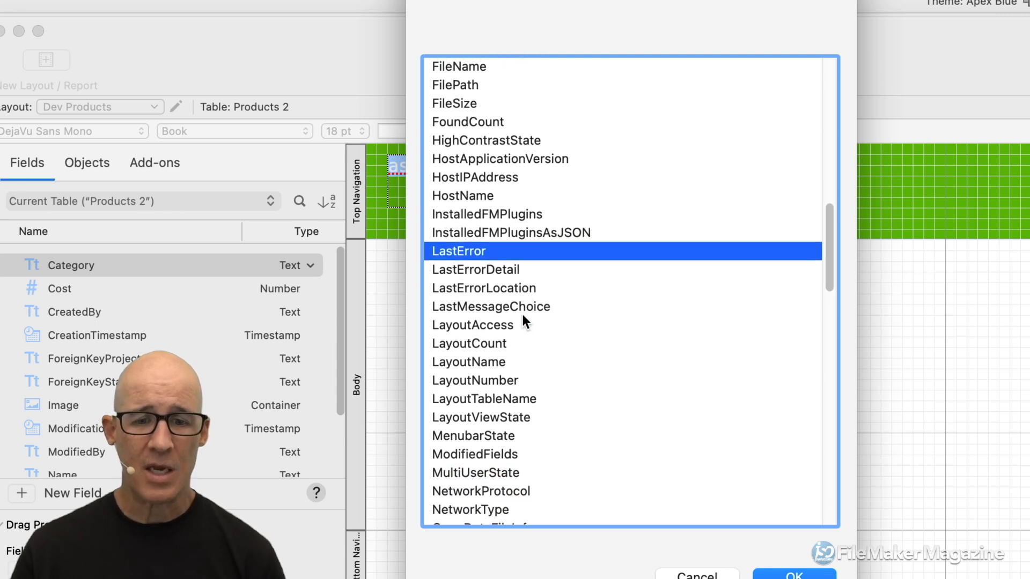
{"action": "left_click", "coordinate": [494, 382]}
{"action": "left_click", "coordinate": [500, 401]}
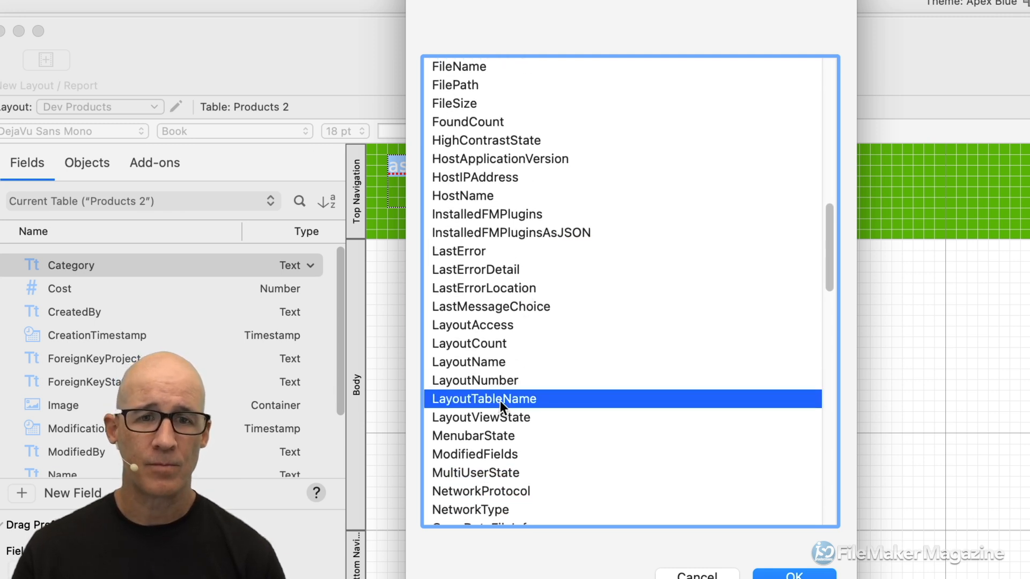
{"action": "double_click", "coordinate": [504, 398]}
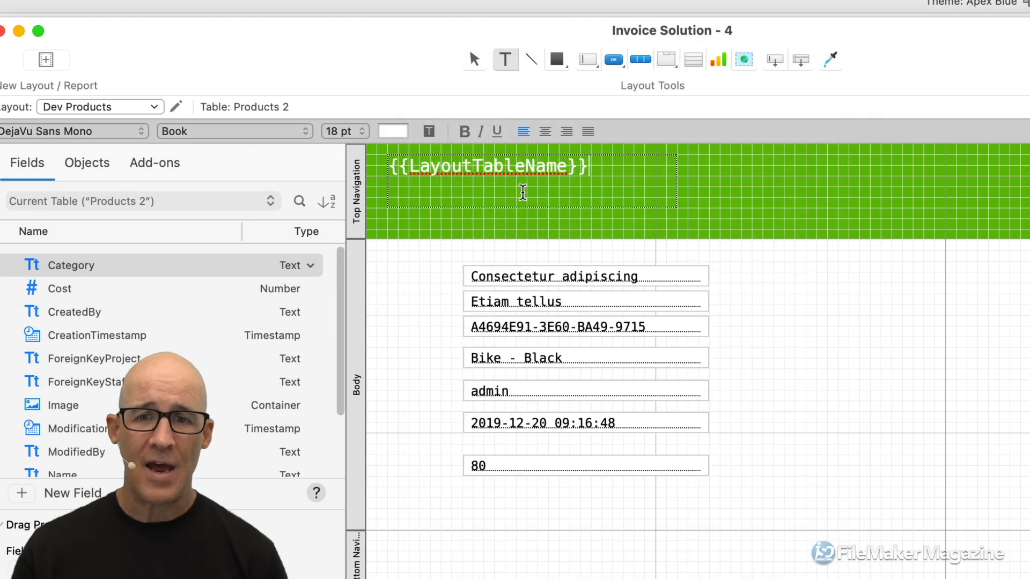
Add the label "Base Table:" before the LayoutTableName symbol and widen the text object so it fits on one line
{"action": "type", "text": "Basae"}
{"action": "key", "text": "BackSpace"}
{"action": "key", "text": "BackSpace"}
{"action": "type", "text": "e Table:"}
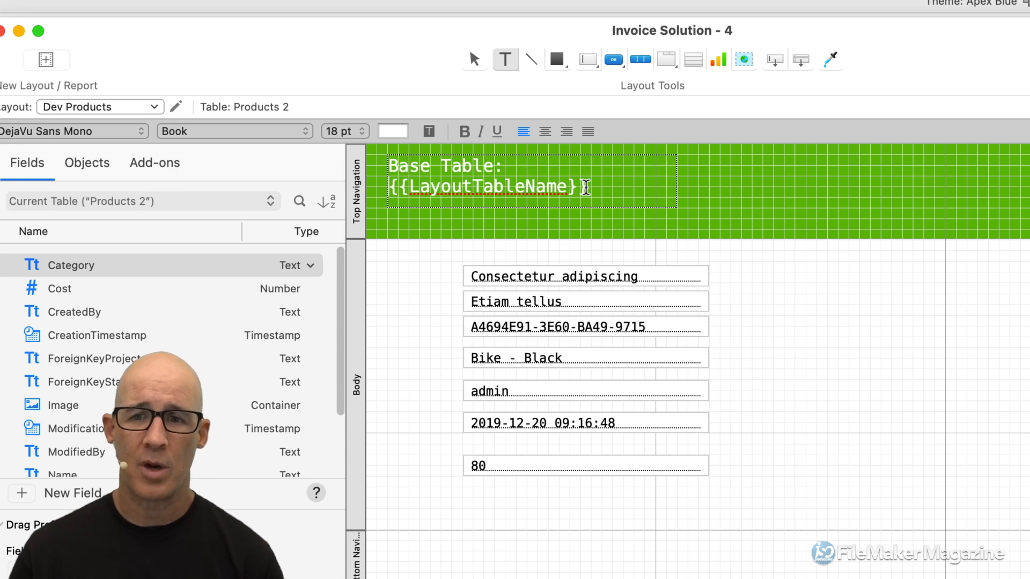
{"action": "key", "text": "Escape"}
{"action": "left_click_drag", "start_coordinate": [677, 182], "coordinate": [891, 177]}
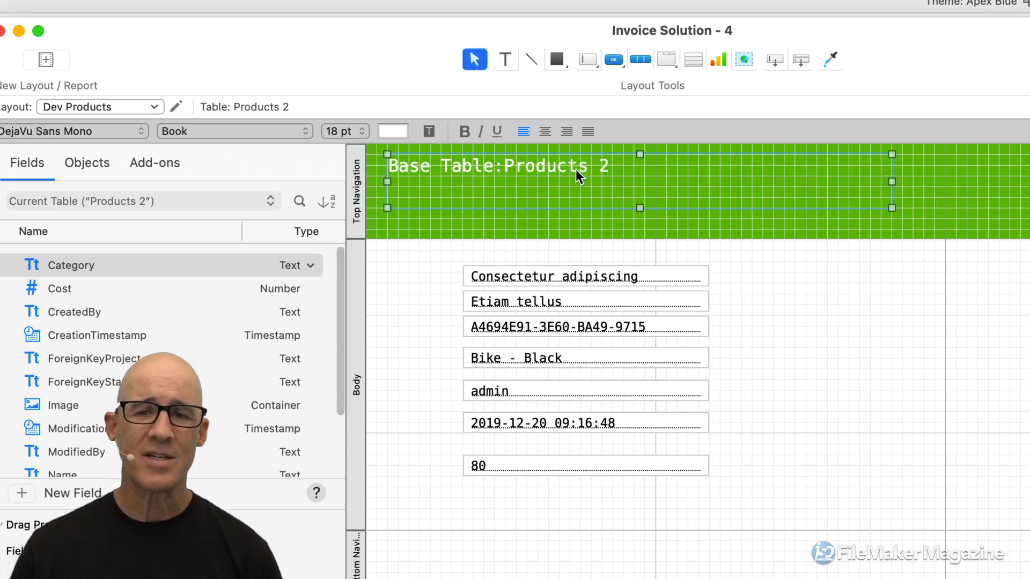
Check the base table label in Browse mode and compare it with the table name shown in Layout mode
{"action": "key", "text": "super+b"}
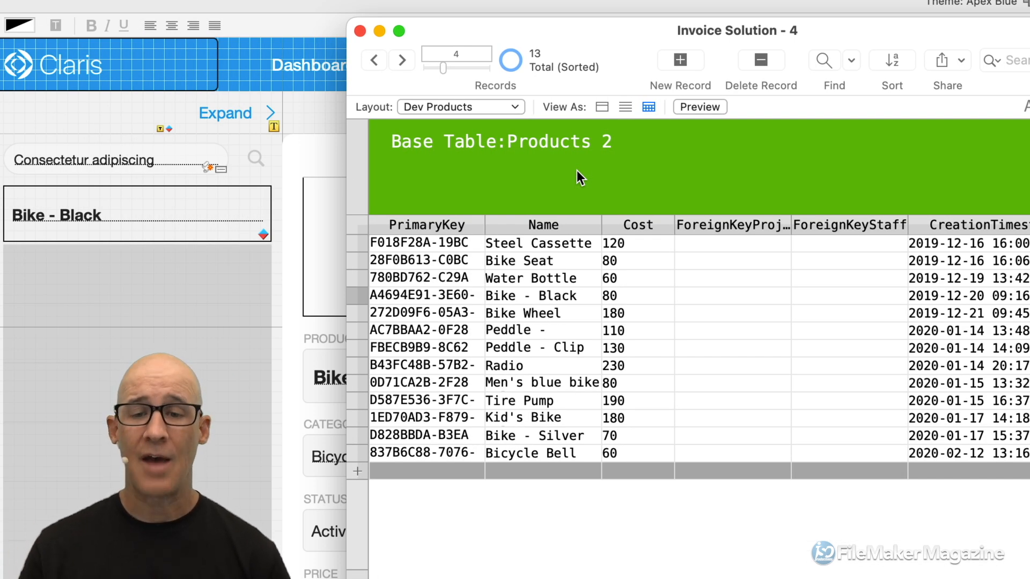
{"action": "key", "text": "super+l"}
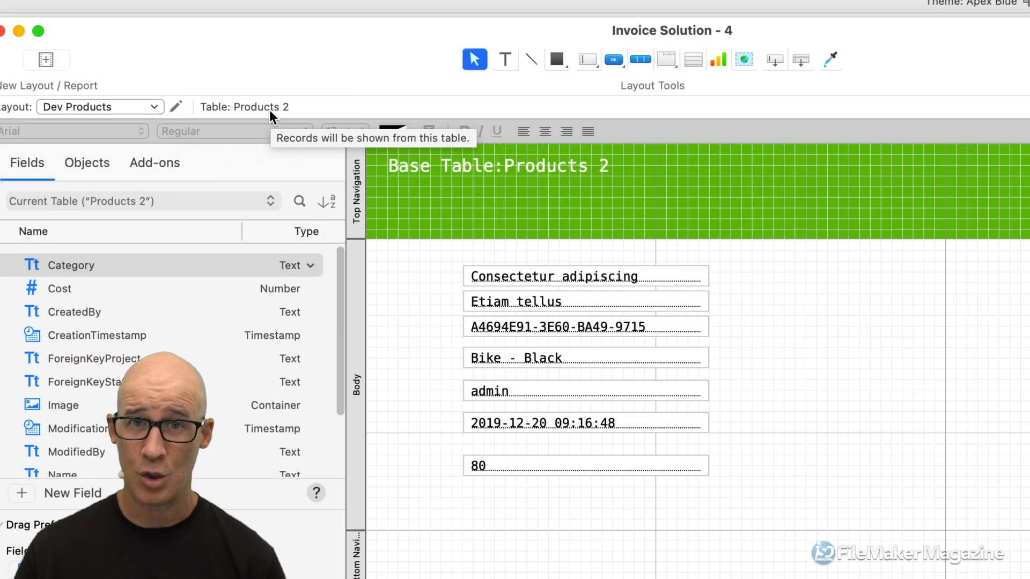
{"action": "key", "text": "super+b"}
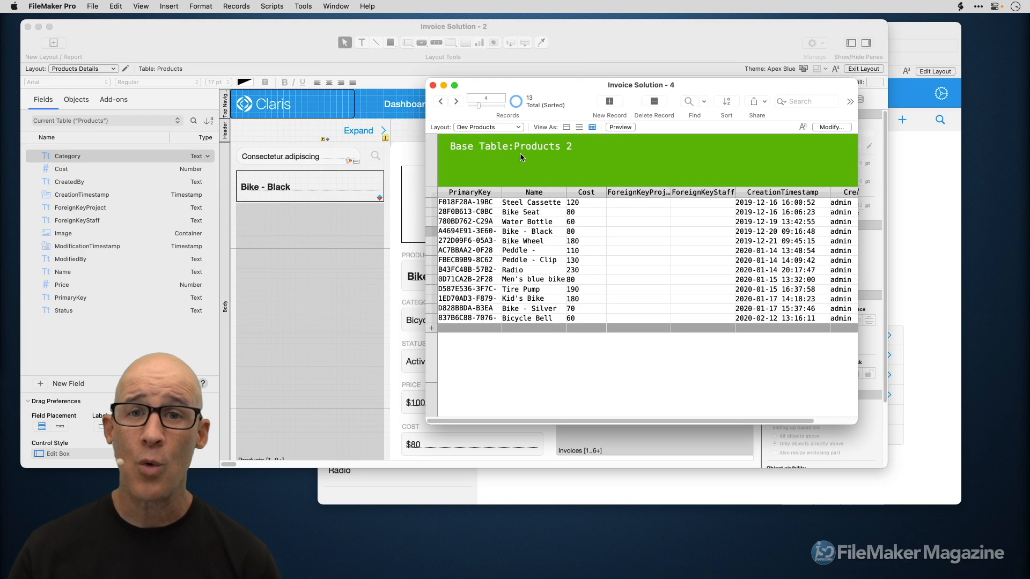
Open the database's relationships graph and highlight the Products occurrence and the linked Invoices and Line Items occurrences
{"action": "key", "text": "super+shift+d"}
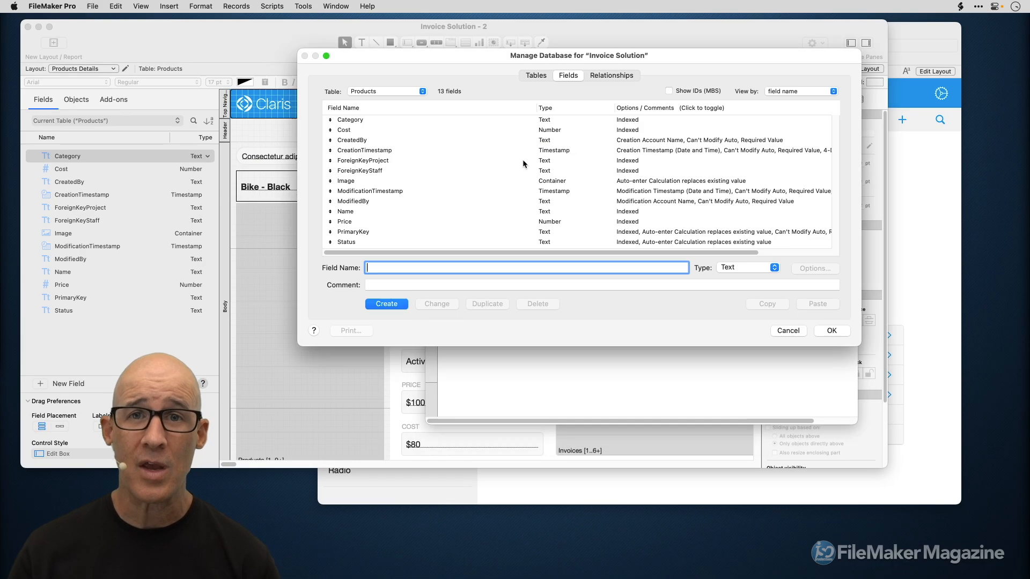
{"action": "left_click", "coordinate": [612, 76]}
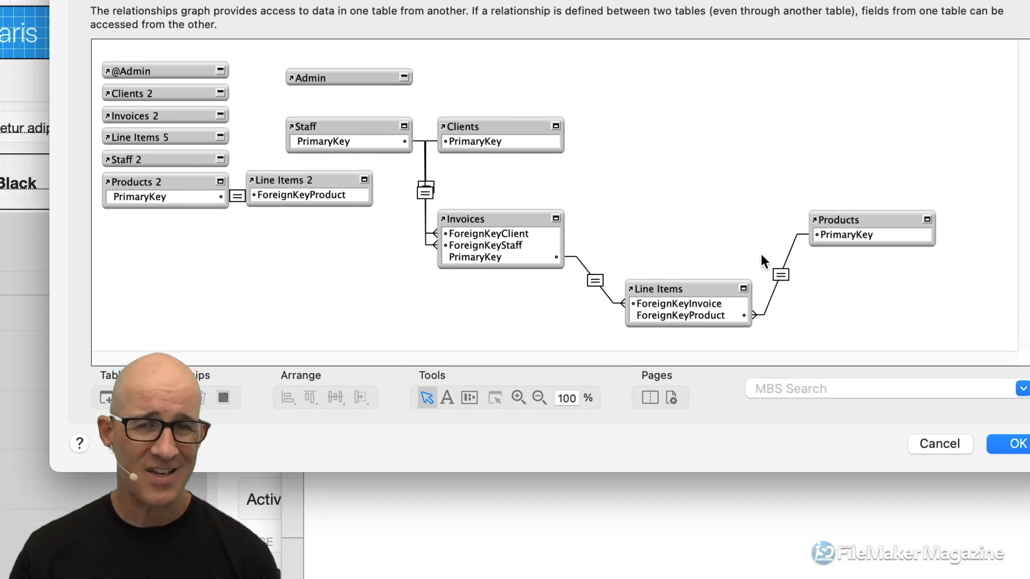
{"action": "left_click", "coordinate": [875, 225]}
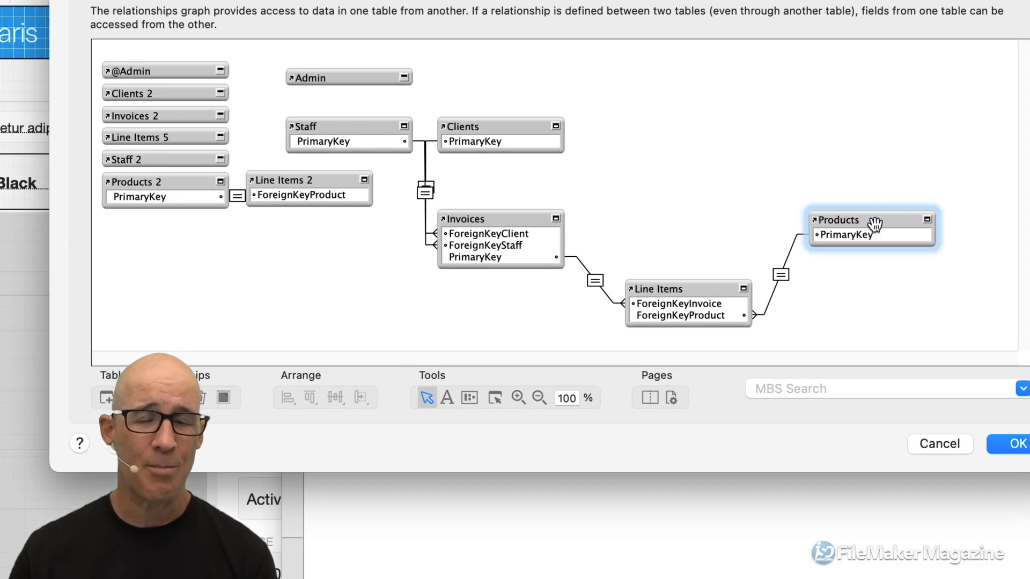
{"action": "left_click_drag", "start_coordinate": [716, 227], "coordinate": [487, 322]}
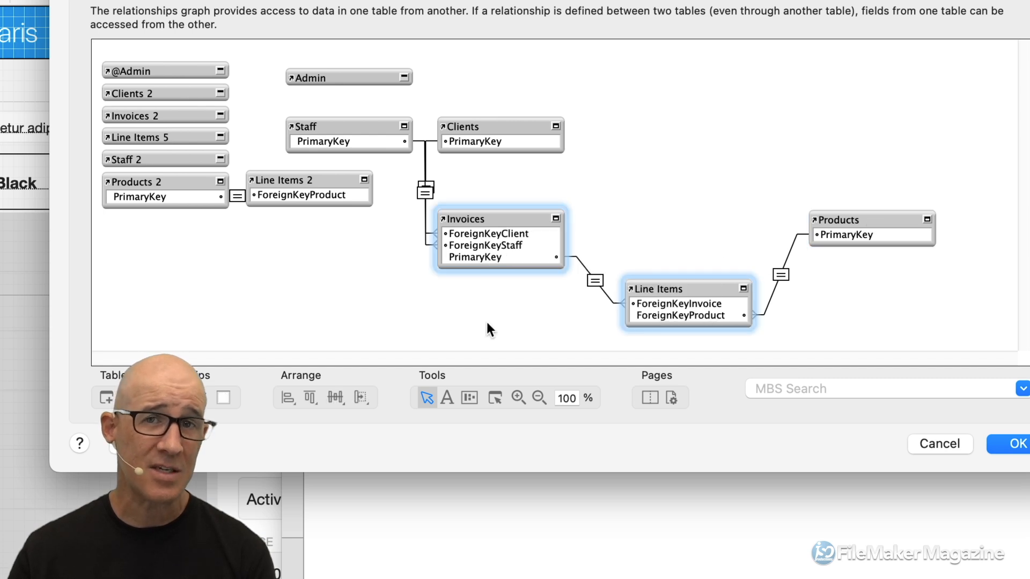
Change the source table of the Line Items 2 occurrence, linked to Products 2, to Clients
{"action": "left_click", "coordinate": [172, 180]}
{"action": "left_click", "coordinate": [298, 182]}
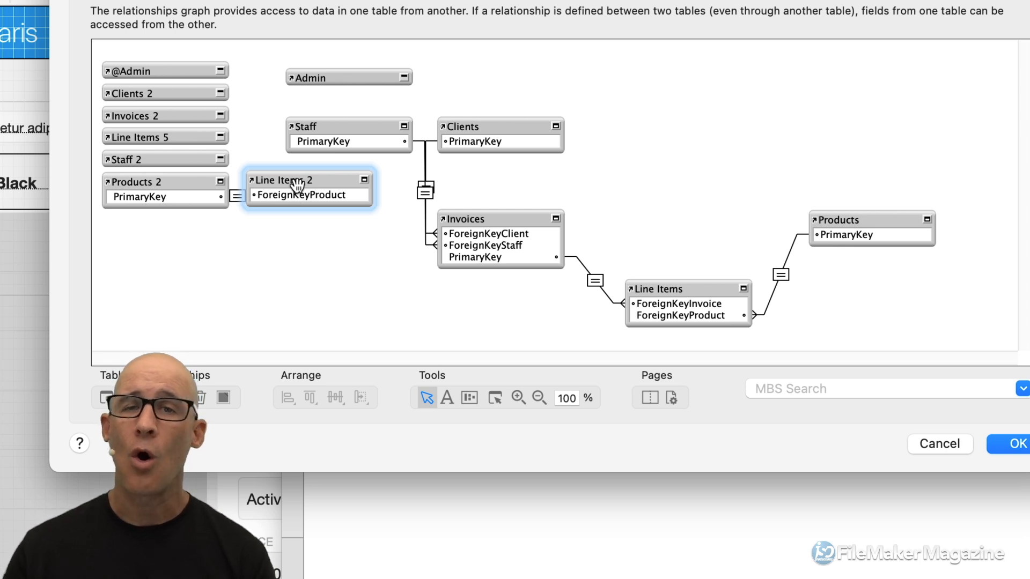
{"action": "double_click", "coordinate": [297, 185]}
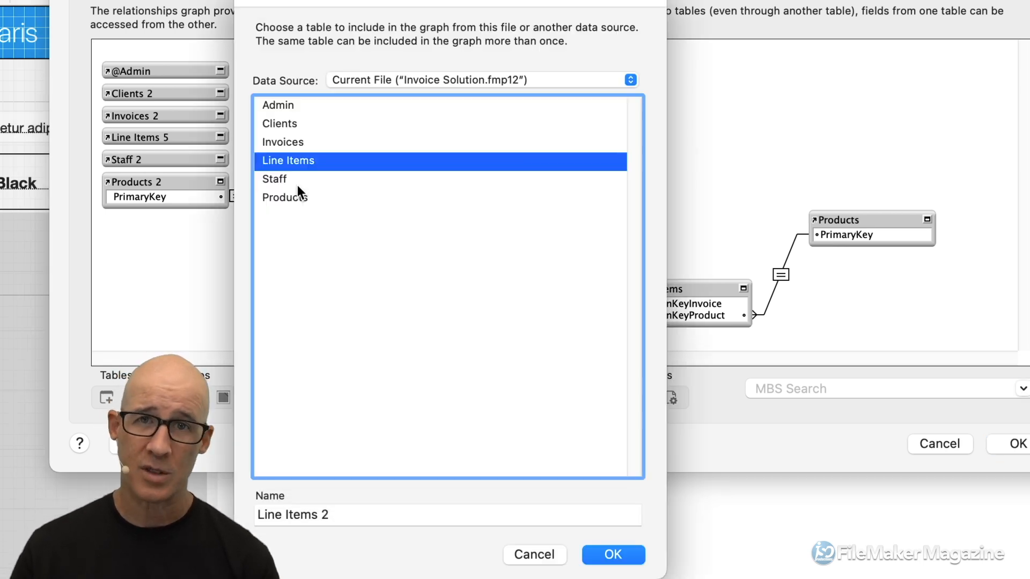
{"action": "left_click", "coordinate": [303, 143]}
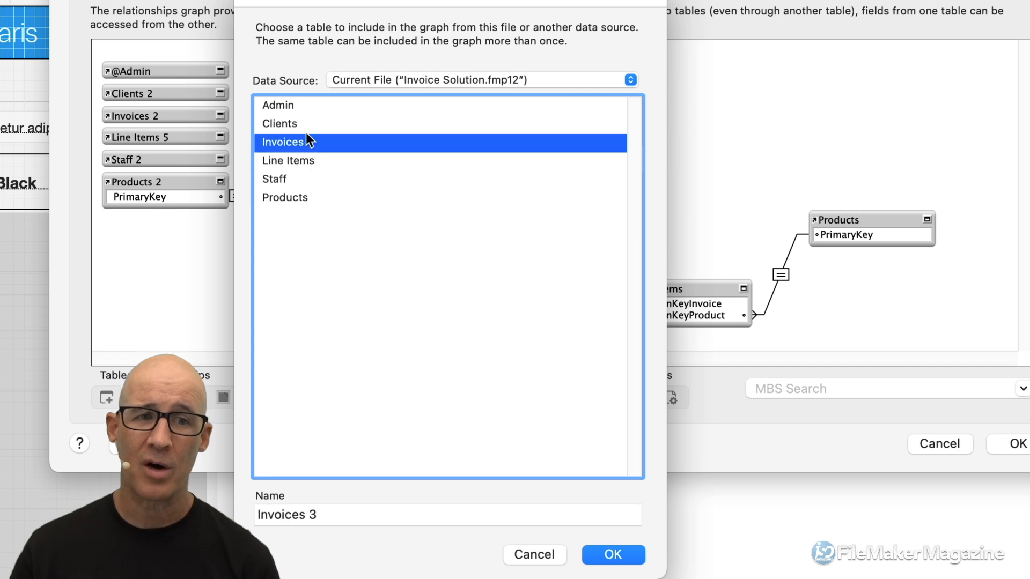
{"action": "left_click", "coordinate": [305, 124]}
{"action": "left_click", "coordinate": [309, 143]}
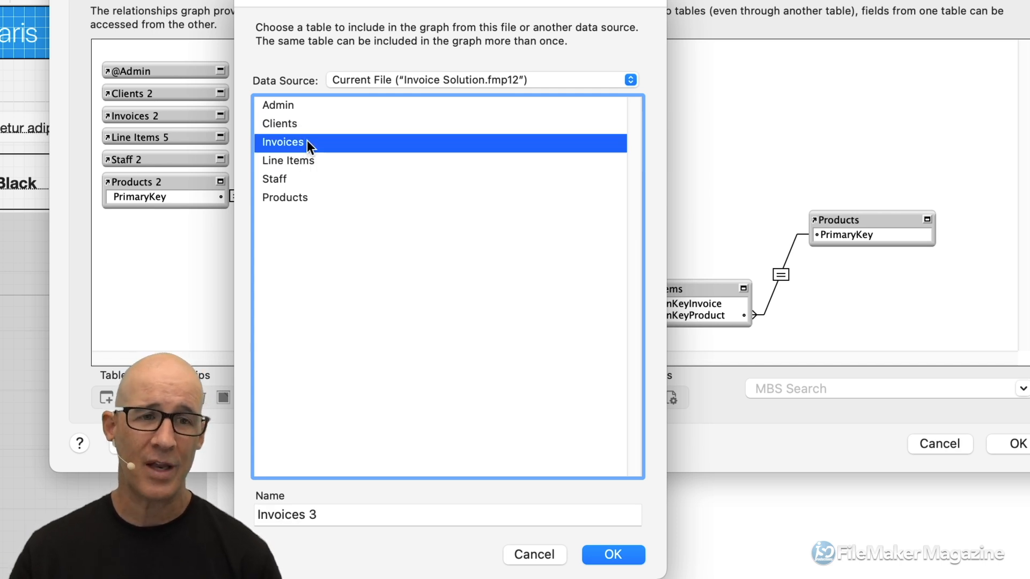
{"action": "left_click", "coordinate": [294, 124]}
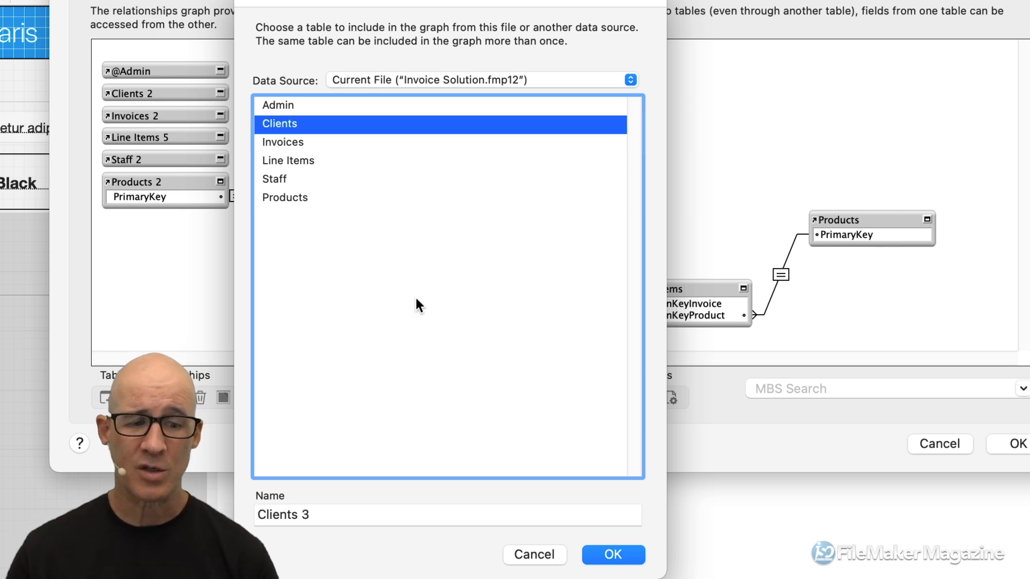
{"action": "left_click", "coordinate": [616, 552]}
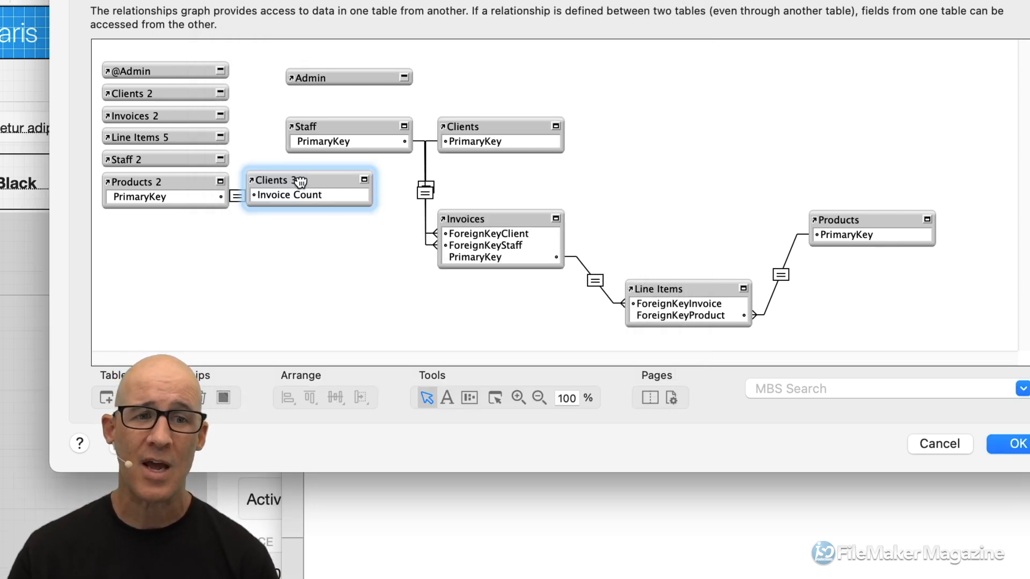
Review the relationship between Products 2 and Clients 3, keep its match fields, and save the database changes
{"action": "left_click_drag", "start_coordinate": [300, 180], "coordinate": [323, 182]}
{"action": "double_click", "coordinate": [249, 197]}
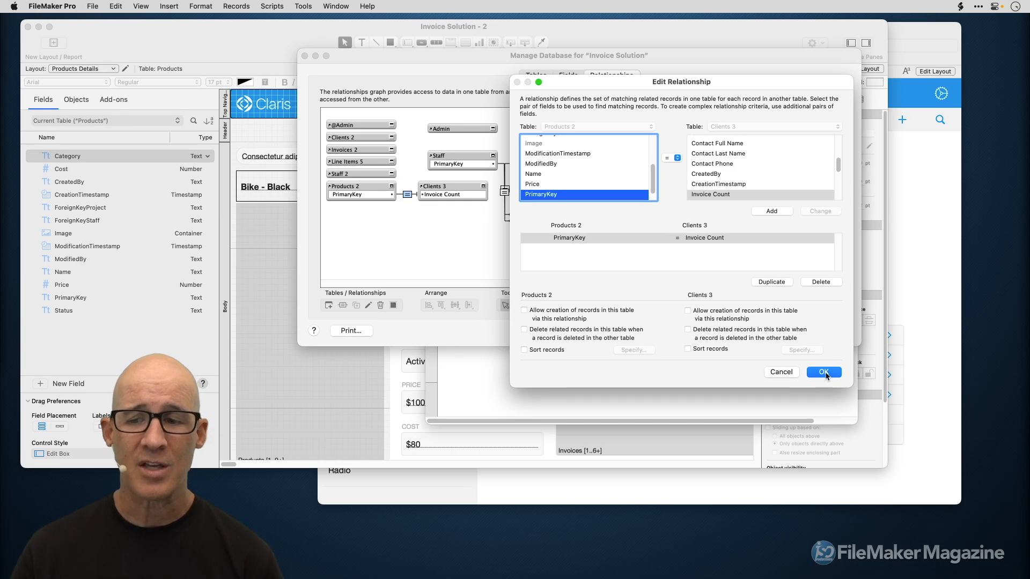
{"action": "left_click", "coordinate": [823, 372]}
{"action": "left_click", "coordinate": [832, 333]}
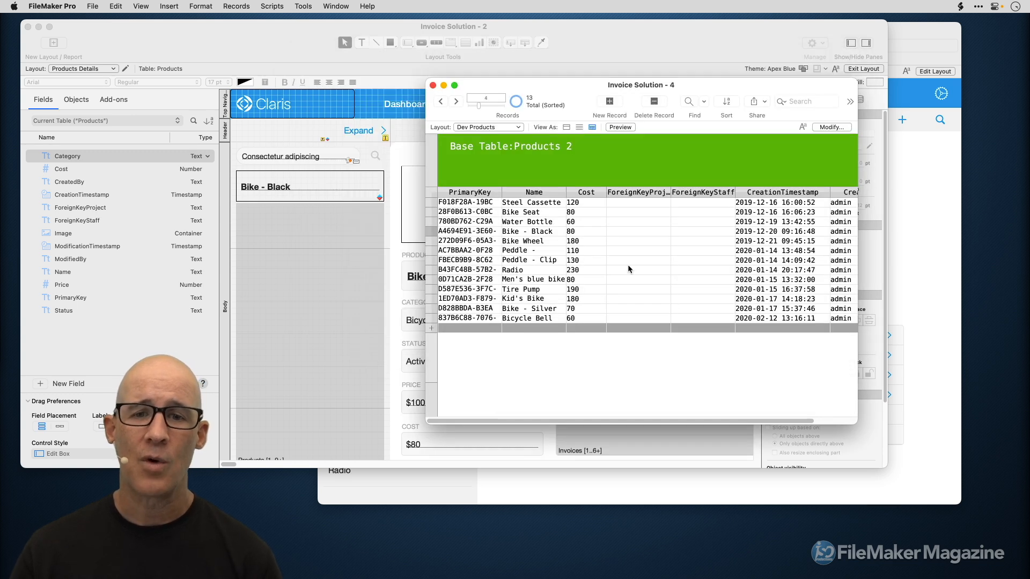
Add the Clients 3 fields from Billing Address Street through Contact Last Name as columns in the Dev Products table view
{"action": "left_click", "coordinate": [561, 192]}
{"action": "mouse_move", "coordinate": [633, 400]}
{"action": "left_click", "coordinate": [719, 401]}
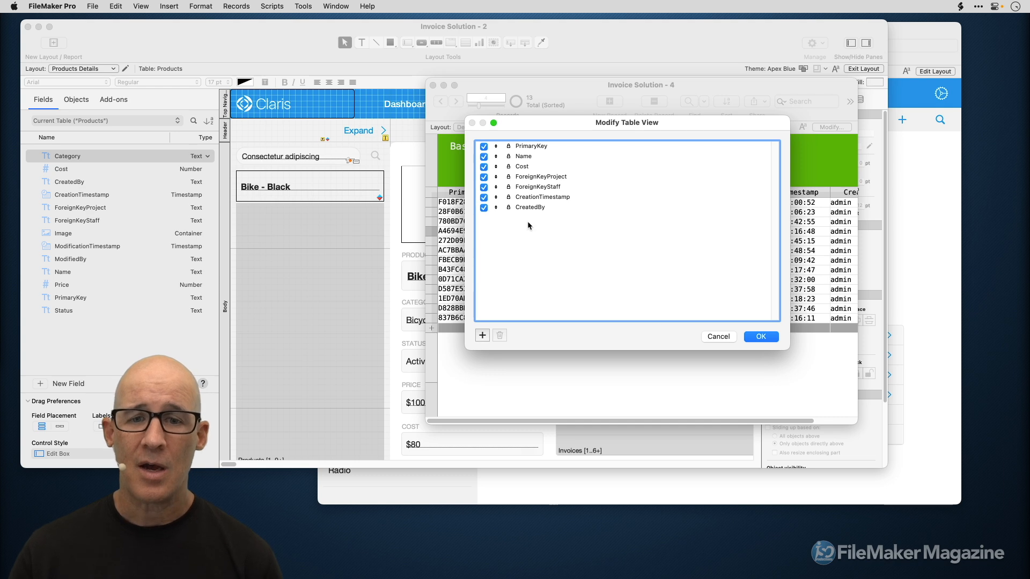
{"action": "left_click_drag", "start_coordinate": [531, 210], "coordinate": [539, 189]}
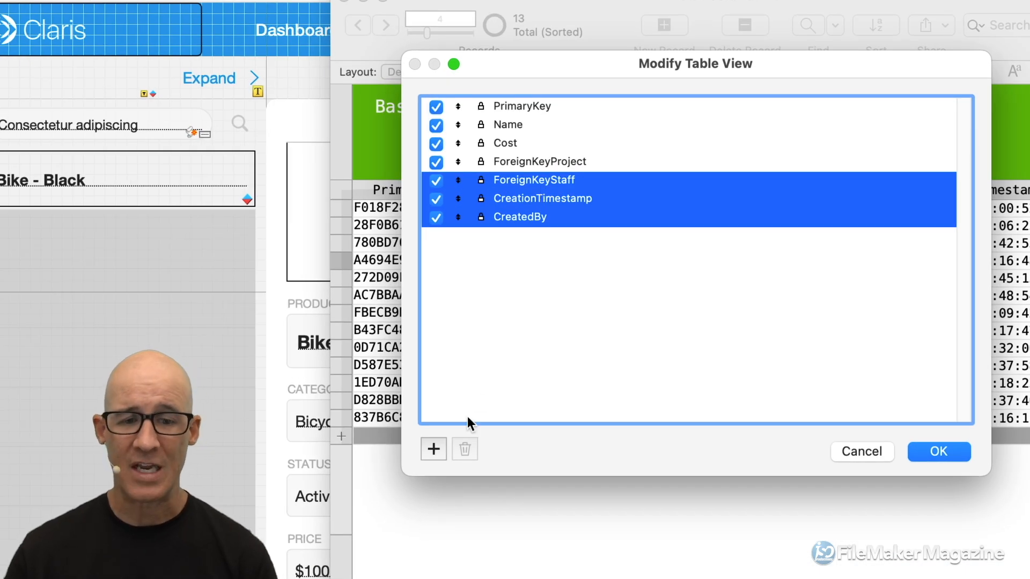
{"action": "left_click", "coordinate": [433, 449]}
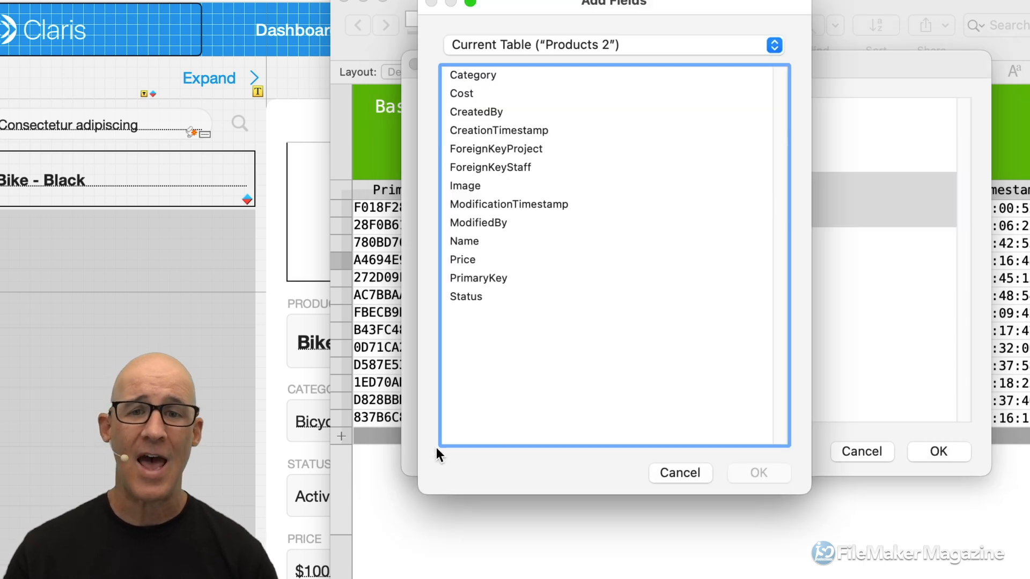
{"action": "left_click", "coordinate": [594, 46]}
{"action": "left_click", "coordinate": [594, 94]}
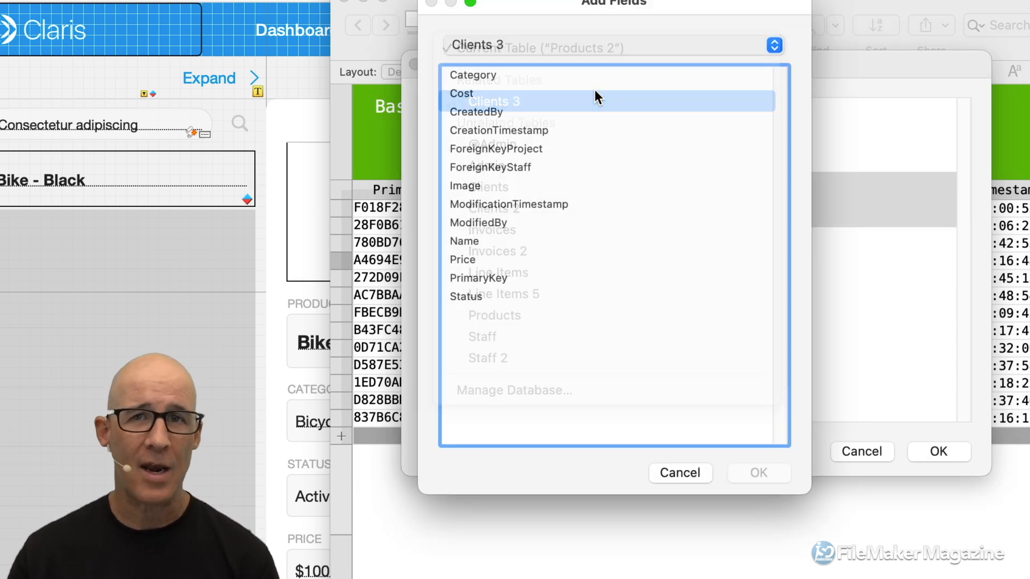
{"action": "left_click", "coordinate": [573, 167]}
{"action": "left_click", "coordinate": [577, 259], "text": "shift"}
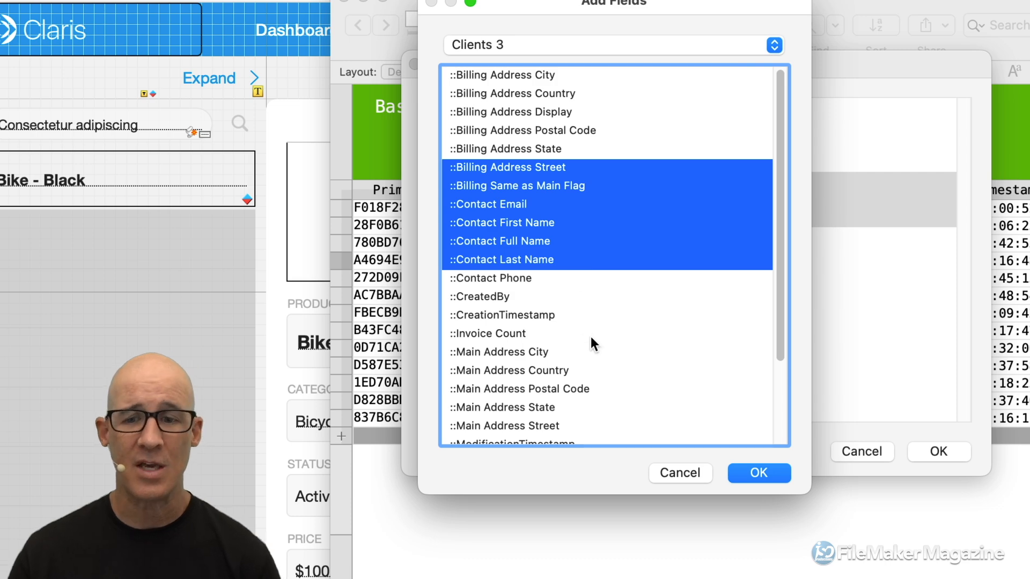
{"action": "left_click", "coordinate": [758, 473]}
{"action": "left_click", "coordinate": [938, 450]}
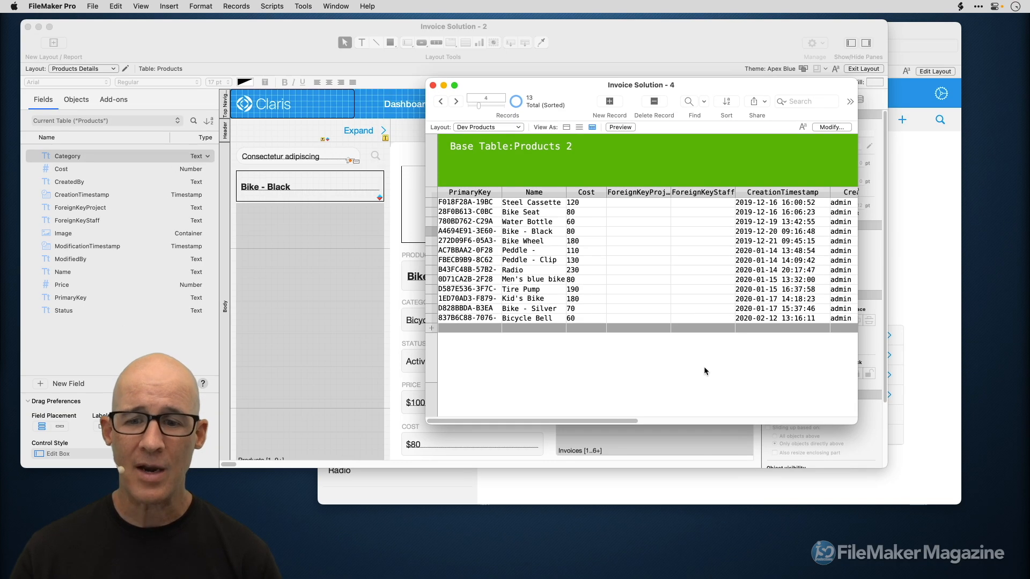
Enlarge the Dev Products window to examine the related Clients 3 columns
{"action": "scroll", "coordinate": [729, 386], "scroll_direction": "right", "scroll_amount": 10}
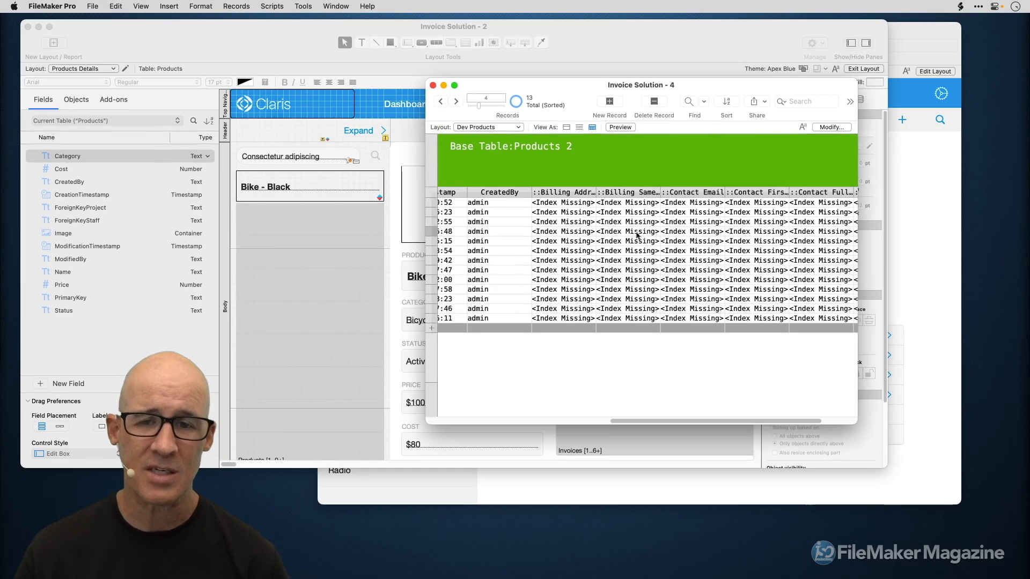
{"action": "left_click_drag", "start_coordinate": [885, 426], "coordinate": [973, 447]}
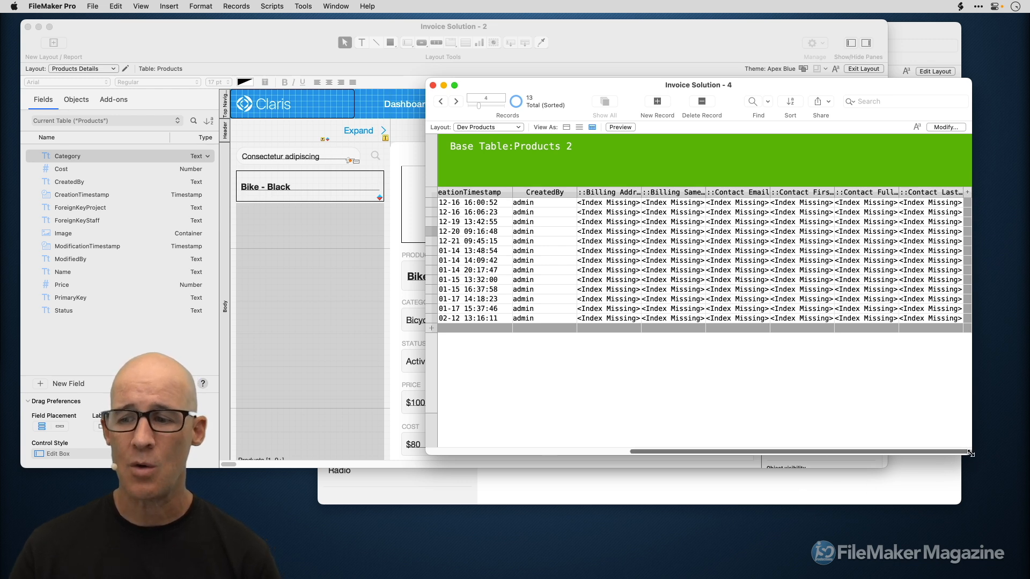
{"action": "left_click_drag", "start_coordinate": [970, 453], "coordinate": [987, 469]}
Show the Products Details layout in Browse mode, place its window beside Dev Products, and return to the Dev Products window
{"action": "left_click", "coordinate": [422, 25]}
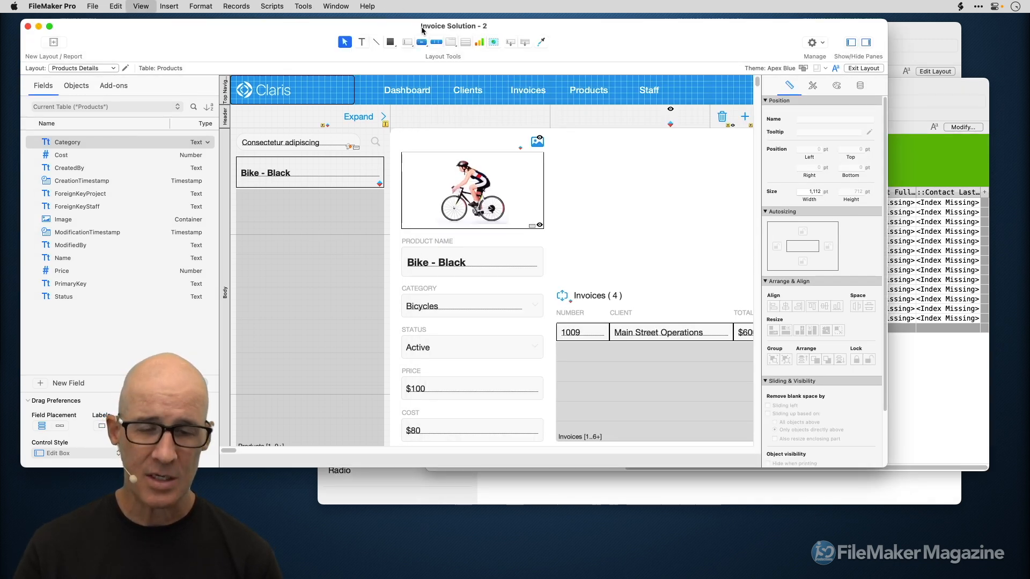
{"action": "key", "text": "super+b"}
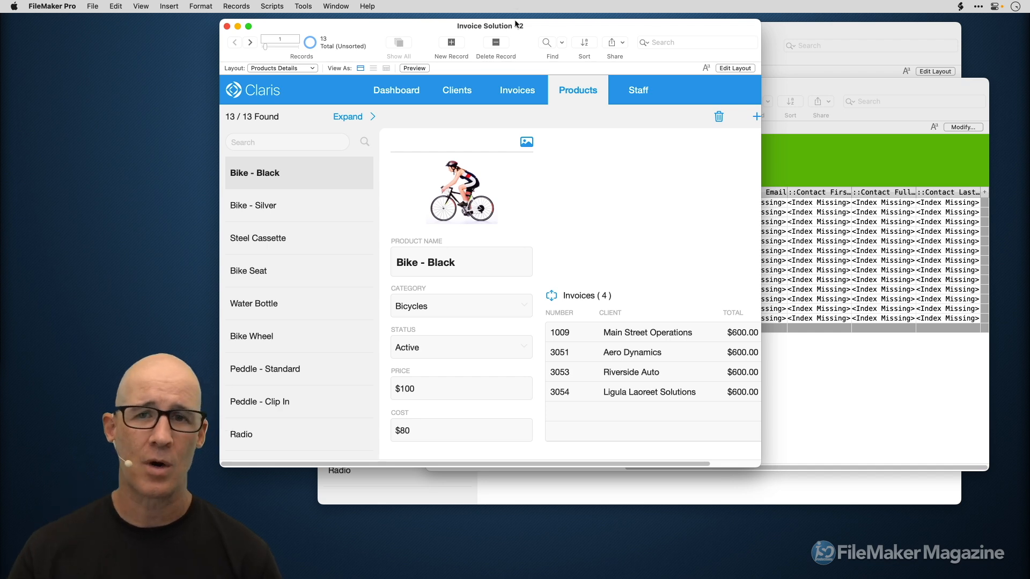
{"action": "left_click_drag", "start_coordinate": [535, 24], "coordinate": [400, 23]}
{"action": "left_click", "coordinate": [772, 92]}
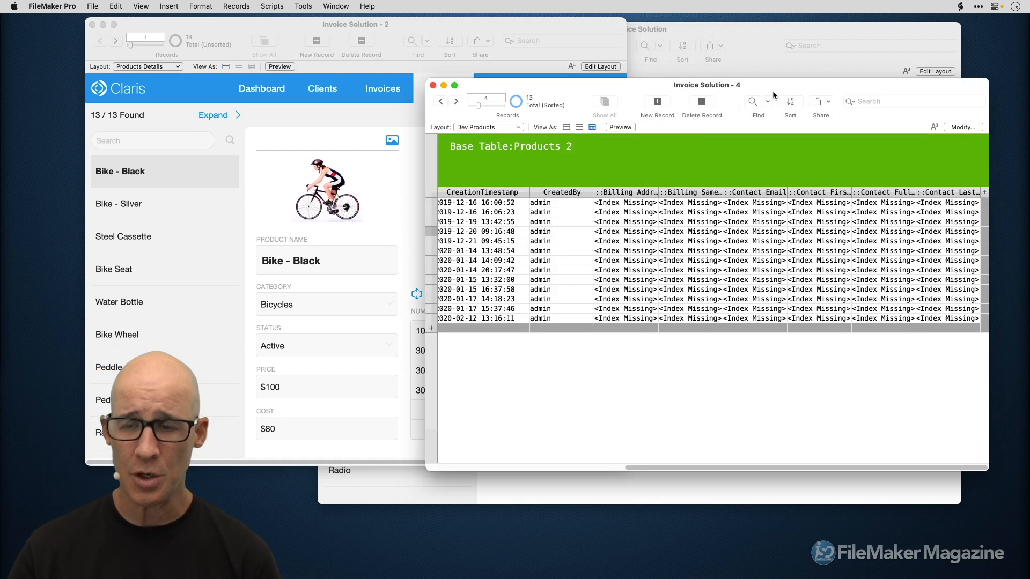
Add a second line reading "File:" to the base table text in the Dev Products layout's Top Navigation part
{"action": "key", "text": "super+l"}
{"action": "left_click", "coordinate": [526, 165]}
{"action": "double_click", "coordinate": [566, 166]}
{"action": "key", "text": "Return"}
{"action": "type", "text": "File:"}
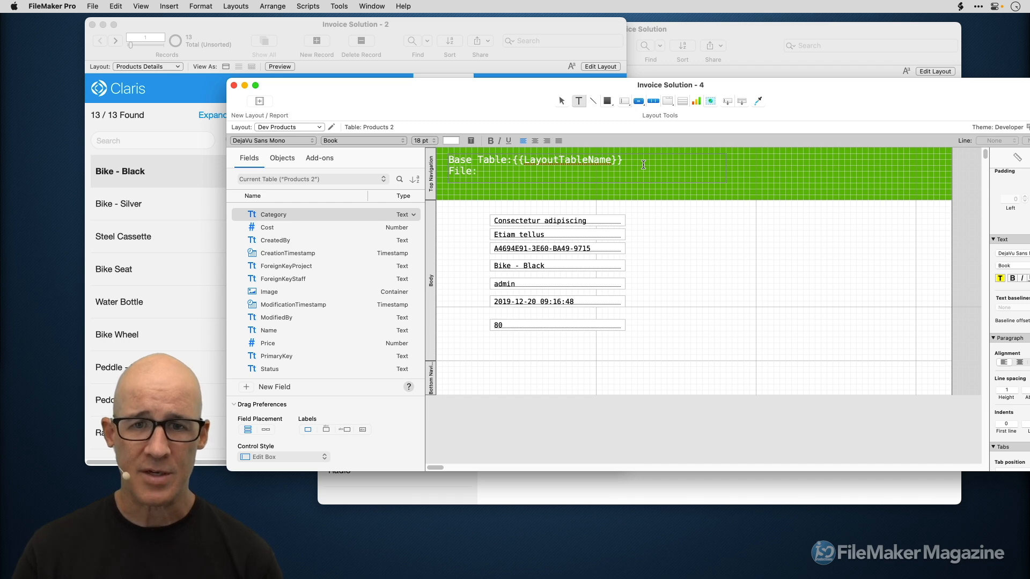
Insert the FileName symbol after the "File:" label
{"action": "left_click", "coordinate": [169, 6]}
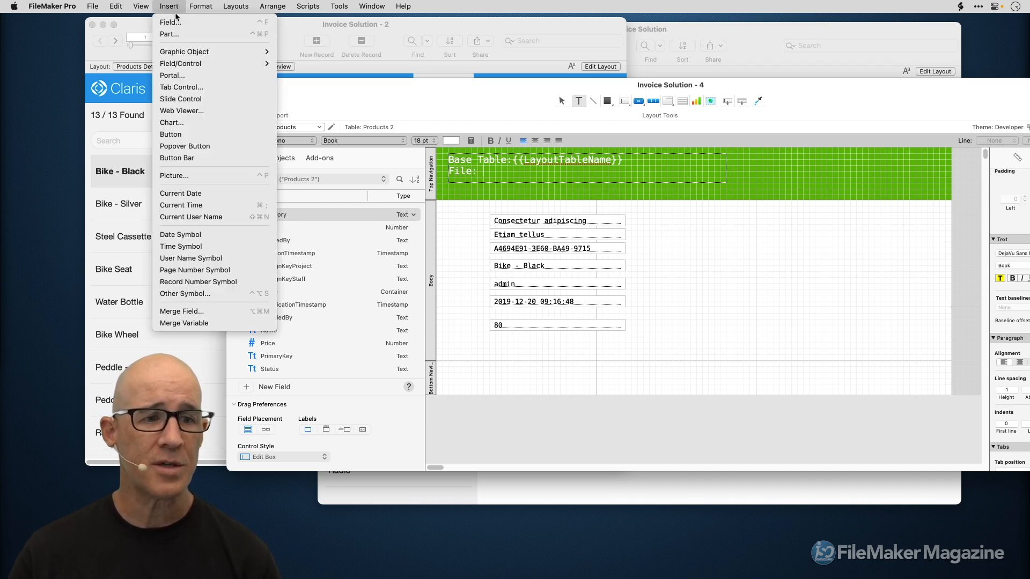
{"action": "left_click", "coordinate": [209, 294]}
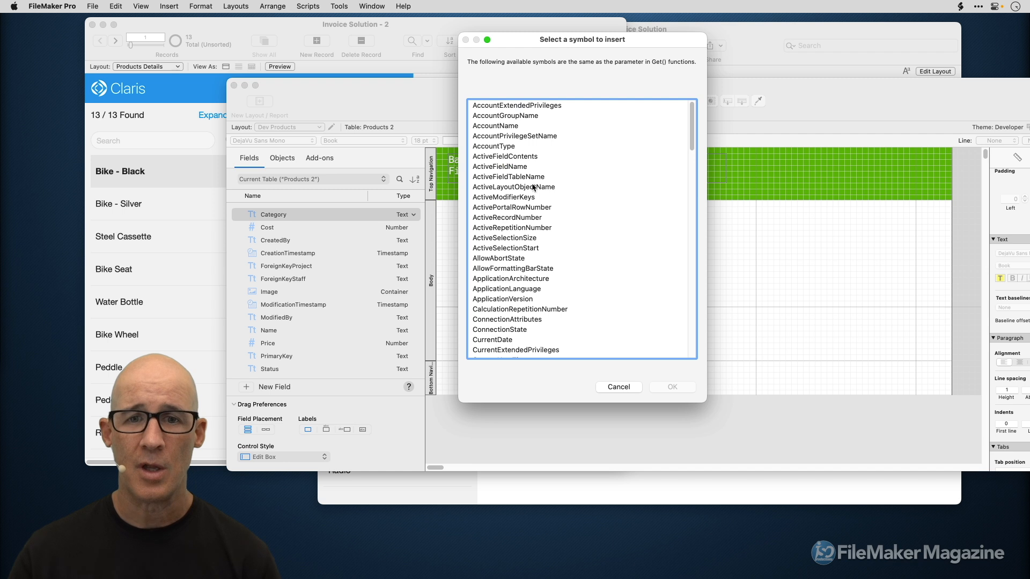
{"action": "left_click", "coordinate": [534, 170]}
{"action": "key", "text": "f"}
{"action": "key", "text": "Down"}
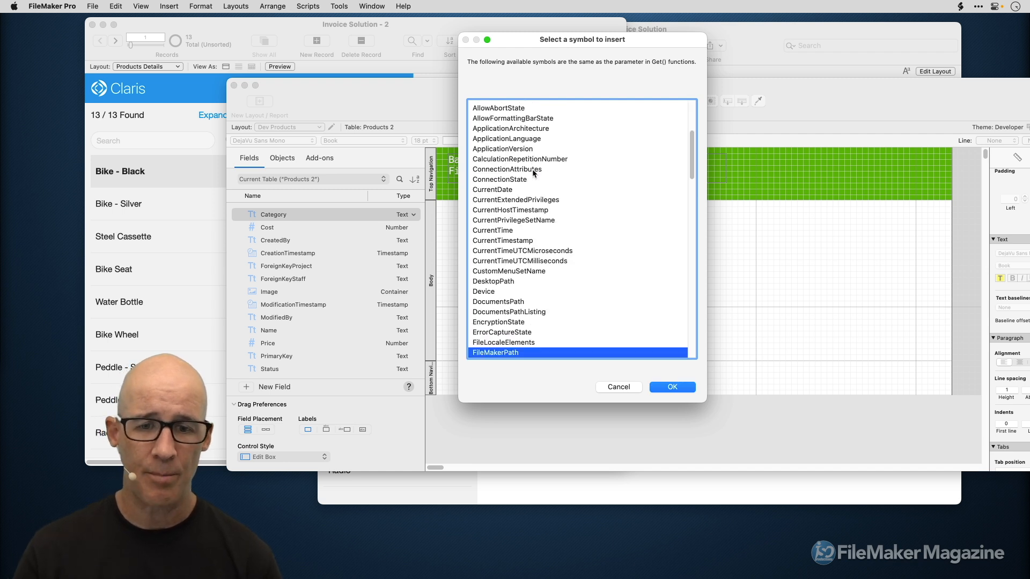
{"action": "key", "text": "Down"}
{"action": "key", "text": "Down"}
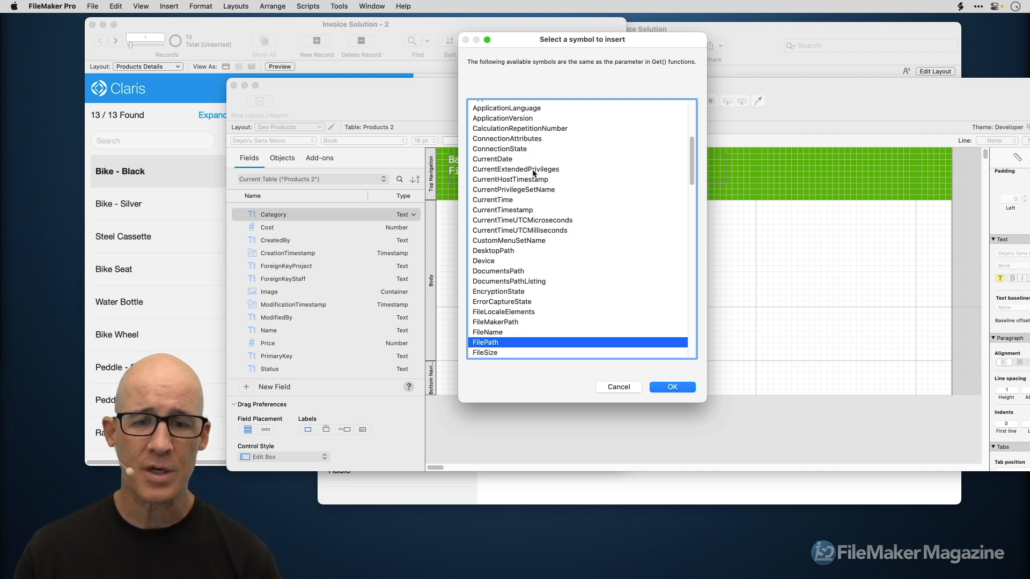
{"action": "key", "text": "Up"}
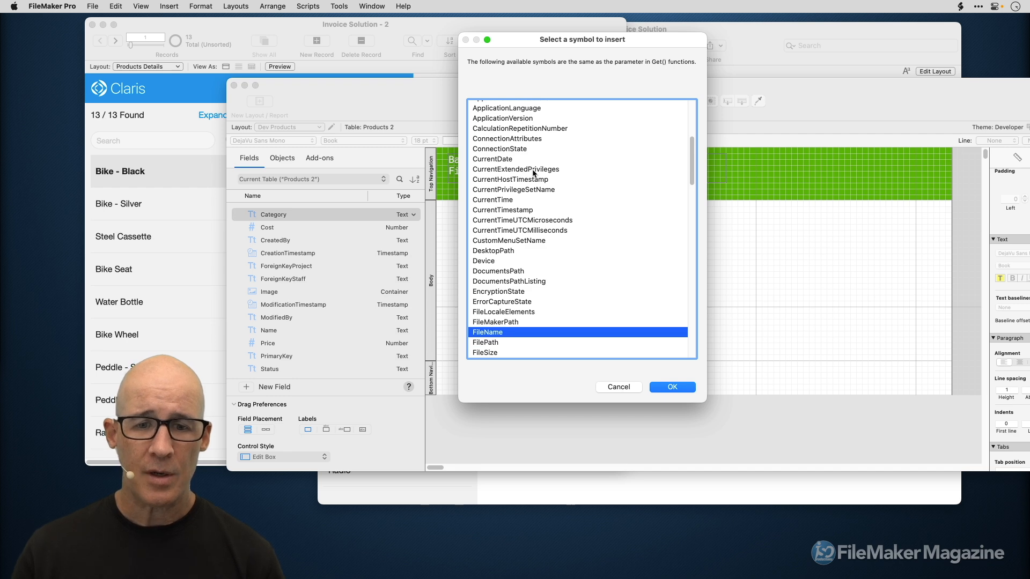
{"action": "key", "text": "Return"}
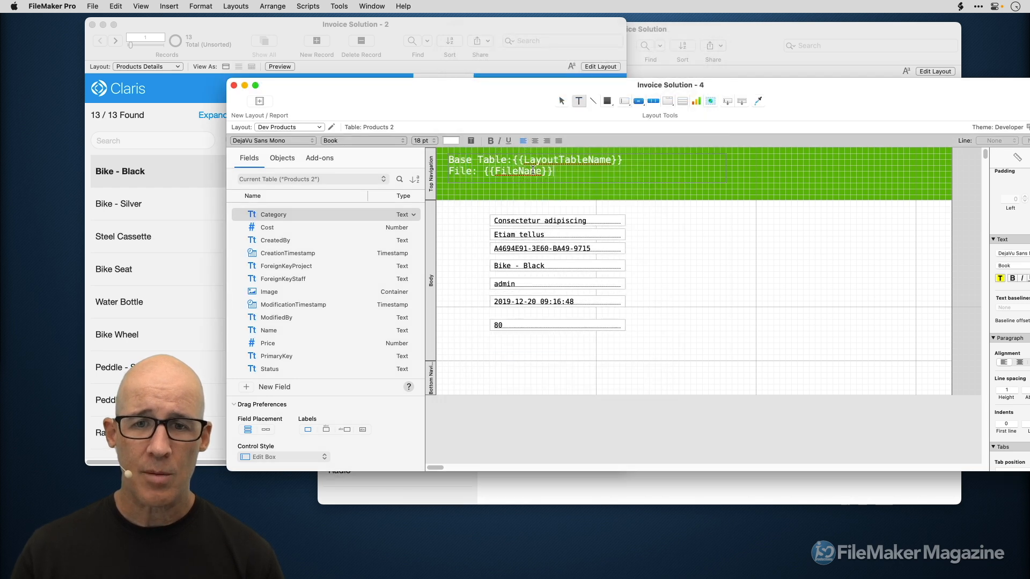
Duplicate the File line beneath itself and relabel the copy "Path:"
{"action": "triple_click", "coordinate": [578, 172]}
{"action": "key", "text": "super+c"}
{"action": "key", "text": "Right"}
{"action": "key", "text": "Return"}
{"action": "key", "text": "super+v"}
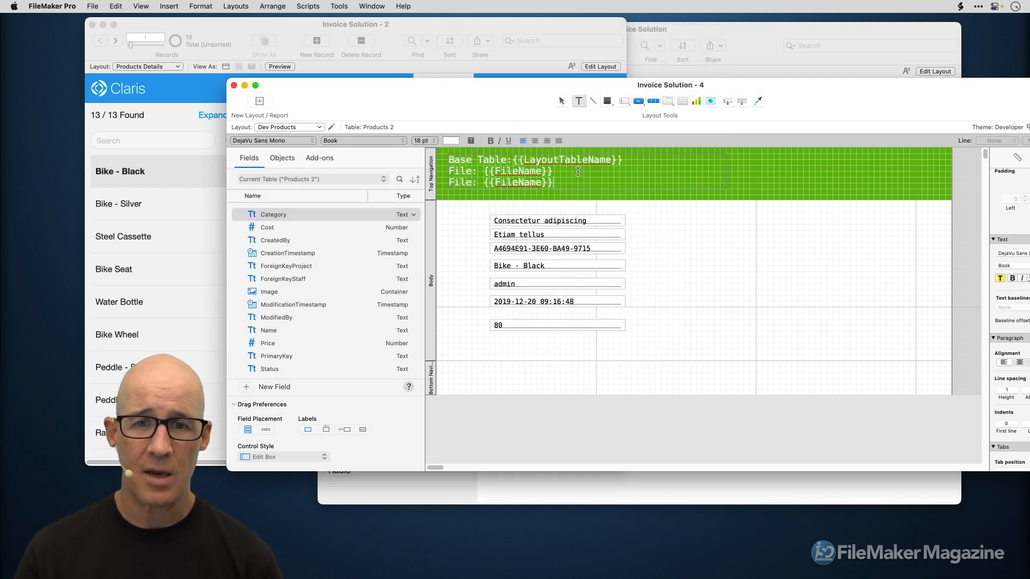
{"action": "key", "text": "super+Left"}
{"action": "key", "text": "alt+shift+Right"}
{"action": "type", "text": "Path"}
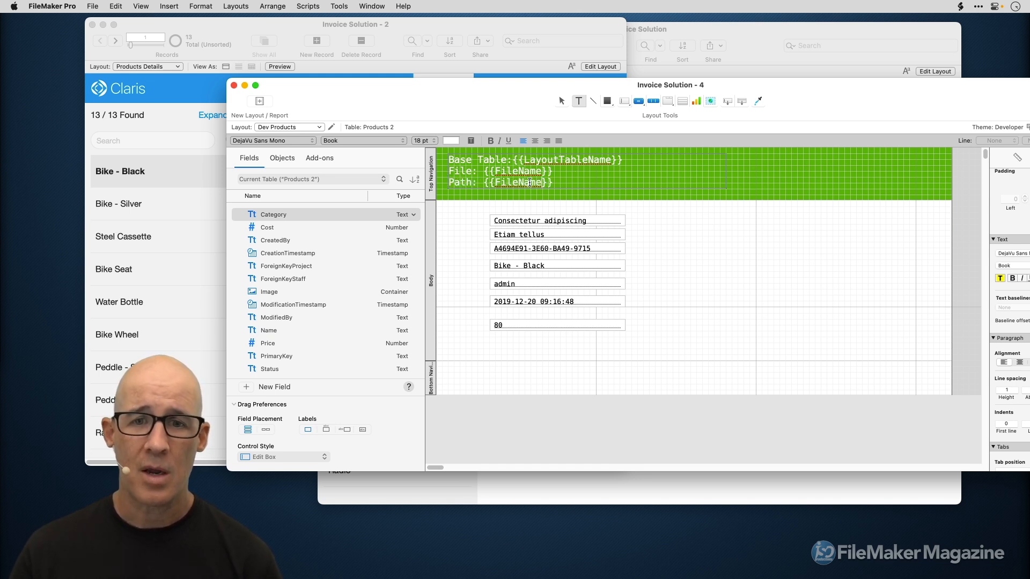
Change the symbol in the Path line to FilePath and check the header text in Browse mode
{"action": "mouse_move", "coordinate": [542, 182]}
{"action": "left_mouse_down"}
{"action": "mouse_move", "coordinate": [512, 183]}
{"action": "mouse_move", "coordinate": [524, 186]}
{"action": "left_mouse_up"}
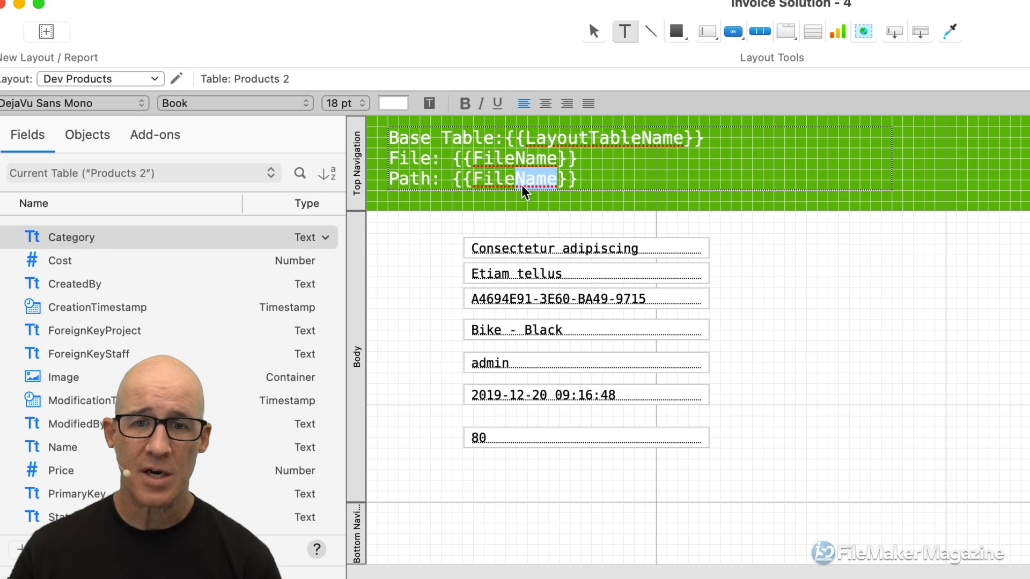
{"action": "type", "text": "Path"}
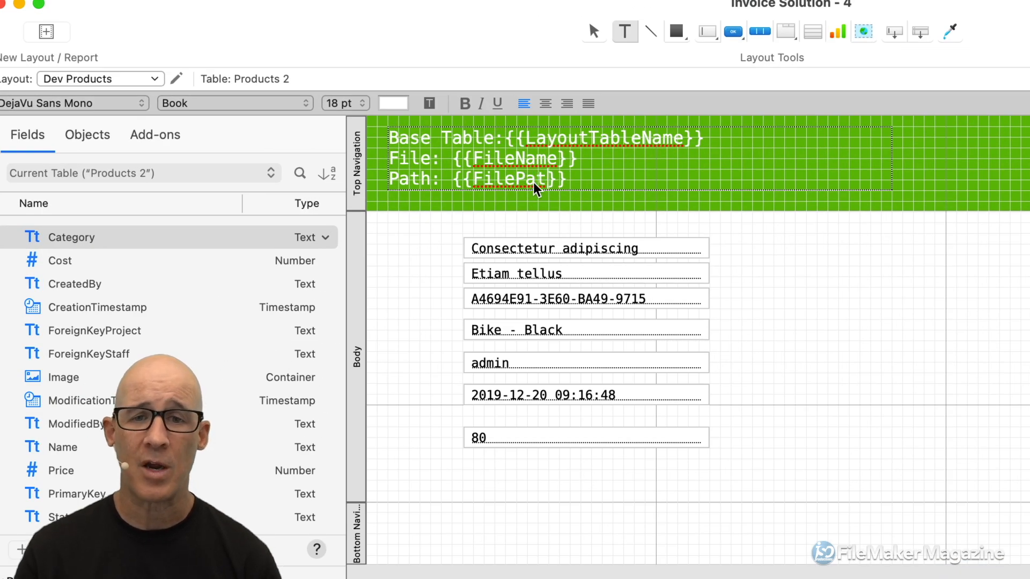
{"action": "key", "text": "Escape"}
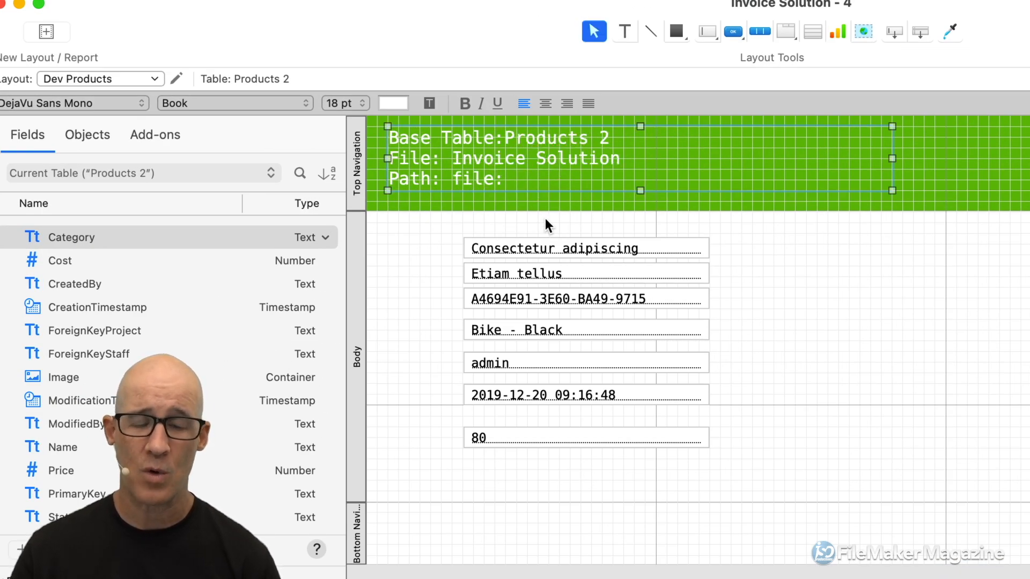
{"action": "key", "text": "super+b"}
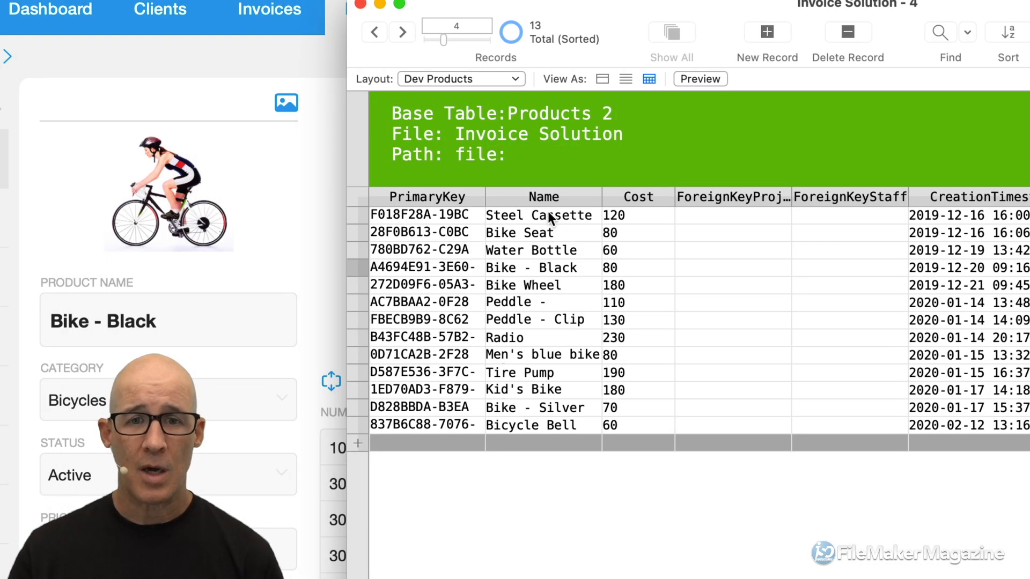
Replace the symbol in the header's Path line with a freshly inserted FilePath symbol in Layout mode
{"action": "key", "text": "super+l"}
{"action": "double_click", "coordinate": [532, 174]}
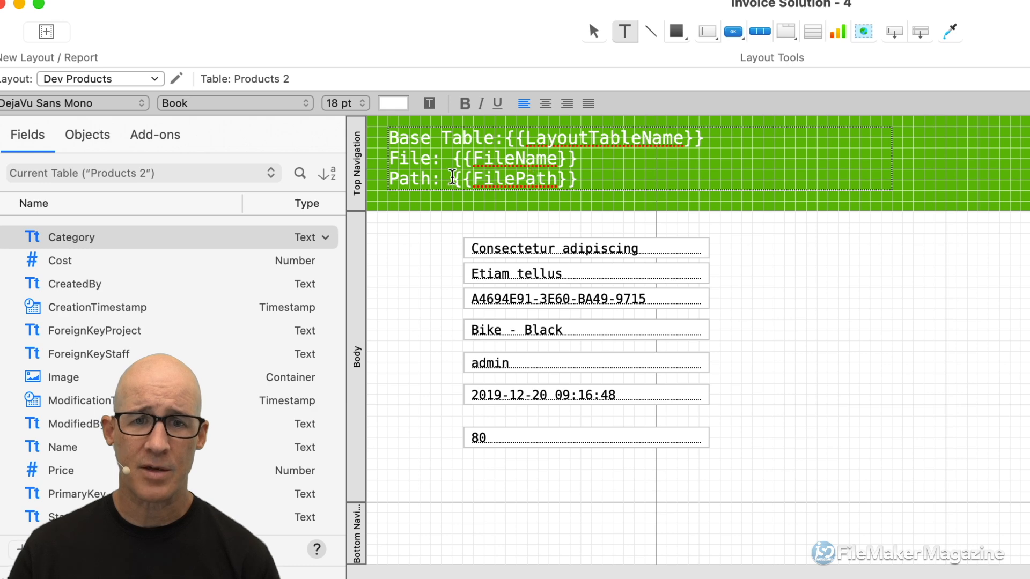
{"action": "left_click_drag", "start_coordinate": [455, 180], "coordinate": [556, 189]}
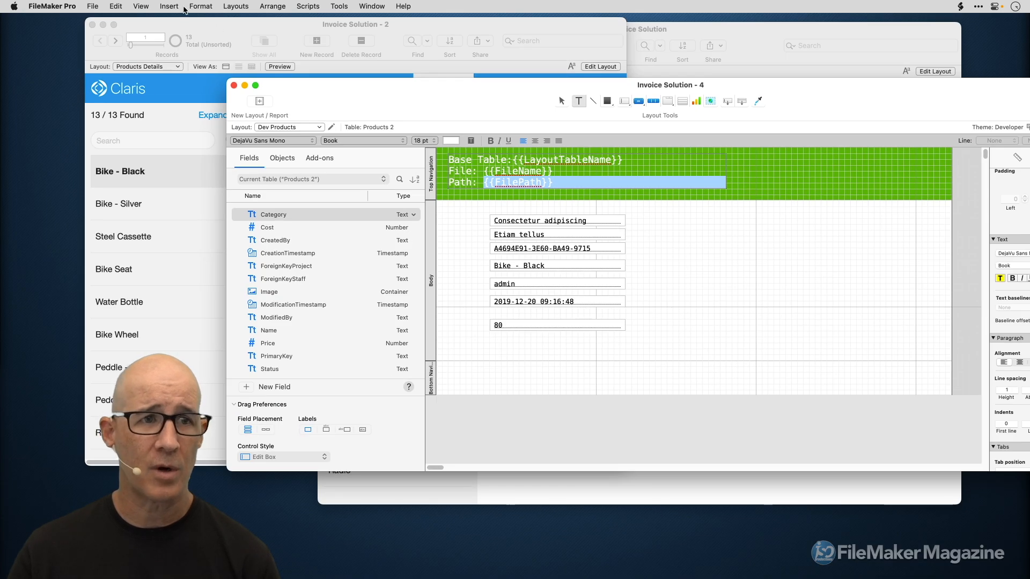
{"action": "left_click", "coordinate": [170, 6]}
{"action": "left_click", "coordinate": [185, 293]}
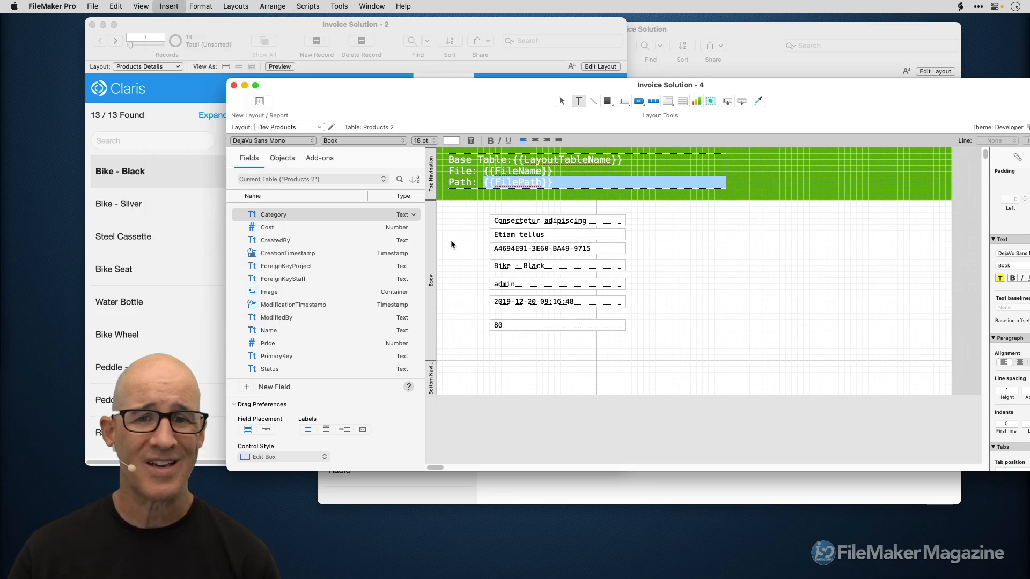
{"action": "key", "text": "f"}
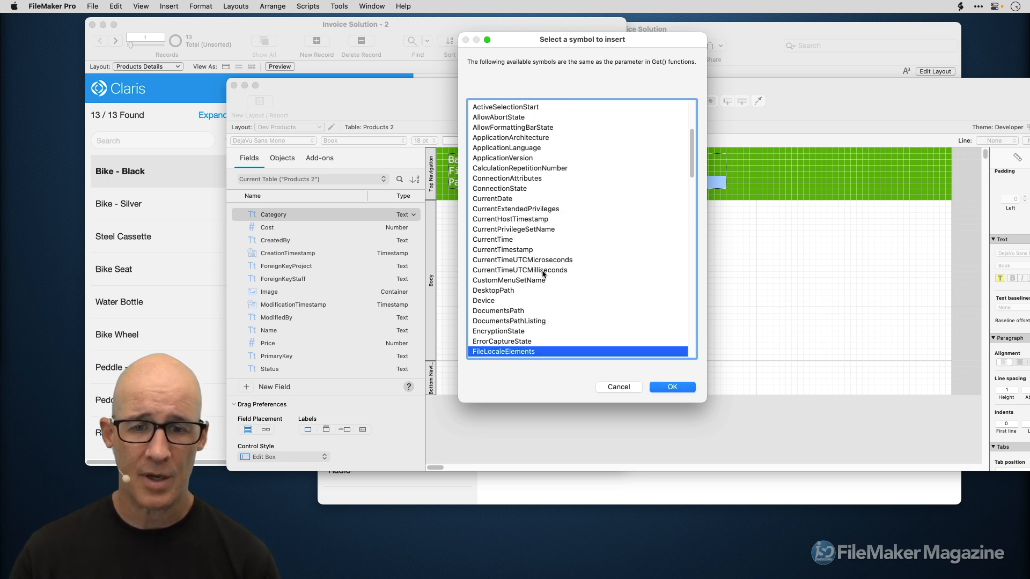
{"action": "scroll", "coordinate": [528, 258], "scroll_direction": "down", "scroll_amount": 5}
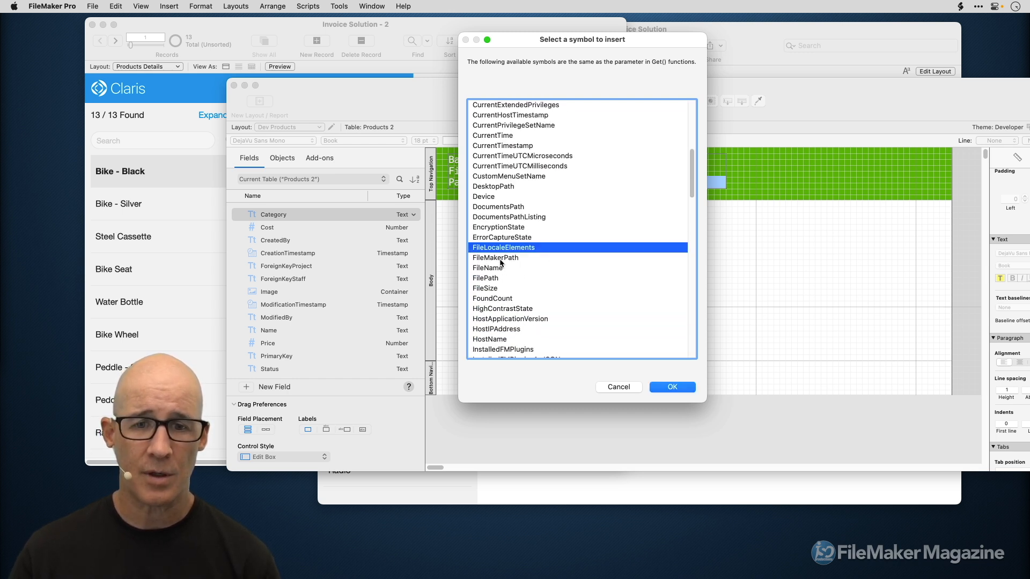
{"action": "double_click", "coordinate": [494, 279]}
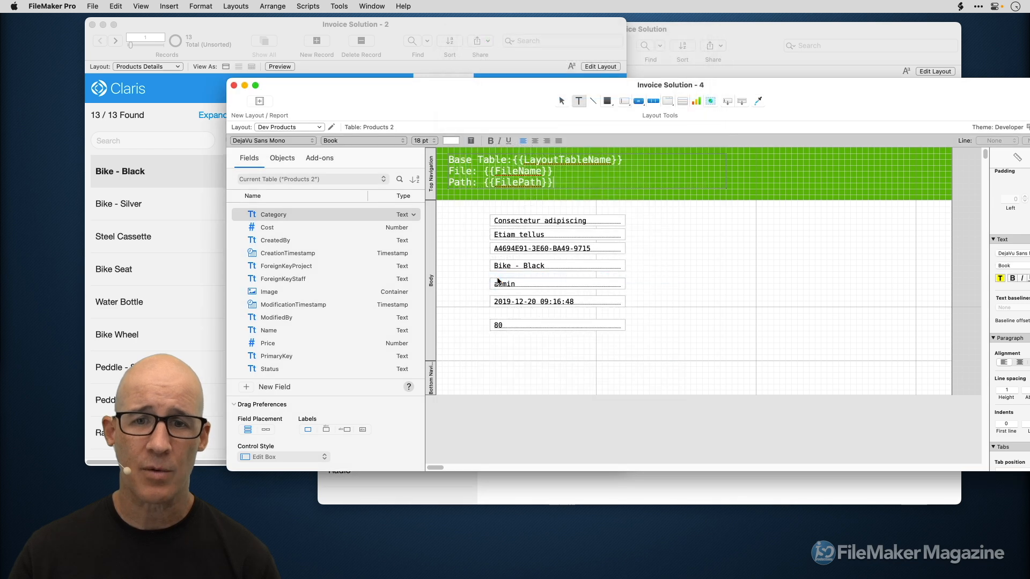
Widen the header text block to nearly the full layout width and check the complete file path in Browse mode
{"action": "key", "text": "Escape"}
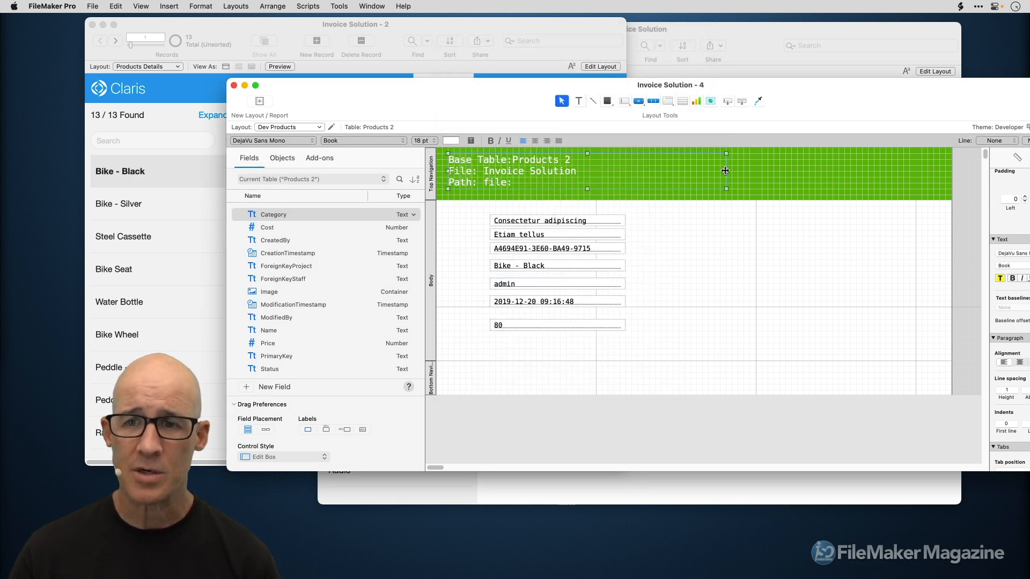
{"action": "left_click_drag", "start_coordinate": [727, 170], "coordinate": [902, 172]}
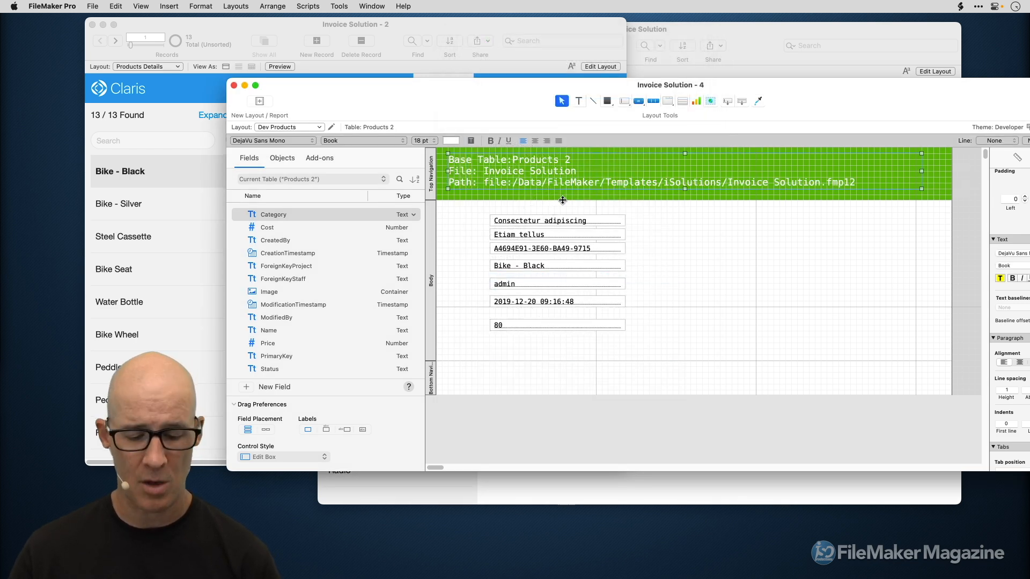
{"action": "key", "text": "super+b"}
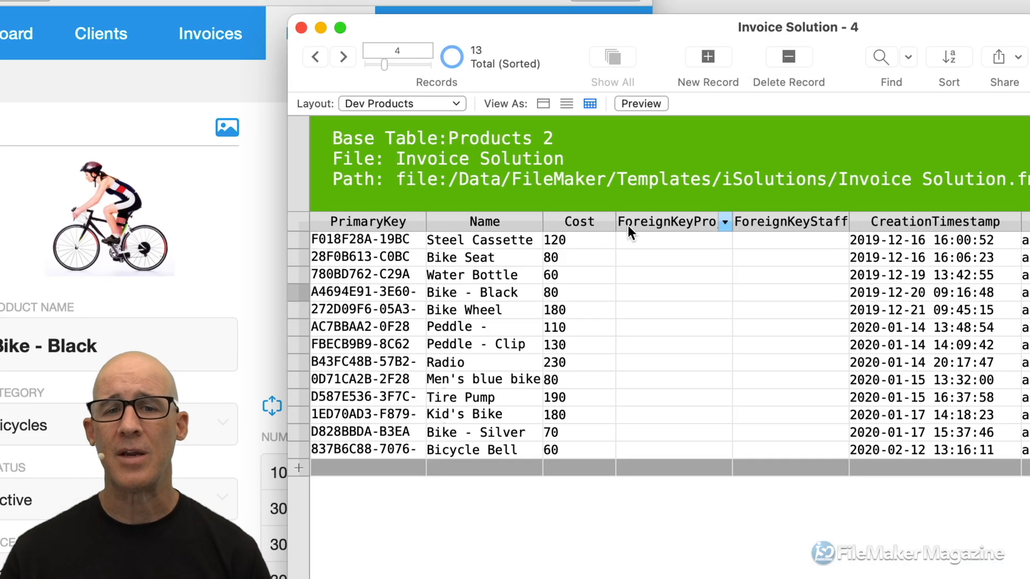
{"action": "left_click_drag", "start_coordinate": [742, 36], "coordinate": [619, 43]}
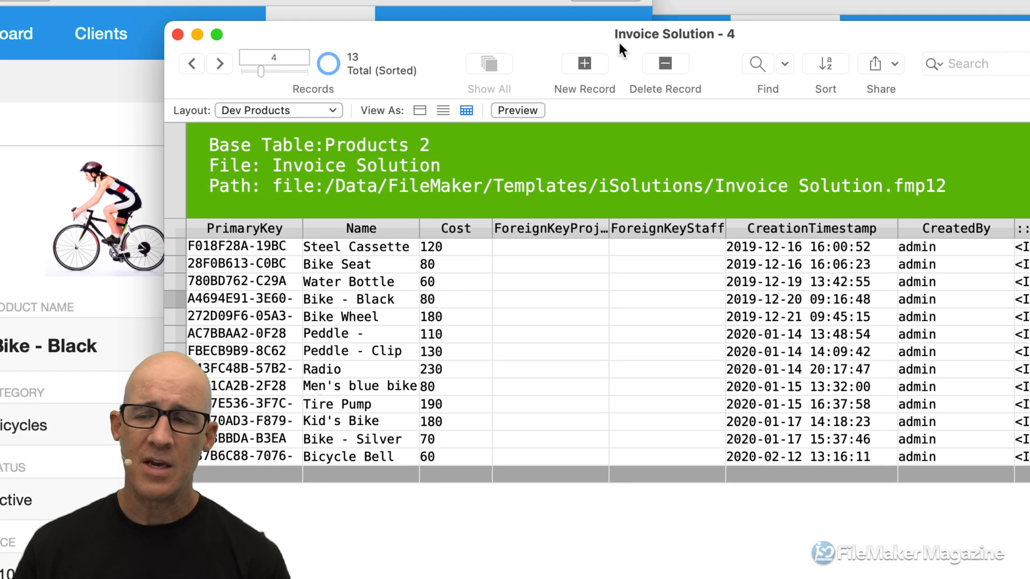
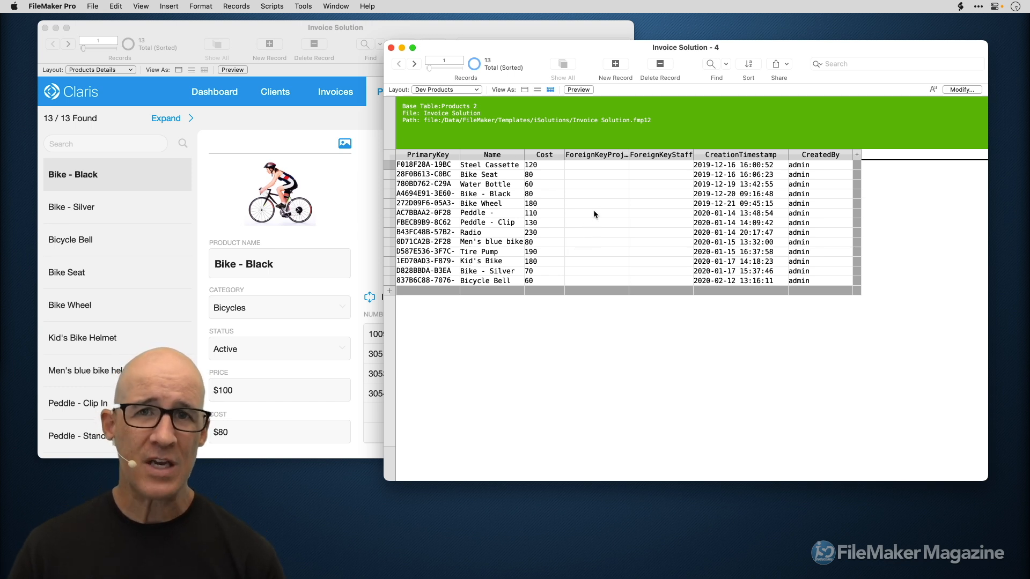
{"action": "left_click", "coordinate": [236, 6]}
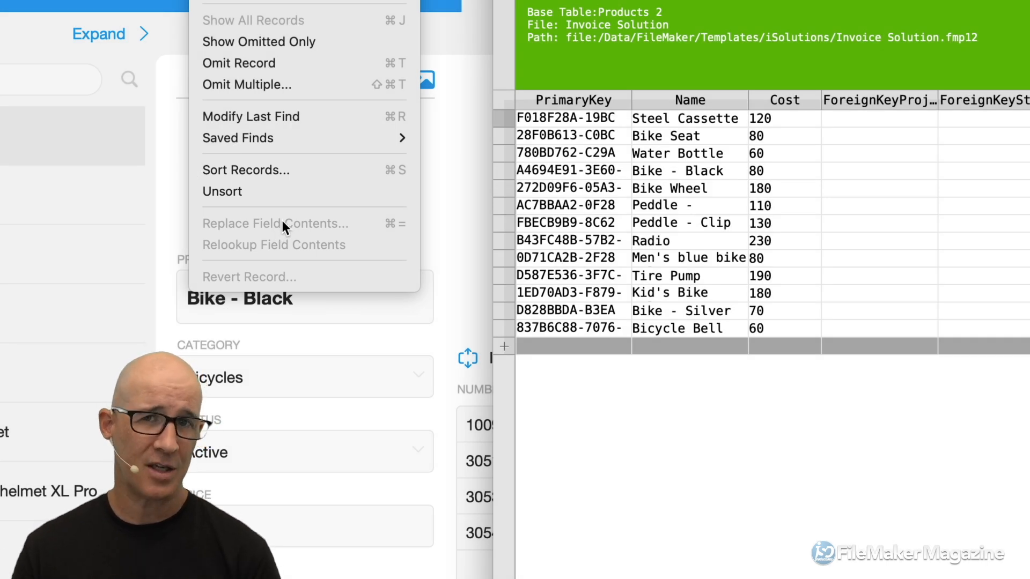
{"action": "left_click", "coordinate": [672, 416]}
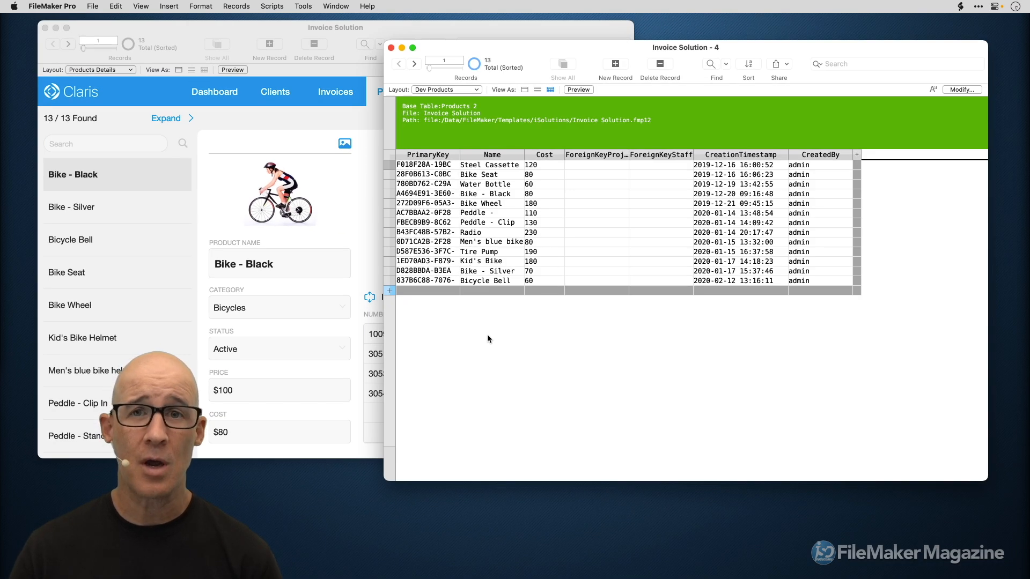
Review the Menu Set choices in the Dev Products layout's setup from Layout mode, without changing anything
{"action": "key", "text": "super+l"}
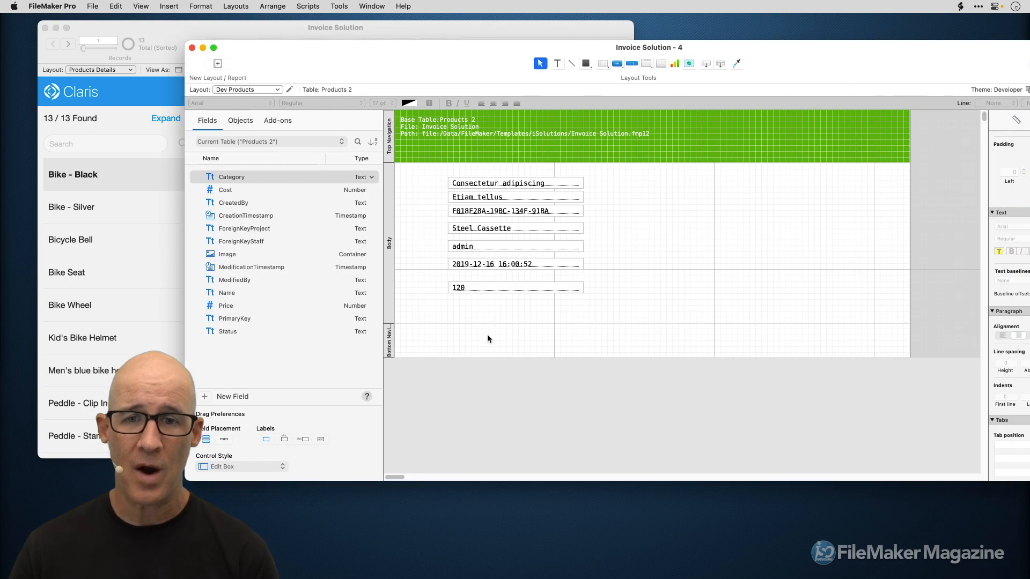
{"action": "right_click", "coordinate": [546, 311]}
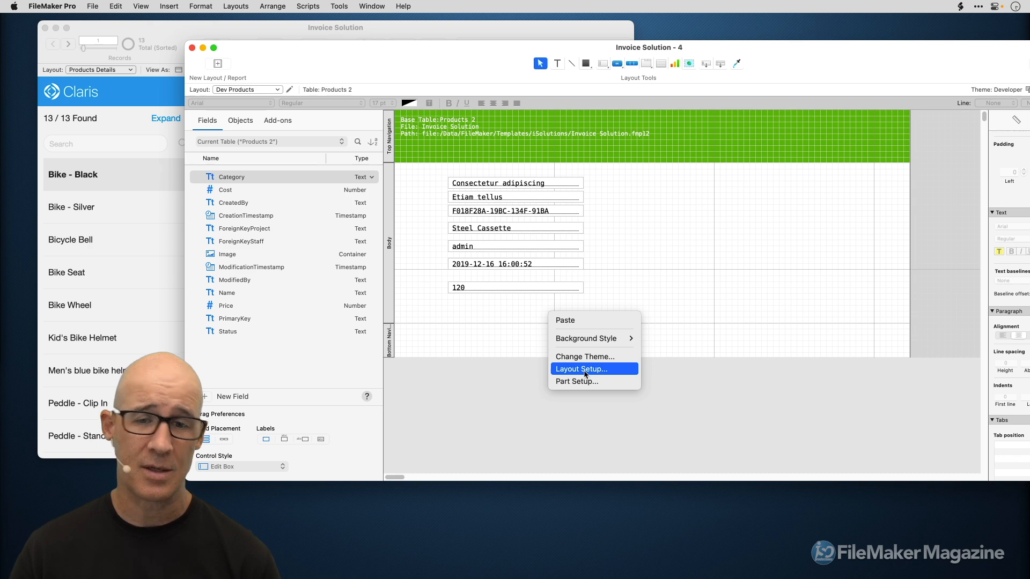
{"action": "left_click", "coordinate": [584, 370]}
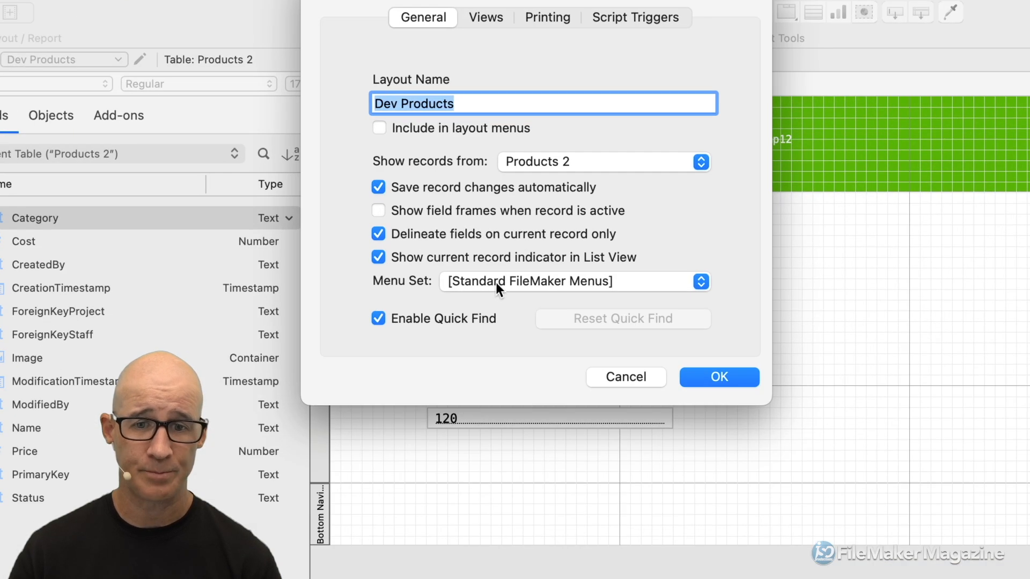
{"action": "left_click", "coordinate": [494, 245]}
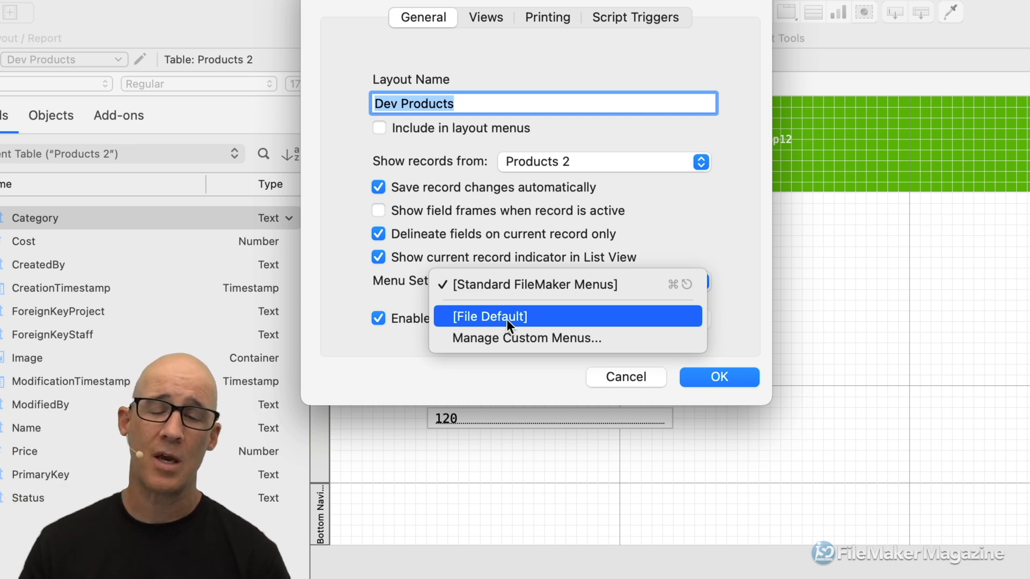
{"action": "left_click", "coordinate": [616, 379]}
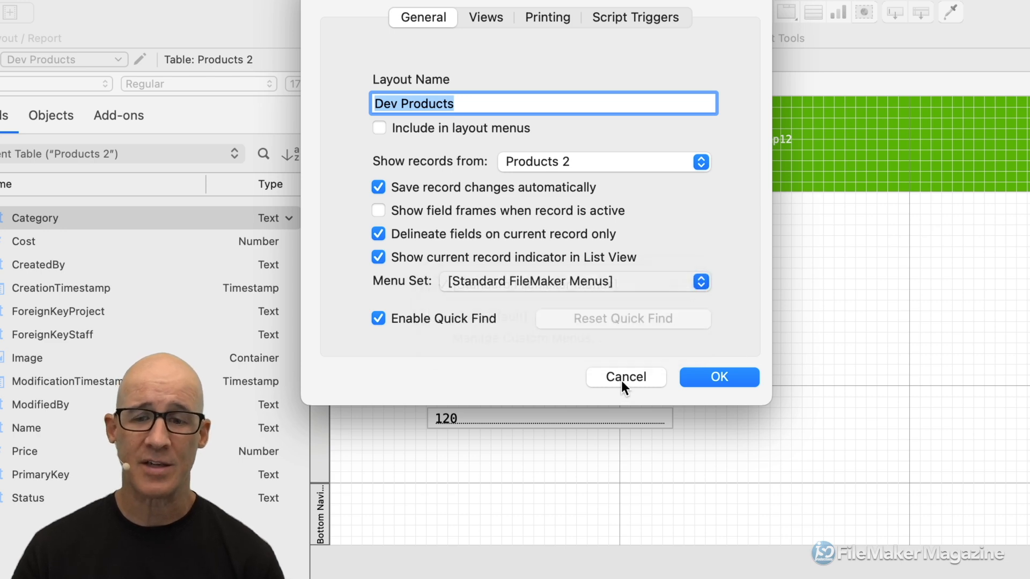
{"action": "left_click", "coordinate": [622, 381]}
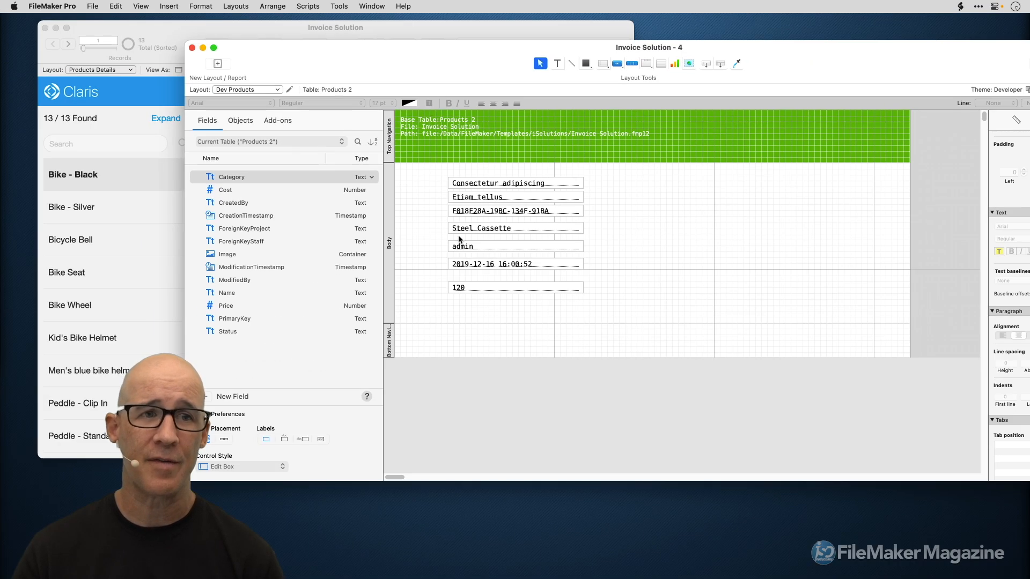
{"action": "left_click", "coordinate": [114, 5]}
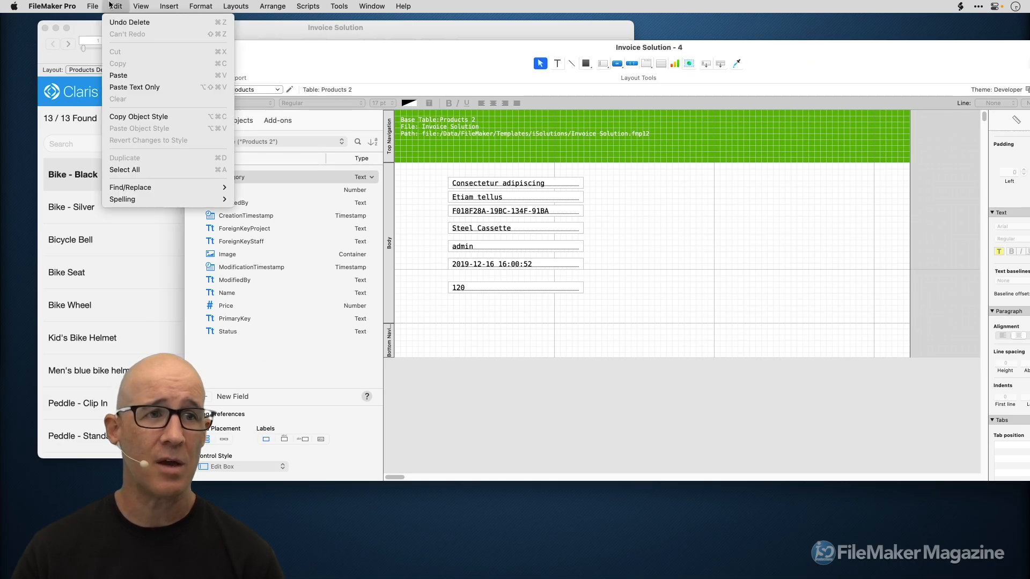
{"action": "mouse_move", "coordinate": [92, 4]}
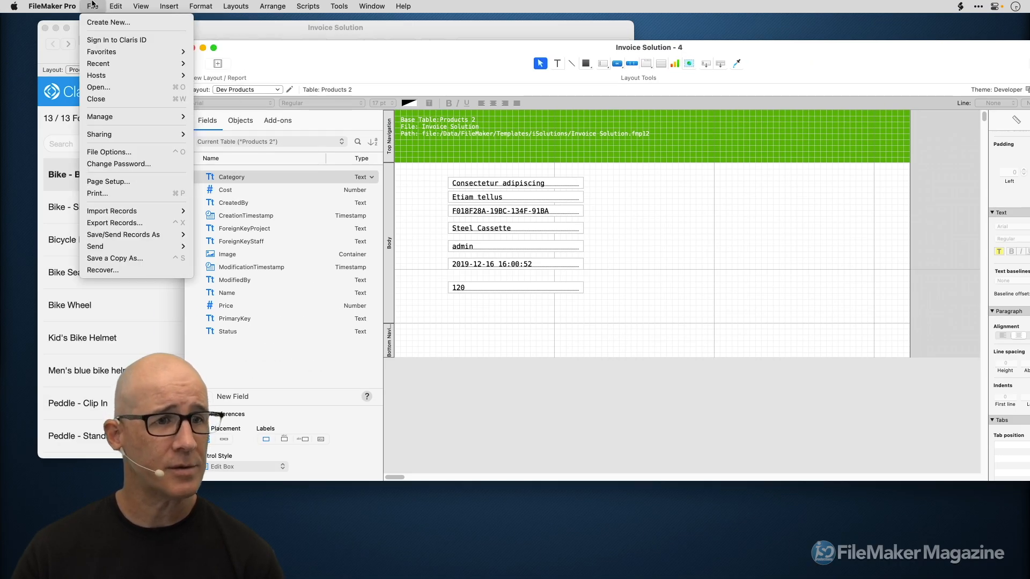
{"action": "left_click", "coordinate": [128, 154]}
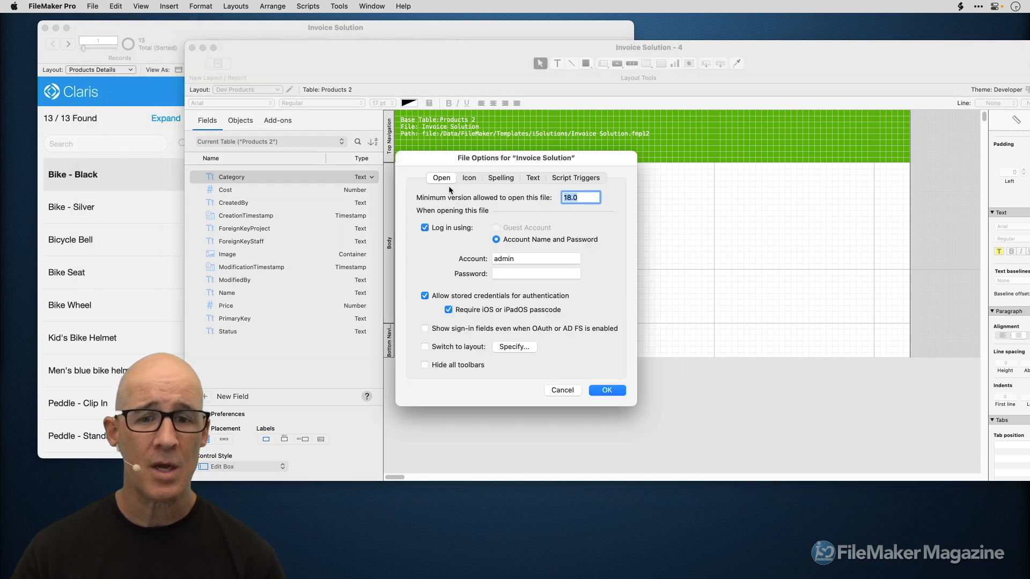
{"action": "left_click", "coordinate": [562, 390]}
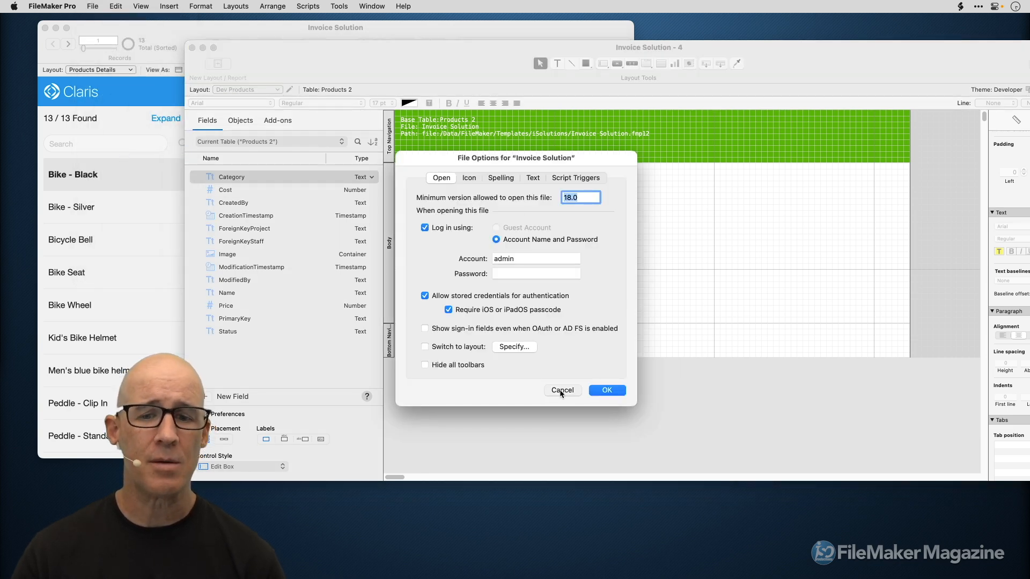
Examine the file's default menu set in Manage Custom Menus and leave without saving changes
{"action": "left_click", "coordinate": [93, 5]}
{"action": "mouse_move", "coordinate": [151, 117]}
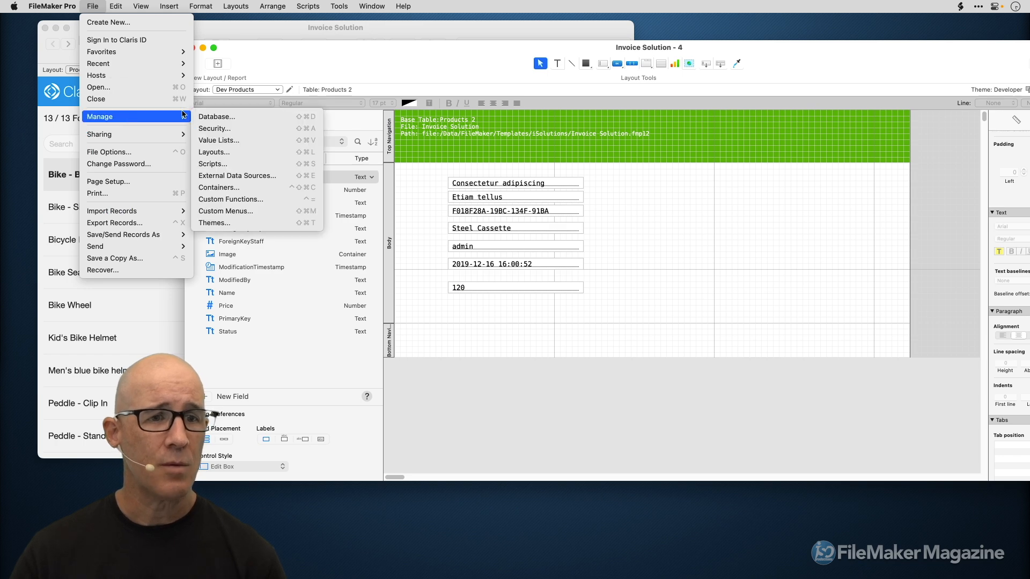
{"action": "left_click", "coordinate": [259, 211]}
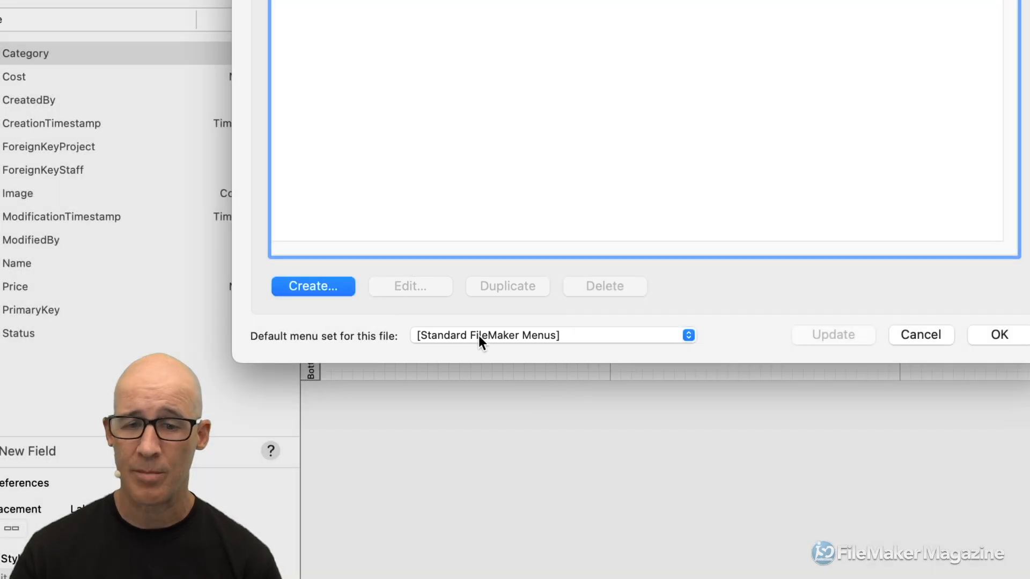
{"action": "left_click", "coordinate": [481, 334]}
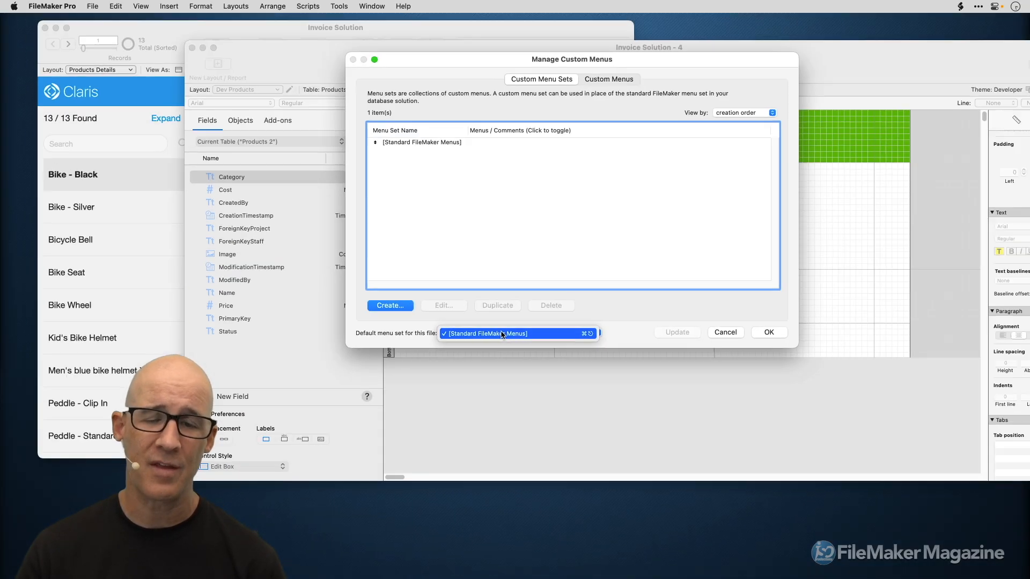
{"action": "left_click", "coordinate": [523, 337]}
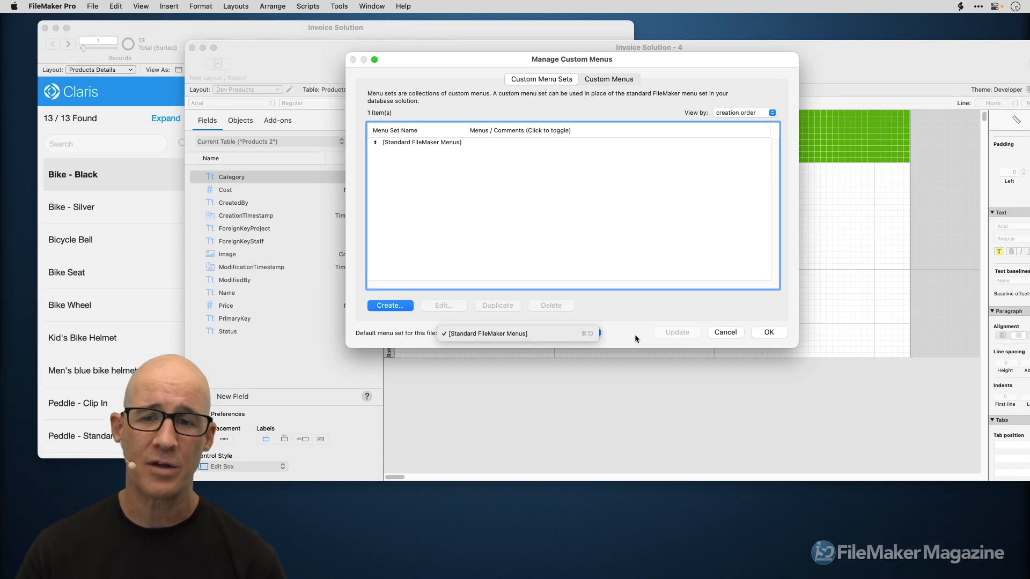
{"action": "left_click", "coordinate": [726, 333]}
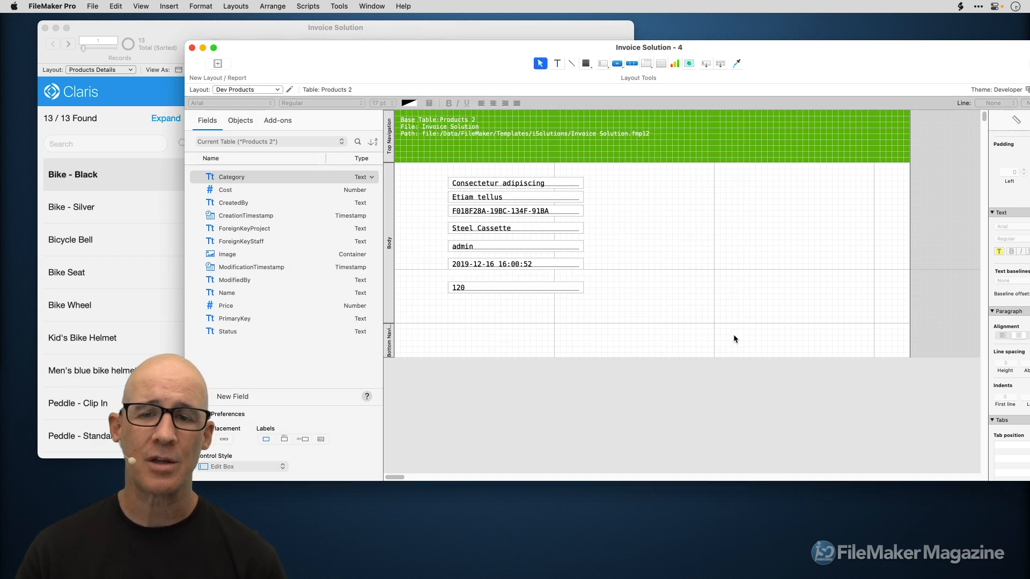
Set the Dev Products layout's menu set to [Standard FileMaker Menus] in Layout Setup
{"action": "right_click", "coordinate": [628, 240]}
{"action": "left_click", "coordinate": [662, 299]}
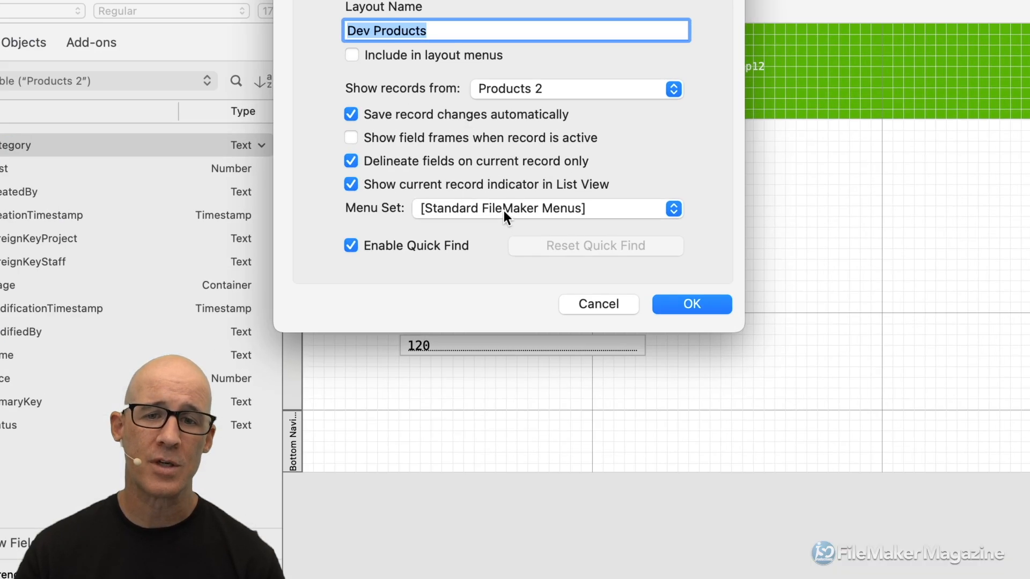
{"action": "left_click", "coordinate": [504, 210]}
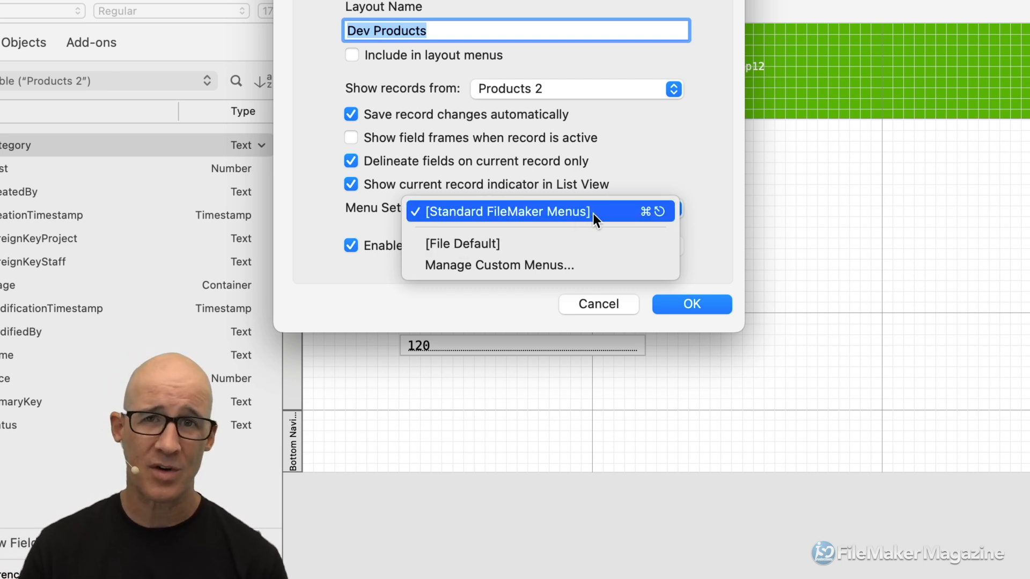
{"action": "left_click", "coordinate": [569, 210]}
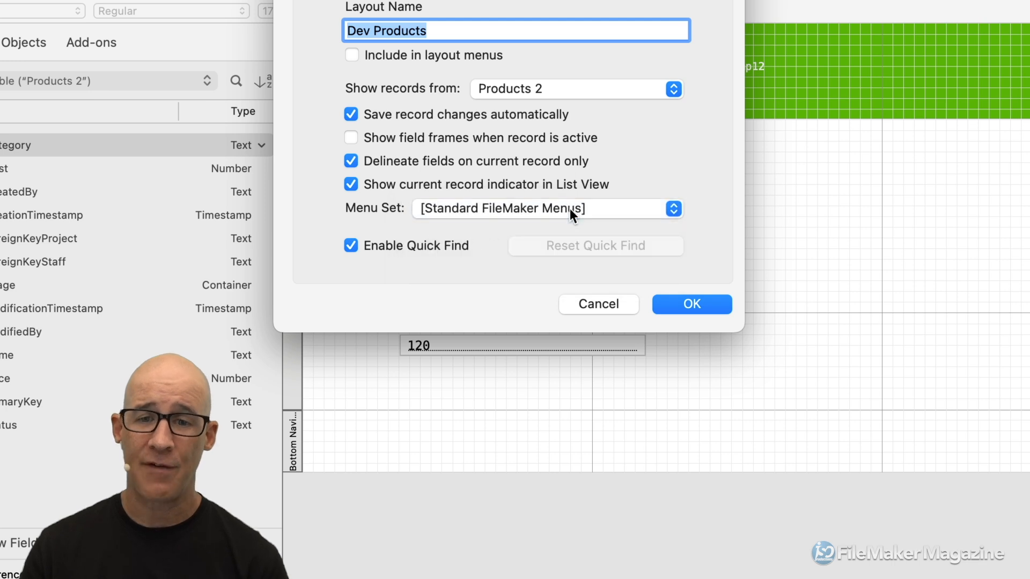
{"action": "left_click", "coordinate": [692, 303]}
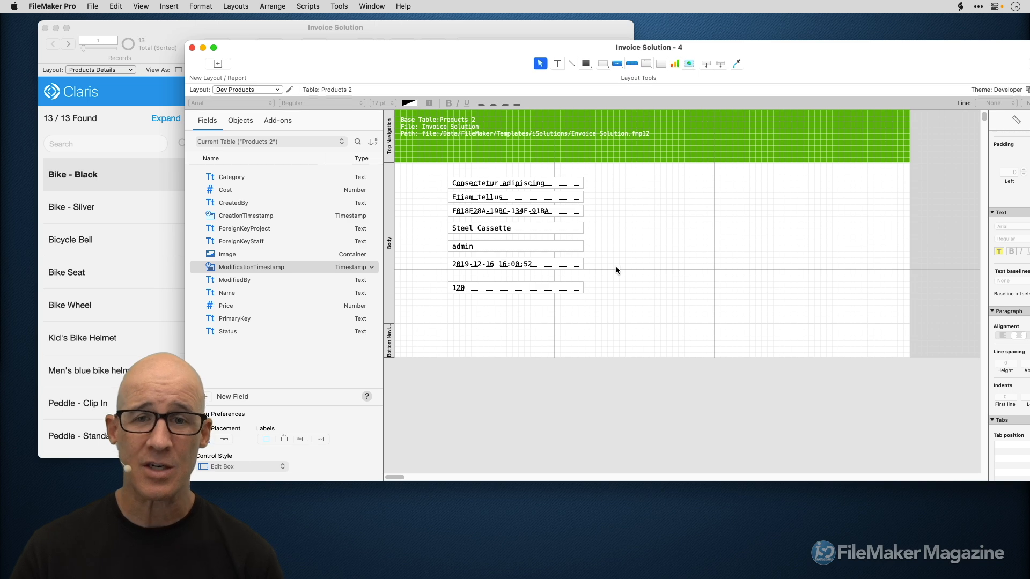
Show the Products table's field definitions in Manage Database and make the window taller
{"action": "key", "text": "super+shift+d"}
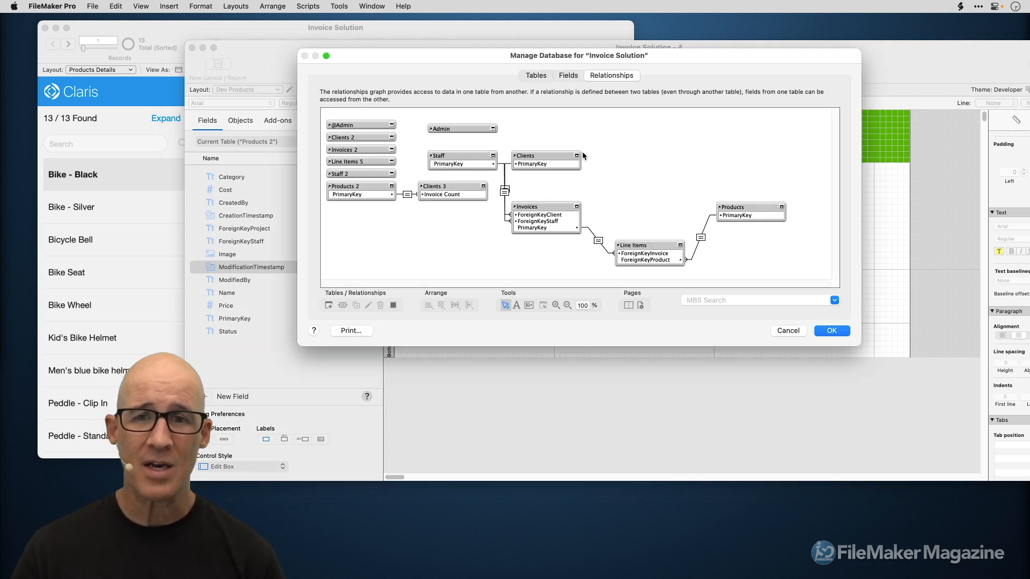
{"action": "left_click", "coordinate": [567, 76]}
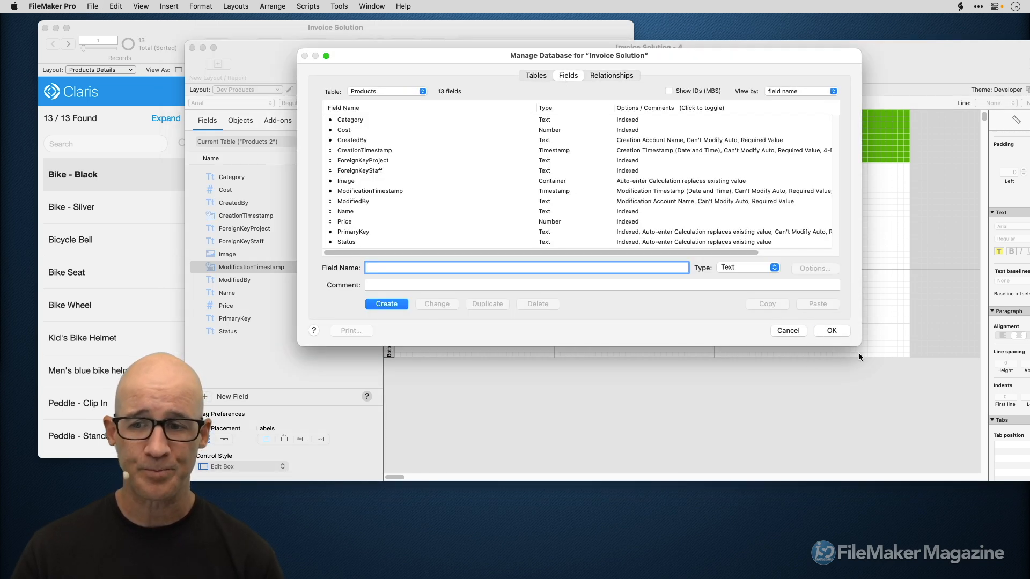
{"action": "left_click_drag", "start_coordinate": [857, 342], "coordinate": [831, 398]}
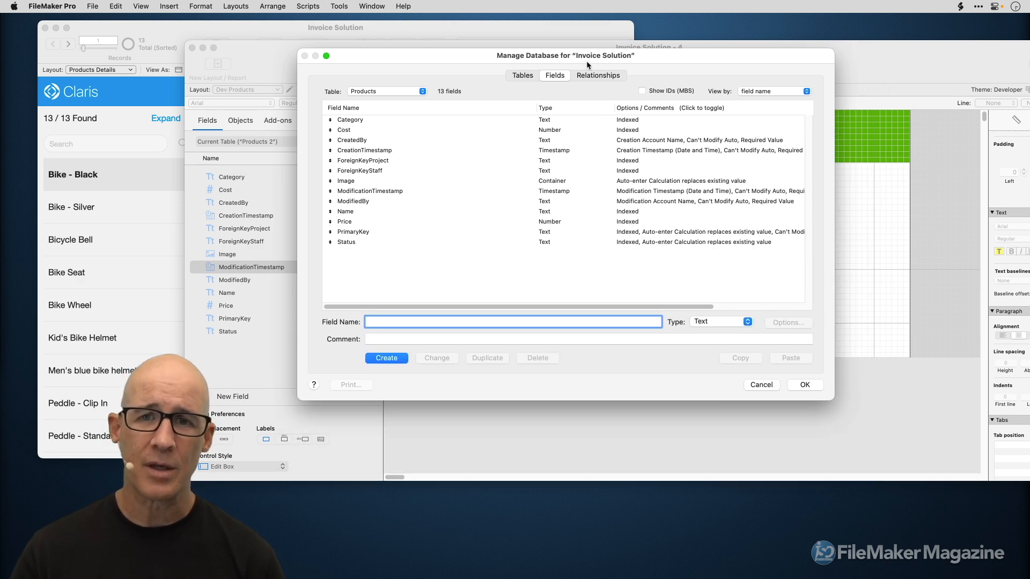
Create a text field named Temp in the Products table and save the database definition
{"action": "left_click_drag", "start_coordinate": [587, 60], "coordinate": [630, 56]}
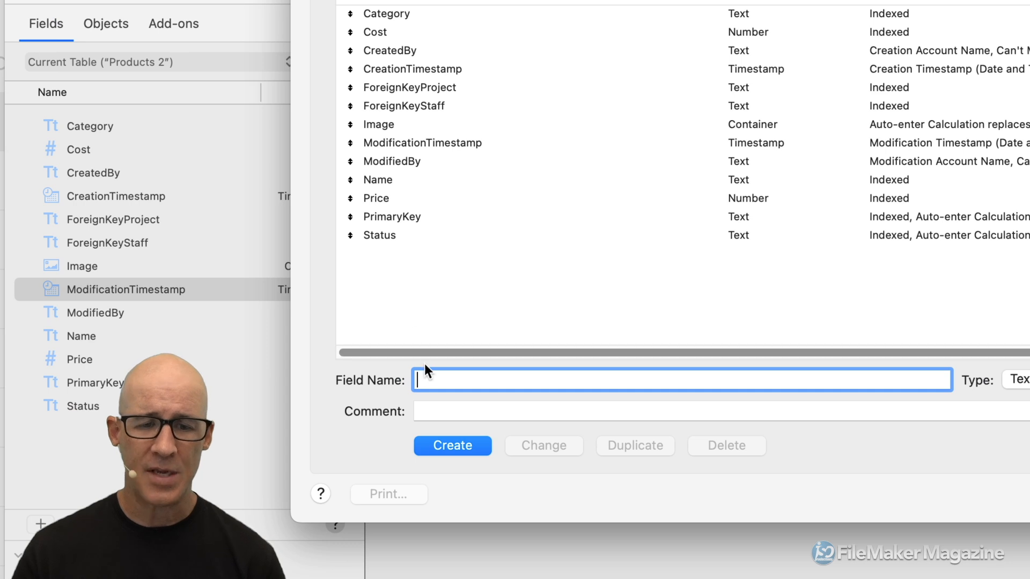
{"action": "type", "text": "Temp"}
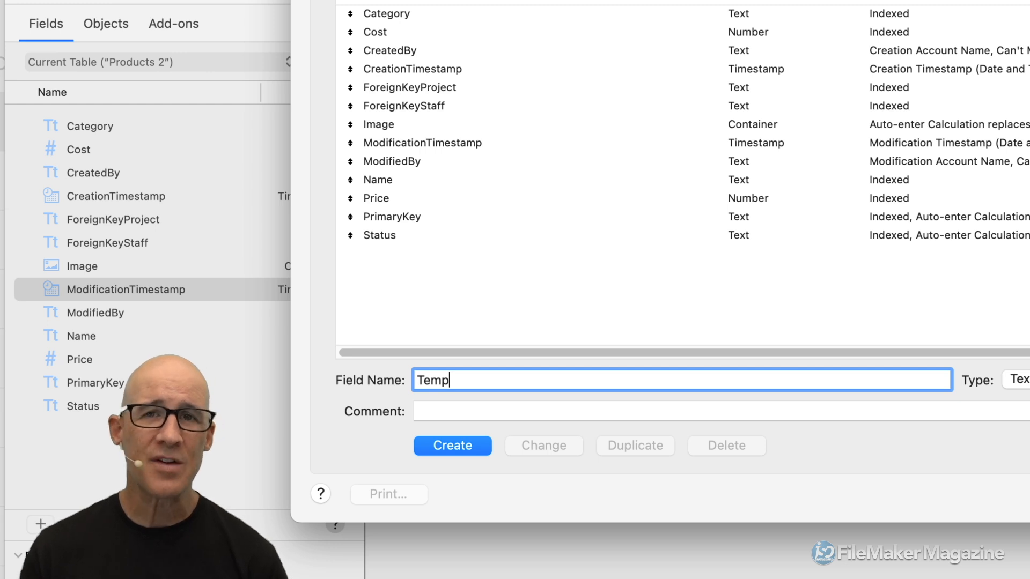
{"action": "key", "text": "super+a"}
{"action": "type", "text": "Dev"}
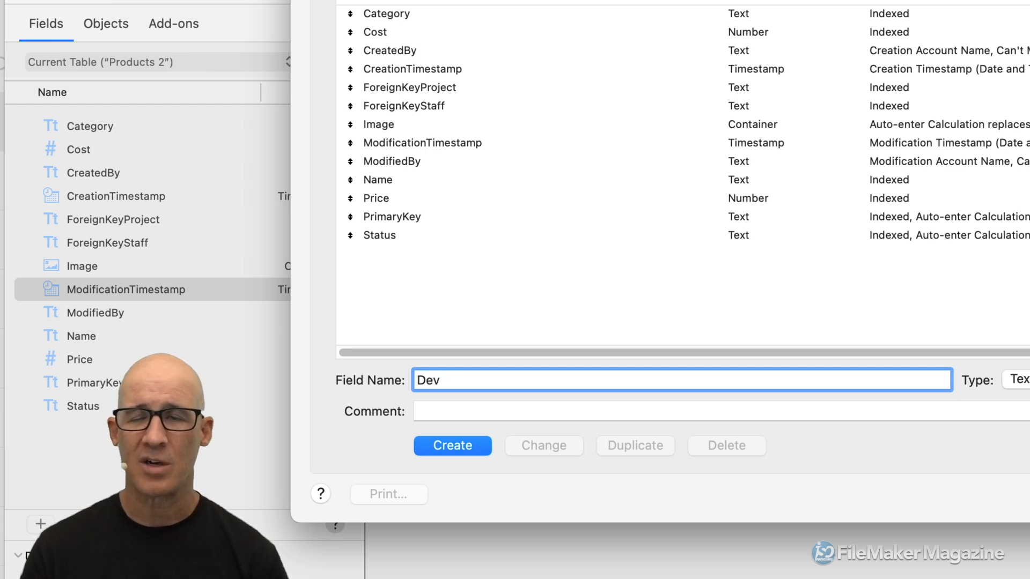
{"action": "key", "text": "super+a"}
{"action": "type", "text": "Temp"}
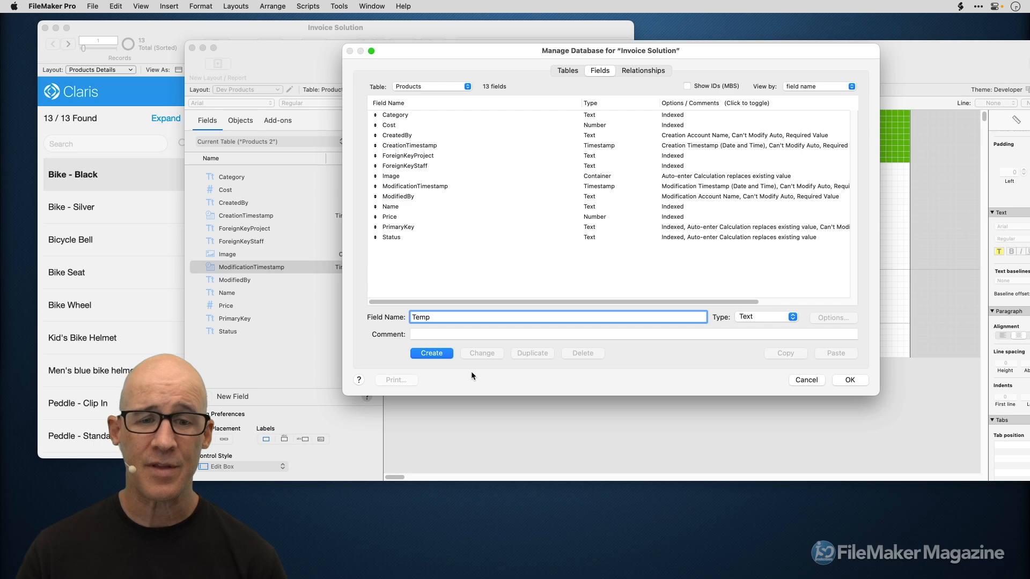
{"action": "left_click", "coordinate": [161, 387]}
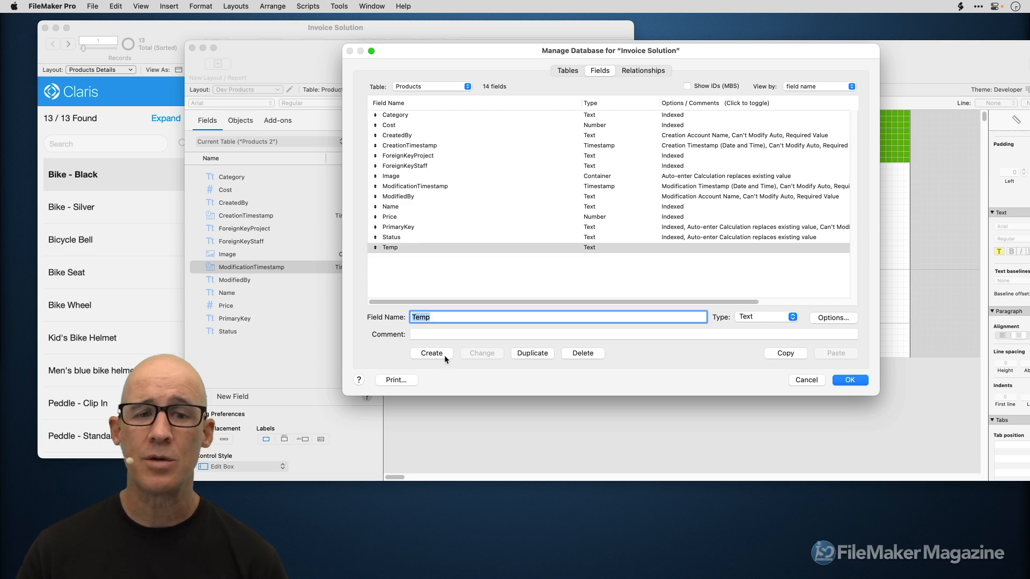
{"action": "left_click", "coordinate": [858, 381]}
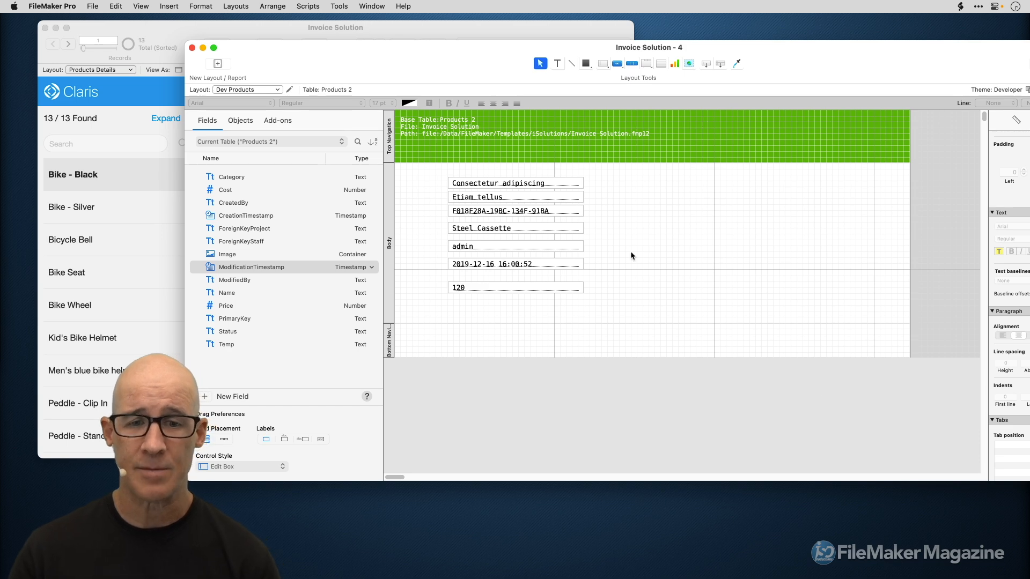
Move the Cost field slightly upward beneath the timestamp field on the layout and return to Browse mode
{"action": "left_click", "coordinate": [550, 292]}
{"action": "left_click_drag", "start_coordinate": [552, 292], "coordinate": [555, 286]}
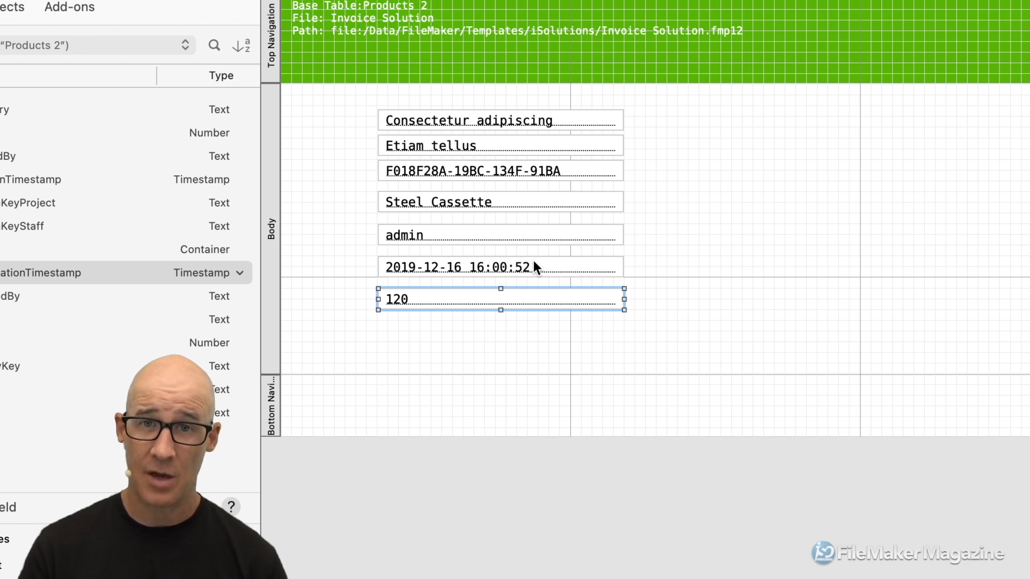
{"action": "key", "text": "super+b"}
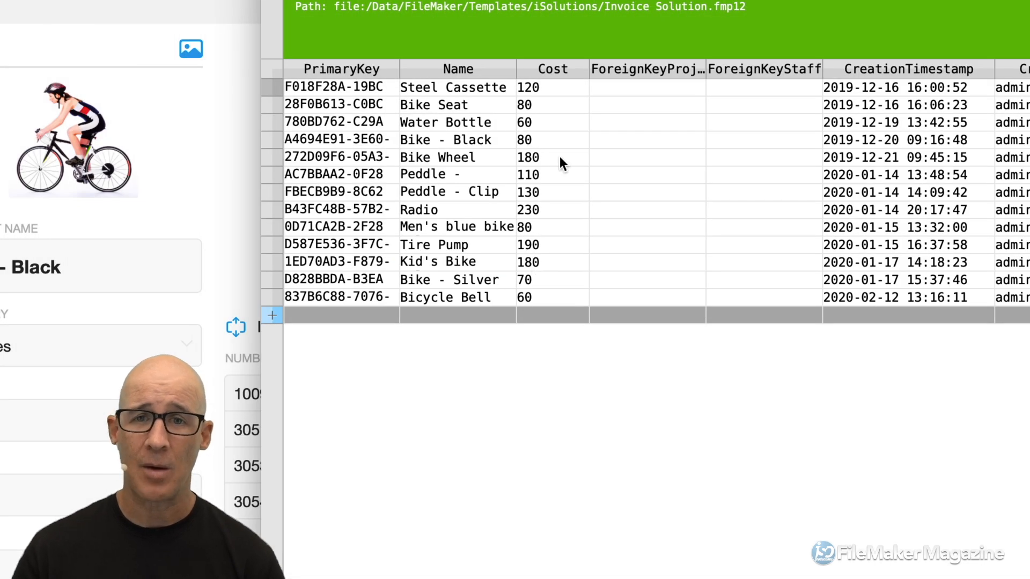
Add the Temp field to the table view and place its column directly after PrimaryKey
{"action": "right_click", "coordinate": [567, 71]}
{"action": "mouse_move", "coordinate": [684, 442]}
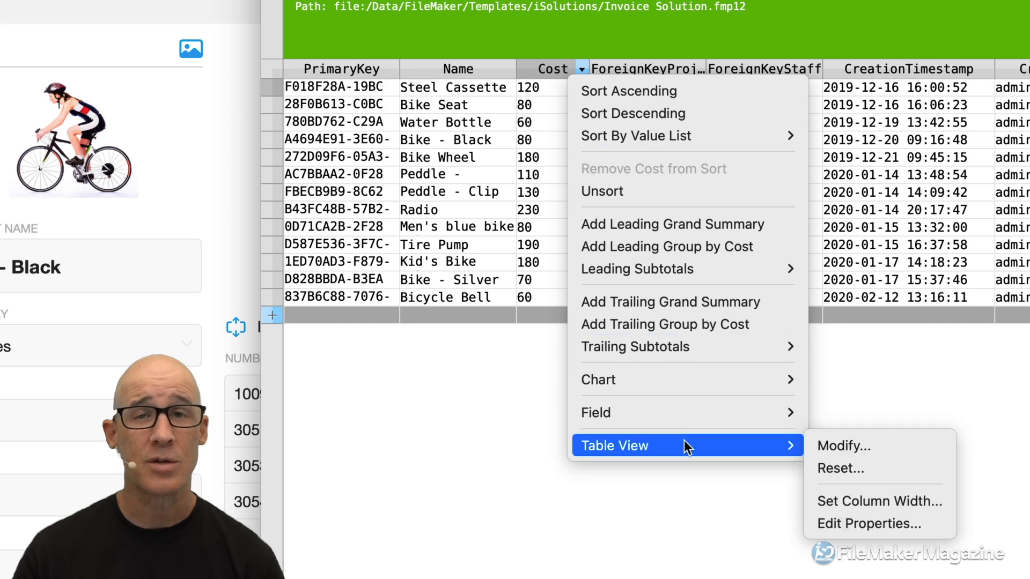
{"action": "left_click", "coordinate": [845, 445]}
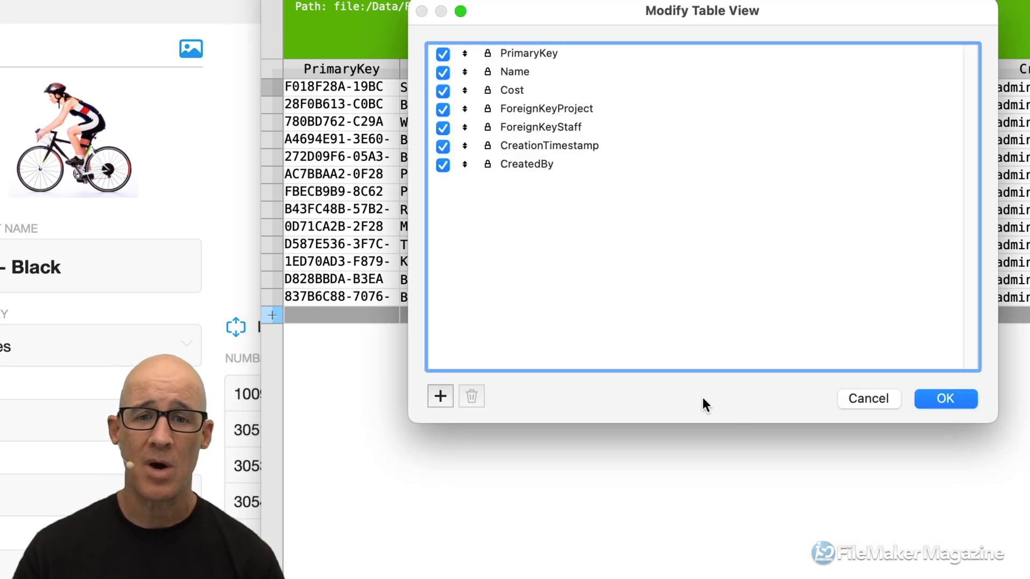
{"action": "left_click", "coordinate": [441, 397]}
{"action": "double_click", "coordinate": [497, 262]}
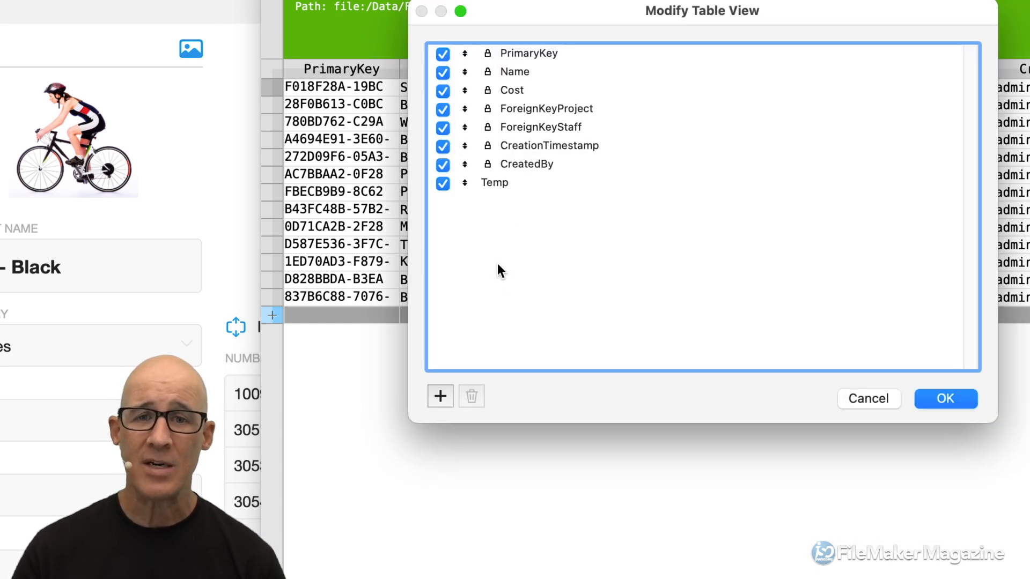
{"action": "left_click_drag", "start_coordinate": [465, 185], "coordinate": [491, 63]}
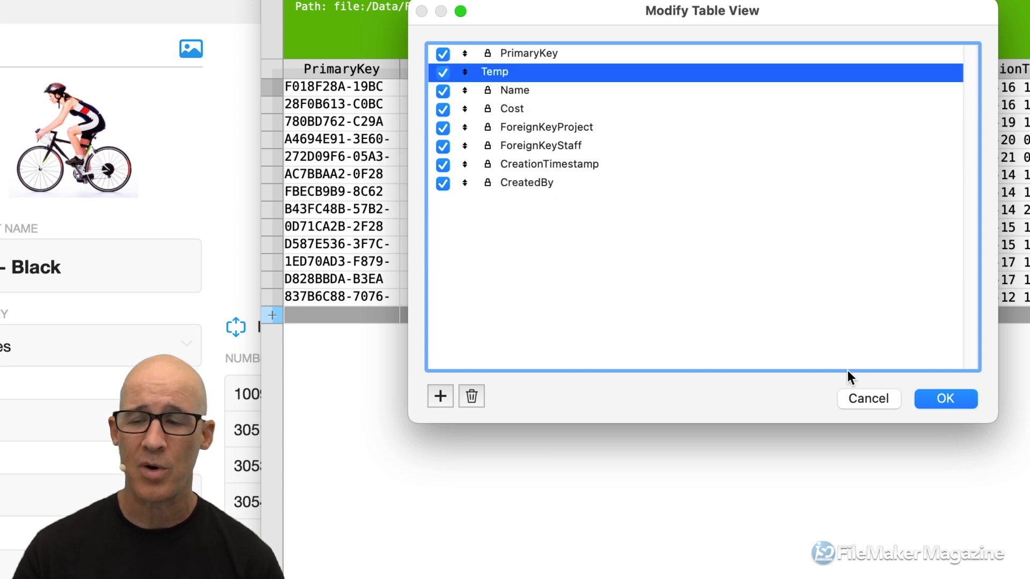
{"action": "left_click", "coordinate": [946, 399]}
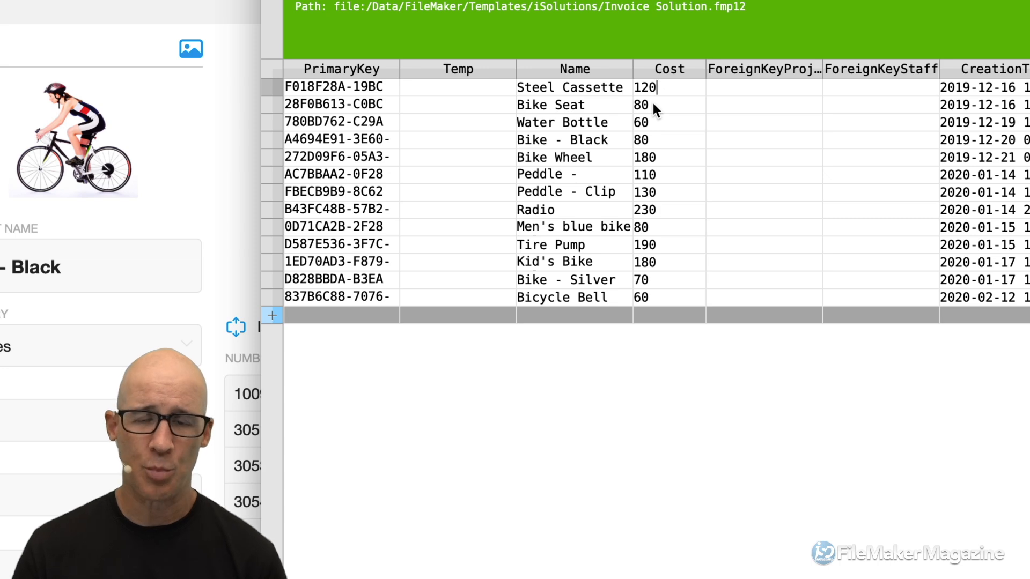
Place the cursor in the first record's Temp field and look up the Replace Field Contents command
{"action": "left_click", "coordinate": [474, 88]}
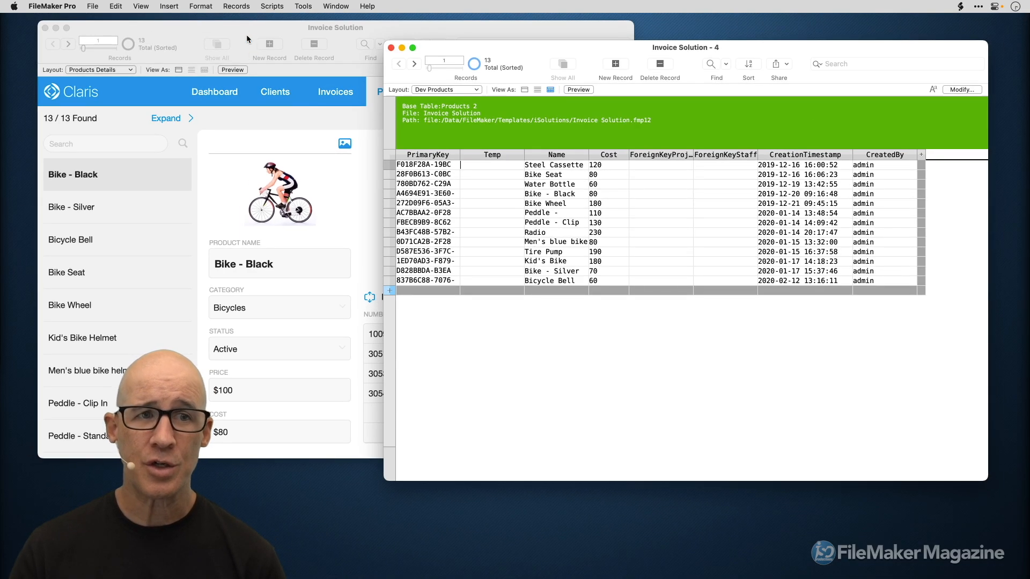
{"action": "left_click", "coordinate": [236, 6]}
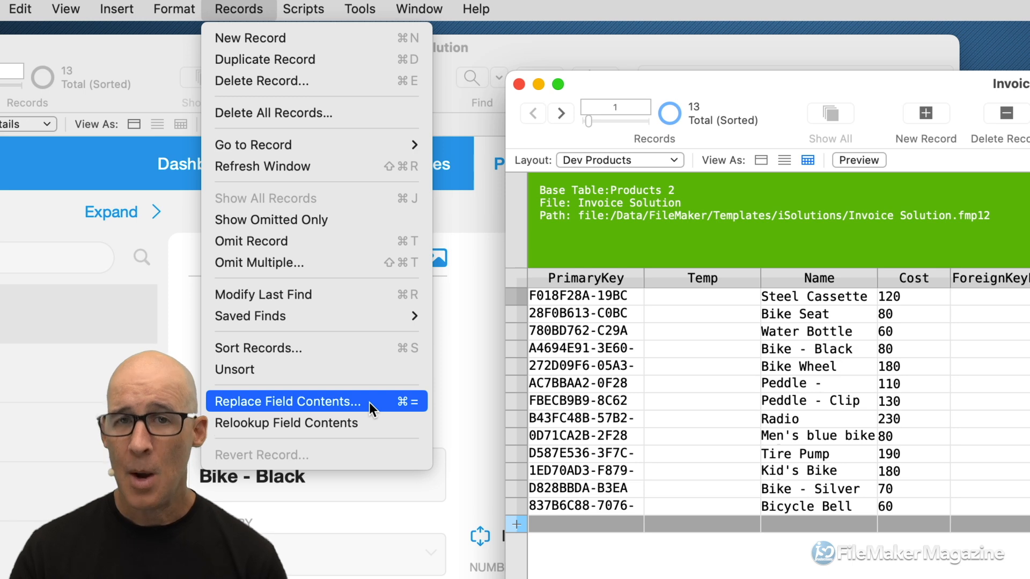
{"action": "left_click", "coordinate": [370, 402]}
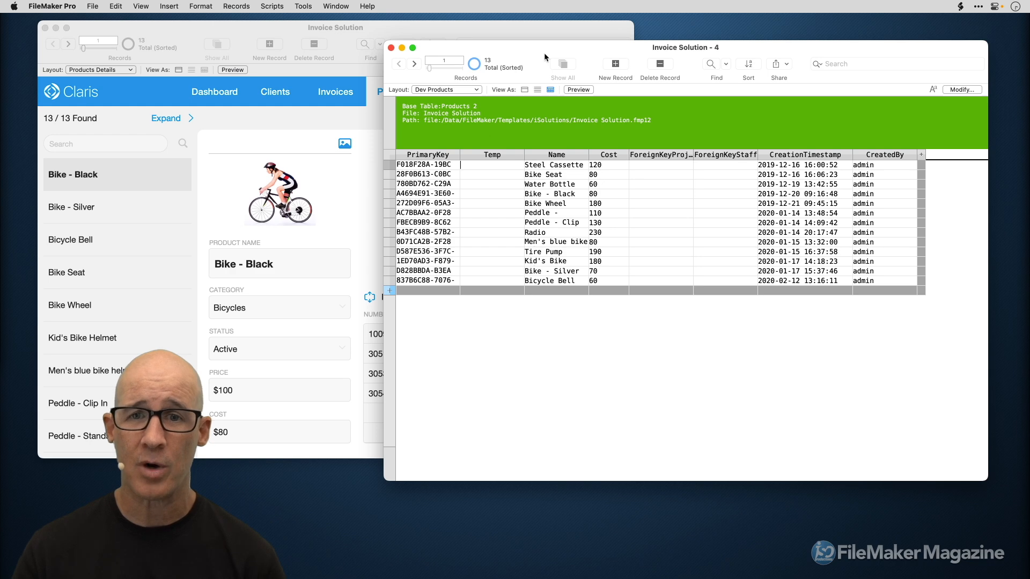
In Layout mode, add the line "About this table: Here is my documentation." below the file path in the Top Navigation text block
{"action": "left_click_drag", "start_coordinate": [543, 53], "coordinate": [502, 47]}
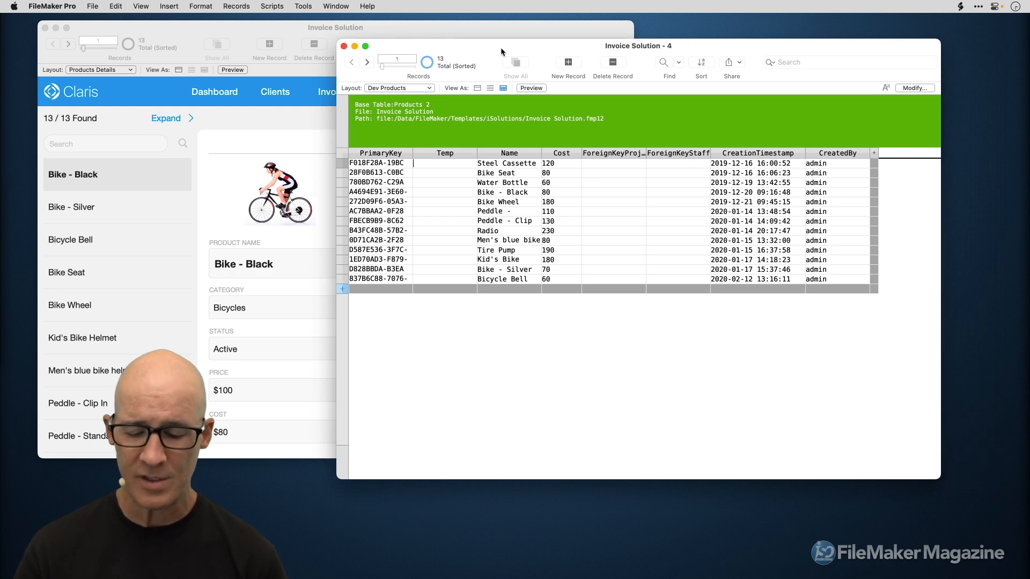
{"action": "key", "text": "super+l"}
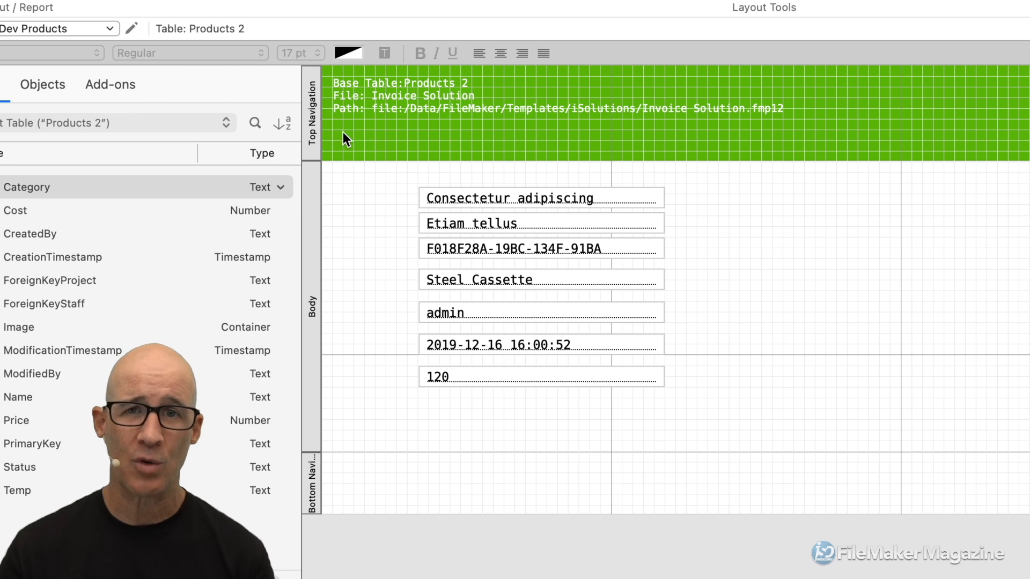
{"action": "left_click", "coordinate": [317, 120]}
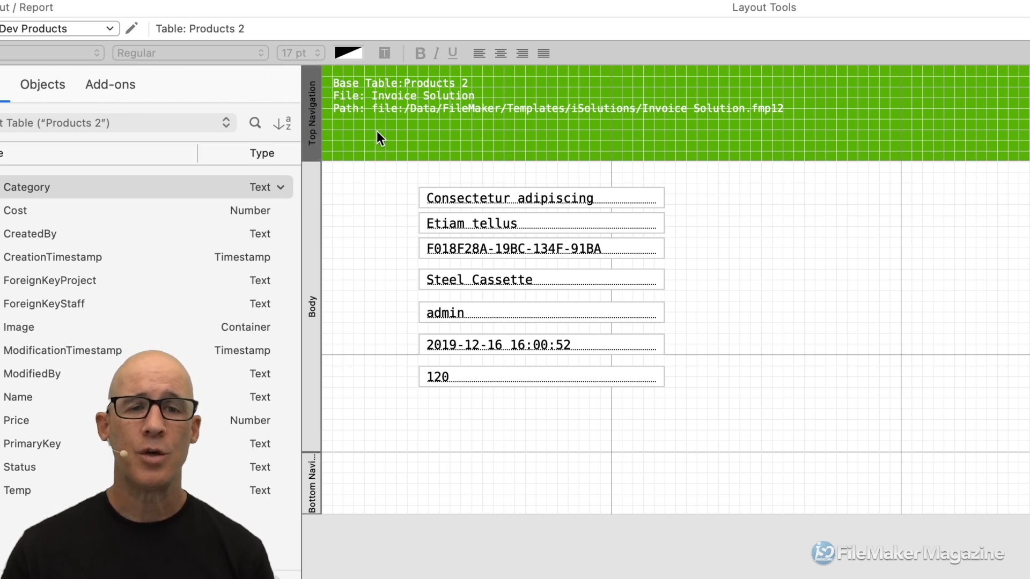
{"action": "left_click", "coordinate": [422, 108]}
{"action": "double_click", "coordinate": [764, 109]}
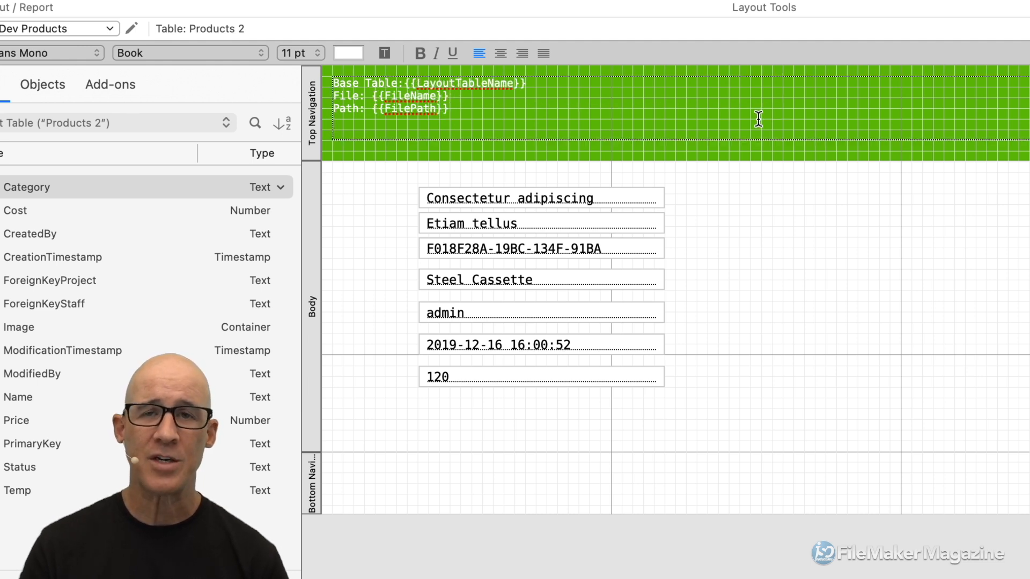
{"action": "type", "text": "About thie"}
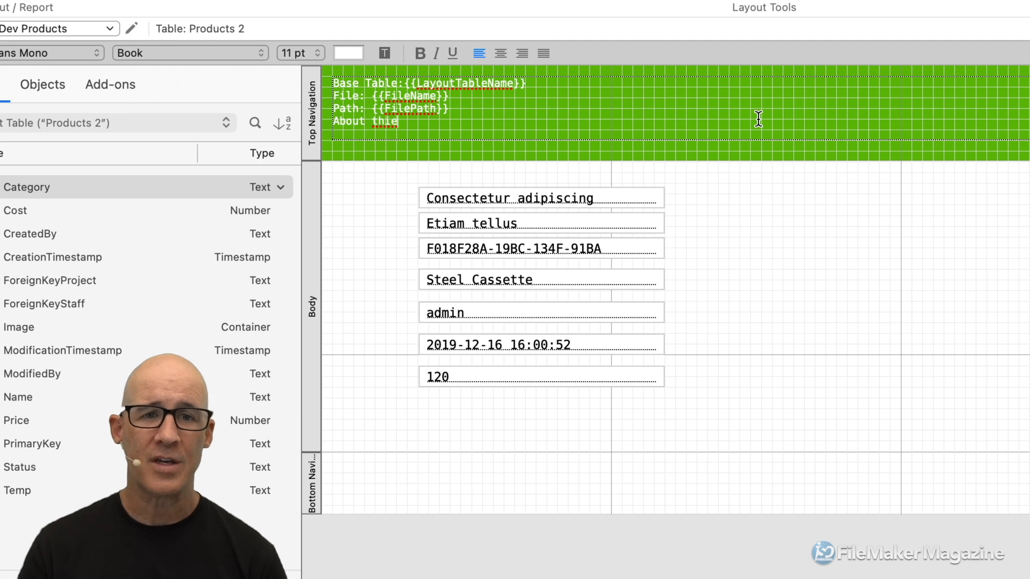
{"action": "key", "text": "BackSpace"}
{"action": "type", "text": "s table: "}
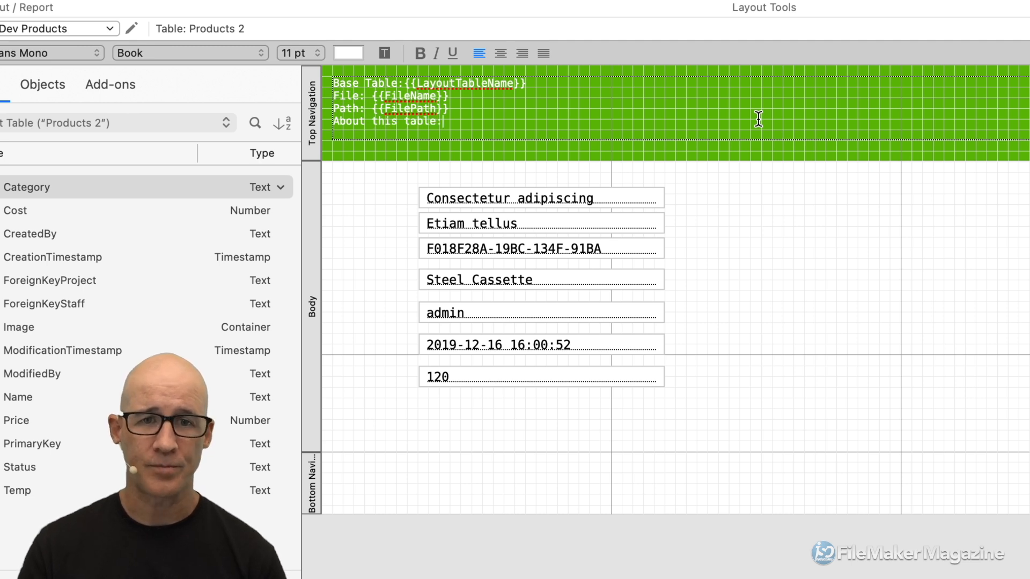
{"action": "type", "text": "Here is m"}
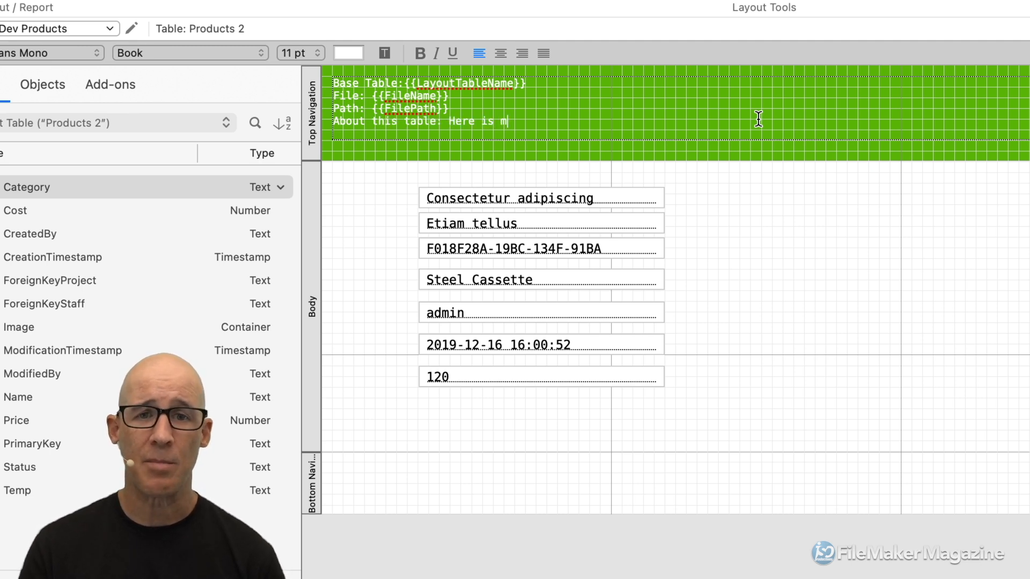
{"action": "type", "text": "y documenta"}
{"action": "key", "text": "BackSpace"}
{"action": "key", "text": "BackSpace"}
{"action": "key", "text": "BackSpace"}
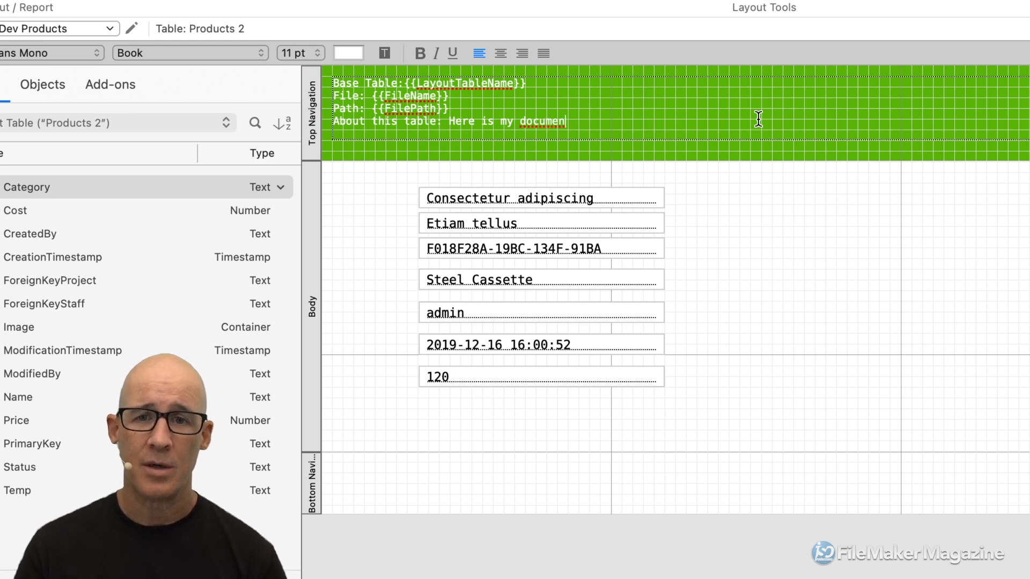
{"action": "type", "text": "ntation."}
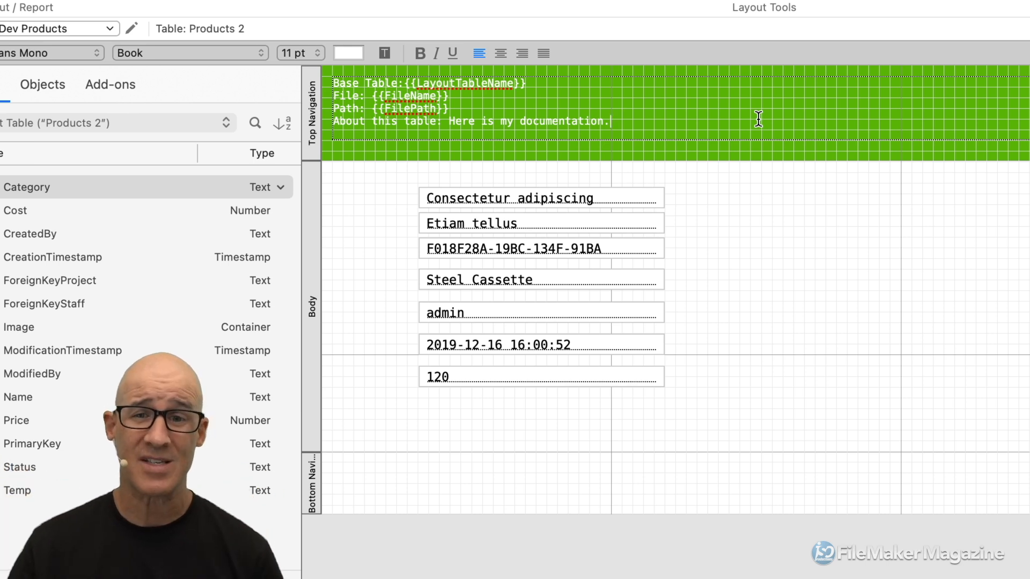
{"action": "key", "text": "Escape"}
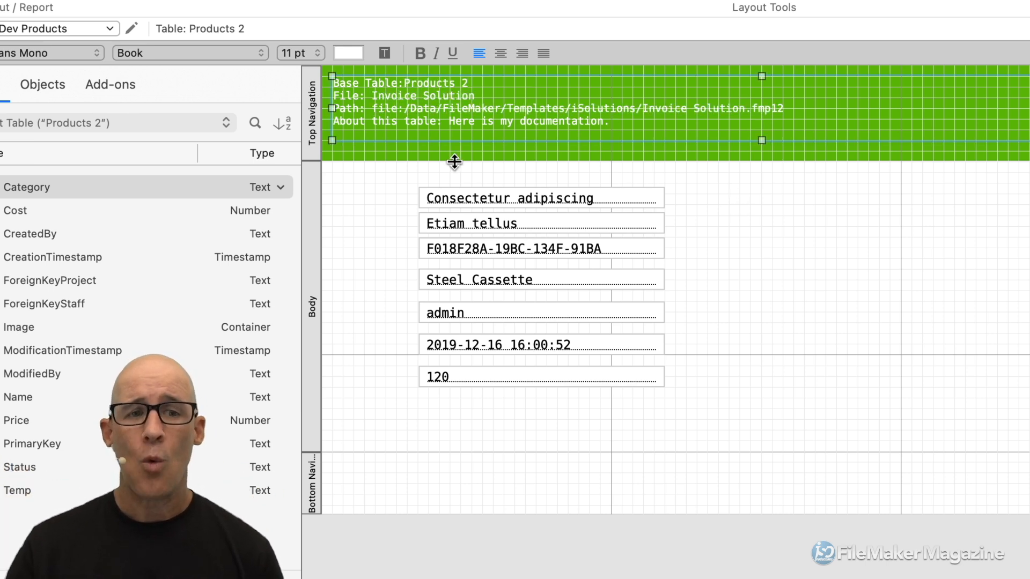
Create a Header part between Top Navigation and Body through Part Setup and adjust its height
{"action": "right_click", "coordinate": [435, 169]}
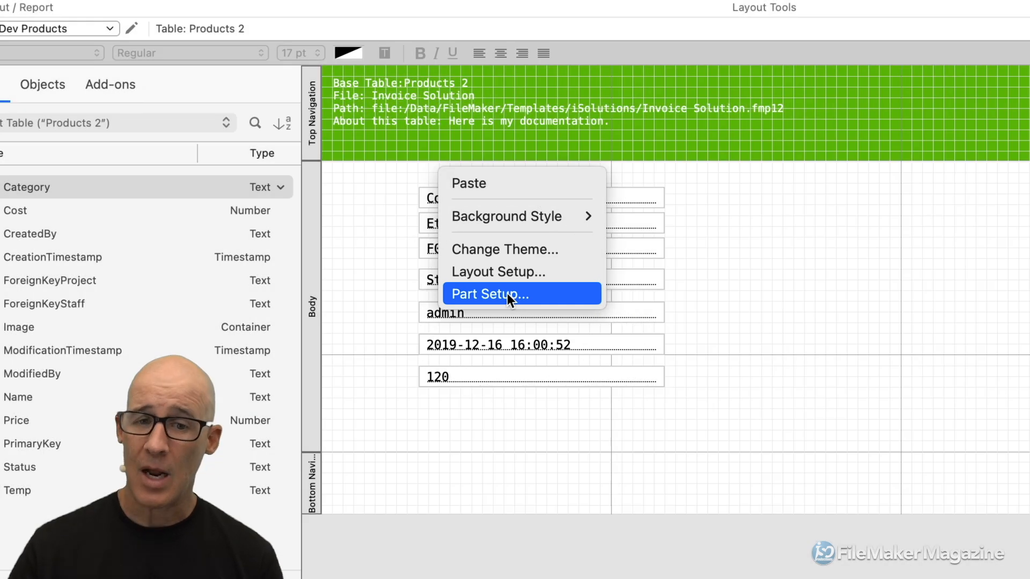
{"action": "left_click", "coordinate": [507, 293]}
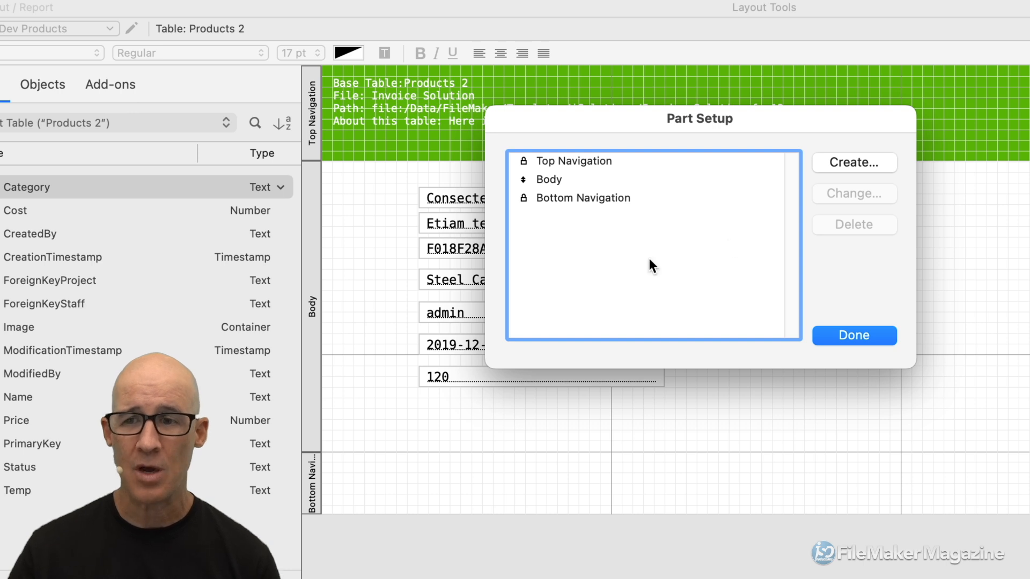
{"action": "left_click", "coordinate": [858, 161]}
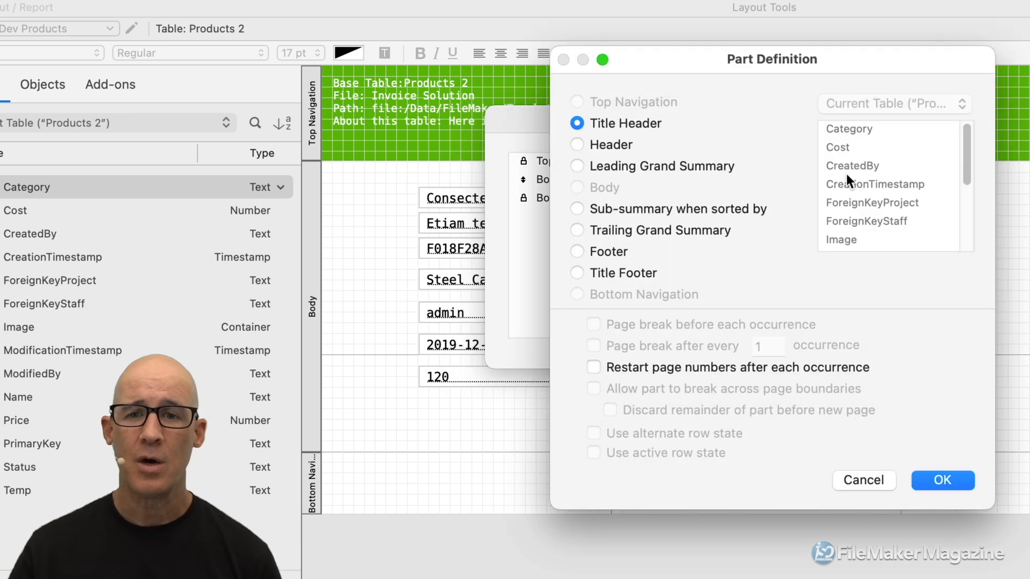
{"action": "left_click", "coordinate": [616, 144]}
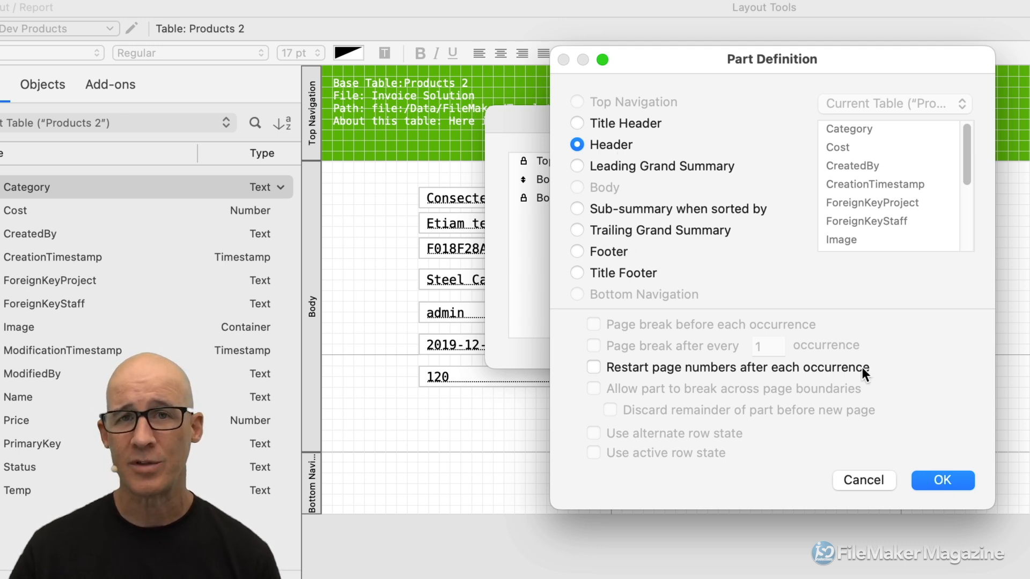
{"action": "left_click", "coordinate": [964, 479]}
{"action": "left_click", "coordinate": [864, 338]}
{"action": "left_click_drag", "start_coordinate": [361, 179], "coordinate": [367, 197]}
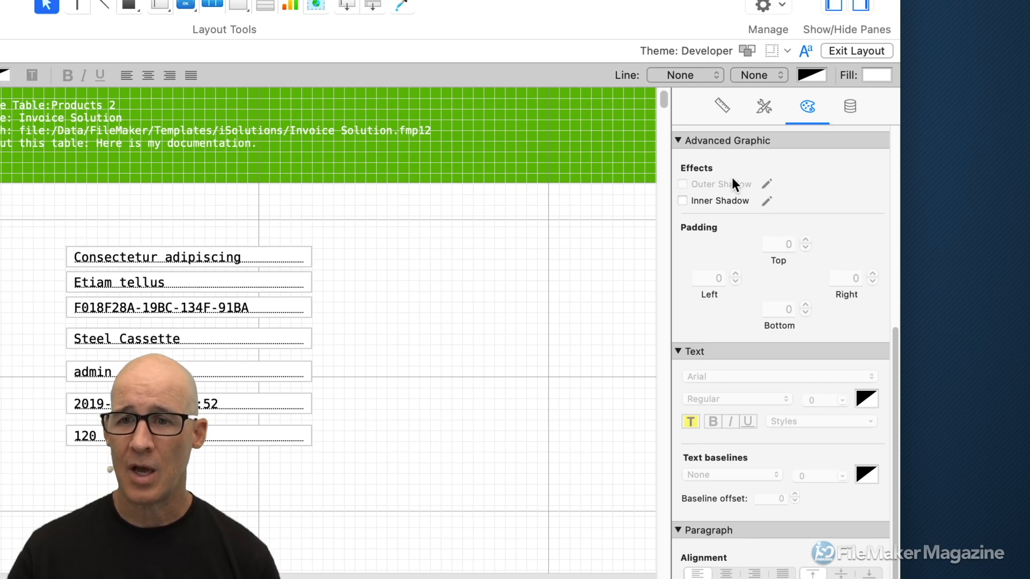
Fill the new Header part with a solid light gray and deselect it
{"action": "scroll", "coordinate": [776, 168], "scroll_direction": "up", "scroll_amount": 5}
{"action": "left_click", "coordinate": [741, 321]}
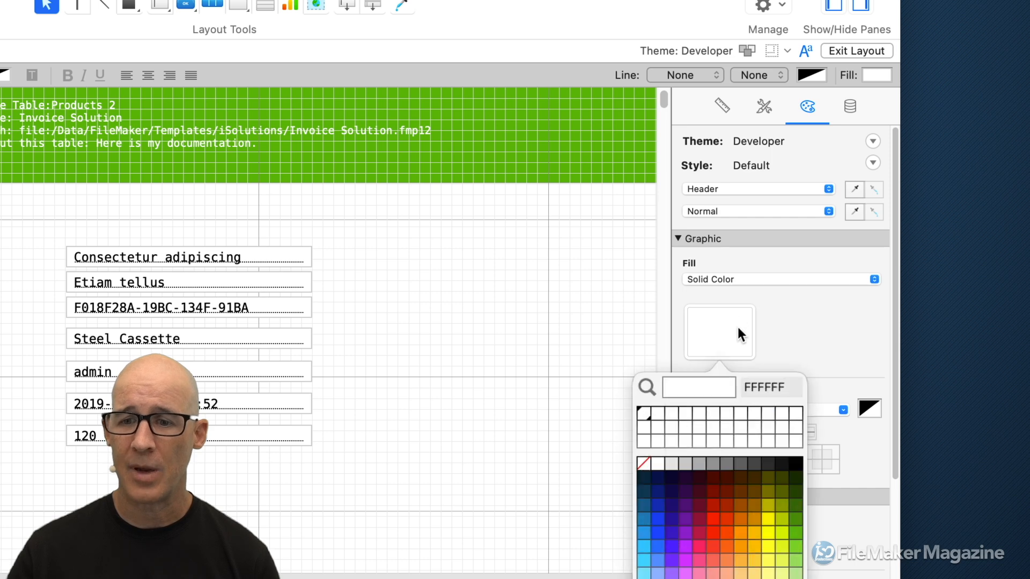
{"action": "left_click", "coordinate": [678, 459]}
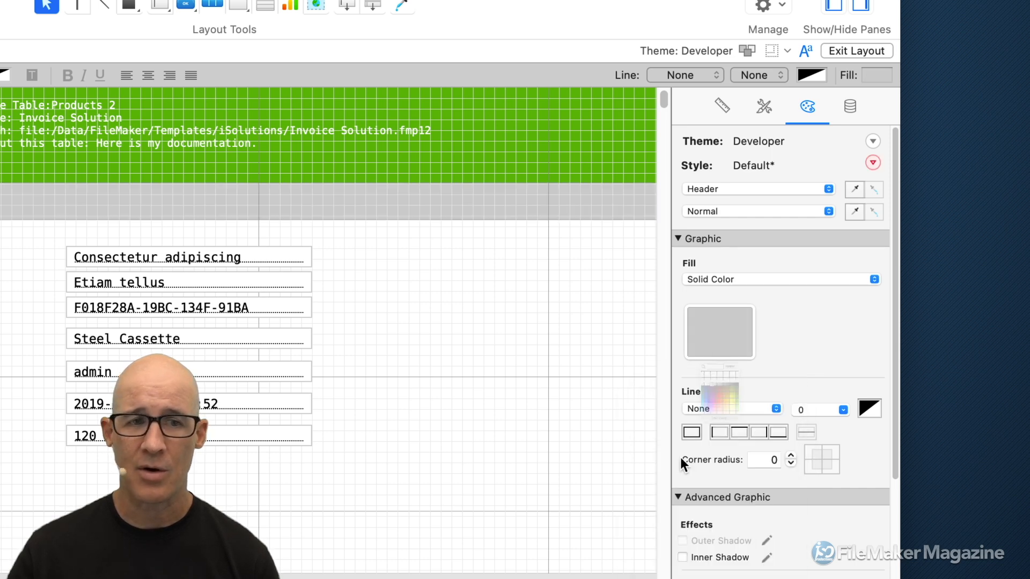
{"action": "left_click", "coordinate": [528, 363]}
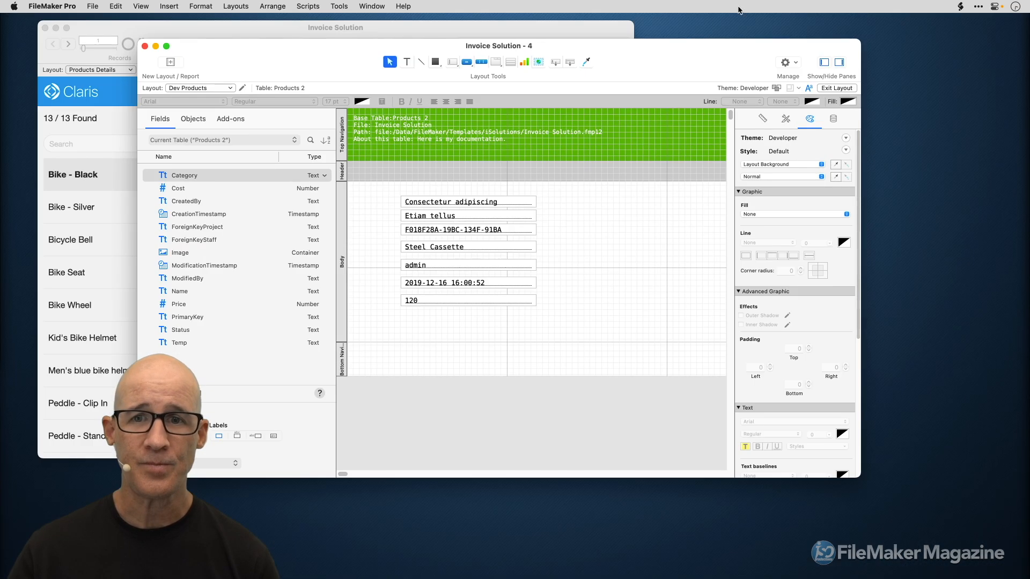
{"action": "left_click_drag", "start_coordinate": [686, 45], "coordinate": [796, 47]}
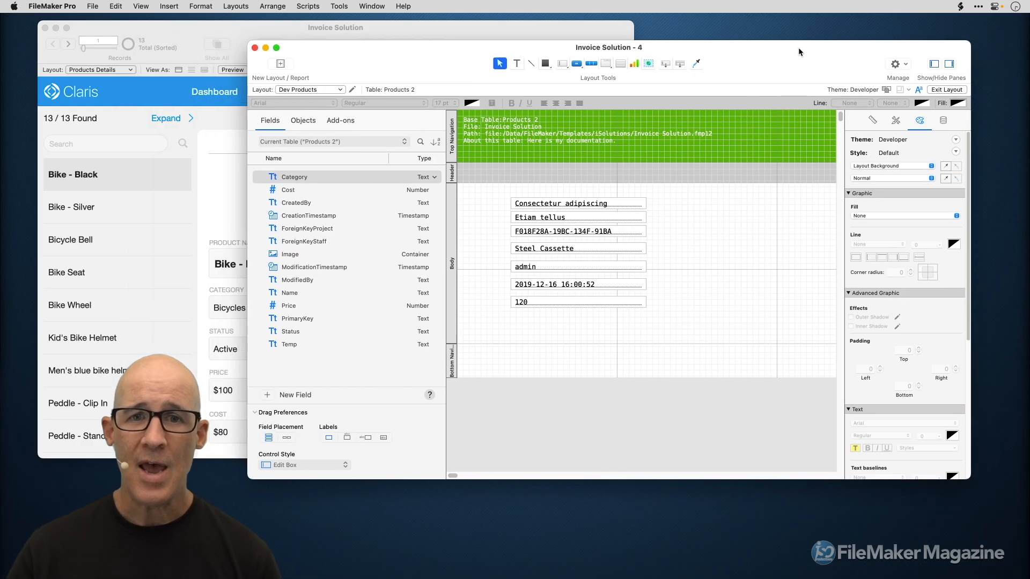
Draw a button in the gray Header part and label it "Replace"
{"action": "left_click", "coordinate": [577, 64]}
{"action": "left_click_drag", "start_coordinate": [521, 163], "coordinate": [573, 181]}
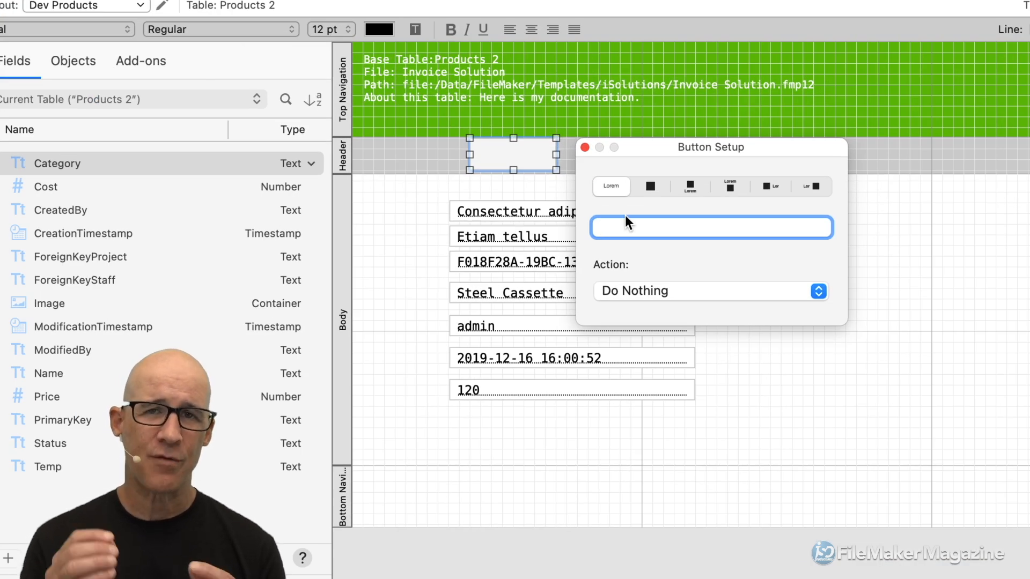
{"action": "type", "text": "Replace"}
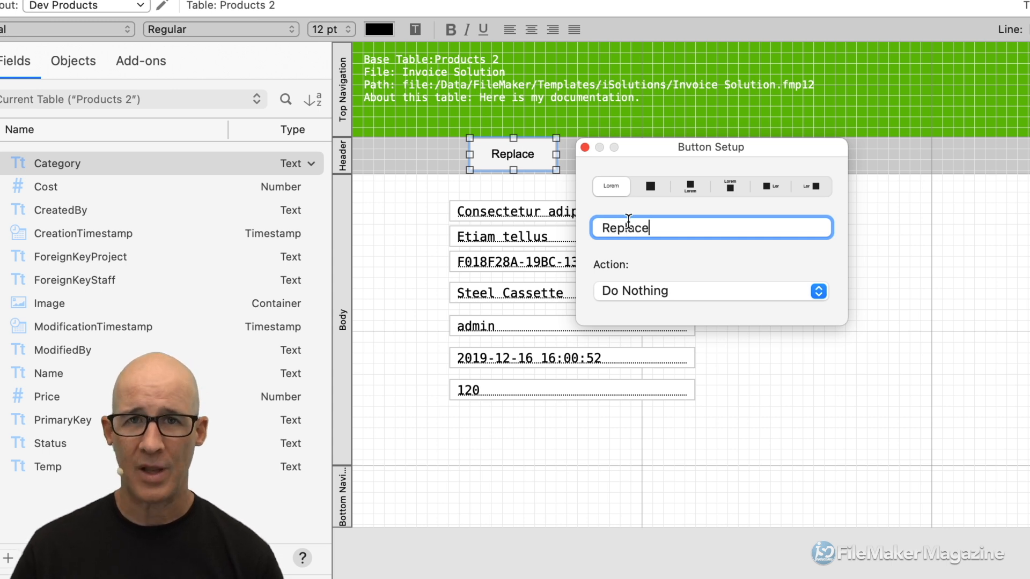
Assign the Replace button a single-step Replace Field Contents action with its dialog on, and close the button setup
{"action": "left_click", "coordinate": [658, 291]}
{"action": "left_click", "coordinate": [674, 330]}
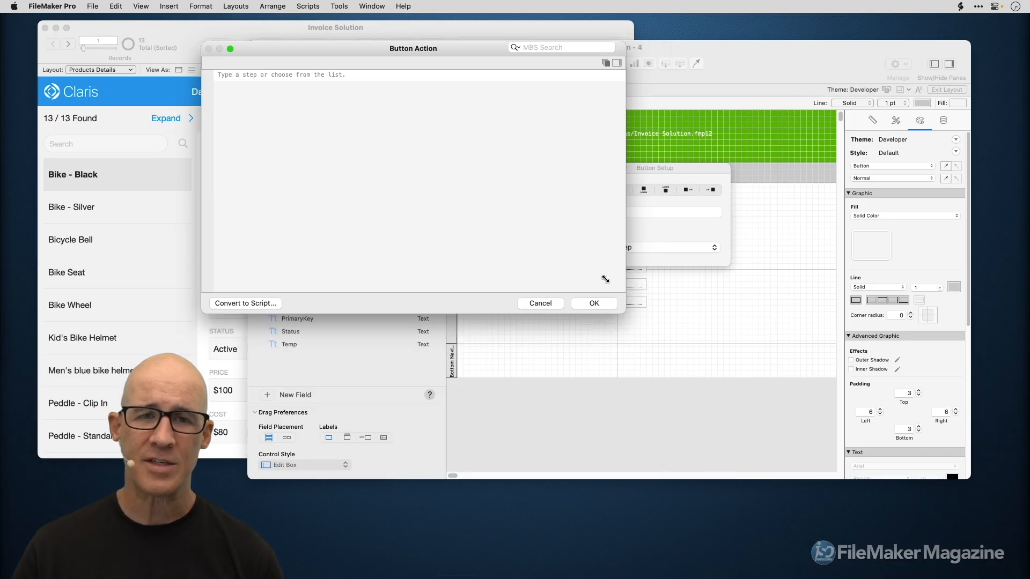
{"action": "left_click_drag", "start_coordinate": [429, 49], "coordinate": [684, 139]}
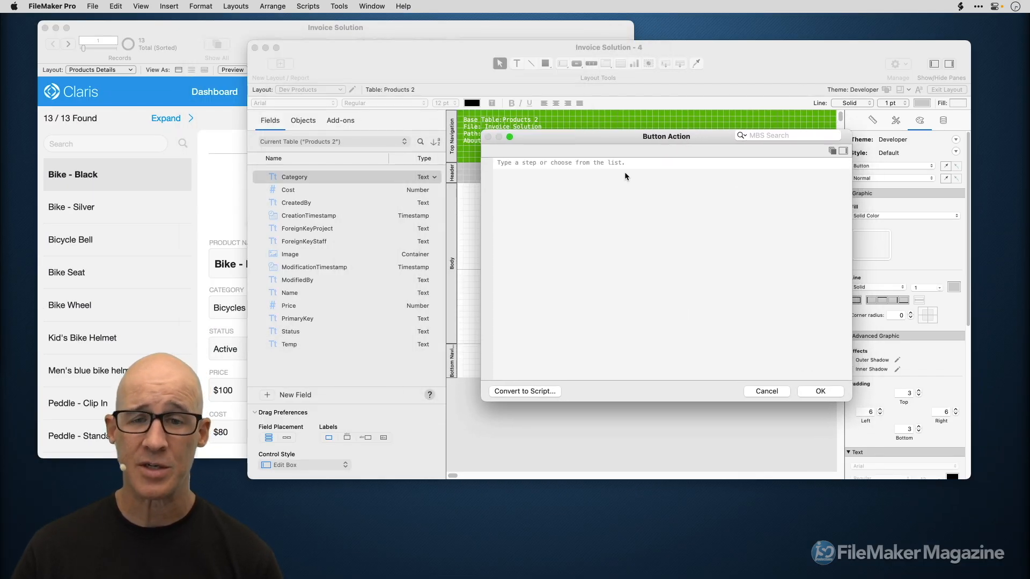
{"action": "type", "text": "repl"}
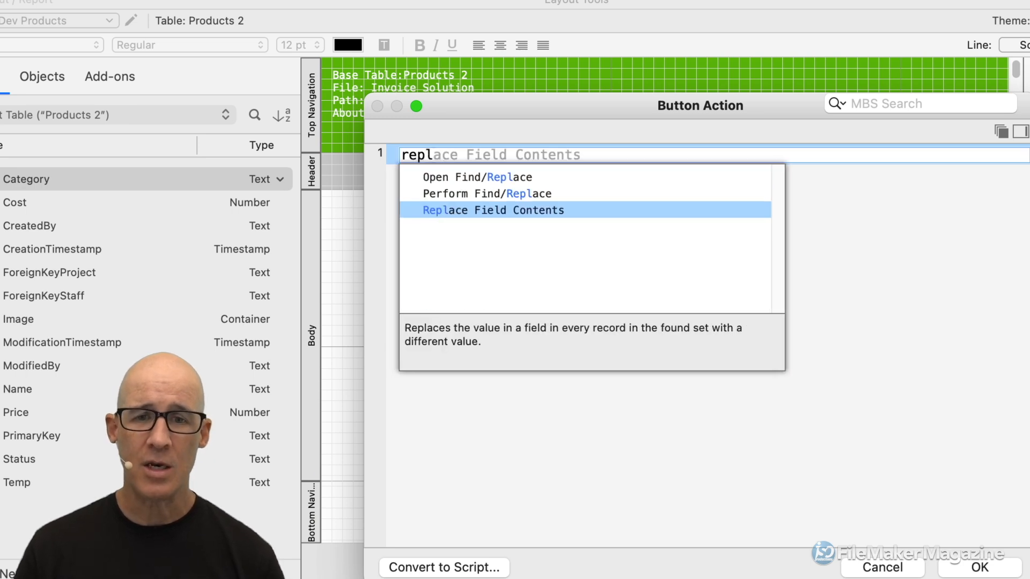
{"action": "key", "text": "Return"}
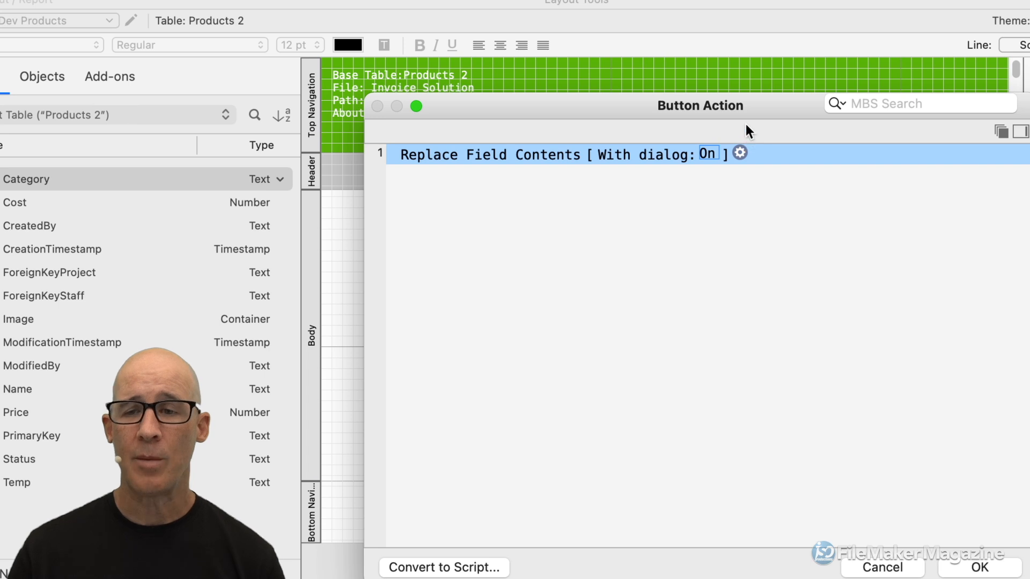
{"action": "left_click", "coordinate": [740, 153]}
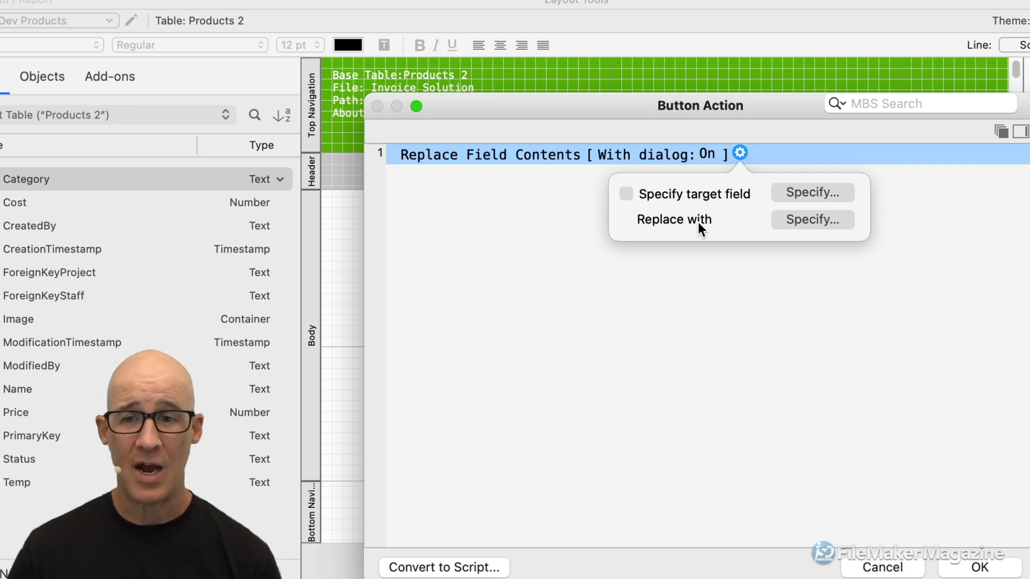
{"action": "left_click", "coordinate": [515, 180]}
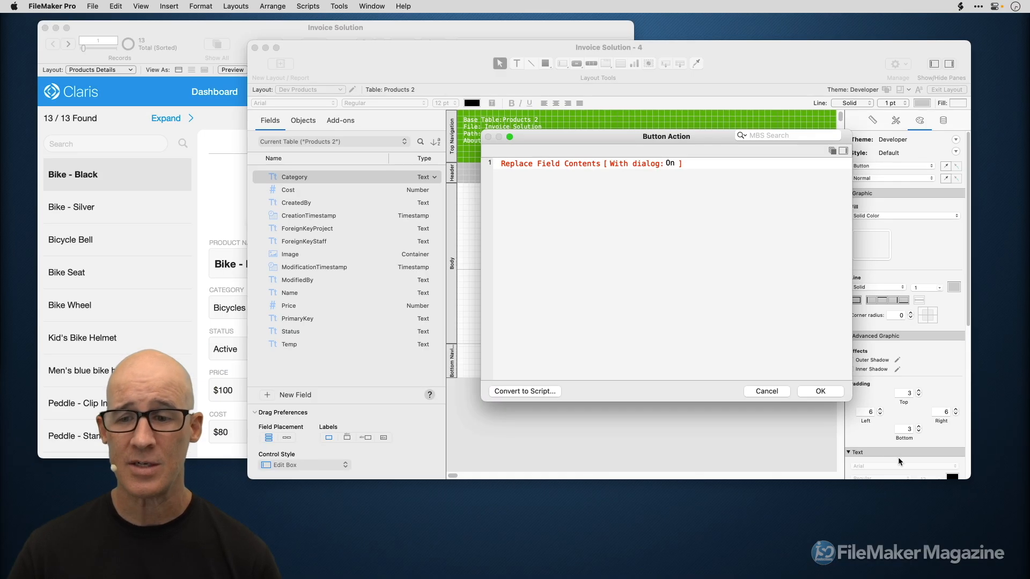
{"action": "left_click", "coordinate": [820, 391]}
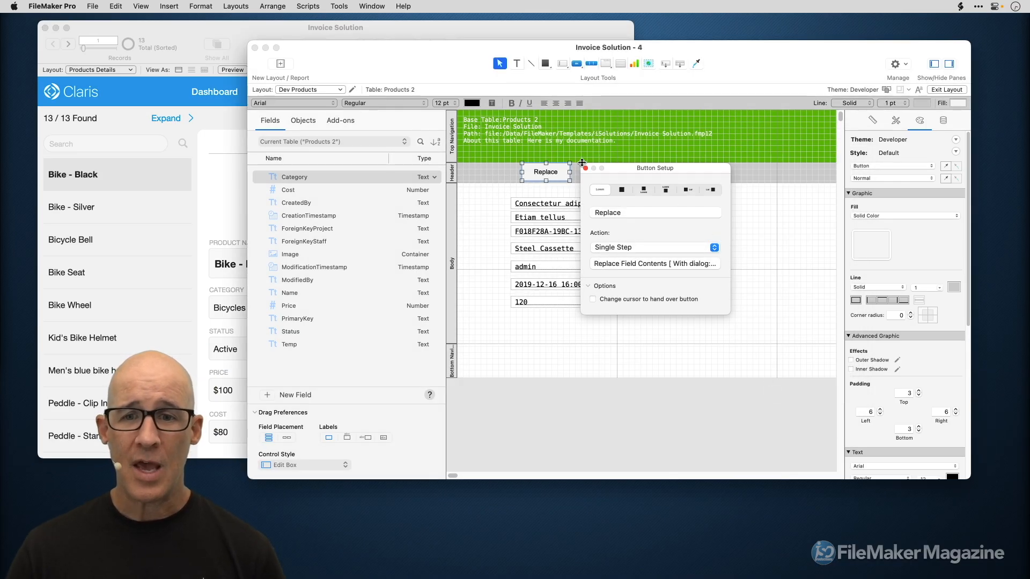
{"action": "left_click", "coordinate": [585, 167]}
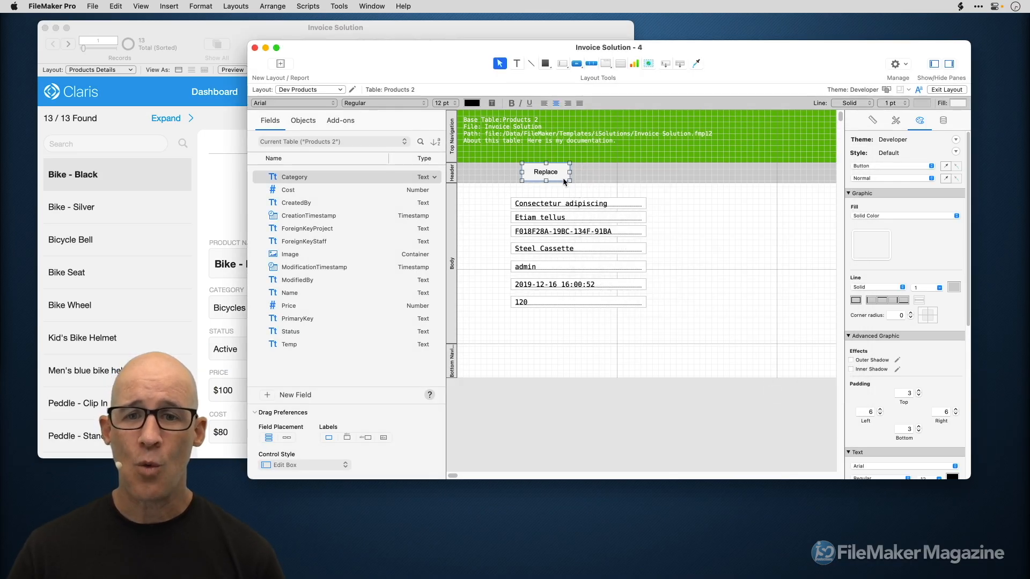
Increase the Header part's height slightly and move the Replace button to the left end of the Header
{"action": "left_click", "coordinate": [453, 176]}
{"action": "left_click_drag", "start_coordinate": [470, 184], "coordinate": [471, 190]}
{"action": "left_click_drag", "start_coordinate": [553, 174], "coordinate": [492, 178]}
Switch the Dev Products layout to Browse mode, then widen and reposition its window
{"action": "key", "text": "super+b"}
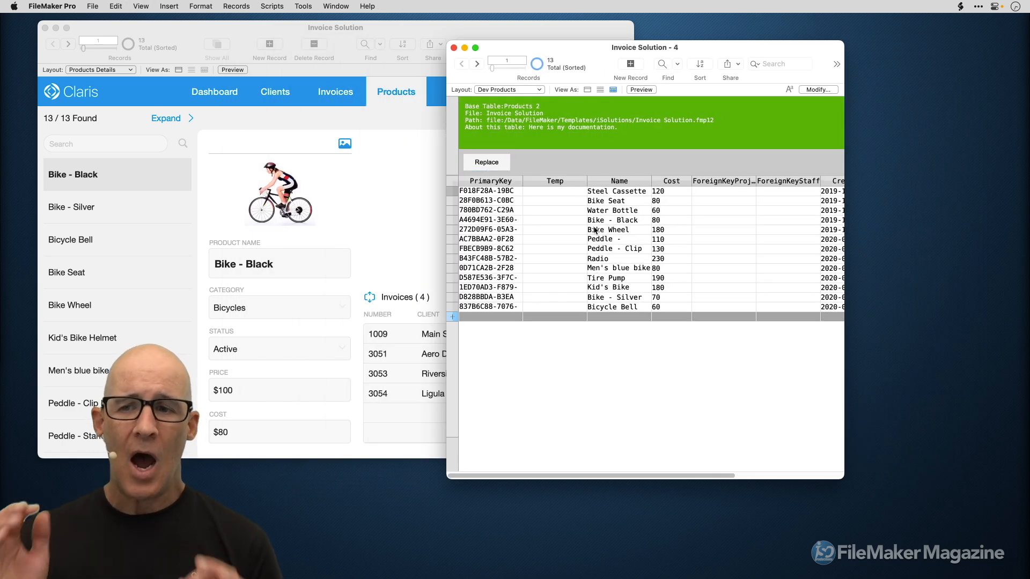
{"action": "left_click_drag", "start_coordinate": [842, 482], "coordinate": [941, 464]}
{"action": "left_click_drag", "start_coordinate": [695, 50], "coordinate": [707, 56]}
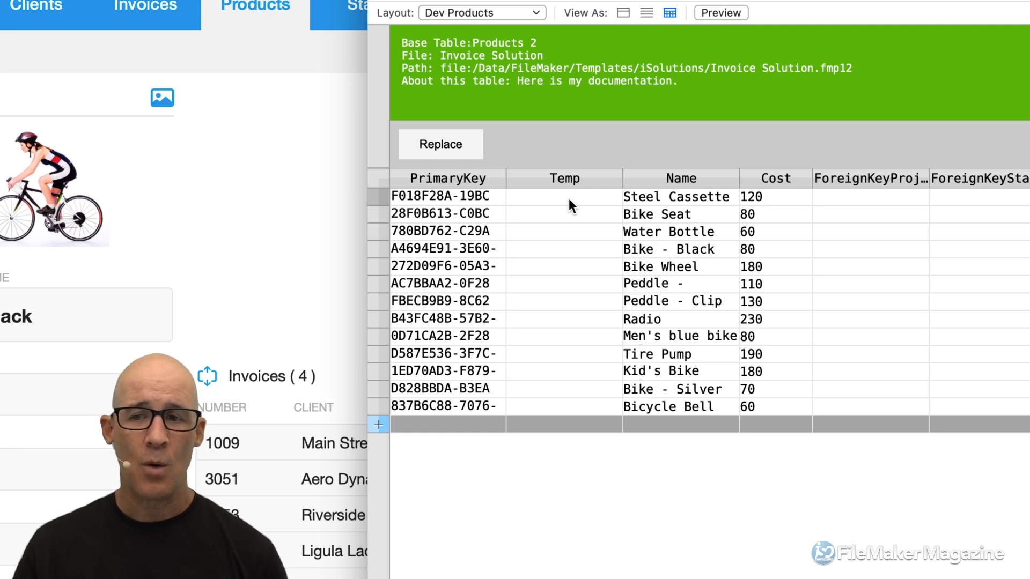
Use the Replace button to fill the Temp field in all found records with the calculated result Cost * 2
{"action": "left_click", "coordinate": [759, 199]}
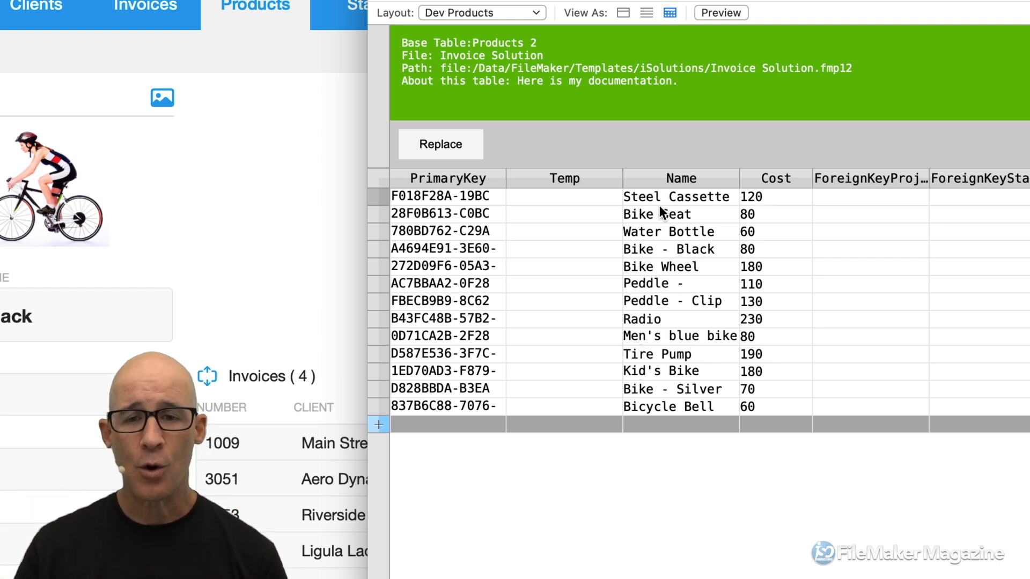
{"action": "left_click", "coordinate": [572, 196]}
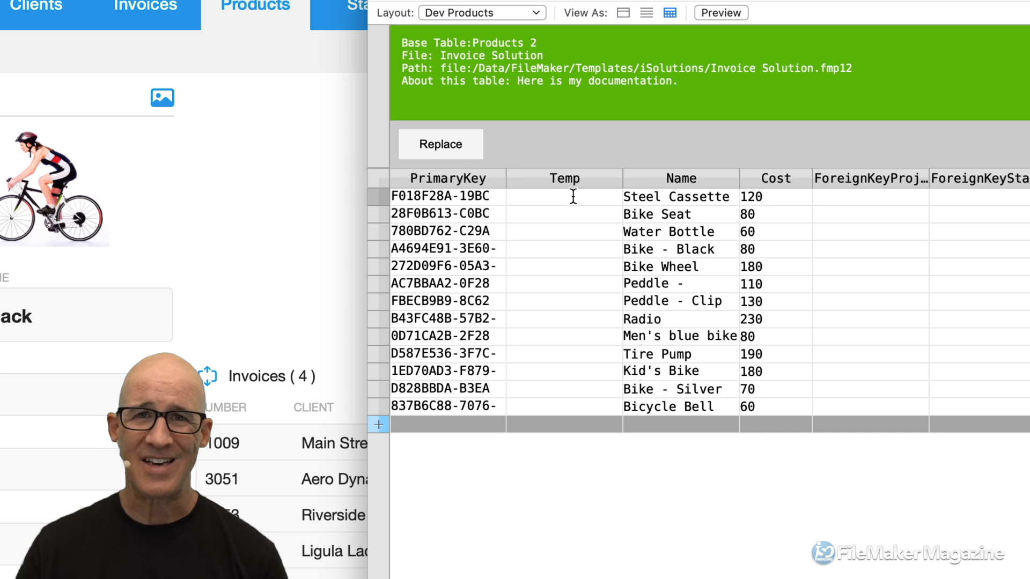
{"action": "left_click", "coordinate": [452, 142]}
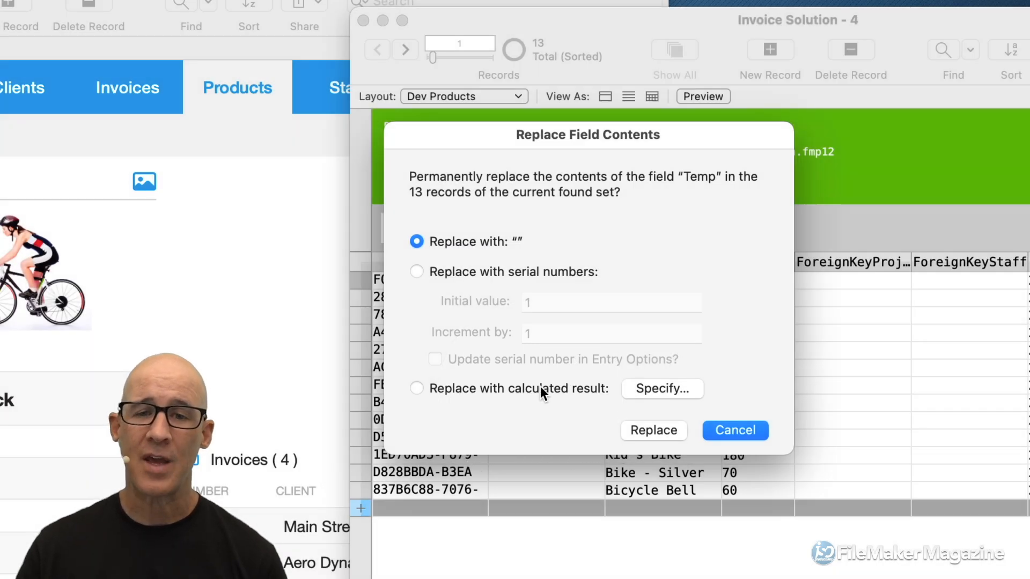
{"action": "left_click", "coordinate": [539, 386]}
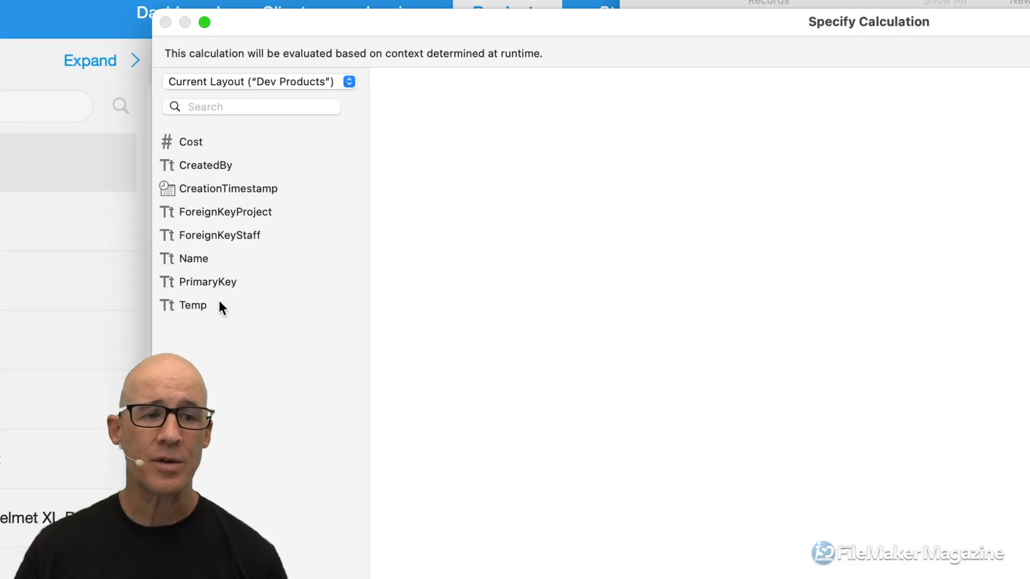
{"action": "double_click", "coordinate": [211, 142]}
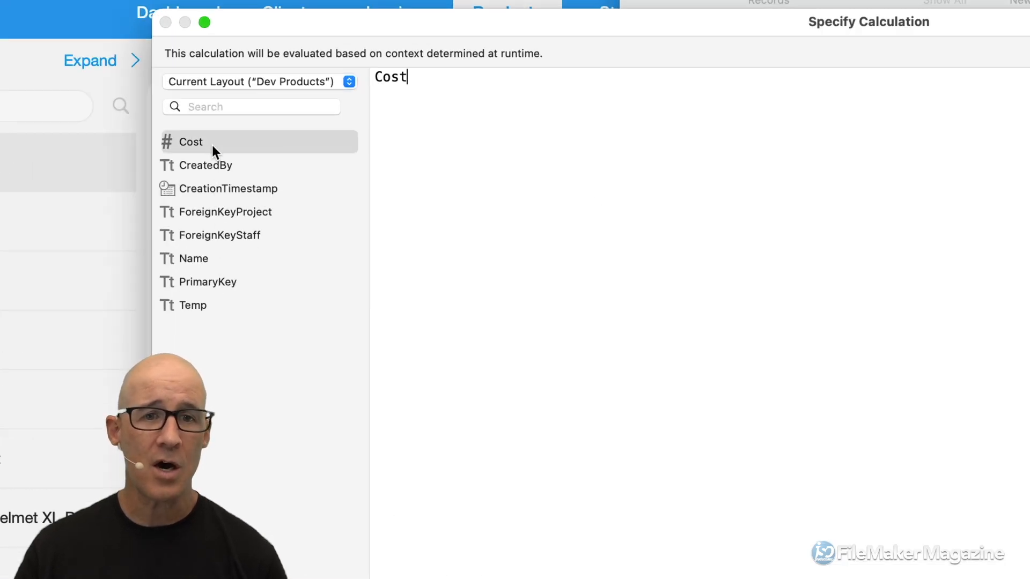
{"action": "type", "text": "* 2"}
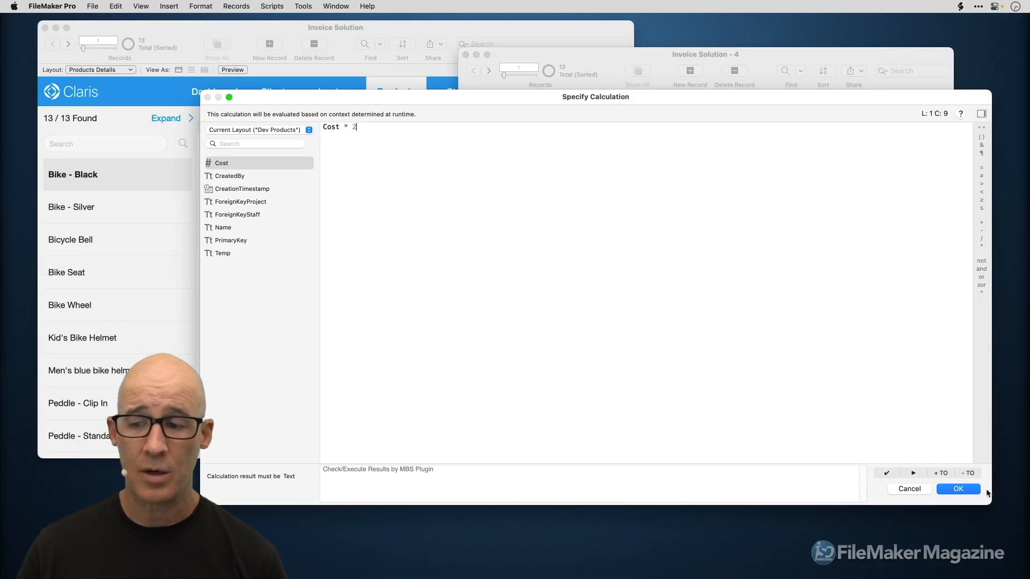
{"action": "left_click_drag", "start_coordinate": [562, 93], "coordinate": [768, 119]}
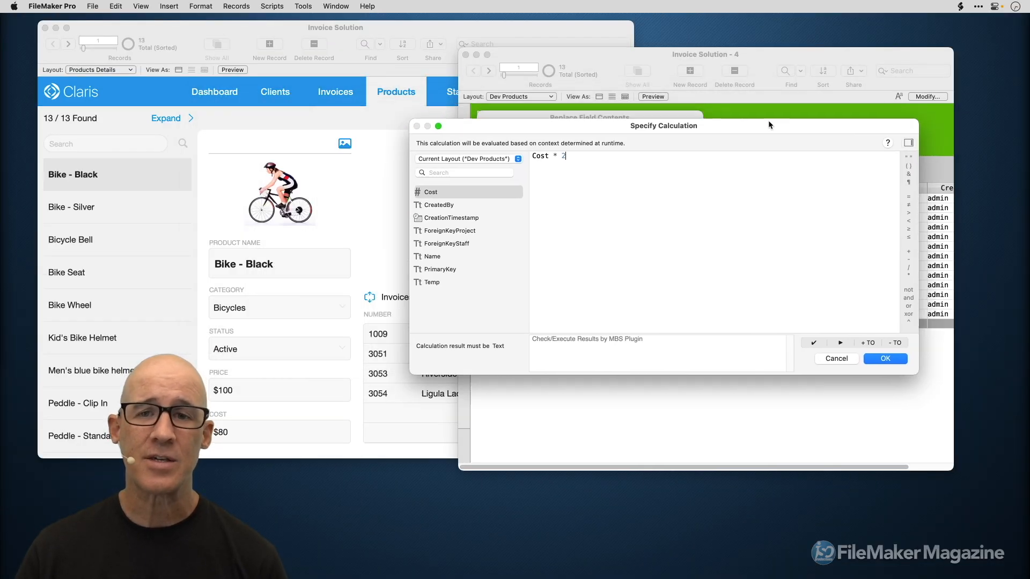
{"action": "left_click", "coordinate": [885, 363]}
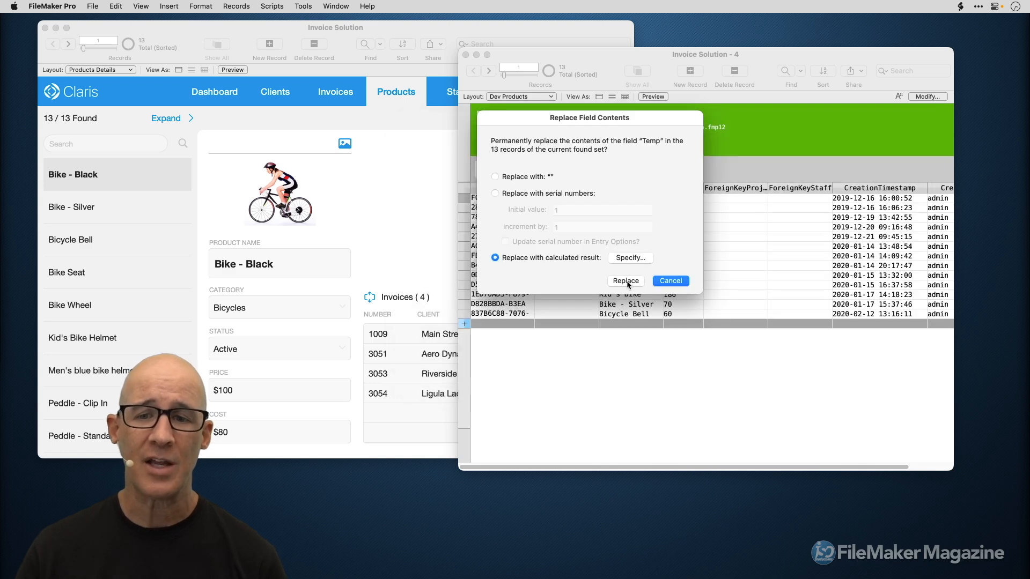
{"action": "left_click", "coordinate": [630, 284]}
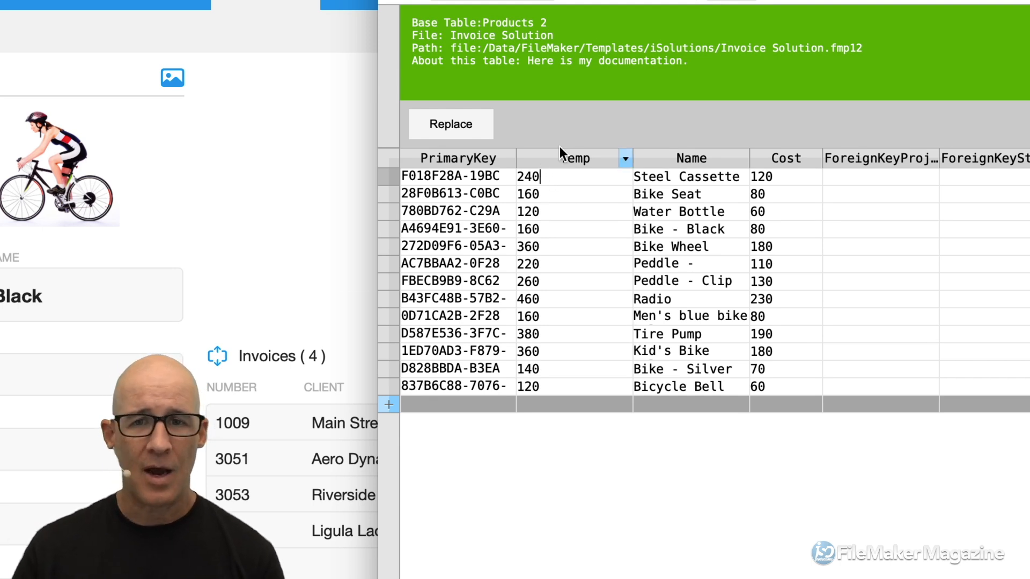
Try the Replace button on the first record's Cost field and cancel the replacement
{"action": "left_click", "coordinate": [787, 174]}
{"action": "left_click", "coordinate": [466, 127]}
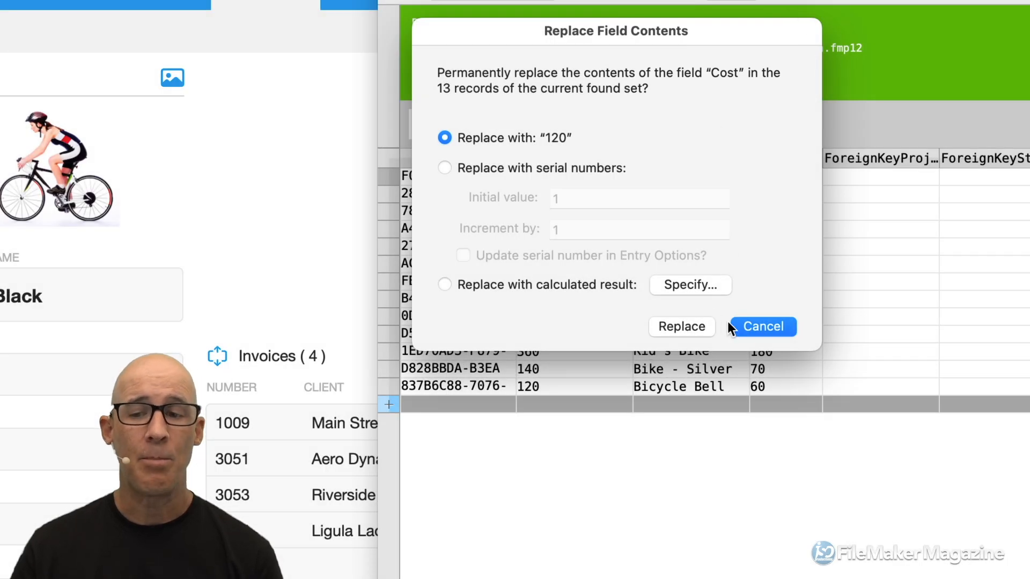
{"action": "left_click", "coordinate": [743, 326]}
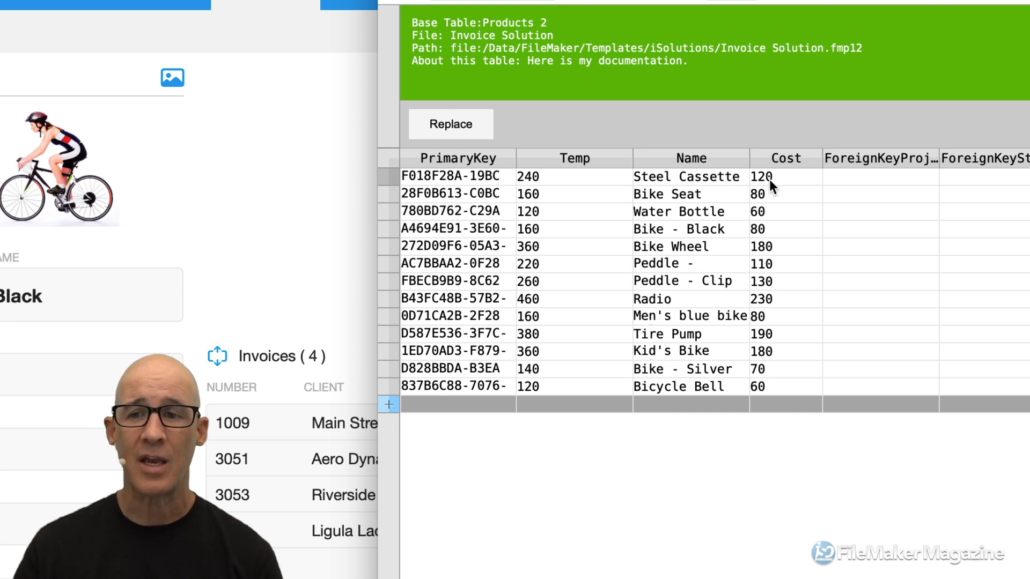
{"action": "left_click", "coordinate": [927, 173]}
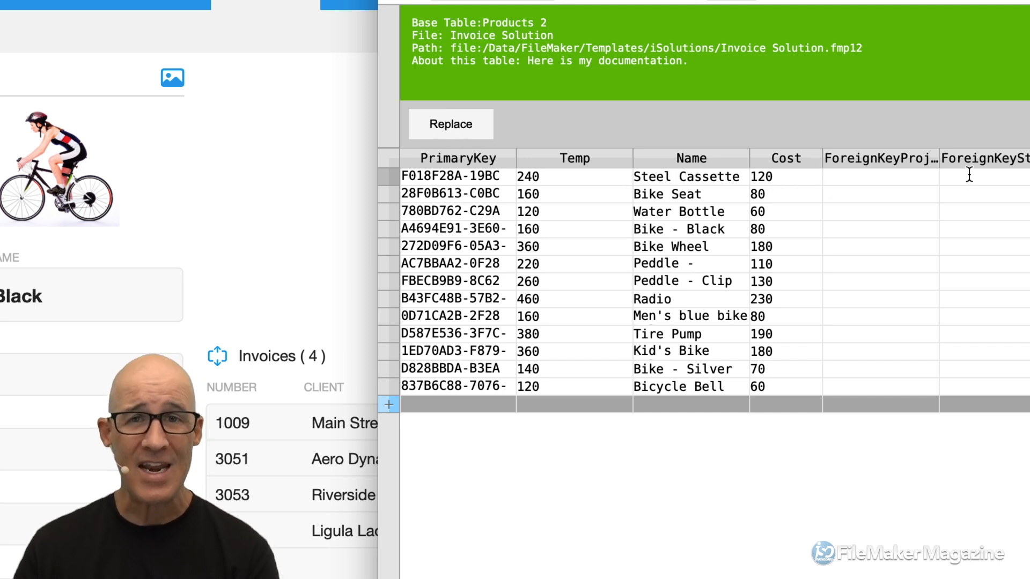
{"action": "left_click", "coordinate": [968, 173]}
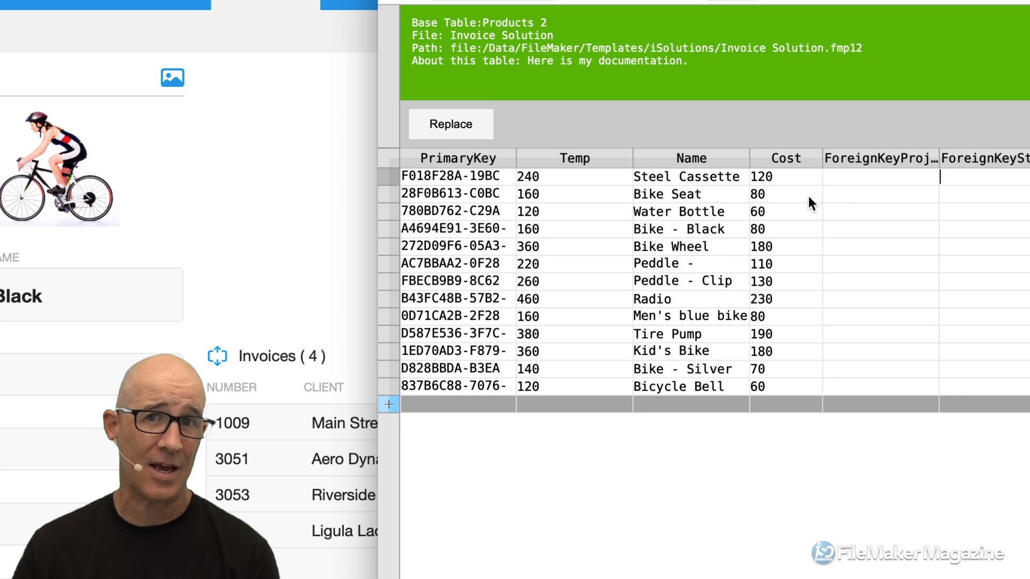
{"action": "left_click", "coordinate": [654, 177]}
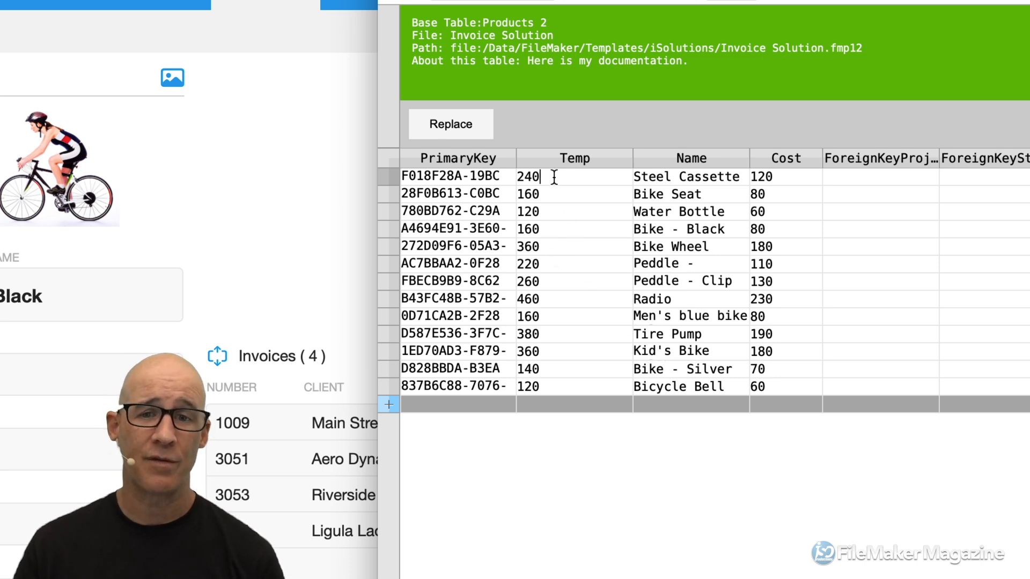
{"action": "left_click_drag", "start_coordinate": [428, 176], "coordinate": [397, 164]}
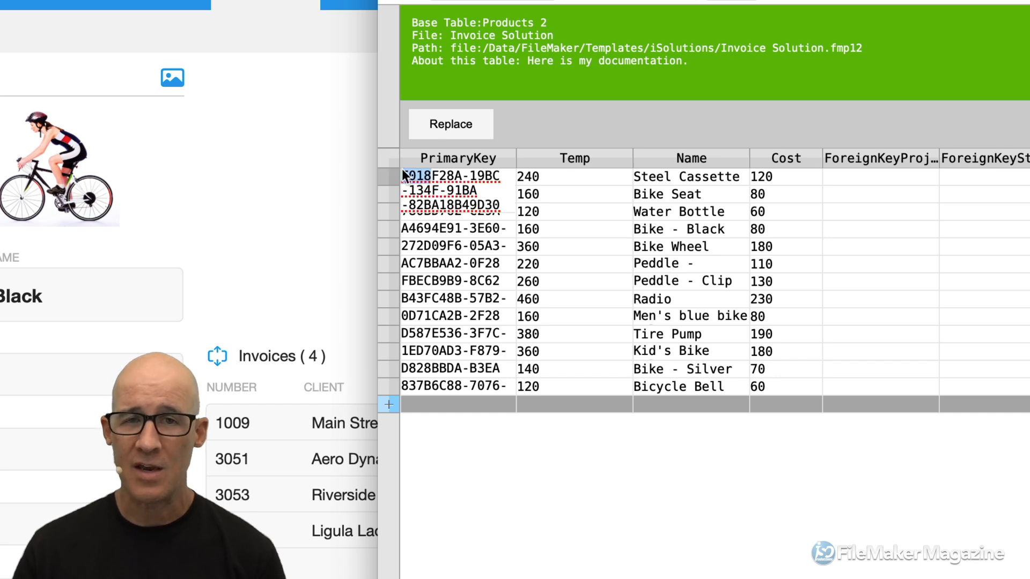
Start a calculated replacement for the Temp field with the Replace button and insert the Left function in the calculation
{"action": "left_click", "coordinate": [568, 176]}
{"action": "left_click", "coordinate": [474, 130]}
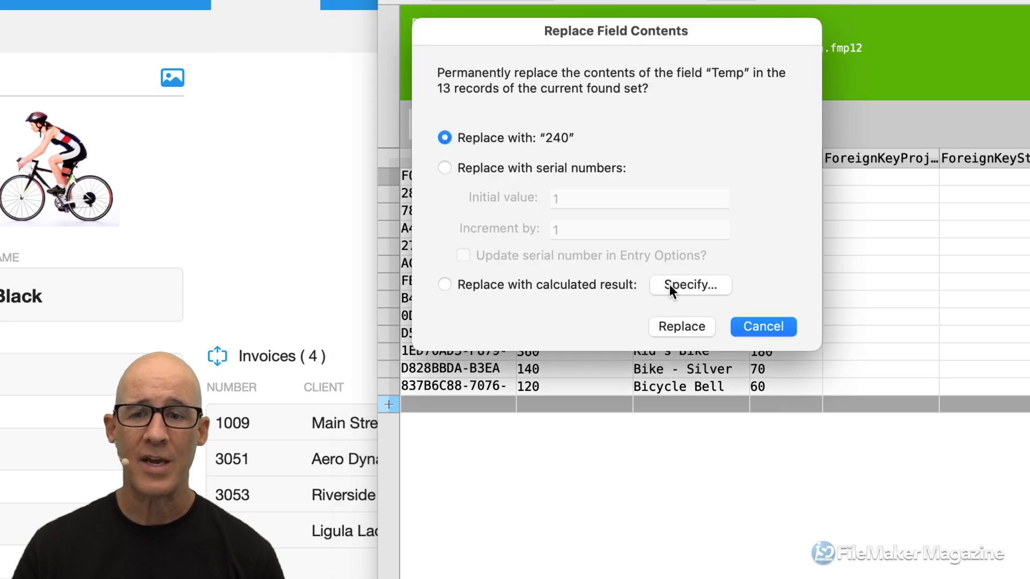
{"action": "left_click", "coordinate": [669, 285]}
{"action": "type", "text": "lkeft"}
{"action": "key", "text": "BackSpace"}
{"action": "key", "text": "BackSpace"}
{"action": "key", "text": "BackSpace"}
{"action": "key", "text": "BackSpace"}
{"action": "type", "text": "eft"}
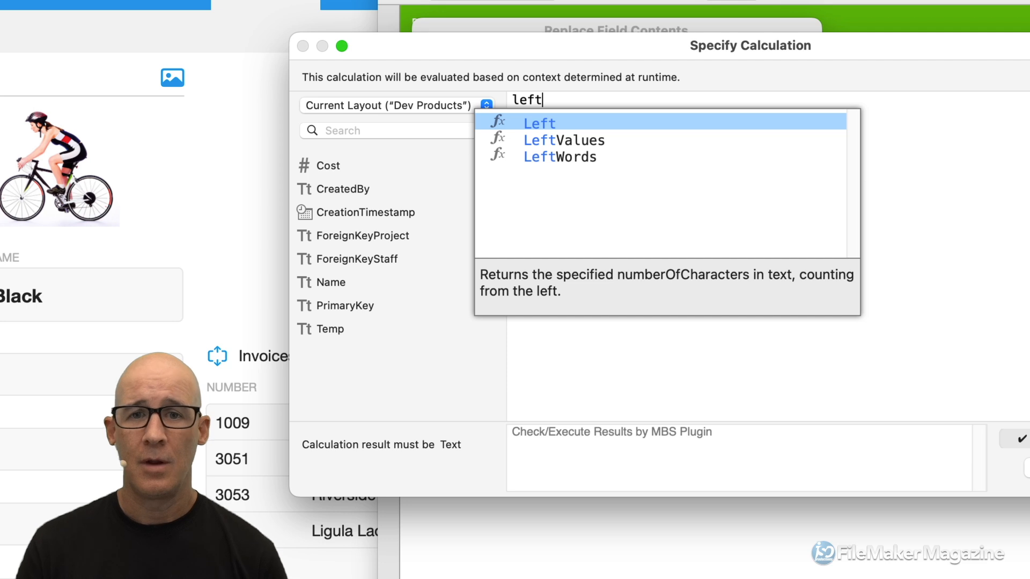
{"action": "key", "text": "Return"}
Set the Left function's text to PrimaryKey and its number of characters to 4
{"action": "double_click", "coordinate": [572, 100]}
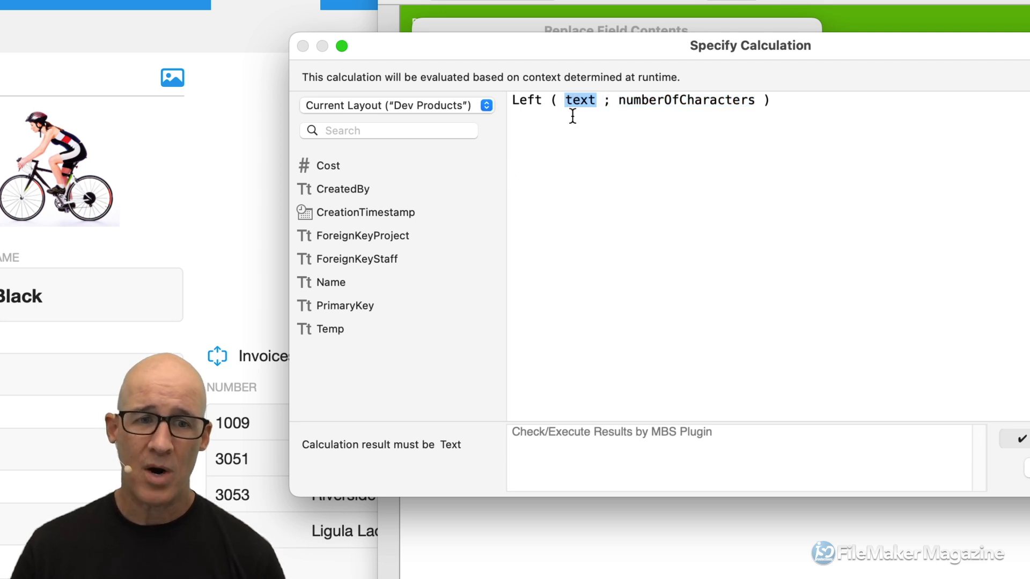
{"action": "double_click", "coordinate": [359, 307]}
{"action": "double_click", "coordinate": [728, 102]}
{"action": "type", "text": "4"}
{"action": "left_click", "coordinate": [748, 102]}
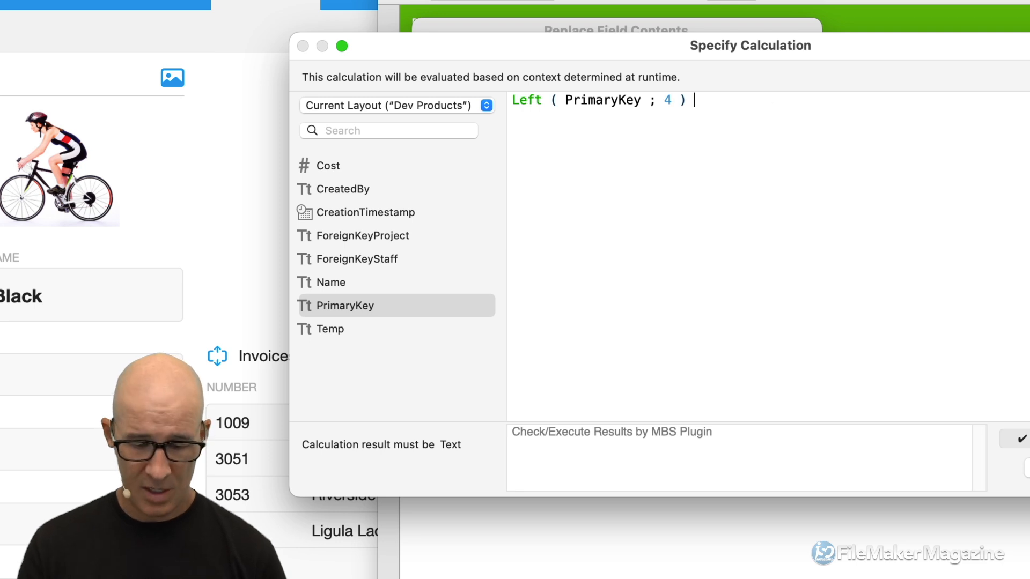
Append & "-" & Name to the Left ( PrimaryKey ; 4 ) calculation and accept it
{"action": "type", "text": "& \"-\" "}
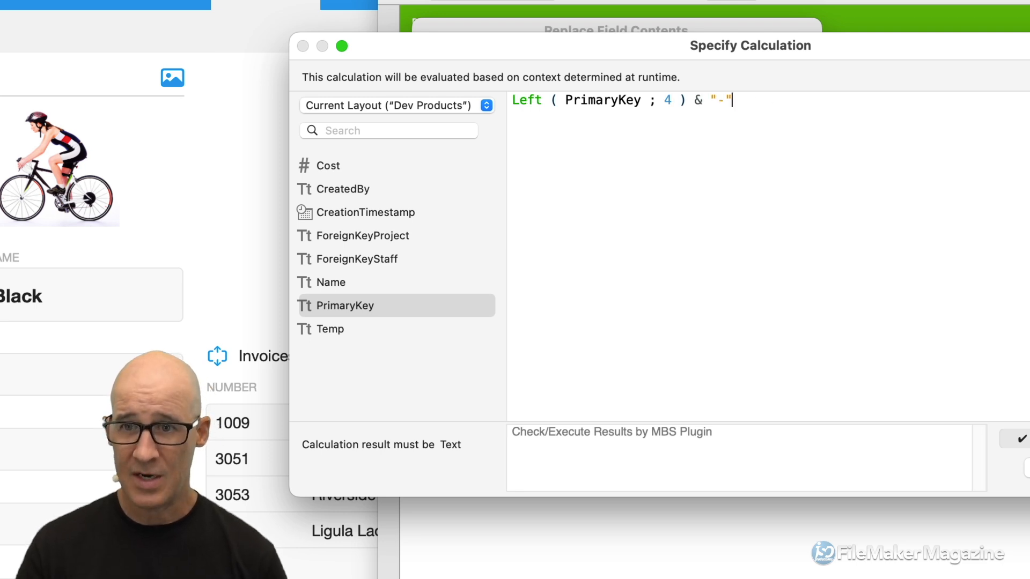
{"action": "type", "text": "&"}
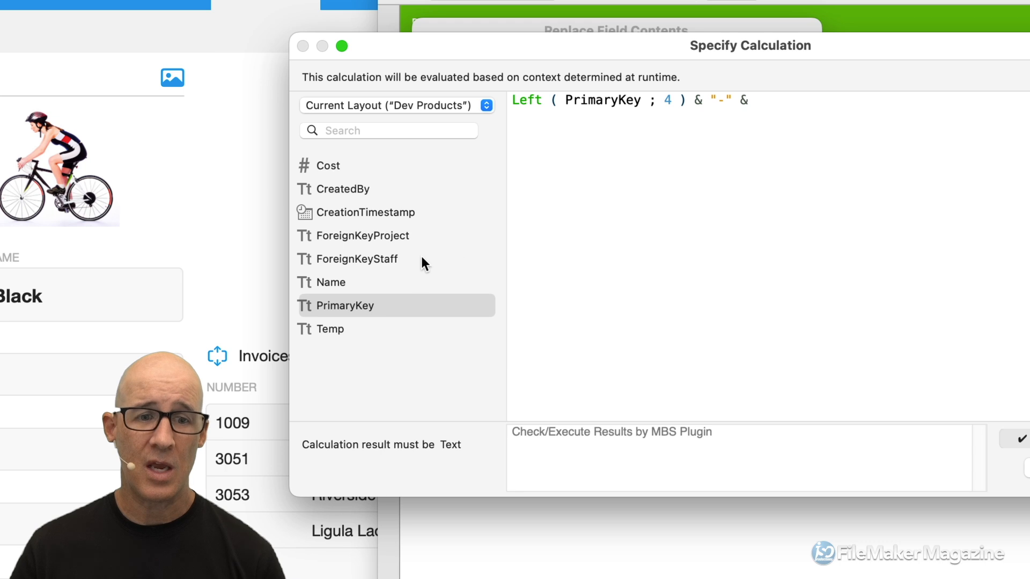
{"action": "left_click", "coordinate": [396, 281]}
{"action": "double_click", "coordinate": [392, 277]}
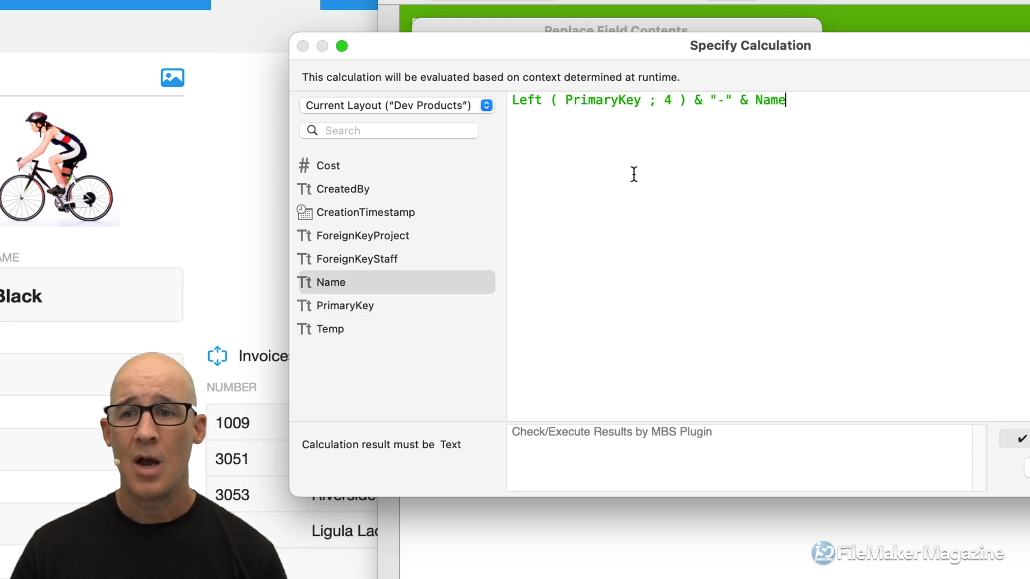
{"action": "left_click_drag", "start_coordinate": [685, 52], "coordinate": [550, 61]}
{"action": "left_click", "coordinate": [1003, 477]}
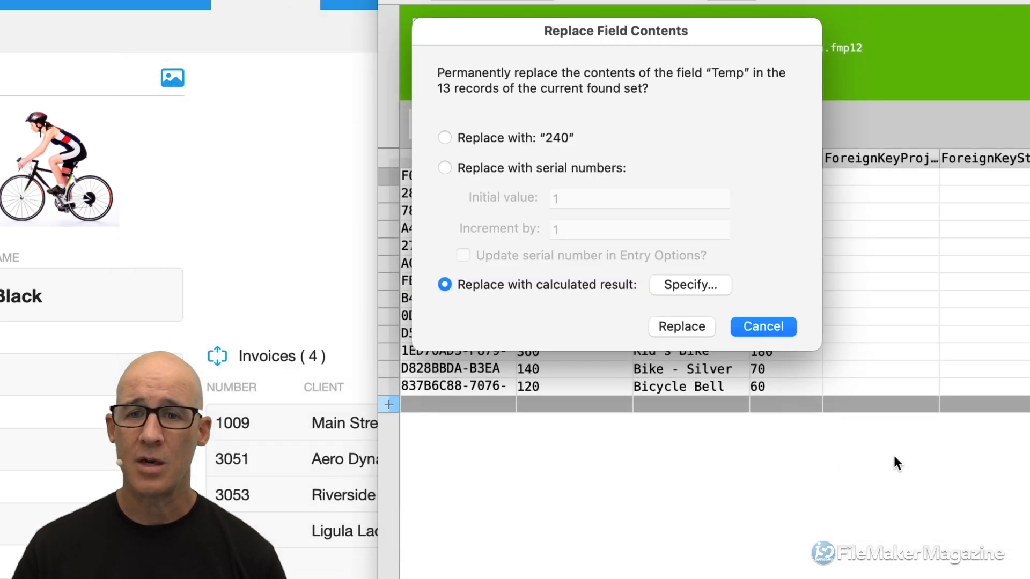
Run the calculated replacement on the Temp field and widen the Temp column to fit its full contents
{"action": "left_click", "coordinate": [681, 326]}
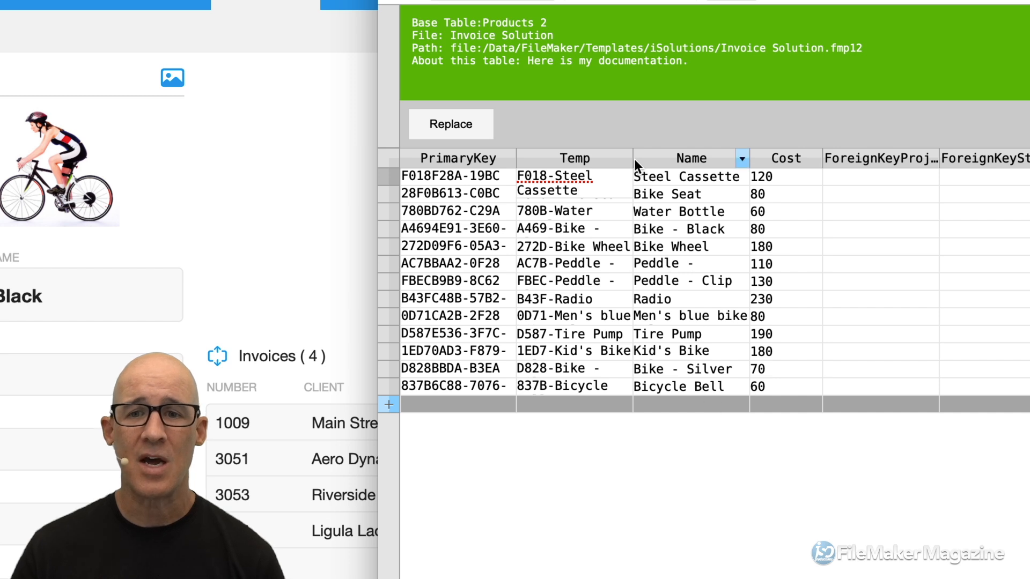
{"action": "left_click_drag", "start_coordinate": [632, 158], "coordinate": [788, 148]}
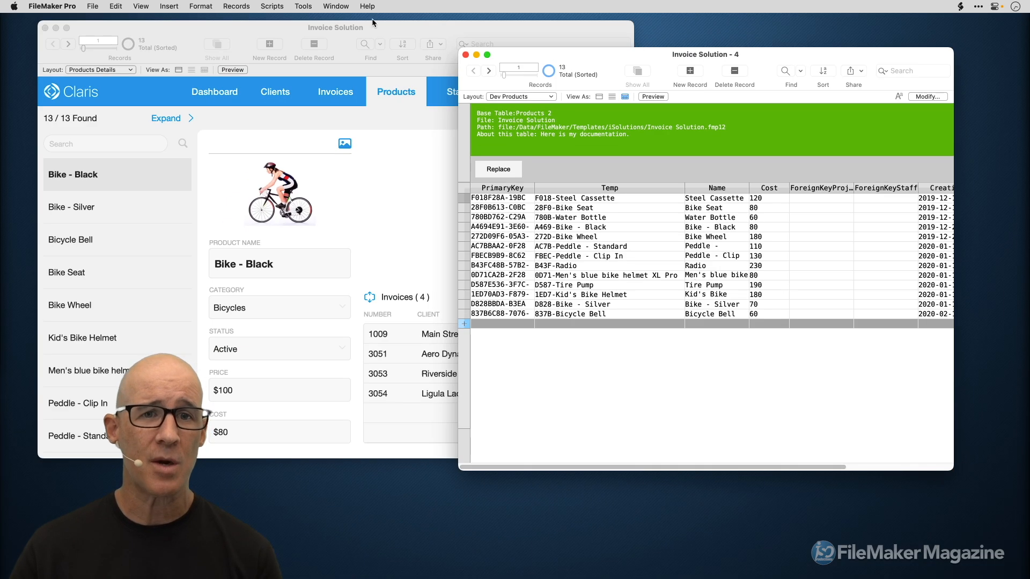
Inspect the value of $$primaryKeyProduct in the Data Viewer and close the value without changing it
{"action": "left_click", "coordinate": [372, 26]}
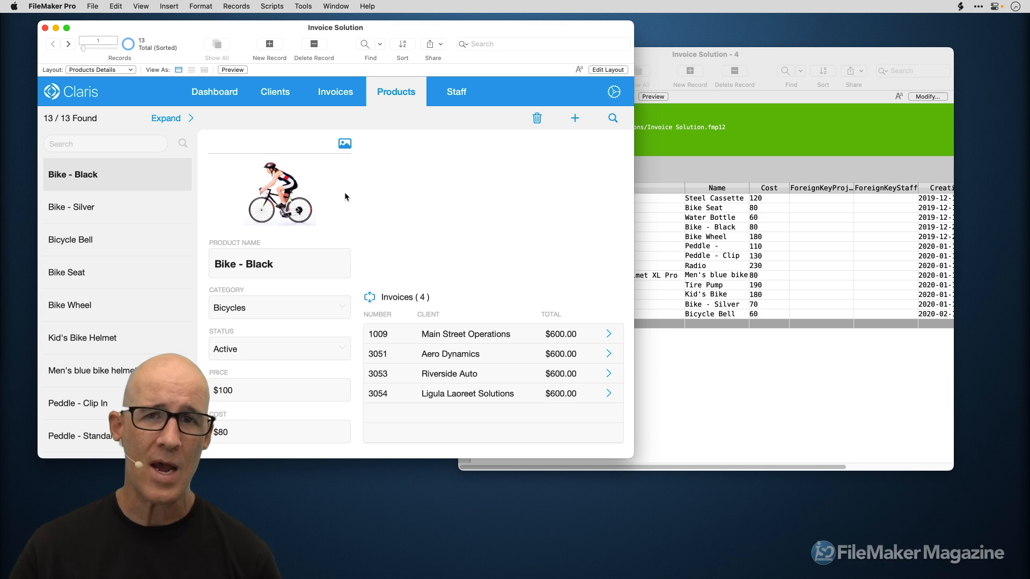
{"action": "left_click", "coordinate": [675, 169]}
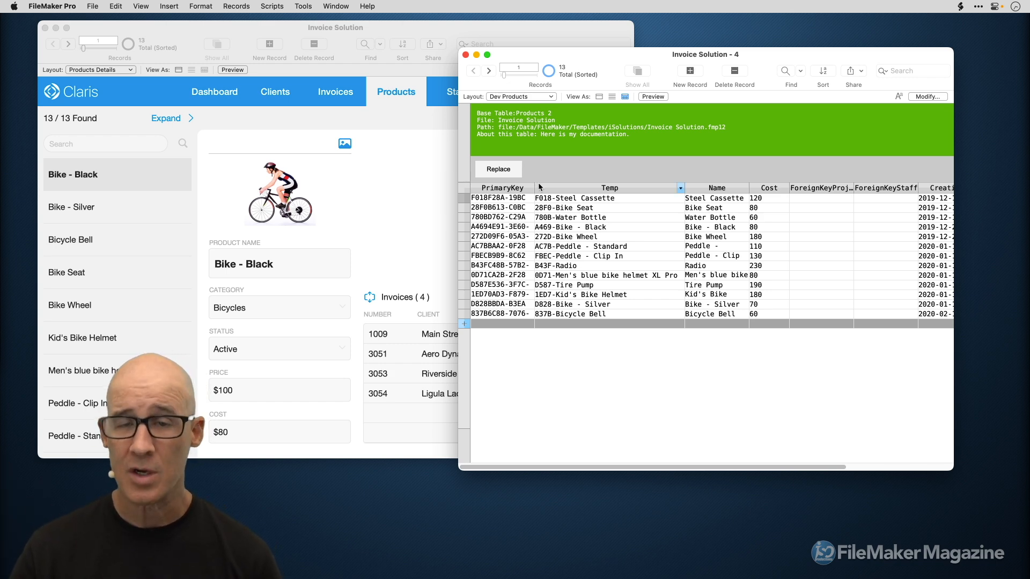
{"action": "key", "text": "super+alt+d"}
{"action": "left_click", "coordinate": [181, 49]}
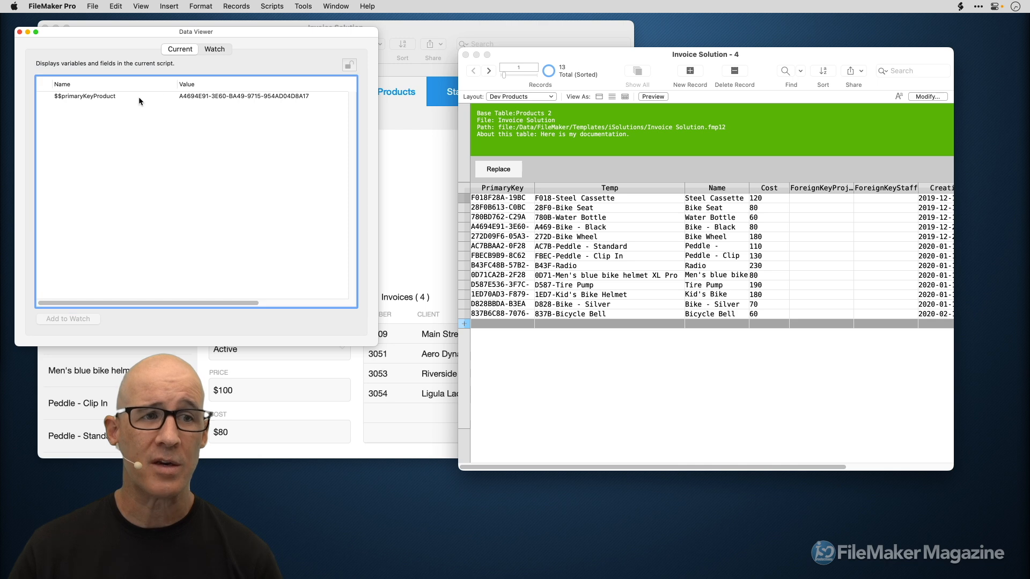
{"action": "double_click", "coordinate": [112, 96]}
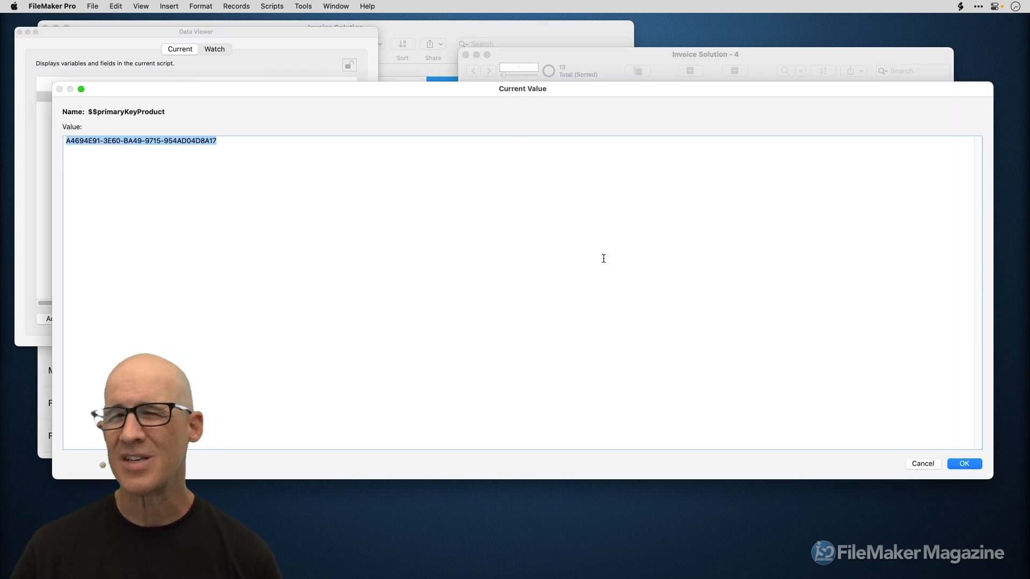
{"action": "left_click", "coordinate": [922, 464]}
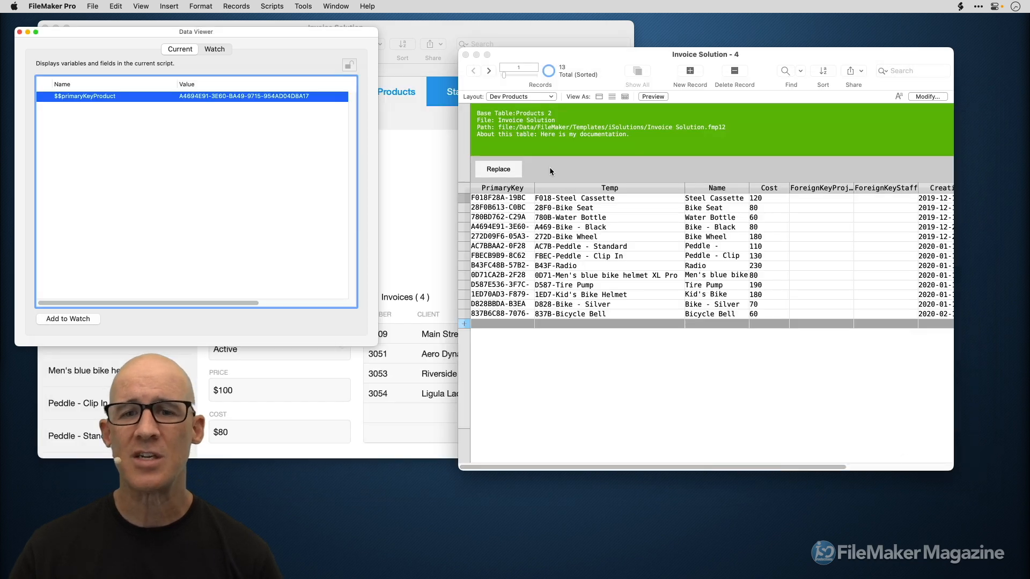
Test the Replace button in the Dev Products layout with no field active and dismiss the alert
{"action": "left_click", "coordinate": [499, 170]}
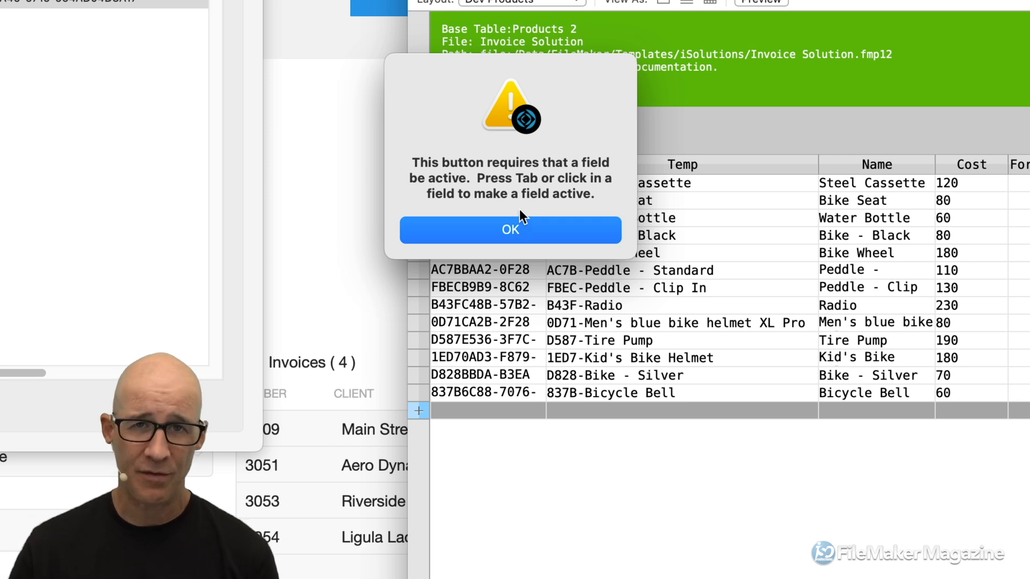
{"action": "left_click", "coordinate": [502, 233]}
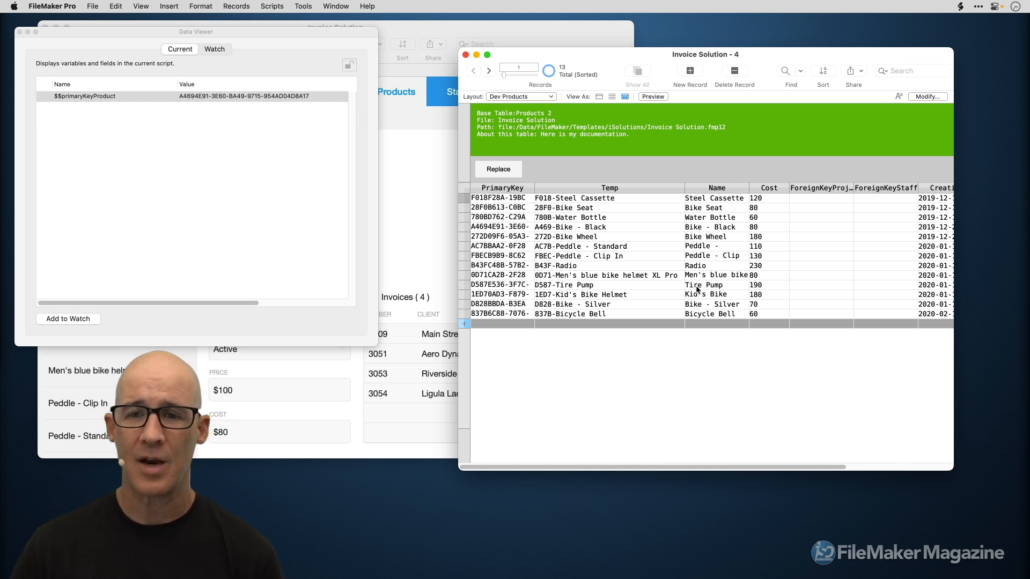
Close the Data Viewer, and reposition and widen the Dev Products window
{"action": "left_click_drag", "start_coordinate": [750, 62], "coordinate": [629, 59]}
{"action": "left_click", "coordinate": [20, 33]}
{"action": "left_click_drag", "start_coordinate": [789, 448], "coordinate": [871, 451]}
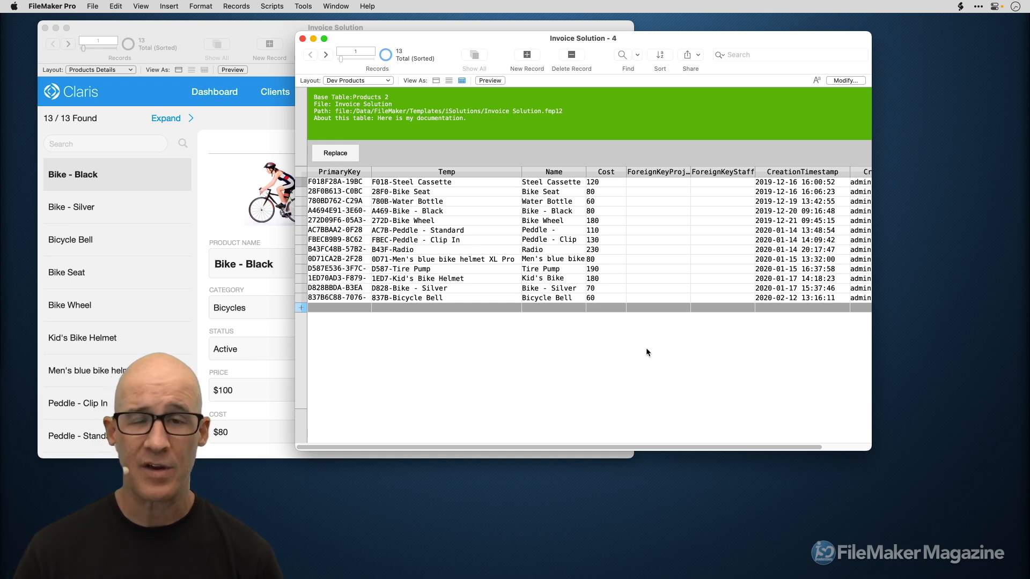
Look at the Products fields in Manage Database and at the New Field option in Layout mode, and return to Browse mode
{"action": "key", "text": "super+shift+d"}
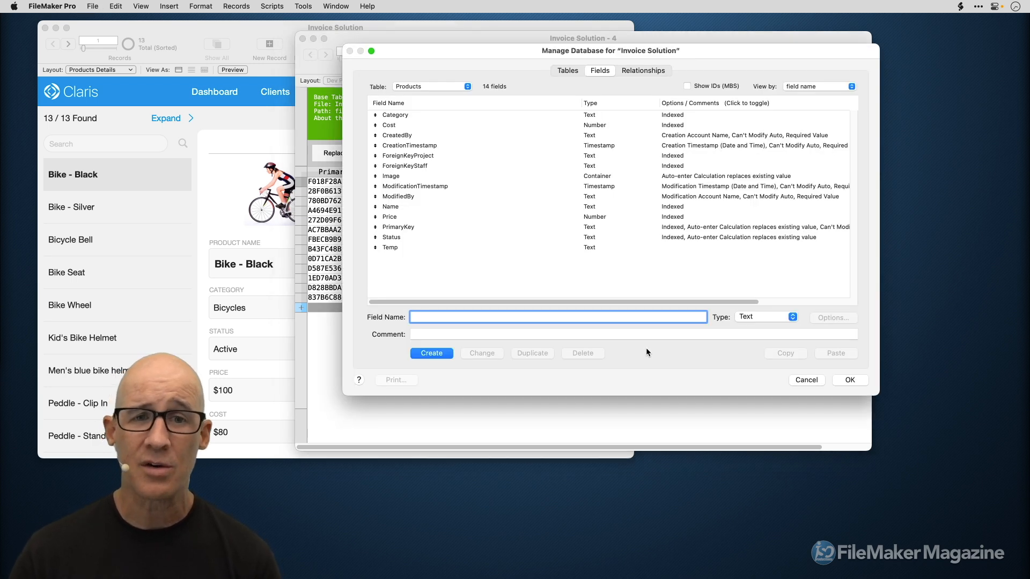
{"action": "left_click", "coordinate": [794, 380]}
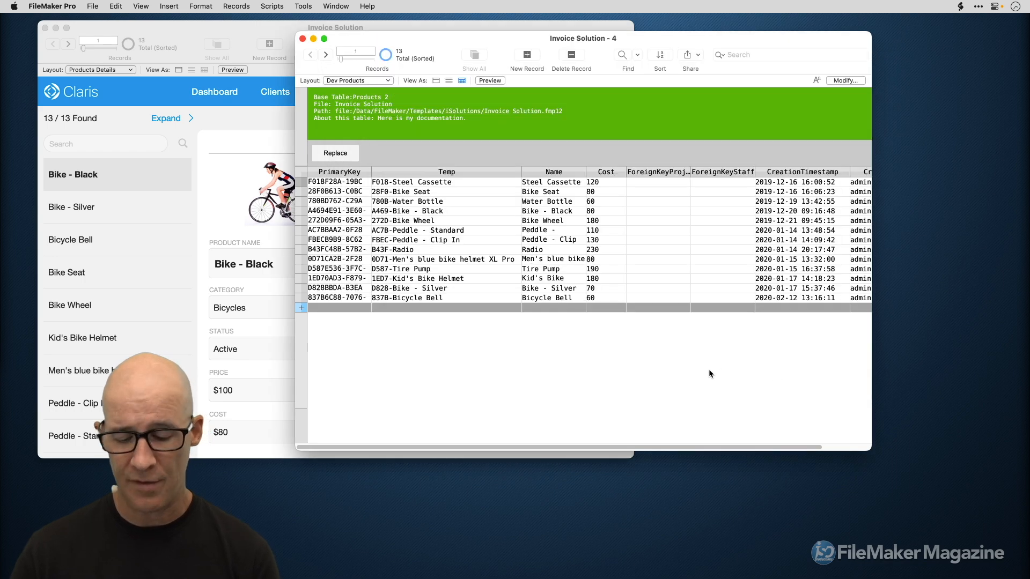
{"action": "key", "text": "super+l"}
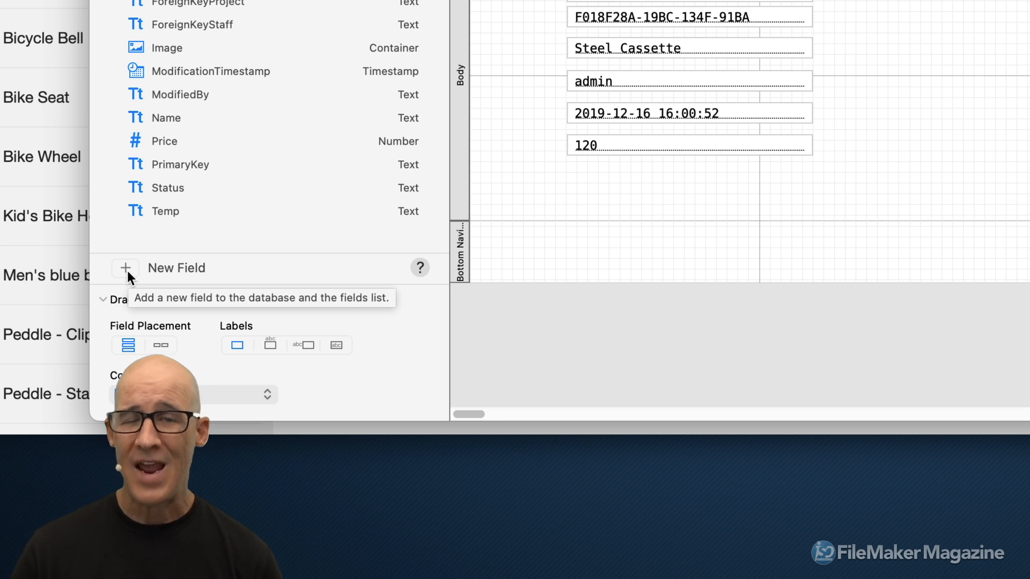
{"action": "key", "text": "super+b"}
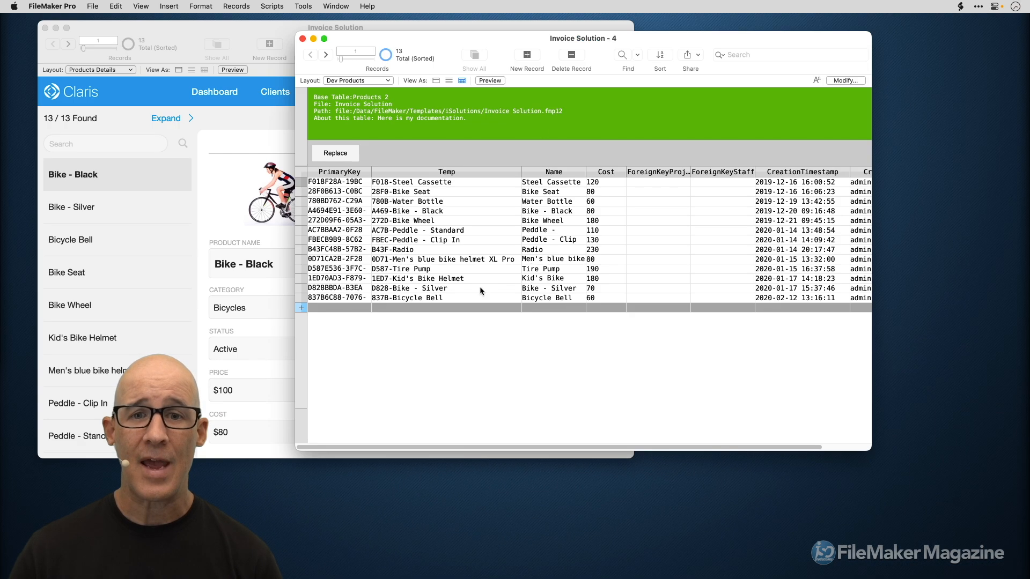
Examine the Field commands available for the Name column in the Dev Products table view
{"action": "left_click_drag", "start_coordinate": [554, 39], "coordinate": [712, 60]}
{"action": "left_click", "coordinate": [531, 33]}
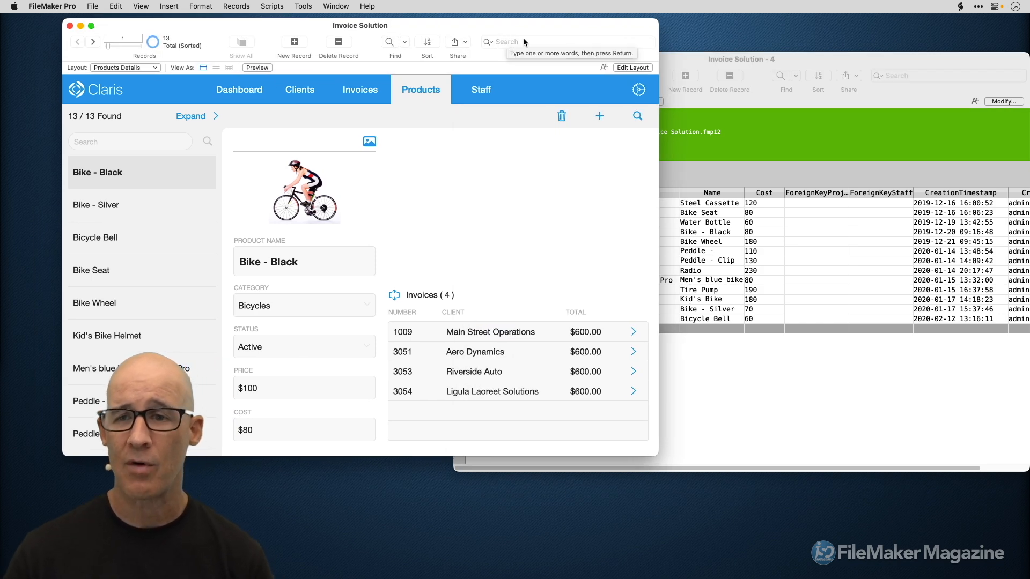
{"action": "left_click_drag", "start_coordinate": [763, 60], "coordinate": [742, 51]}
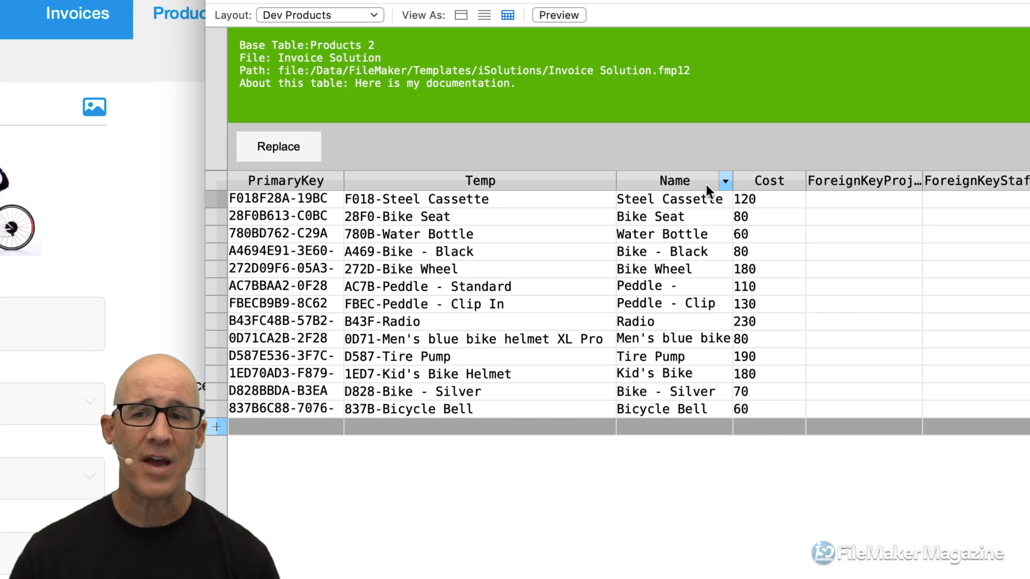
{"action": "left_click", "coordinate": [724, 183]}
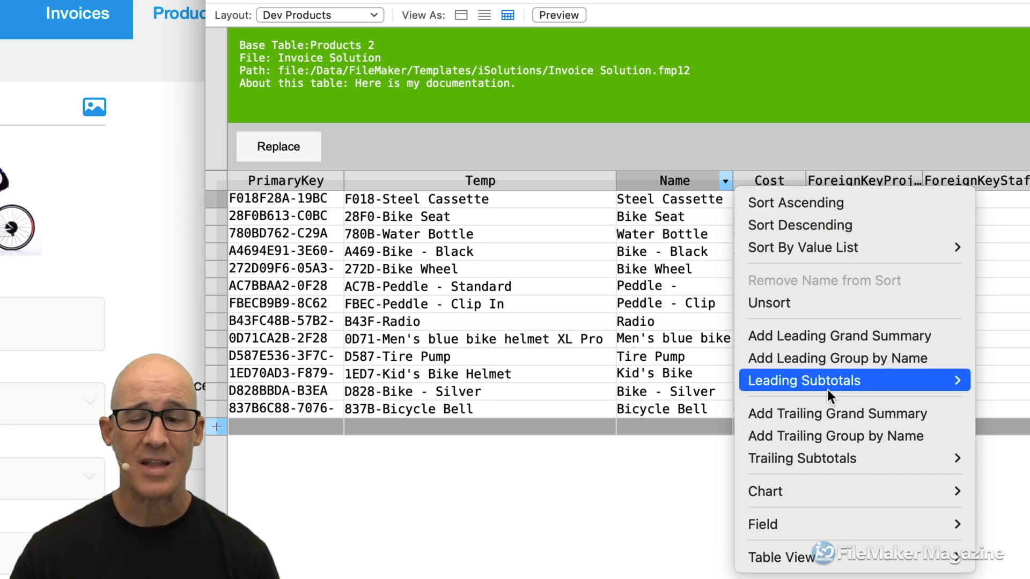
{"action": "mouse_move", "coordinate": [810, 527]}
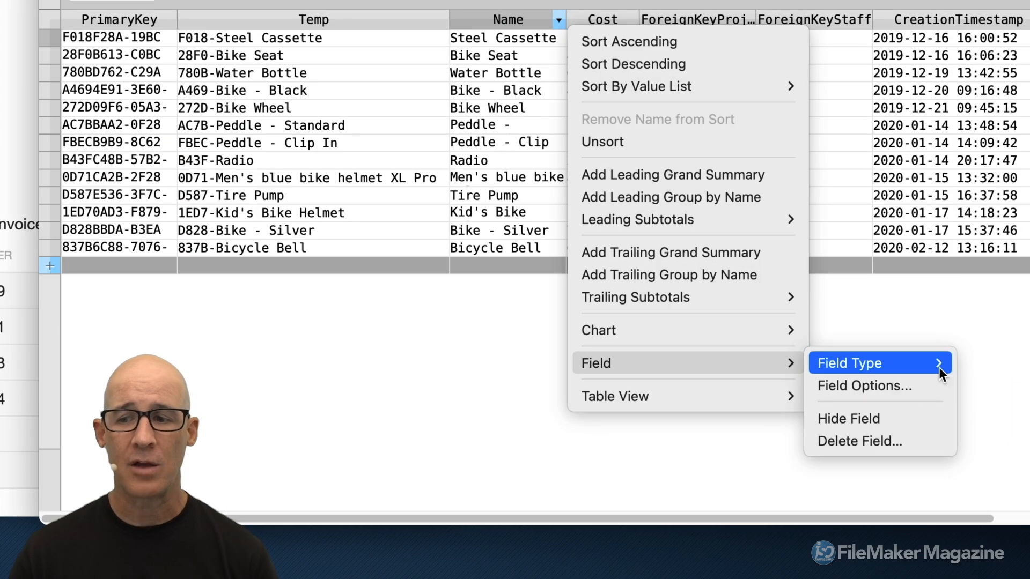
{"action": "mouse_move", "coordinate": [930, 376]}
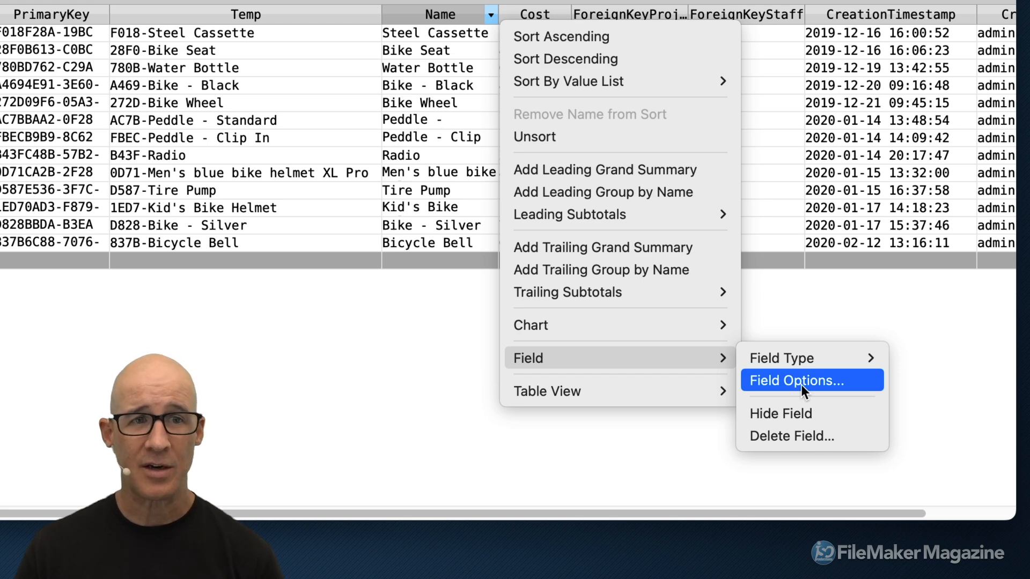
{"action": "left_click", "coordinate": [362, 337]}
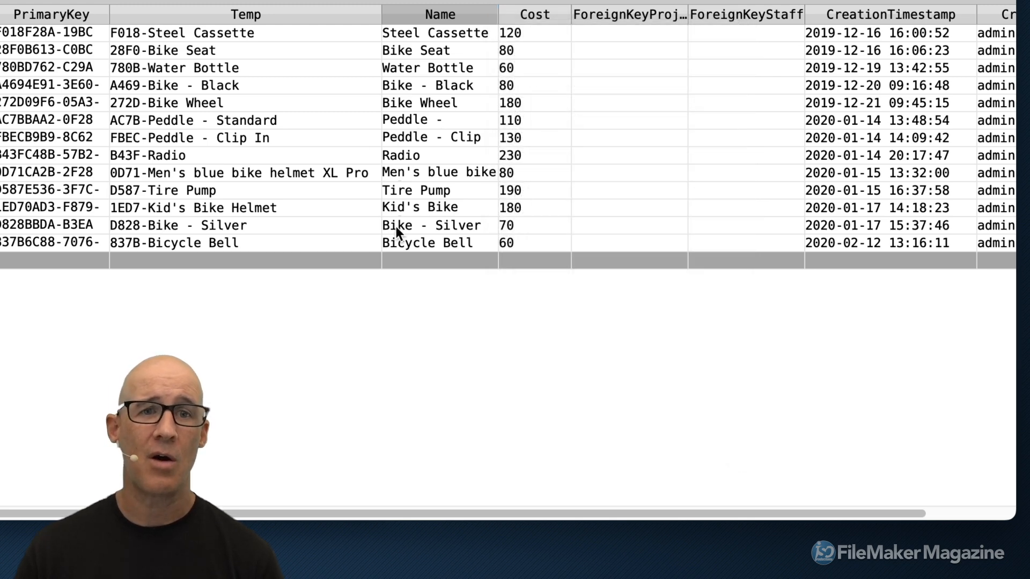
View the auto-enter options of the Temp field from its column and cancel without changes
{"action": "left_click", "coordinate": [375, 15]}
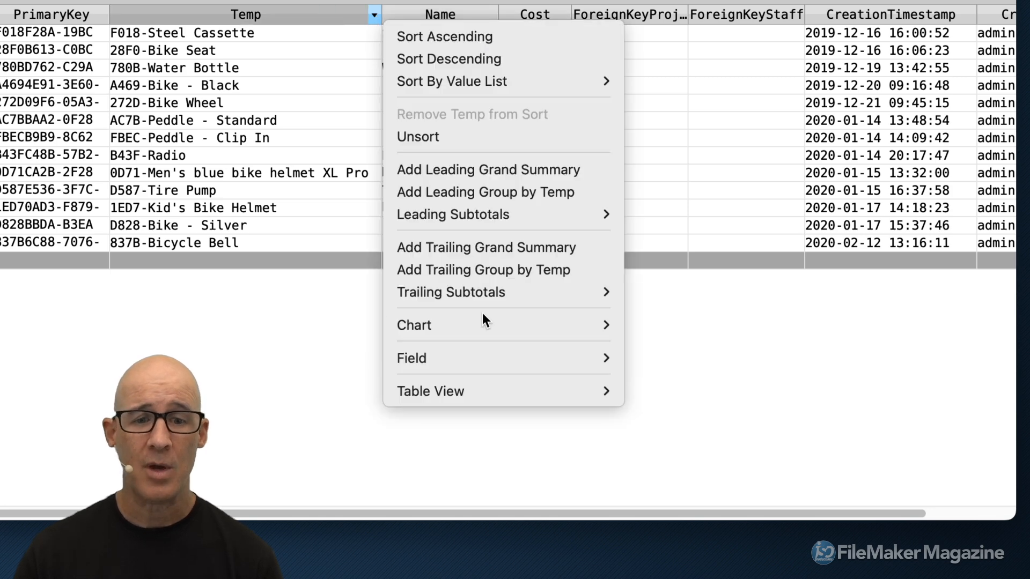
{"action": "mouse_move", "coordinate": [498, 365]}
{"action": "left_click", "coordinate": [671, 382]}
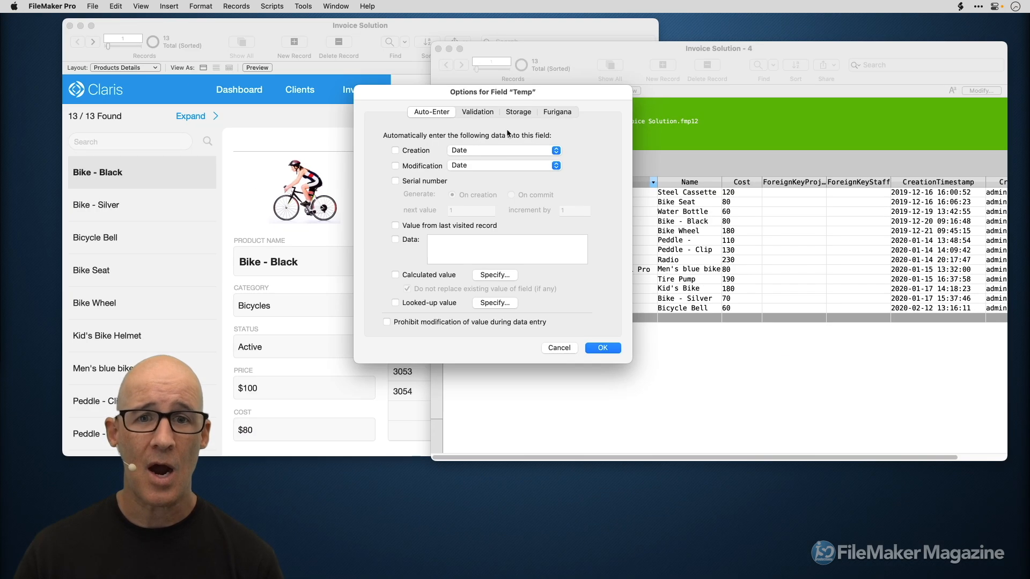
{"action": "left_click_drag", "start_coordinate": [497, 93], "coordinate": [650, 100]}
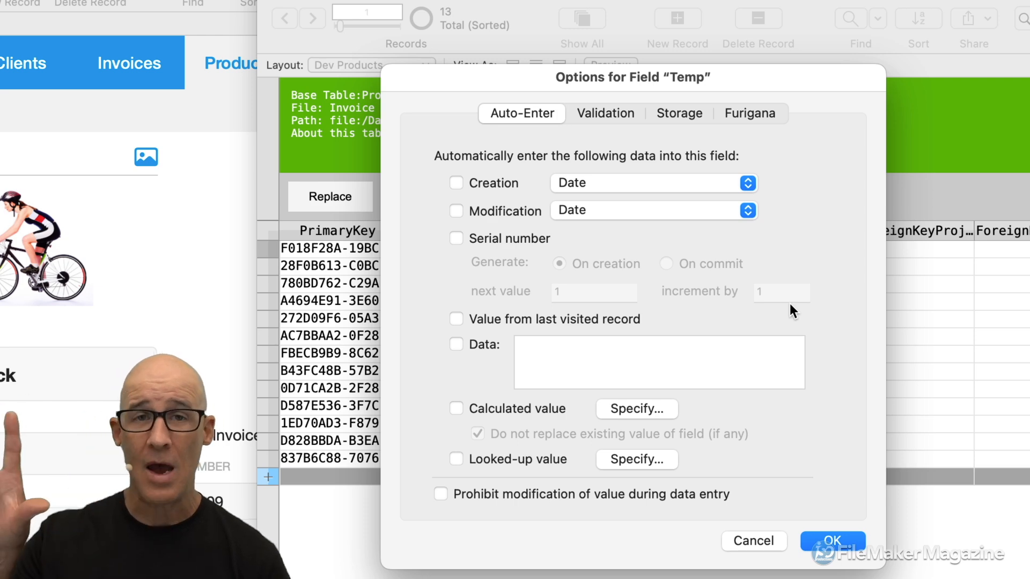
{"action": "left_click", "coordinate": [773, 540]}
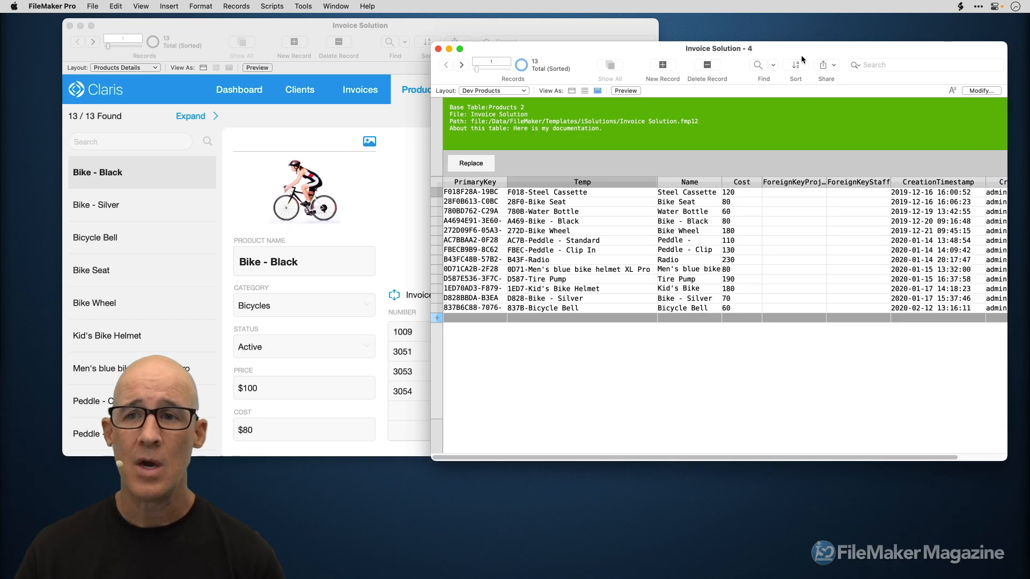
Add a field named New Field after the CreatedBy column in the Dev Products table view
{"action": "left_click_drag", "start_coordinate": [768, 48], "coordinate": [662, 52]}
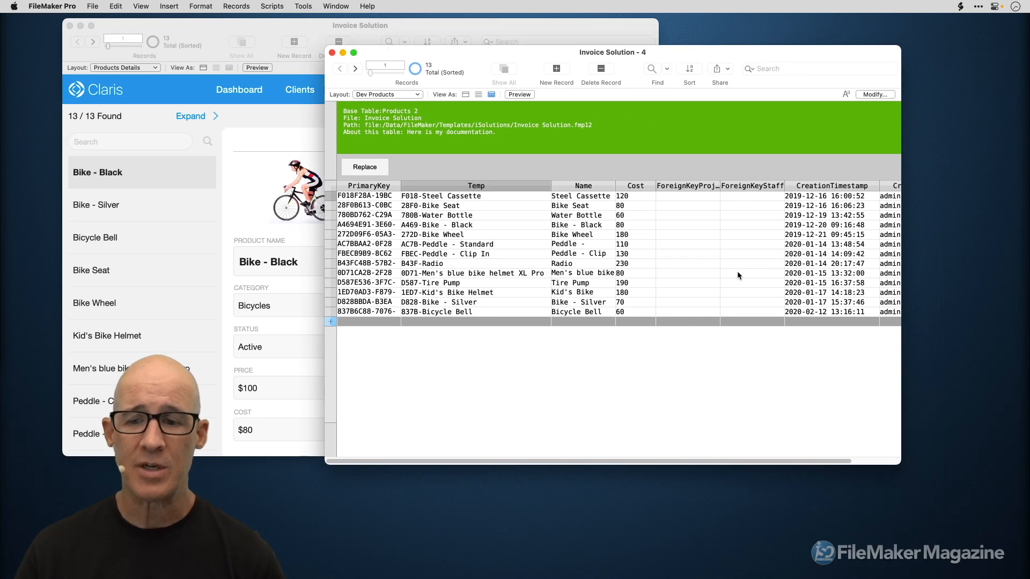
{"action": "scroll", "coordinate": [749, 384], "scroll_direction": "right", "scroll_amount": 3}
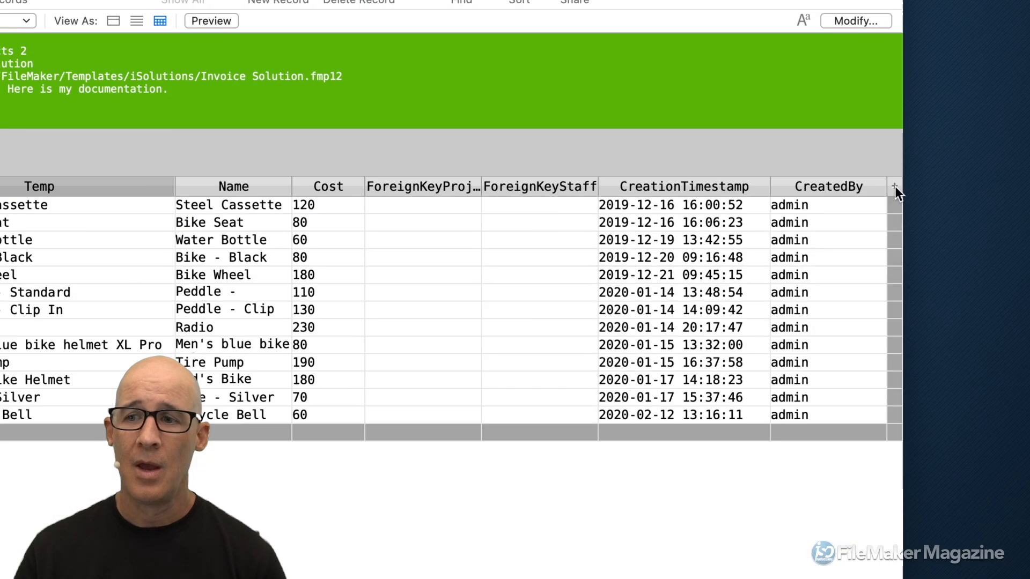
{"action": "left_click", "coordinate": [896, 185]}
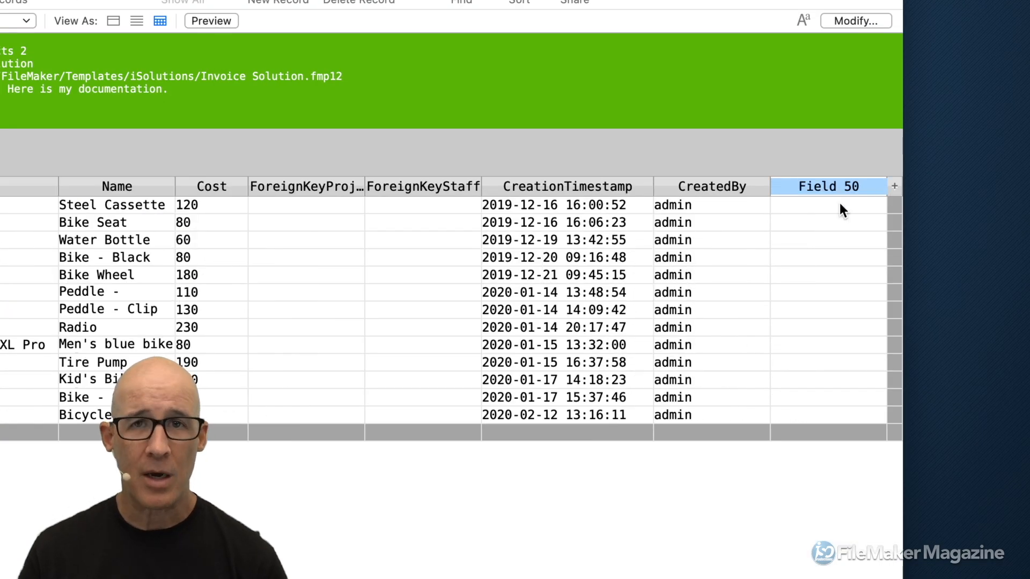
{"action": "type", "text": "New Field"}
{"action": "key", "text": "Return"}
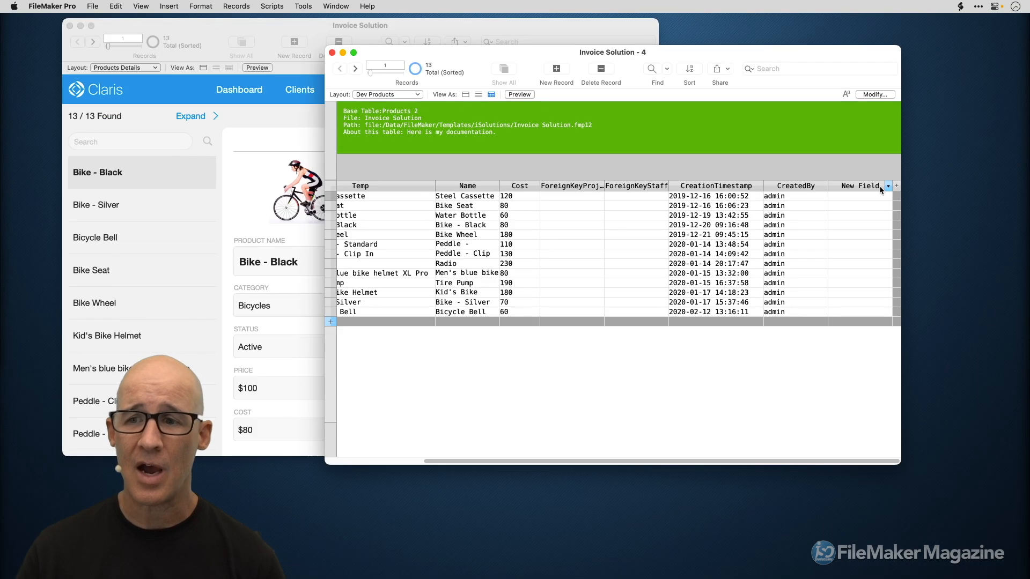
Change the field type of New Field to Number
{"action": "left_click", "coordinate": [888, 186]}
{"action": "mouse_move", "coordinate": [858, 376]}
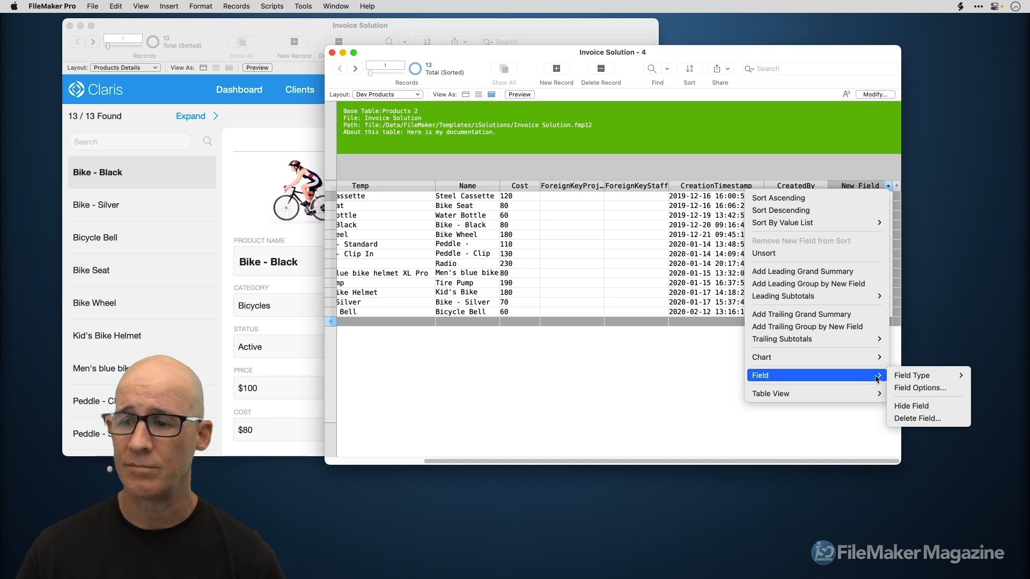
{"action": "mouse_move", "coordinate": [930, 376]}
{"action": "left_click", "coordinate": [852, 388]}
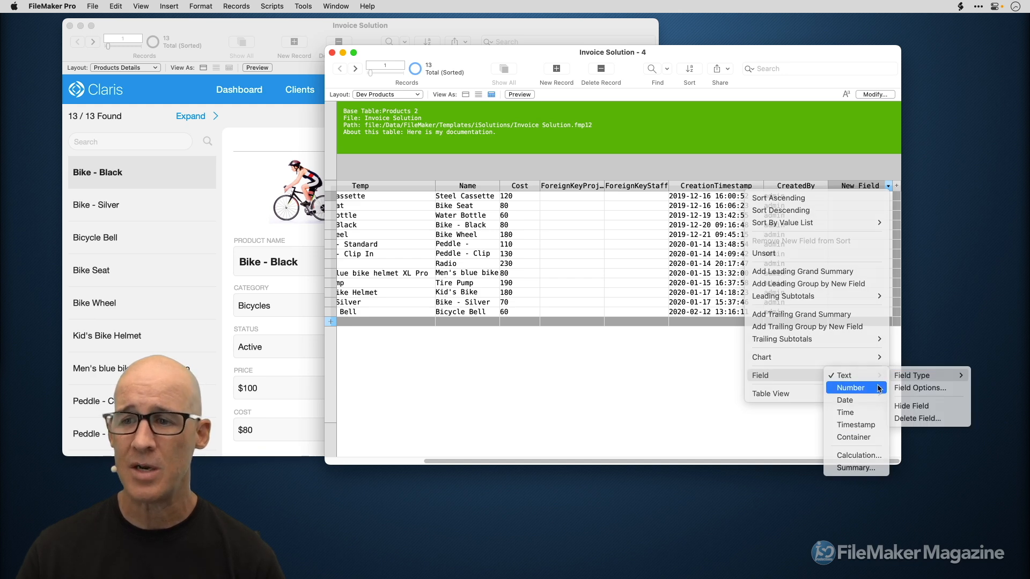
View the auto-enter options of New Field and cancel without changes
{"action": "left_click", "coordinate": [887, 187]}
{"action": "mouse_move", "coordinate": [858, 394]}
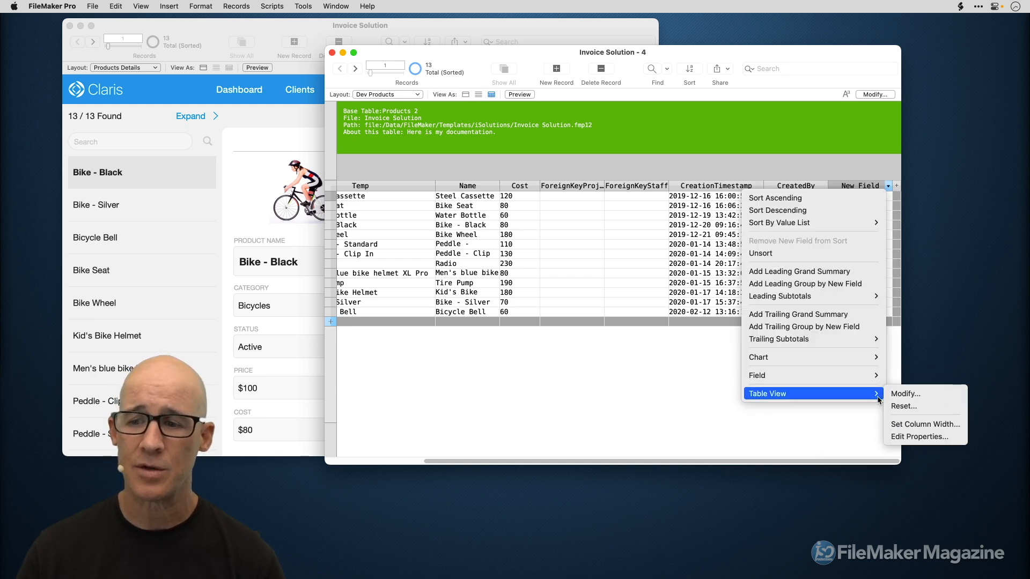
{"action": "mouse_move", "coordinate": [869, 376]}
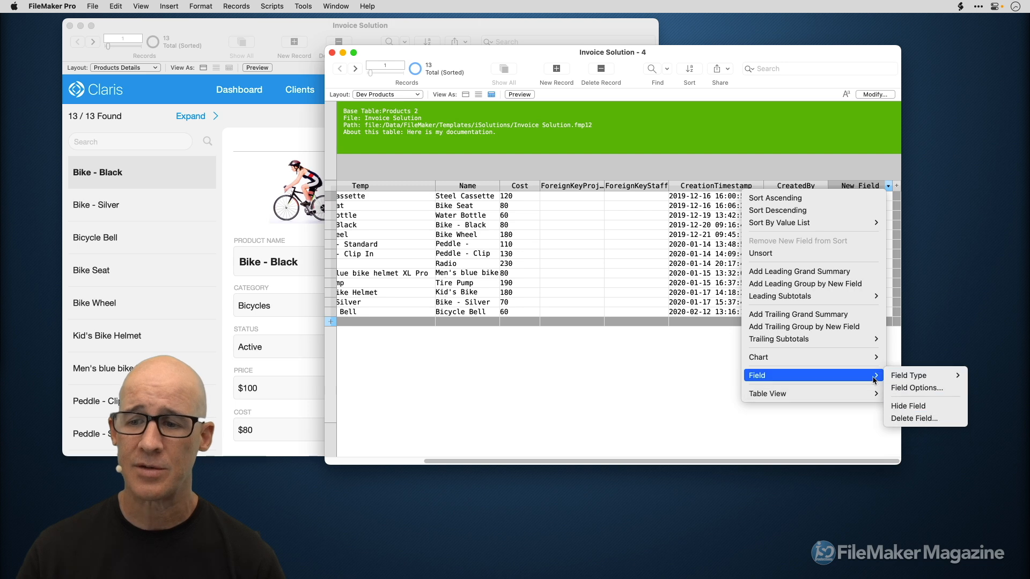
{"action": "left_click", "coordinate": [917, 388]}
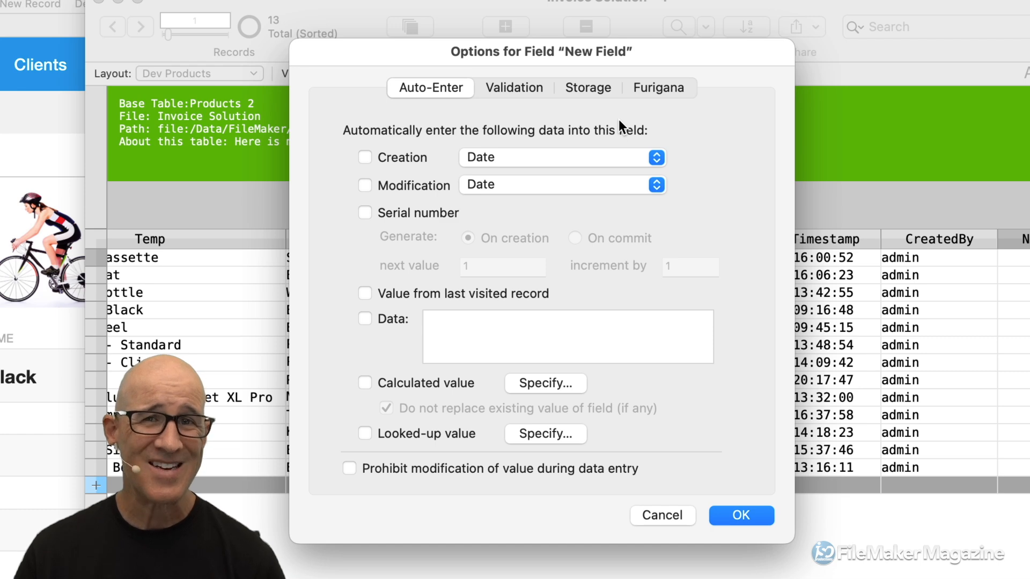
{"action": "left_click", "coordinate": [669, 515]}
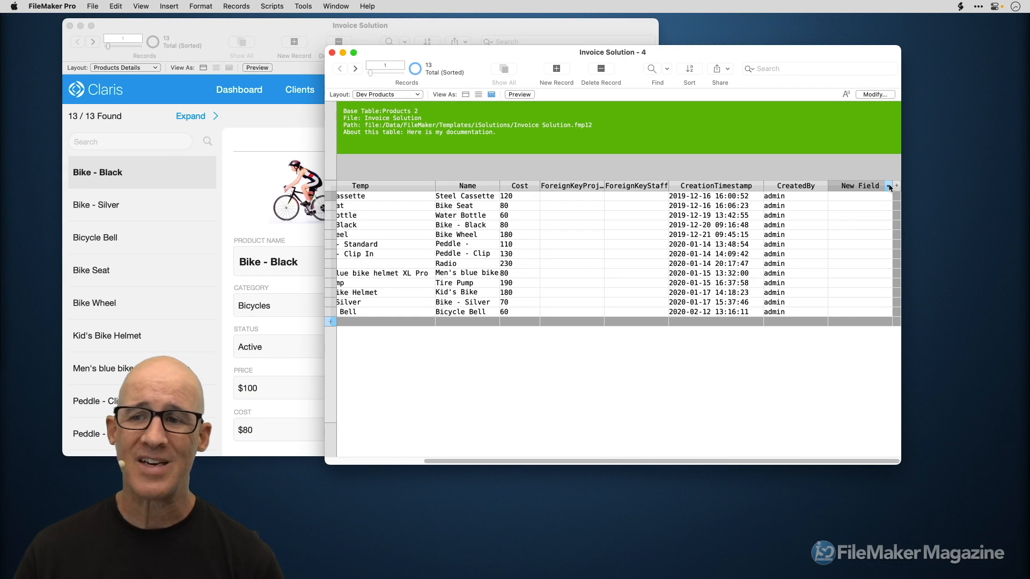
Modify the Dev Products table view to hide the Cost, ForeignKeyProject, ForeignKeyStaff, CreationTimestamp and CreatedBy columns
{"action": "left_click", "coordinate": [889, 186]}
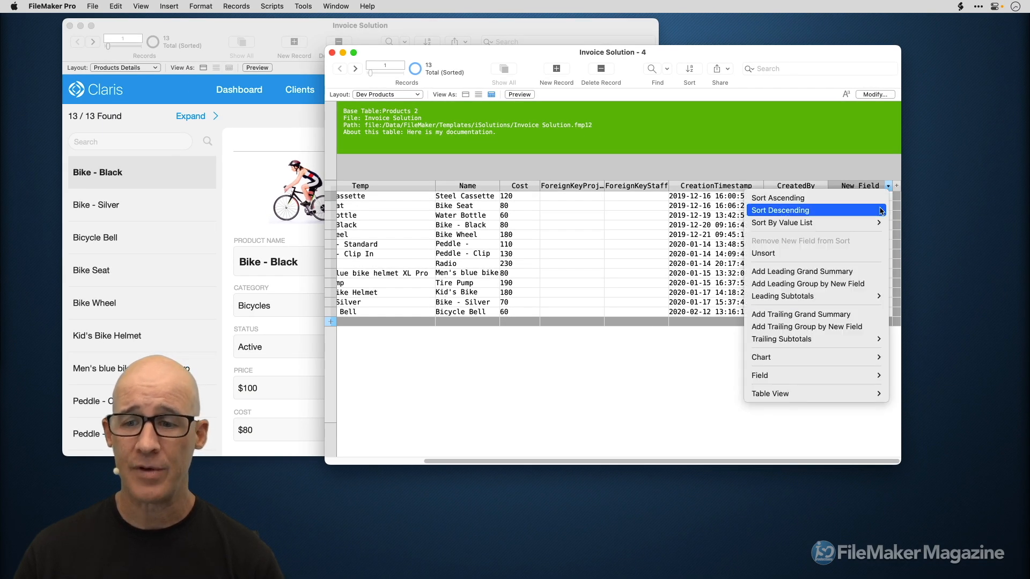
{"action": "mouse_move", "coordinate": [856, 376]}
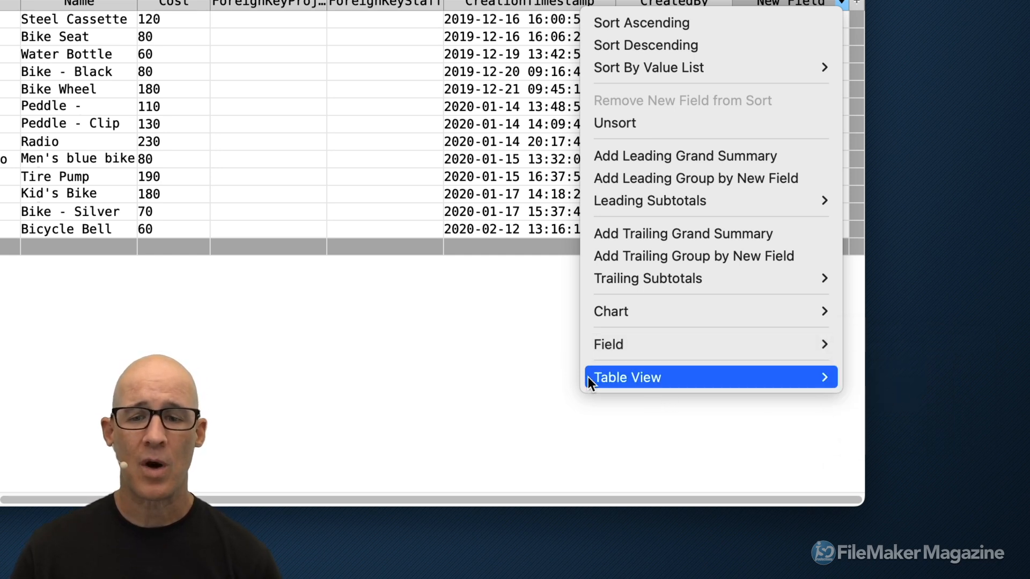
{"action": "mouse_move", "coordinate": [712, 382]}
{"action": "left_click", "coordinate": [865, 378]}
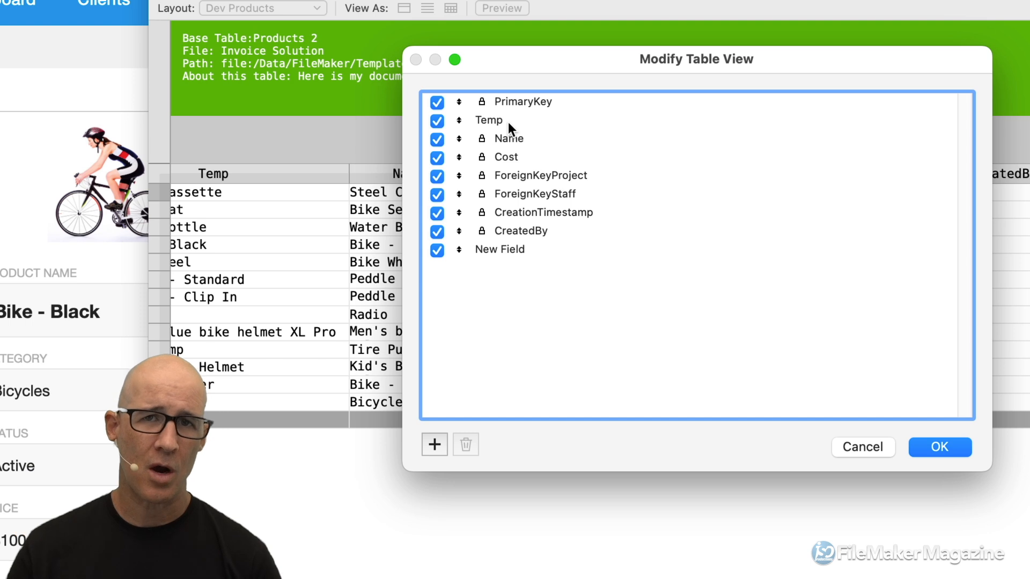
{"action": "left_click", "coordinate": [526, 155]}
{"action": "left_click", "coordinate": [539, 227], "text": "shift"}
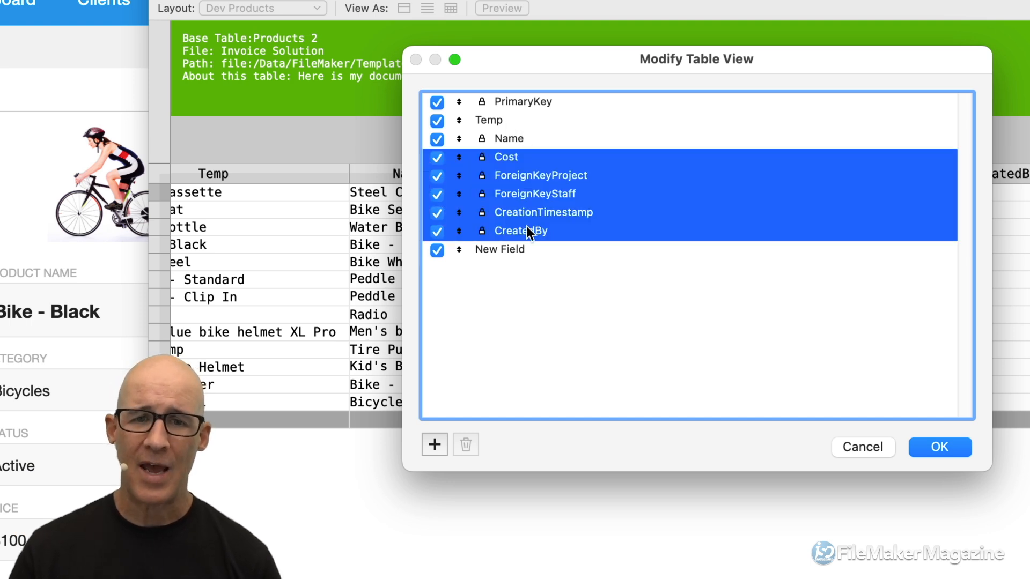
{"action": "left_click", "coordinate": [436, 158]}
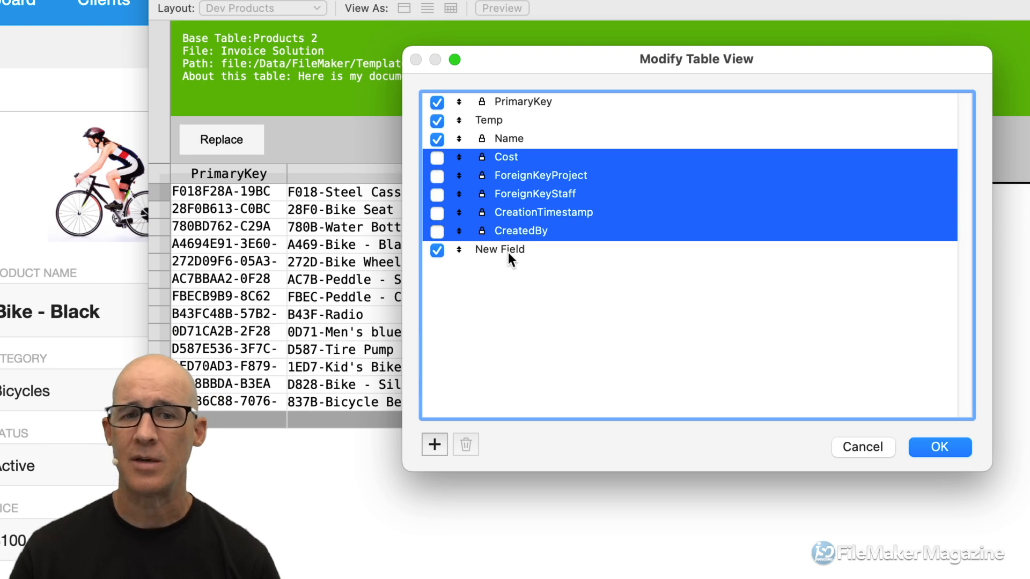
Hide the New Field column too, apply the table view changes and move the Dev Products window clear of the Products Details window
{"action": "left_click_drag", "start_coordinate": [537, 57], "coordinate": [593, 248]}
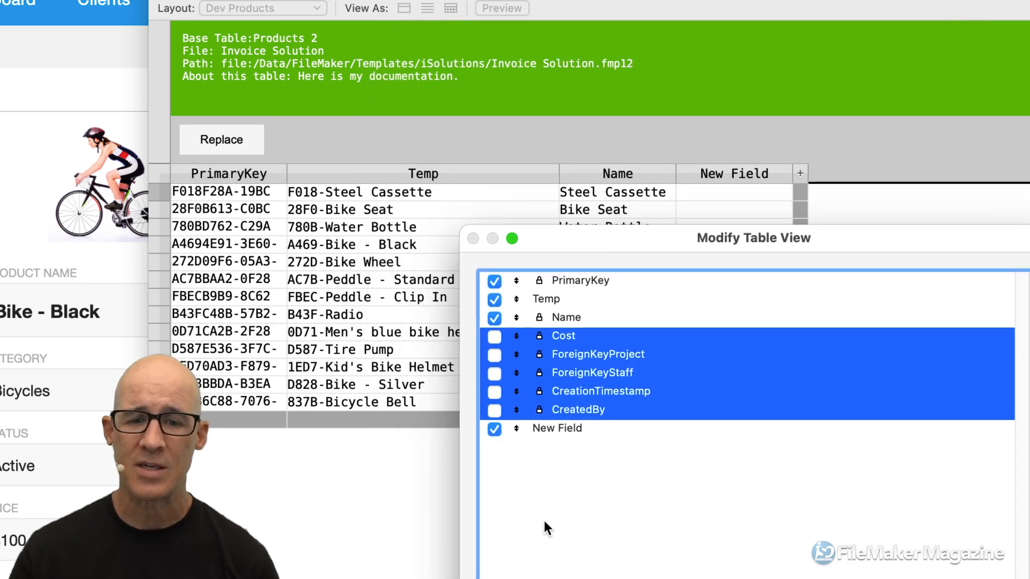
{"action": "left_click", "coordinate": [494, 429]}
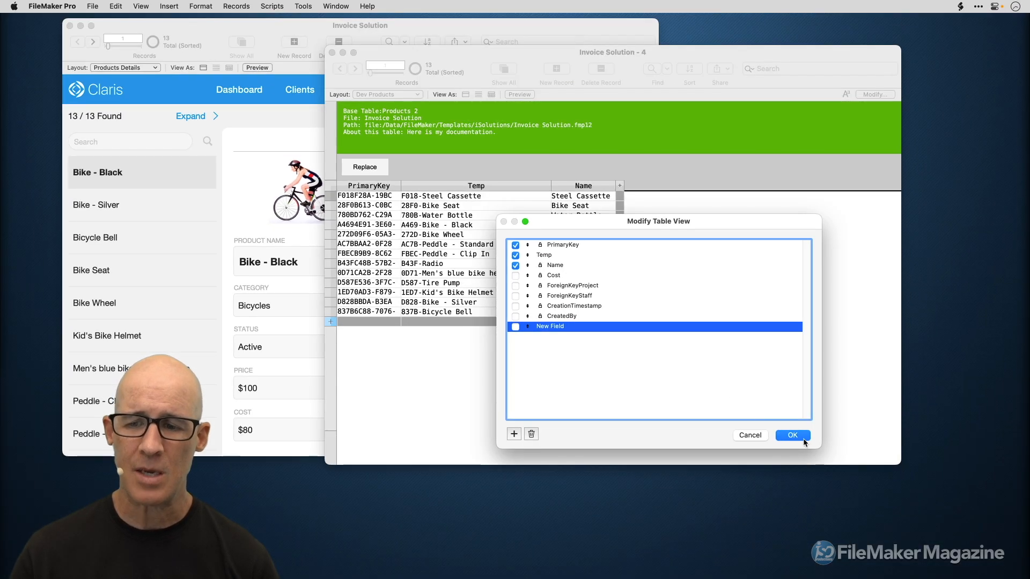
{"action": "left_click", "coordinate": [793, 434]}
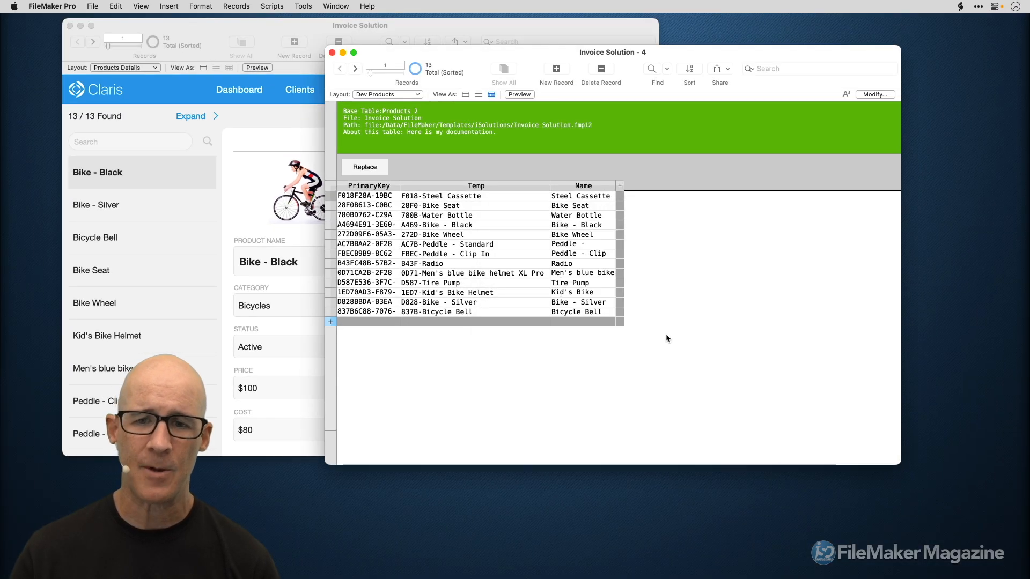
{"action": "left_click_drag", "start_coordinate": [591, 55], "coordinate": [668, 50]}
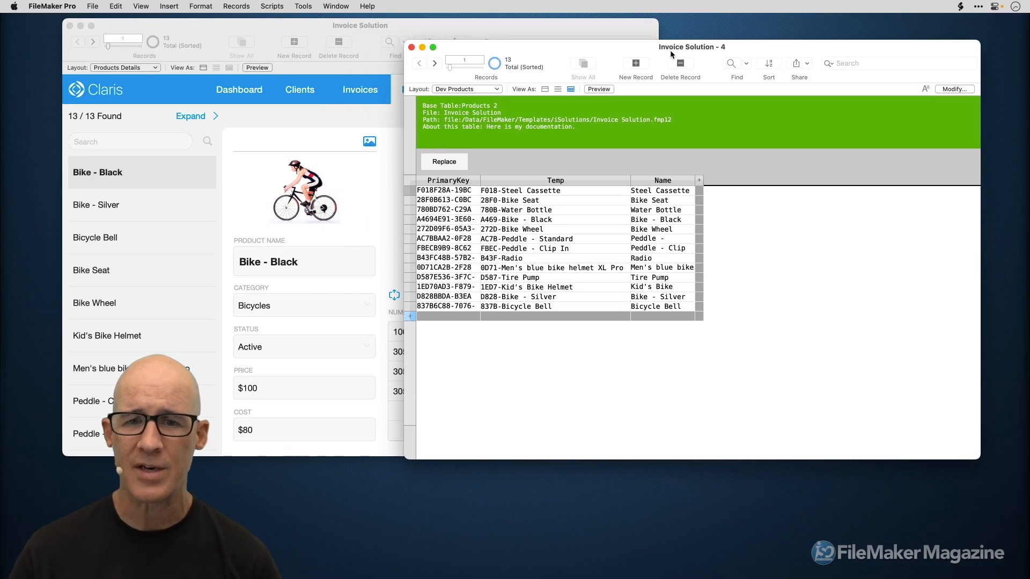